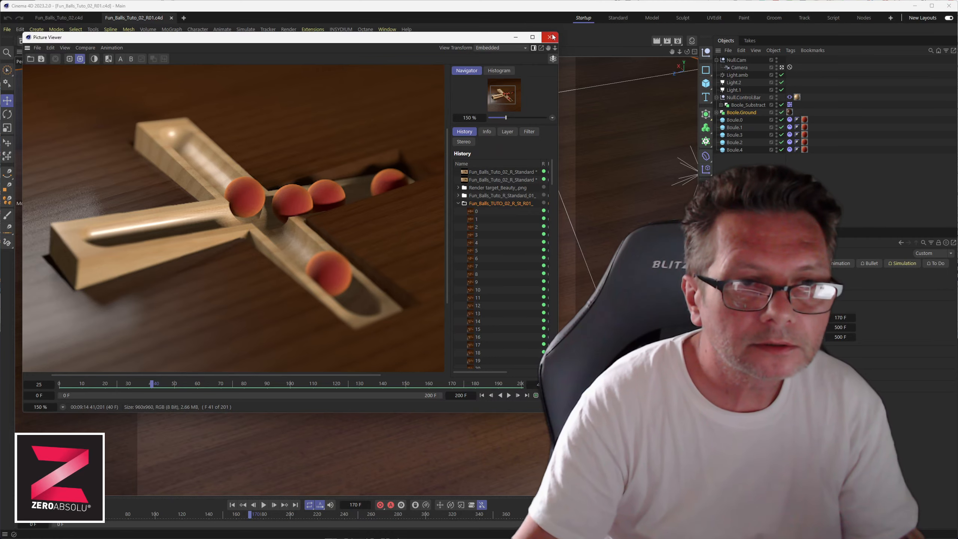
# Play back the rendered rolling-balls animation in the Picture Viewer and stop it to examine the lighting and materials
pyautogui.click(549, 37)
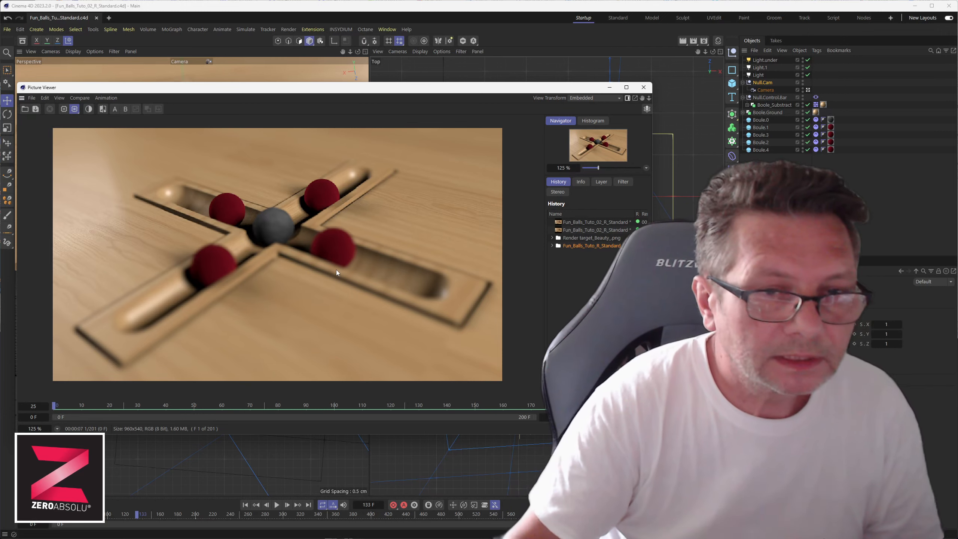
pyautogui.press('F8')
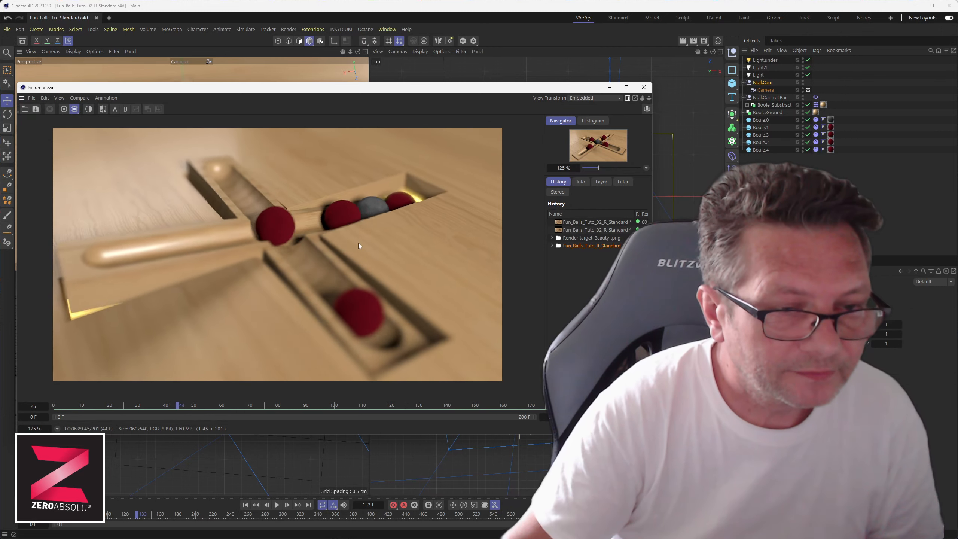
pyautogui.scroll(-1, 280, 216)
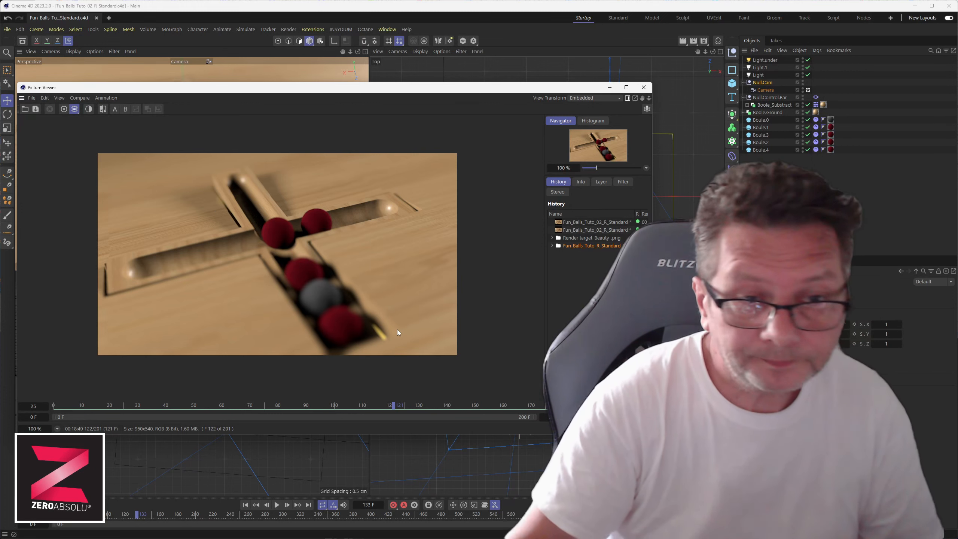
pyautogui.press('F8')
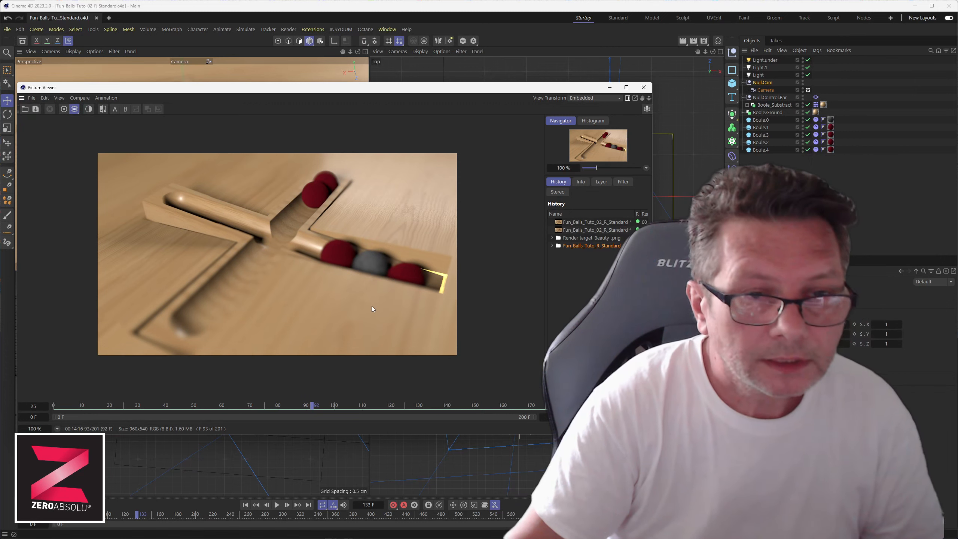
pyautogui.moveTo(367, 90); pyautogui.dragTo(395, 96)
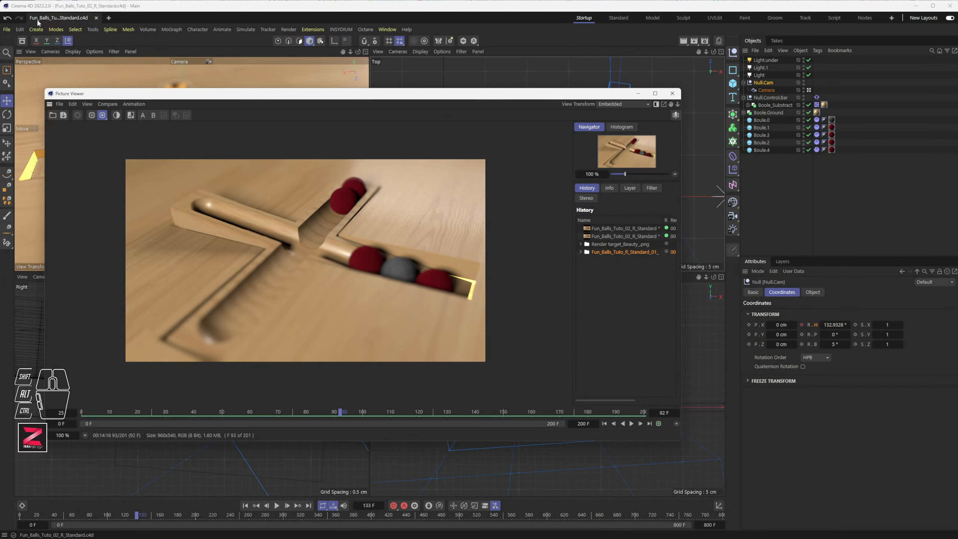
# Open the recent project Fun_Balls_Tuto_02.c4d and close the Picture Viewer
pyautogui.click(7, 29)
pyautogui.moveTo(45, 76)
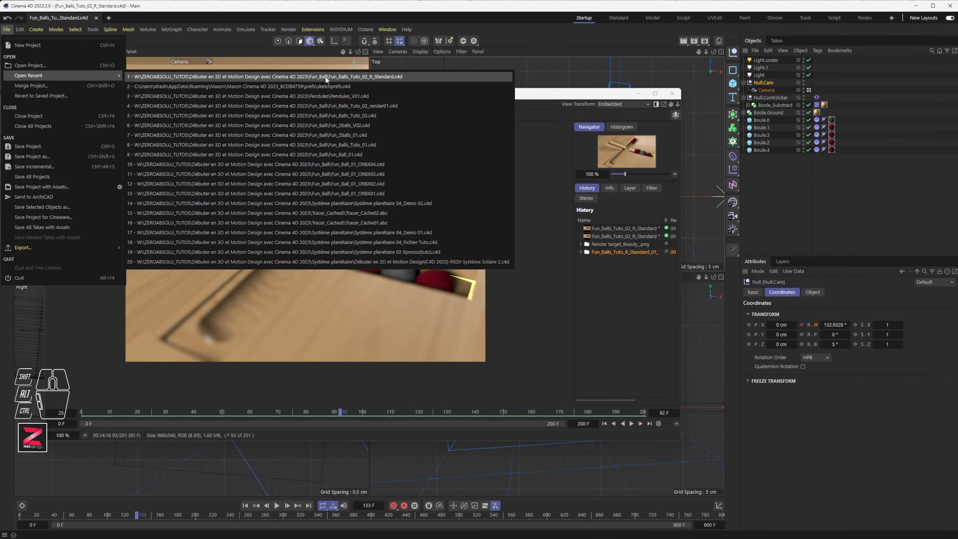
pyautogui.click(373, 116)
pyautogui.click(672, 93)
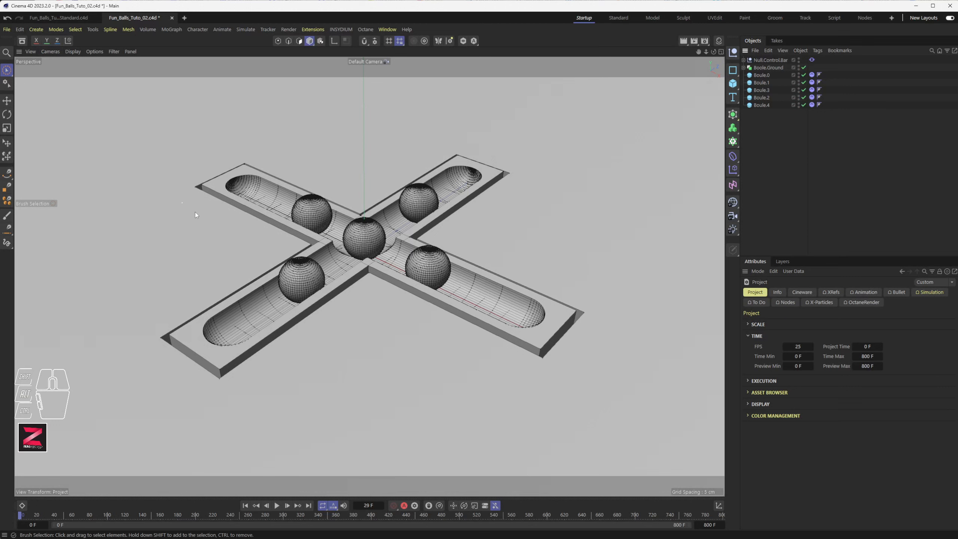
# Switch the viewport to Parallel projection and examine the cross-shaped track with its balls
pyautogui.click(51, 52)
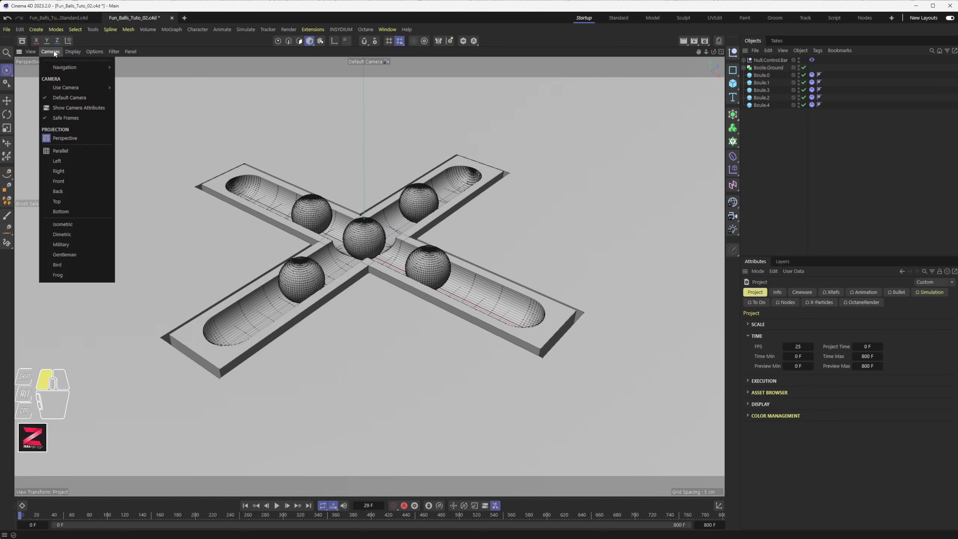
pyautogui.moveTo(69, 91)
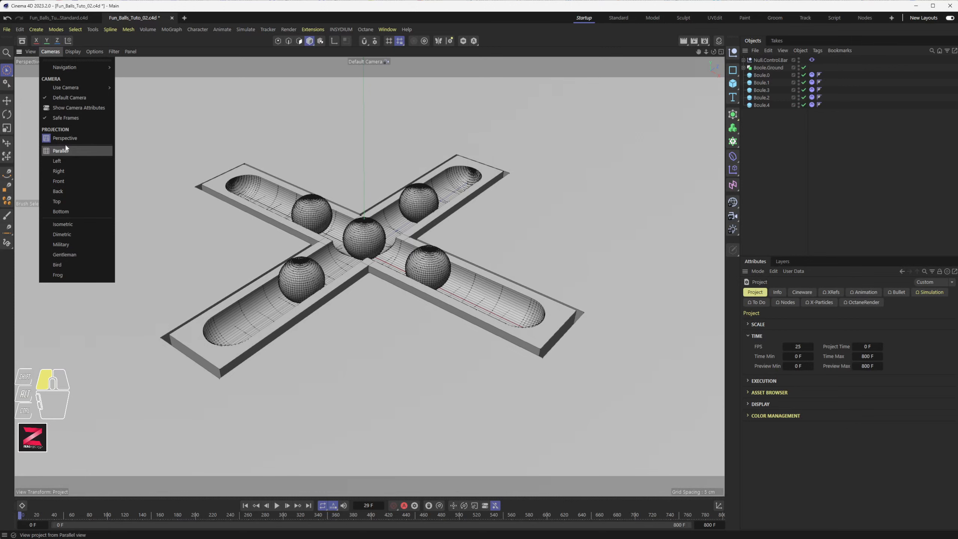
pyautogui.moveTo(66, 140); pyautogui.dragTo(65, 153)
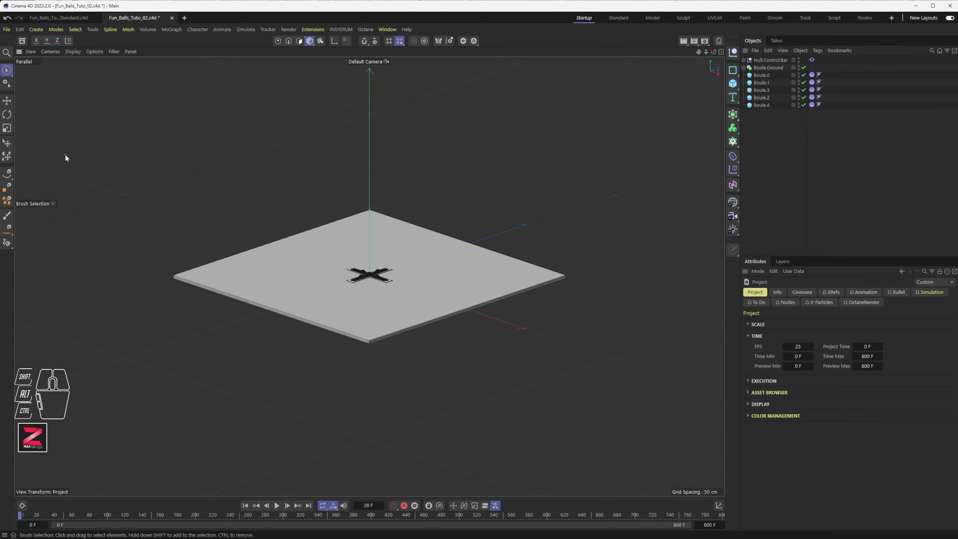
pyautogui.scroll(10, 373, 279)
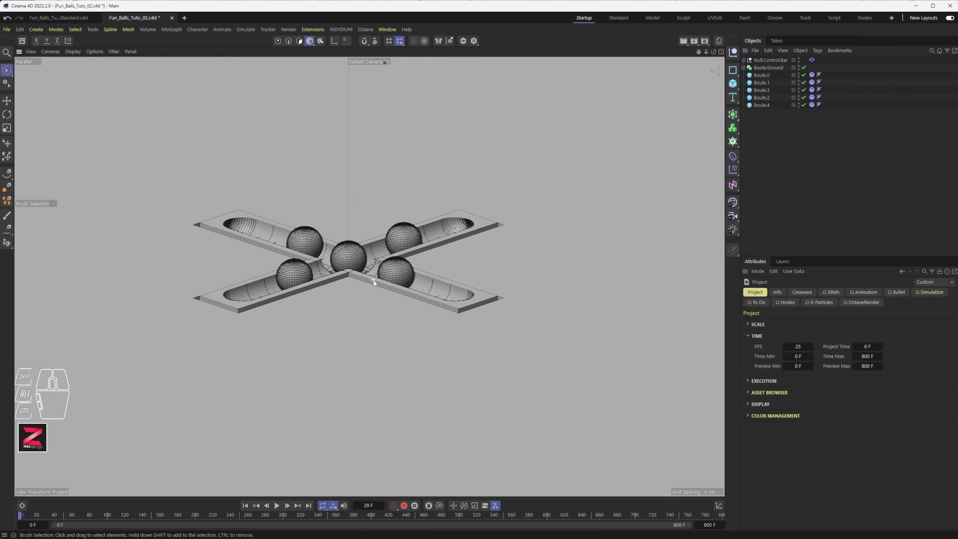
pyautogui.scroll(-4, 374, 282)
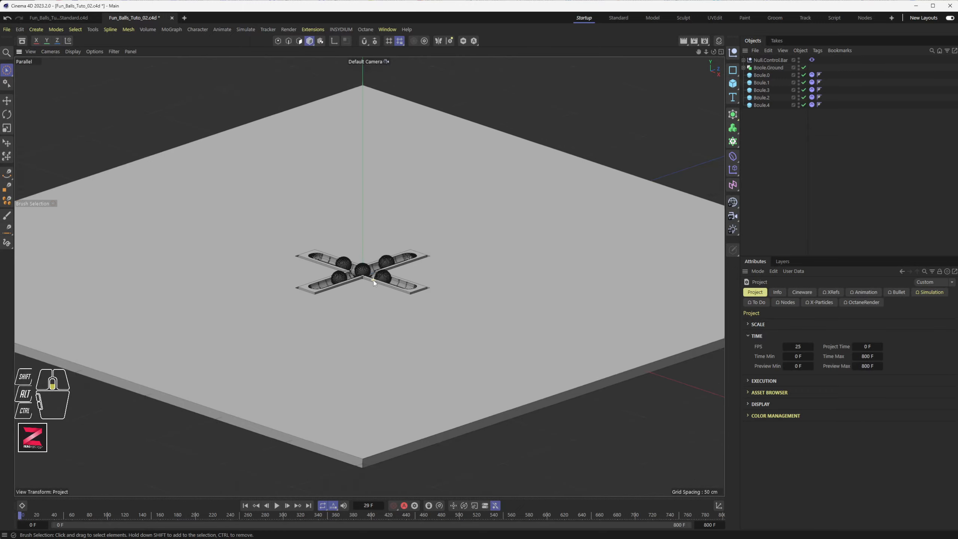
pyautogui.scroll(6, 373, 282)
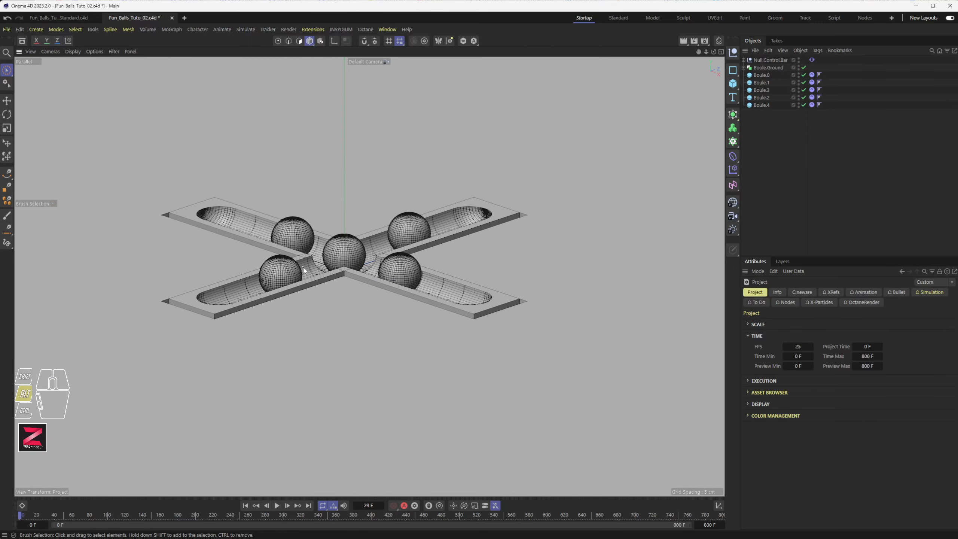
pyautogui.keyDown('alt'); pyautogui.moveTo(303, 263); pyautogui.dragTo(326, 278); pyautogui.keyUp('alt')
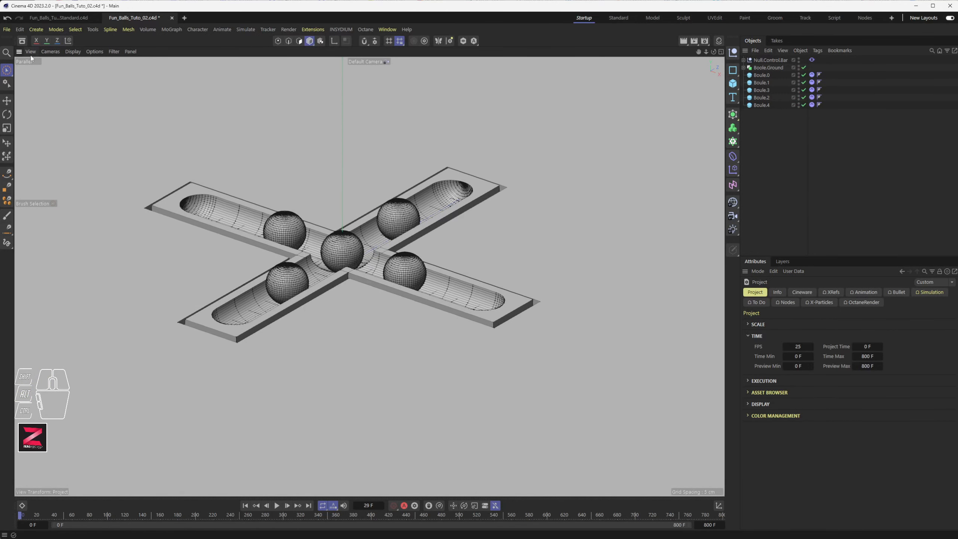
# Show the scene in the Left view, and return to Perspective projection with the cross-shaped track framed
pyautogui.click(50, 51)
pyautogui.click(76, 161)
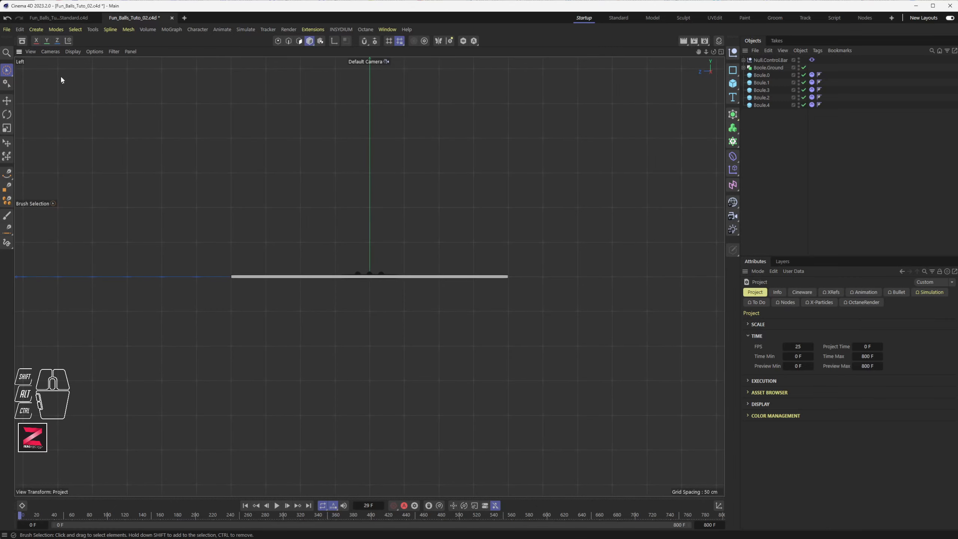
pyautogui.click(50, 52)
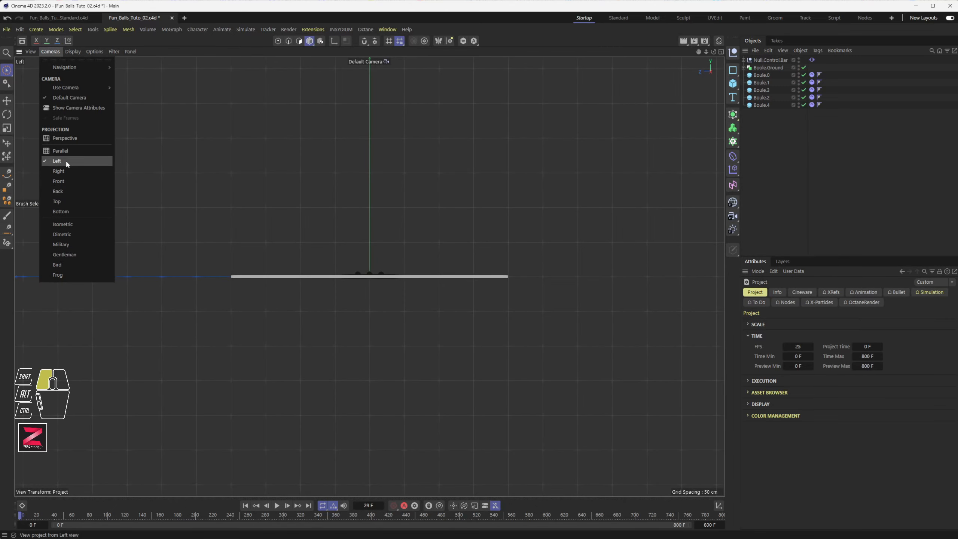
pyautogui.click(61, 138)
pyautogui.scroll(5, 383, 295)
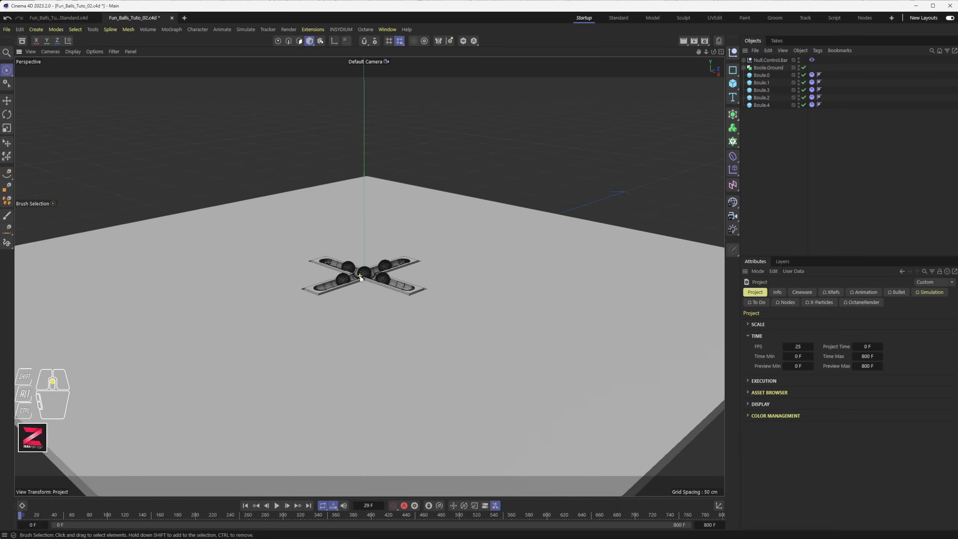
pyautogui.moveTo(359, 278)
pyautogui.keyDown('alt'); pyautogui.mouseDown()
pyautogui.moveTo(380, 313)
pyautogui.moveTo(374, 300)
pyautogui.mouseUp(); pyautogui.keyUp('alt')
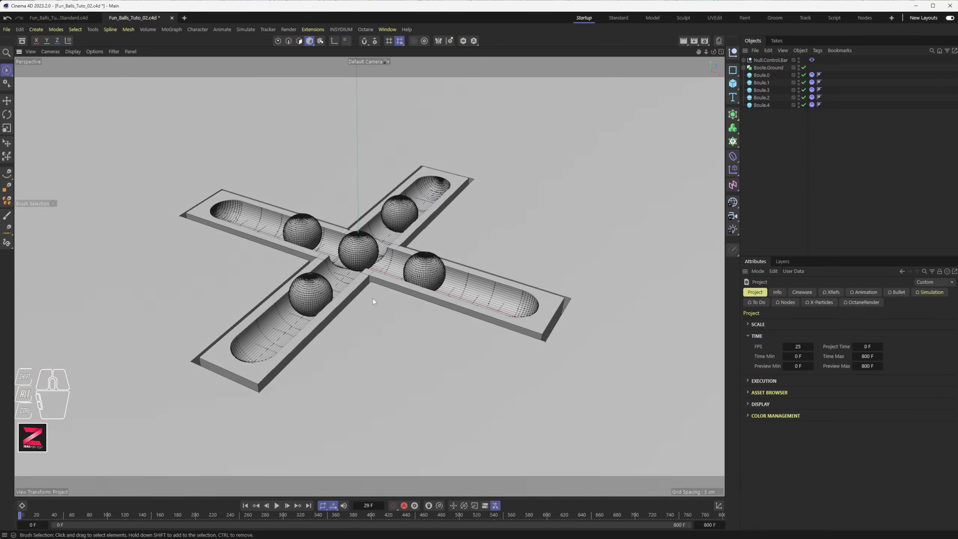
pyautogui.moveTo(372, 290)
pyautogui.keyDown('alt'); pyautogui.mouseDown(button='middle')
pyautogui.moveTo(365, 278)
pyautogui.moveTo(389, 285)
pyautogui.mouseUp(button='middle'); pyautogui.keyUp('alt')
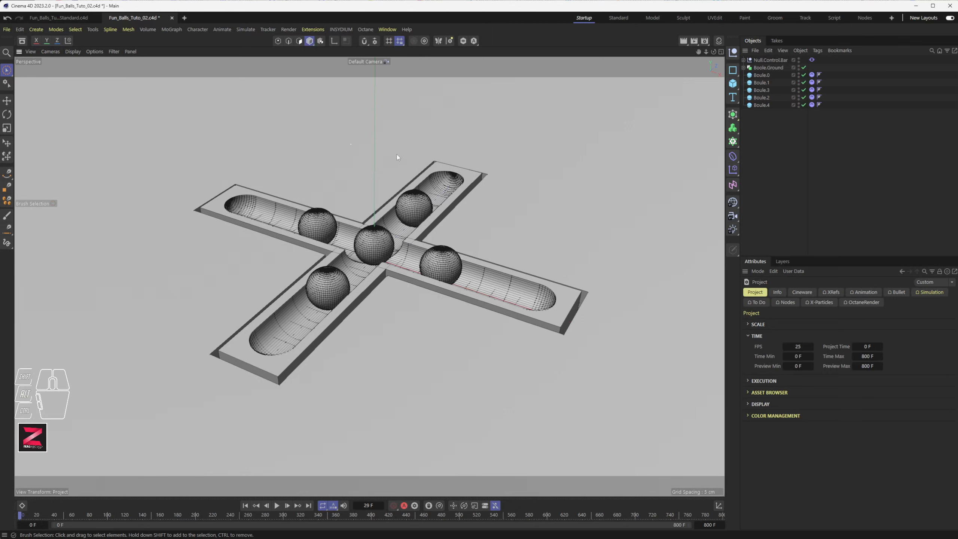
# Open the render settings and show the list of available renderers
pyautogui.click(705, 40)
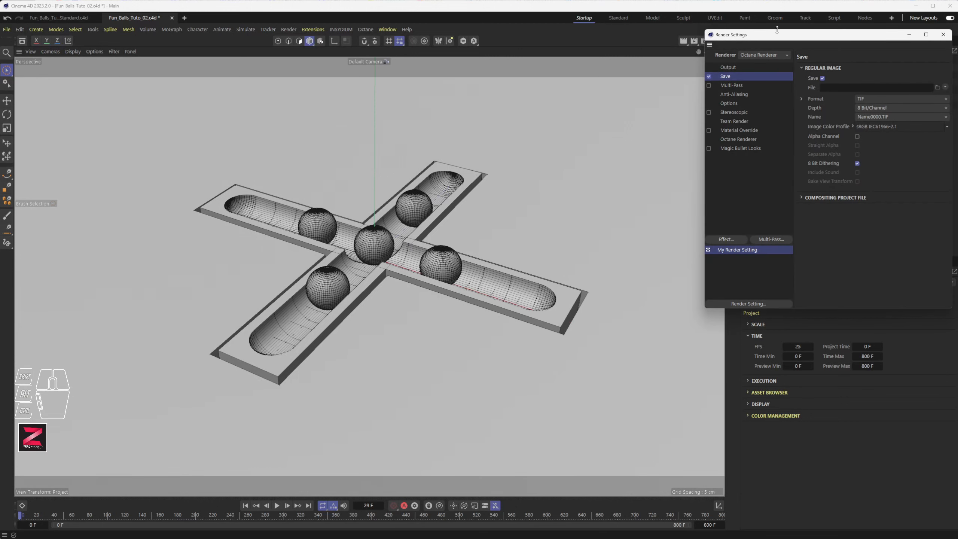
pyautogui.moveTo(776, 31); pyautogui.dragTo(399, 106)
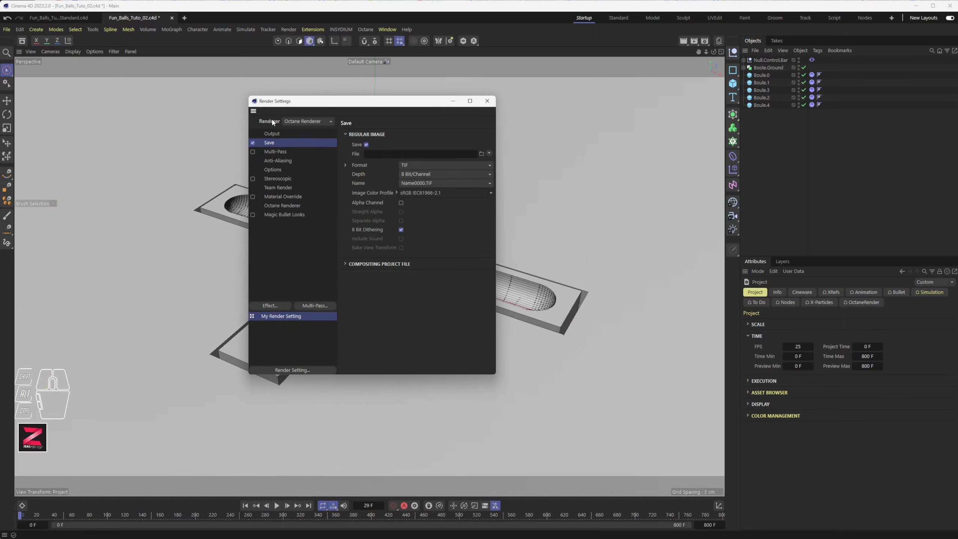
pyautogui.click(309, 121)
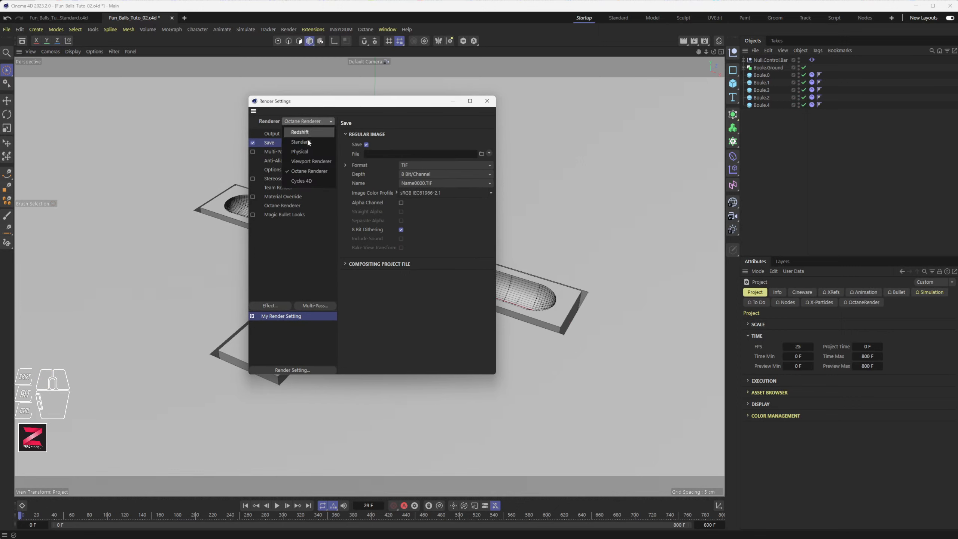
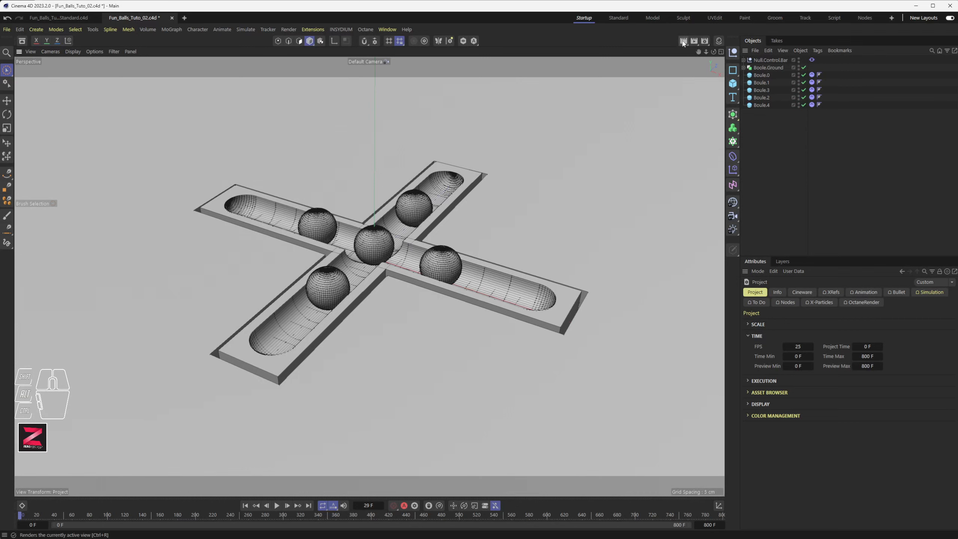
# Test-render the perspective view both maximized and within the four-view layout, and maximize it again
pyautogui.click(683, 41)
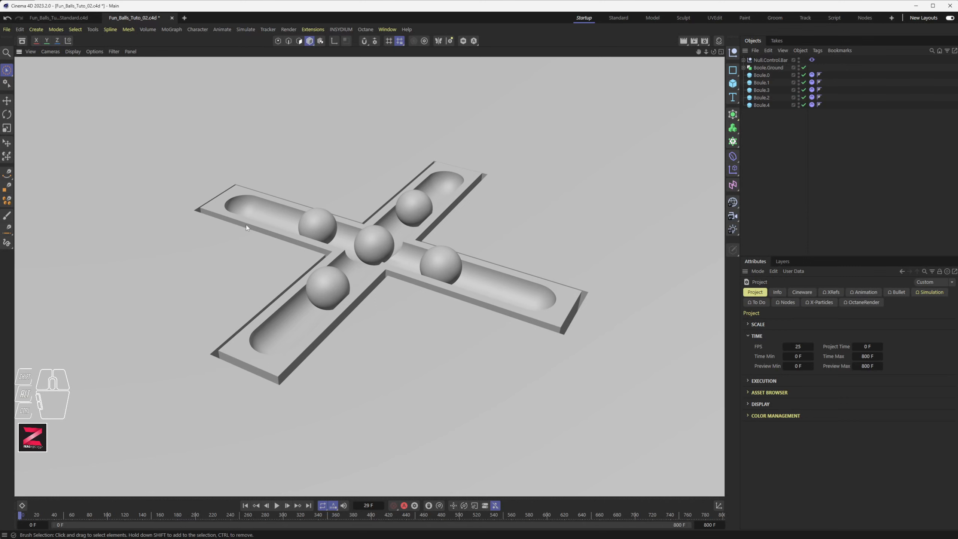
pyautogui.middleClick(372, 255)
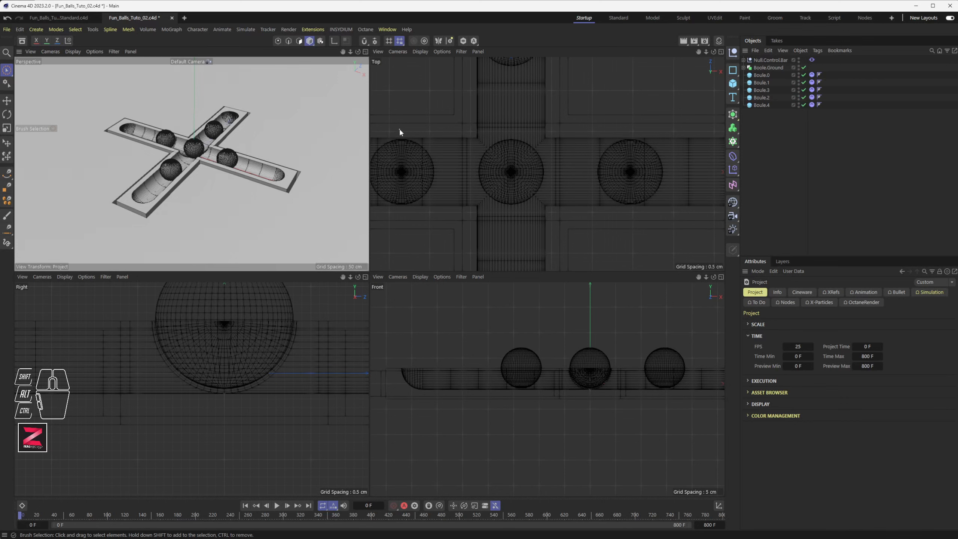
pyautogui.middleClick(292, 139)
pyautogui.middleClick(363, 234)
pyautogui.click(683, 41)
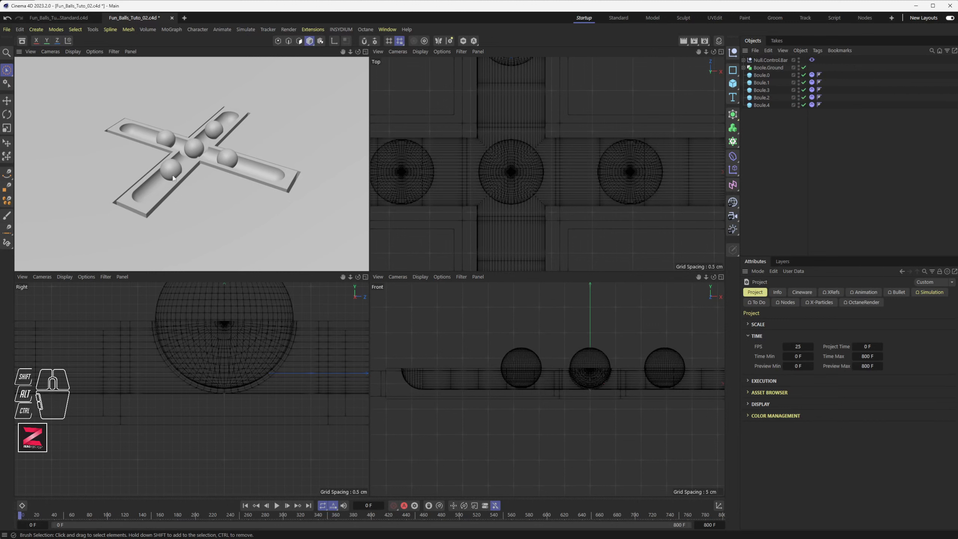
pyautogui.middleClick(206, 147)
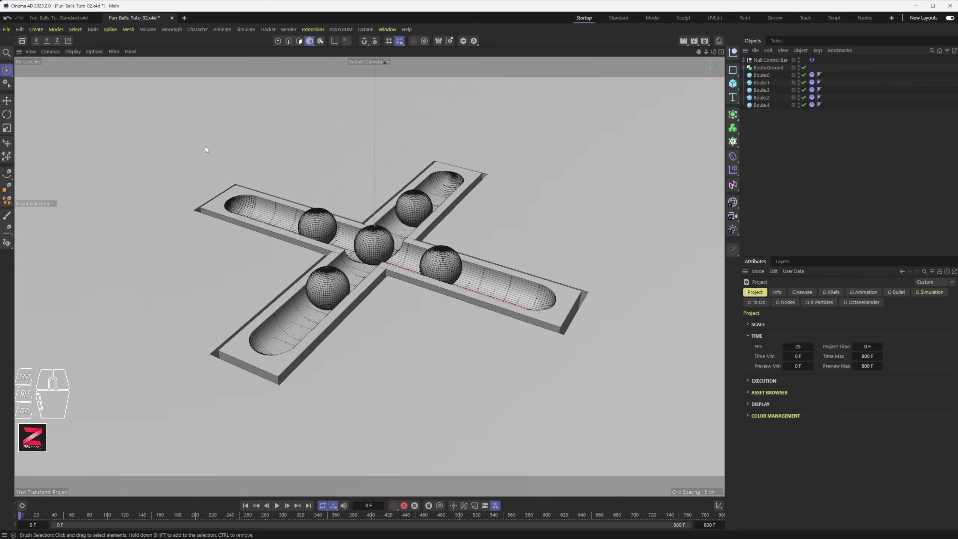
# Render the maximized perspective view once more, and clear the render by toggling the four-view layout
pyautogui.click(683, 41)
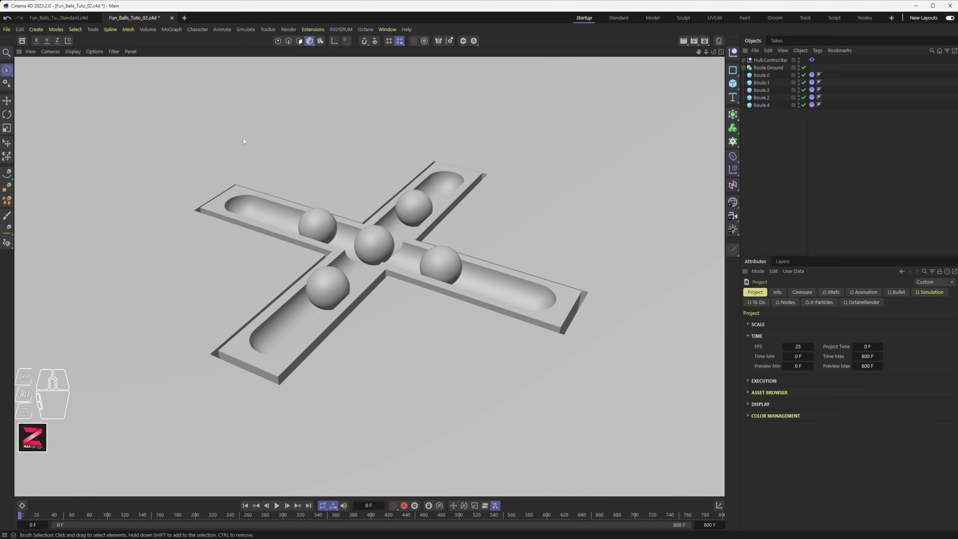
pyautogui.middleClick(318, 201)
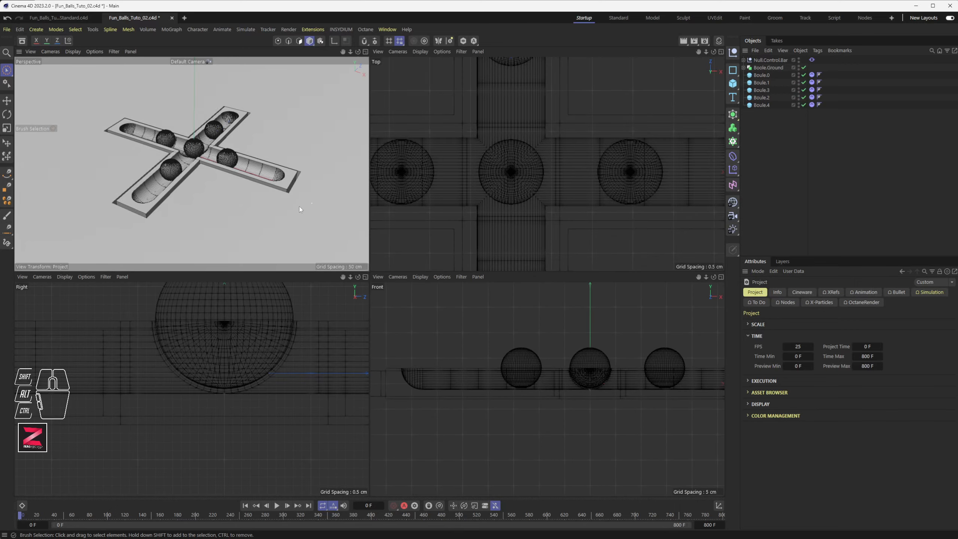
pyautogui.middleClick(248, 206)
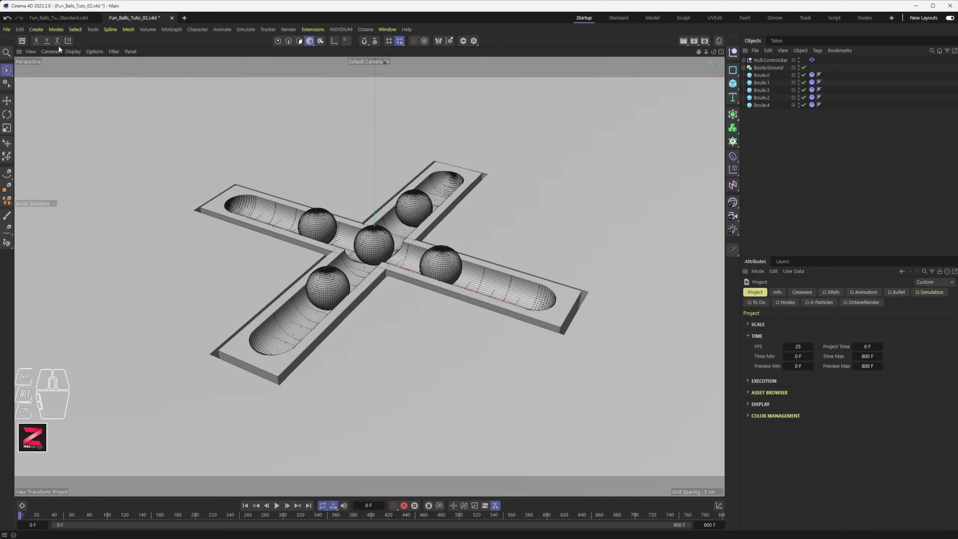
# Add a basic Light object to the scene
pyautogui.click(38, 29)
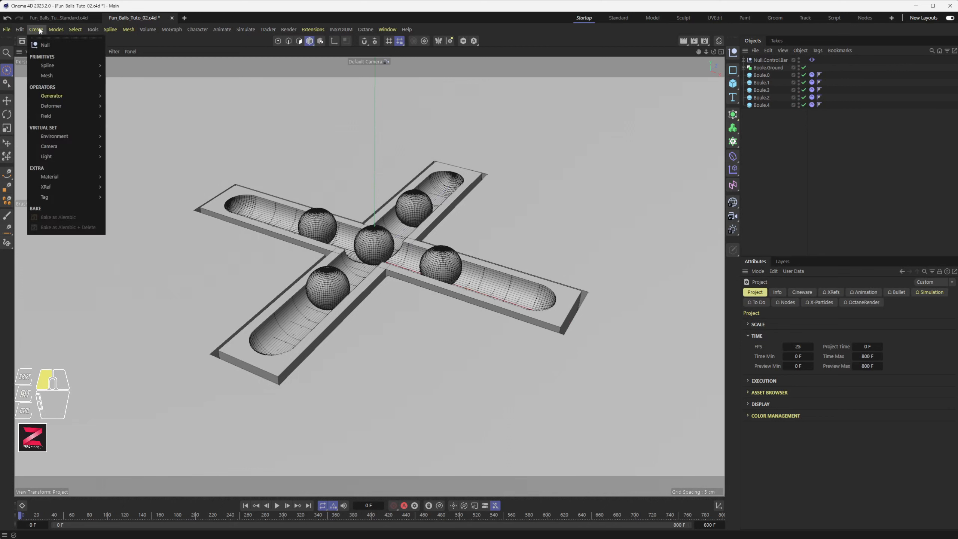
pyautogui.moveTo(80, 154)
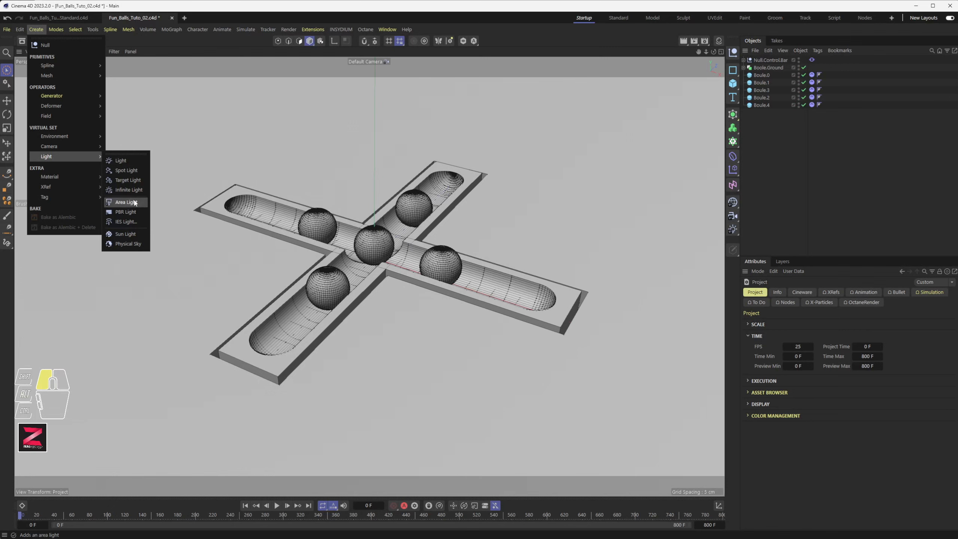
pyautogui.click(121, 162)
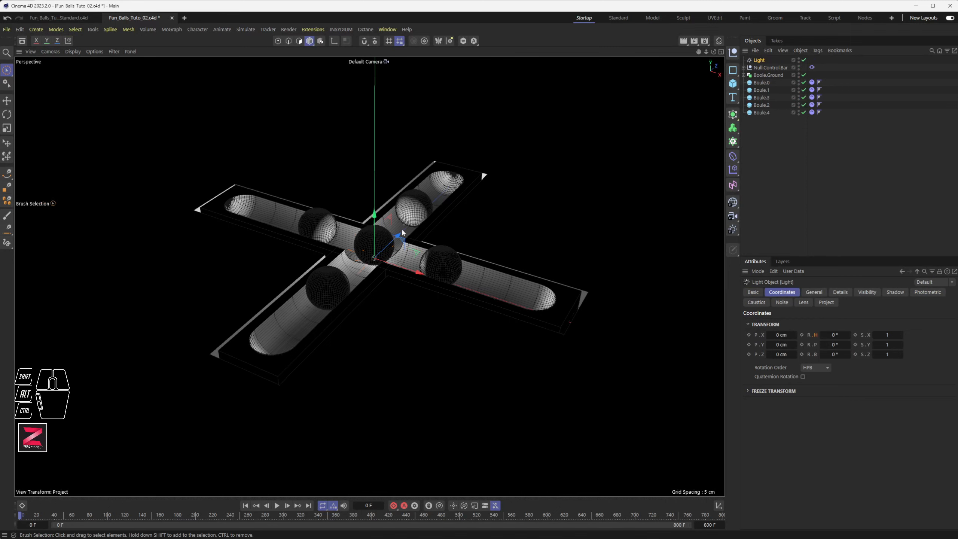
# Render the perspective view to check how the new light illuminates the track and balls
pyautogui.keyDown('alt'); pyautogui.moveTo(417, 196); pyautogui.dragTo(363, 265); pyautogui.keyUp('alt')
pyautogui.keyDown('alt'); pyautogui.scroll(-5, 417, 265); pyautogui.keyUp('alt')
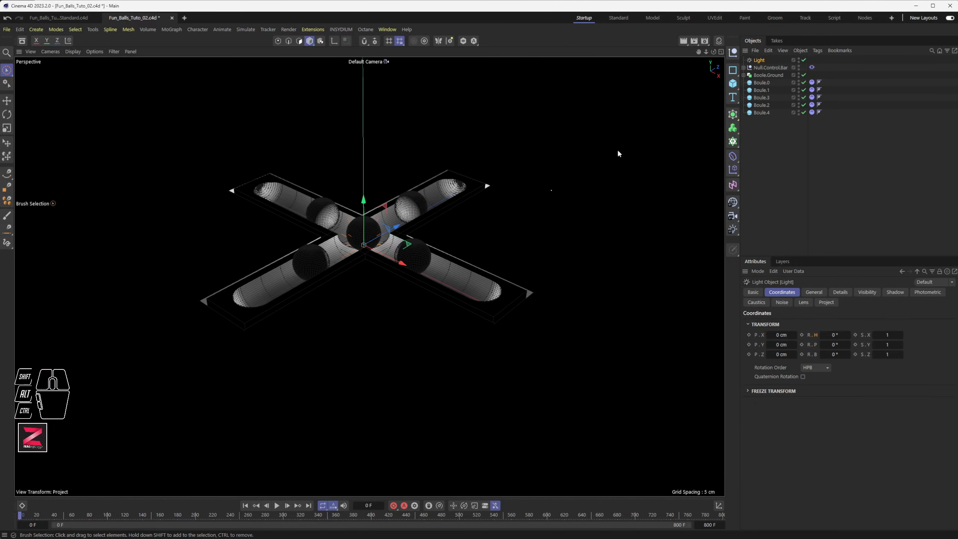
pyautogui.click(683, 41)
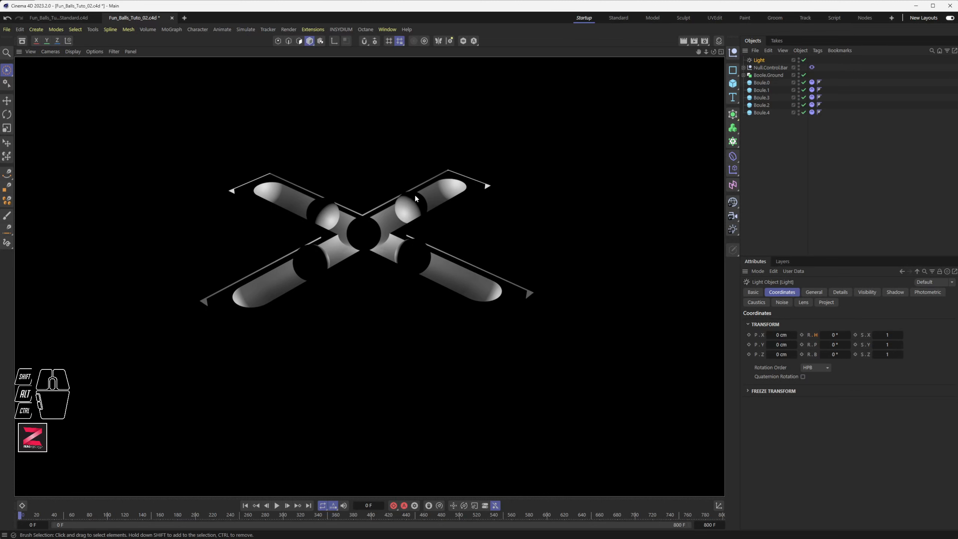
# Render a close-up perspective view of the lit balls and track, and clear the rendered image
pyautogui.scroll(5, 415, 206)
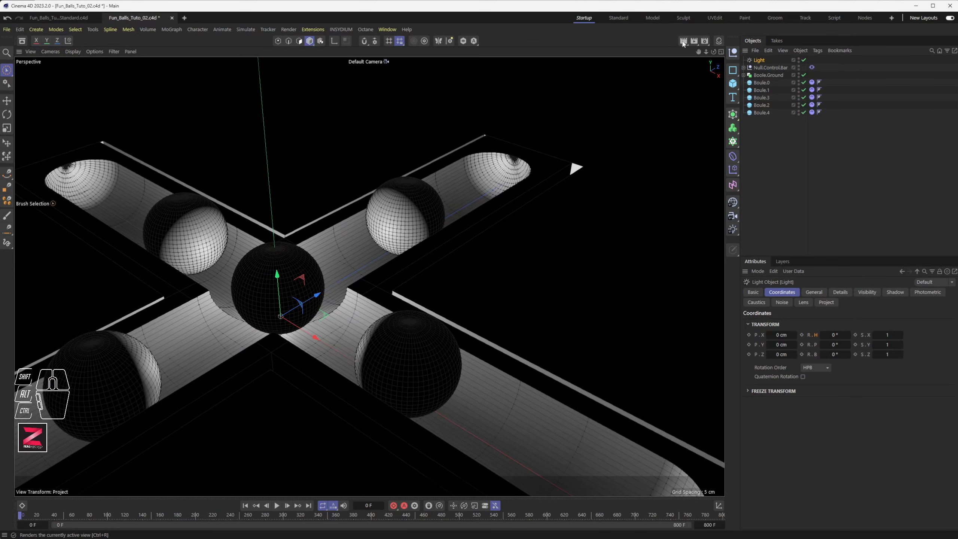
pyautogui.click(684, 41)
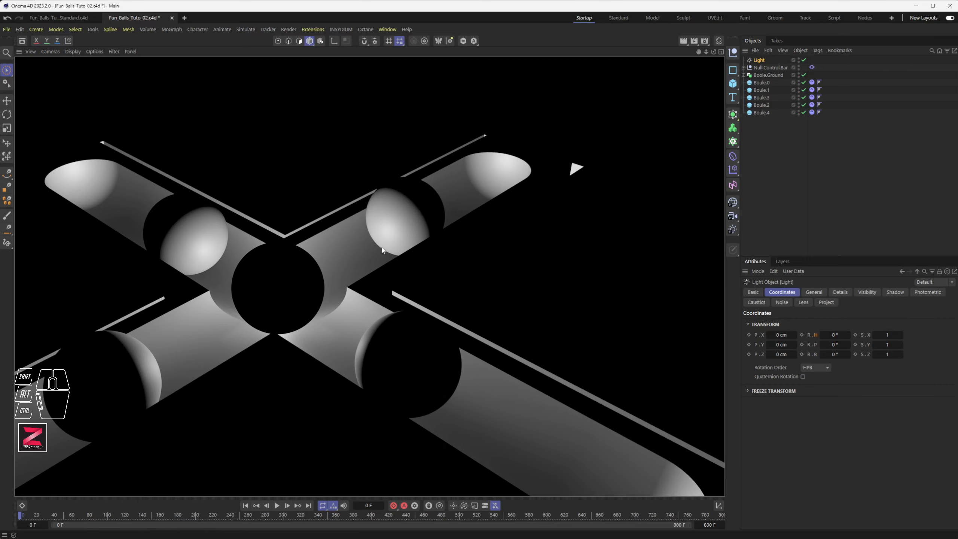
pyautogui.moveTo(306, 261); pyautogui.dragTo(318, 256, button='middle')
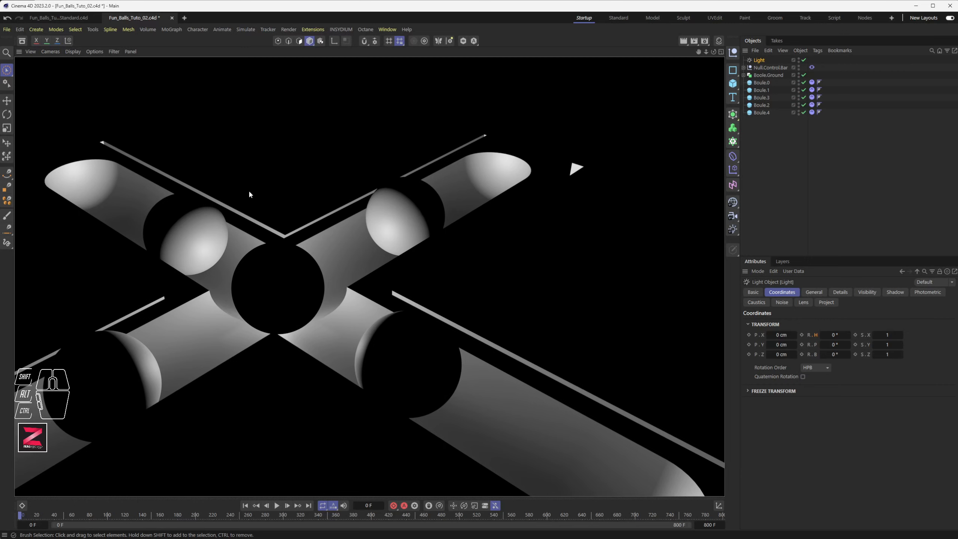
pyautogui.click(277, 206)
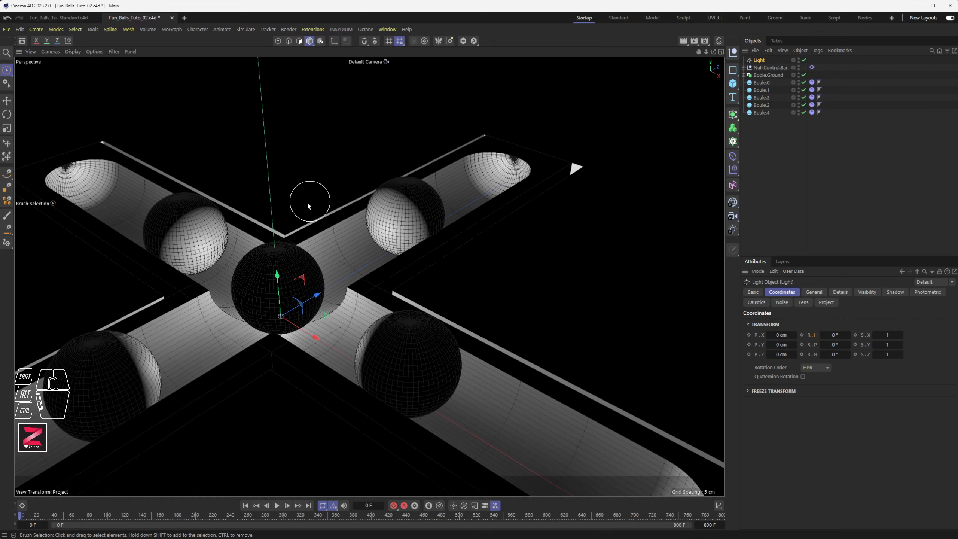
# Switch to the Rectangle Selection tool and render the perspective view from a slightly different angle
pyautogui.moveTo(248, 147); pyautogui.dragTo(250, 162, button='middle')
pyautogui.moveTo(6, 70); pyautogui.dragTo(41, 99)
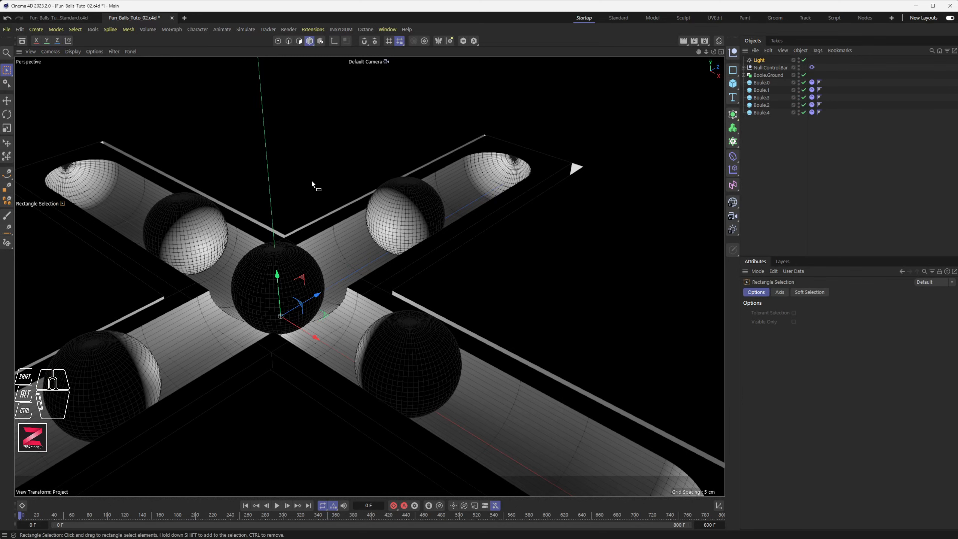
pyautogui.middleClick(273, 223)
pyautogui.middleClick(309, 220)
pyautogui.keyDown('alt'); pyautogui.moveTo(277, 251); pyautogui.dragTo(392, 242); pyautogui.keyUp('alt')
pyautogui.click(683, 42)
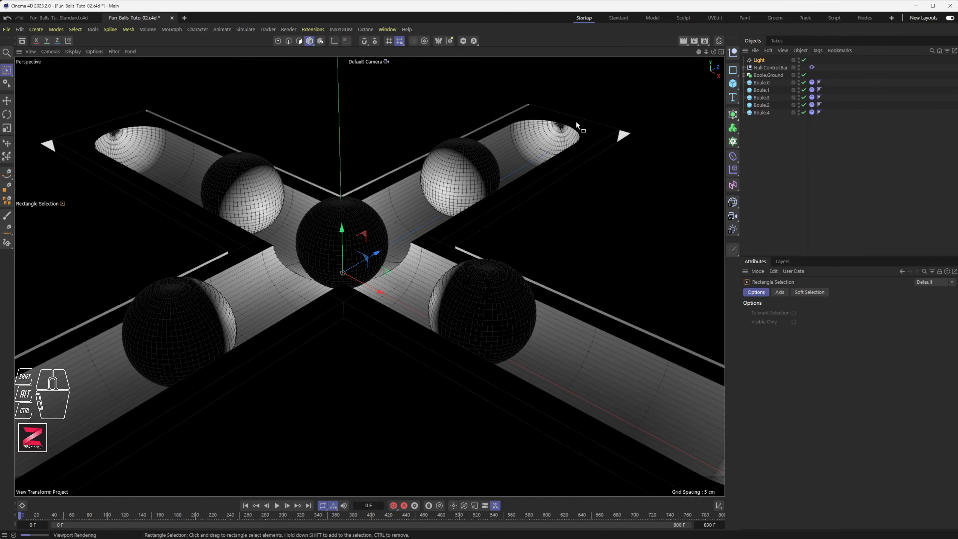
# Raise the light to about 29 cm above the center of the track and render the perspective view
pyautogui.moveTo(398, 226)
pyautogui.keyDown('alt'); pyautogui.mouseDown()
pyautogui.moveTo(356, 193)
pyautogui.moveTo(358, 154)
pyautogui.mouseUp(); pyautogui.keyUp('alt')
pyautogui.scroll(-5, 392, 221)
pyautogui.keyDown('alt'); pyautogui.moveTo(358, 154); pyautogui.dragTo(361, 214, button='middle'); pyautogui.keyUp('alt')
pyautogui.moveTo(361, 213); pyautogui.dragTo(349, 102)
pyautogui.click(683, 40)
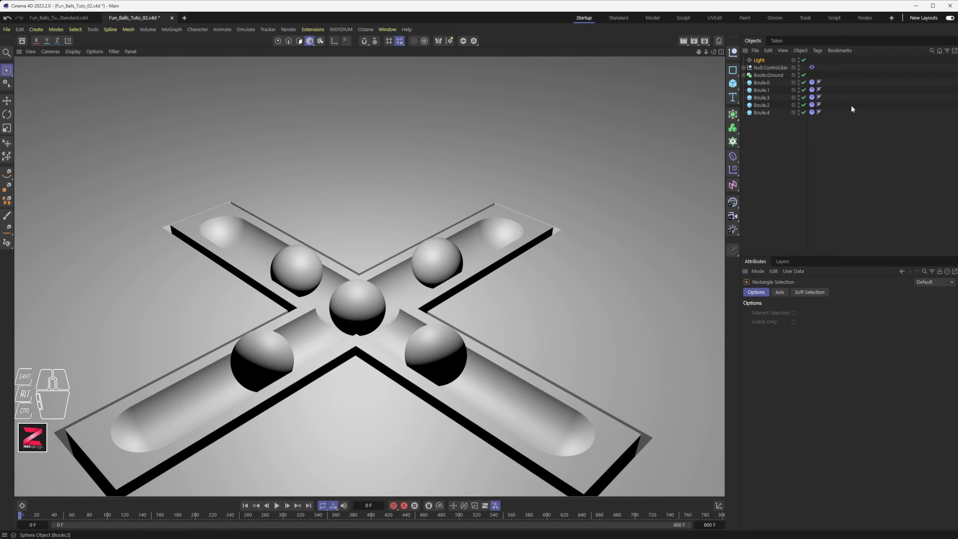
# Rename the light object as Light.1
pyautogui.doubleClick(760, 61)
pyautogui.write('.1')
pyautogui.press('Return')
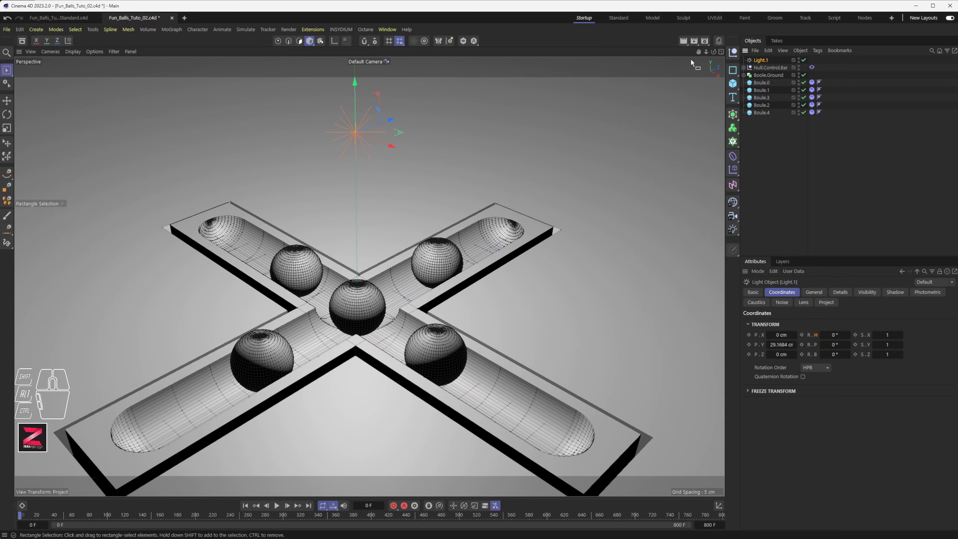
# Check the Default Light option in the Standard renderer's settings
pyautogui.click(705, 40)
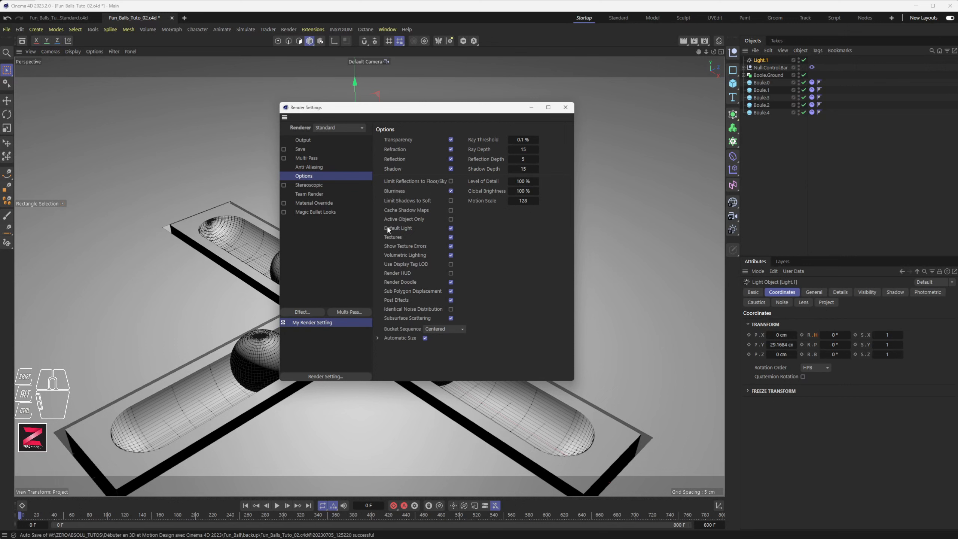
pyautogui.click(450, 228)
pyautogui.click(565, 107)
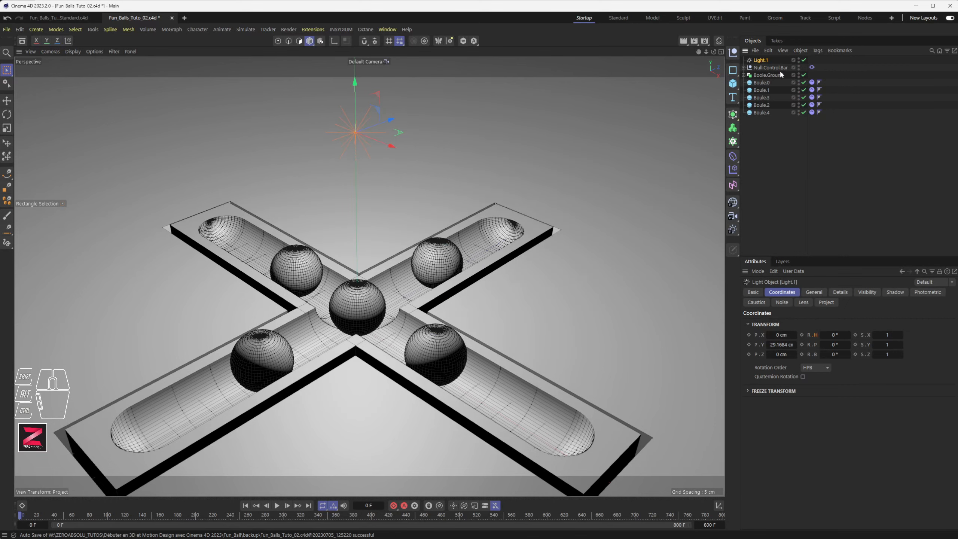
# Disable Light.1, render the view with only the default light, and enable Light.1 again
pyautogui.click(804, 60)
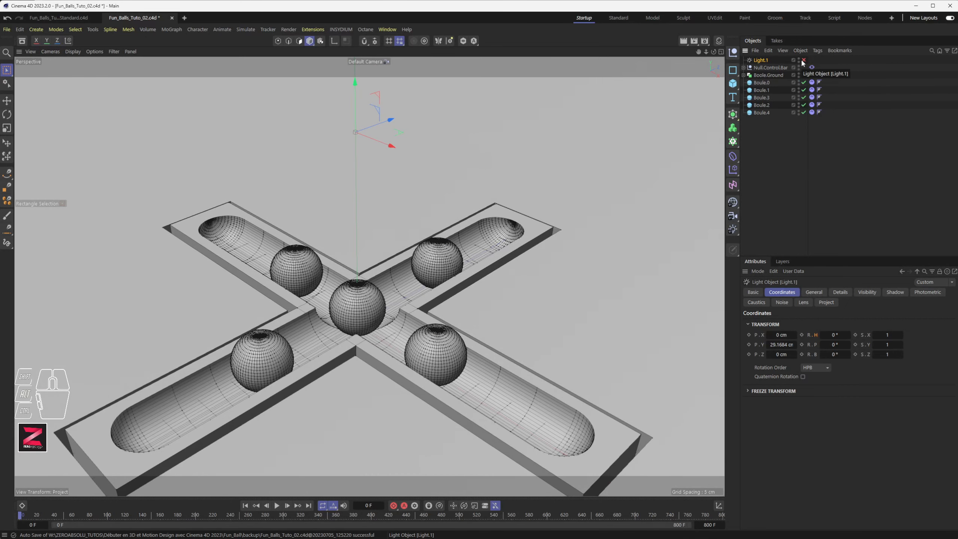
pyautogui.click(684, 41)
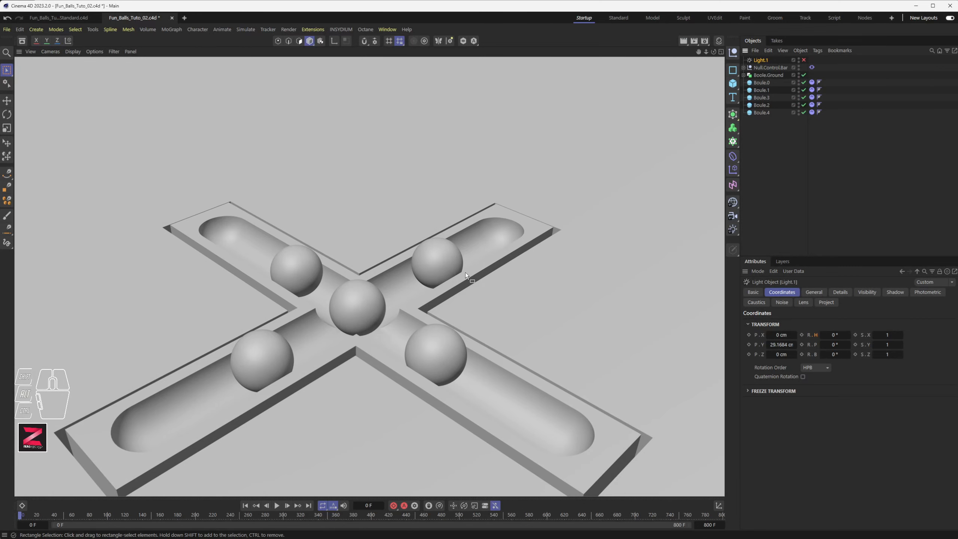
pyautogui.click(804, 61)
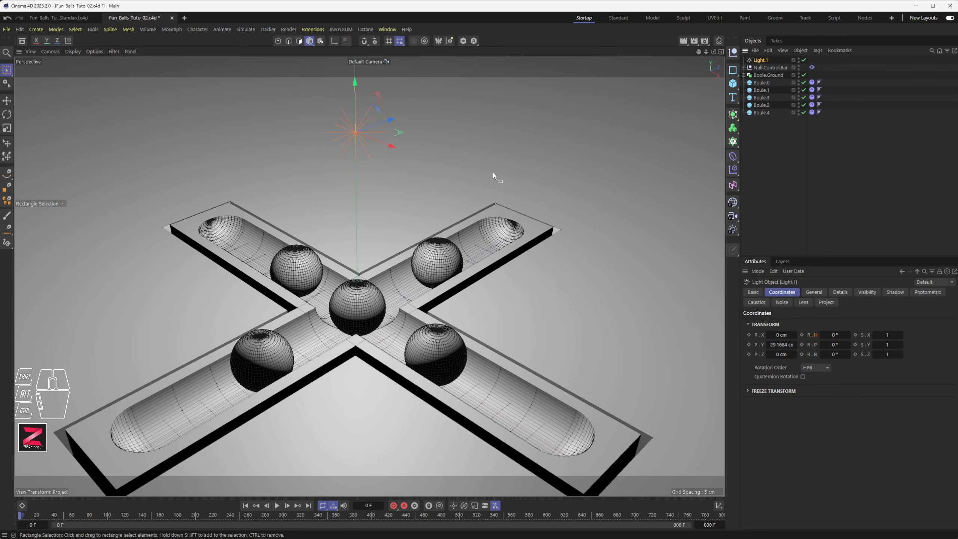
# Move Light.1 along X to about -31 cm and render the view to check the side lighting
pyautogui.moveTo(391, 145); pyautogui.dragTo(235, 103)
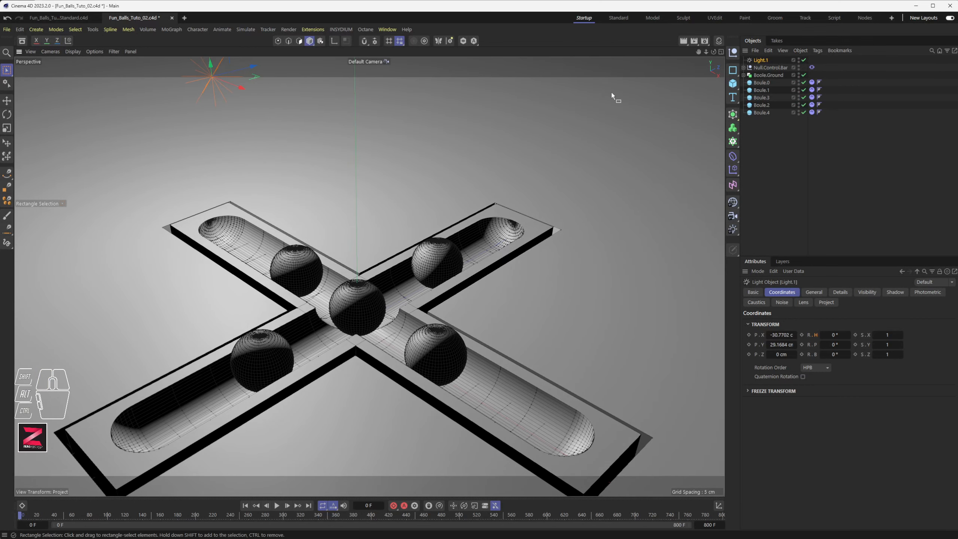
pyautogui.click(683, 41)
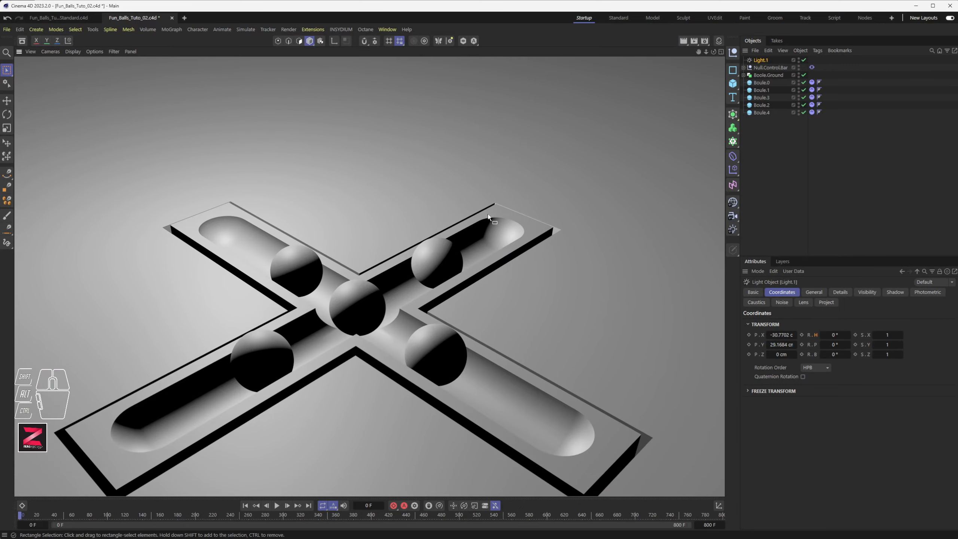
pyautogui.scroll(-5, 443, 221)
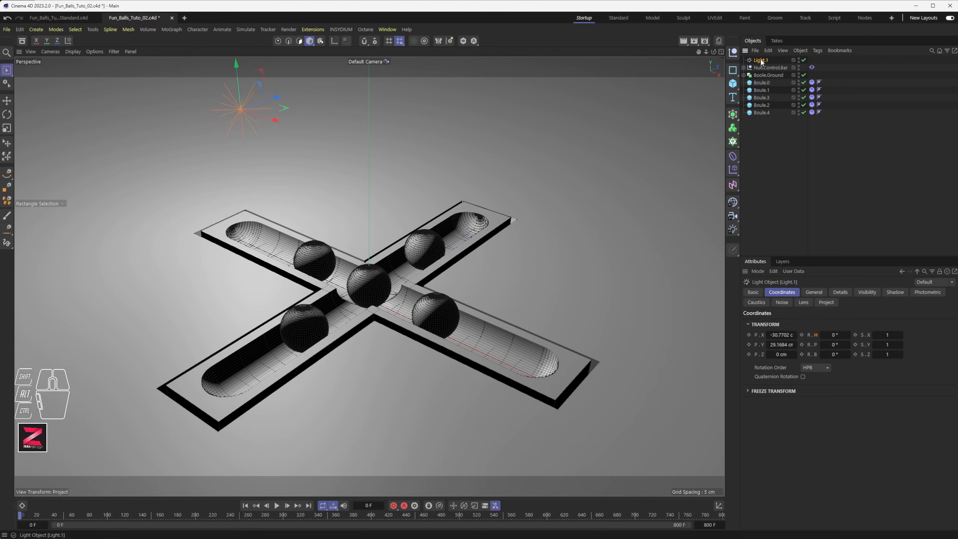
# Enlarge the attributes area and display the General settings of Light.1
pyautogui.click(782, 261)
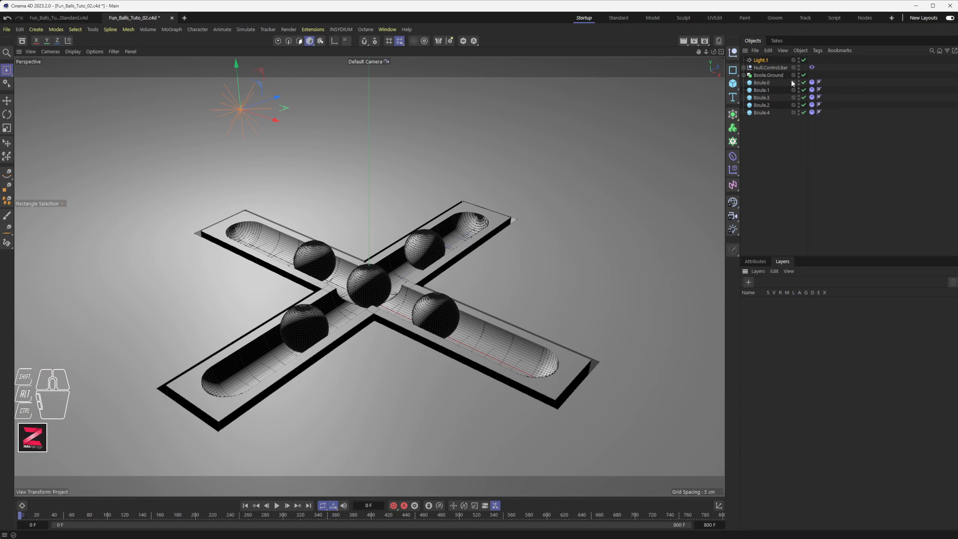
pyautogui.click(755, 261)
pyautogui.moveTo(788, 255); pyautogui.dragTo(785, 227)
pyautogui.click(819, 265)
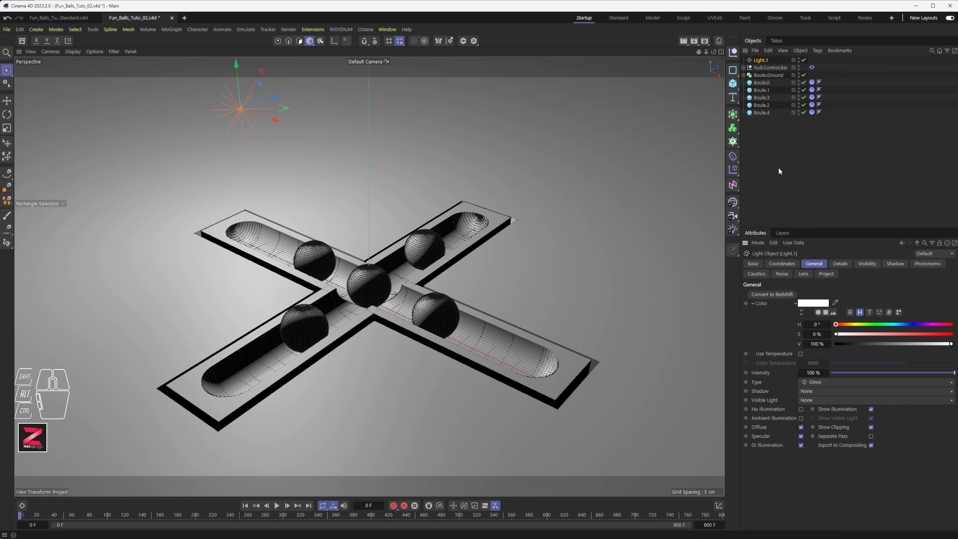
pyautogui.click(760, 60)
# Enable Use Temperature for Light.1, lower its color temperature to about 5350, and render the view
pyautogui.click(801, 354)
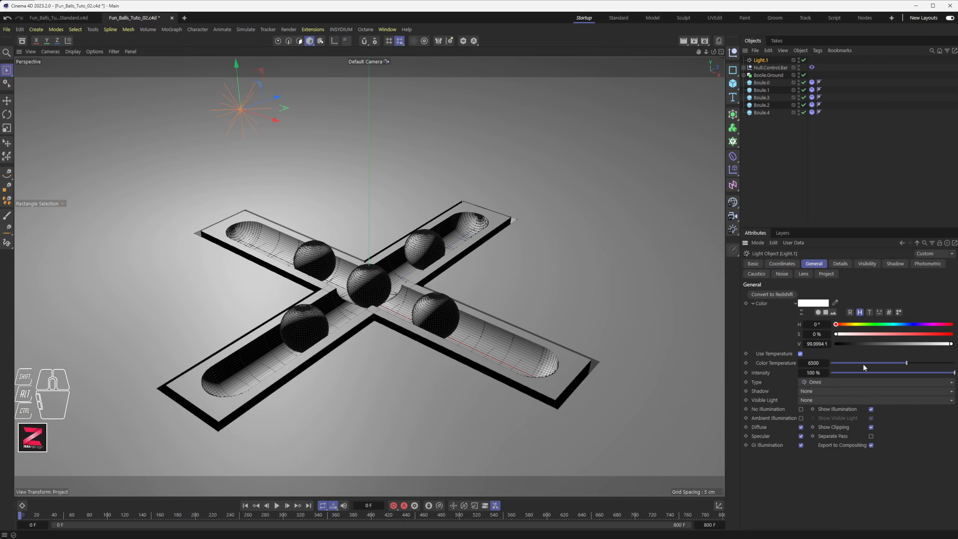
pyautogui.moveTo(904, 365); pyautogui.dragTo(891, 366)
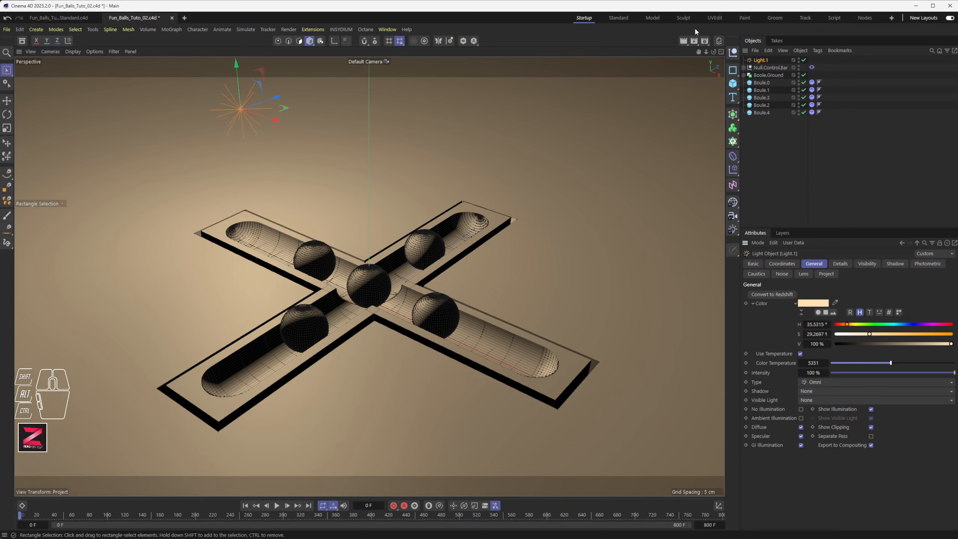
pyautogui.click(683, 41)
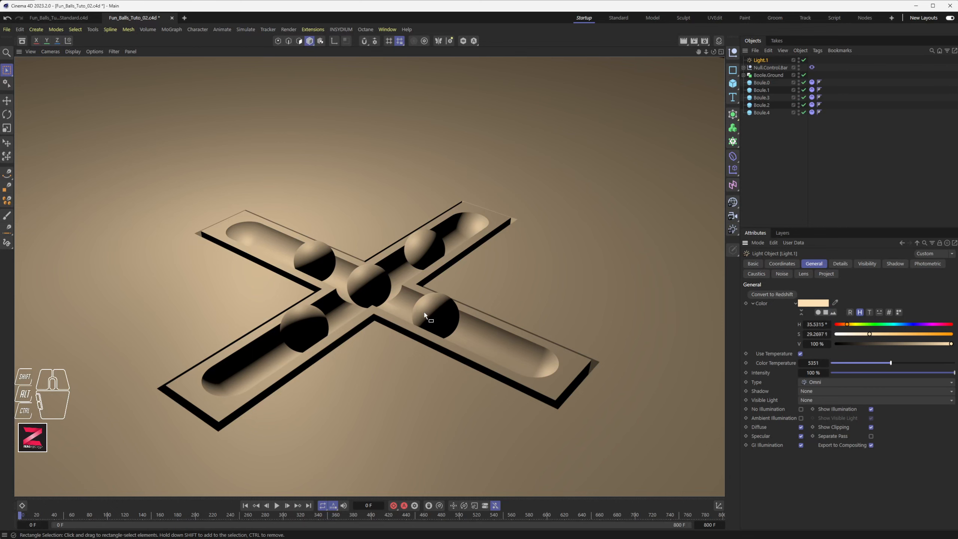
pyautogui.keyDown('alt'); pyautogui.moveTo(426, 319); pyautogui.dragTo(428, 314, button='middle'); pyautogui.keyUp('alt')
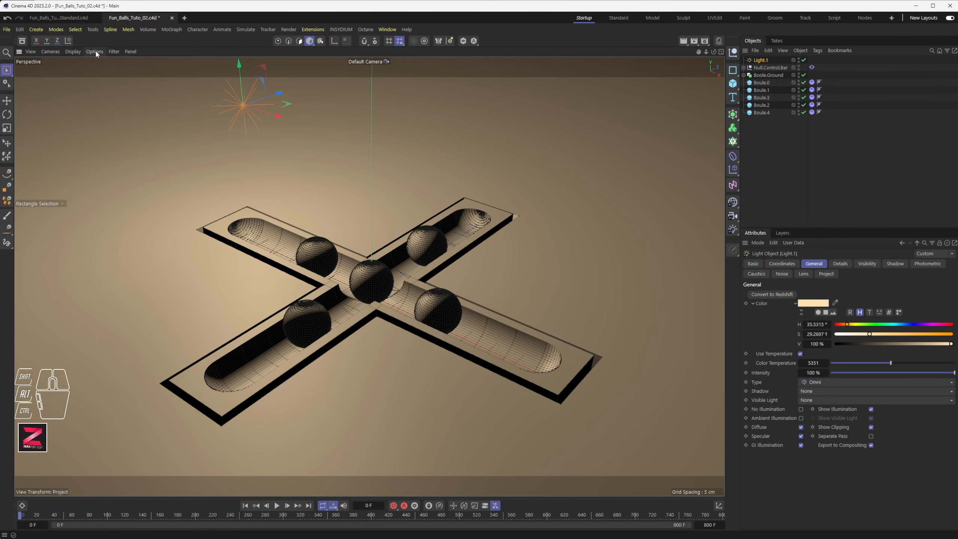
# Set the viewport display to Gouraud Shading without lines, and render the view for comparison
pyautogui.click(74, 51)
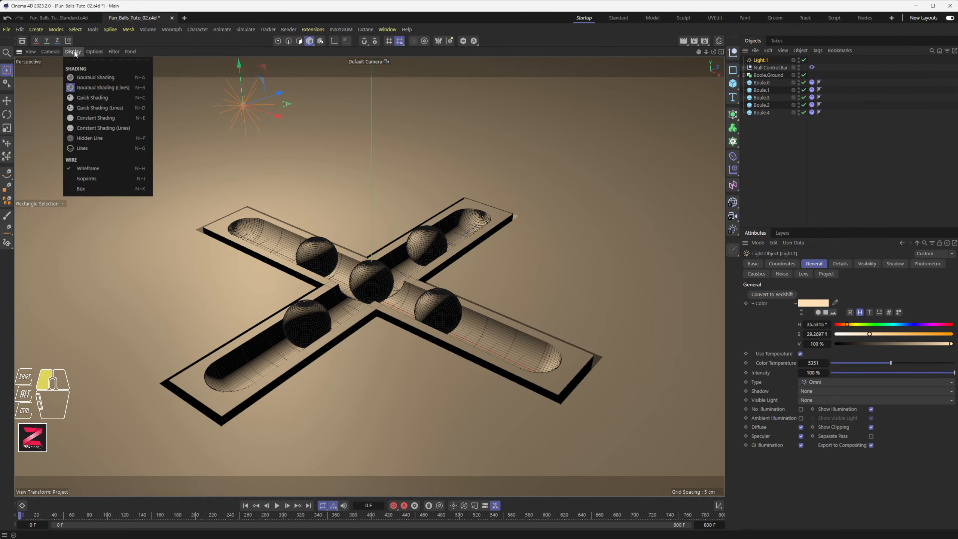
pyautogui.click(96, 87)
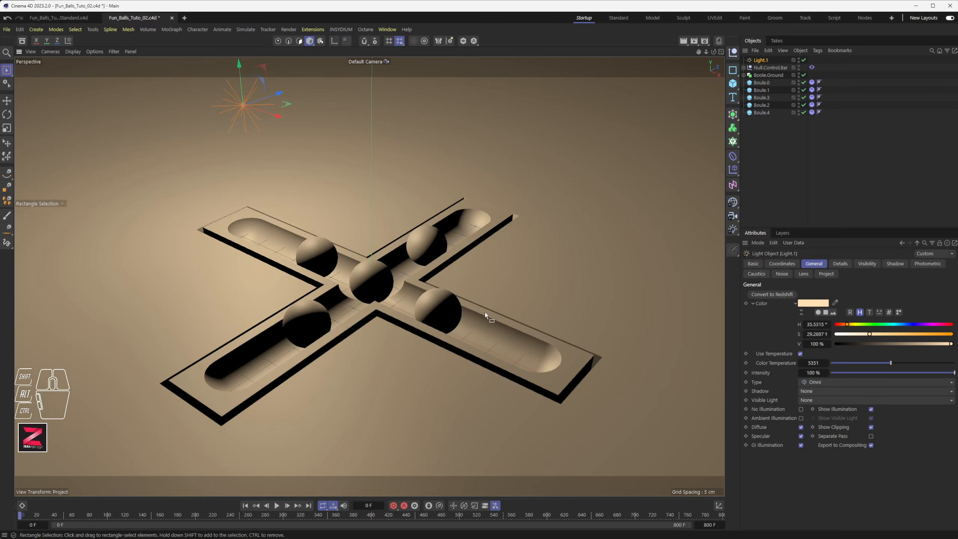
pyautogui.click(685, 43)
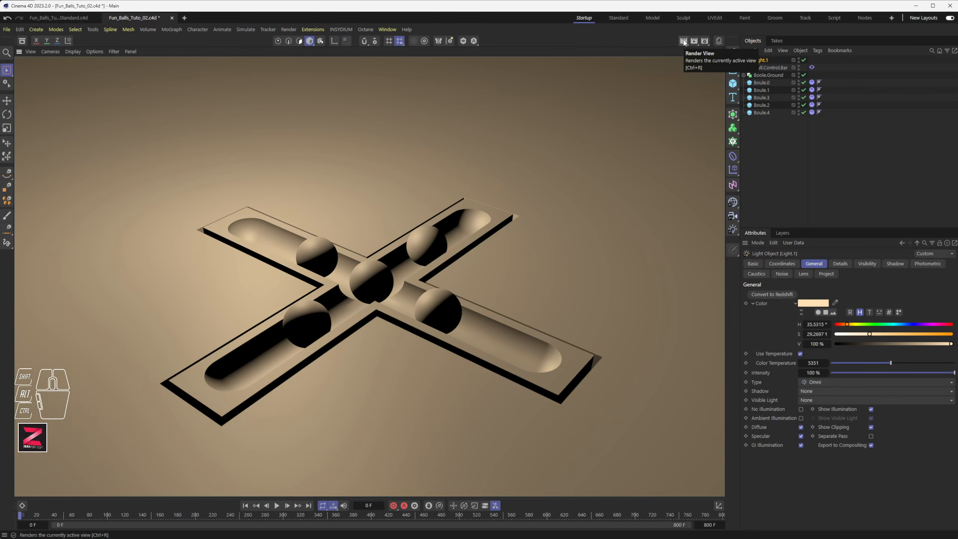
pyautogui.click(604, 142)
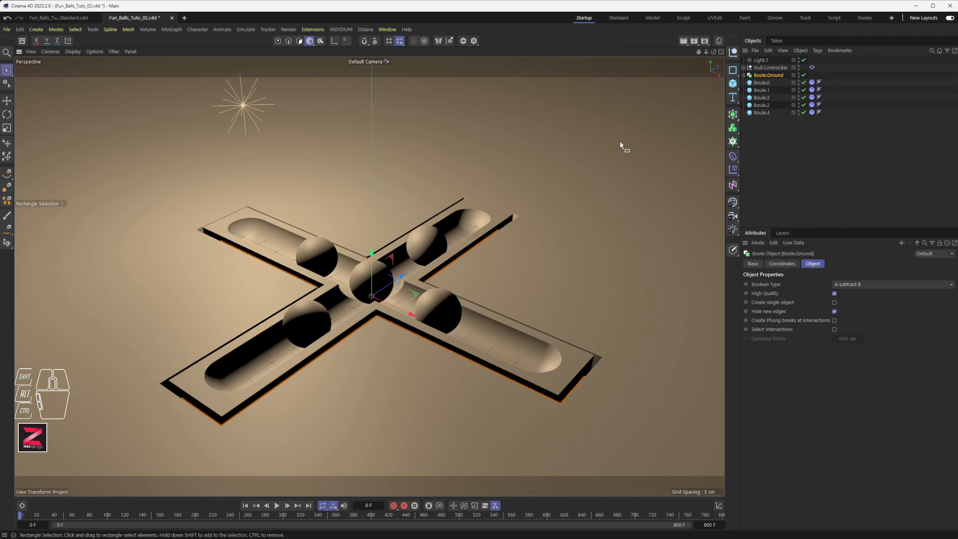
# Turn off Use Temperature for Light.1 and set its color to white (RGB 255, 255, 255)
pyautogui.click(761, 60)
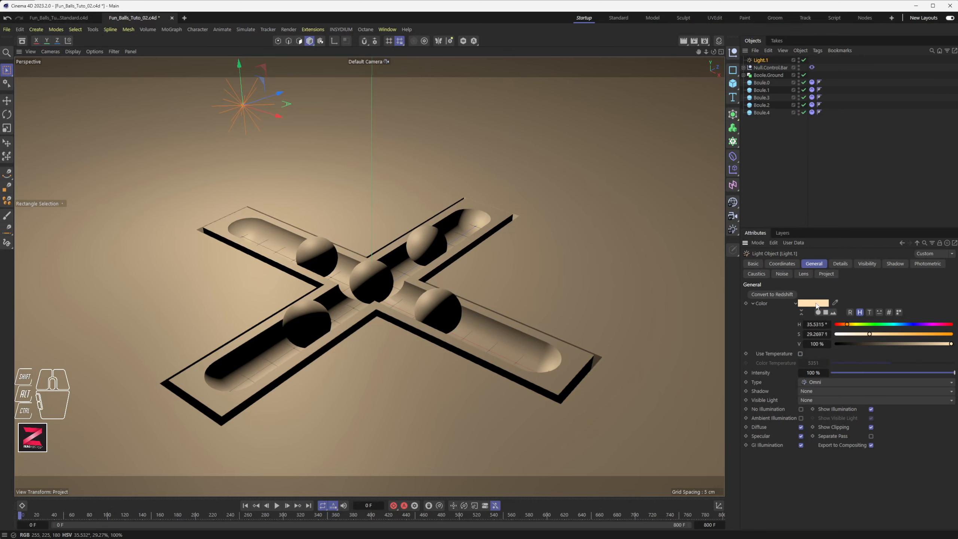
pyautogui.click(818, 304)
pyautogui.click(739, 344)
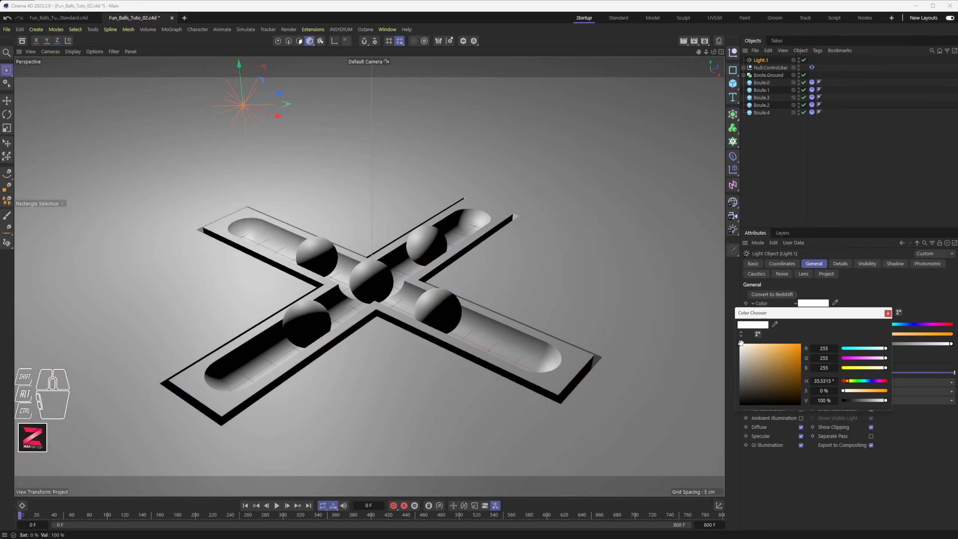
pyautogui.click(887, 313)
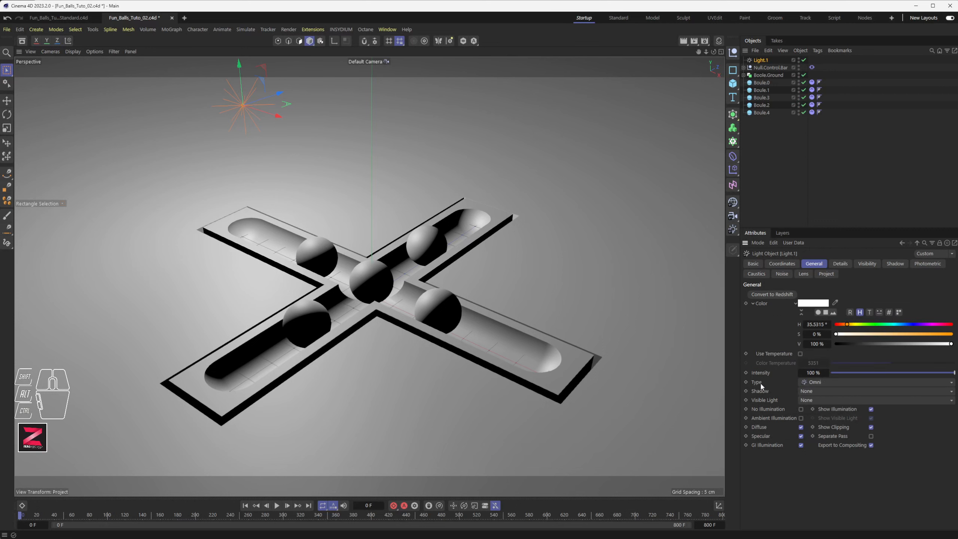
# Change Light.1's type to Spot and rotate the light so its cone aims down at the ground
pyautogui.moveTo(817, 382); pyautogui.dragTo(820, 402)
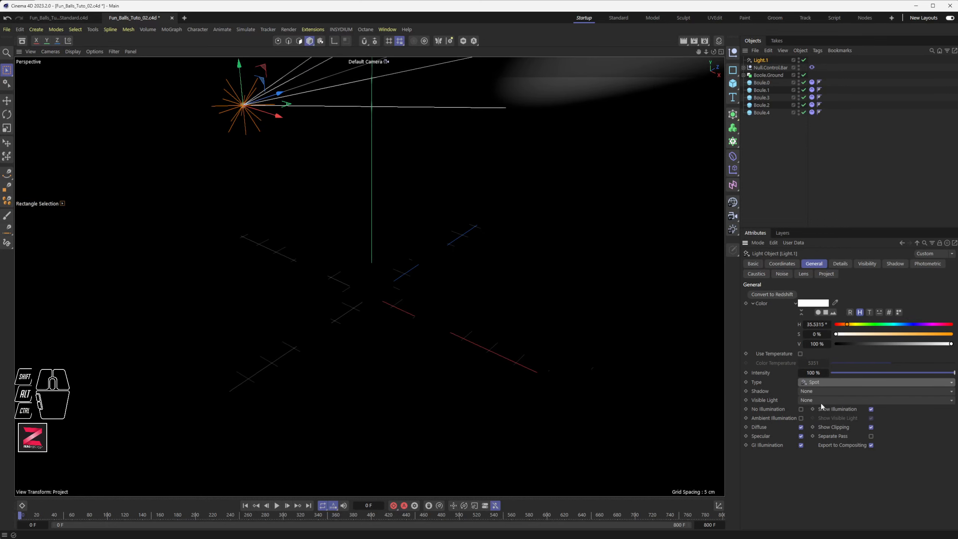
pyautogui.moveTo(312, 216)
pyautogui.keyDown('alt'); pyautogui.mouseDown()
pyautogui.moveTo(373, 242)
pyautogui.moveTo(374, 233)
pyautogui.moveTo(365, 281)
pyautogui.moveTo(362, 256)
pyautogui.moveTo(310, 218)
pyautogui.mouseUp(); pyautogui.keyUp('alt')
pyautogui.click(313, 217)
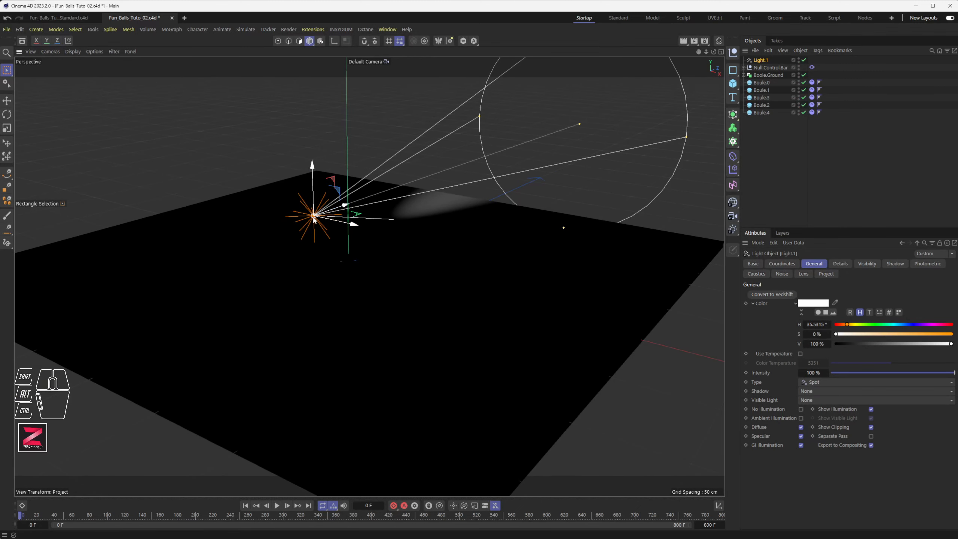
pyautogui.press('r')
pyautogui.moveTo(300, 204); pyautogui.dragTo(318, 188)
# Raise the spotlight well above the ground plane
pyautogui.press('e')
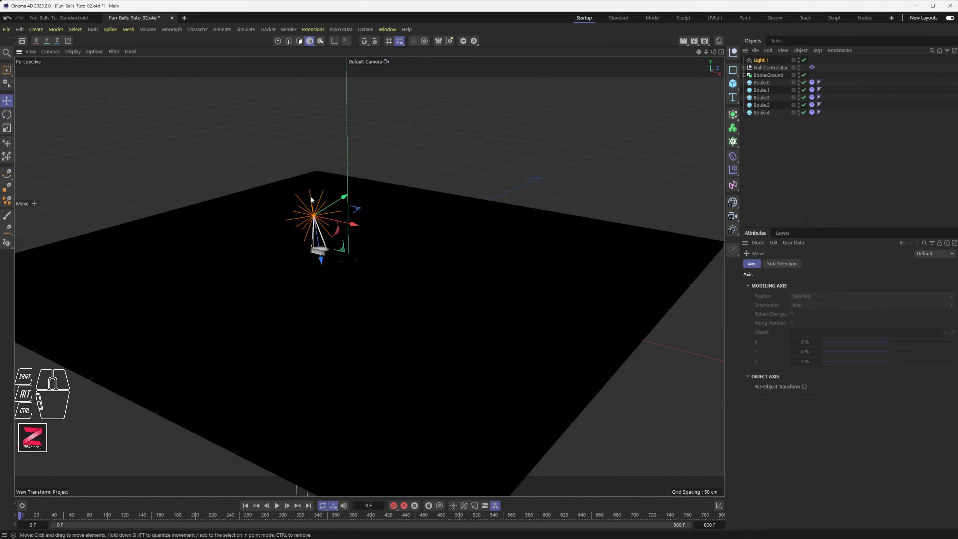
pyautogui.moveTo(316, 231); pyautogui.dragTo(272, 88)
pyautogui.scroll(-4, 352, 375)
pyautogui.scroll(-2, 357, 420)
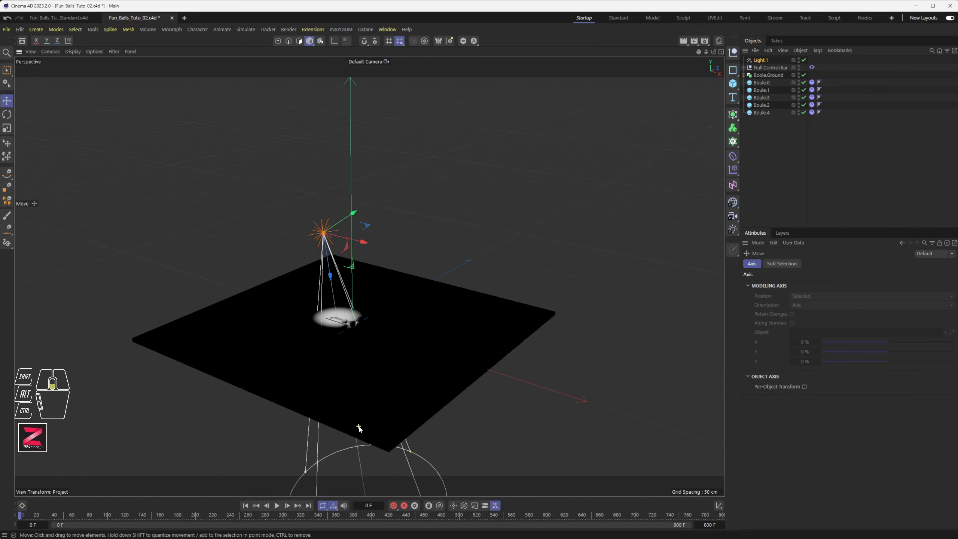
# Widen the spotlight's cone to cover the whole track and the surrounding ground, and render the view
pyautogui.keyDown('alt'); pyautogui.moveTo(358, 425); pyautogui.dragTo(351, 315, button='middle'); pyautogui.keyUp('alt')
pyautogui.moveTo(364, 449); pyautogui.dragTo(576, 285)
pyautogui.keyDown('alt'); pyautogui.scroll(4, 332, 231); pyautogui.keyUp('alt')
pyautogui.keyDown('alt'); pyautogui.scroll(3, 332, 230); pyautogui.keyUp('alt')
pyautogui.keyDown('alt'); pyautogui.moveTo(369, 243); pyautogui.dragTo(371, 282, button='middle'); pyautogui.keyUp('alt')
pyautogui.keyDown('alt'); pyautogui.scroll(-3, 371, 282); pyautogui.keyUp('alt')
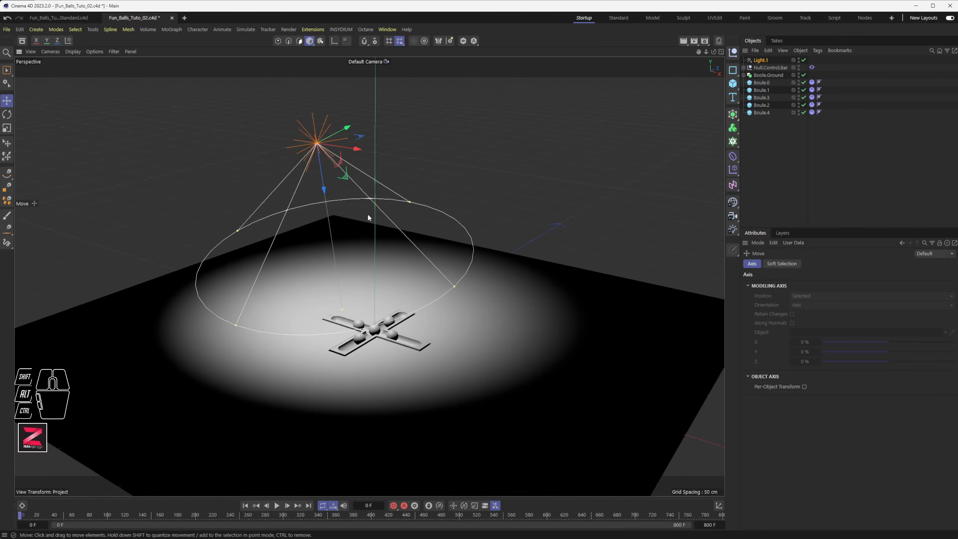
pyautogui.click(682, 41)
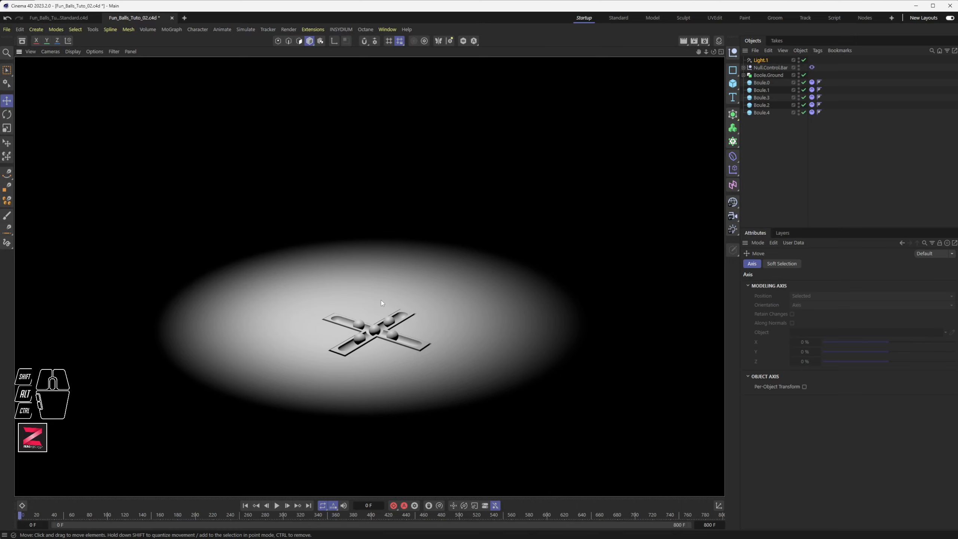
# Undo the spotlight's cone, height, rotation and type changes to bring Light.1 back to an Omni light
pyautogui.middleClick(381, 301)
pyautogui.middleClick(277, 235)
pyautogui.keyDown('alt'); pyautogui.moveTo(364, 288); pyautogui.dragTo(362, 294, button='middle'); pyautogui.keyUp('alt')
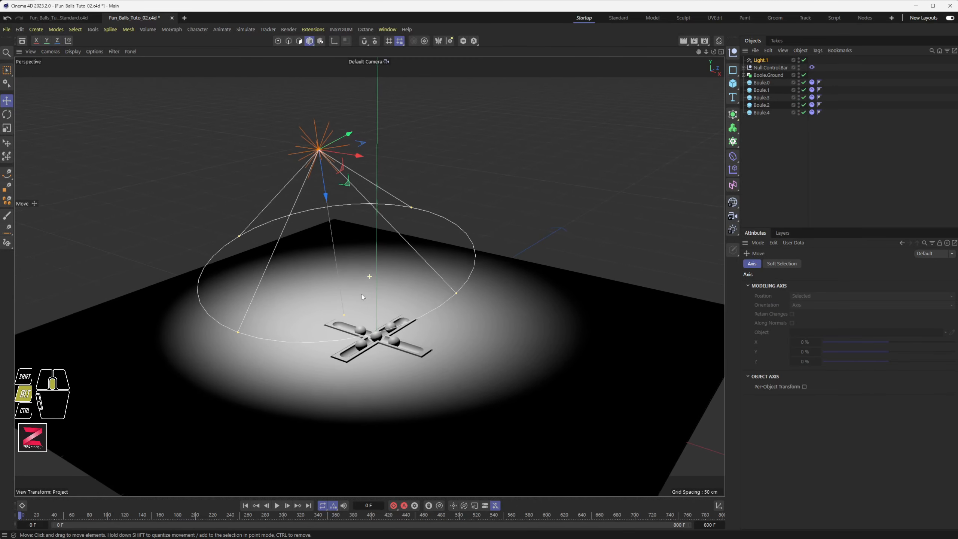
pyautogui.hotkey('ctrl', 'z')
pyautogui.hotkey('ctrl', 'z')
pyautogui.hotkey('ctrl', 'z')
pyautogui.hotkey('ctrl', 'z')
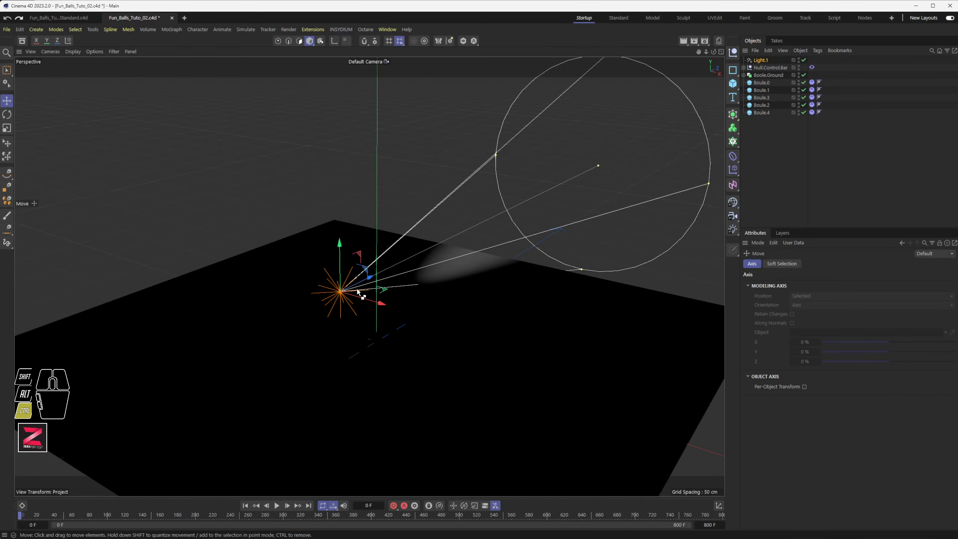
# Raise Light.1 above the crossed tracks, then lower it slightly so it lights the balls from above
pyautogui.moveTo(340, 275); pyautogui.dragTo(339, 206)
pyautogui.scroll(3, 374, 348)
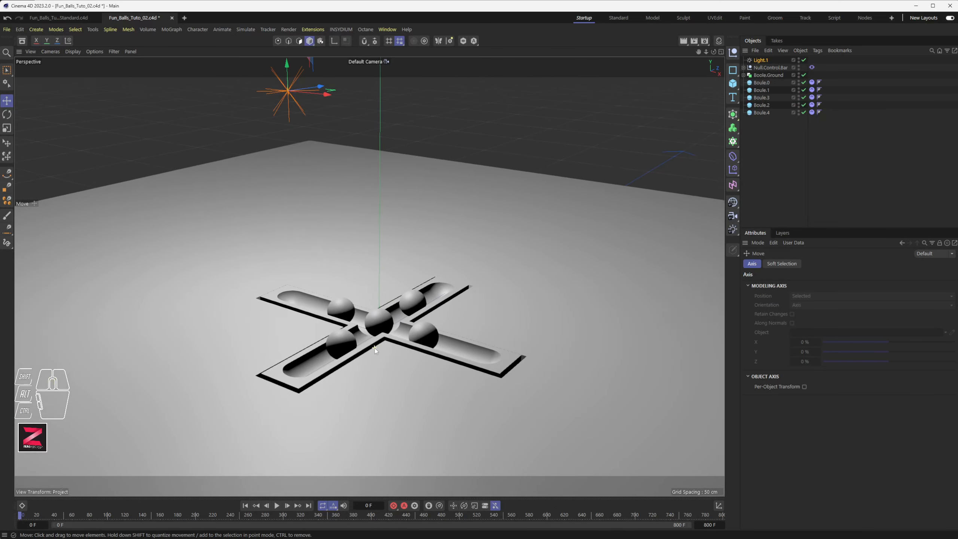
pyautogui.scroll(3, 374, 349)
pyautogui.moveTo(279, 81); pyautogui.dragTo(280, 102)
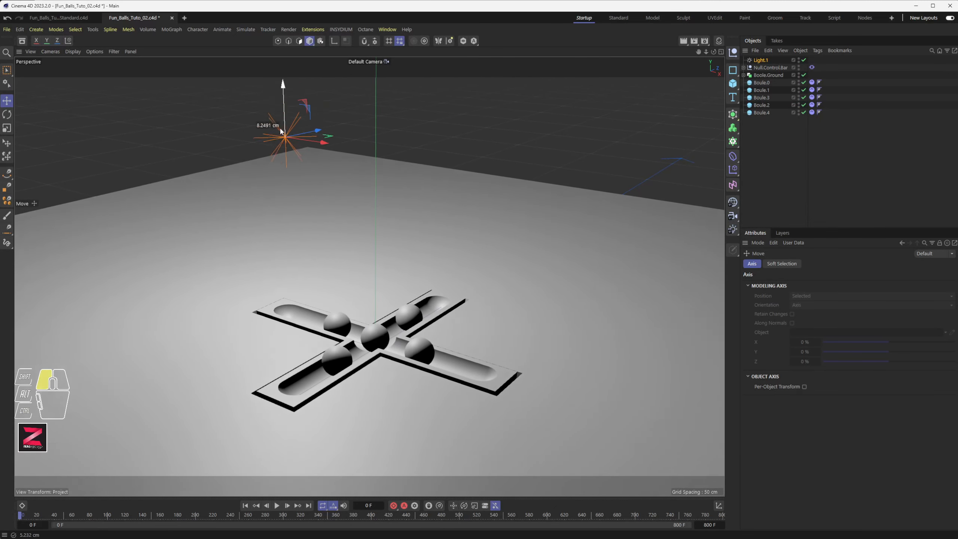
pyautogui.keyDown('alt'); pyautogui.moveTo(350, 294); pyautogui.dragTo(341, 255, button='middle'); pyautogui.keyUp('alt')
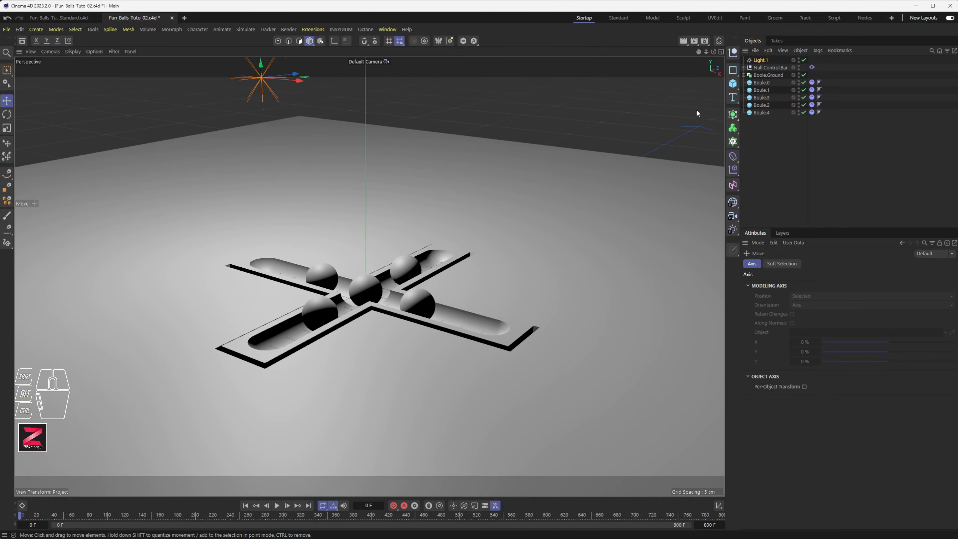
# Set Light.1's shadow to Shadow Maps (Soft) and render the view, including a close-up of the balls
pyautogui.click(760, 60)
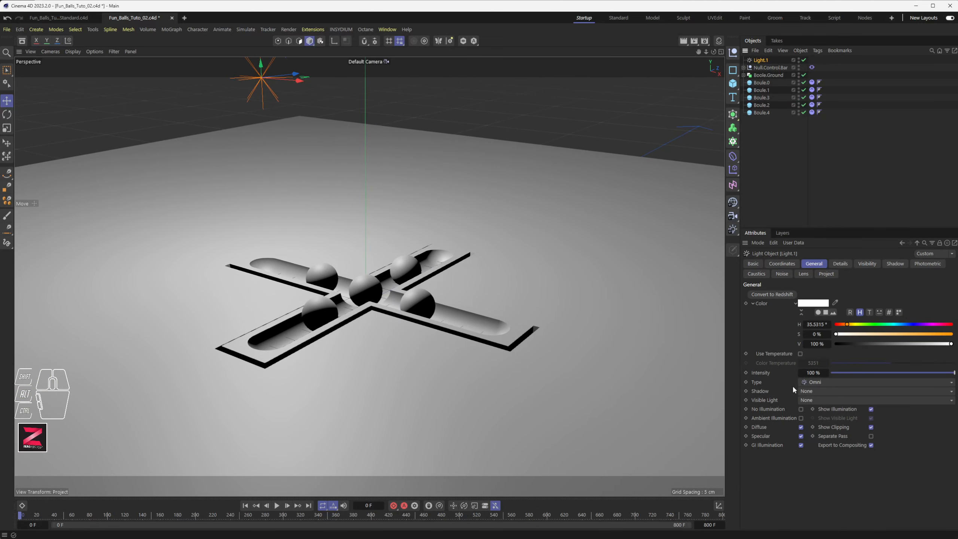
pyautogui.click(759, 389)
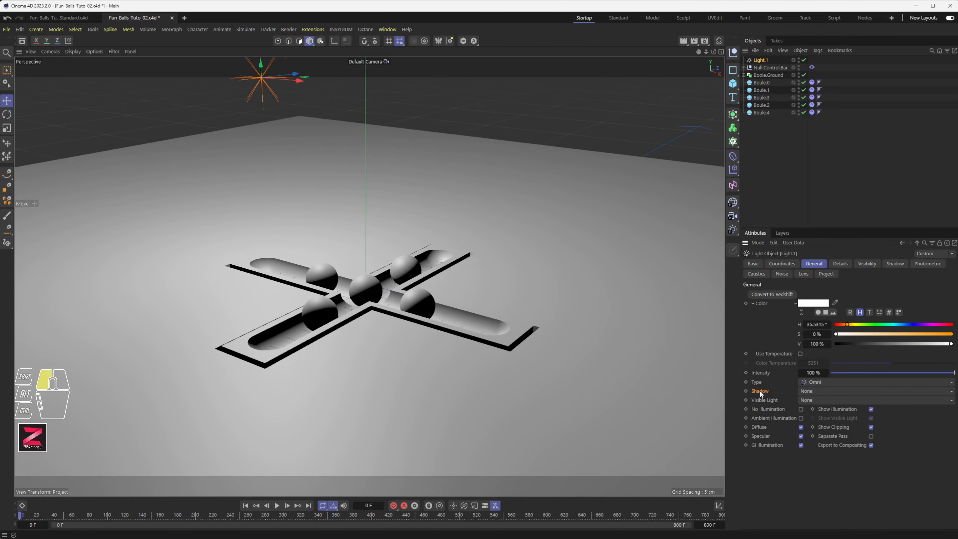
pyautogui.click(810, 391)
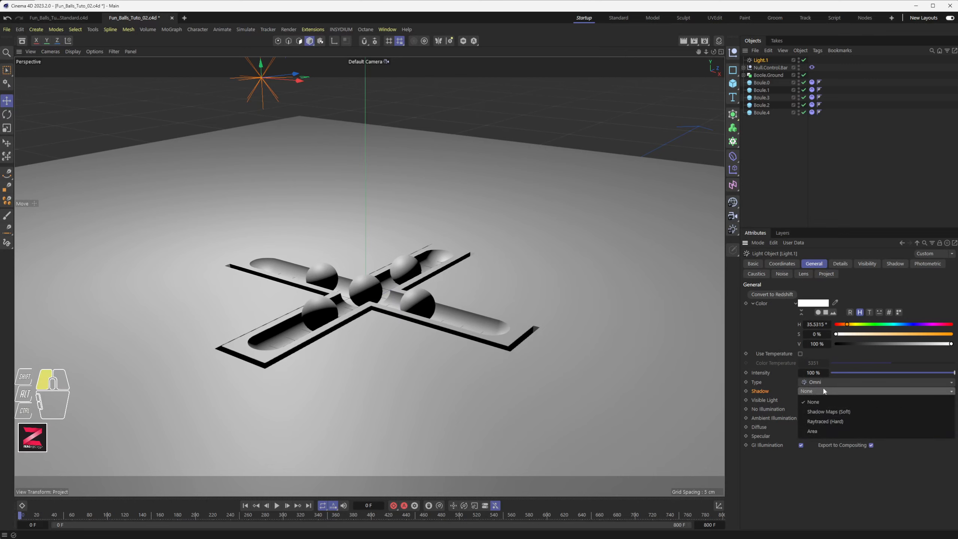
pyautogui.click(826, 412)
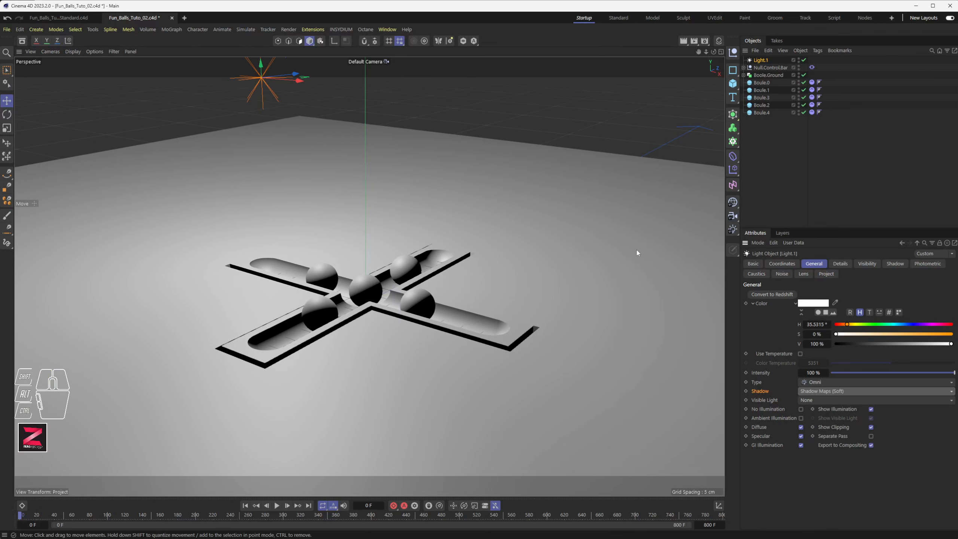
pyautogui.click(683, 40)
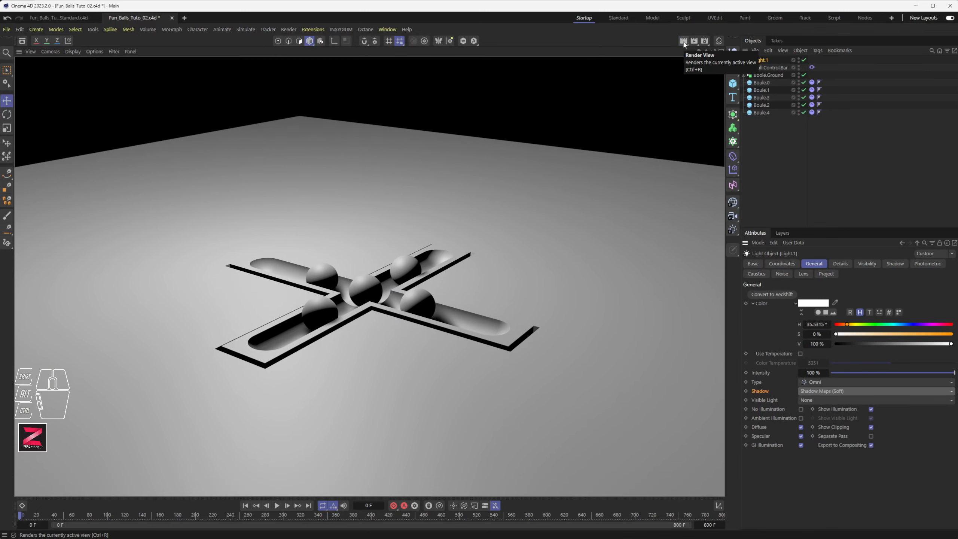
pyautogui.keyDown('alt'); pyautogui.moveTo(442, 302); pyautogui.dragTo(515, 245, button='right'); pyautogui.keyUp('alt')
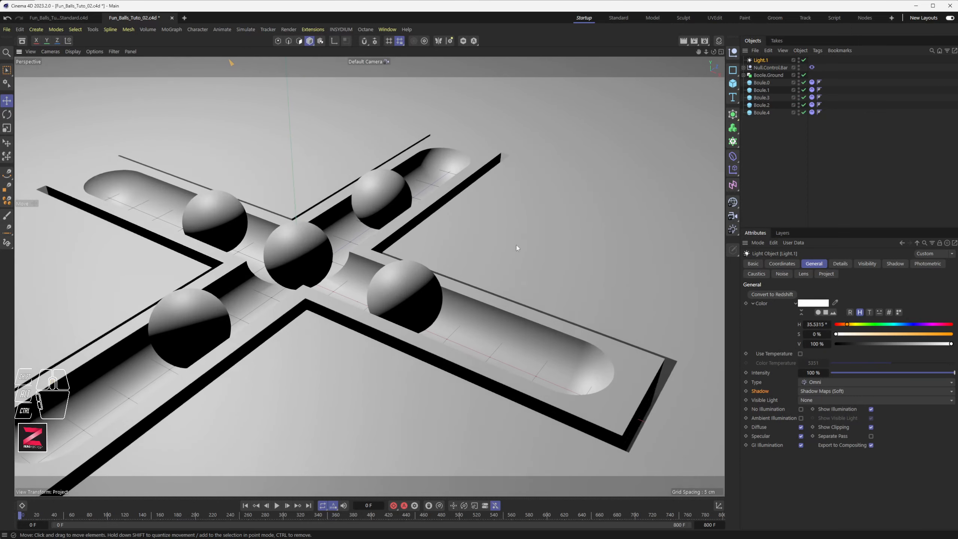
pyautogui.click(683, 40)
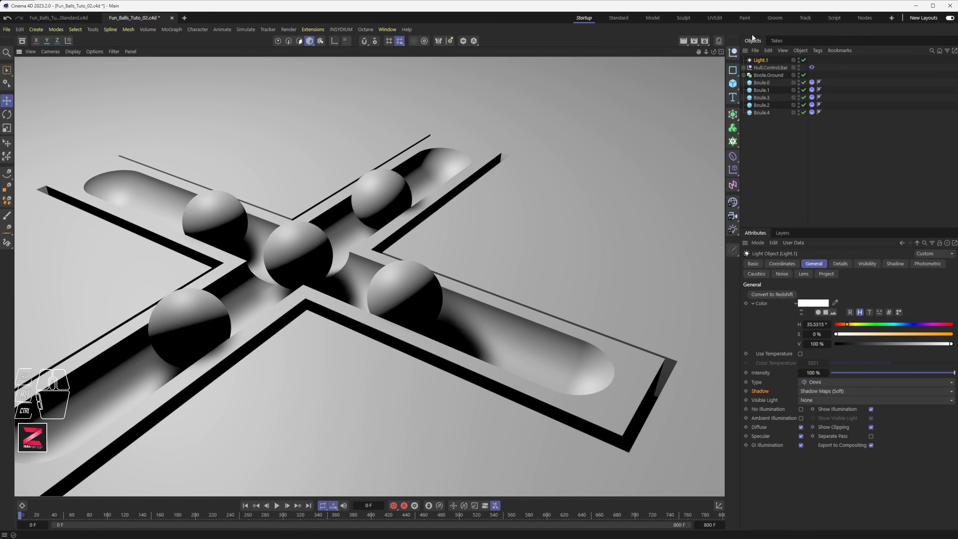
# Review the Standard renderer's options in the render settings, including the shadow options, and close the settings
pyautogui.click(705, 40)
pyautogui.moveTo(744, 40); pyautogui.dragTo(258, 130)
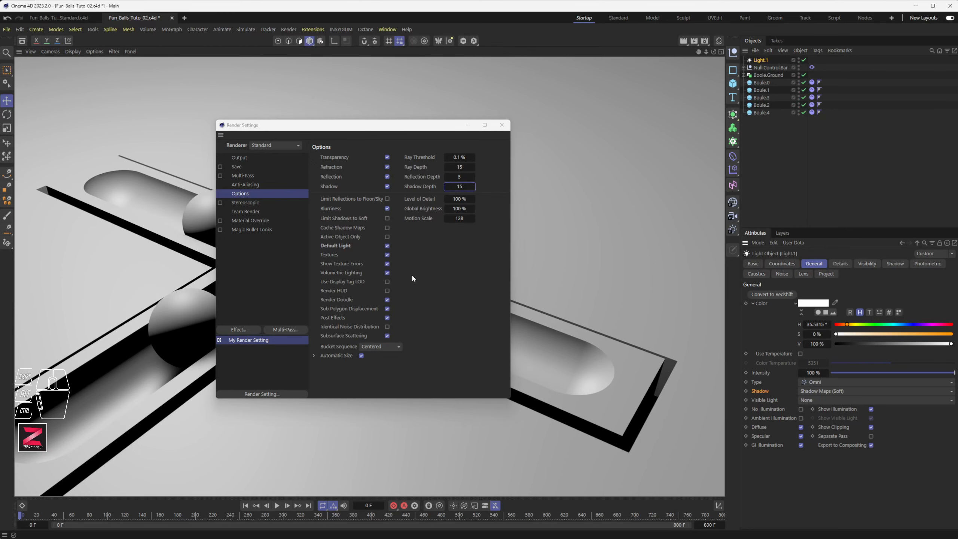
pyautogui.click(502, 126)
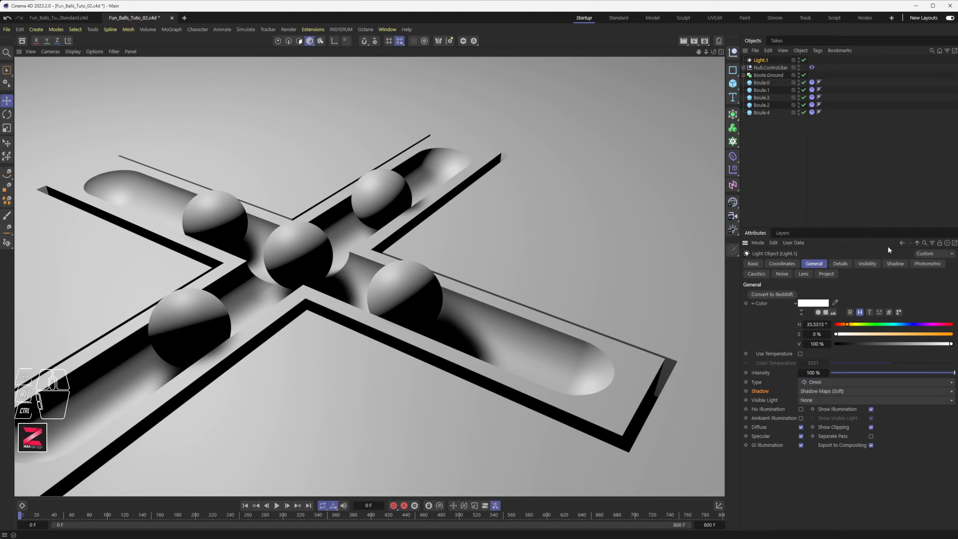
# Examine Light.1's shadow settings and the available shadow map sizes, keeping 250x250
pyautogui.click(894, 265)
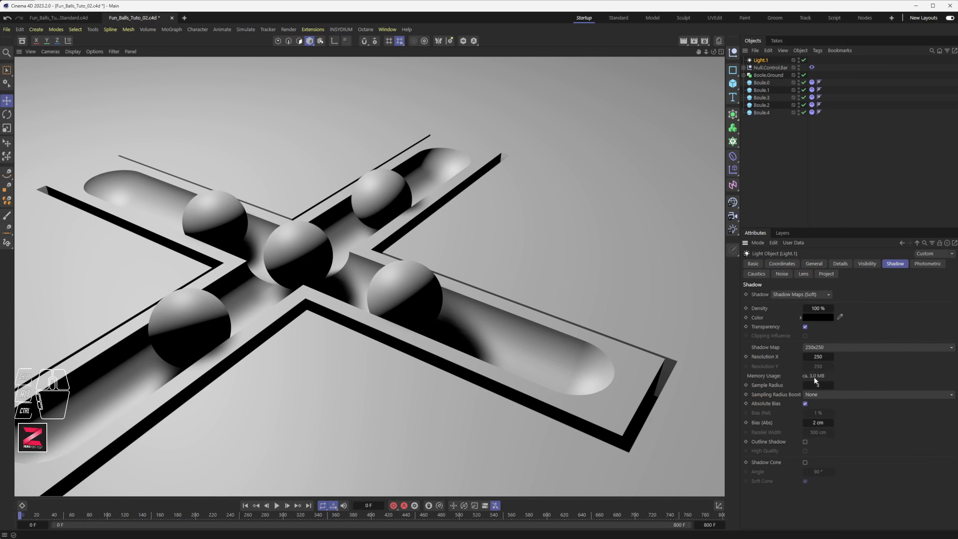
pyautogui.click(814, 348)
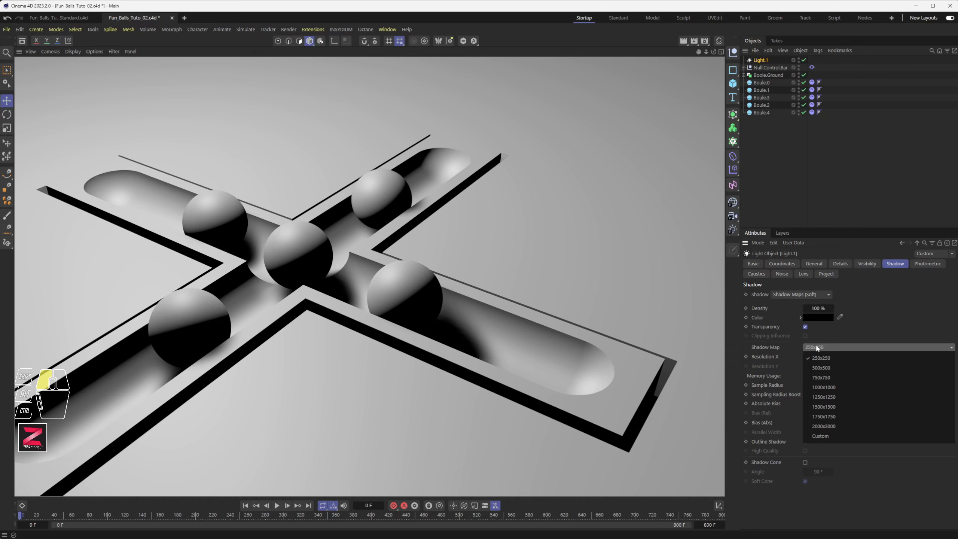
pyautogui.click(284, 264)
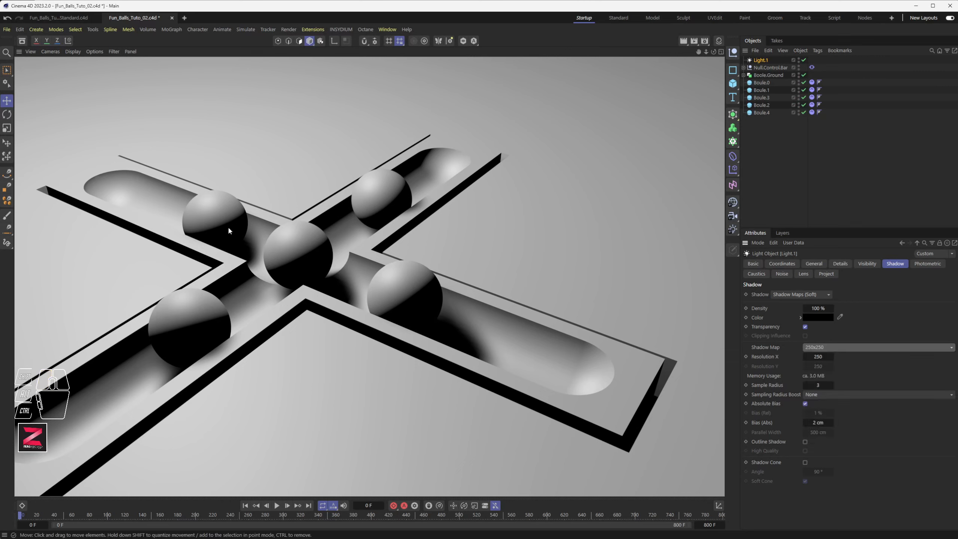
pyautogui.click(816, 348)
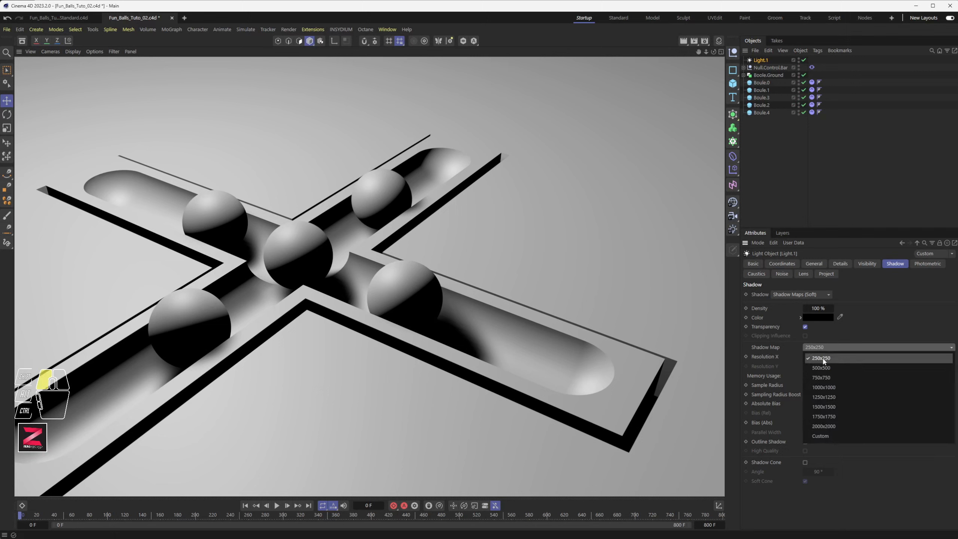
pyautogui.click(822, 358)
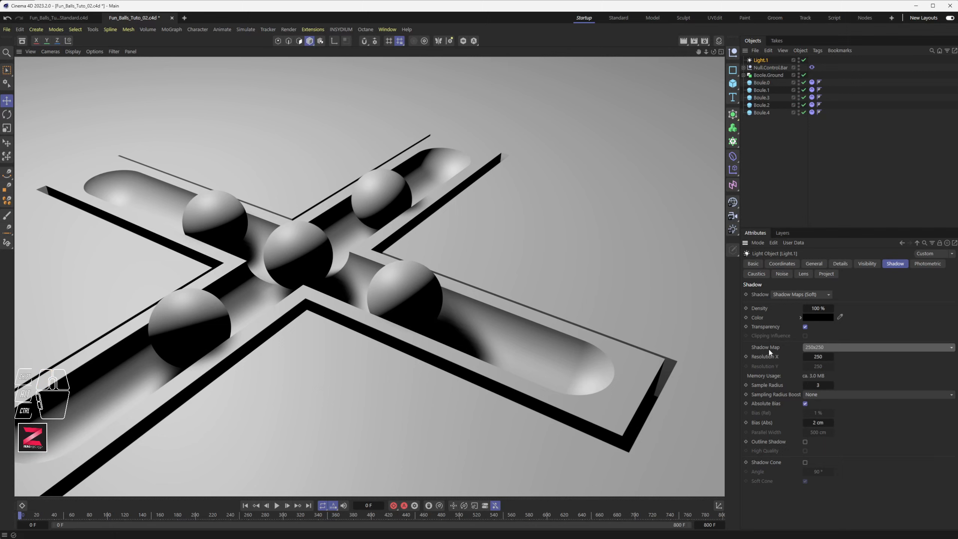
# Set Light.1's shadow map Resolution X to 40 and render the view
pyautogui.click(814, 356)
pyautogui.write('40')
pyautogui.press('Return')
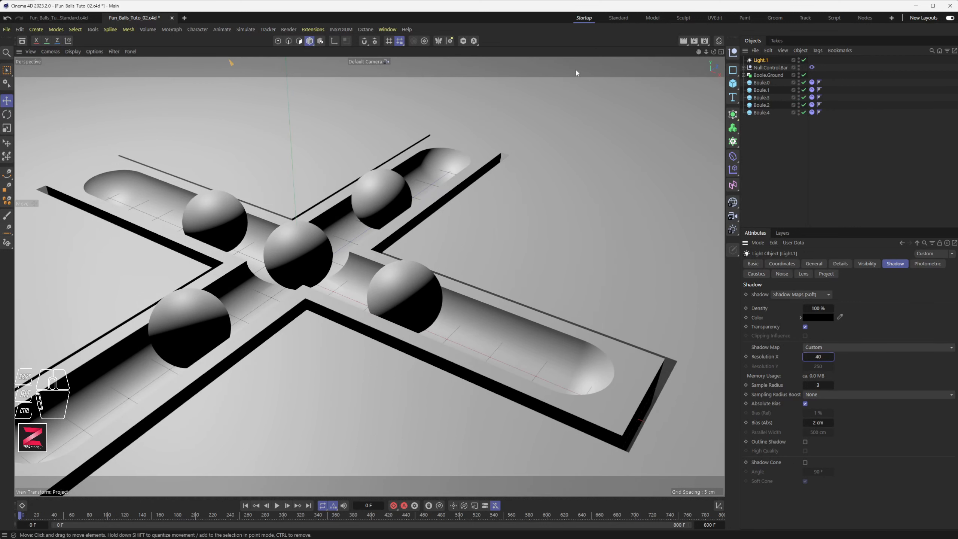
pyautogui.click(683, 40)
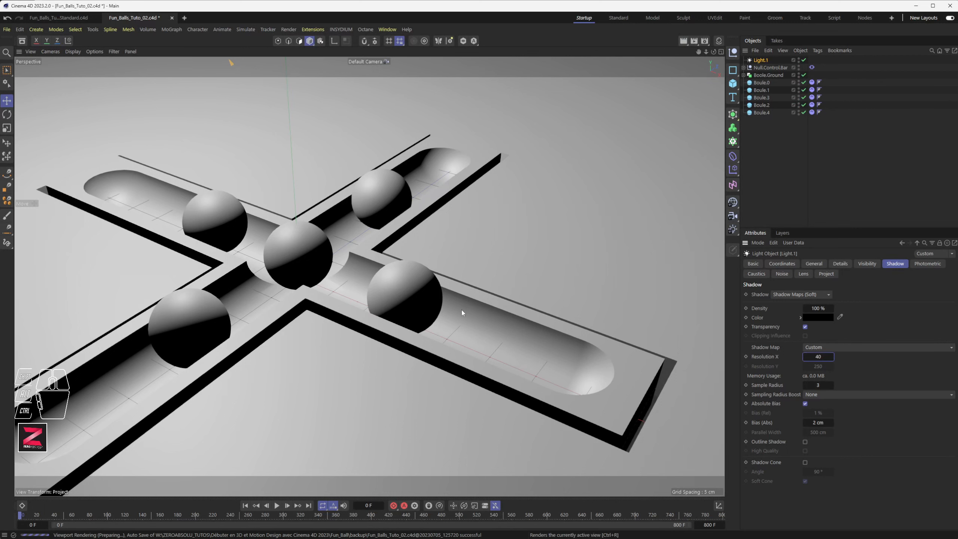
pyautogui.hotkey('ctrl', 'r')
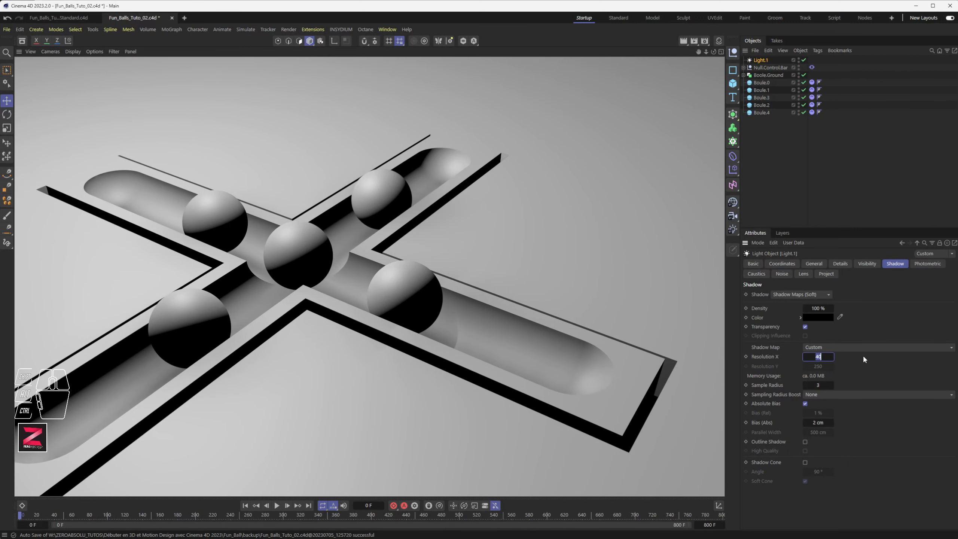
# Set the shadow map's Resolution X to 120 and render the view, including a close-up of a ball's shadow
pyautogui.write('120')
pyautogui.press('Return')
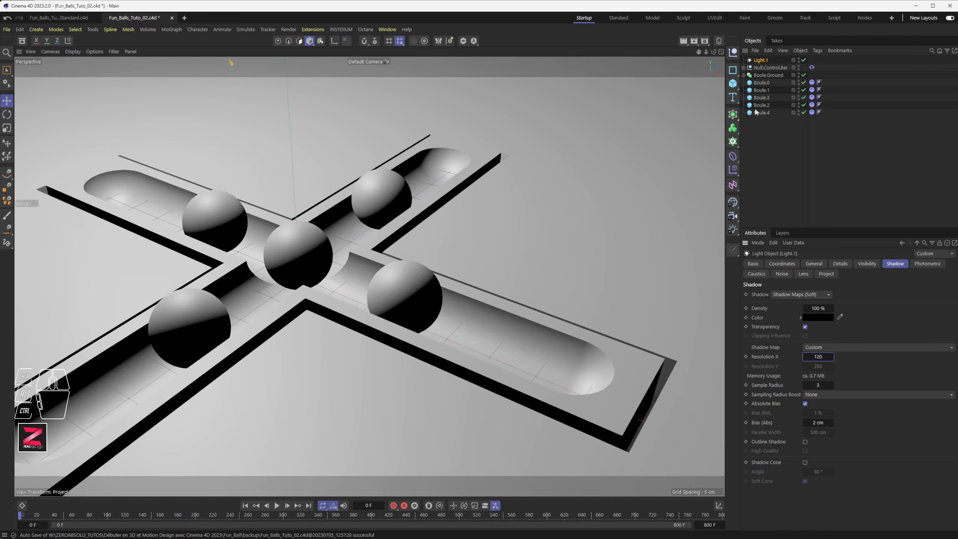
pyautogui.click(682, 40)
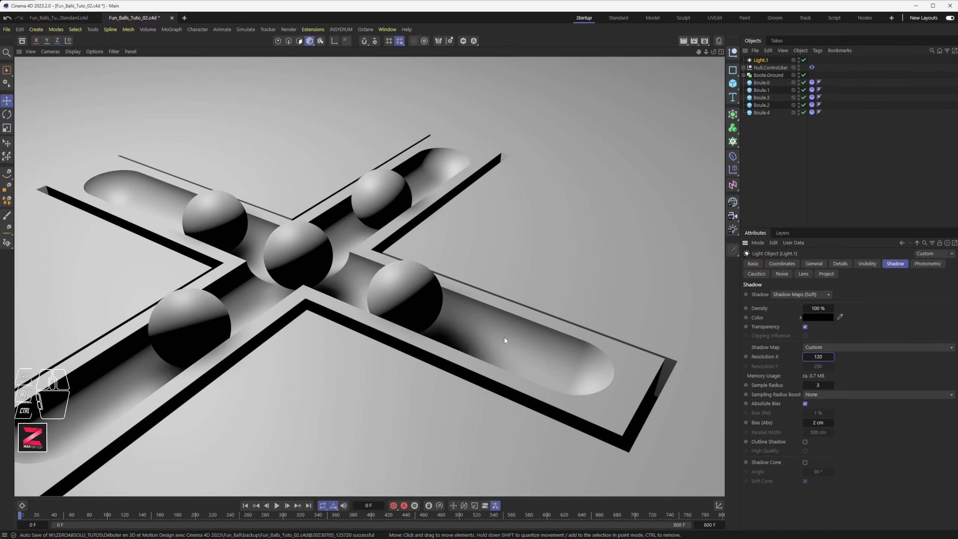
pyautogui.scroll(5, 481, 348)
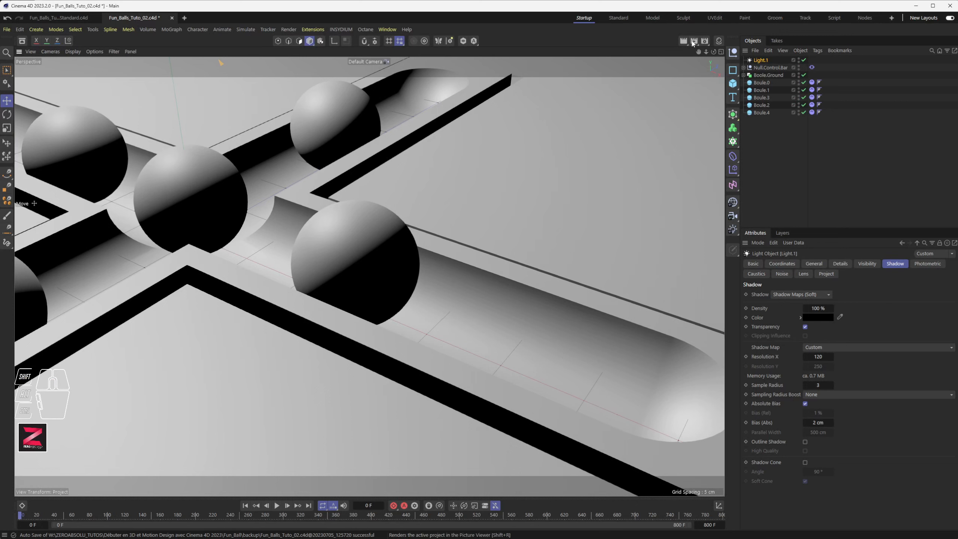
pyautogui.click(683, 42)
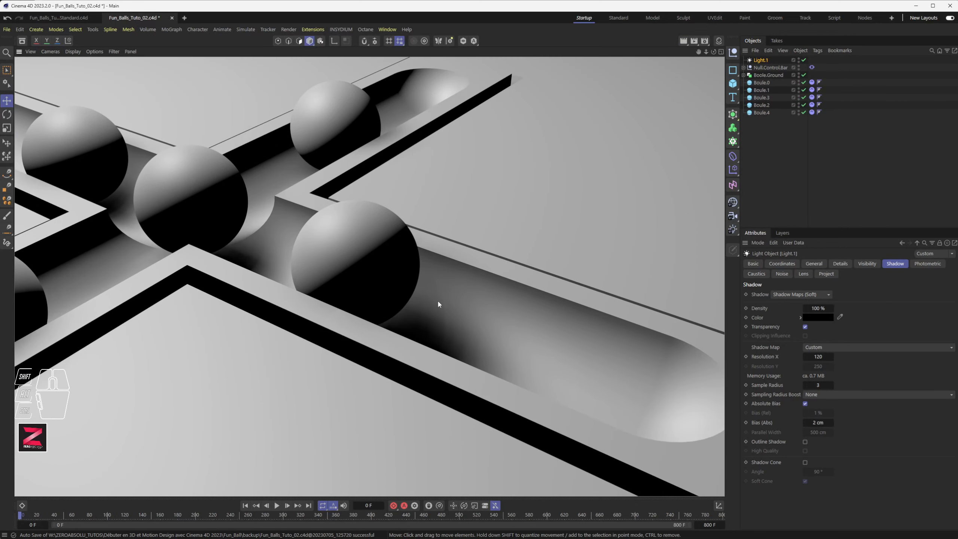
# Set Light.1's shadow map to 1000x1000 and render both the whole track and a close-up of one ball
pyautogui.scroll(-8, 487, 384)
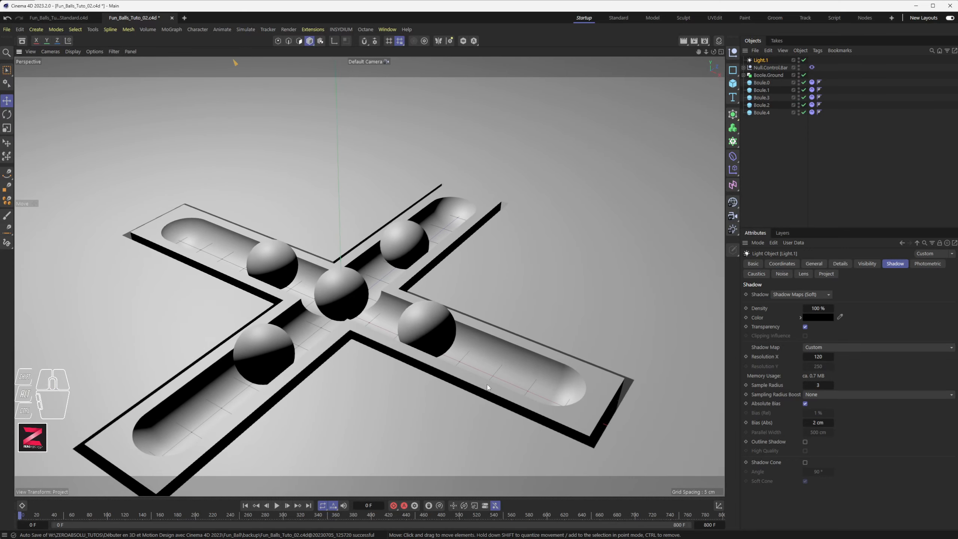
pyautogui.scroll(-4, 461, 390)
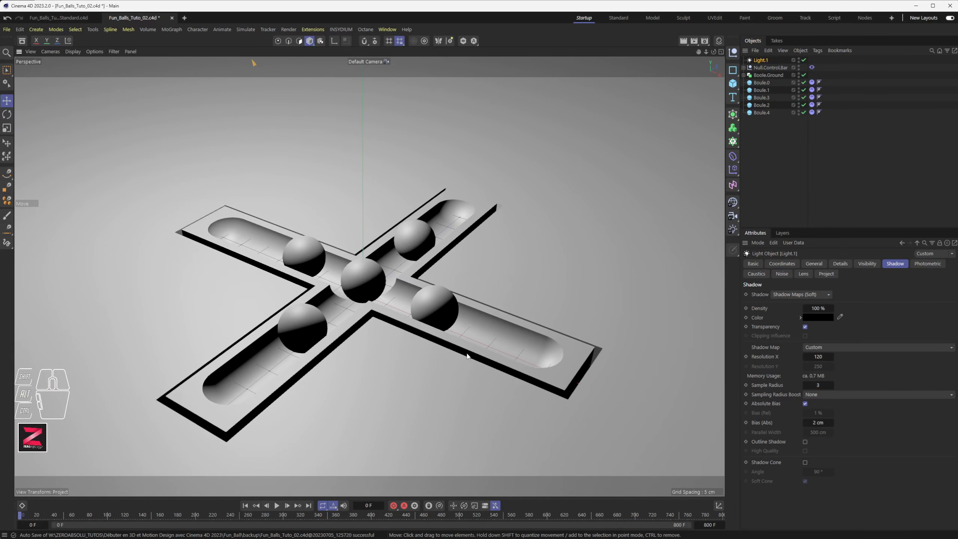
pyautogui.moveTo(825, 346); pyautogui.dragTo(830, 390)
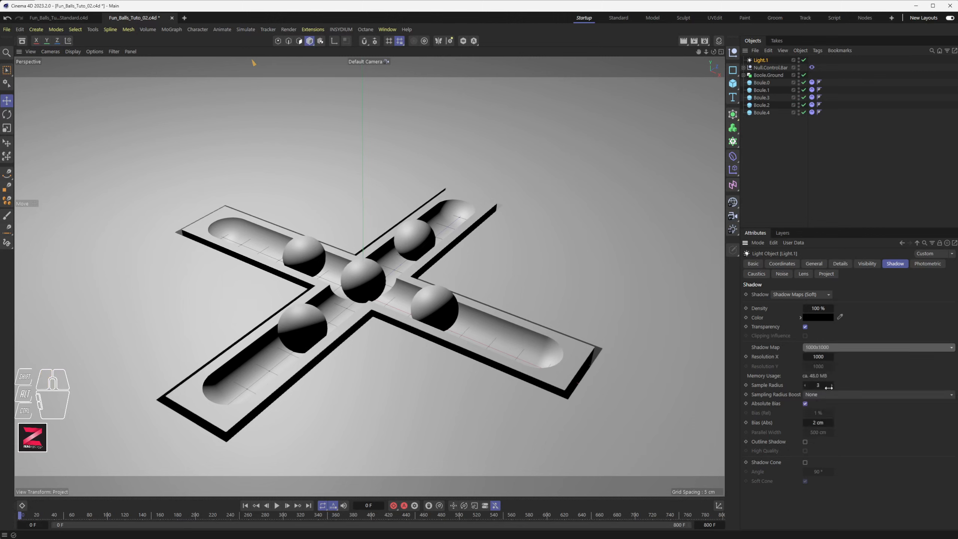
pyautogui.click(683, 42)
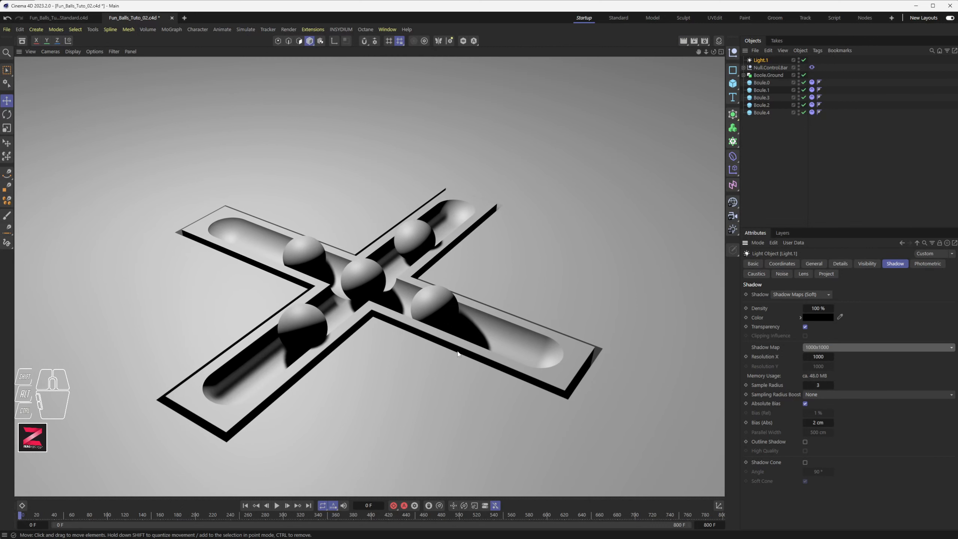
pyautogui.scroll(8, 441, 252)
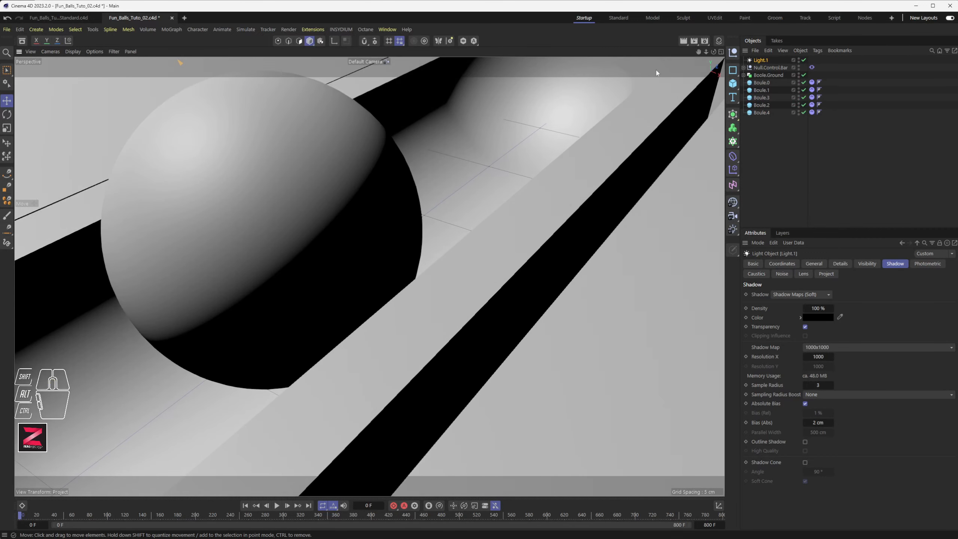
pyautogui.click(684, 41)
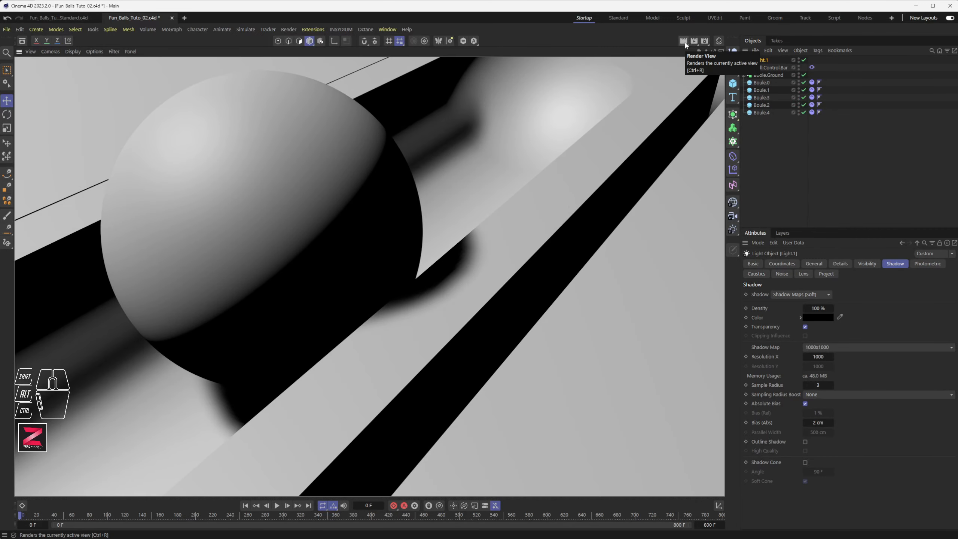
# Set Light.1's shadow map to 250x250 and render a view of the whole track
pyautogui.scroll(-10, 407, 353)
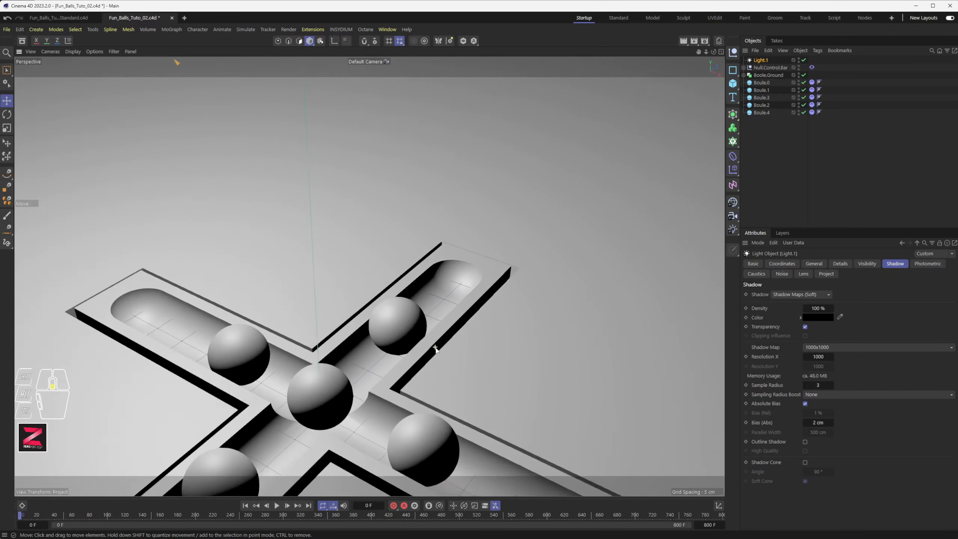
pyautogui.scroll(-3, 434, 348)
pyautogui.keyDown('alt'); pyautogui.moveTo(435, 348); pyautogui.dragTo(509, 301); pyautogui.keyUp('alt')
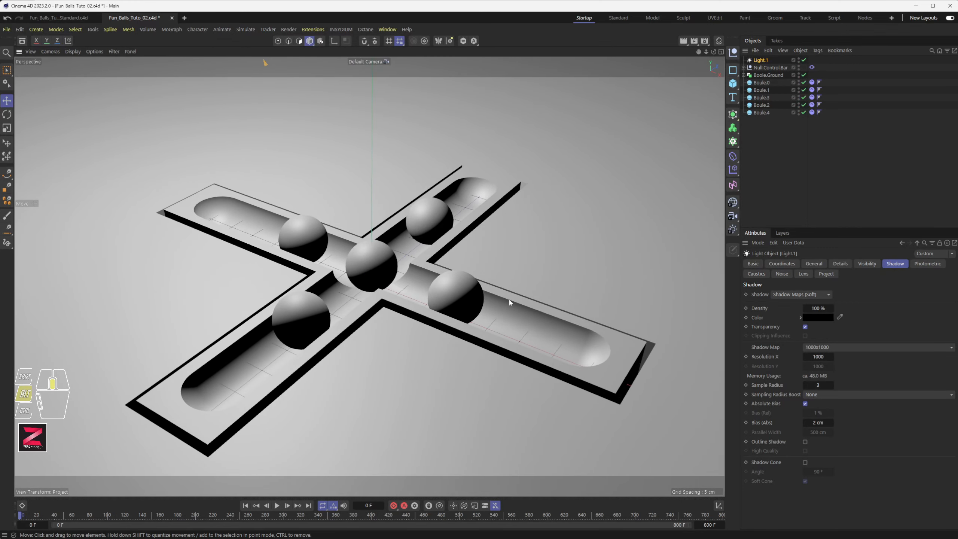
pyautogui.keyDown('alt'); pyautogui.moveTo(509, 302); pyautogui.dragTo(502, 284, button='middle'); pyautogui.keyUp('alt')
pyautogui.click(875, 347)
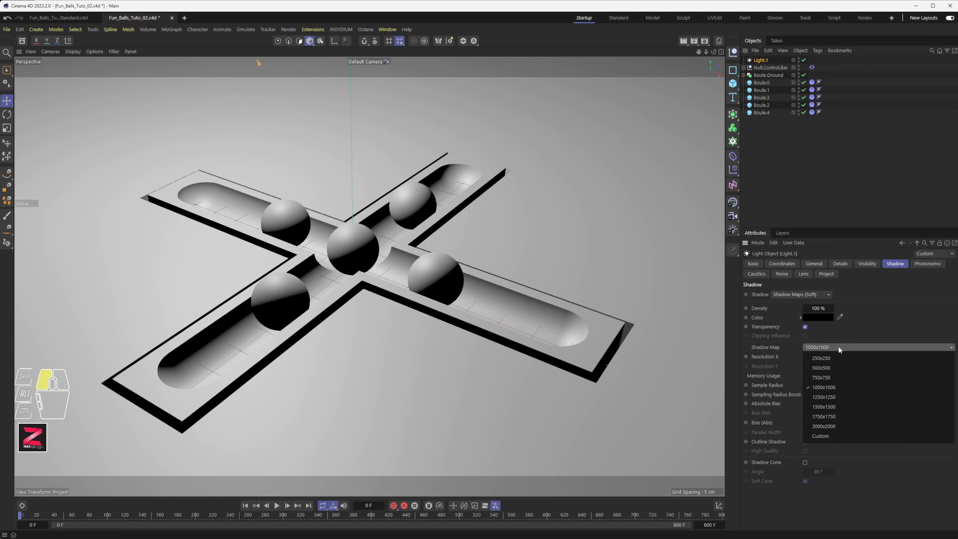
pyautogui.click(845, 358)
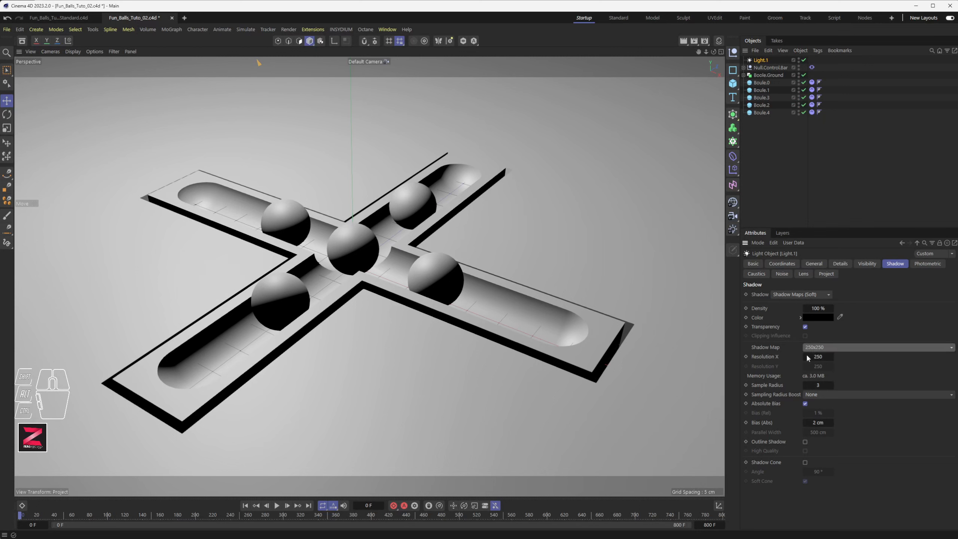
pyautogui.click(763, 308)
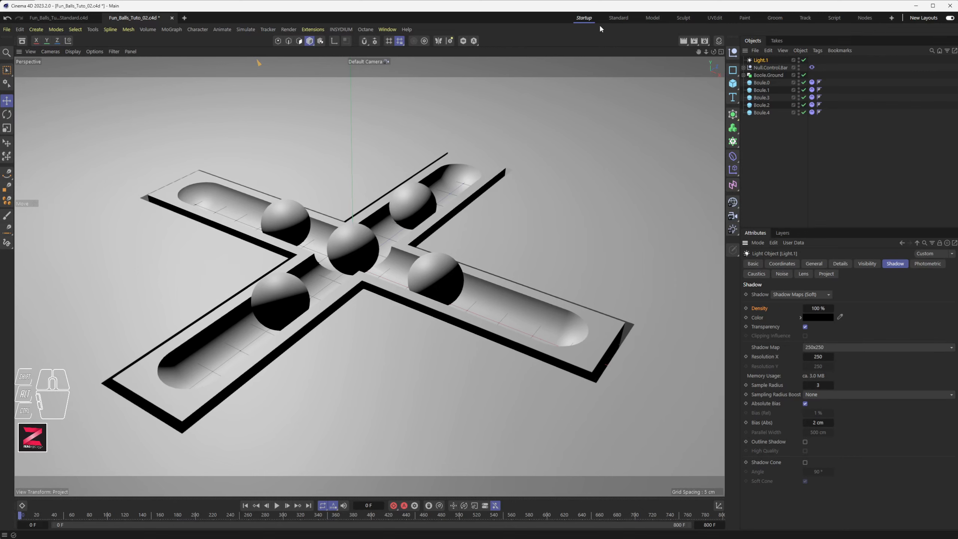
pyautogui.click(683, 40)
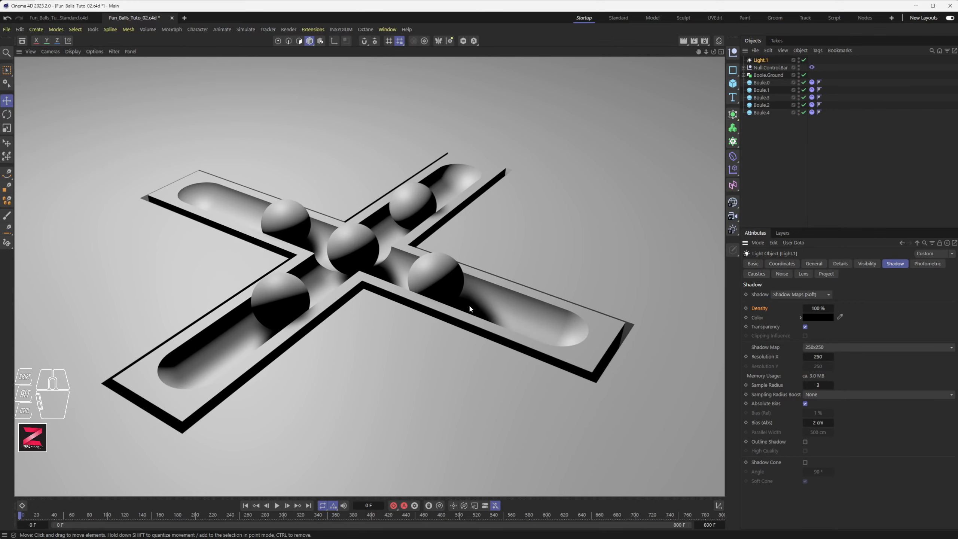
# Set Light.1's shadow density to 50 % and render the view
pyautogui.click(826, 308)
pyautogui.write('50')
pyautogui.press('Return')
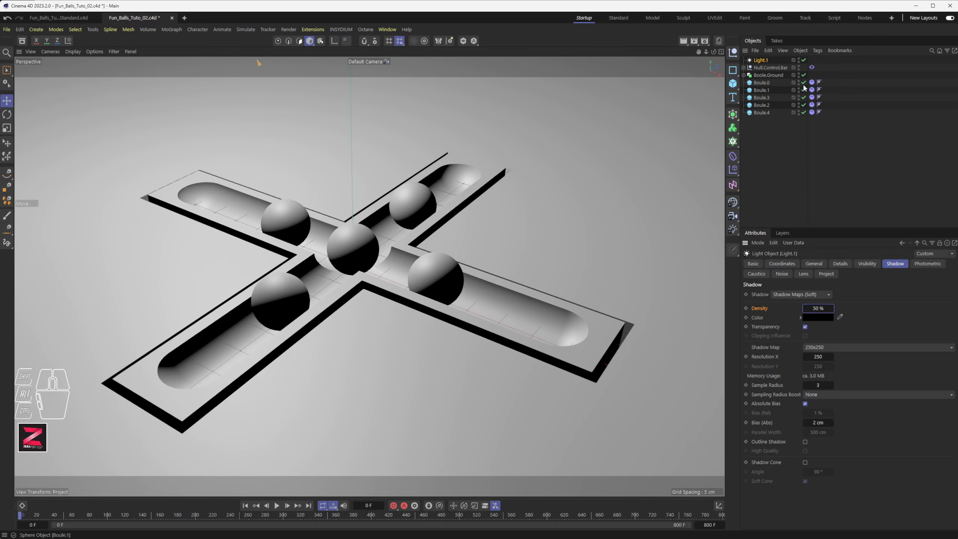
pyautogui.click(684, 41)
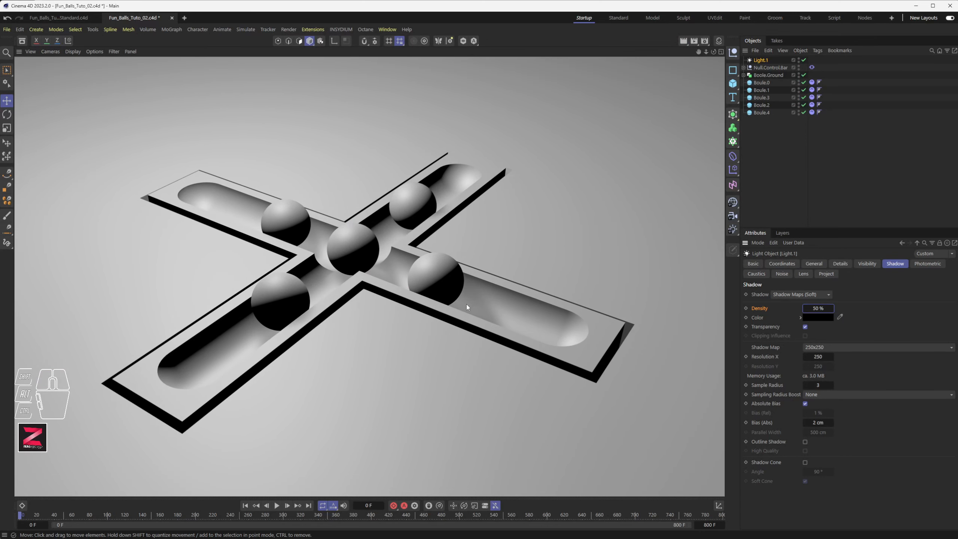
# Set Light.1's shadow density to 100 % and review the available shadow types, keeping Shadow Maps (Soft)
pyautogui.click(821, 308)
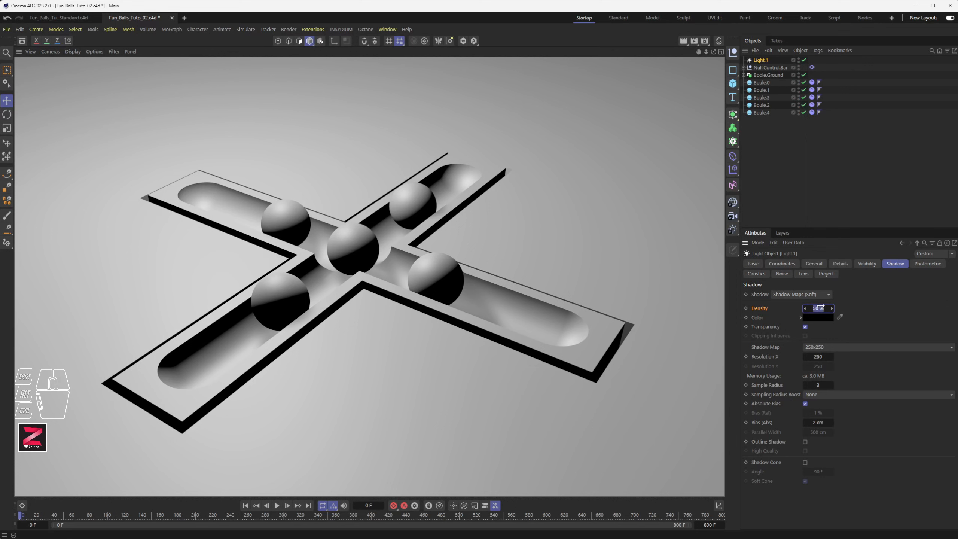
pyautogui.write('100')
pyautogui.press('Return')
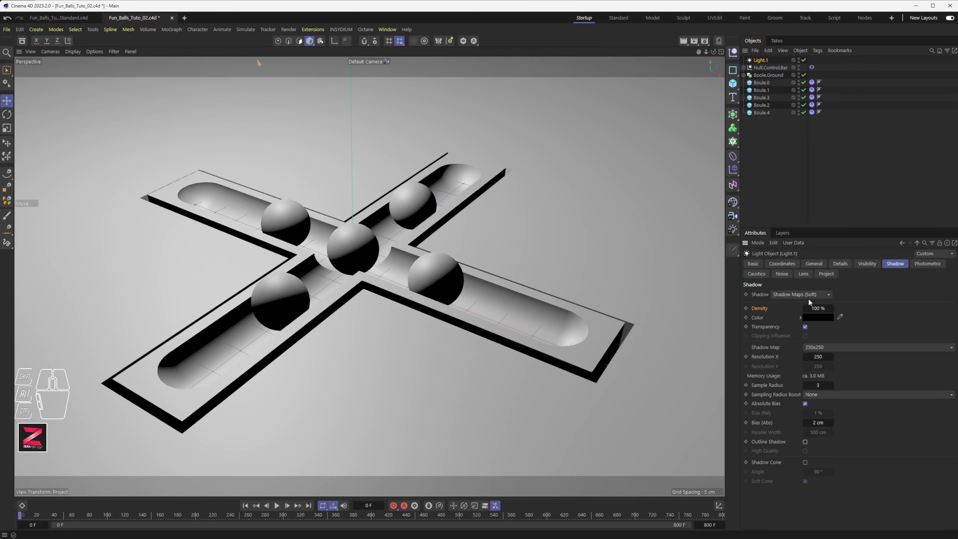
pyautogui.click(791, 294)
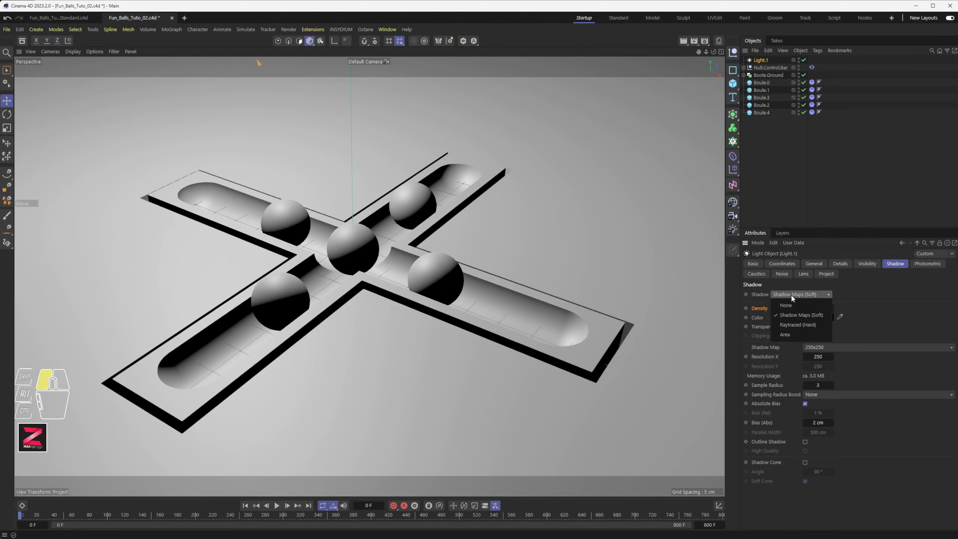
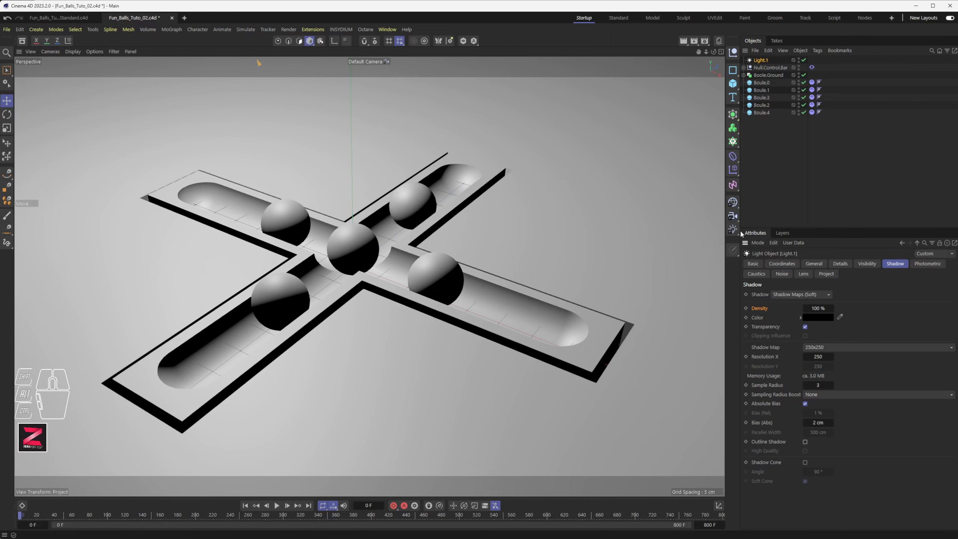
# Lower Light.1 along the Y axis and move it farther away from the track along the X axis
pyautogui.scroll(-5, 476, 288)
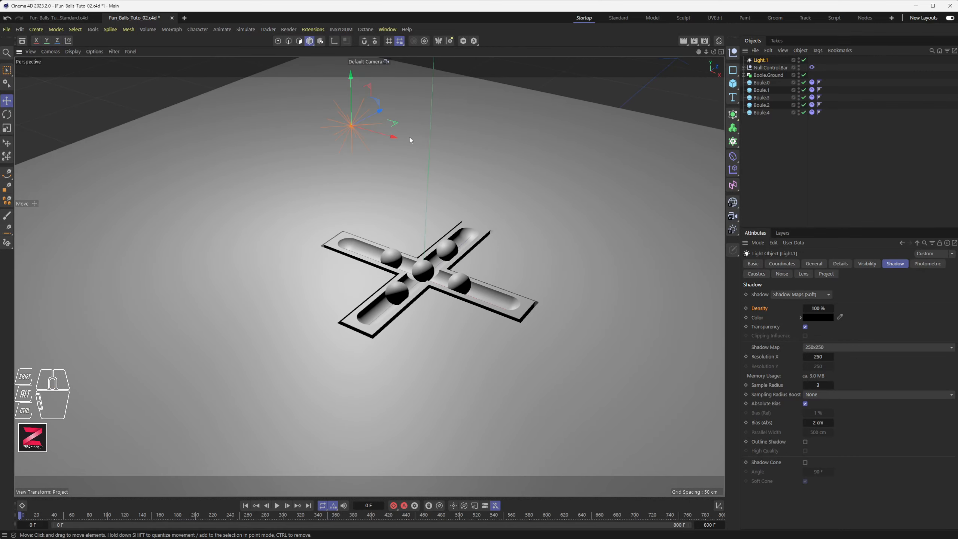
pyautogui.moveTo(350, 92); pyautogui.dragTo(353, 141)
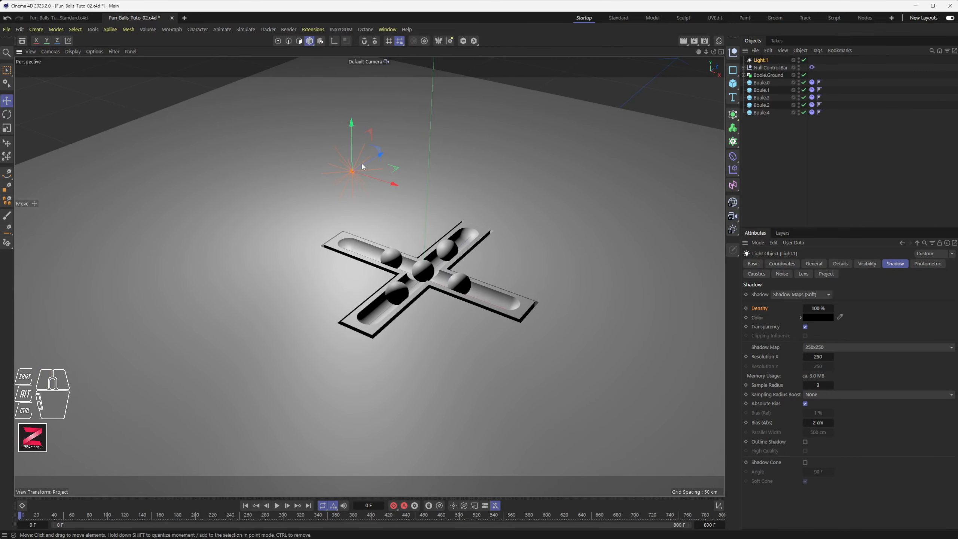
pyautogui.moveTo(373, 182); pyautogui.dragTo(259, 156)
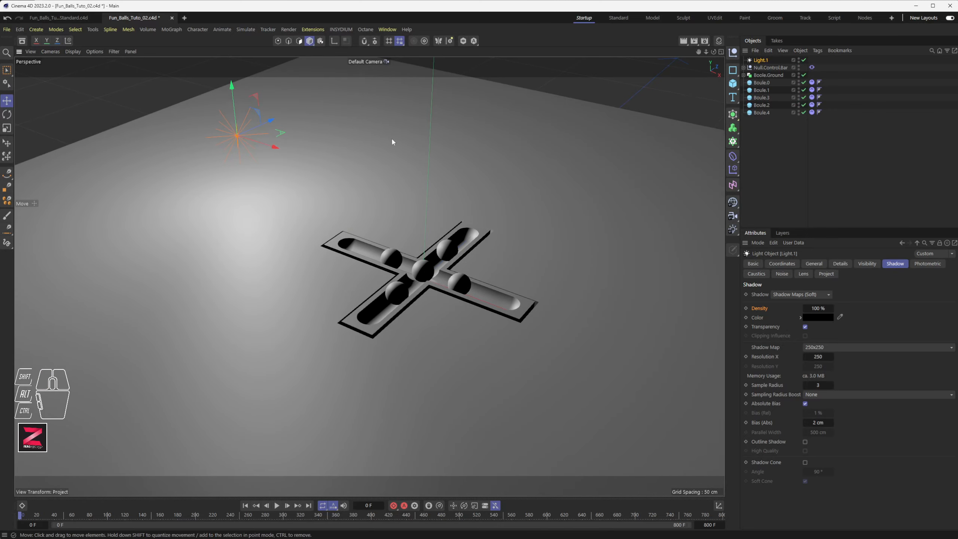
# Duplicate Light.1 along X to the track's opposite side, and shift the copy along +Z and Light.1 along -Z
pyautogui.press('ctrl')
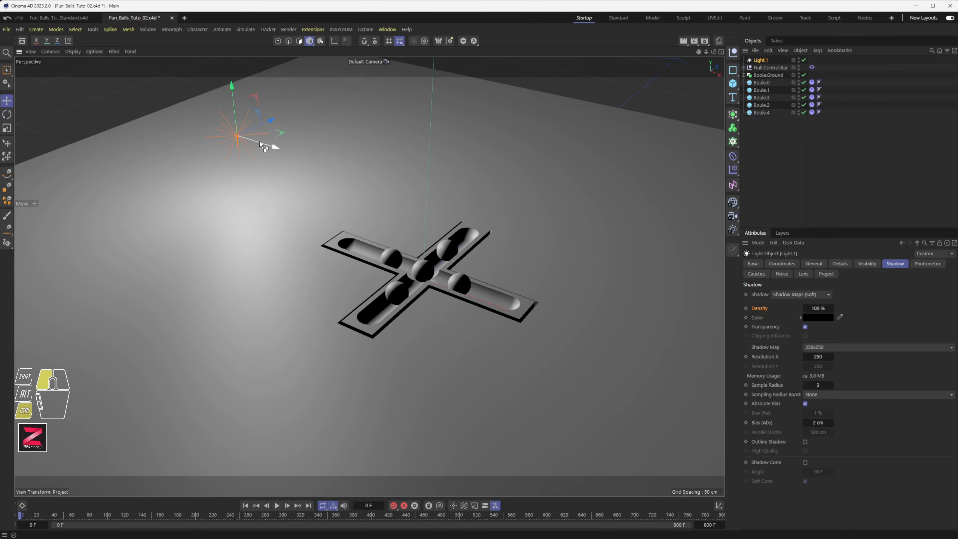
pyautogui.keyDown('ctrl'); pyautogui.moveTo(261, 144); pyautogui.dragTo(745, 297); pyautogui.keyUp('ctrl')
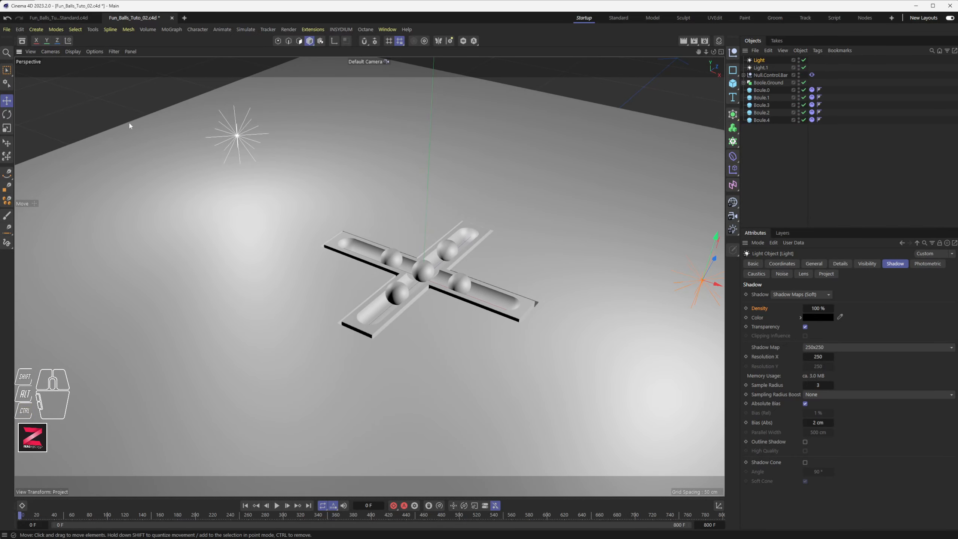
pyautogui.keyDown('alt'); pyautogui.moveTo(274, 277); pyautogui.dragTo(362, 332); pyautogui.keyUp('alt')
pyautogui.keyDown('alt'); pyautogui.scroll(-1, 403, 260); pyautogui.keyUp('alt')
pyautogui.scroll(-3, 382, 264)
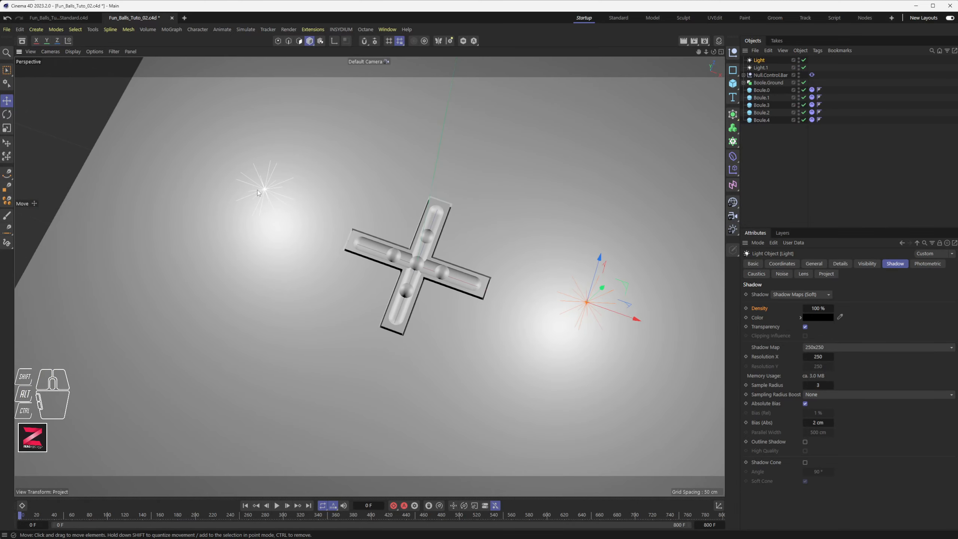
pyautogui.moveTo(596, 266); pyautogui.dragTo(608, 232)
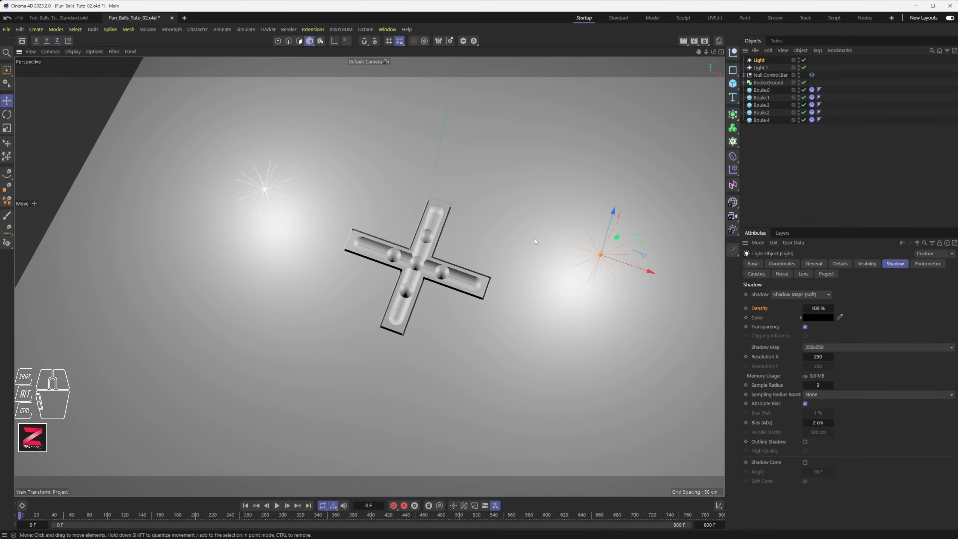
pyautogui.click(266, 188)
pyautogui.moveTo(278, 154); pyautogui.dragTo(259, 195)
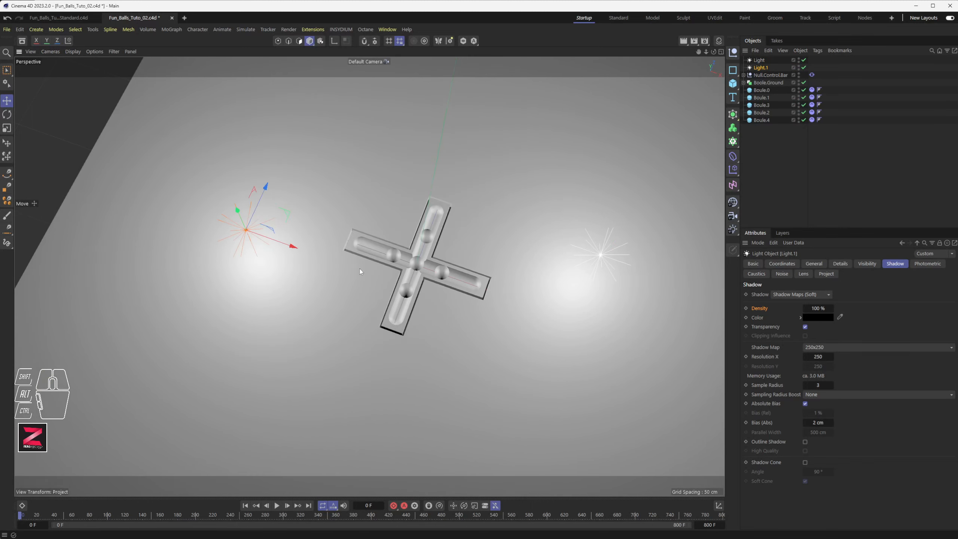
# Render the track lit by both lights from a lower angle, and render it again from closer
pyautogui.keyDown('alt'); pyautogui.moveTo(450, 302); pyautogui.dragTo(476, 231); pyautogui.keyUp('alt')
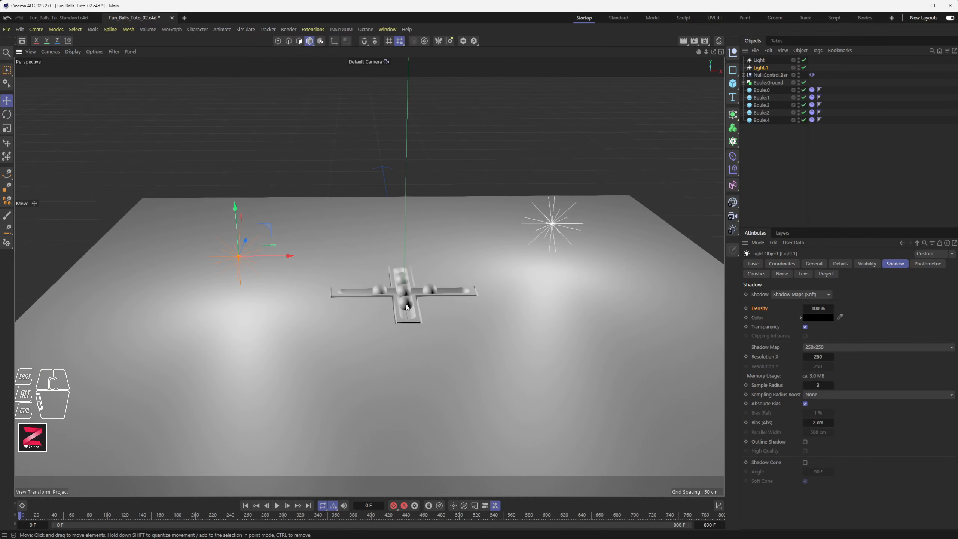
pyautogui.keyDown('alt'); pyautogui.moveTo(455, 331); pyautogui.dragTo(423, 355); pyautogui.keyUp('alt')
pyautogui.scroll(5, 427, 290)
pyautogui.keyDown('alt'); pyautogui.moveTo(447, 332); pyautogui.dragTo(363, 299, button='middle'); pyautogui.keyUp('alt')
pyautogui.keyDown('alt'); pyautogui.scroll(3, 366, 284); pyautogui.keyUp('alt')
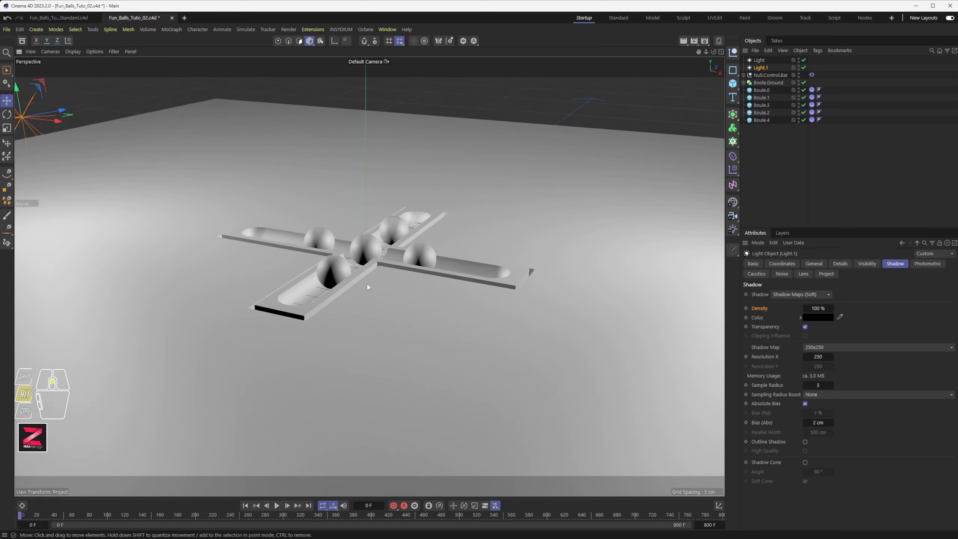
pyautogui.scroll(3, 409, 298)
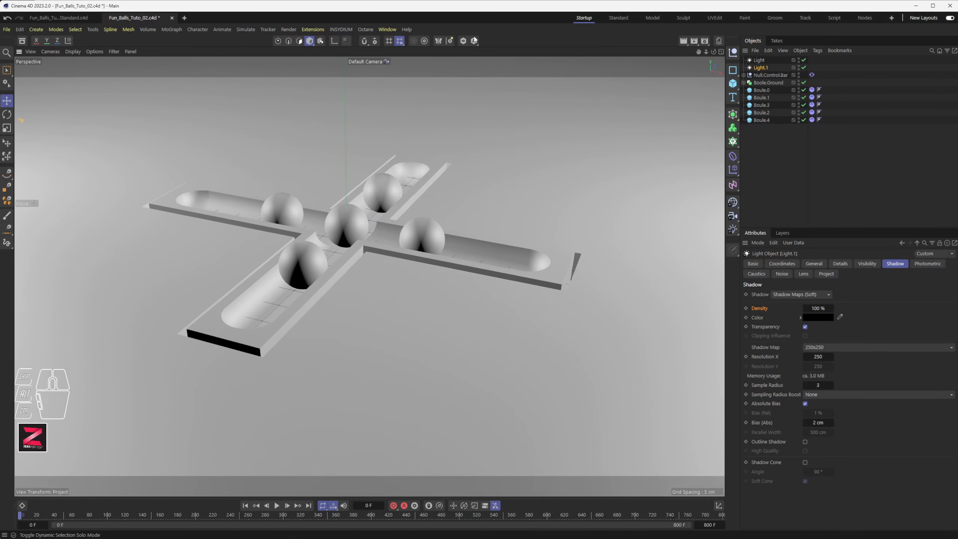
pyautogui.click(684, 42)
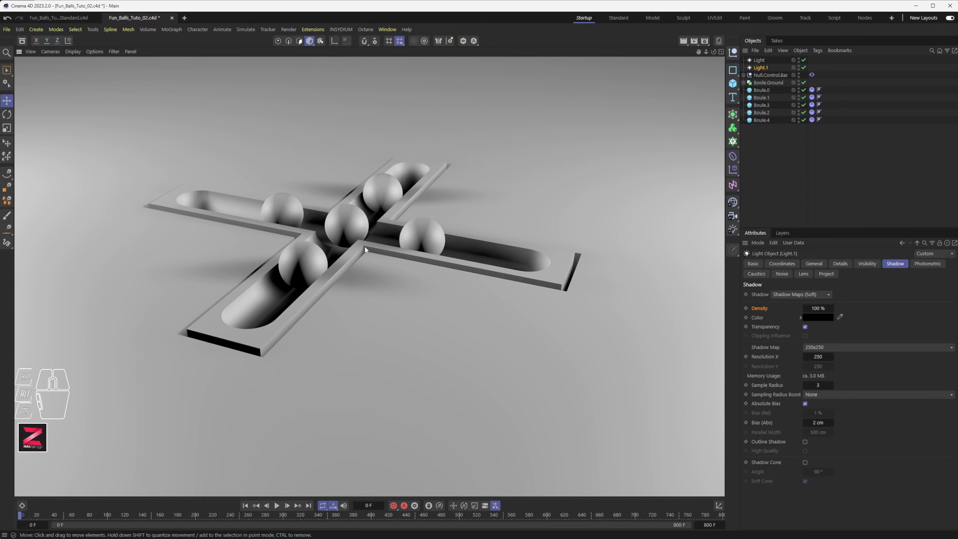
pyautogui.scroll(3, 365, 250)
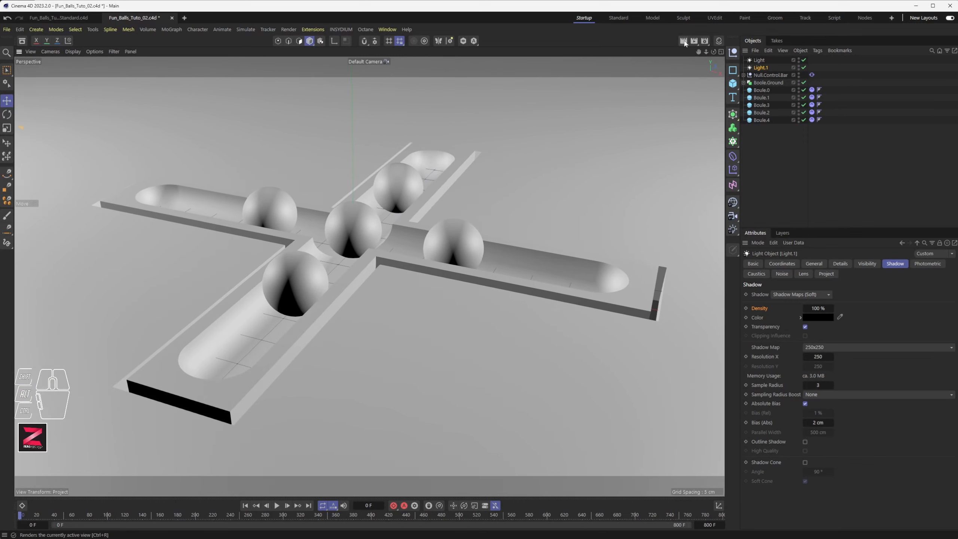
pyautogui.click(684, 41)
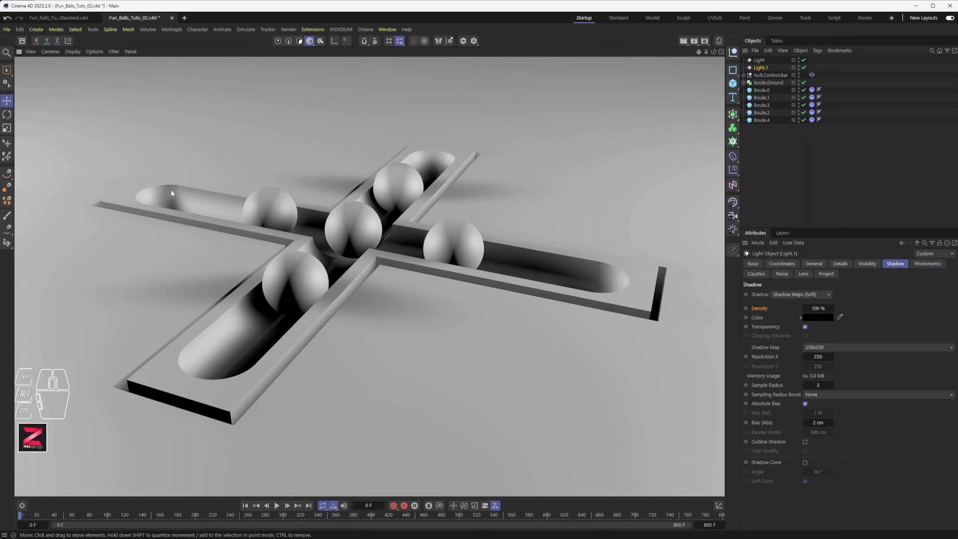
# Rename the duplicated light as Light.2 and disable it
pyautogui.scroll(-10, 403, 306)
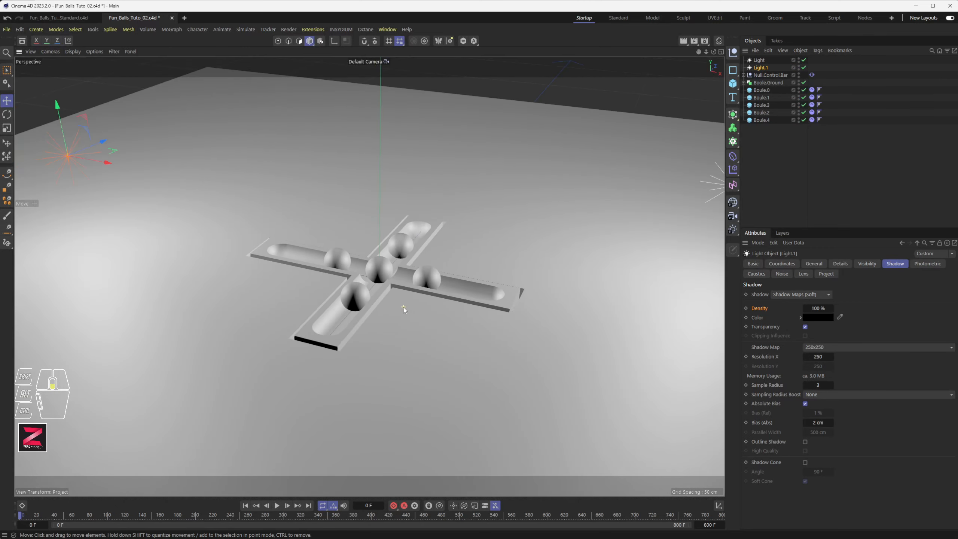
pyautogui.scroll(1, 404, 307)
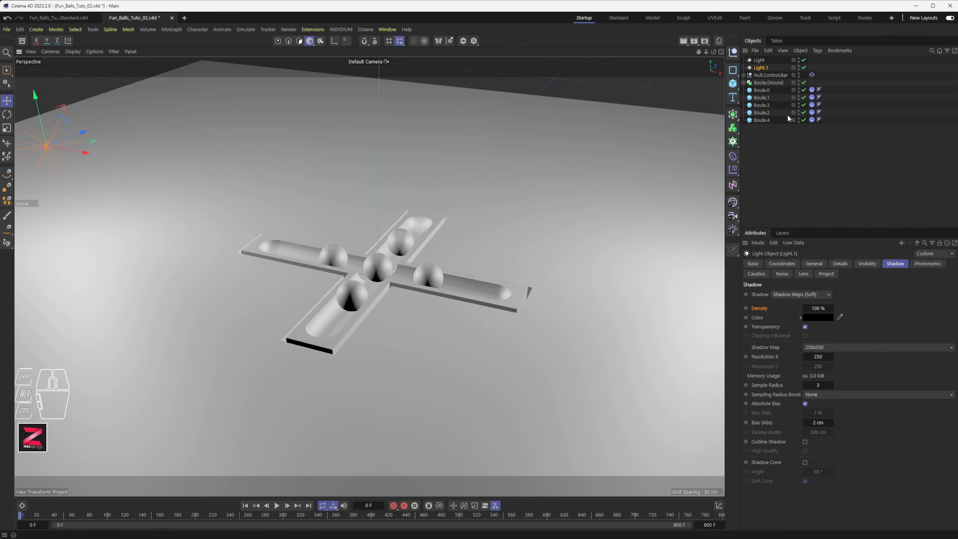
pyautogui.doubleClick(763, 60)
pyautogui.click(771, 61)
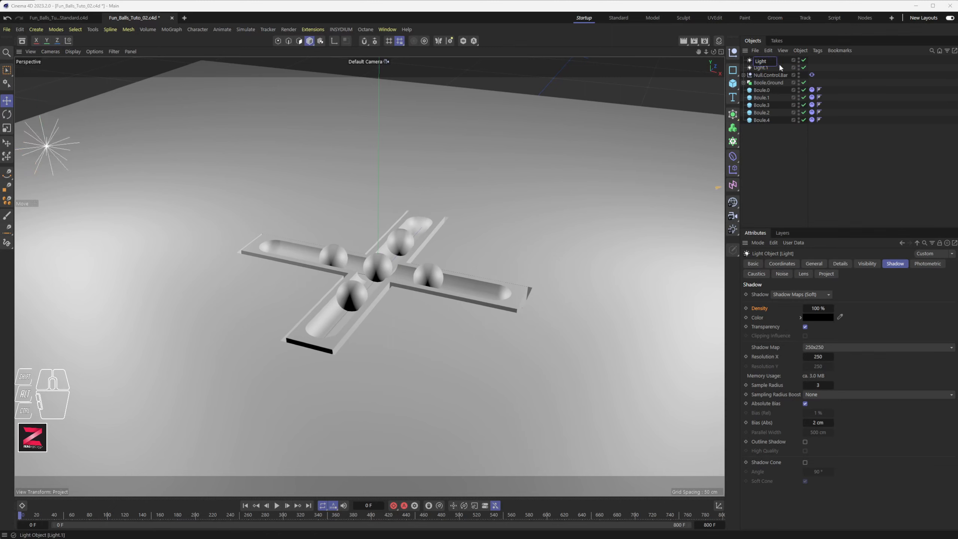
pyautogui.write('.2')
pyautogui.press('Return')
pyautogui.click(804, 59)
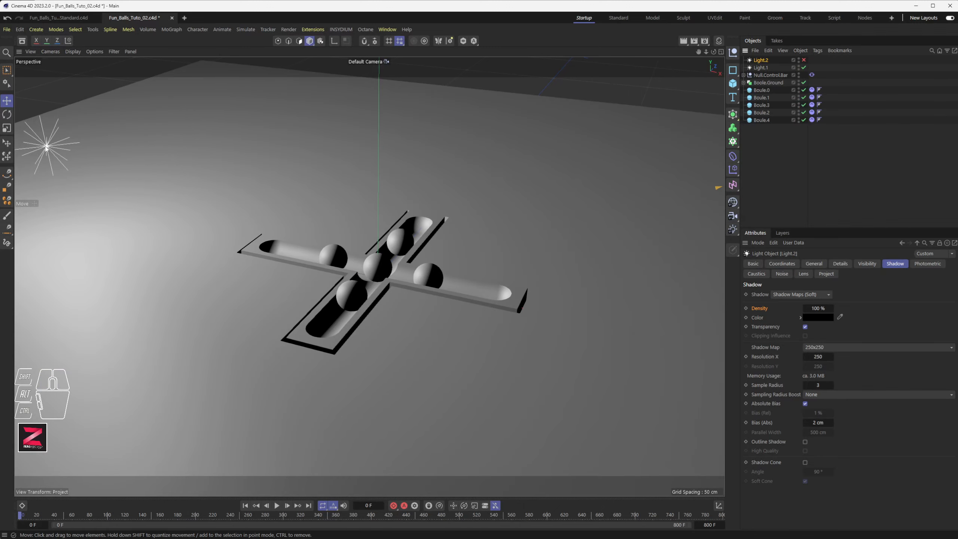
# Move Light.1 closer to the track and change its light type to Area
pyautogui.moveTo(46, 147); pyautogui.dragTo(211, 123)
pyautogui.click(813, 263)
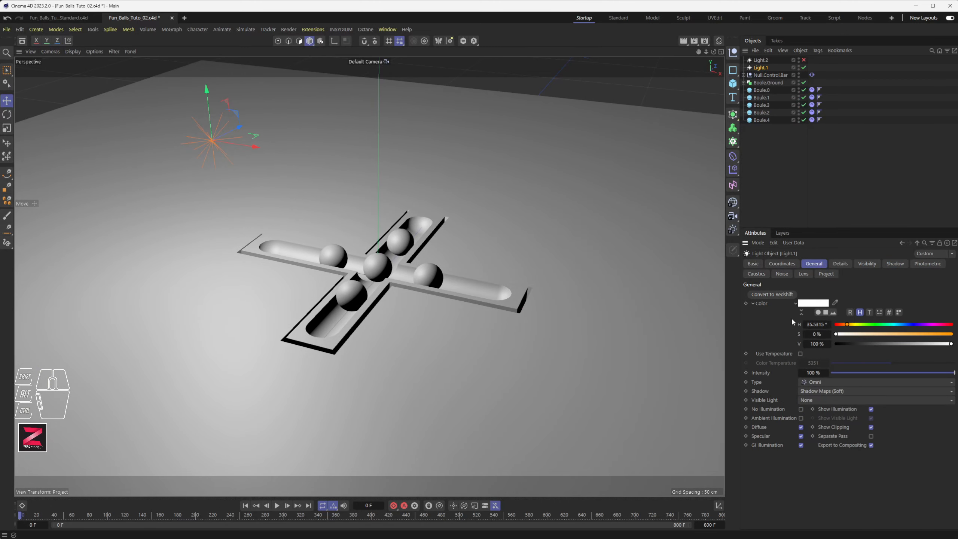
pyautogui.click(826, 383)
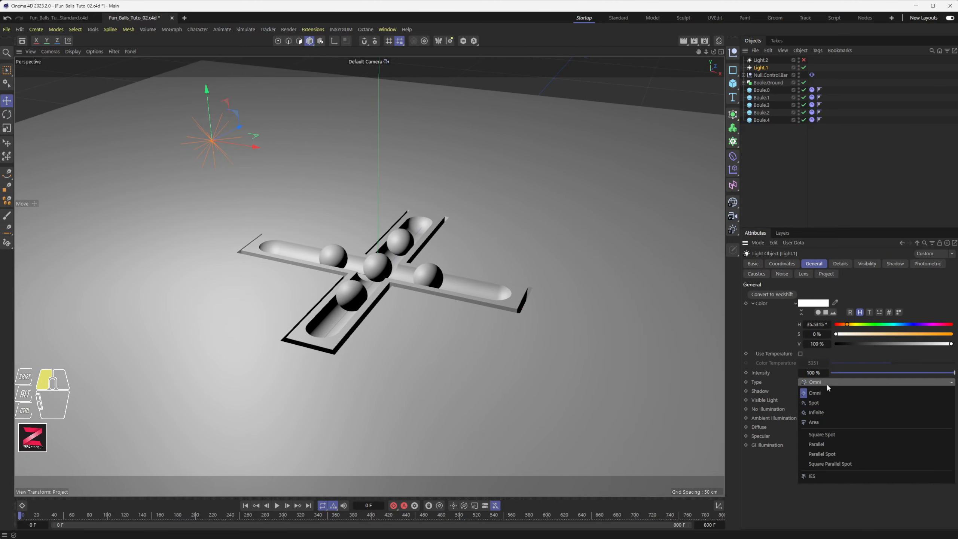
pyautogui.click(817, 423)
# Shrink the width and height of Light.1's area rectangle to a smaller panel beside the track
pyautogui.scroll(-5, 490, 226)
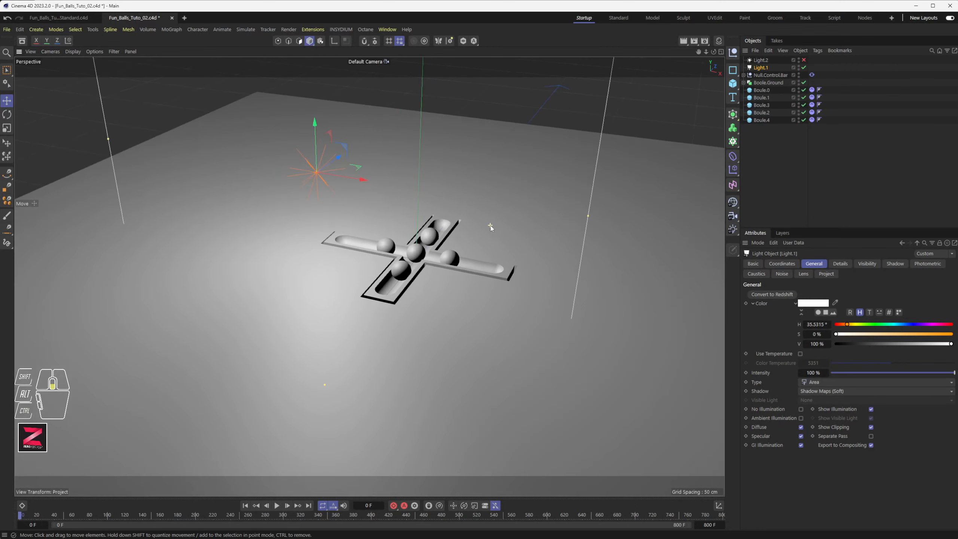
pyautogui.scroll(-2, 491, 226)
pyautogui.moveTo(545, 217); pyautogui.dragTo(449, 206)
pyautogui.moveTo(389, 324); pyautogui.dragTo(385, 231)
pyautogui.moveTo(448, 204); pyautogui.dragTo(428, 203)
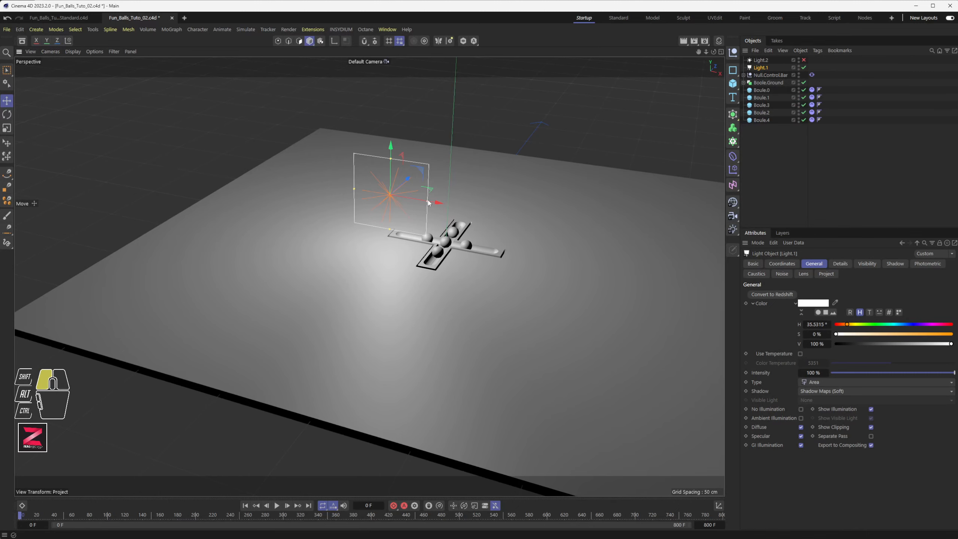
pyautogui.keyDown('alt'); pyautogui.moveTo(461, 268); pyautogui.dragTo(367, 302); pyautogui.keyUp('alt')
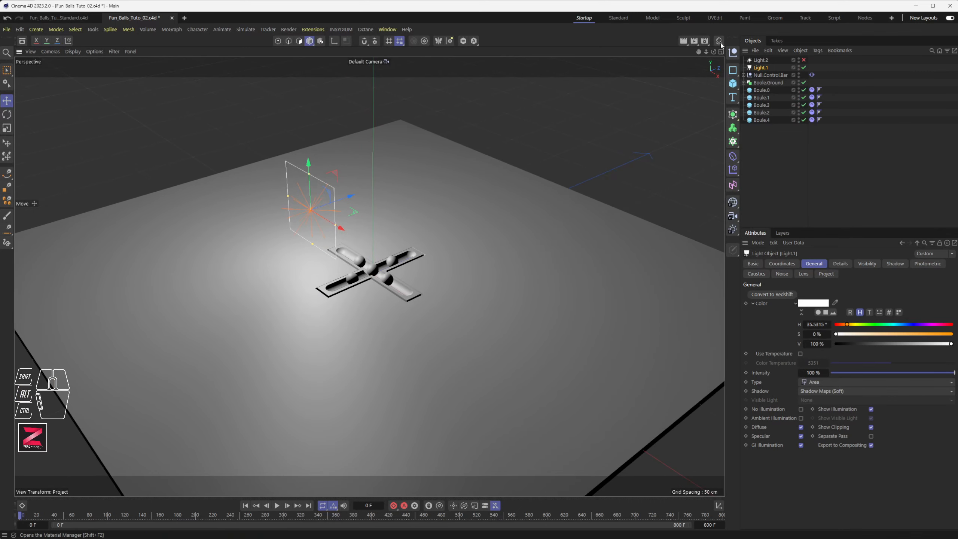
# Render the track lit by the Area light, and render it again from closer
pyautogui.click(684, 42)
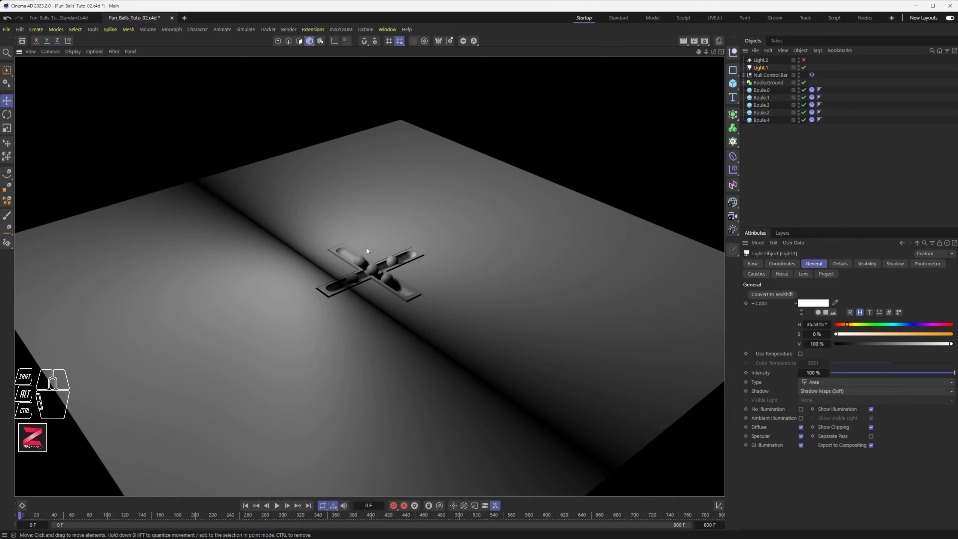
pyautogui.scroll(5, 393, 278)
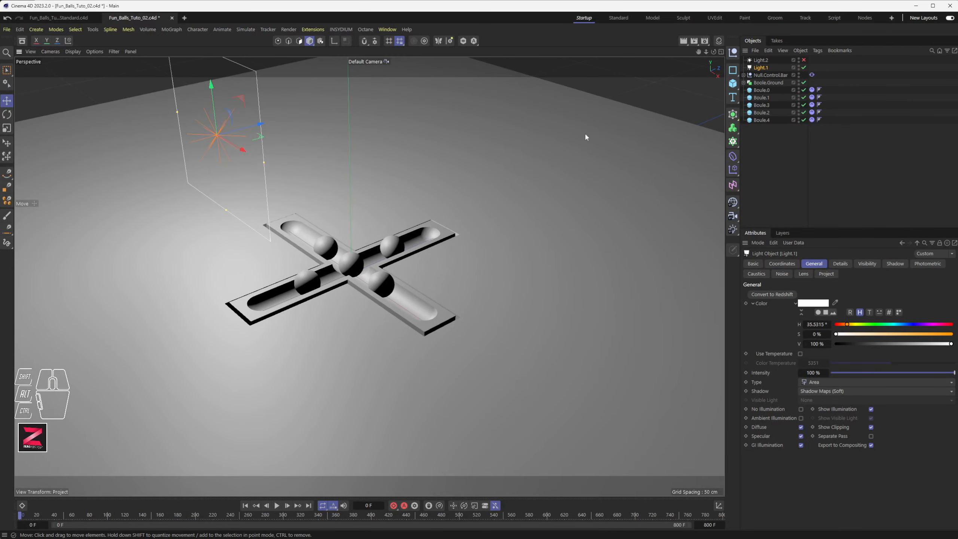
pyautogui.click(684, 41)
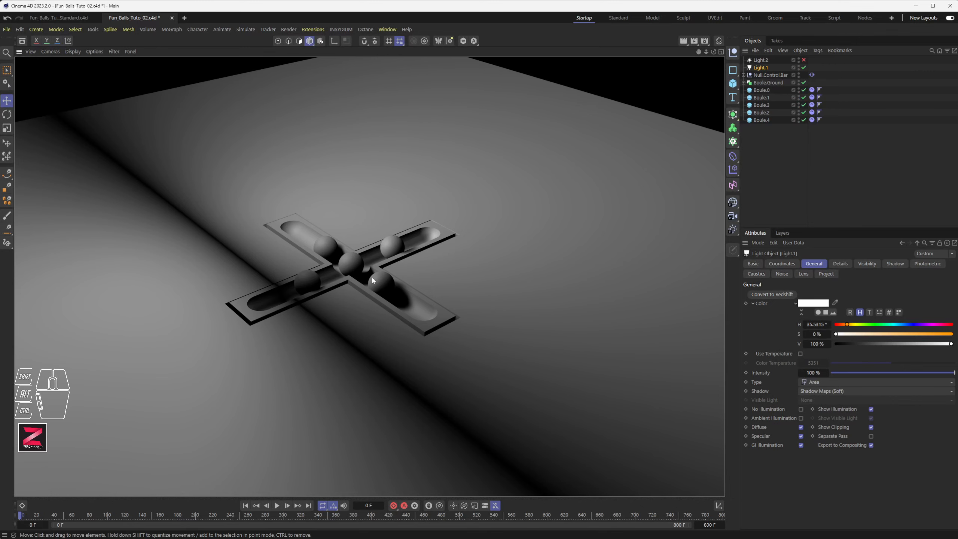
# Reshape Light.1's area rectangle into a wide, flat strip of about 52 by 8 cm
pyautogui.scroll(-5, 335, 254)
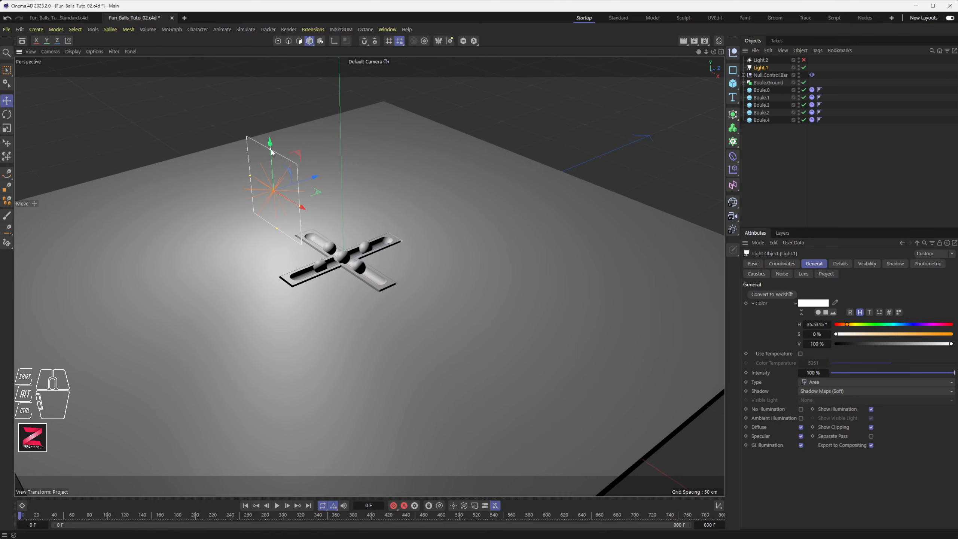
pyautogui.moveTo(272, 151); pyautogui.dragTo(272, 186)
pyautogui.scroll(3, 273, 188)
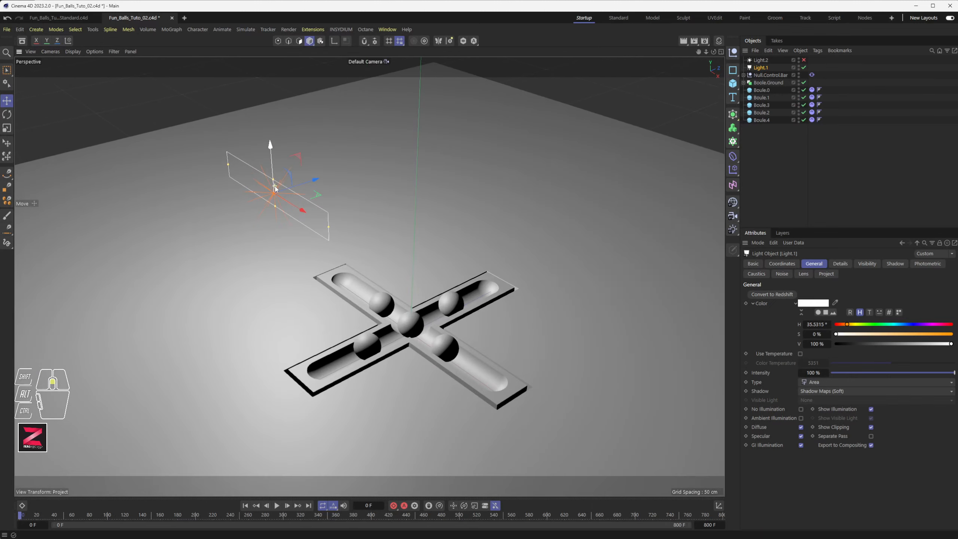
pyautogui.keyDown('alt'); pyautogui.moveTo(289, 168); pyautogui.dragTo(285, 188); pyautogui.keyUp('alt')
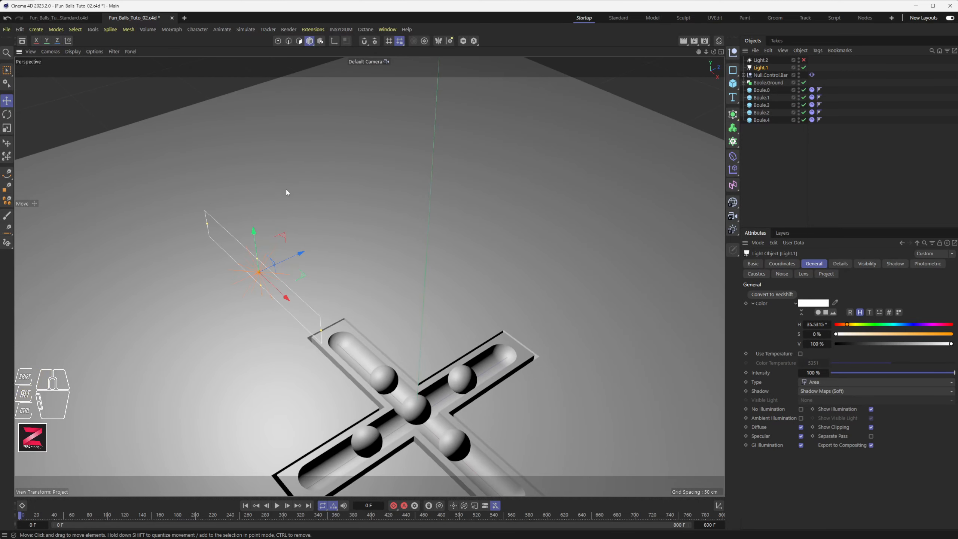
# Try rotating Light.1's strip-shaped area panel to a flatter orientation, and undo the rotation
pyautogui.keyDown('alt'); pyautogui.moveTo(257, 273); pyautogui.dragTo(266, 259); pyautogui.keyUp('alt')
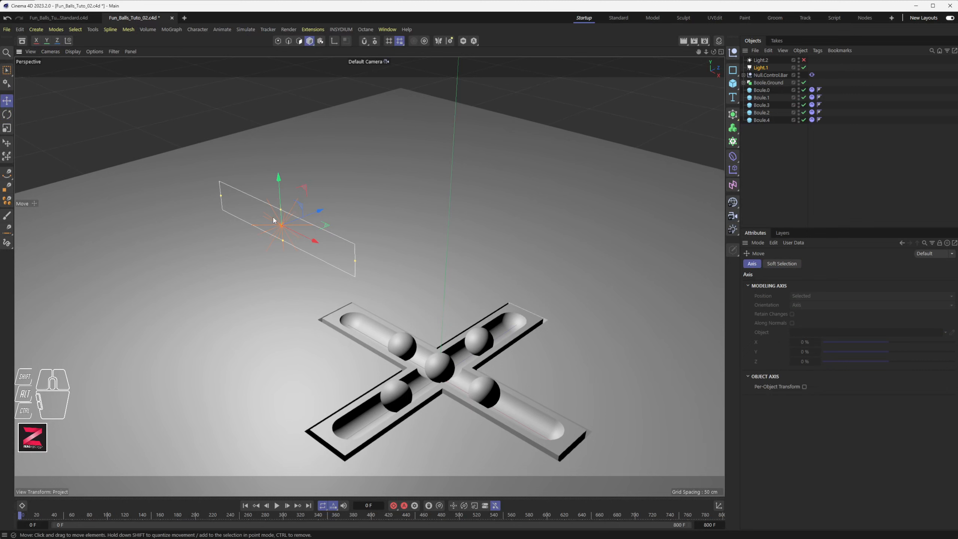
pyautogui.press('r')
pyautogui.moveTo(258, 221); pyautogui.dragTo(296, 185)
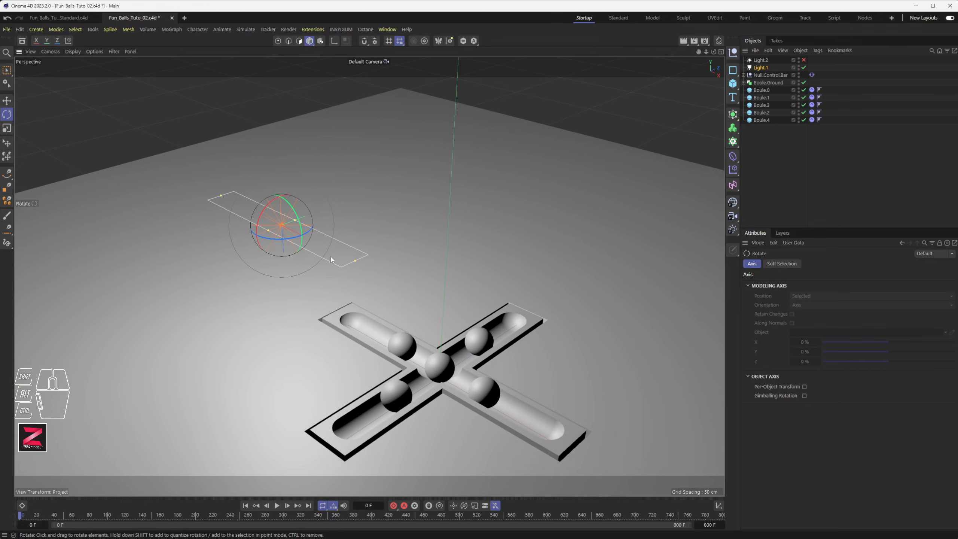
pyautogui.keyDown('alt'); pyautogui.moveTo(331, 260); pyautogui.dragTo(272, 240); pyautogui.keyUp('alt')
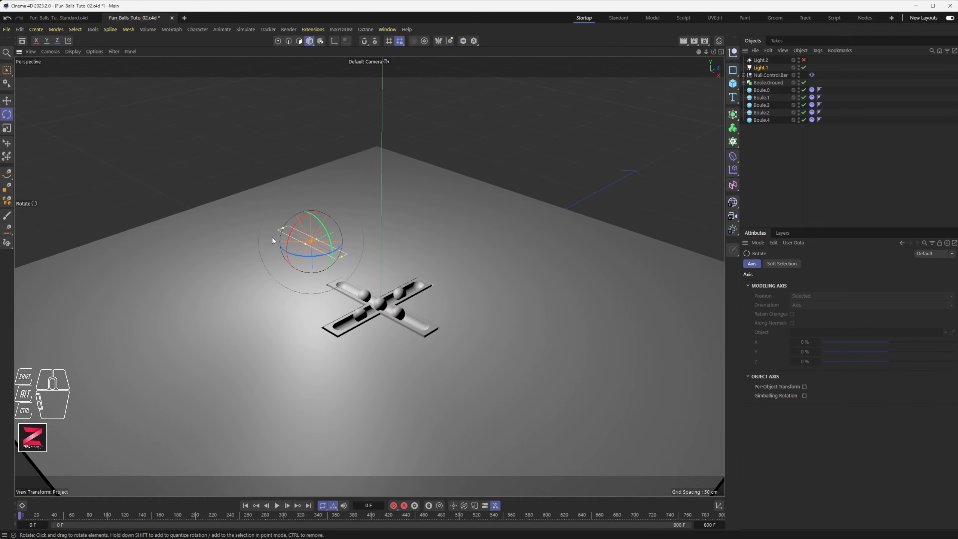
pyautogui.hotkey('ctrl', 'z')
# Render the track up close with the strip-shaped Area light
pyautogui.scroll(5, 314, 250)
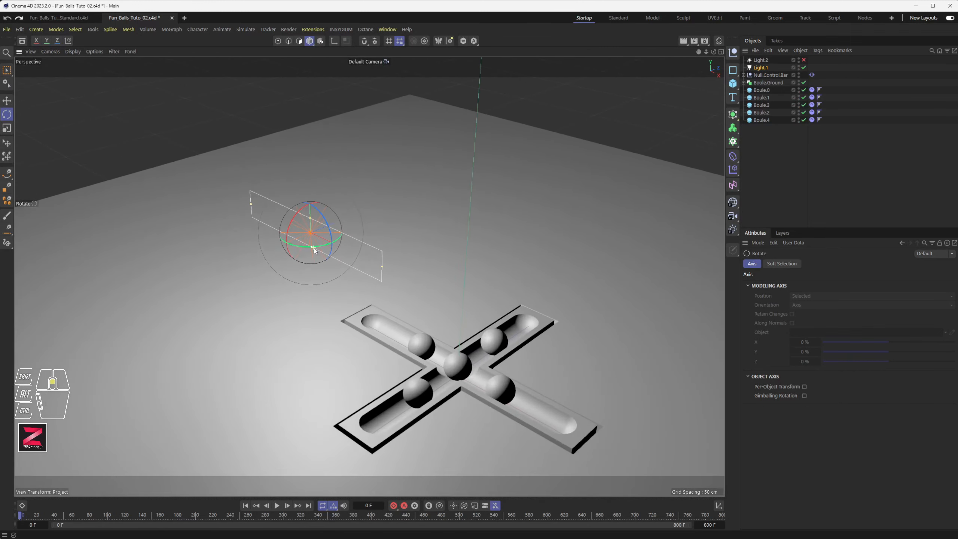
pyautogui.scroll(2, 315, 250)
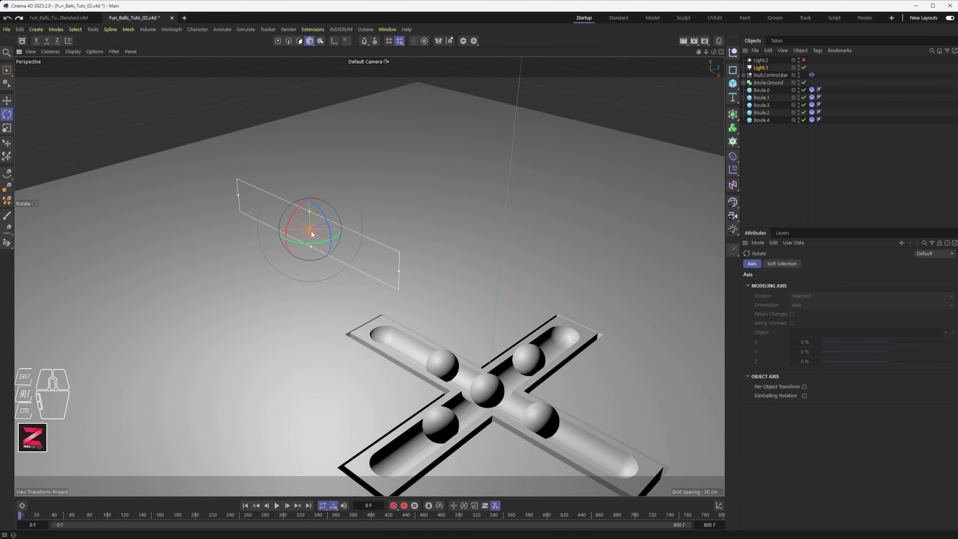
pyautogui.click(683, 41)
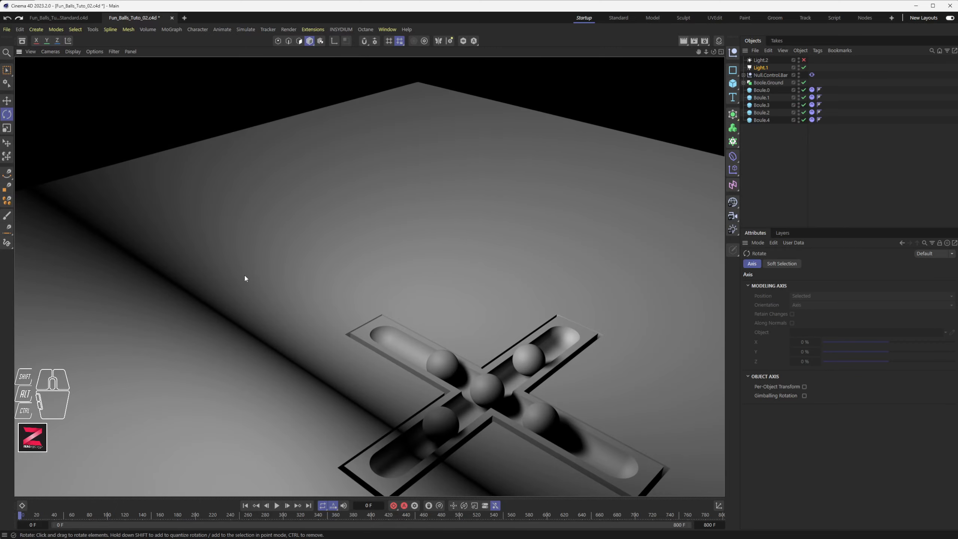
# Enable Z Direction Only for Light.1 so the area panel emits light from one side
pyautogui.click(762, 68)
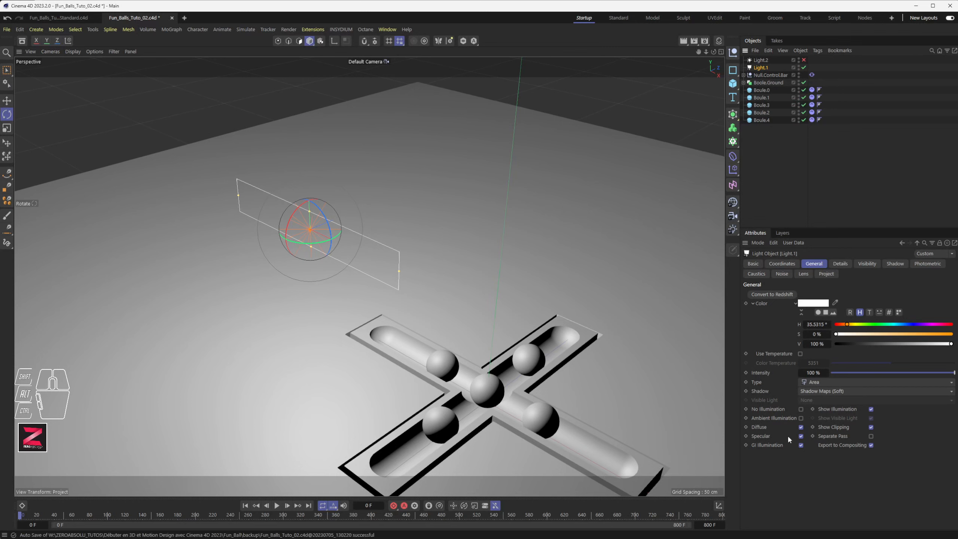
pyautogui.click(839, 263)
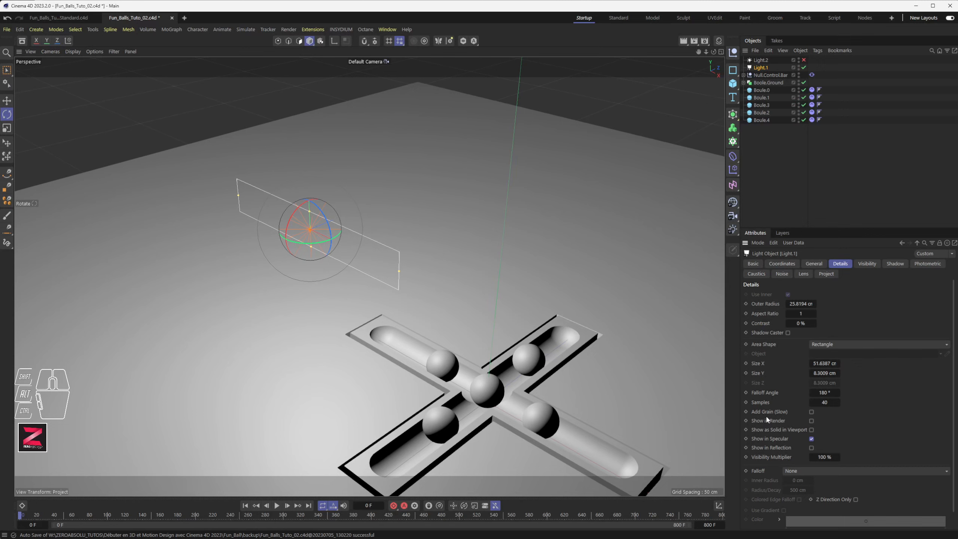
pyautogui.scroll(-2, 767, 418)
pyautogui.scroll(2, 766, 417)
pyautogui.click(868, 264)
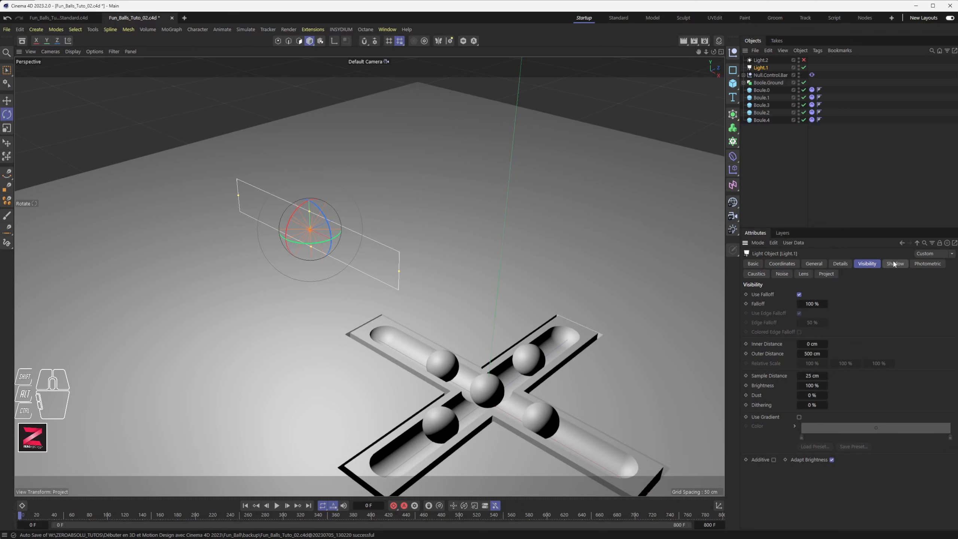
pyautogui.click(814, 263)
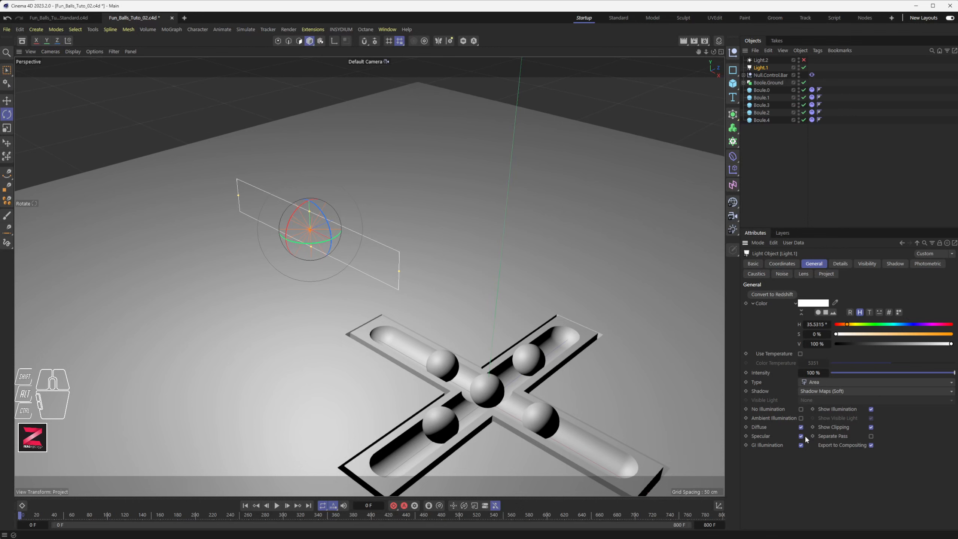
pyautogui.click(840, 263)
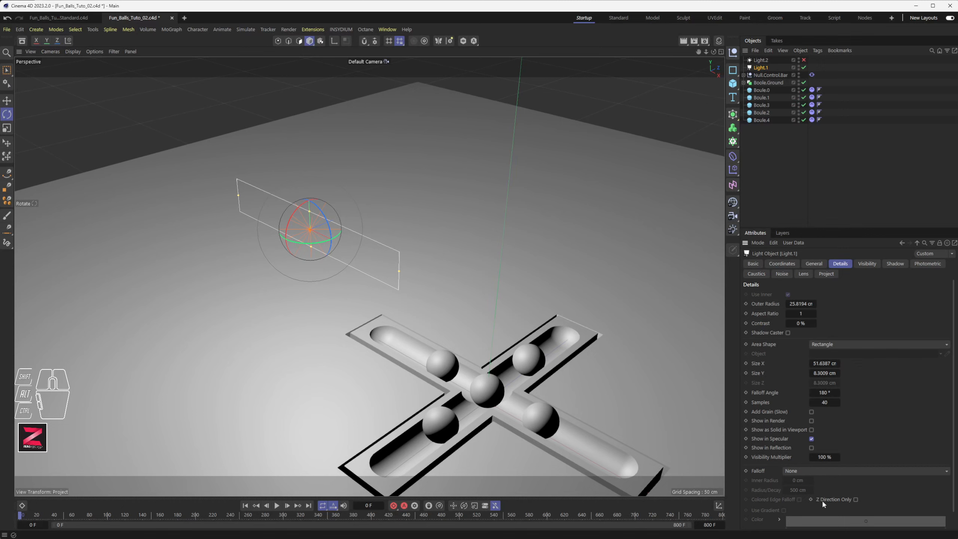
pyautogui.click(855, 499)
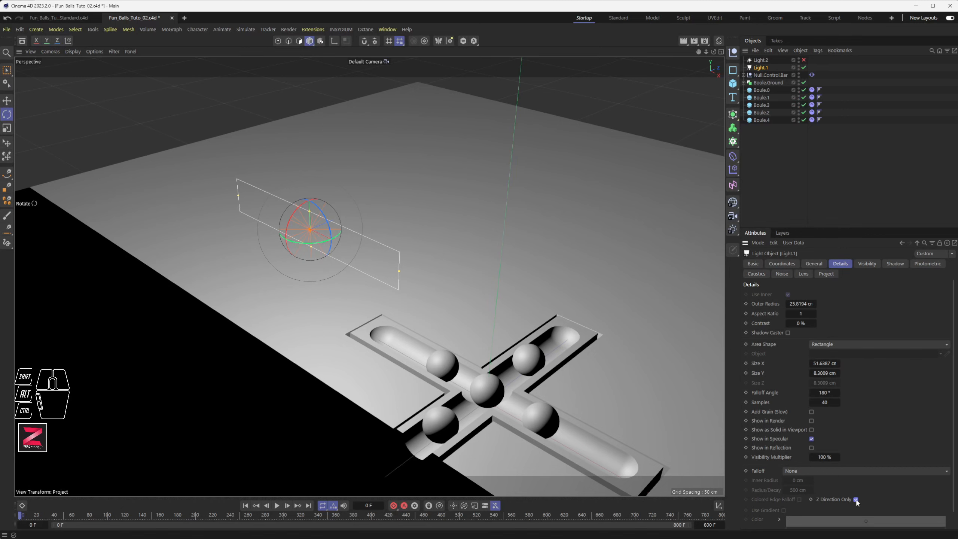
pyautogui.keyDown('alt'); pyautogui.moveTo(425, 380); pyautogui.dragTo(403, 370); pyautogui.keyUp('alt')
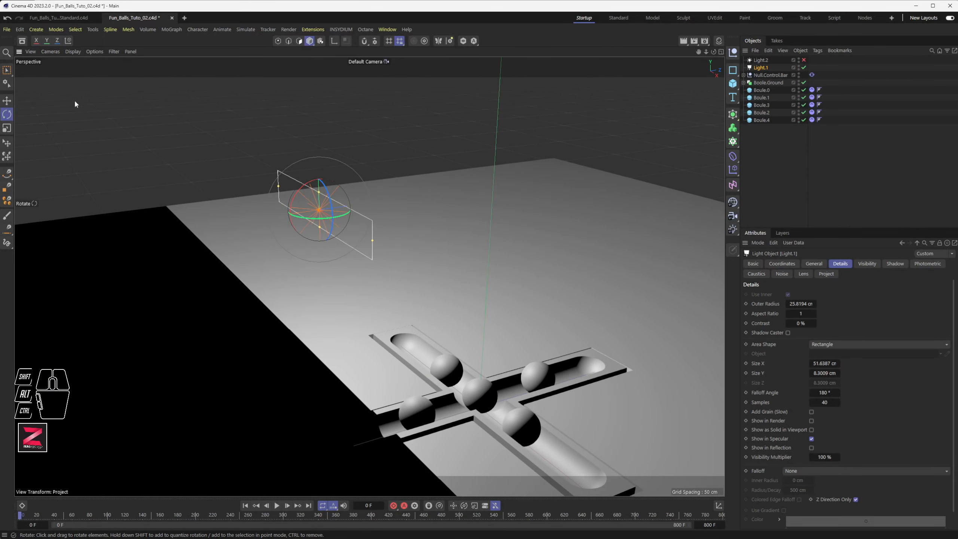
# Tilt Light.1's area panel downward toward the ground using snapped rotation
pyautogui.click(7, 101)
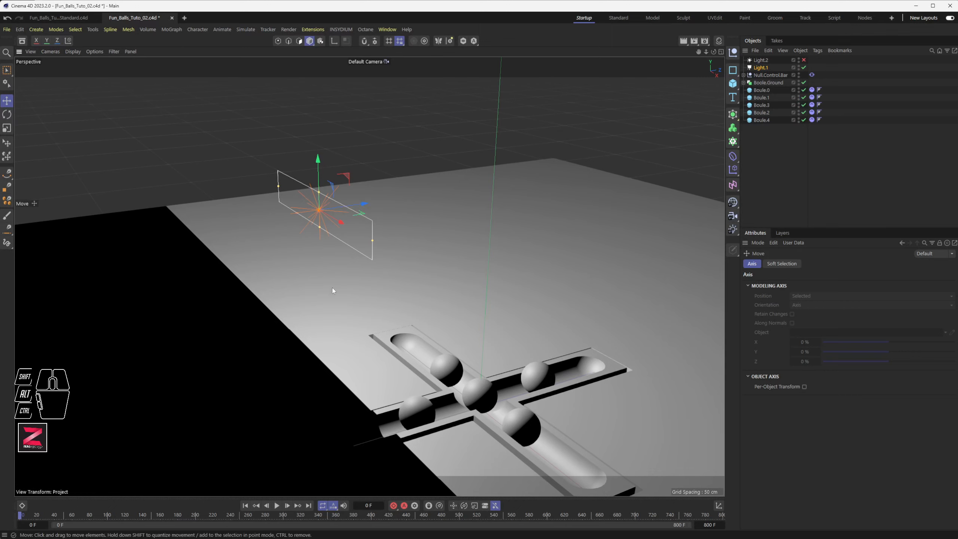
pyautogui.press('r')
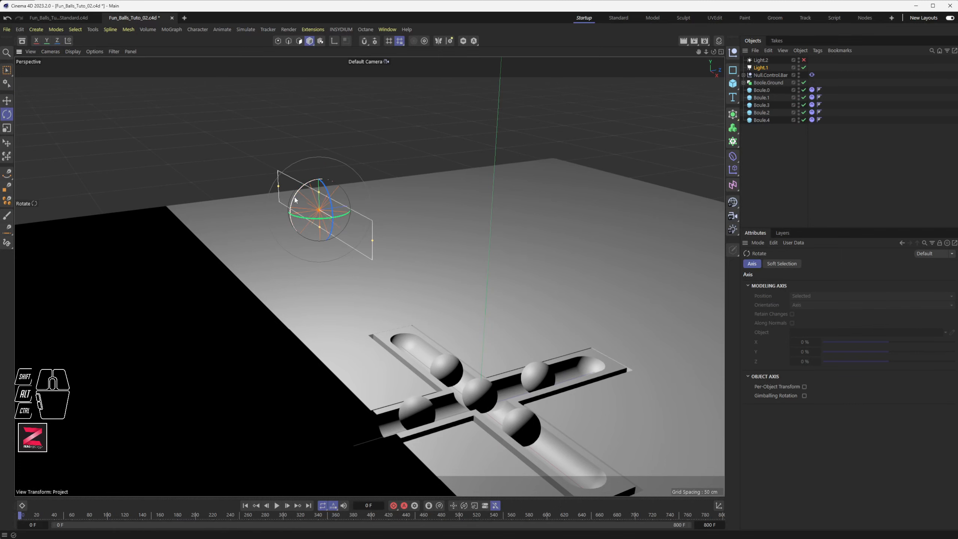
pyautogui.moveTo(307, 200)
pyautogui.keyDown('shift'); pyautogui.mouseDown()
pyautogui.moveTo(299, 193)
pyautogui.moveTo(314, 188)
pyautogui.mouseUp(); pyautogui.keyUp('shift')
pyautogui.keyDown('alt'); pyautogui.moveTo(384, 269); pyautogui.dragTo(413, 238); pyautogui.keyUp('alt')
pyautogui.keyDown('alt'); pyautogui.moveTo(400, 317); pyautogui.dragTo(323, 301); pyautogui.keyUp('alt')
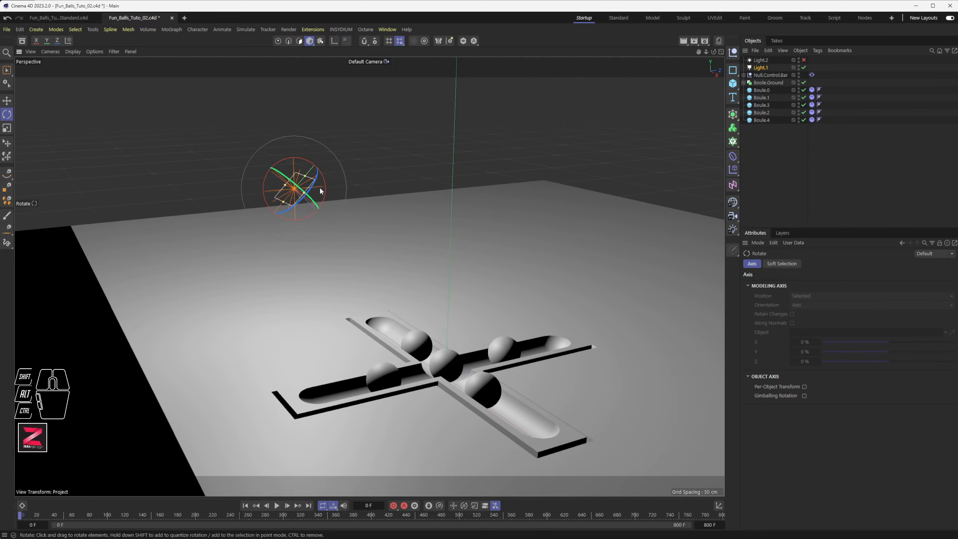
pyautogui.keyDown('alt'); pyautogui.moveTo(294, 214); pyautogui.dragTo(291, 158); pyautogui.keyUp('alt')
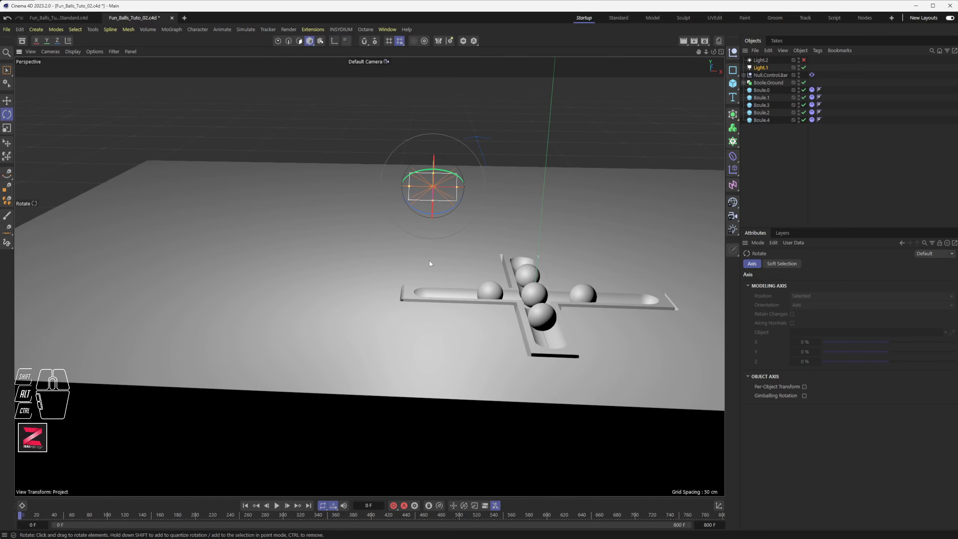
pyautogui.keyDown('alt'); pyautogui.moveTo(430, 264); pyautogui.dragTo(393, 272); pyautogui.keyUp('alt')
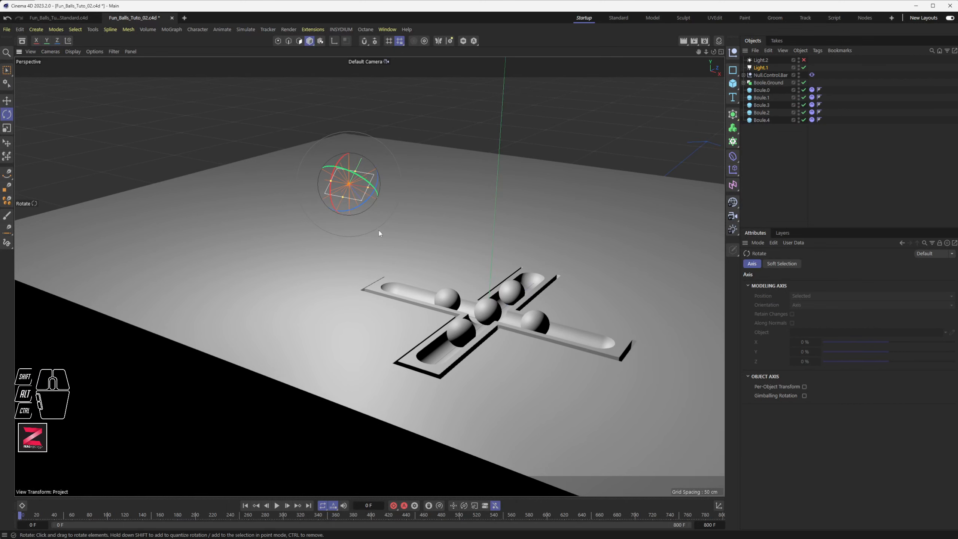
pyautogui.keyDown('alt'); pyautogui.moveTo(376, 206); pyautogui.dragTo(339, 278); pyautogui.keyUp('alt')
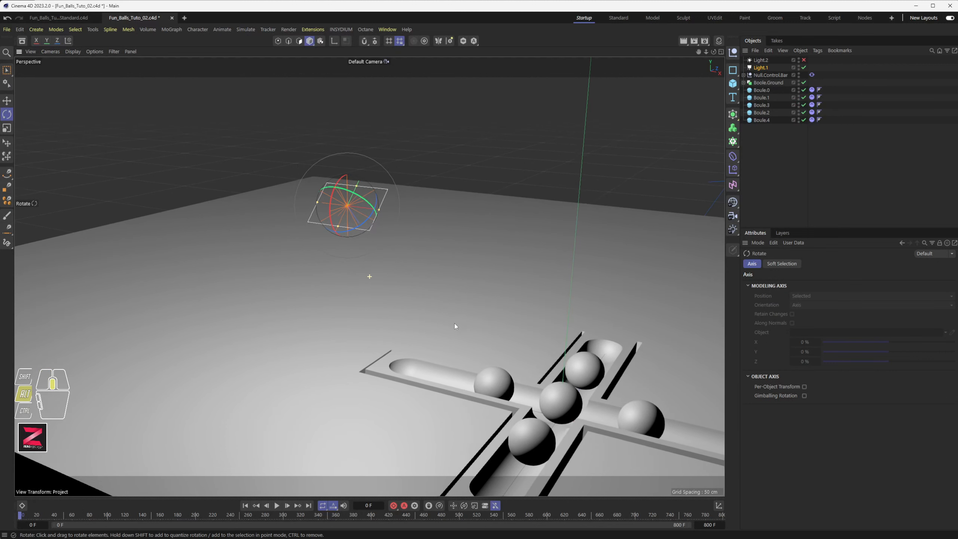
pyautogui.keyDown('alt'); pyautogui.moveTo(454, 324); pyautogui.dragTo(423, 308, button='middle'); pyautogui.keyUp('alt')
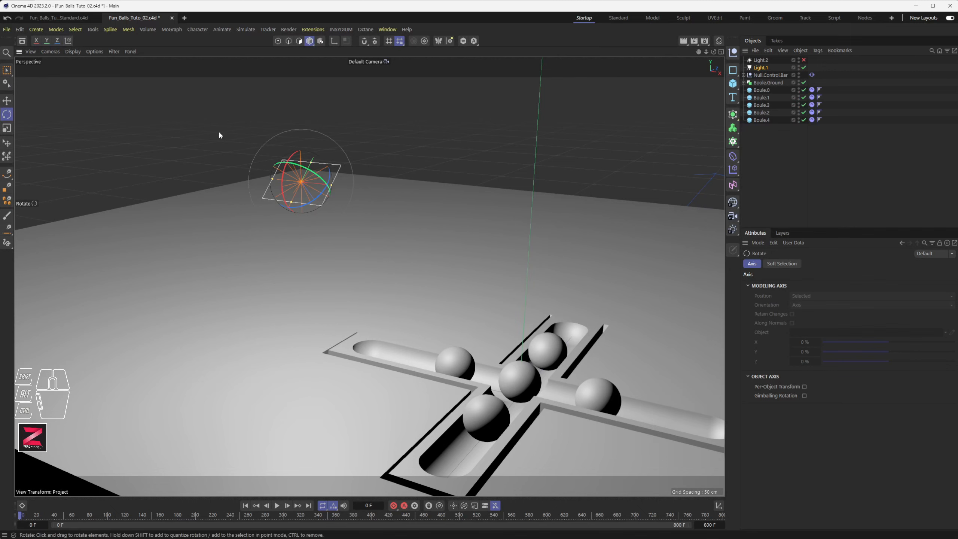
# Rotate Light.1 by 90° around the vertical axis in world coordinates, and switch back to object coordinates
pyautogui.press('w')
pyautogui.press('w')
pyautogui.press('w')
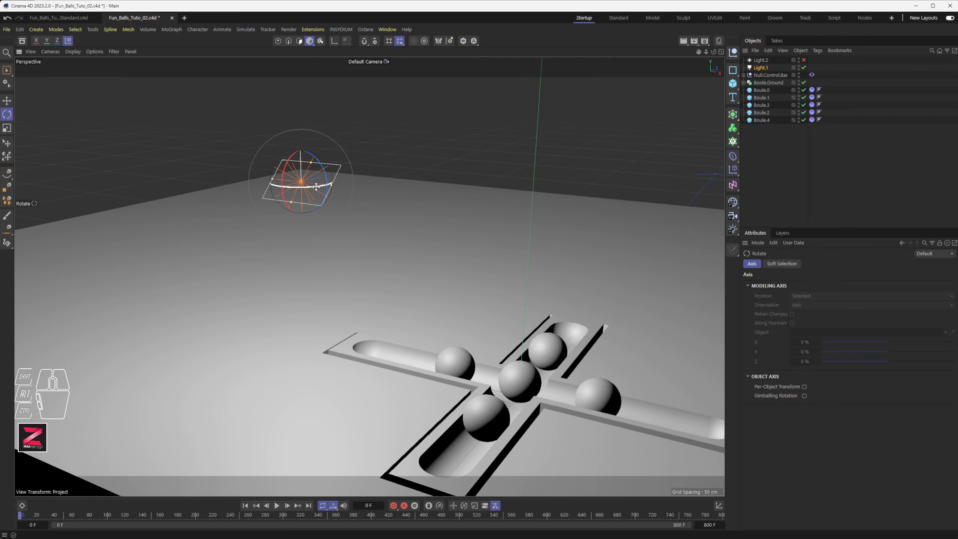
pyautogui.keyDown('shift'); pyautogui.moveTo(316, 186); pyautogui.dragTo(231, 180); pyautogui.keyUp('shift')
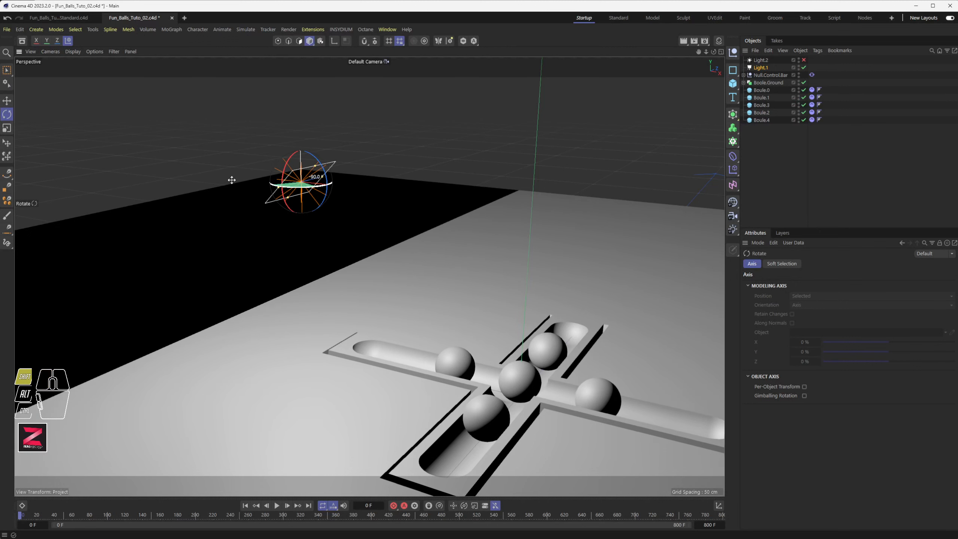
pyautogui.click(68, 40)
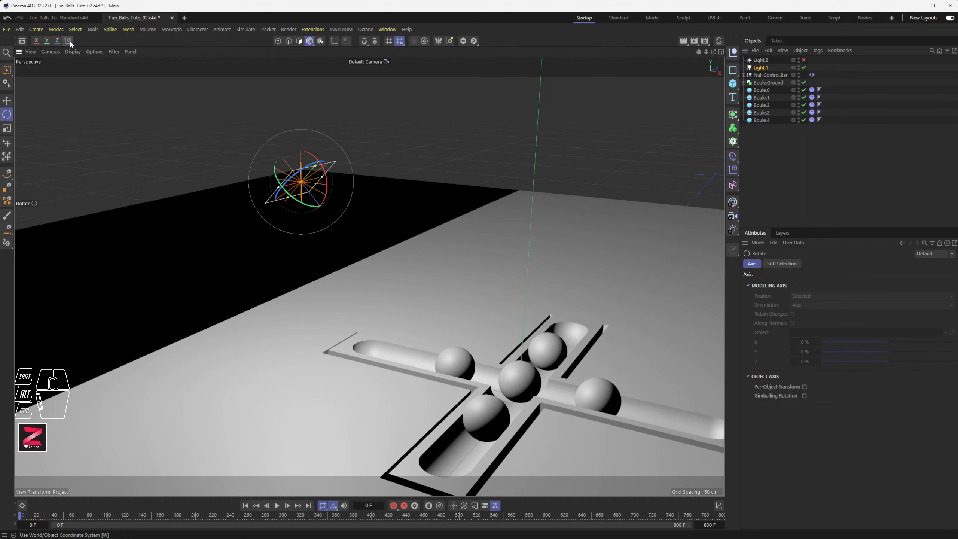
# Move Light.1 about 17 cm away from the track along the world X axis, adjust its position further, and render the view
pyautogui.keyDown('alt'); pyautogui.moveTo(301, 312); pyautogui.dragTo(335, 316); pyautogui.keyUp('alt')
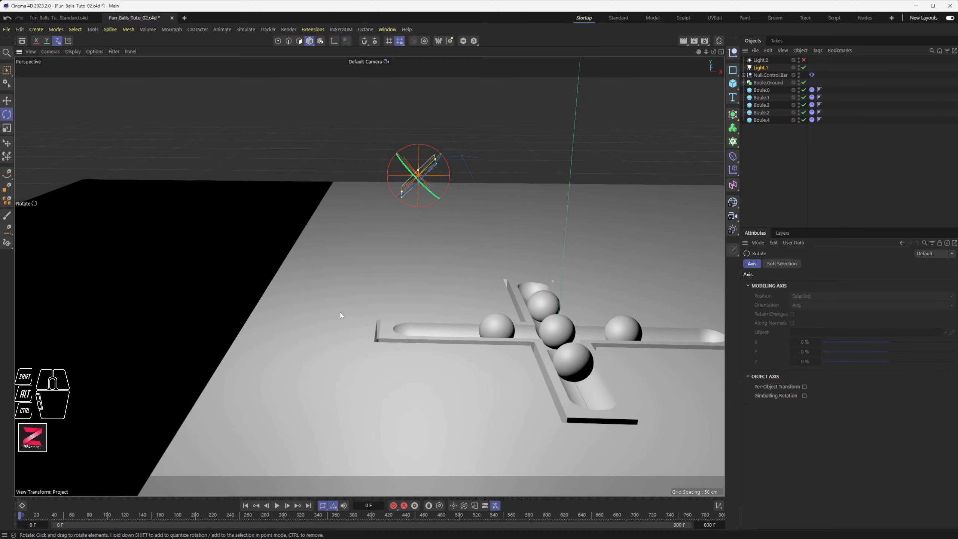
pyautogui.press('e')
pyautogui.click(67, 40)
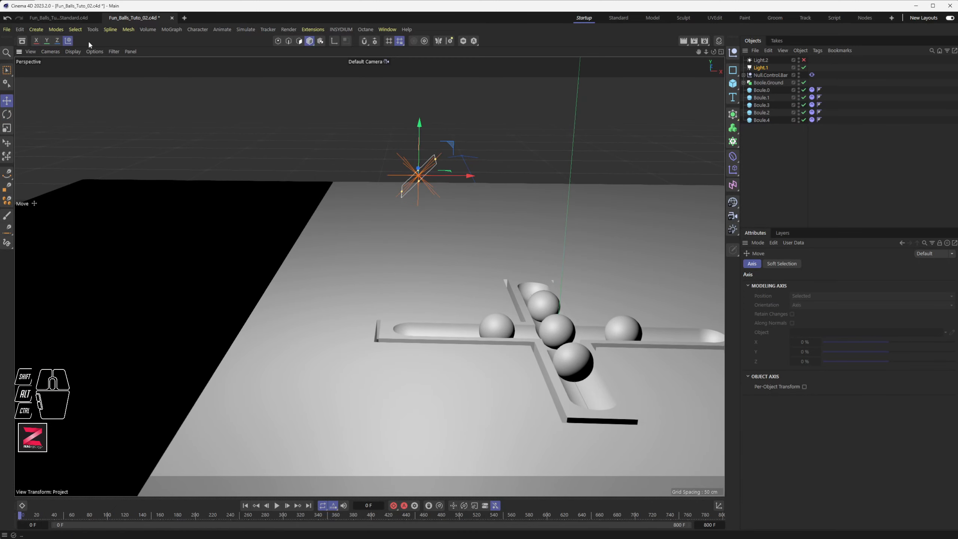
pyautogui.moveTo(469, 177); pyautogui.dragTo(374, 175)
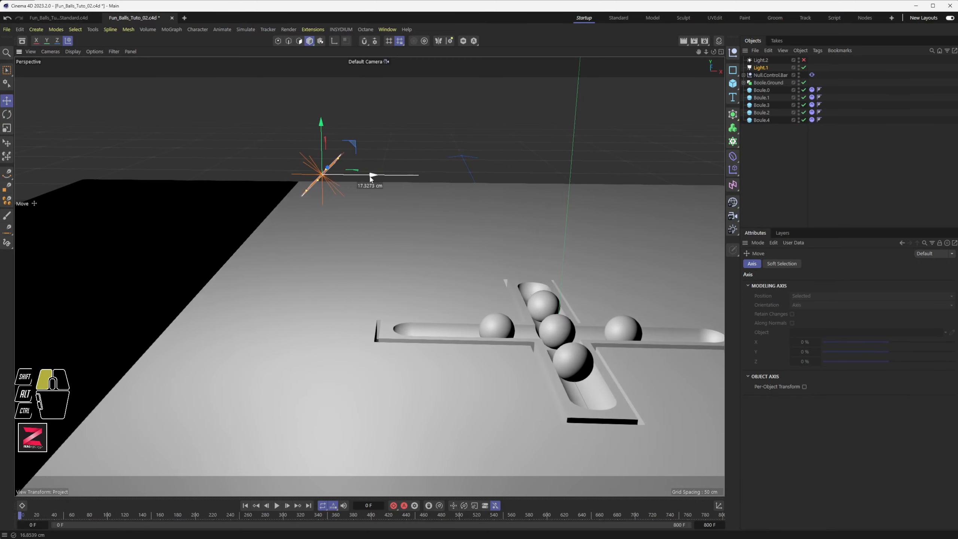
pyautogui.keyDown('alt'); pyautogui.moveTo(397, 253); pyautogui.dragTo(331, 230); pyautogui.keyUp('alt')
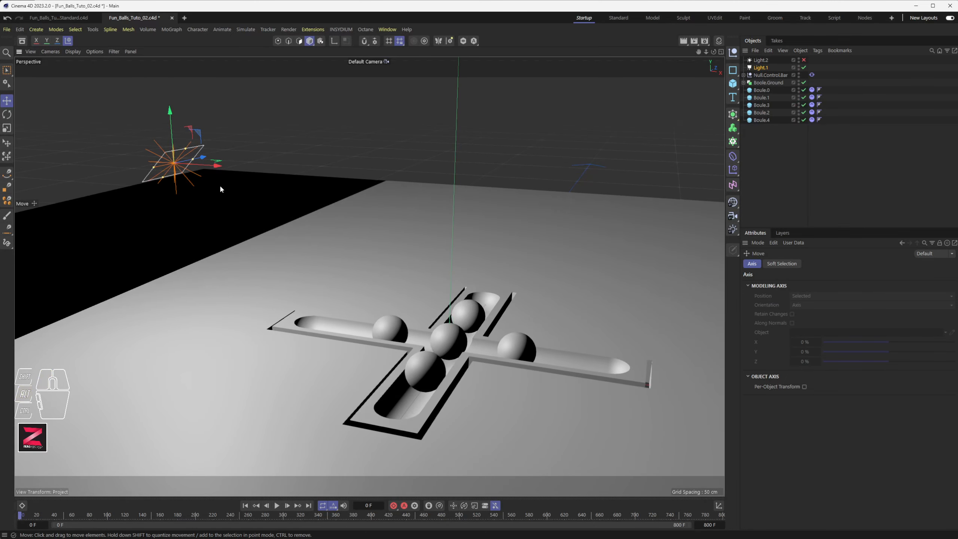
pyautogui.moveTo(194, 162); pyautogui.dragTo(201, 124)
pyautogui.moveTo(304, 282)
pyautogui.keyDown('alt'); pyautogui.mouseDown()
pyautogui.moveTo(313, 259)
pyautogui.moveTo(304, 286)
pyautogui.mouseUp(); pyautogui.keyUp('alt')
pyautogui.keyDown('alt'); pyautogui.moveTo(373, 319); pyautogui.dragTo(342, 293, button='middle'); pyautogui.keyUp('alt')
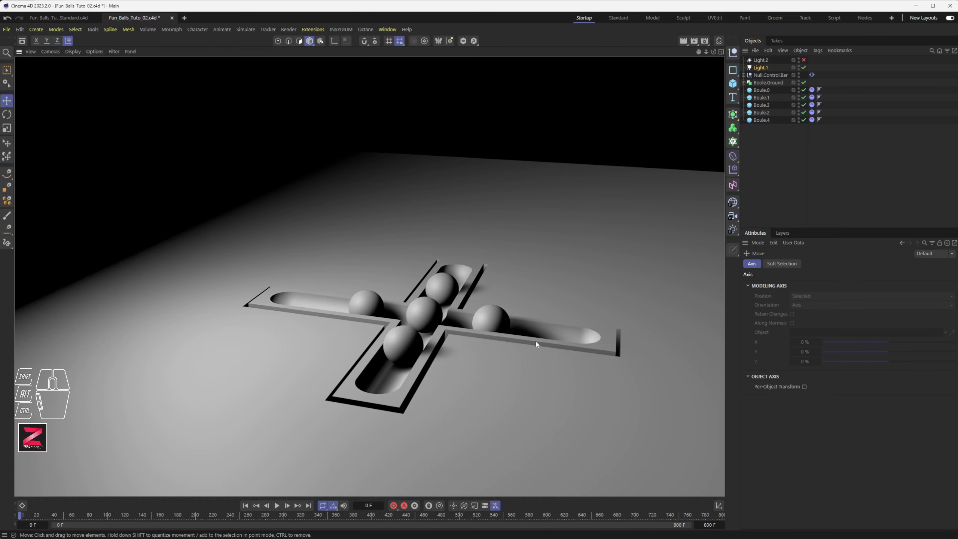
pyautogui.scroll(5, 464, 368)
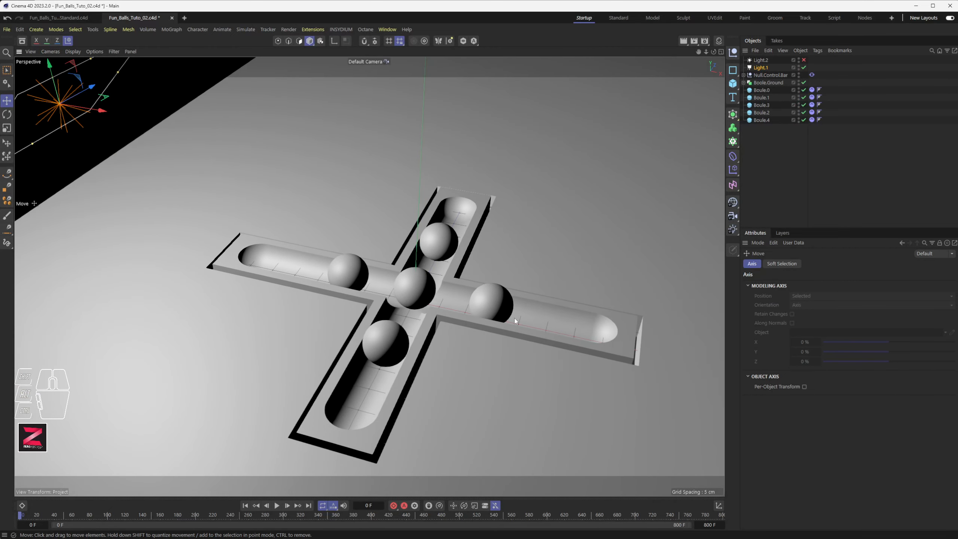
# Render the active view to examine the lighting from Light.1, and reselect Light.1
pyautogui.click(683, 42)
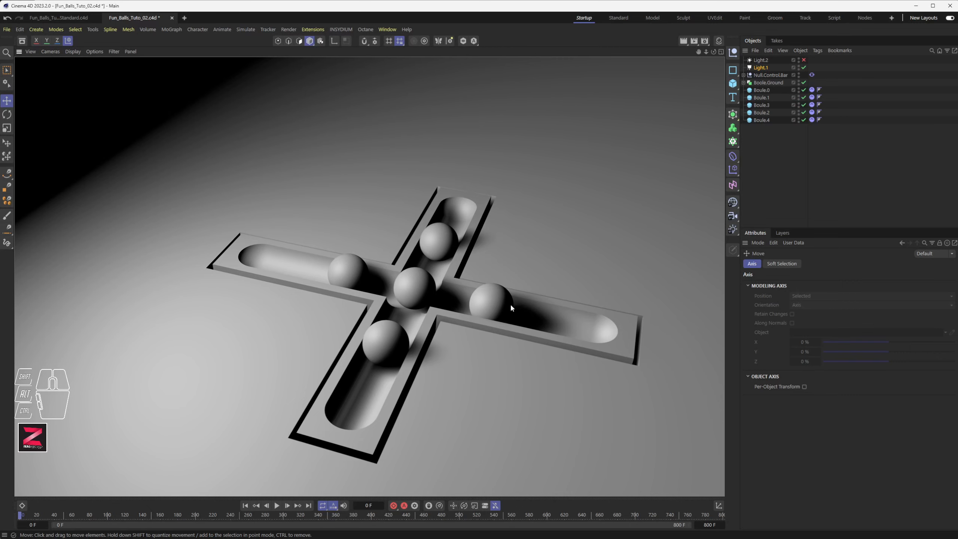
pyautogui.click(477, 298)
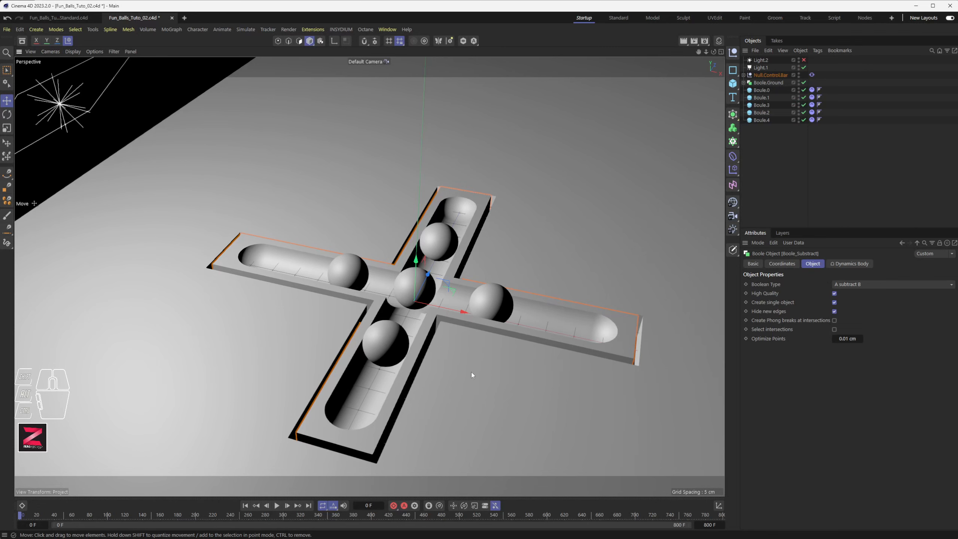
pyautogui.scroll(-2, 473, 362)
pyautogui.click(759, 68)
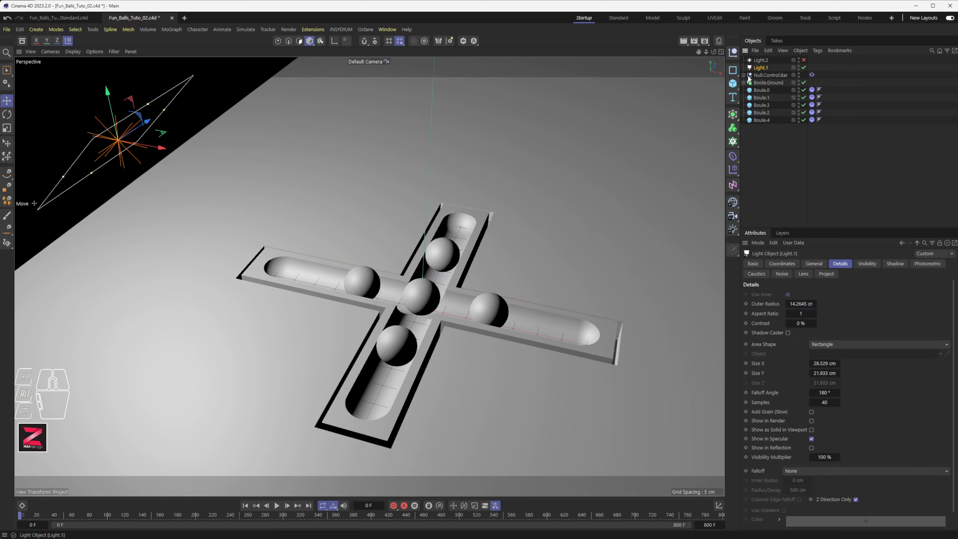
pyautogui.scroll(-4, 393, 309)
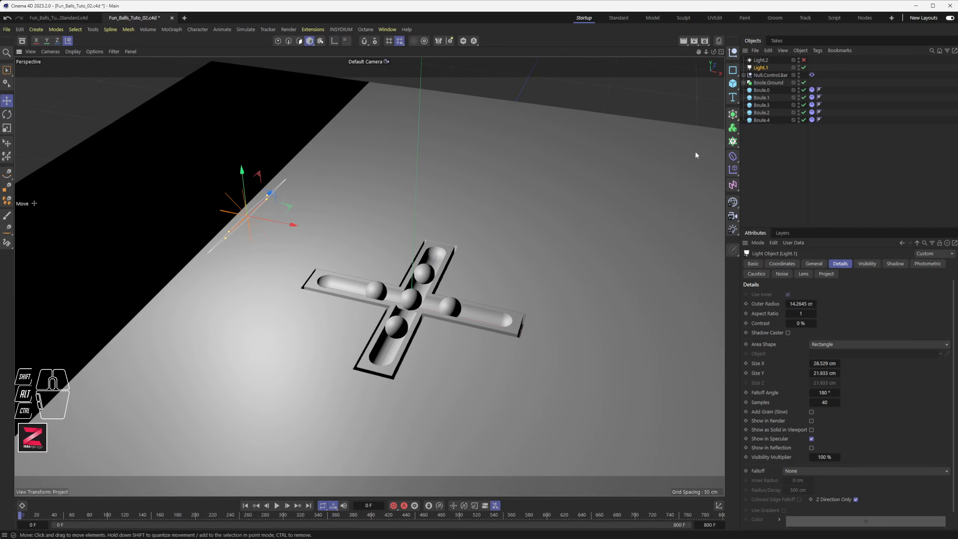
# Enable Light.2 and change its light type to Area
pyautogui.click(803, 60)
pyautogui.click(762, 60)
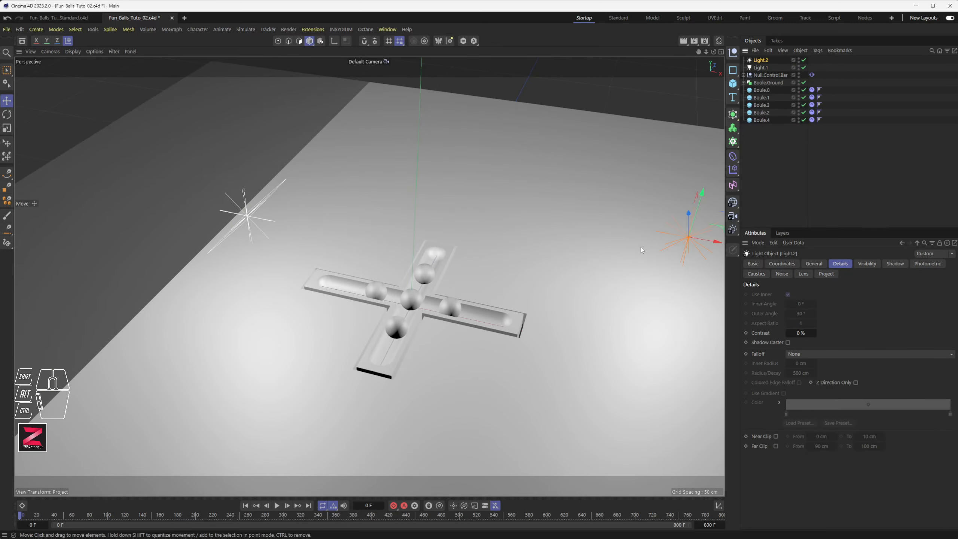
pyautogui.moveTo(616, 284)
pyautogui.keyDown('alt'); pyautogui.mouseDown()
pyautogui.moveTo(626, 263)
pyautogui.moveTo(619, 266)
pyautogui.mouseUp(); pyautogui.keyUp('alt')
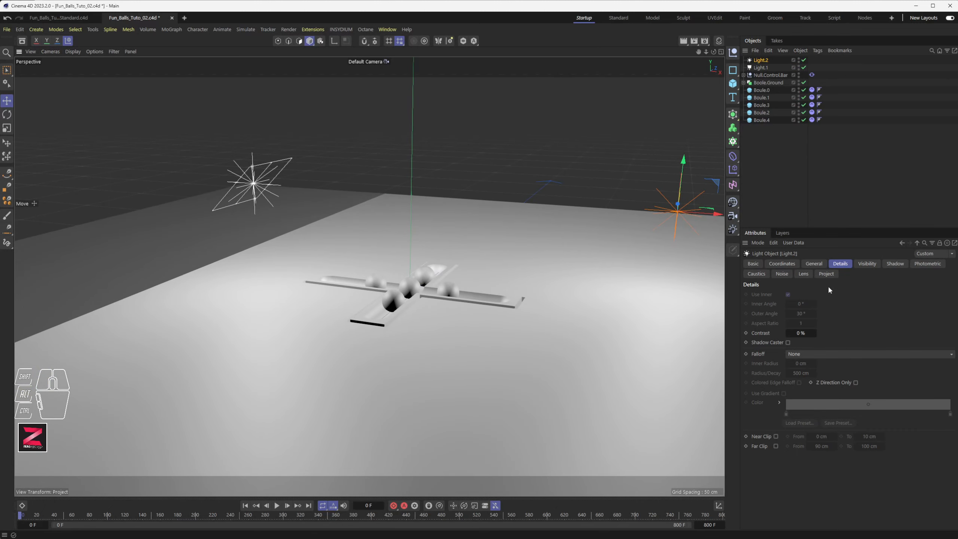
pyautogui.click(813, 263)
pyautogui.click(827, 381)
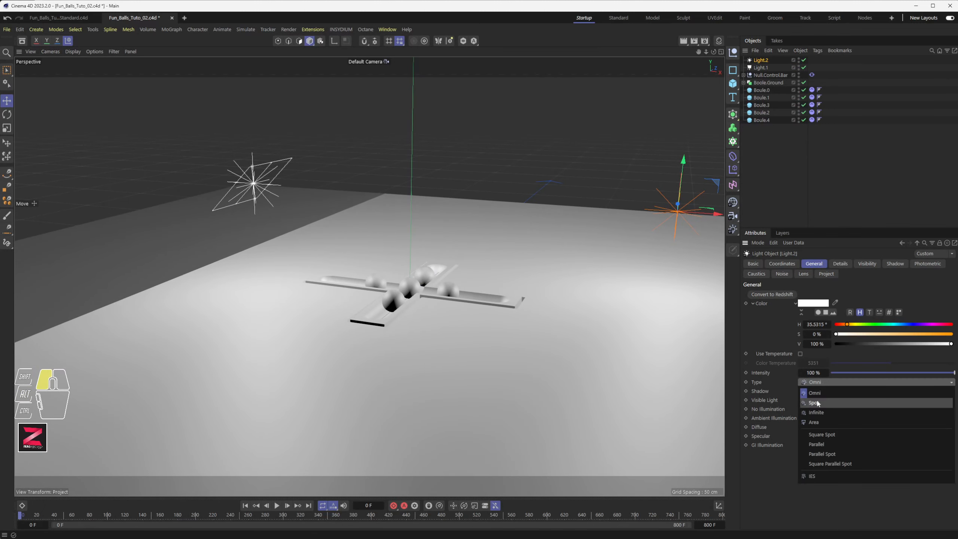
pyautogui.click(827, 420)
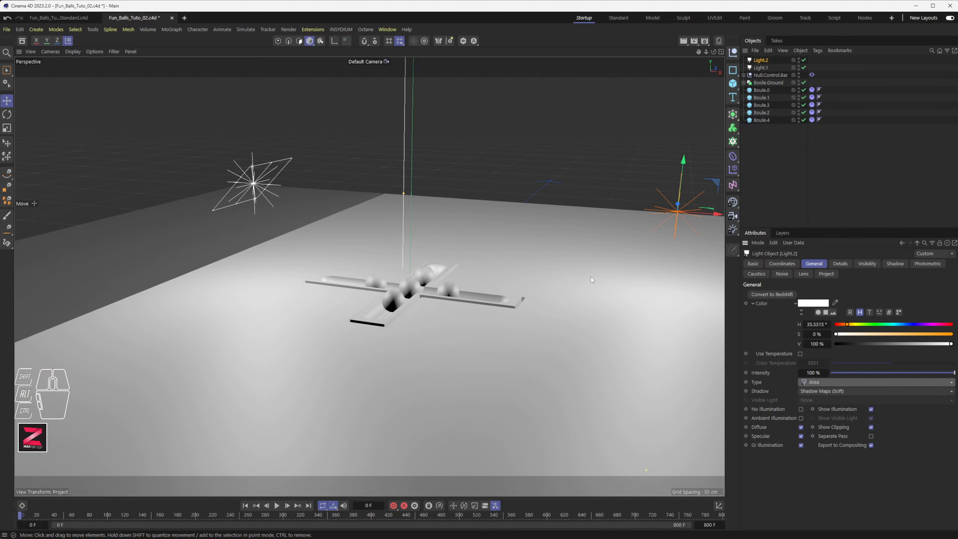
# Shrink Light.2's rectangular area panel to about 29.6 cm wide by 33.3 cm high
pyautogui.scroll(-5, 588, 279)
pyautogui.keyDown('alt'); pyautogui.moveTo(612, 278); pyautogui.dragTo(562, 282, button='middle'); pyautogui.keyUp('alt')
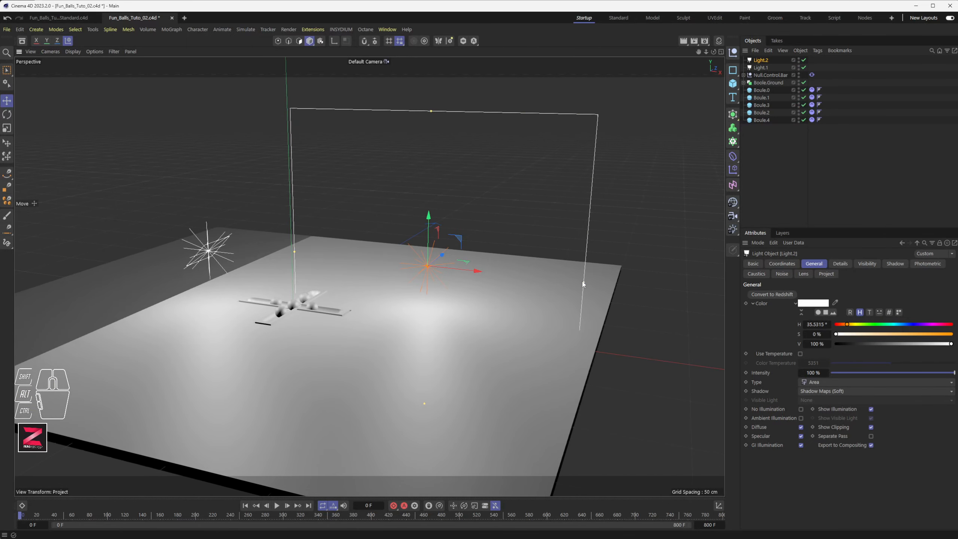
pyautogui.moveTo(583, 282); pyautogui.dragTo(448, 268)
pyautogui.moveTo(431, 109); pyautogui.dragTo(434, 241)
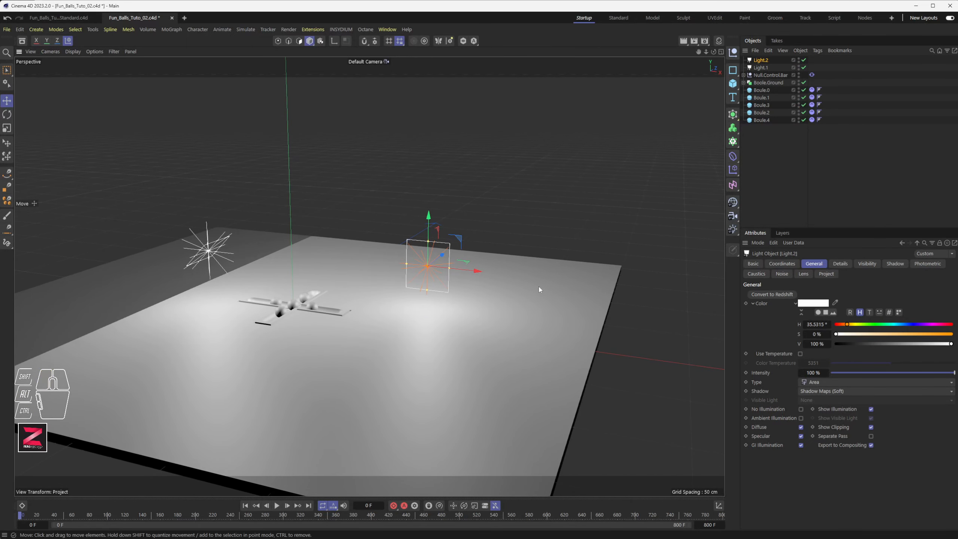
# Enable Z Direction Only for Light.2 and rotate it around the vertical axis with snapping so it shines toward the track
pyautogui.click(840, 263)
pyautogui.click(856, 500)
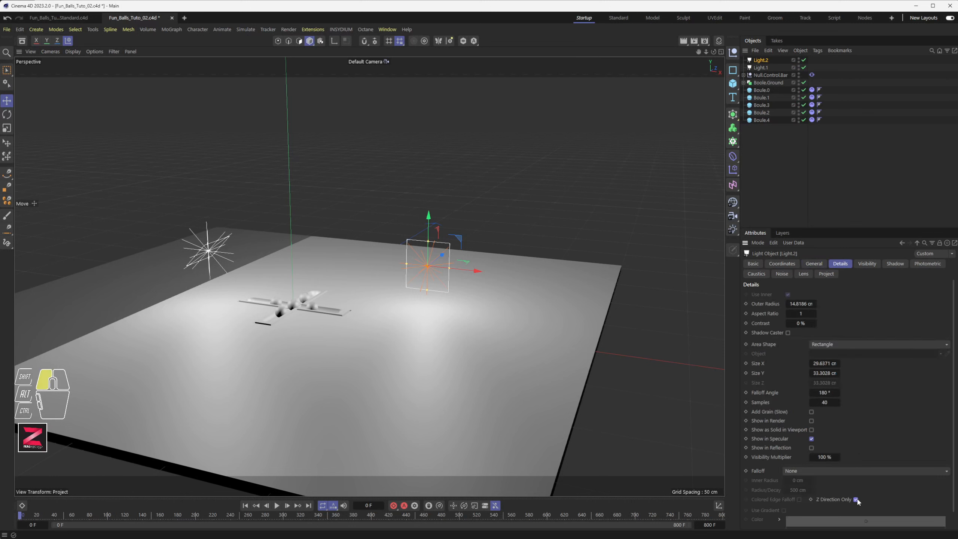
pyautogui.press('r')
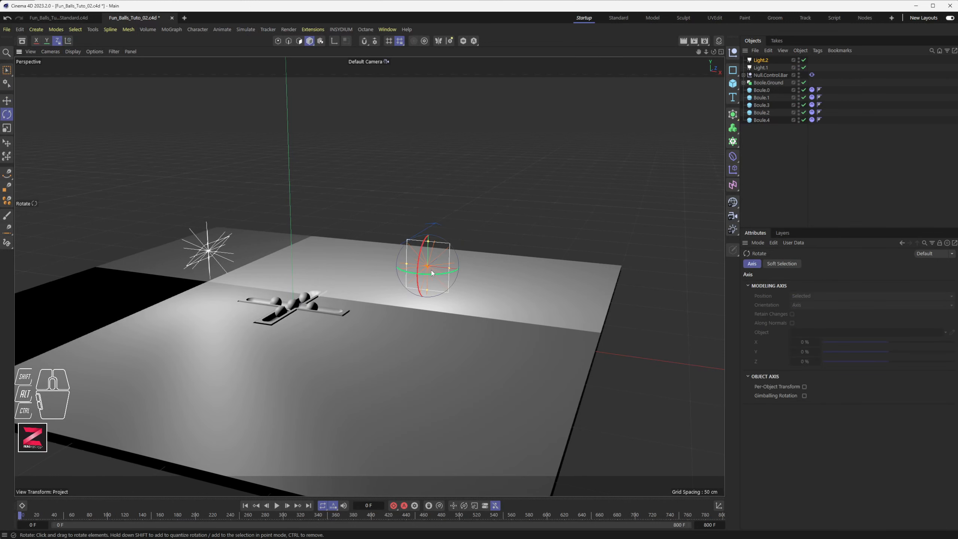
pyautogui.keyDown('shift'); pyautogui.moveTo(426, 276); pyautogui.dragTo(468, 268); pyautogui.keyUp('shift')
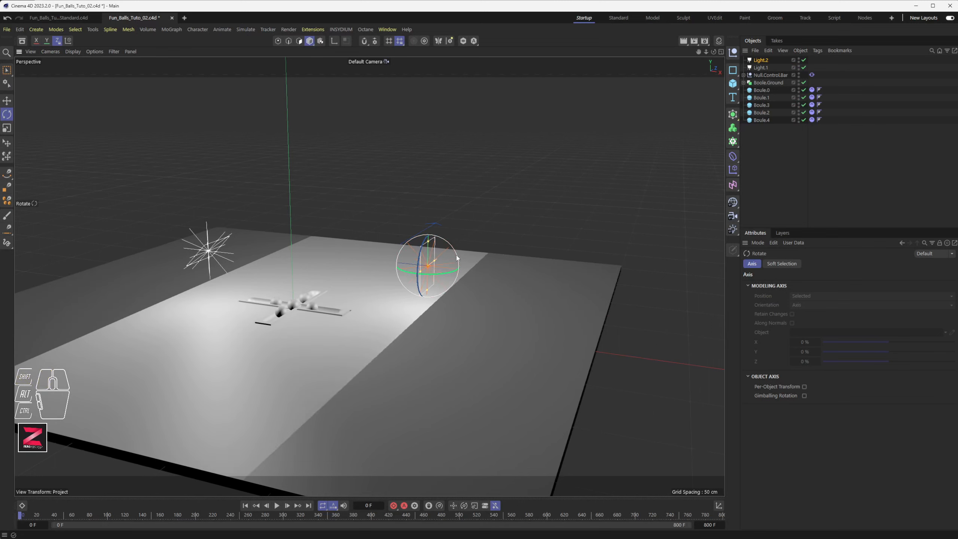
# Move Light.2 farther from the track, and shift Light.1 farther away on the opposite side
pyautogui.press('e')
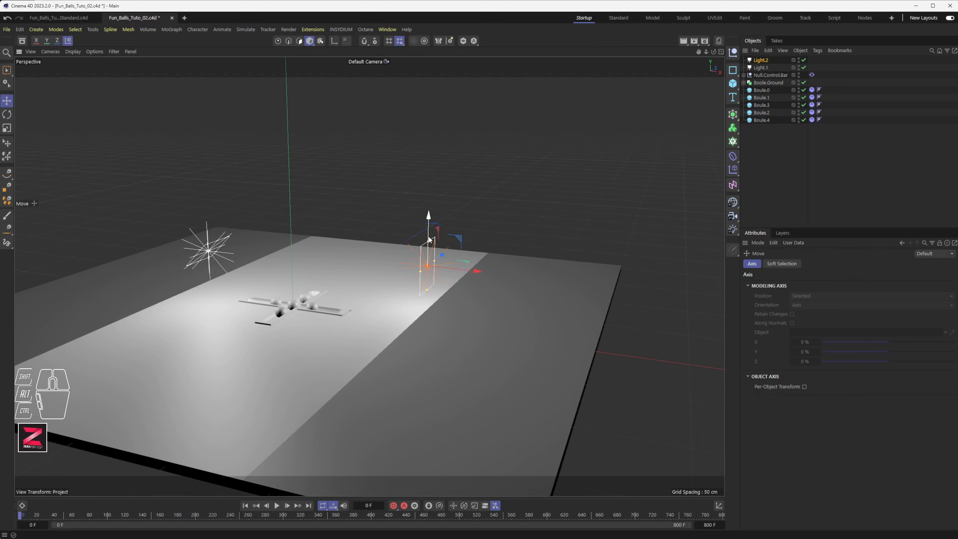
pyautogui.moveTo(429, 239); pyautogui.dragTo(498, 291)
pyautogui.press('alt')
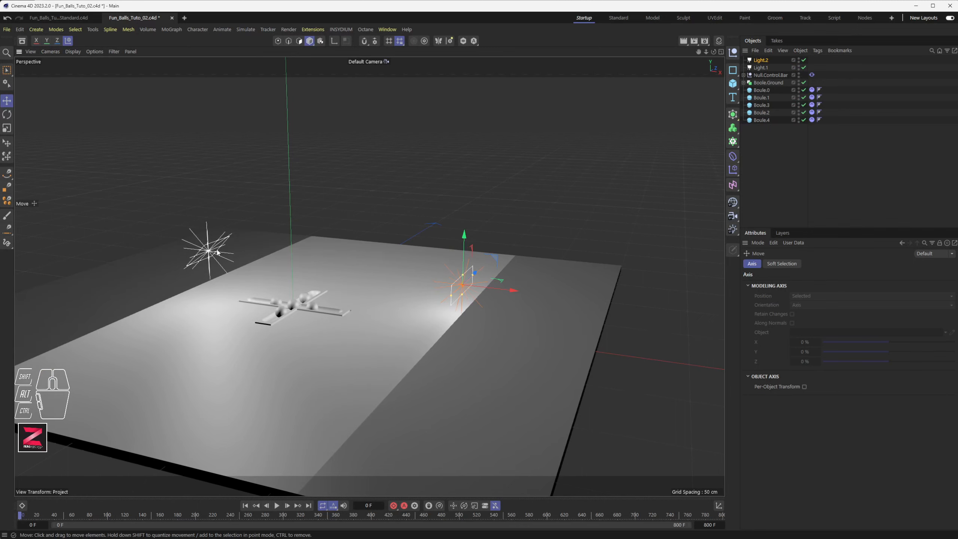
pyautogui.click(207, 253)
pyautogui.click(206, 254)
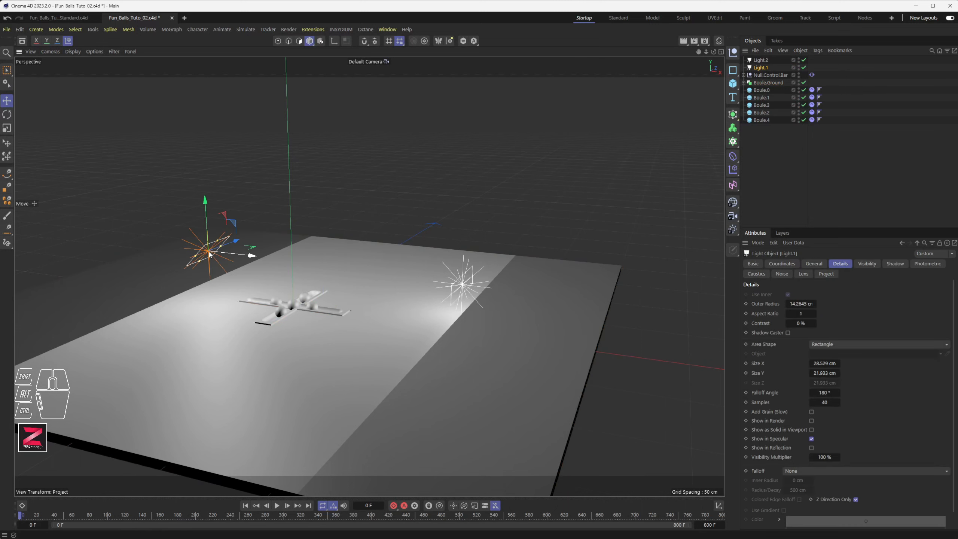
pyautogui.moveTo(208, 254); pyautogui.dragTo(174, 245)
# Render the view of the track to examine the combined lighting of both area lights
pyautogui.scroll(3, 302, 310)
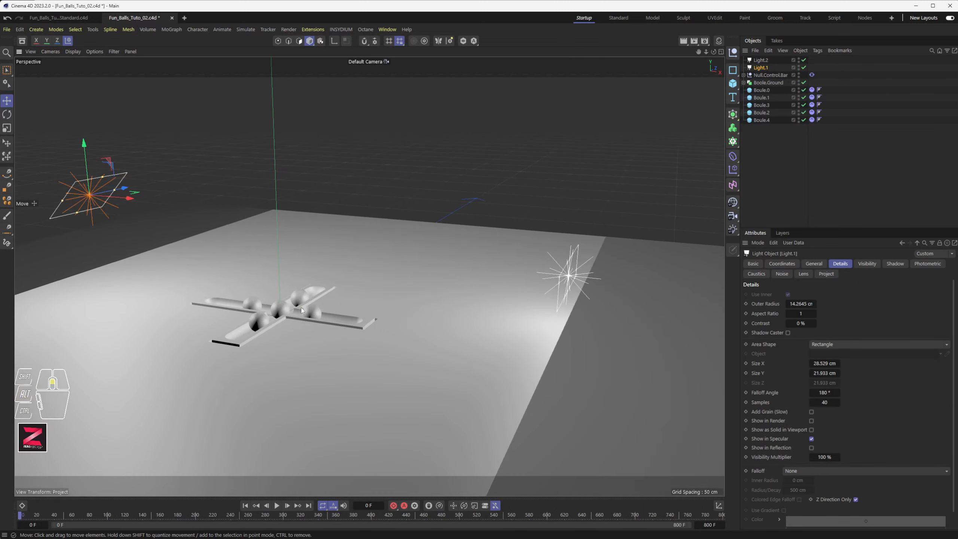
pyautogui.scroll(6, 306, 325)
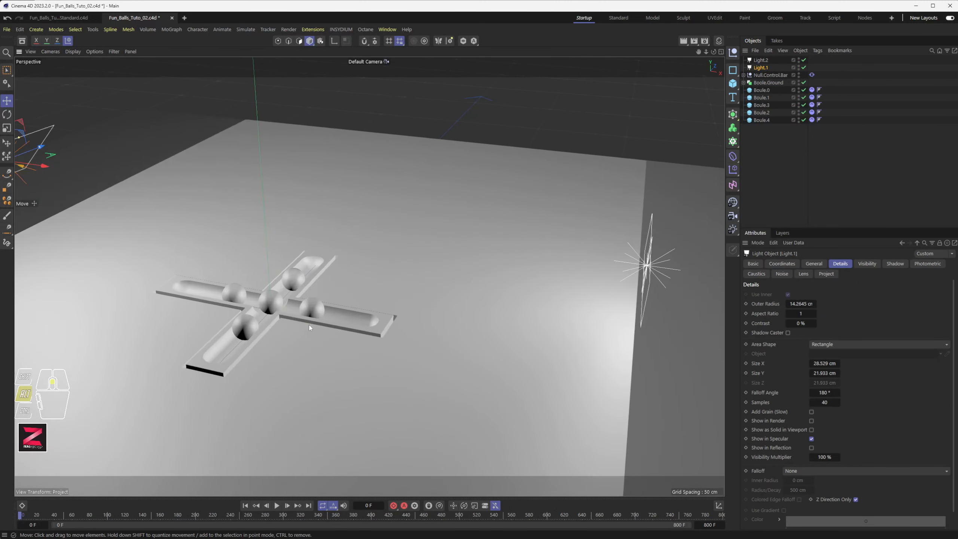
pyautogui.keyDown('alt'); pyautogui.moveTo(308, 325); pyautogui.dragTo(457, 288, button='middle'); pyautogui.keyUp('alt')
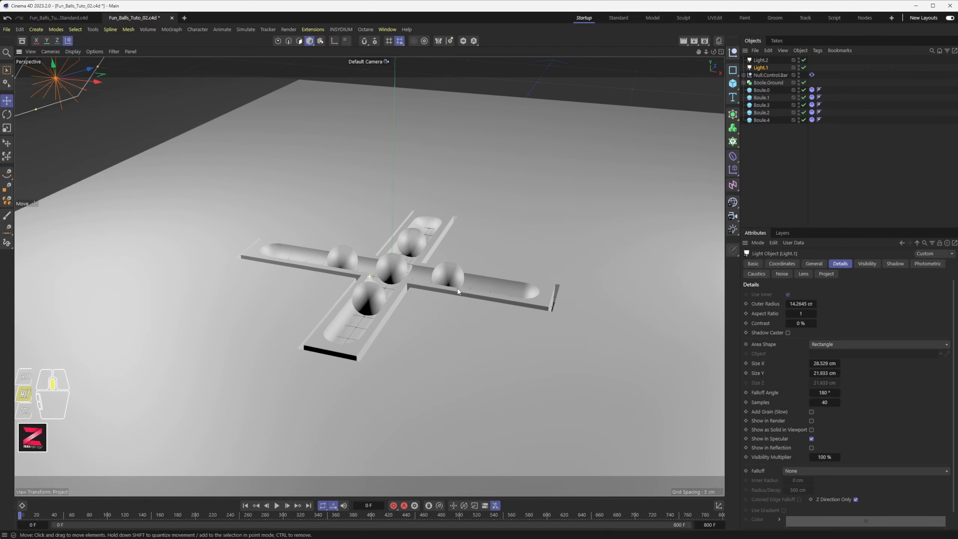
pyautogui.scroll(5, 440, 295)
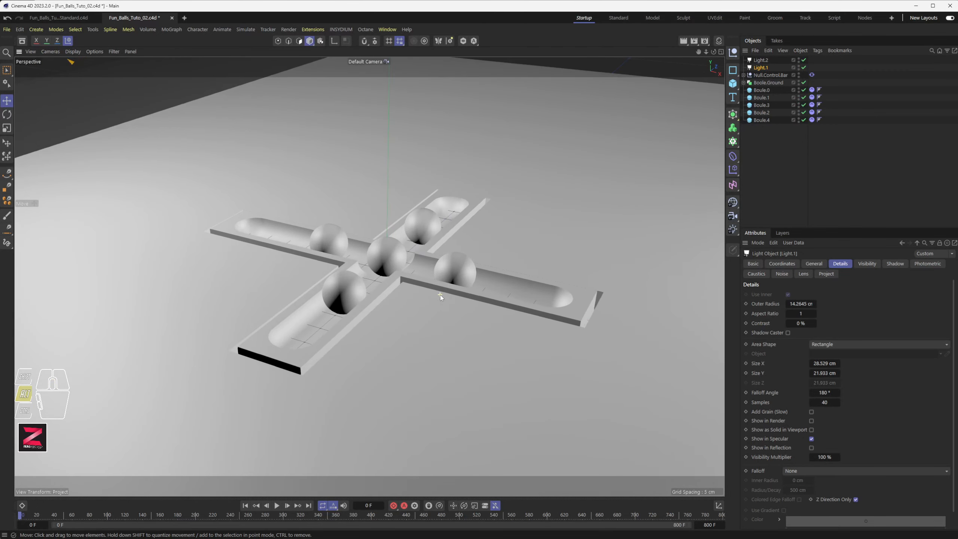
pyautogui.click(683, 41)
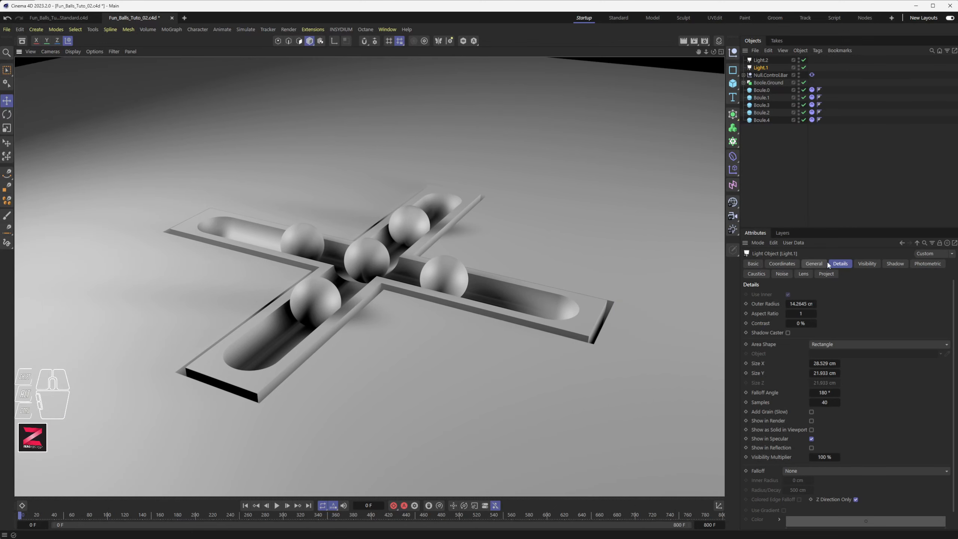
# Inspect the shadow type options of Light.2
pyautogui.click(761, 60)
pyautogui.click(894, 264)
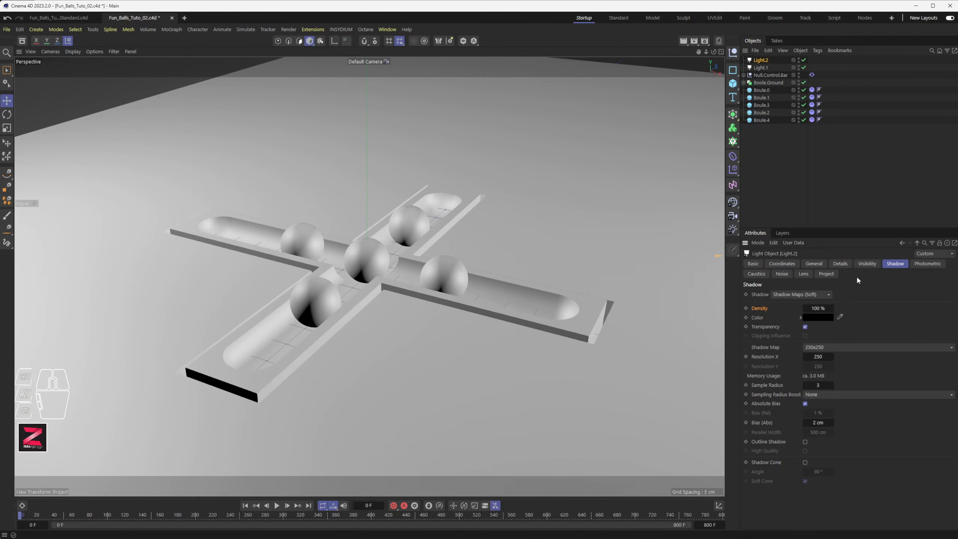
pyautogui.click(803, 295)
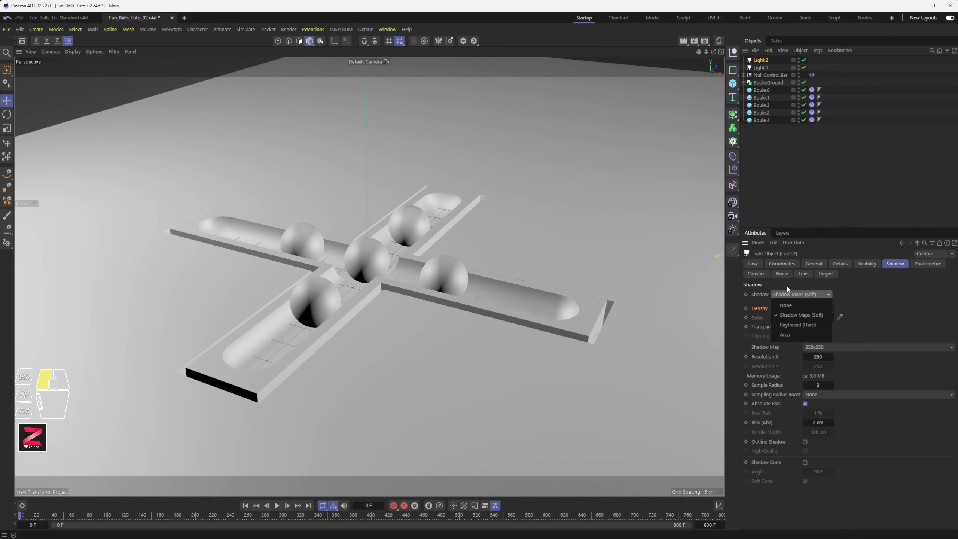
pyautogui.click(781, 76)
# Set Light.1's shadow type to Area
pyautogui.click(760, 68)
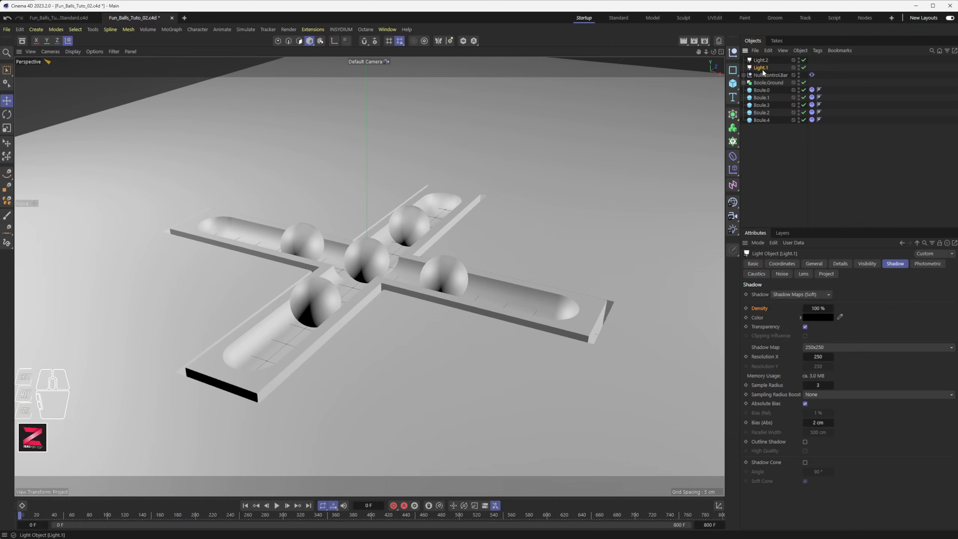
pyautogui.click(788, 294)
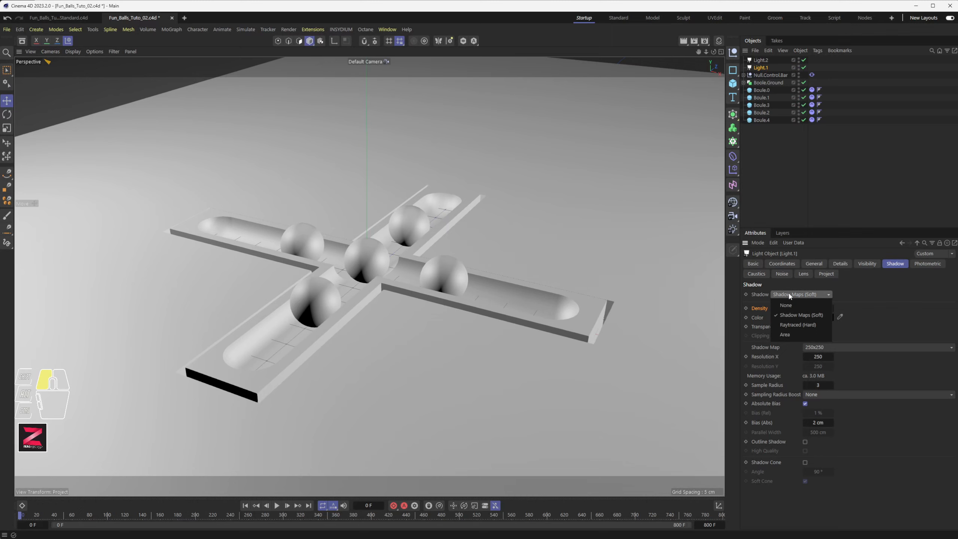
pyautogui.click(786, 335)
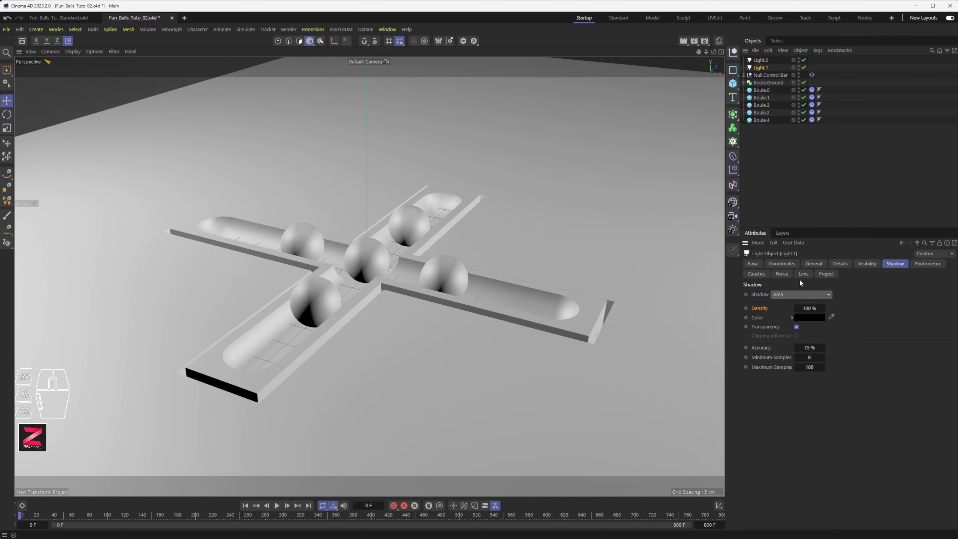
# Disable Light.2 and render the view to check the area shadows cast by Light.1 alone
pyautogui.click(803, 59)
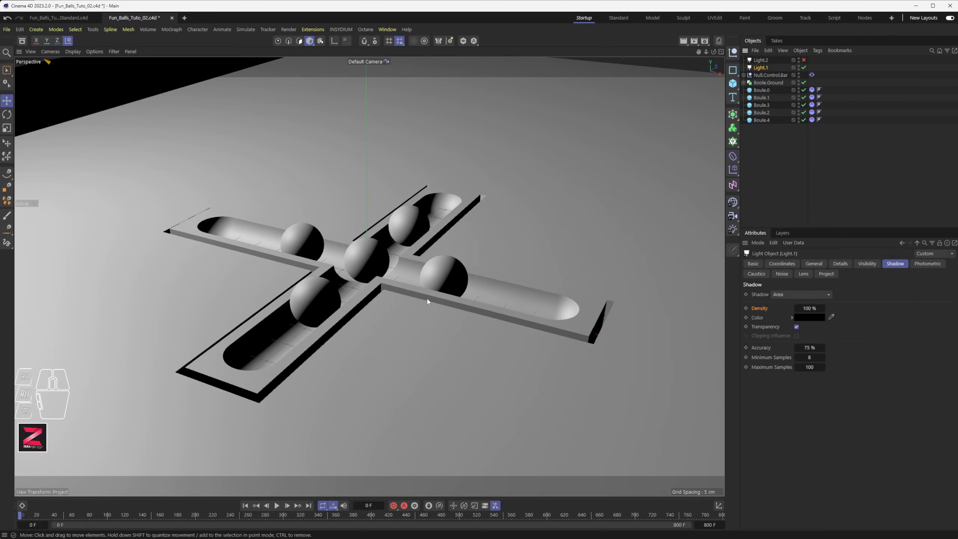
pyautogui.scroll(-6, 422, 304)
pyautogui.scroll(1, 422, 304)
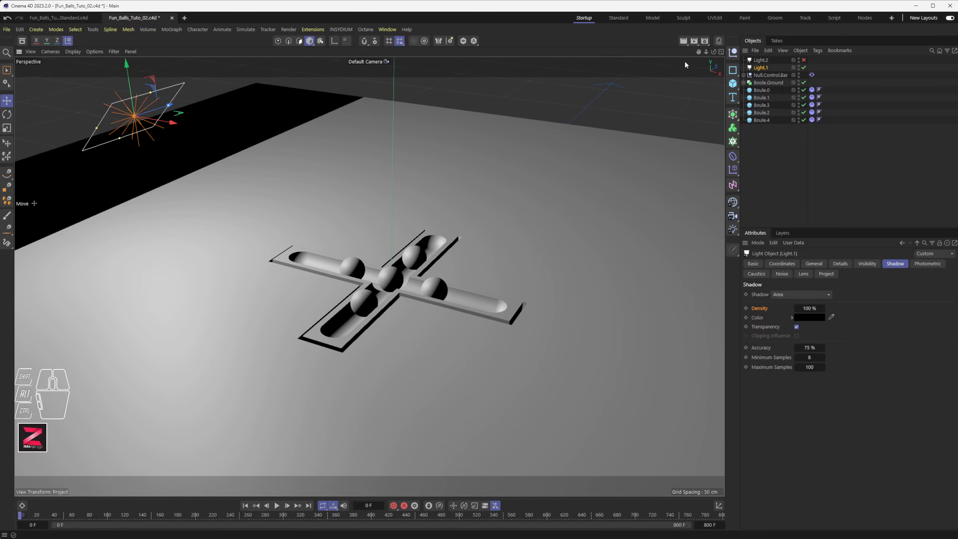
pyautogui.click(683, 41)
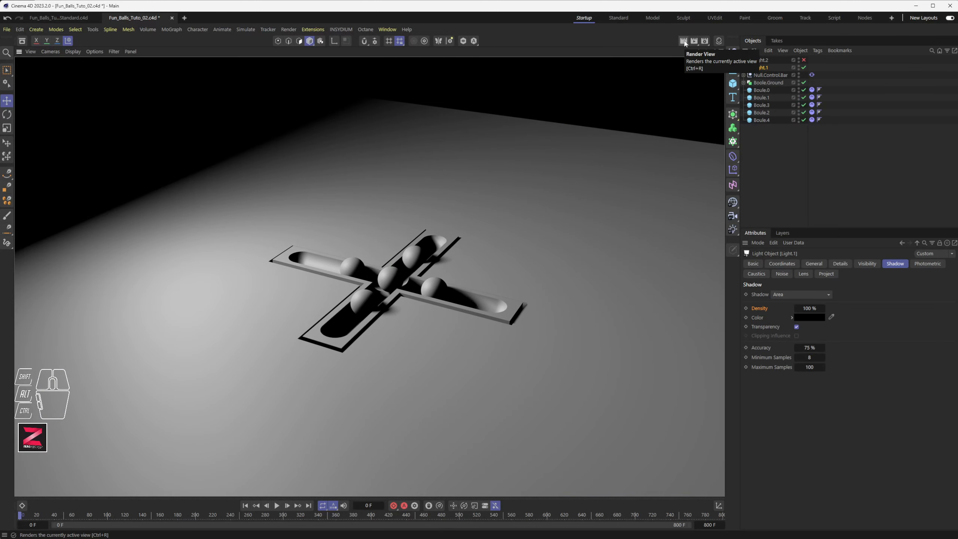
# Render the track close up and again from a lower angle to examine the area shadows
pyautogui.scroll(5, 455, 308)
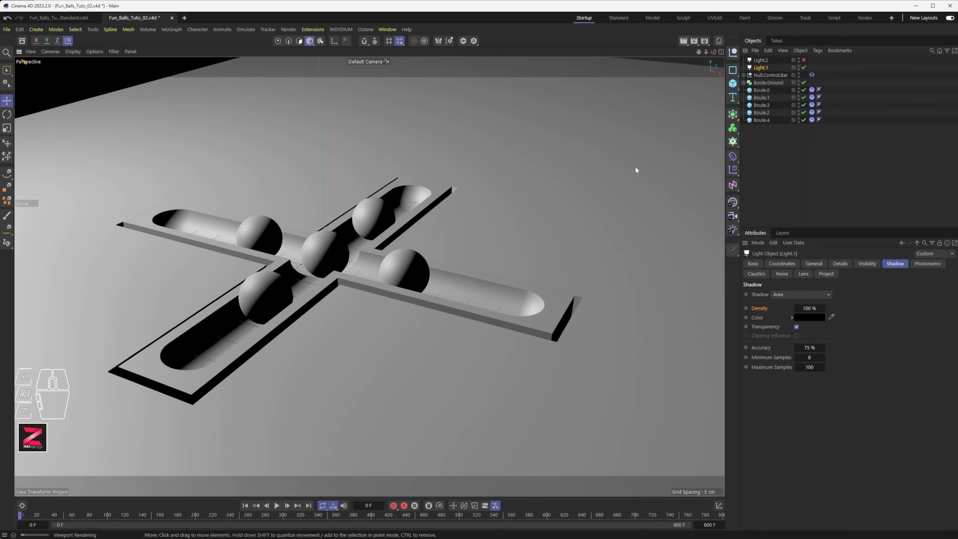
pyautogui.hotkey('ctrl', 'r')
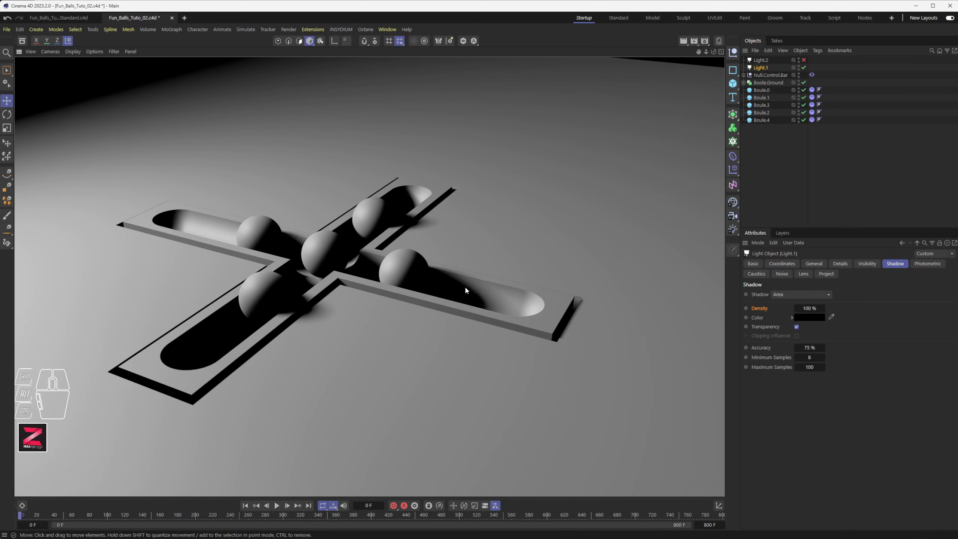
pyautogui.scroll(-6, 472, 293)
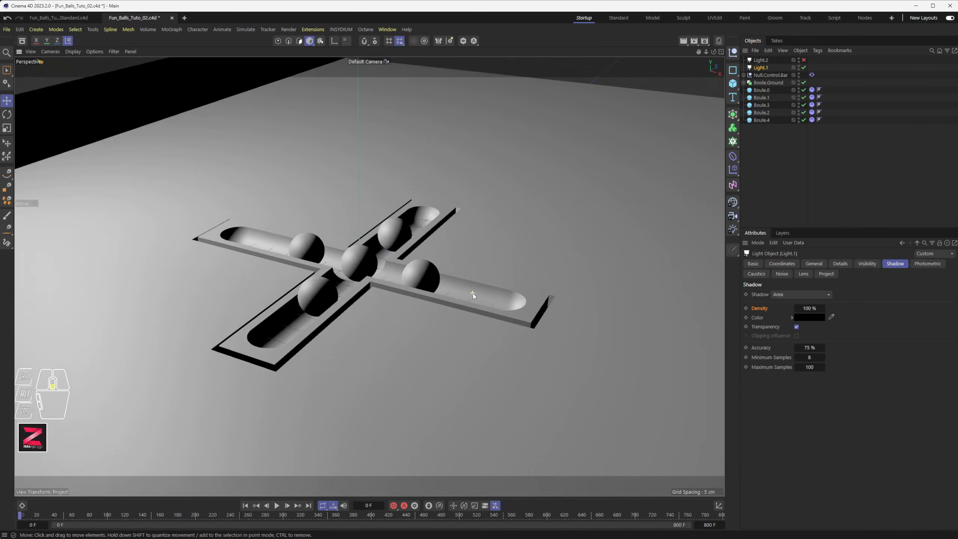
pyautogui.keyDown('alt'); pyautogui.moveTo(473, 294); pyautogui.dragTo(467, 265); pyautogui.keyUp('alt')
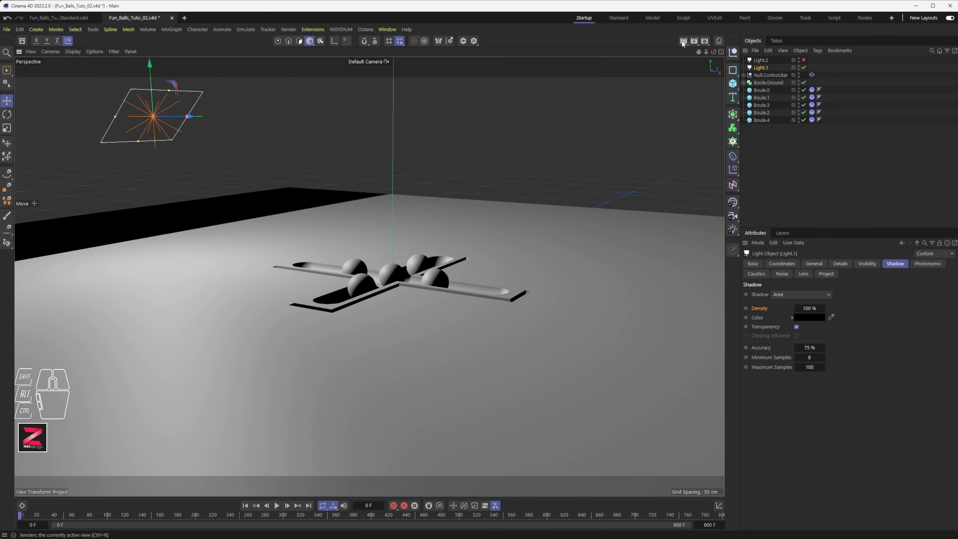
pyautogui.hotkey('ctrl', 'r')
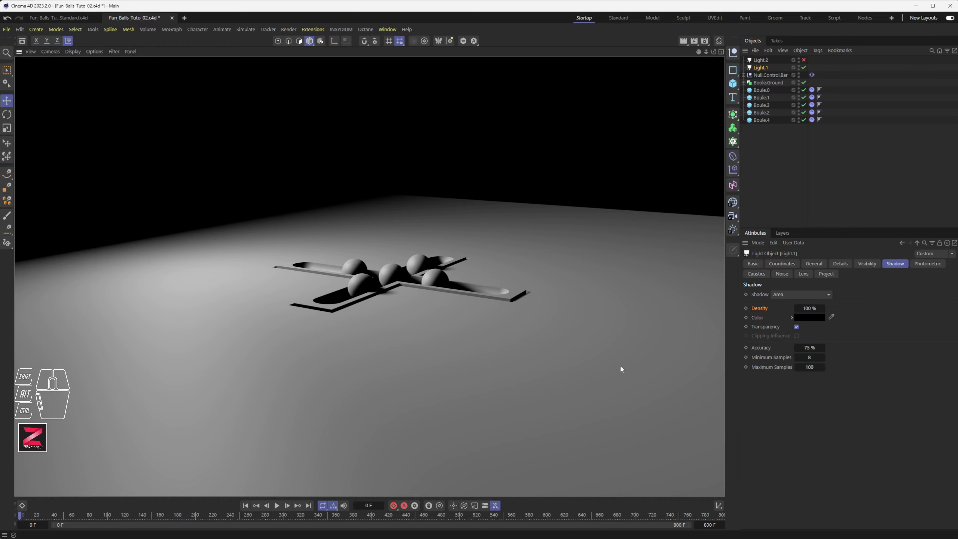
pyautogui.keyDown('alt'); pyautogui.moveTo(620, 364); pyautogui.dragTo(403, 317); pyautogui.keyUp('alt')
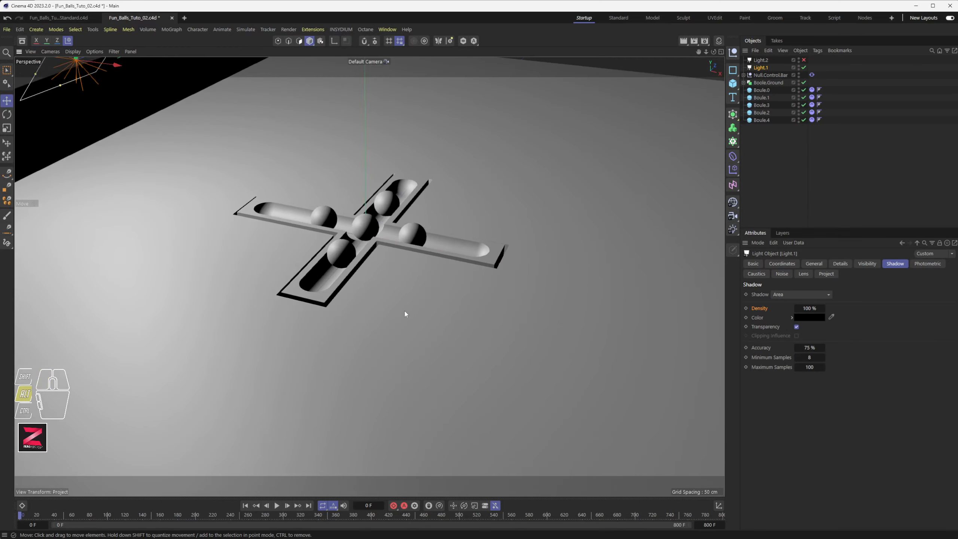
# Enable Light.2 again, set its shadow type to Area, and render the view with both lights
pyautogui.click(804, 60)
pyautogui.click(760, 59)
pyautogui.click(797, 297)
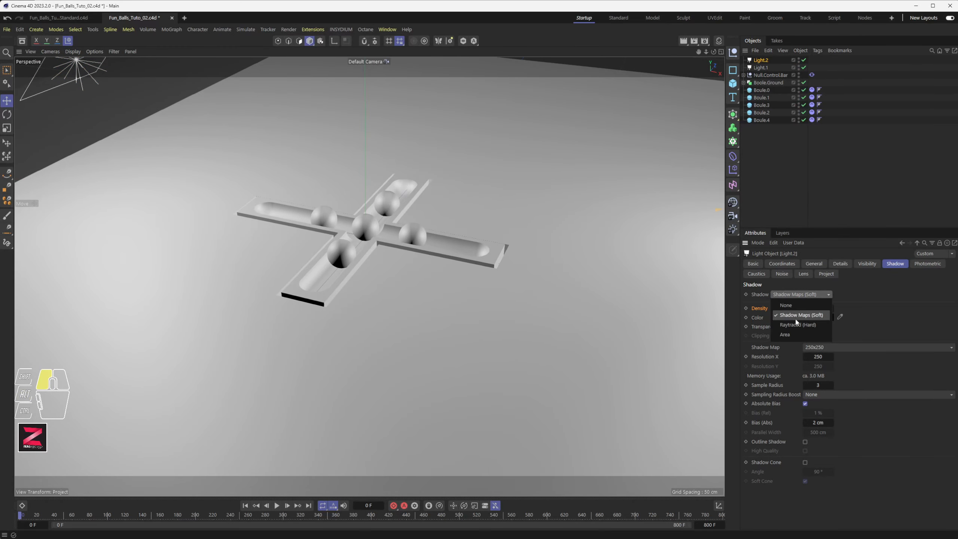
pyautogui.click(790, 334)
pyautogui.click(683, 41)
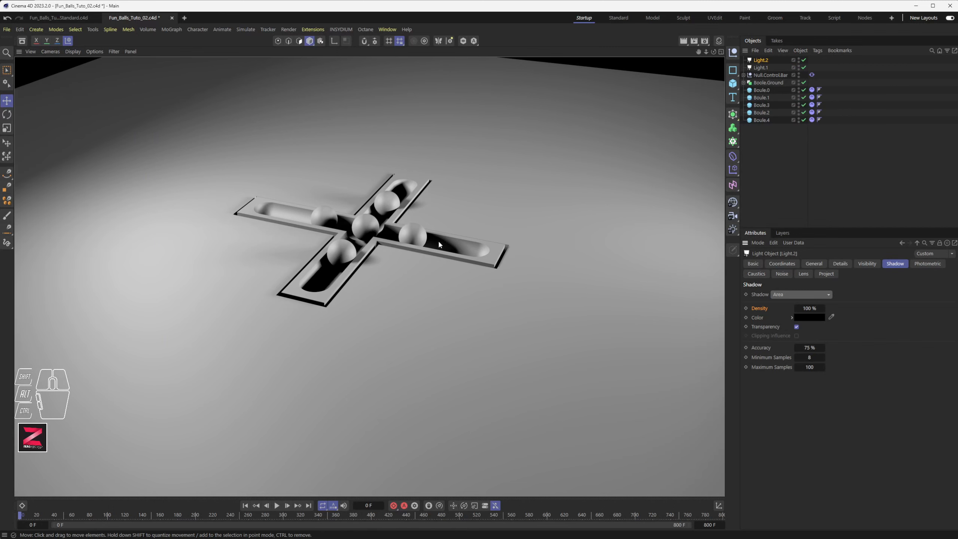
# Set the shadow type of Light.1 and Light.2 together to Raytraced (Hard) and render the track close up
pyautogui.scroll(8, 439, 242)
pyautogui.scroll(1, 489, 254)
pyautogui.keyDown('alt'); pyautogui.moveTo(490, 254); pyautogui.dragTo(517, 256, button='middle'); pyautogui.keyUp('alt')
pyautogui.keyDown('shift'); pyautogui.click(761, 68); pyautogui.keyUp('shift')
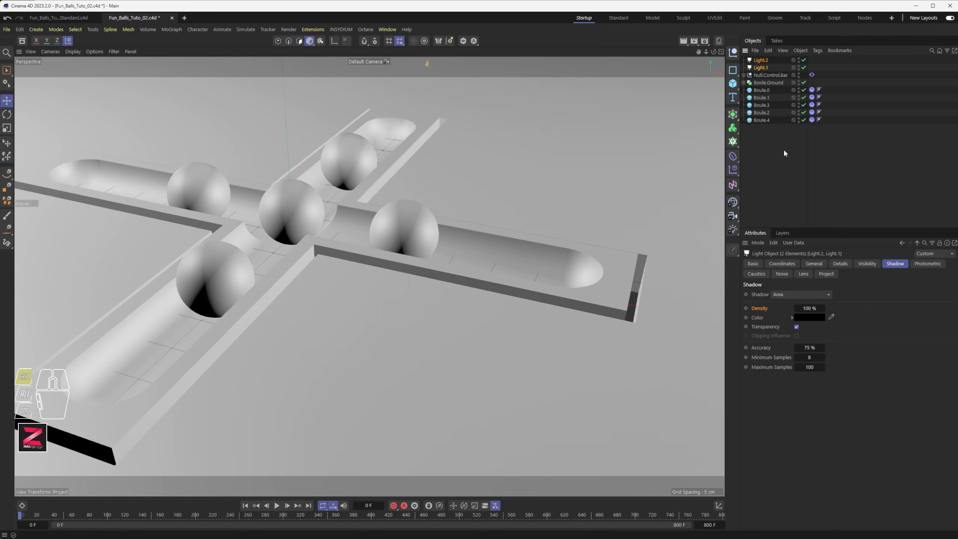
pyautogui.click(782, 294)
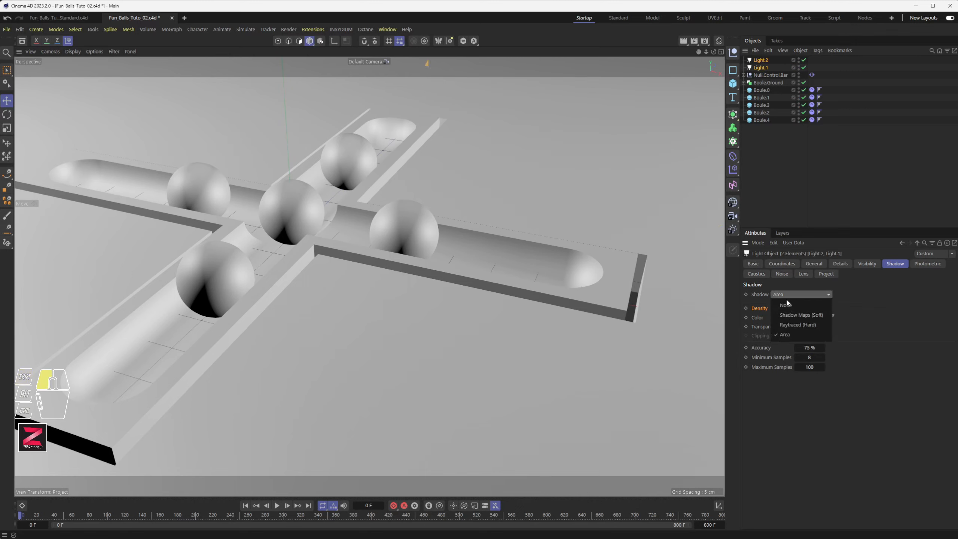
pyautogui.click(795, 325)
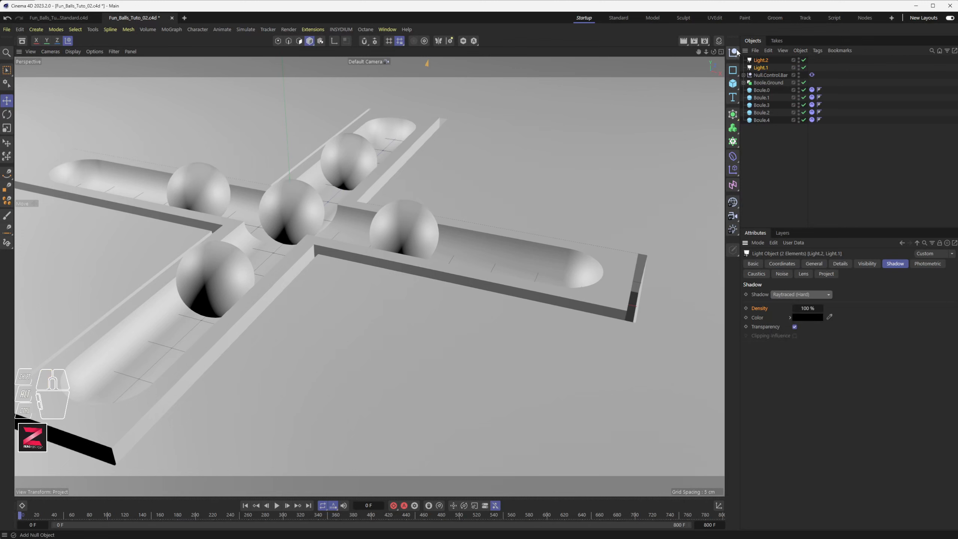
pyautogui.click(684, 41)
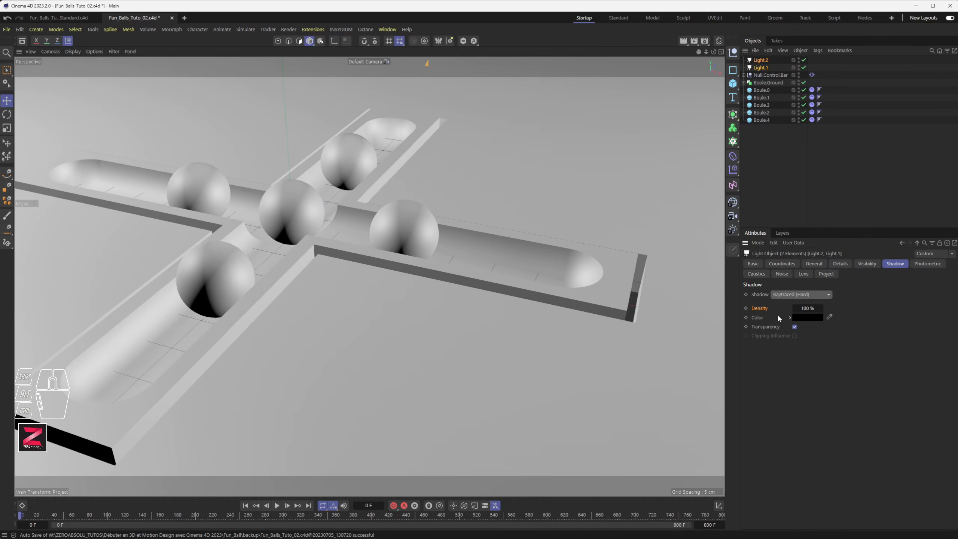
# Switch both lights to Shadow Maps (Soft) and render the close-up for comparison
pyautogui.click(800, 294)
pyautogui.click(796, 310)
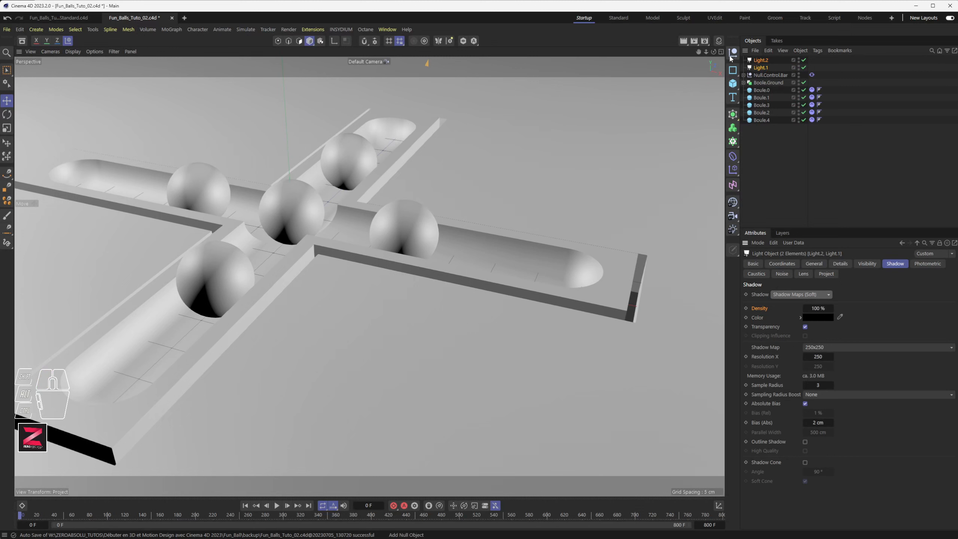
pyautogui.click(687, 42)
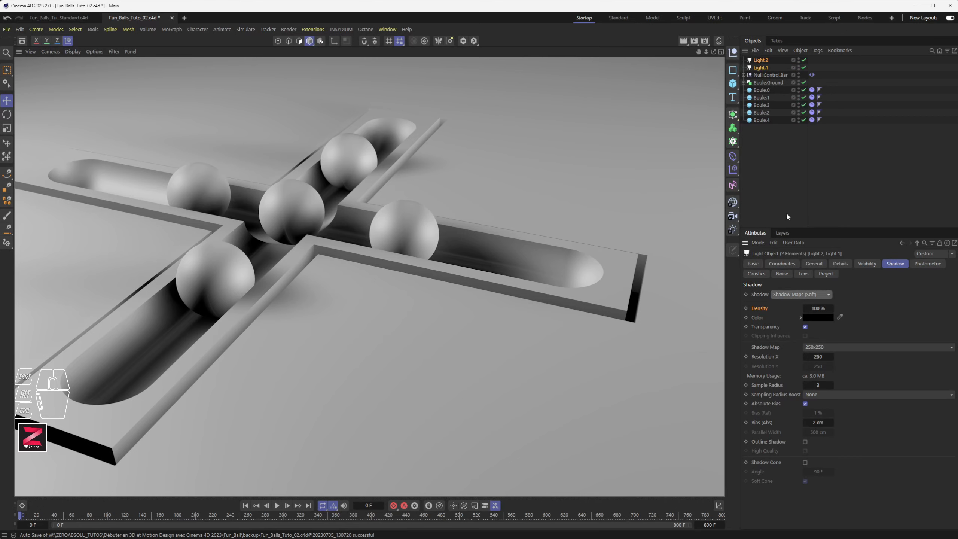
# Return both lights to the Area shadow type and deselect them
pyautogui.click(792, 295)
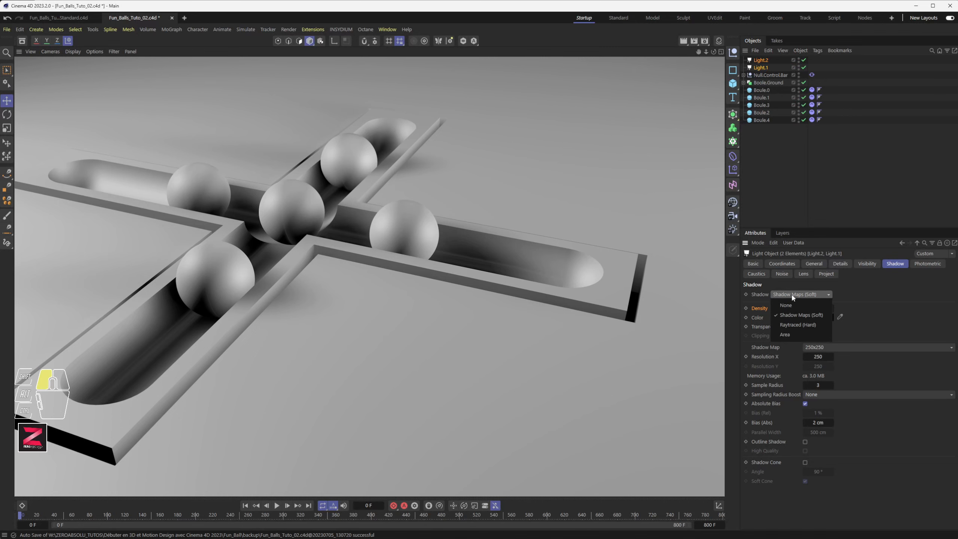
pyautogui.click(789, 335)
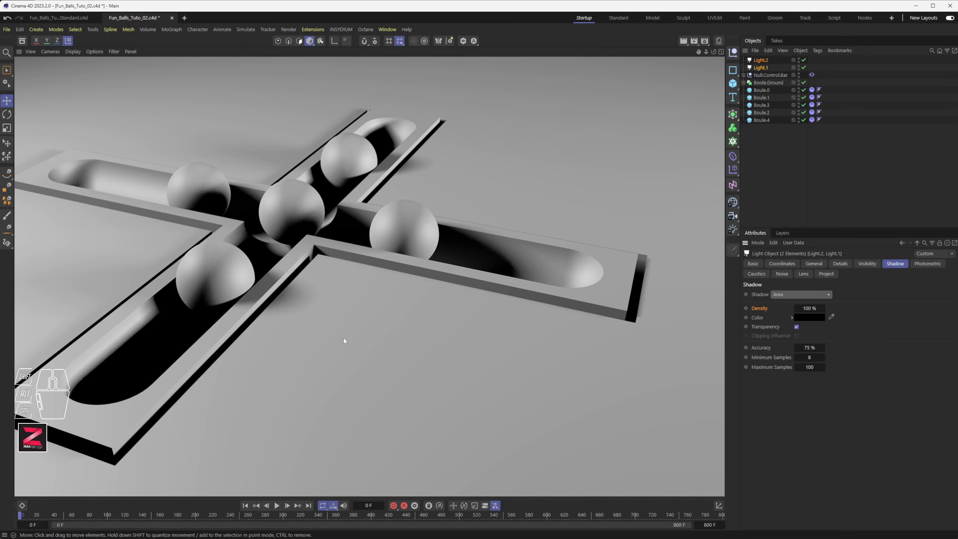
pyautogui.scroll(-6, 419, 358)
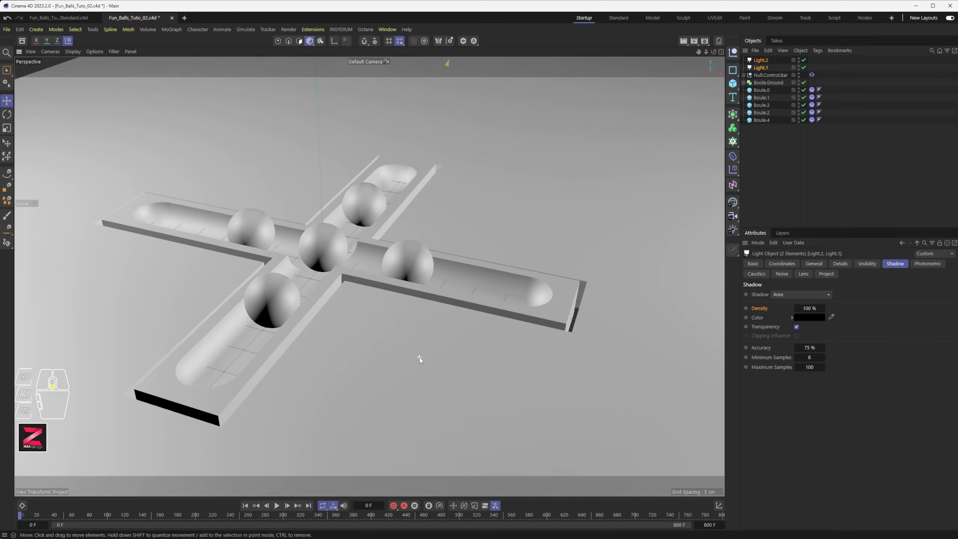
pyautogui.keyDown('alt'); pyautogui.moveTo(419, 358); pyautogui.dragTo(419, 330); pyautogui.keyUp('alt')
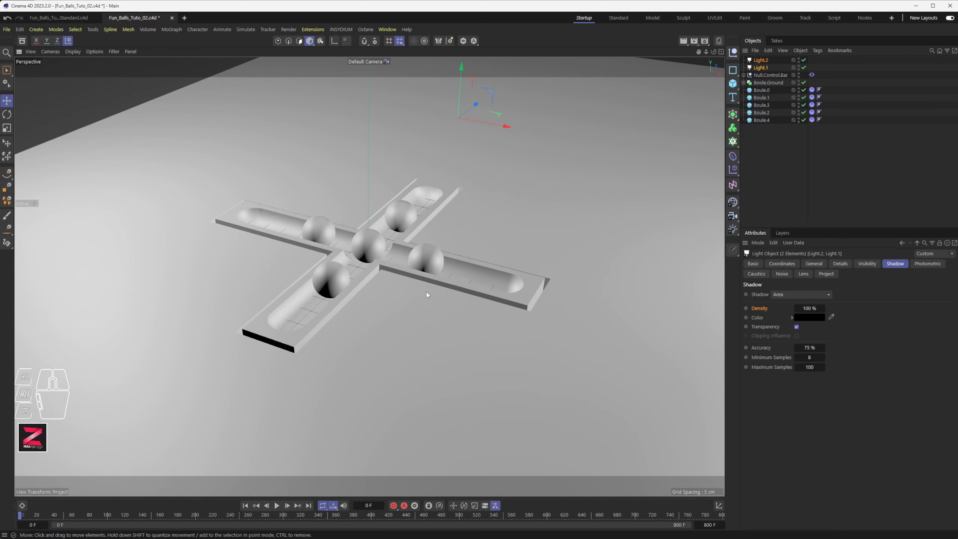
pyautogui.click(822, 196)
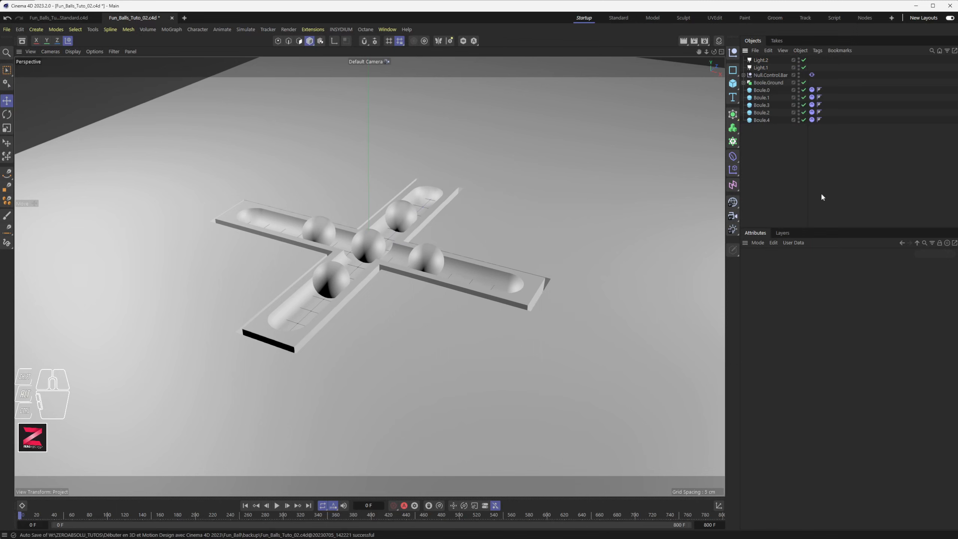
# Select Boole.Ground, open the Asset Browser, and dock it as a narrower panel beside the viewport
pyautogui.click(262, 168)
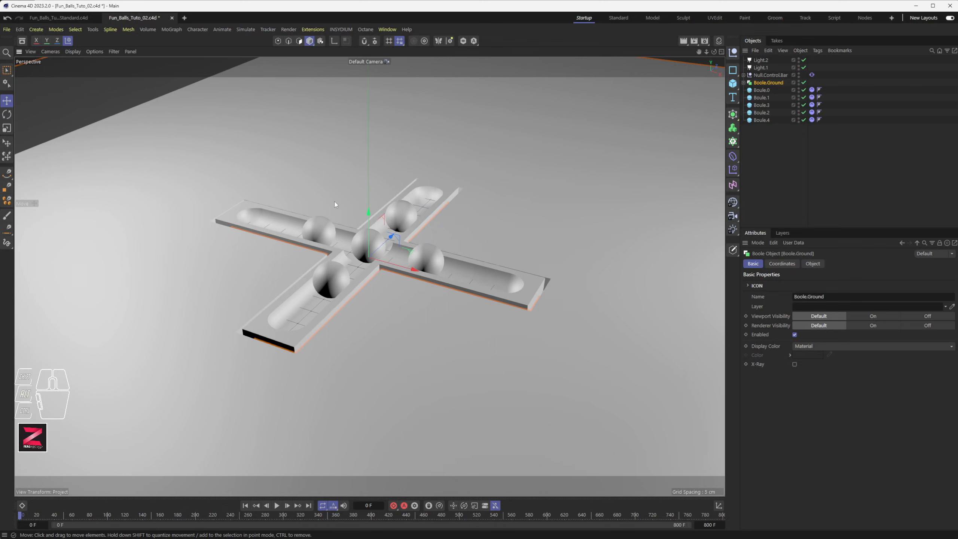
pyautogui.click(388, 30)
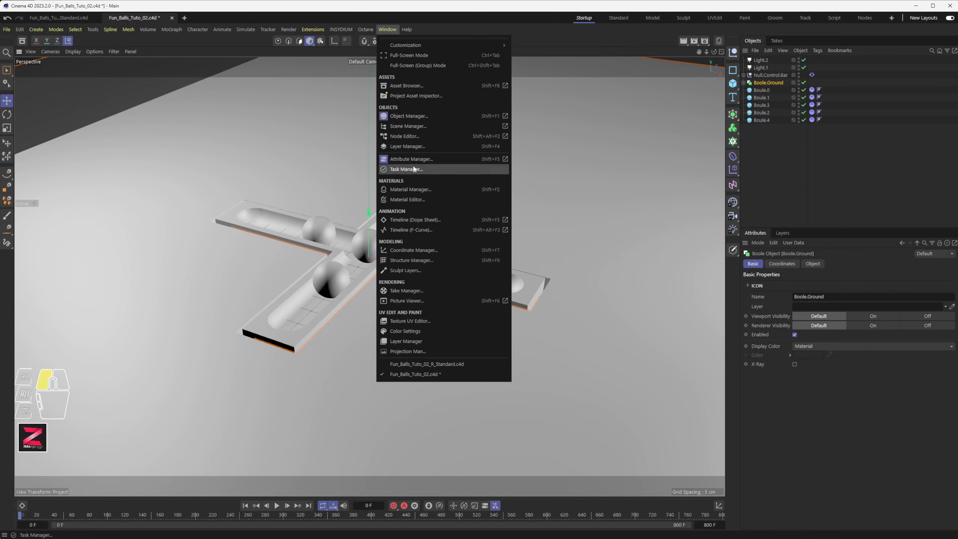
pyautogui.click(407, 87)
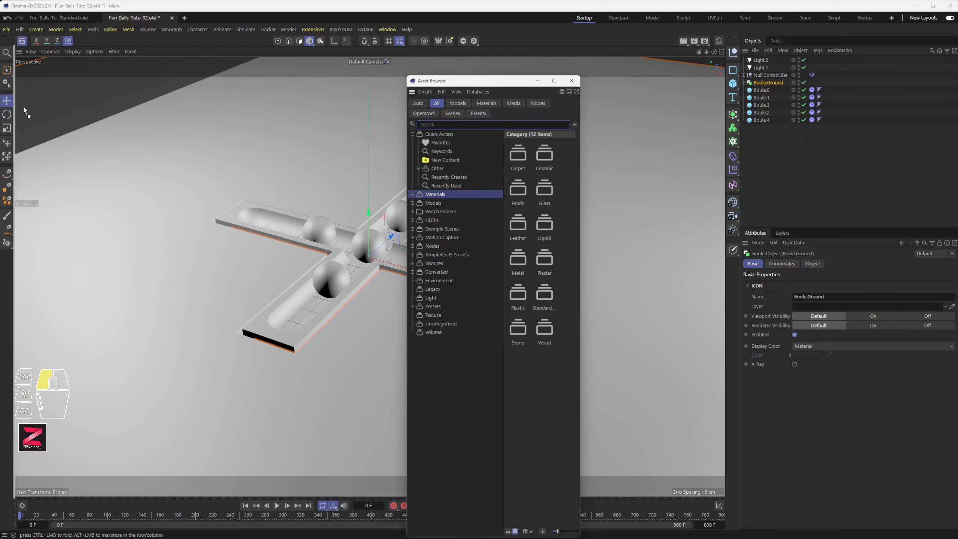
pyautogui.moveTo(30, 108); pyautogui.dragTo(30, 108)
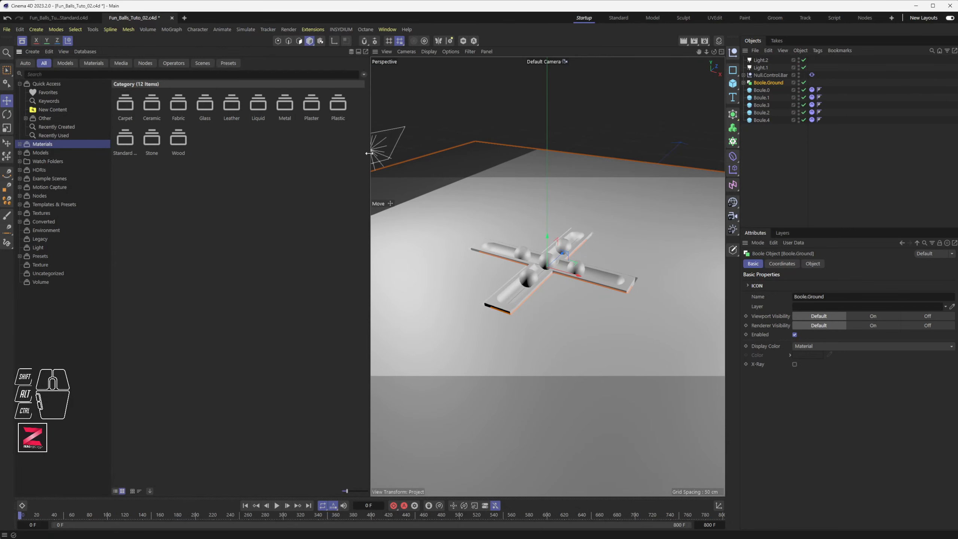
pyautogui.moveTo(369, 156); pyautogui.dragTo(284, 153)
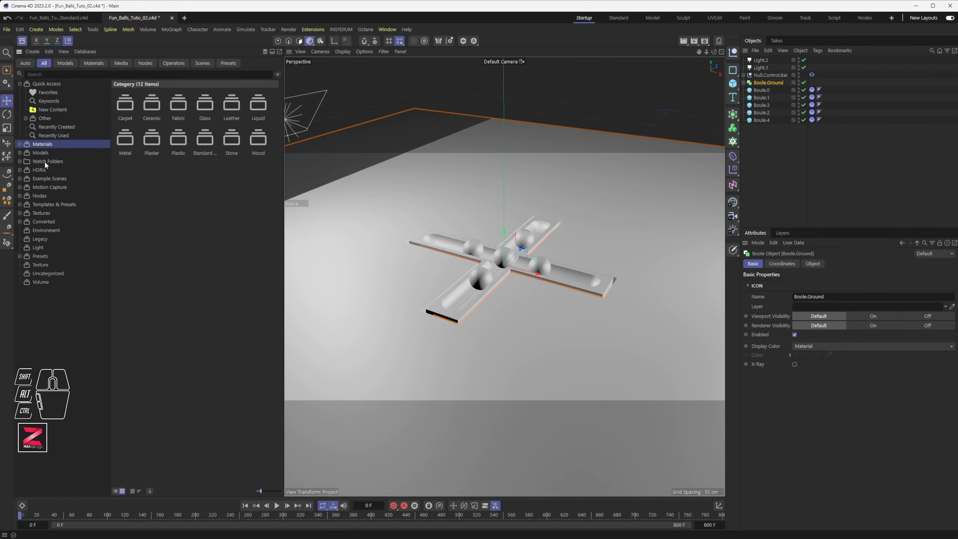
# Apply the Bamboo Scratched material from the Standard & Physical Wood category to Boole.Ground and render the view
pyautogui.click(20, 144)
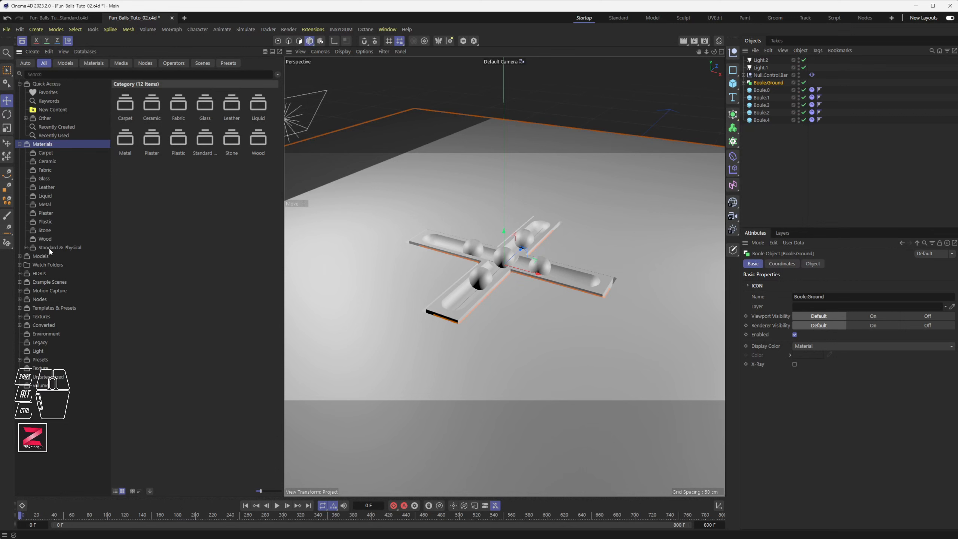
pyautogui.click(44, 153)
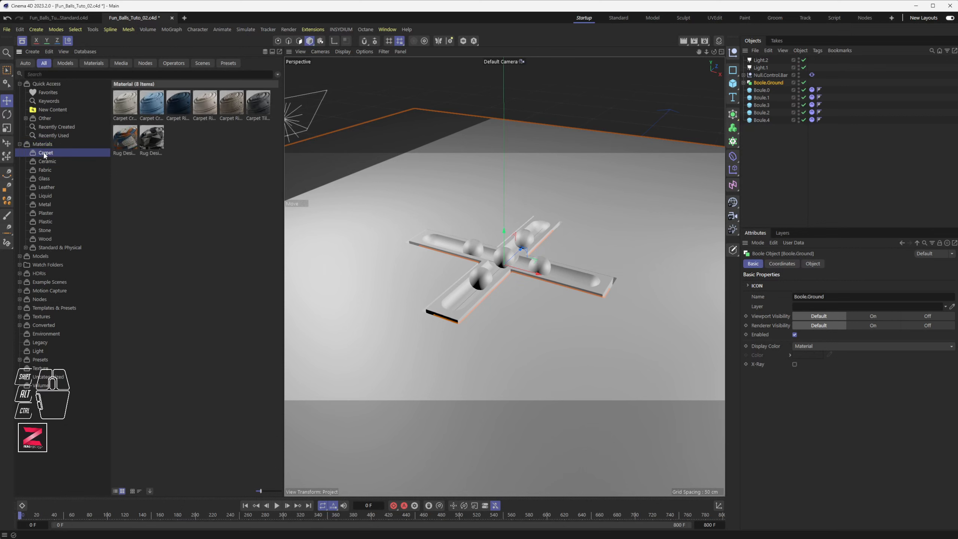
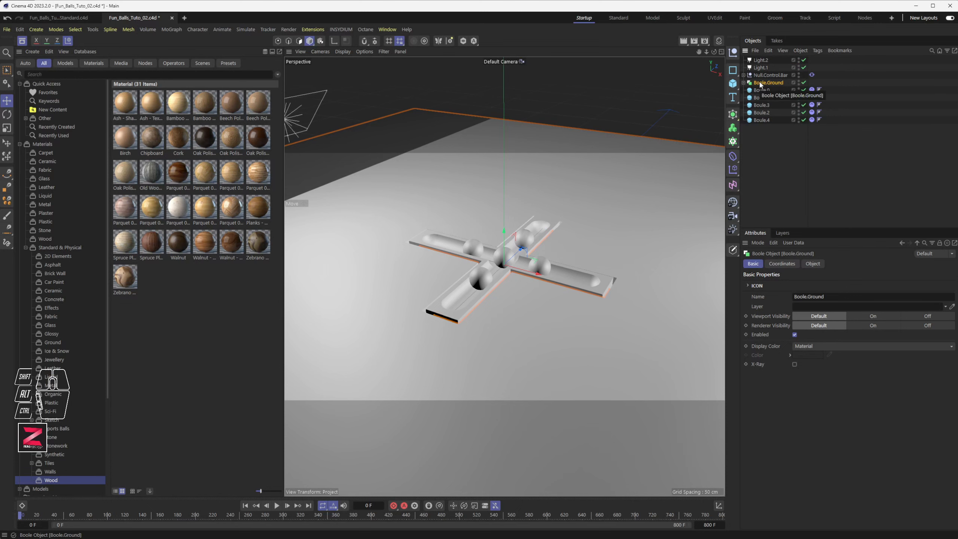
pyautogui.moveTo(505, 243); pyautogui.dragTo(504, 215)
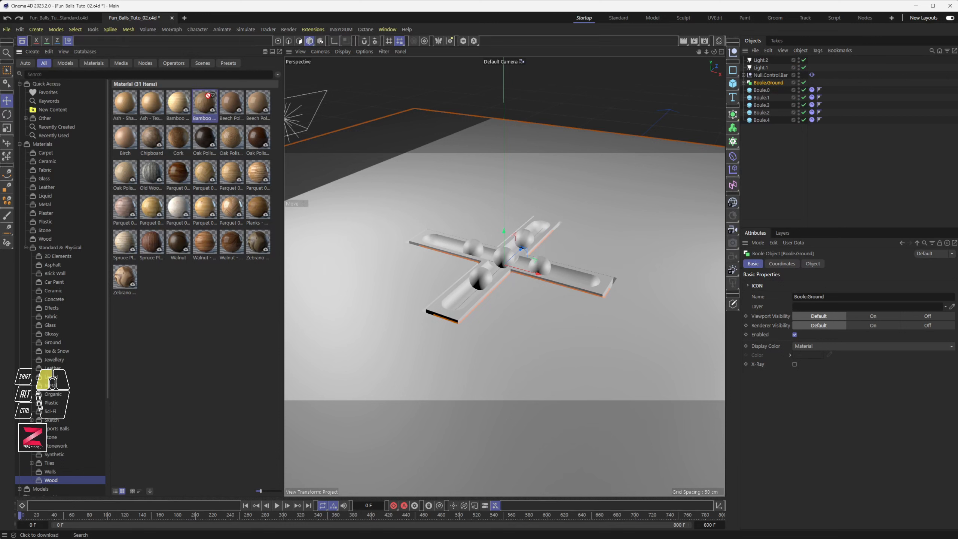
pyautogui.moveTo(203, 106); pyautogui.dragTo(769, 83)
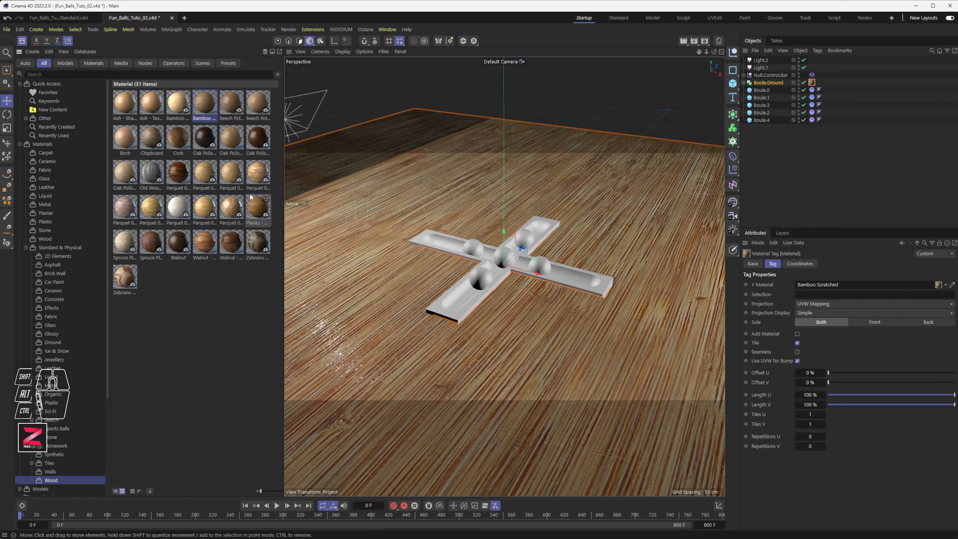
pyautogui.moveTo(283, 201); pyautogui.dragTo(202, 201)
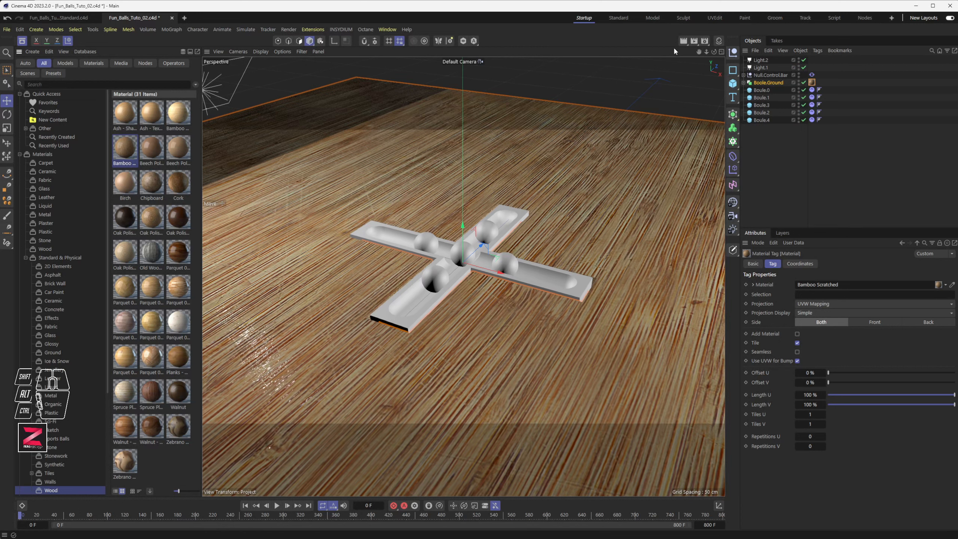
pyautogui.click(683, 41)
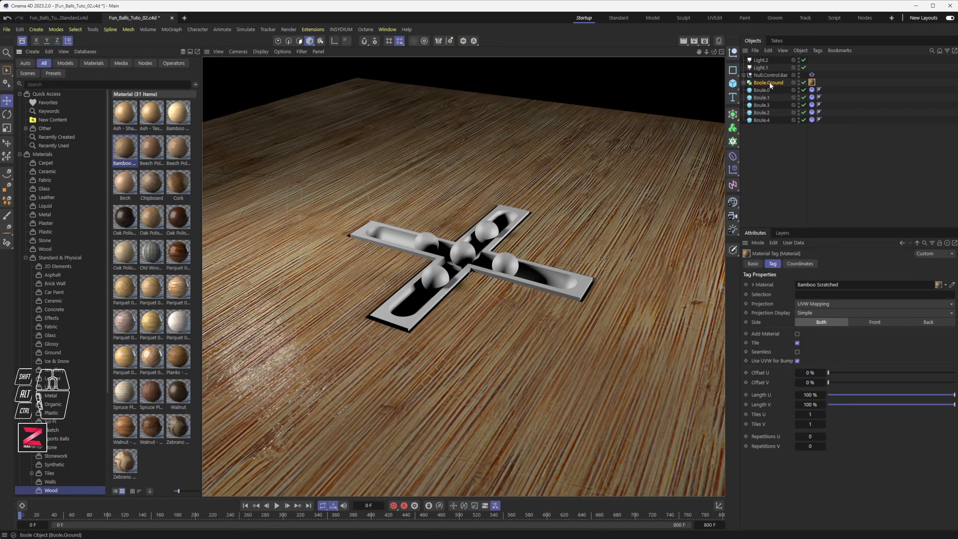
# Open the Texture UV Editor, widen its window, and display the colored UV grid texture behind the ground's UVs
pyautogui.click(387, 30)
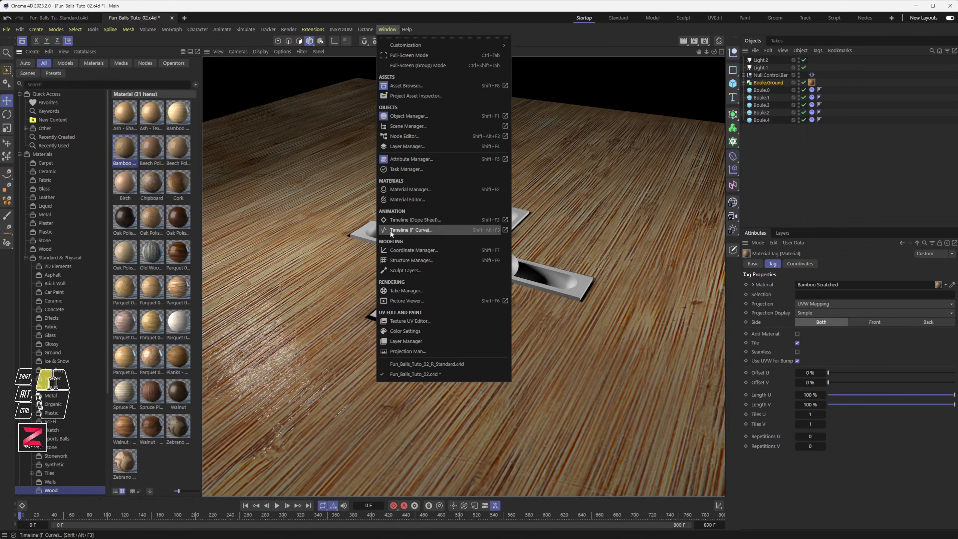
pyautogui.click(403, 320)
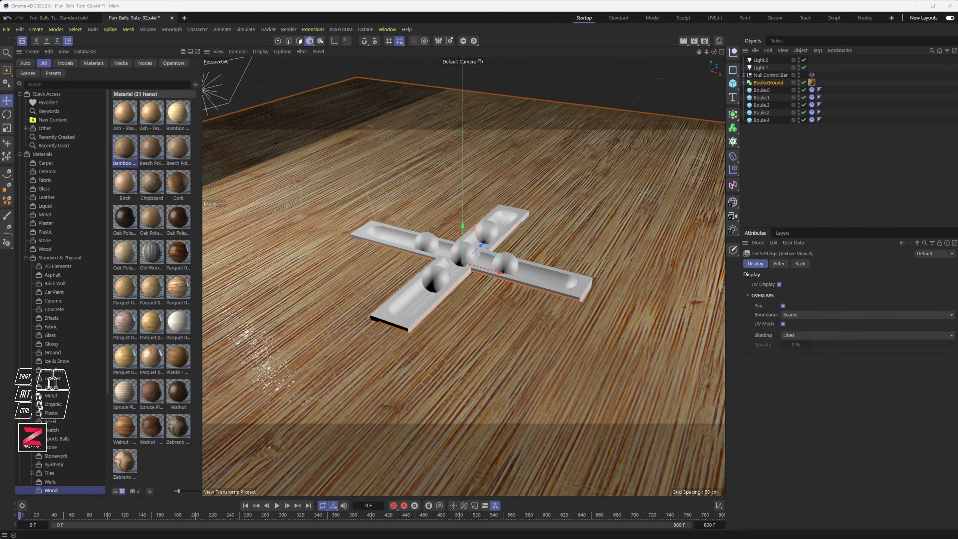
pyautogui.click(209, 114)
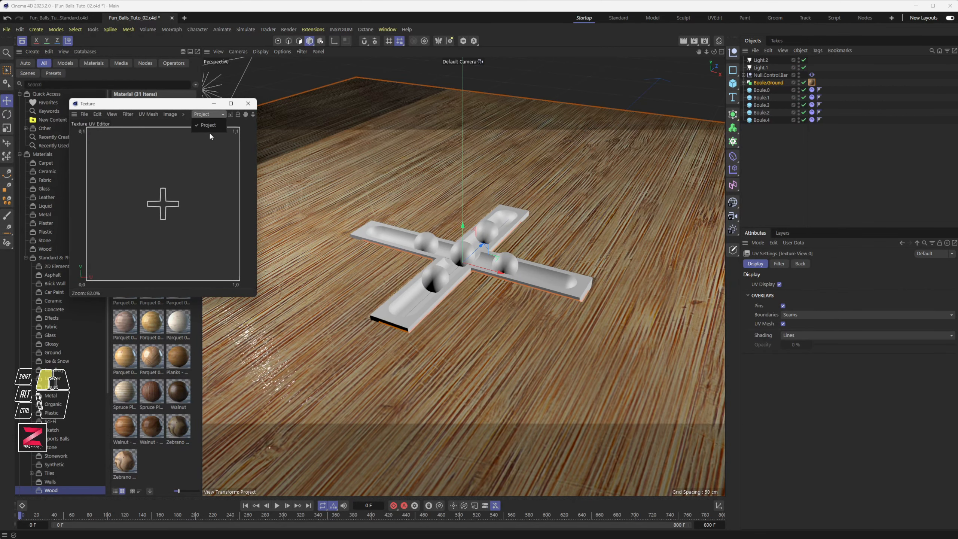
pyautogui.click(241, 171)
pyautogui.moveTo(257, 158); pyautogui.dragTo(377, 157)
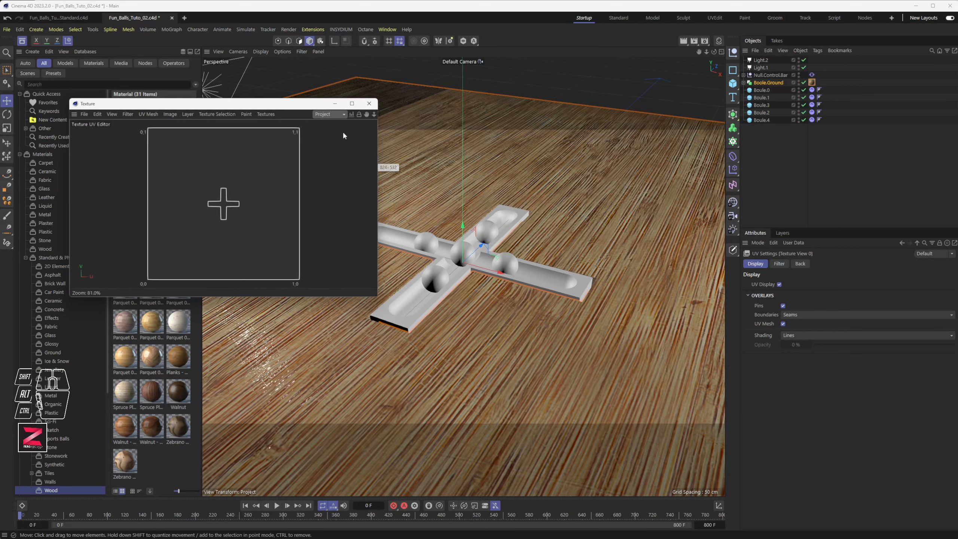
pyautogui.click(266, 114)
pyautogui.click(278, 139)
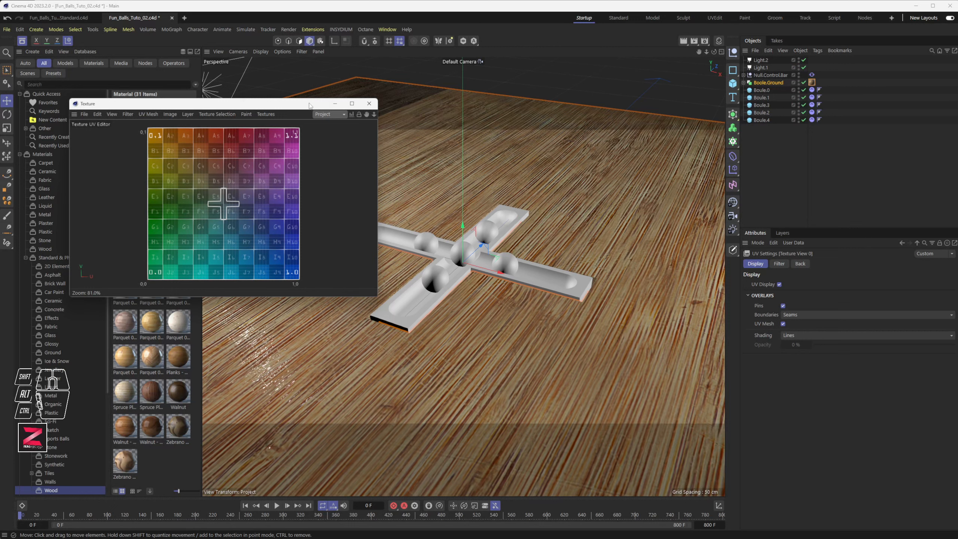
pyautogui.moveTo(309, 106); pyautogui.dragTo(289, 109)
# Try to set UVW coordinates from projection on Boole.Ground, and close the Texture UV Editor
pyautogui.click(782, 83)
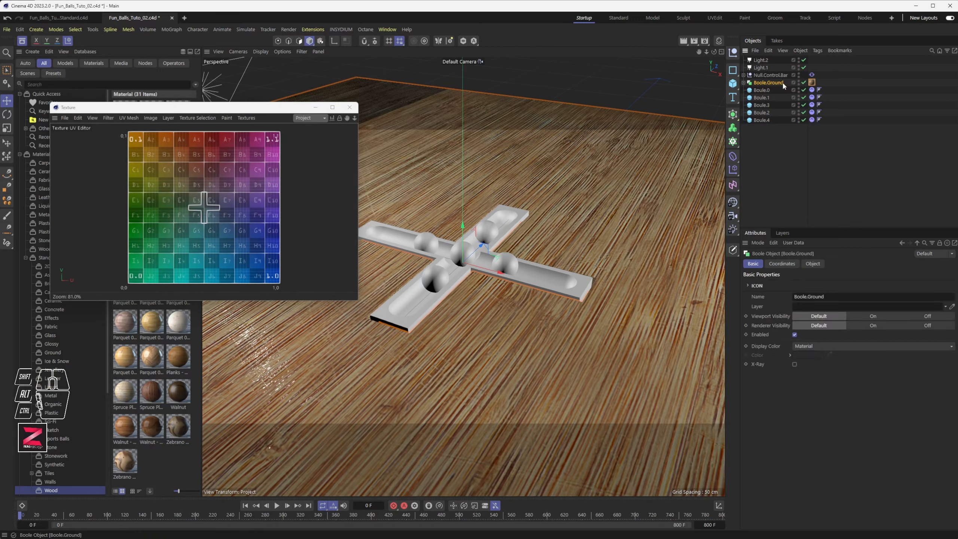
pyautogui.rightClick(770, 84)
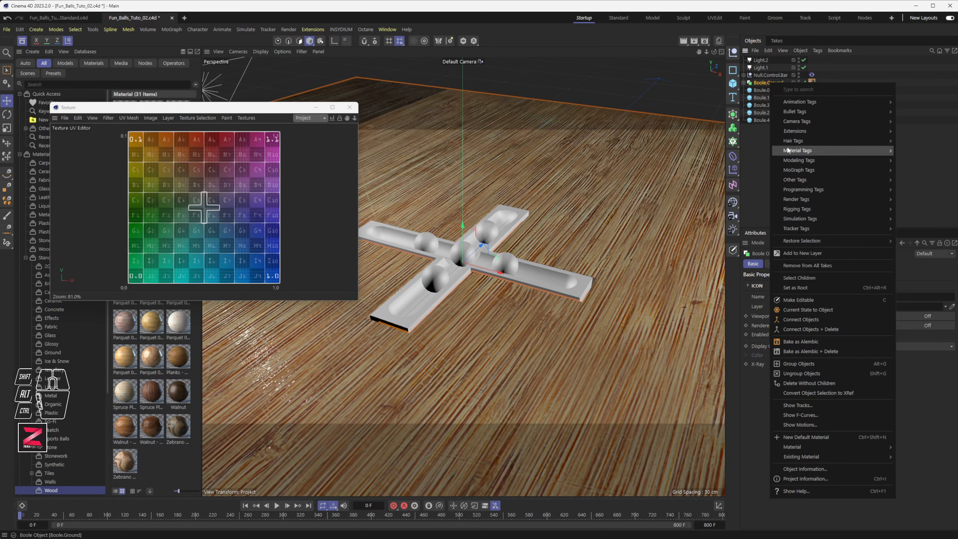
pyautogui.moveTo(792, 141)
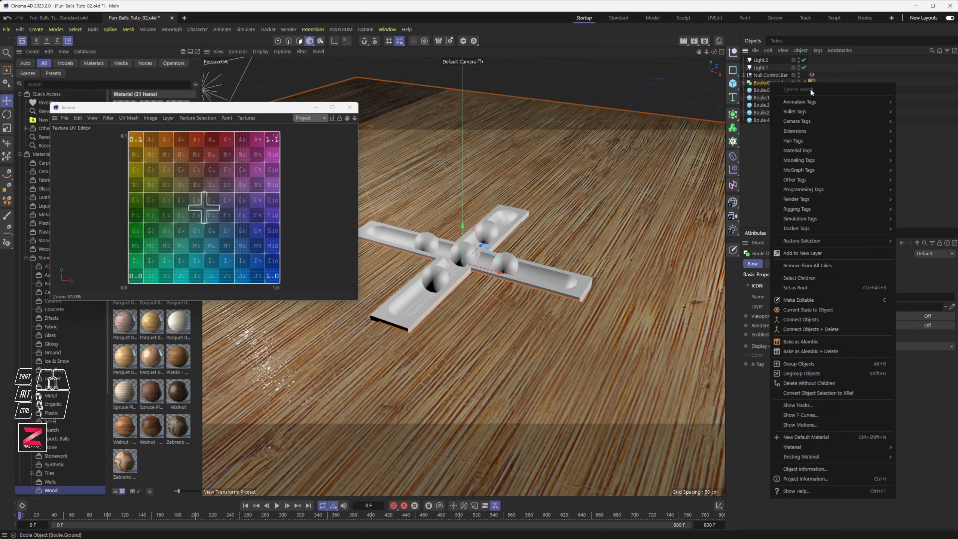
pyautogui.write('uv')
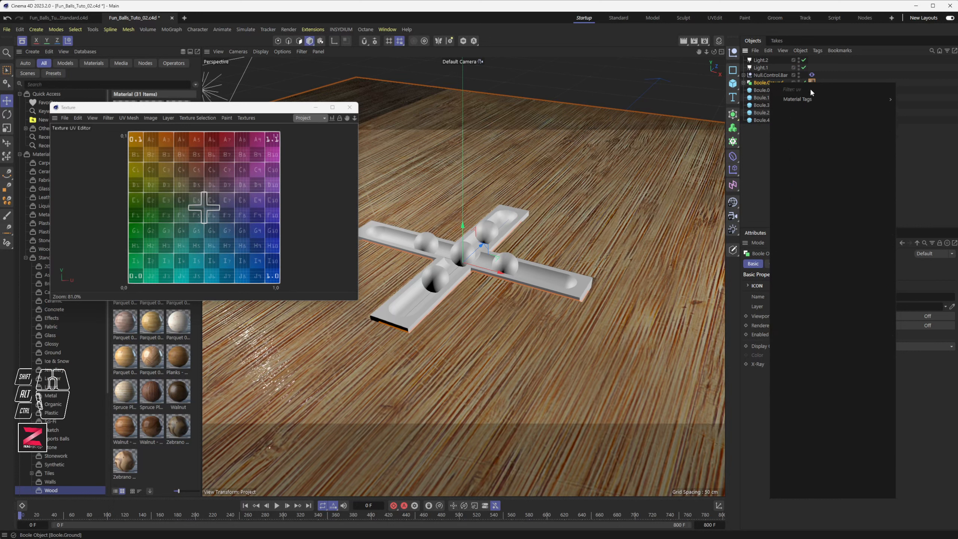
pyautogui.moveTo(809, 105)
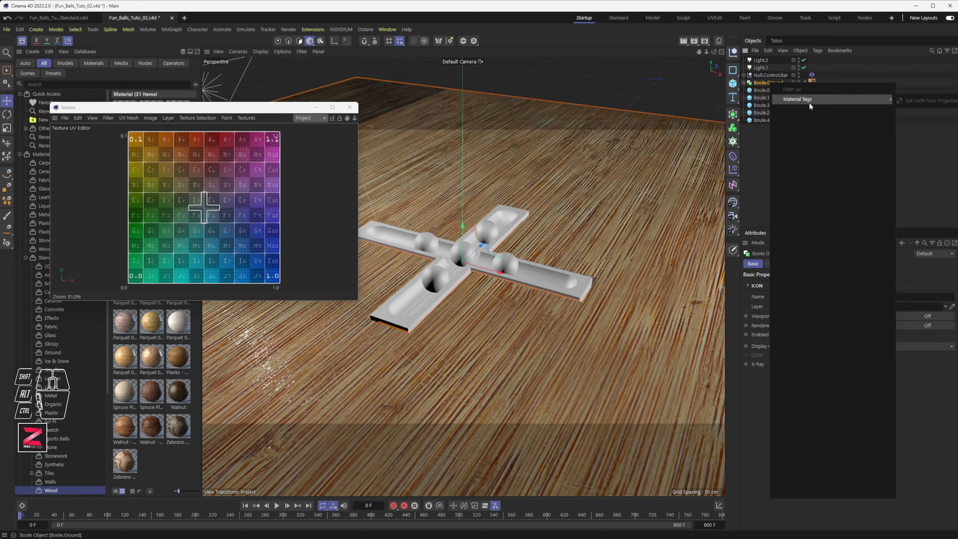
pyautogui.click(910, 99)
pyautogui.rightClick(773, 84)
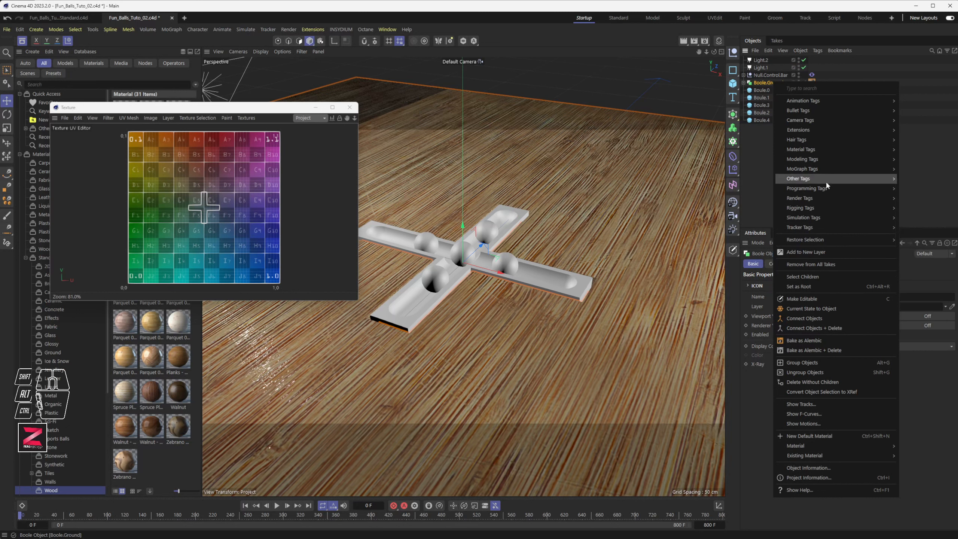
pyautogui.moveTo(832, 151)
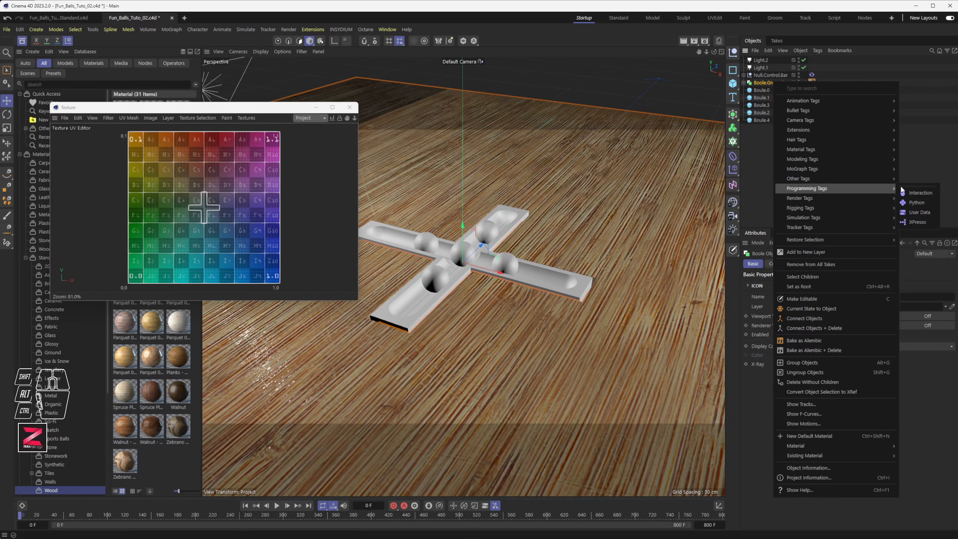
pyautogui.click(756, 162)
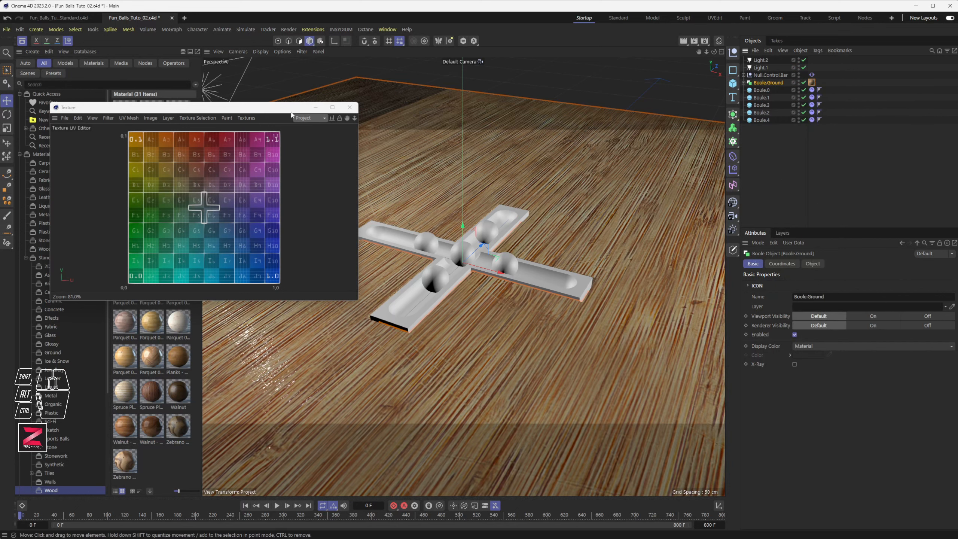
pyautogui.moveTo(246, 107); pyautogui.dragTo(173, 113)
pyautogui.click(277, 114)
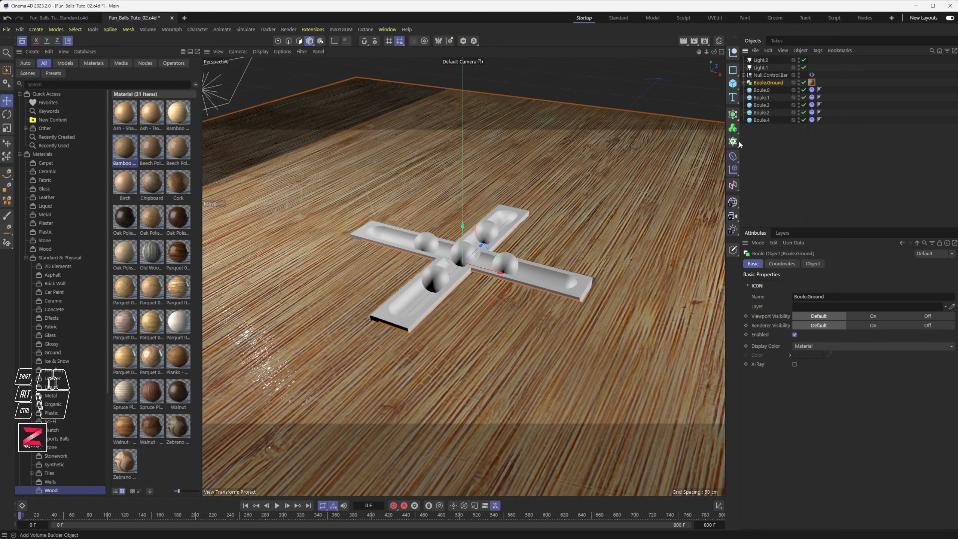
# Add a cube at the scene's centre and shrink it to about 33 × 49 × 40 cm
pyautogui.click(732, 84)
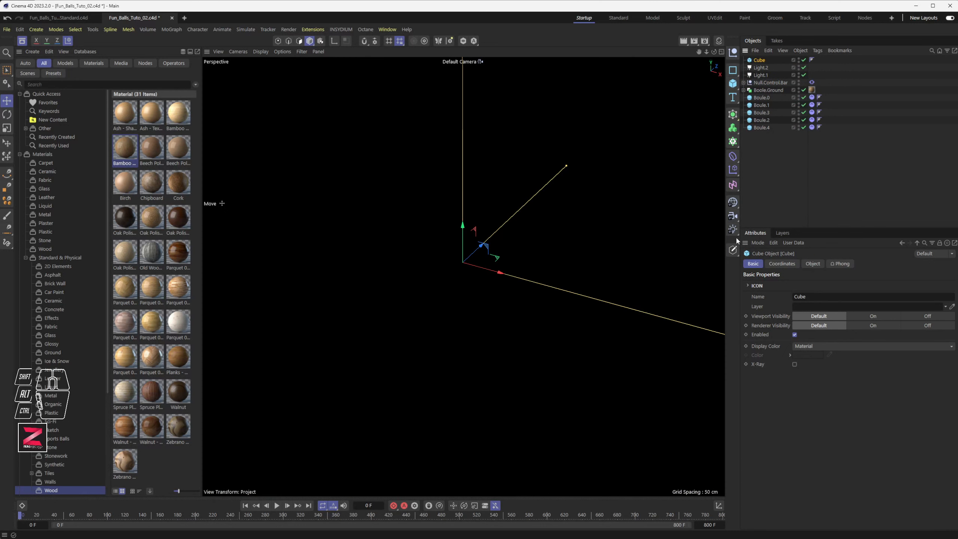
pyautogui.press('c')
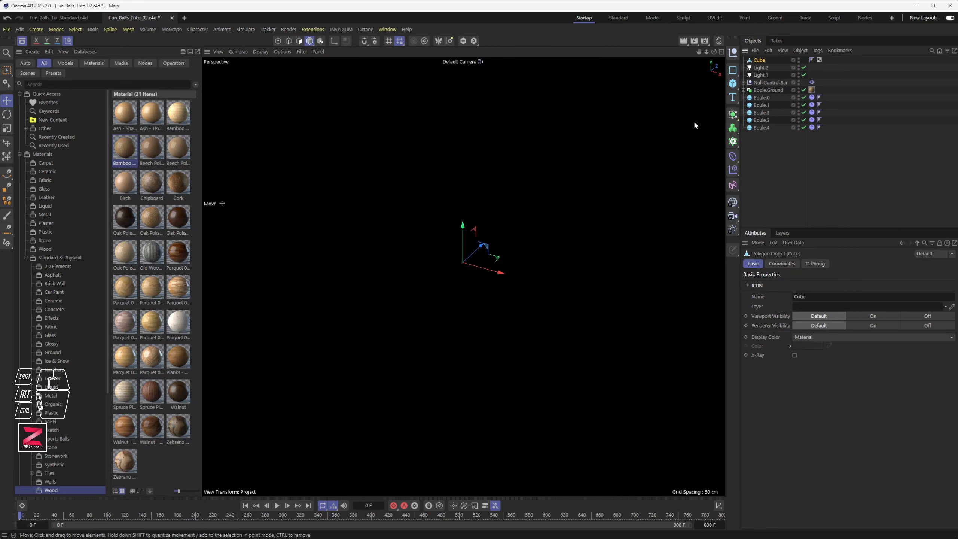
pyautogui.hotkey('ctrl', 'z')
pyautogui.moveTo(566, 163); pyautogui.dragTo(500, 239)
pyautogui.scroll(-5, 502, 239)
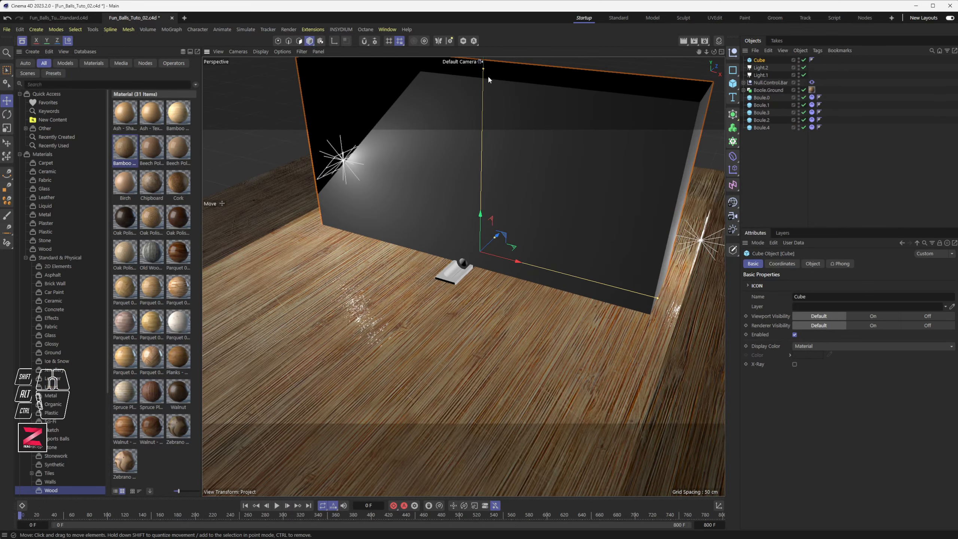
pyautogui.moveTo(487, 75); pyautogui.dragTo(482, 203)
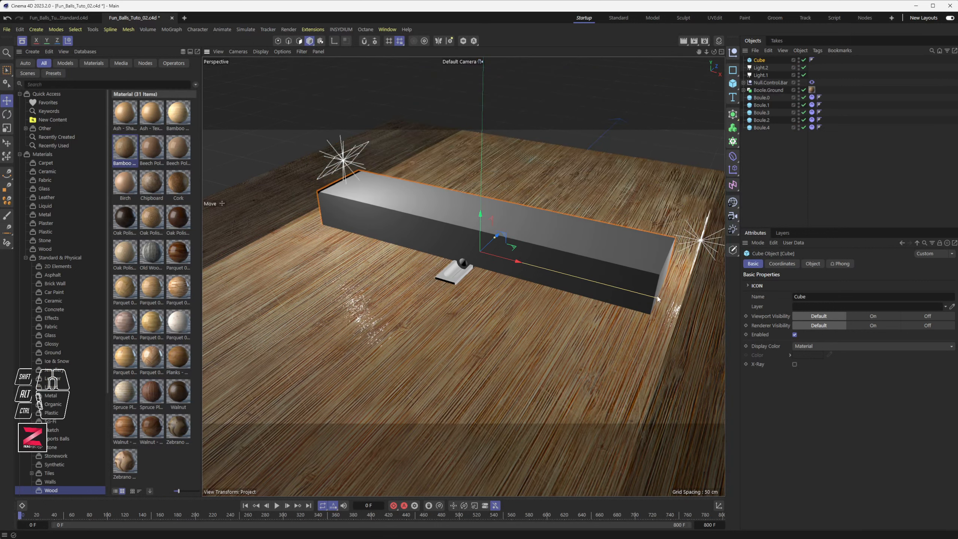
pyautogui.moveTo(658, 298); pyautogui.dragTo(504, 260)
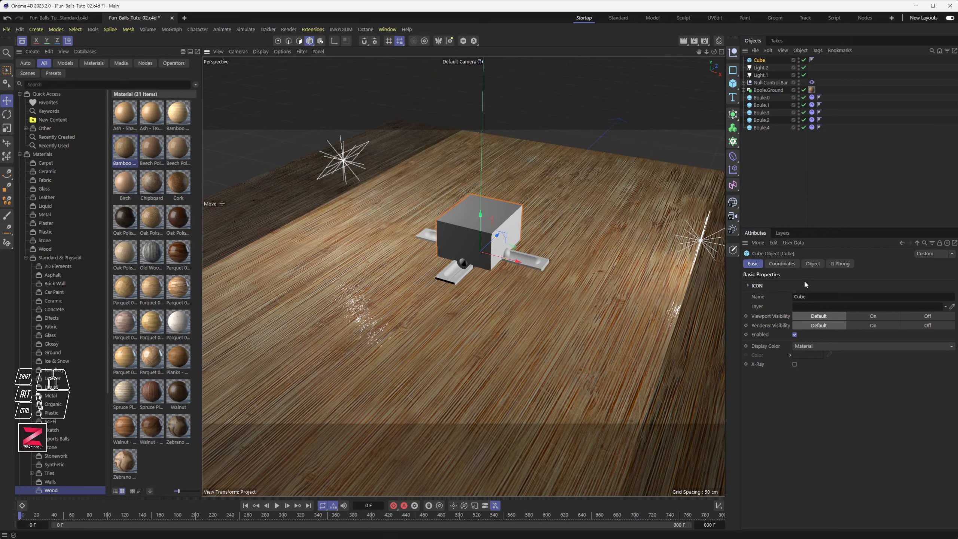
# Set the cube's X, Y and Z sizes to 30 cm each
pyautogui.click(782, 264)
pyautogui.click(813, 264)
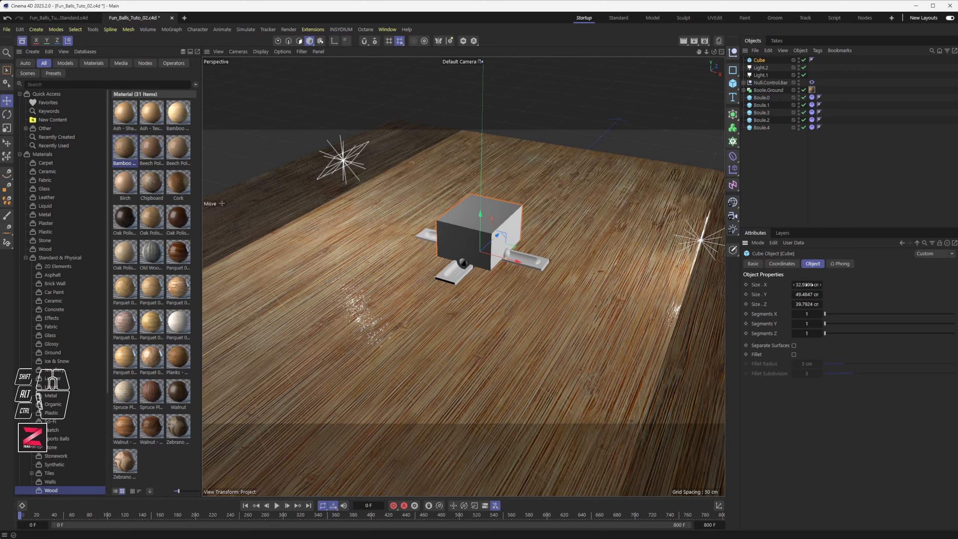
pyautogui.click(818, 285)
pyautogui.write('30')
pyautogui.press('Tab')
pyautogui.write('30')
pyautogui.press('Tab')
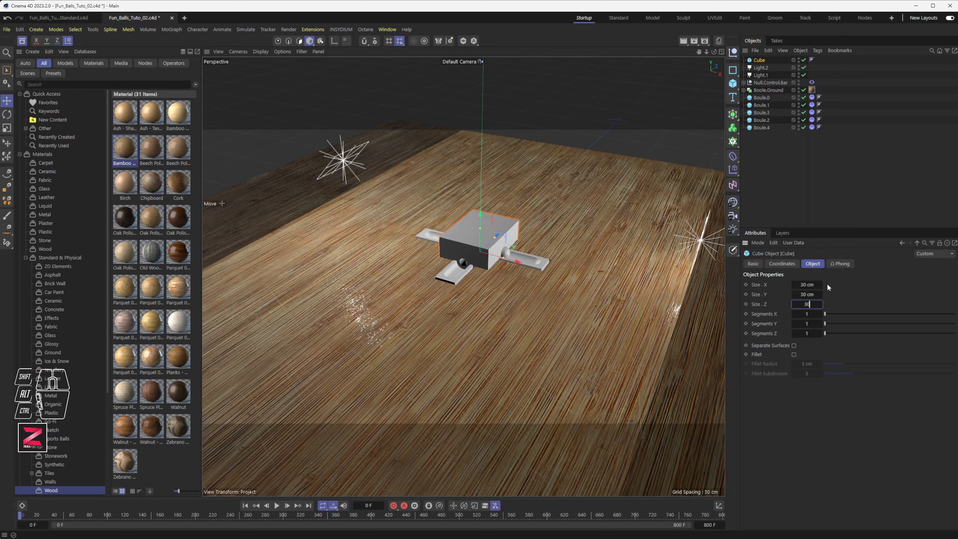
pyautogui.write('30')
pyautogui.press('Tab')
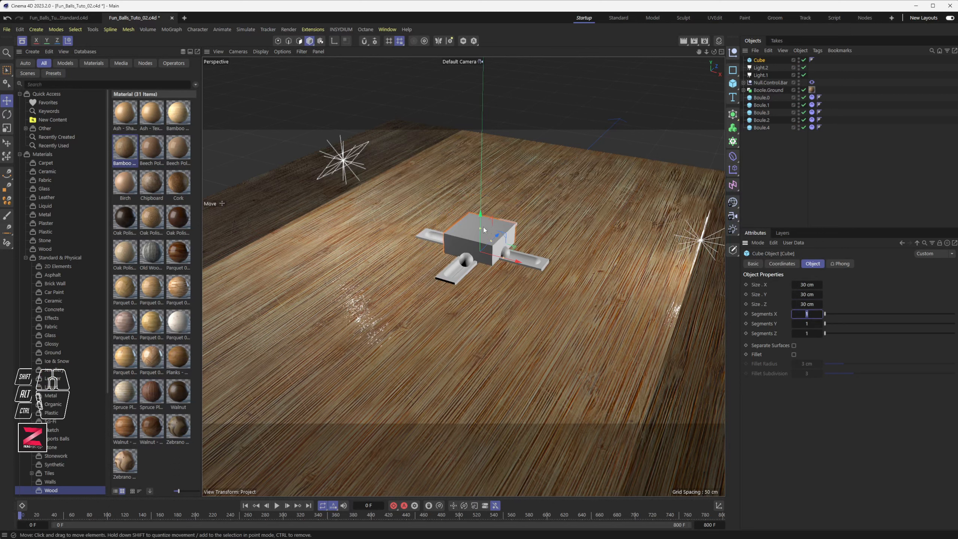
# Raise the cube above the cross-shaped rails and convert it to an editable polygon object
pyautogui.moveTo(481, 223); pyautogui.dragTo(481, 177)
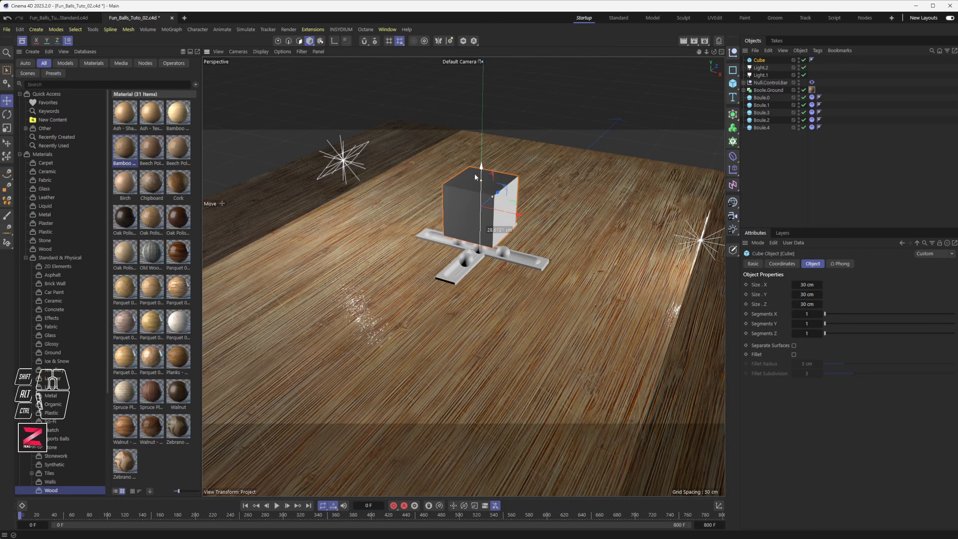
pyautogui.click(732, 253)
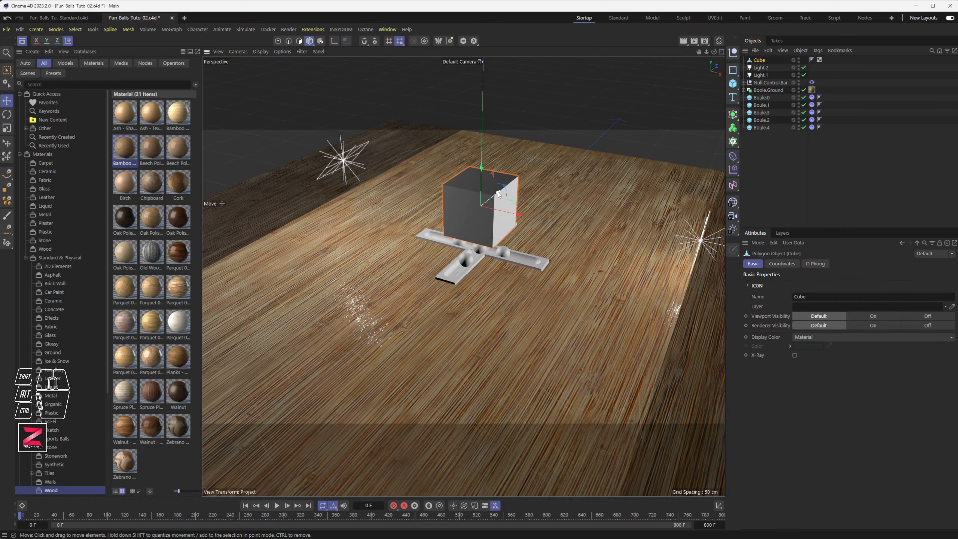
pyautogui.moveTo(489, 197); pyautogui.dragTo(553, 163)
pyautogui.keyDown('alt'); pyautogui.moveTo(564, 194); pyautogui.dragTo(493, 266, button='middle'); pyautogui.keyUp('alt')
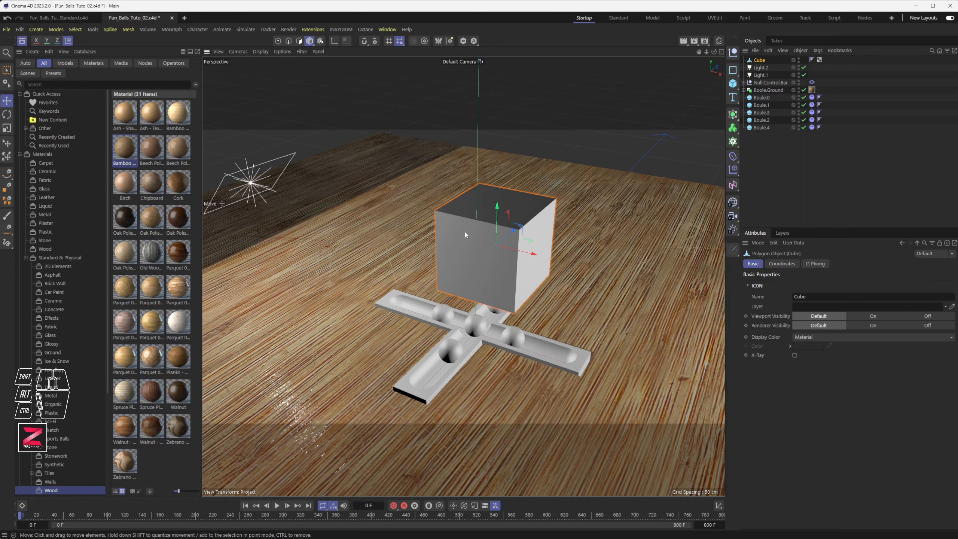
# Reopen the Texture UV Editor for the cube, widen its window, and display the colored UV Map texture
pyautogui.click(387, 31)
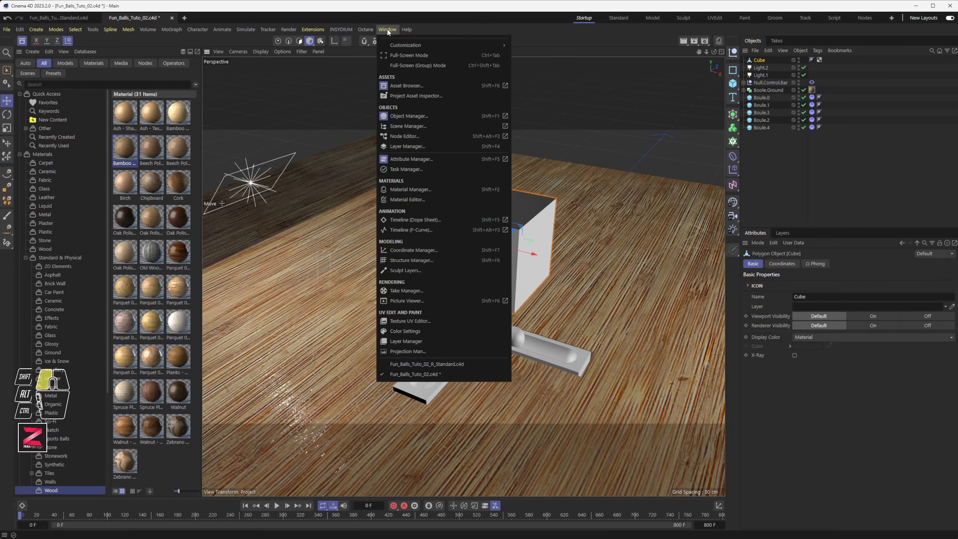
pyautogui.click(410, 322)
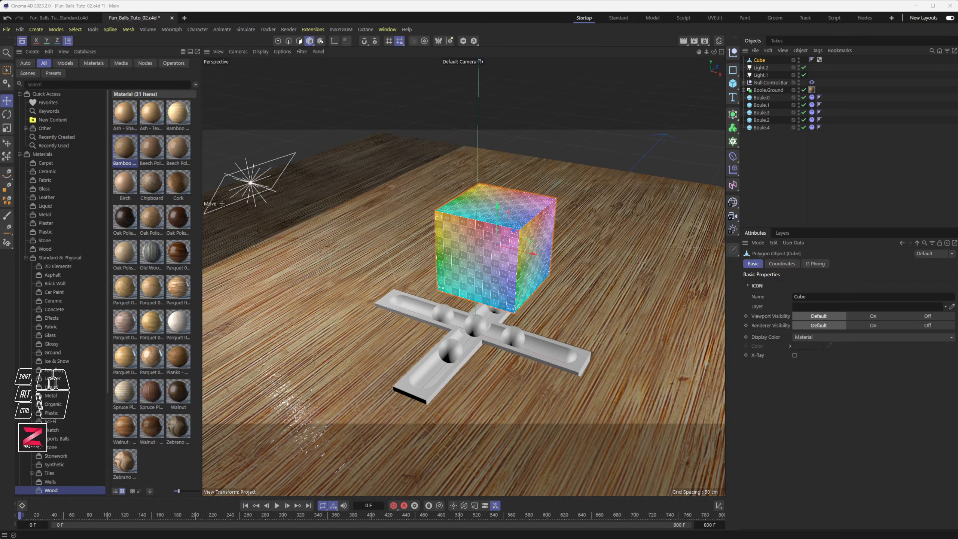
pyautogui.click(281, 113)
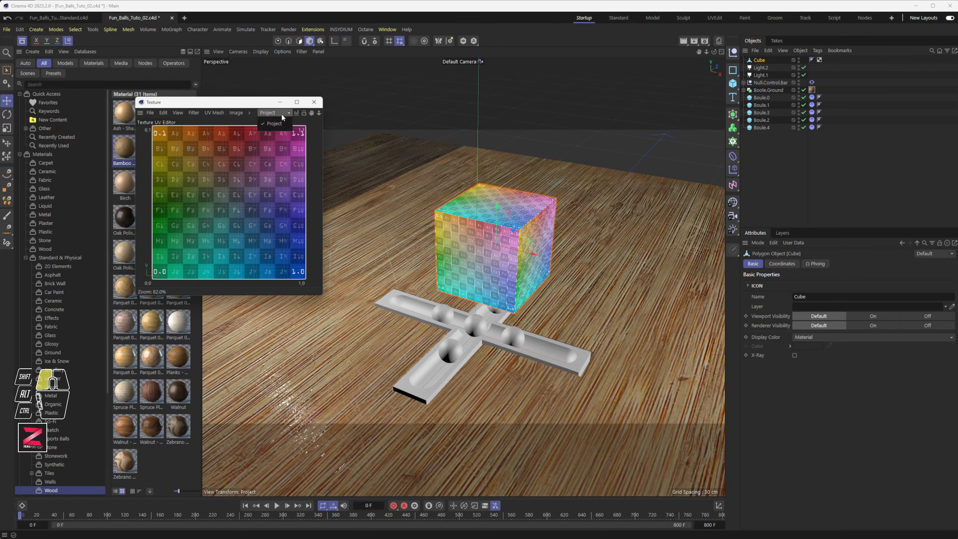
pyautogui.moveTo(325, 150); pyautogui.dragTo(426, 152)
pyautogui.click(286, 113)
pyautogui.moveTo(332, 112)
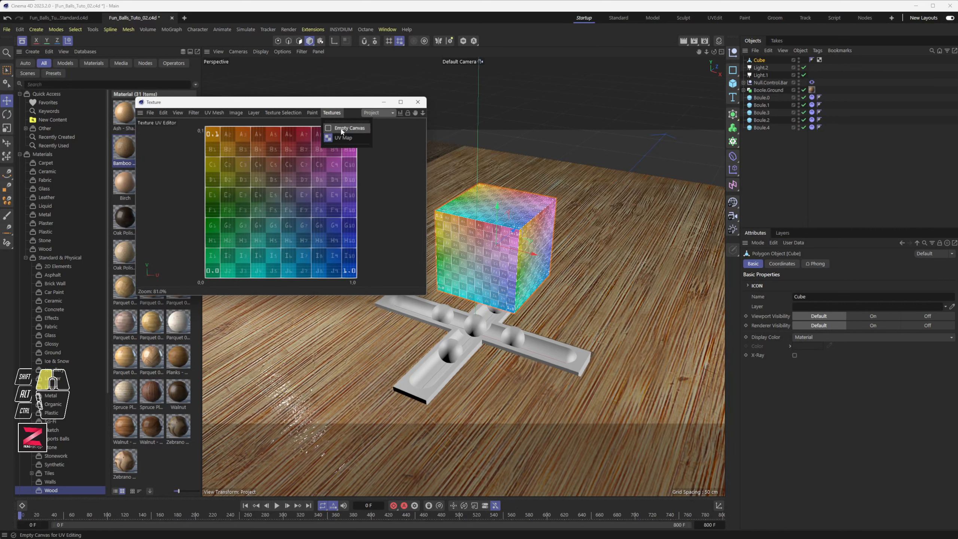
pyautogui.click(342, 139)
pyautogui.click(339, 113)
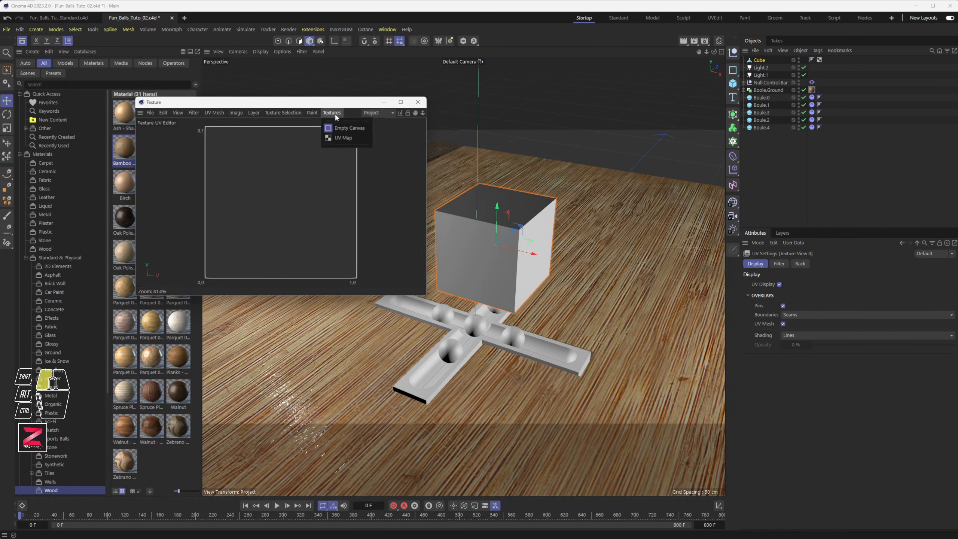
pyautogui.click(343, 138)
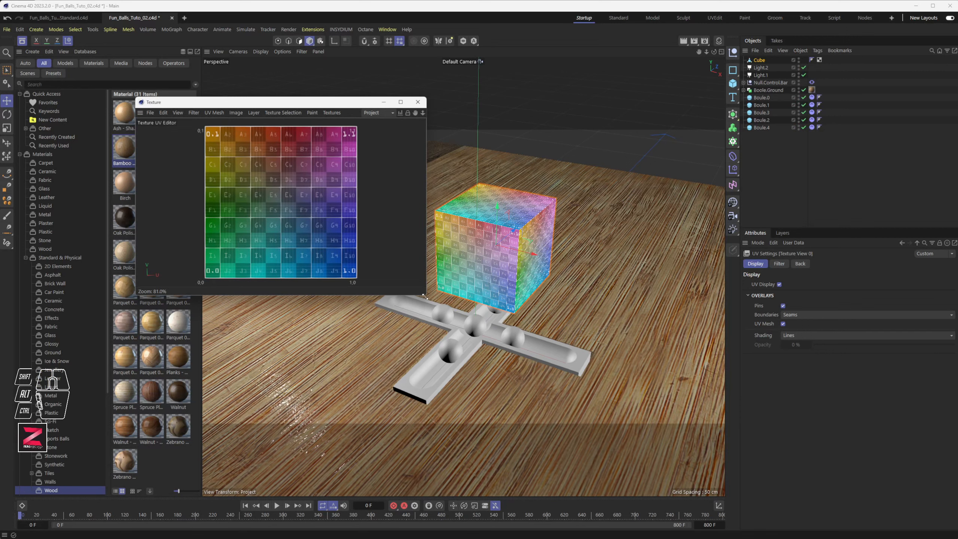
# Enlarge and reposition the Texture UV Editor, and frame the UV-mapped cube closely beside it
pyautogui.moveTo(426, 295); pyautogui.dragTo(429, 386)
pyautogui.moveTo(304, 103); pyautogui.dragTo(209, 85)
pyautogui.scroll(3, 490, 255)
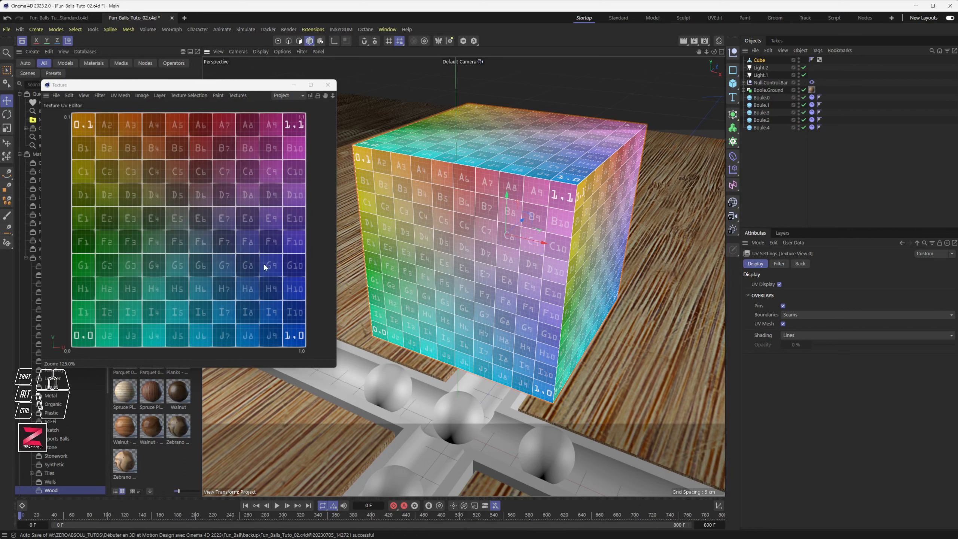
pyautogui.moveTo(512, 223)
pyautogui.keyDown('alt'); pyautogui.mouseDown()
pyautogui.moveTo(530, 229)
pyautogui.moveTo(521, 223)
pyautogui.mouseUp(); pyautogui.keyUp('alt')
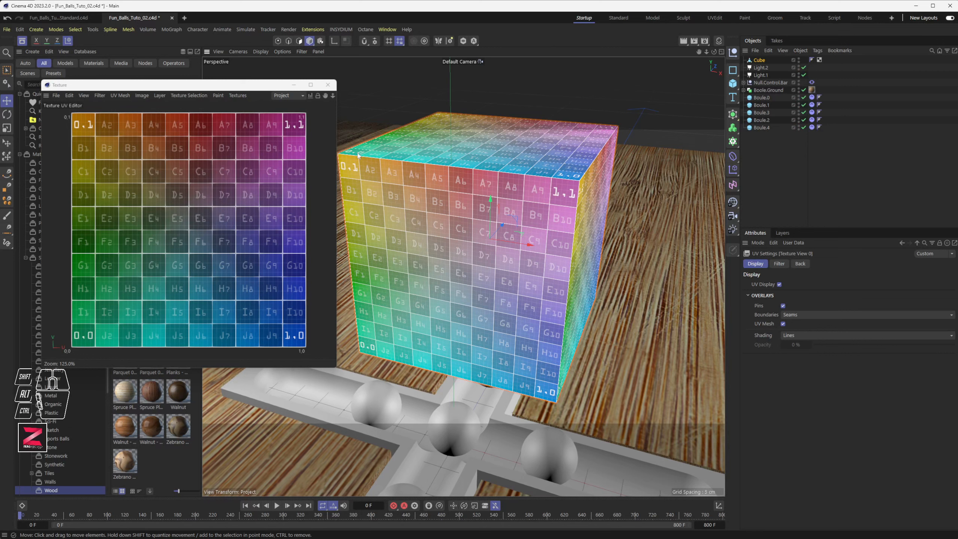
# Switch to polygon mode and shift the UVs of the cube's front face slightly sideways
pyautogui.click(299, 41)
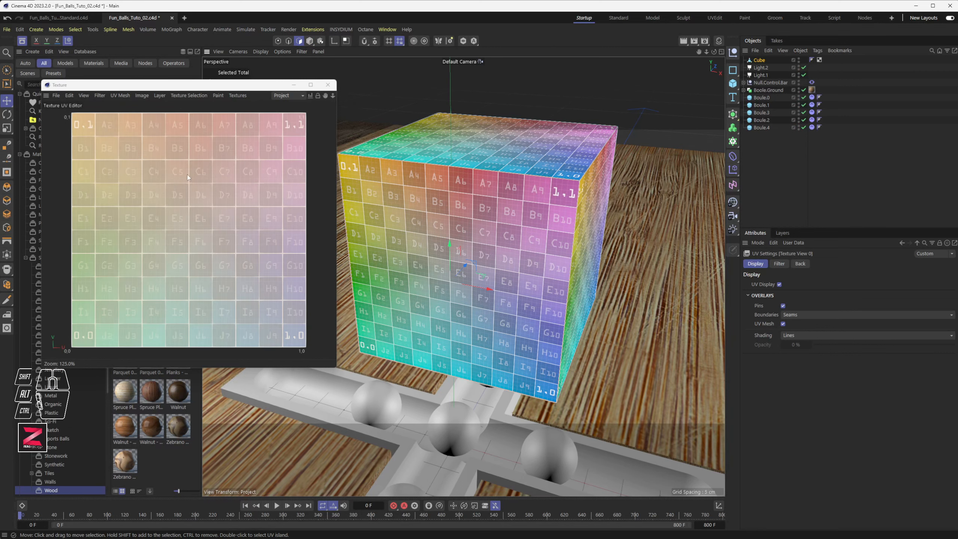
pyautogui.click(211, 189)
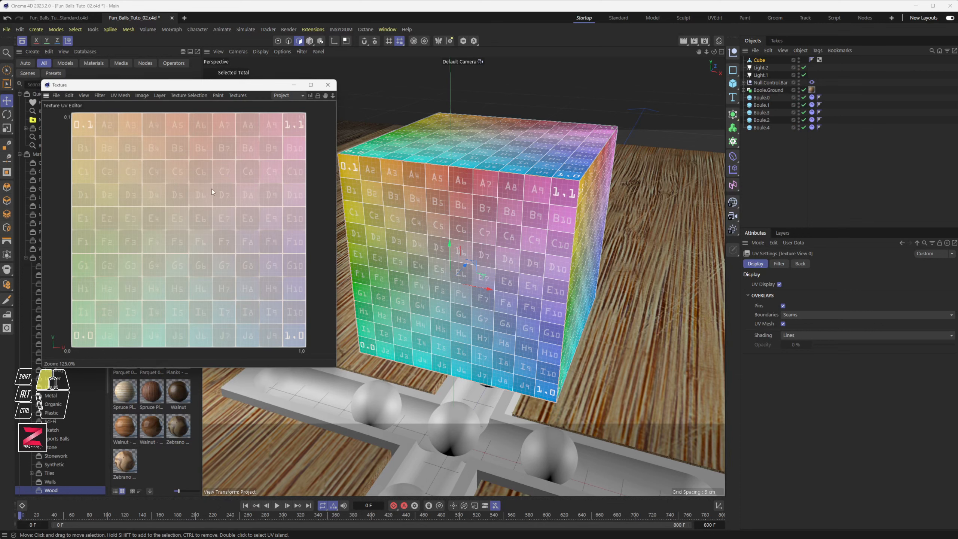
pyautogui.moveTo(211, 189)
pyautogui.mouseDown()
pyautogui.moveTo(173, 198)
pyautogui.moveTo(163, 181)
pyautogui.moveTo(239, 171)
pyautogui.moveTo(238, 199)
pyautogui.moveTo(205, 194)
pyautogui.moveTo(213, 178)
pyautogui.moveTo(223, 204)
pyautogui.moveTo(217, 187)
pyautogui.mouseUp()
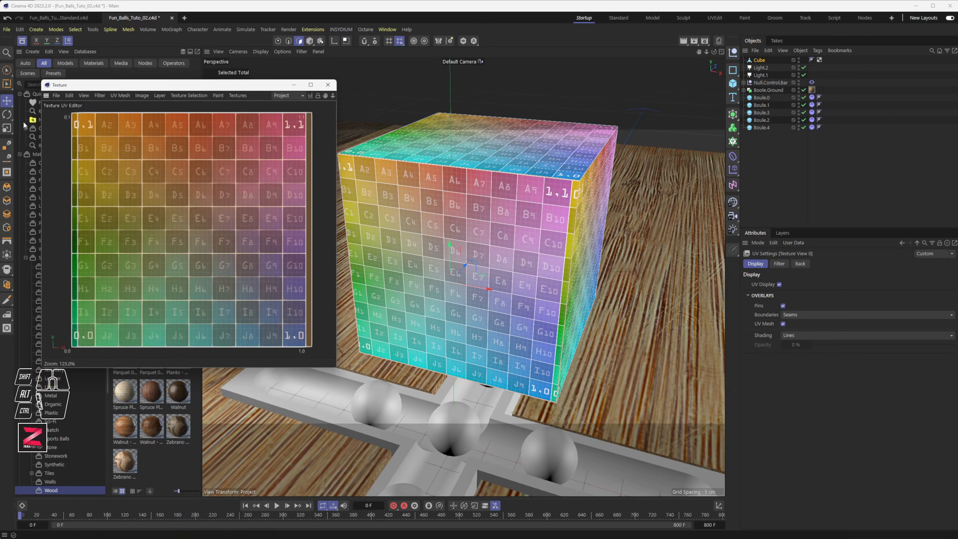
# Rotate the front face's UV polygon to a tilted angle in the Texture UV Editor
pyautogui.click(7, 115)
pyautogui.moveTo(96, 162); pyautogui.dragTo(309, 310)
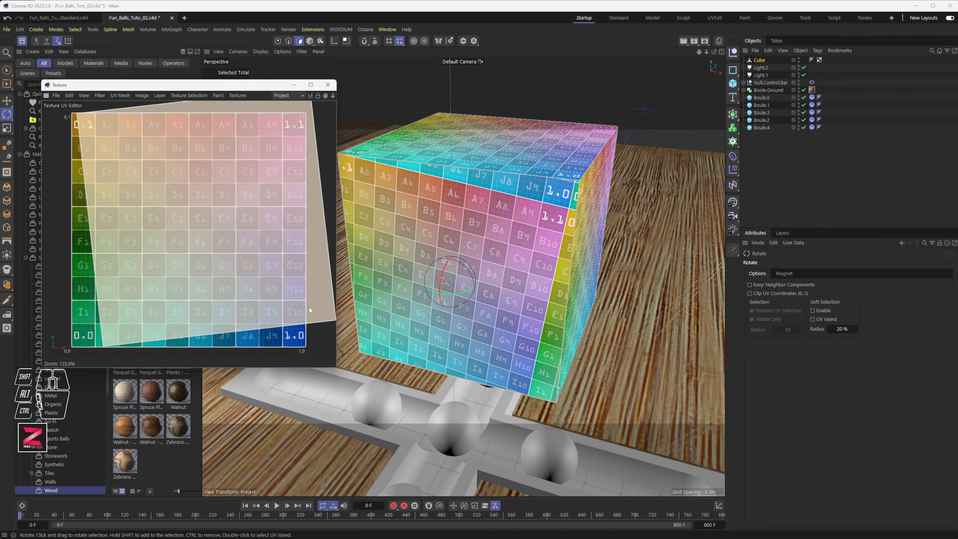
pyautogui.moveTo(93, 296); pyautogui.dragTo(150, 301)
# Scale down the front face's UV polygon and move it near the centre of the UV grid
pyautogui.click(6, 129)
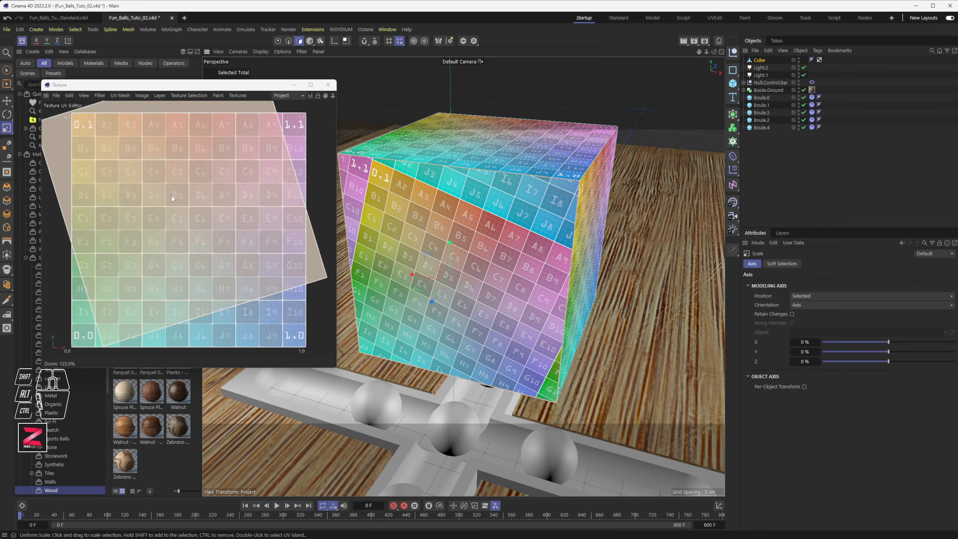
pyautogui.moveTo(64, 172); pyautogui.dragTo(38, 173)
pyautogui.press('e')
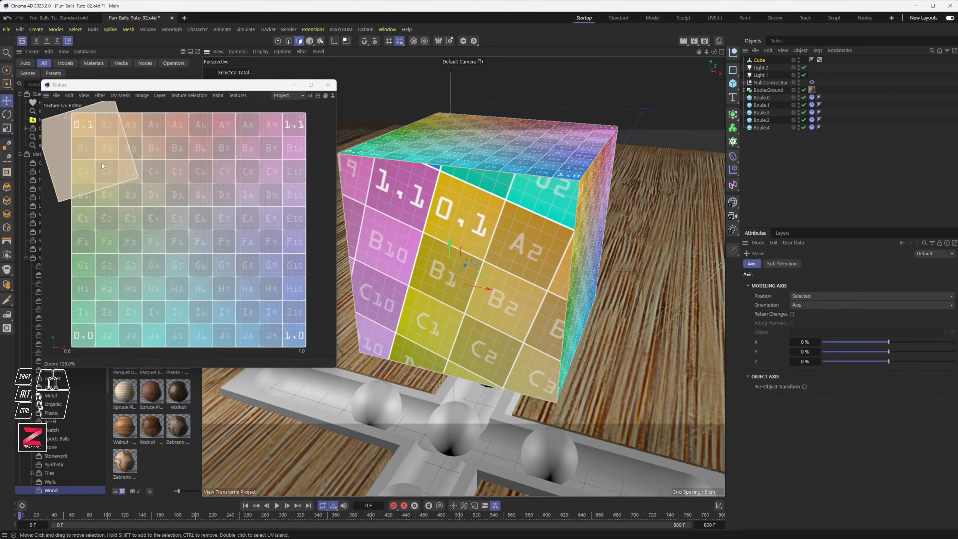
pyautogui.moveTo(106, 165); pyautogui.dragTo(172, 253)
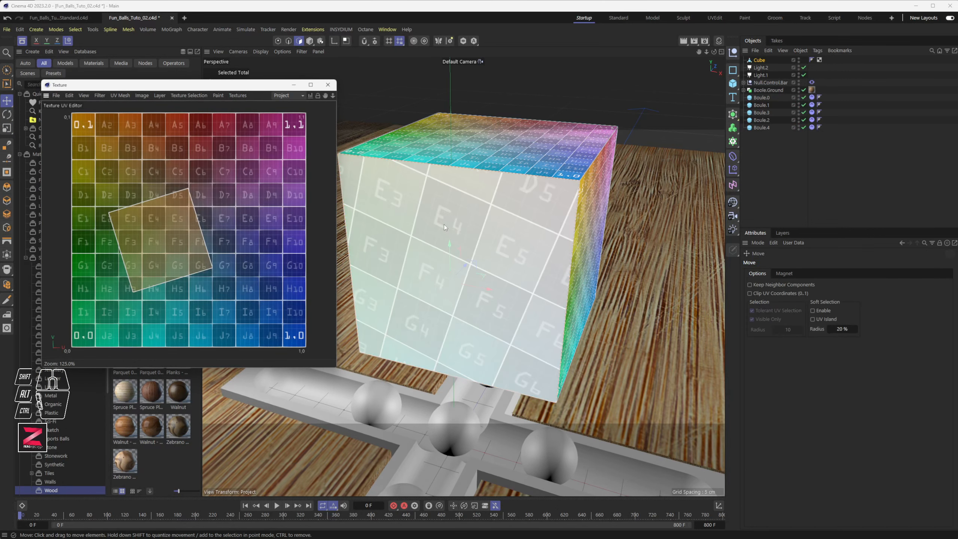
# Close the Texture UV Editor and delete the test cube from the scene
pyautogui.click(327, 85)
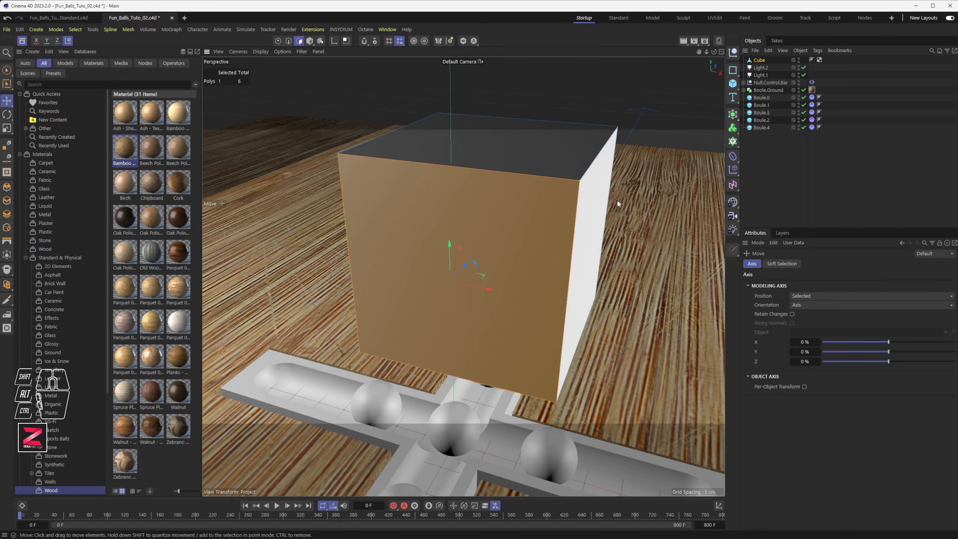
pyautogui.click(760, 61)
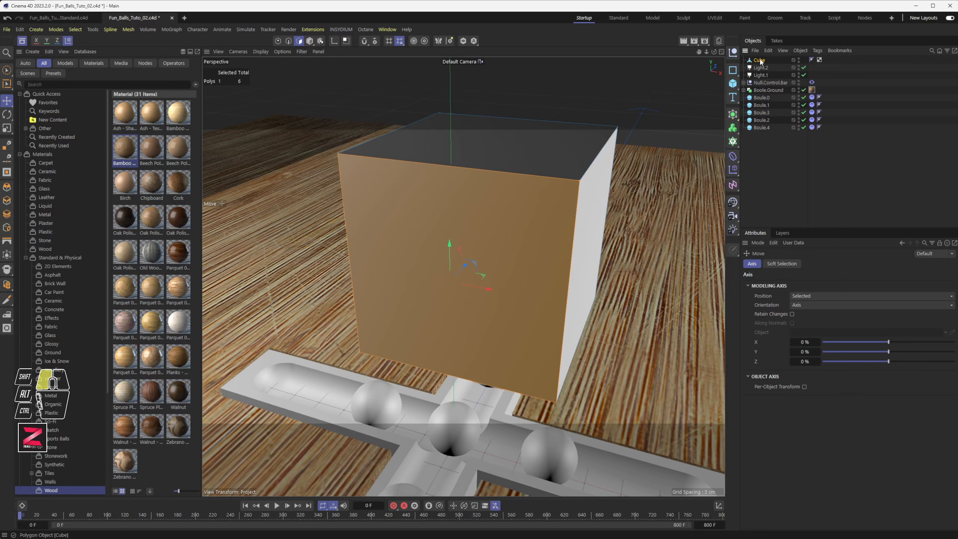
pyautogui.press('Delete')
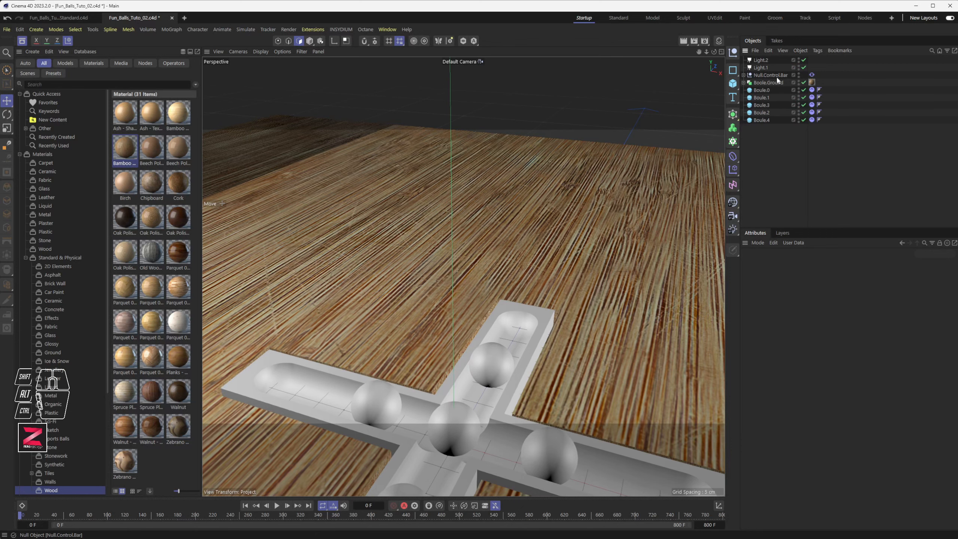
# Select Boole.Ground and display the tag properties of its Bamboo Scratched material
pyautogui.scroll(-10, 452, 252)
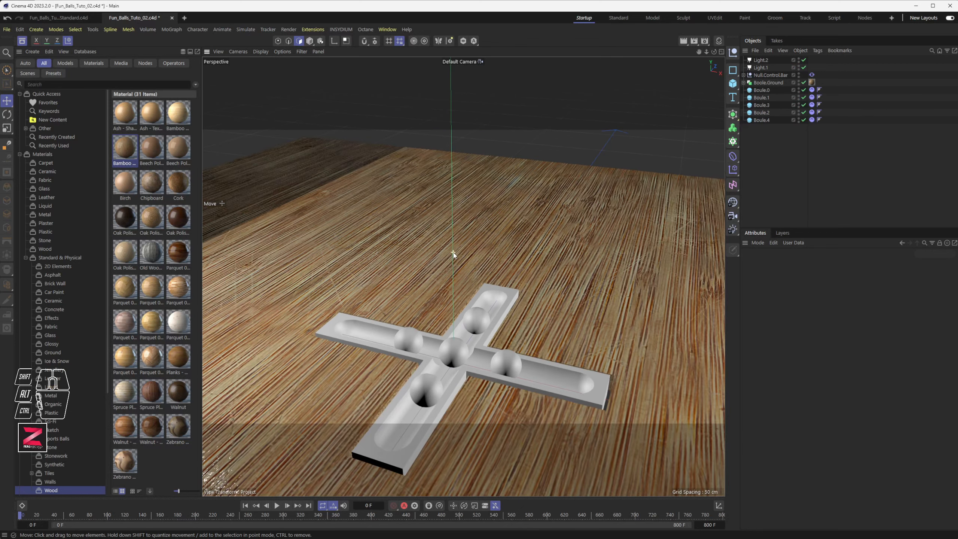
pyautogui.click(768, 82)
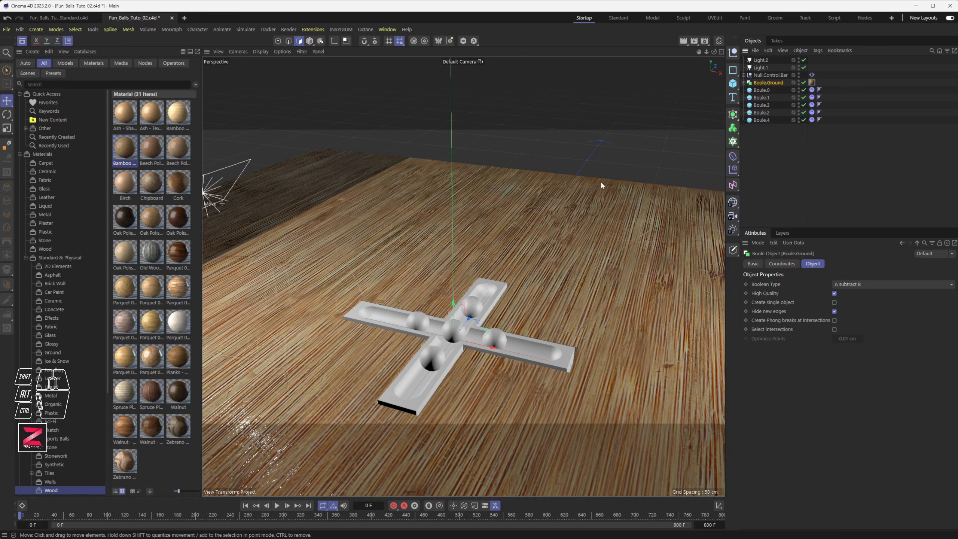
pyautogui.click(812, 82)
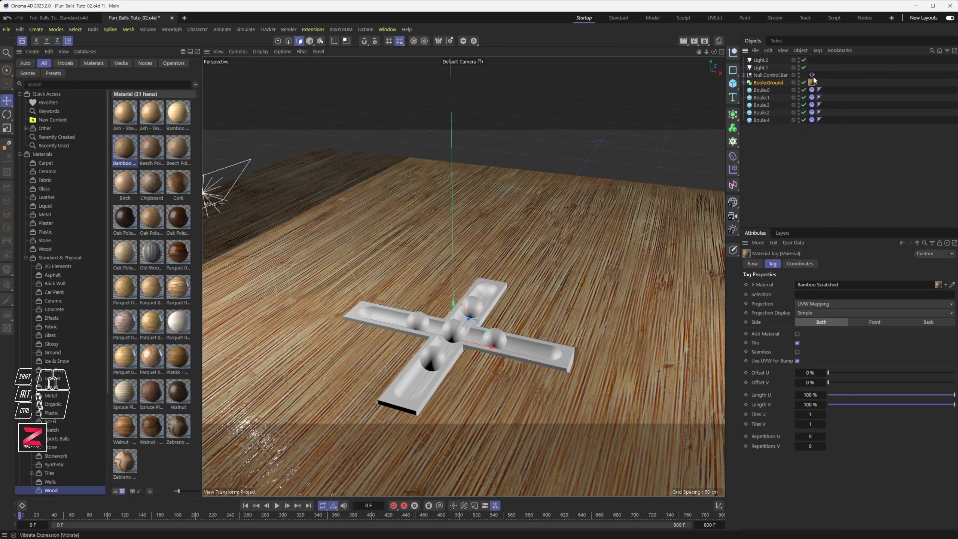
# Examine the bamboo texture on the ground's side edge, underside and top surface around the cross-shaped bar
pyautogui.keyDown('alt'); pyautogui.moveTo(519, 286); pyautogui.dragTo(450, 263); pyautogui.keyUp('alt')
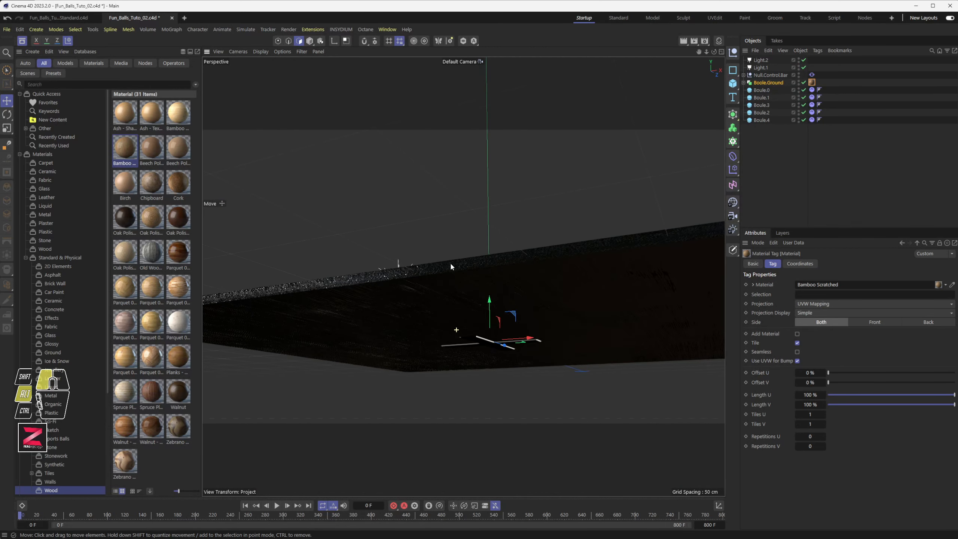
pyautogui.scroll(5, 322, 283)
pyautogui.scroll(2, 330, 287)
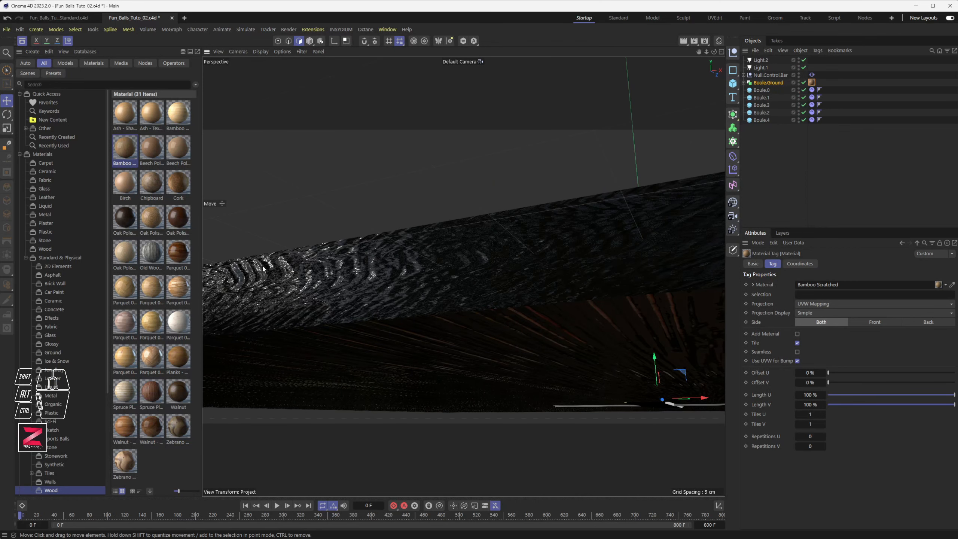
pyautogui.scroll(-7, 467, 283)
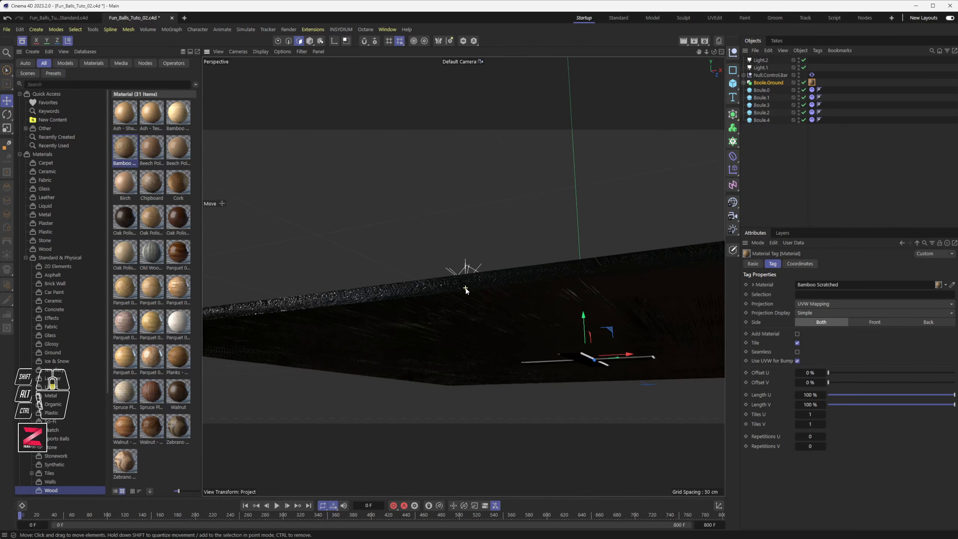
pyautogui.keyDown('alt'); pyautogui.moveTo(466, 246); pyautogui.dragTo(471, 321); pyautogui.keyUp('alt')
pyautogui.keyDown('alt'); pyautogui.moveTo(524, 204); pyautogui.dragTo(448, 315); pyautogui.keyUp('alt')
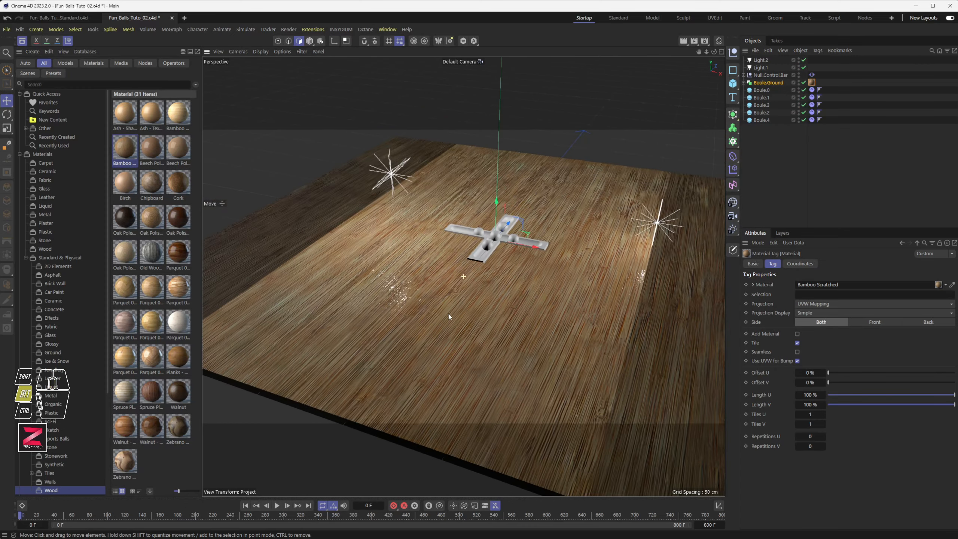
pyautogui.keyDown('alt'); pyautogui.scroll(4, 480, 280); pyautogui.keyUp('alt')
pyautogui.keyDown('alt'); pyautogui.moveTo(502, 231); pyautogui.dragTo(486, 294, button='middle'); pyautogui.keyUp('alt')
pyautogui.keyDown('alt'); pyautogui.scroll(2, 440, 318); pyautogui.keyUp('alt')
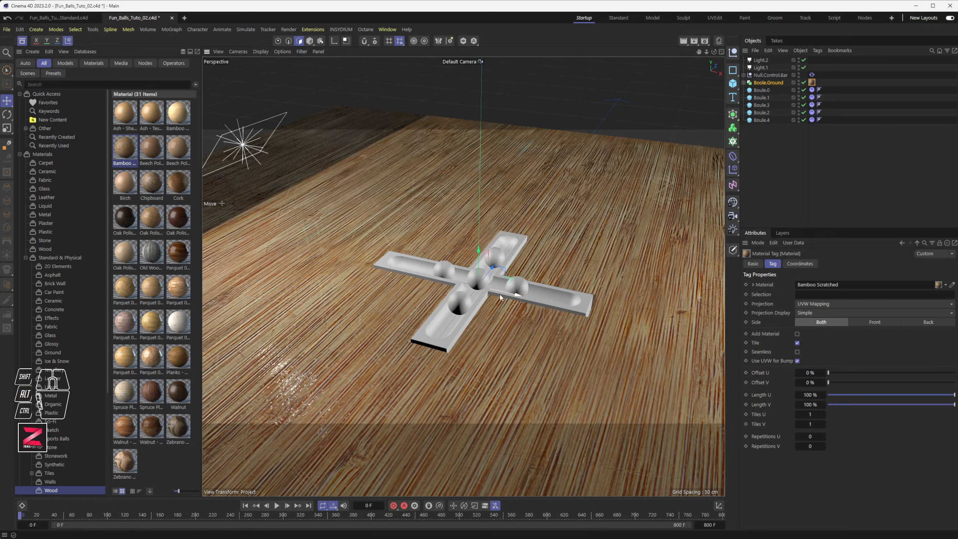
# Widen the attributes area and review the projection types offered for the ground's material tag, keeping UVW Mapping
pyautogui.click(812, 84)
pyautogui.moveTo(739, 305); pyautogui.dragTo(713, 300)
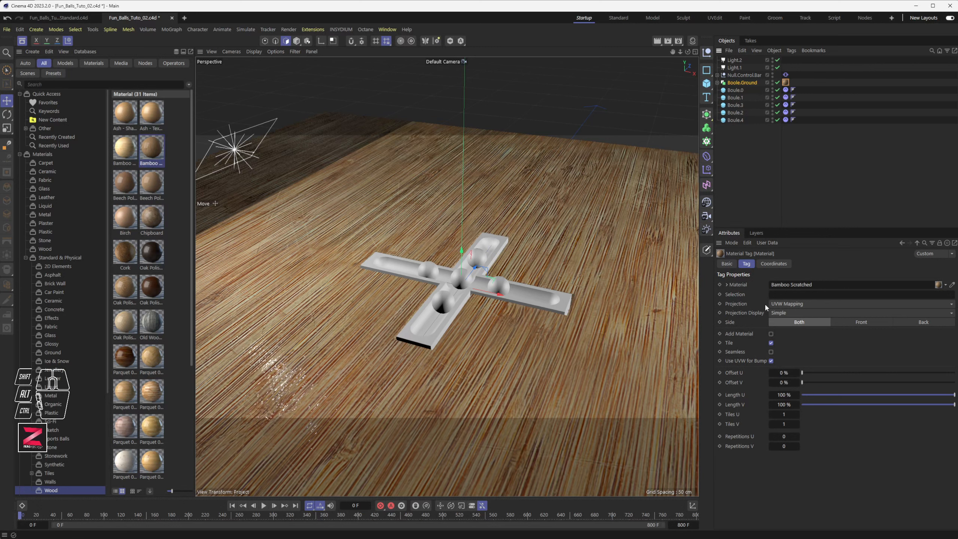
pyautogui.click(803, 303)
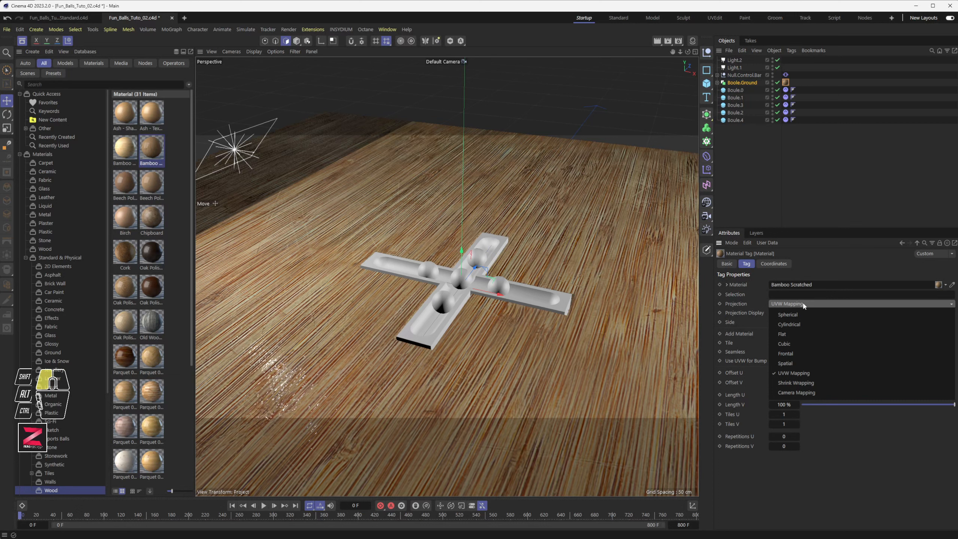
pyautogui.click(826, 184)
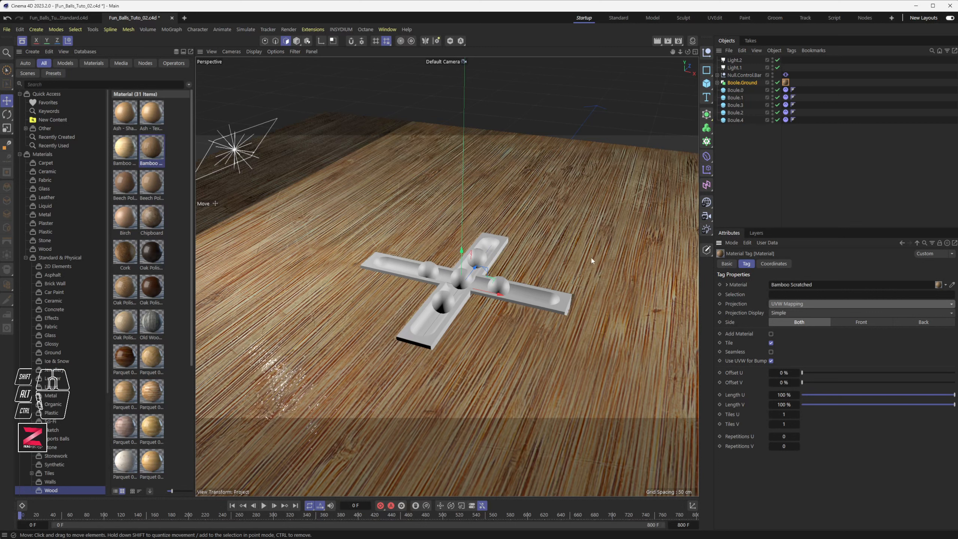
# Expand the Boole.Ground and Boole.Bars hierarchies and examine the settings of Cube.0 and Boole.Bars
pyautogui.click(717, 82)
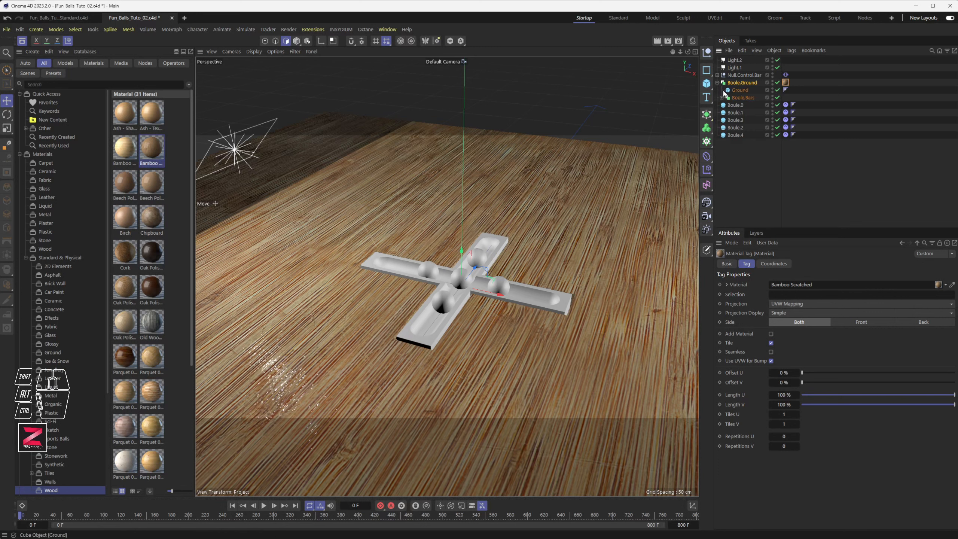
pyautogui.click(722, 97)
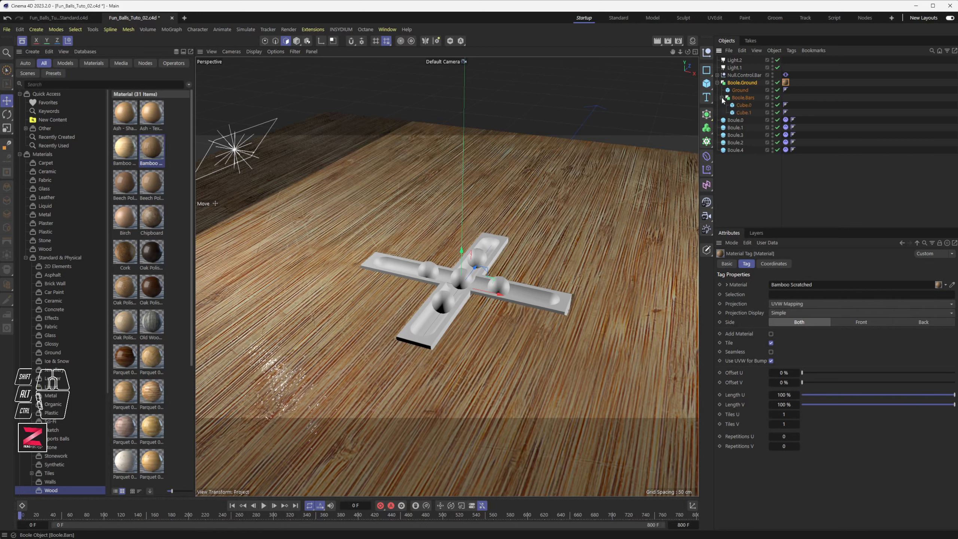
pyautogui.click(743, 112)
pyautogui.click(744, 106)
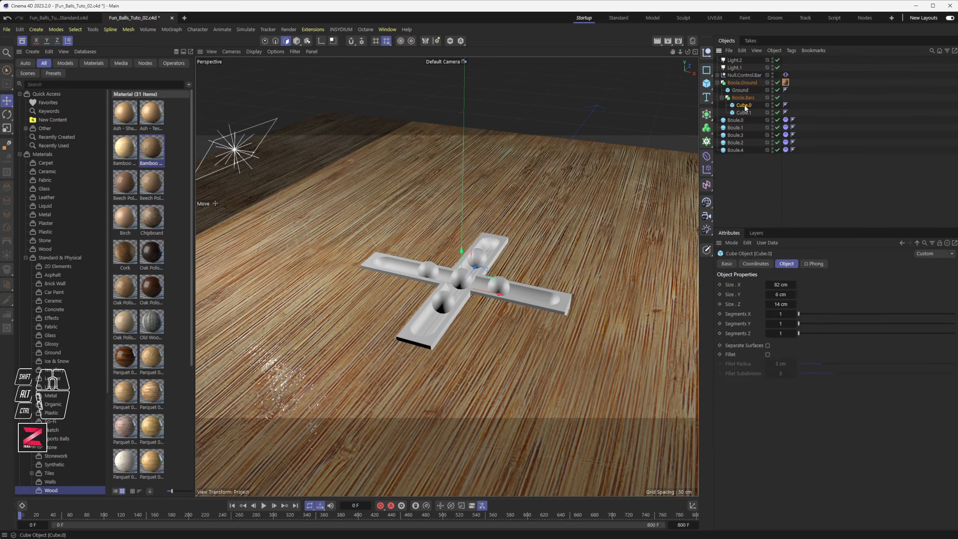
pyautogui.click(741, 98)
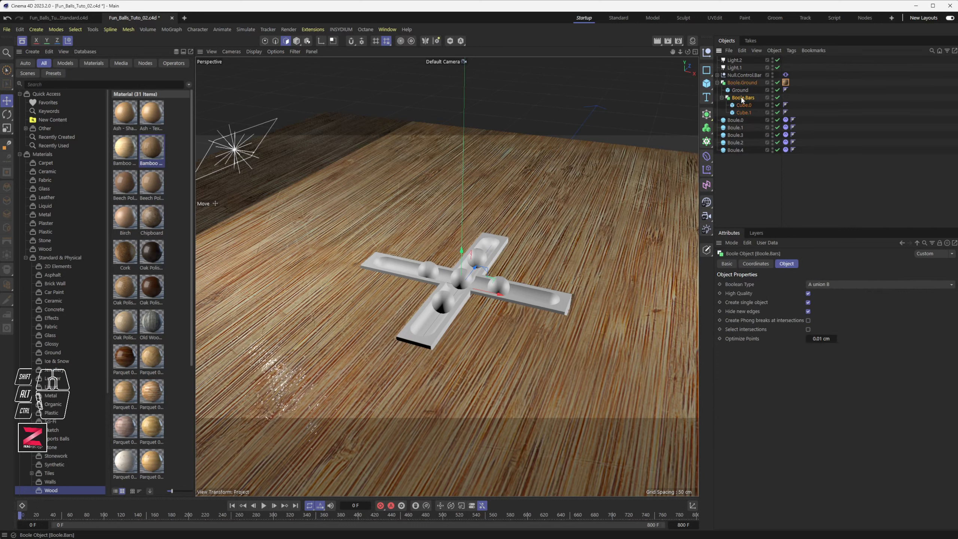
# Temporarily disable Boole.Ground and the Ground cube to examine the cutting bars, and re-enable both
pyautogui.click(777, 90)
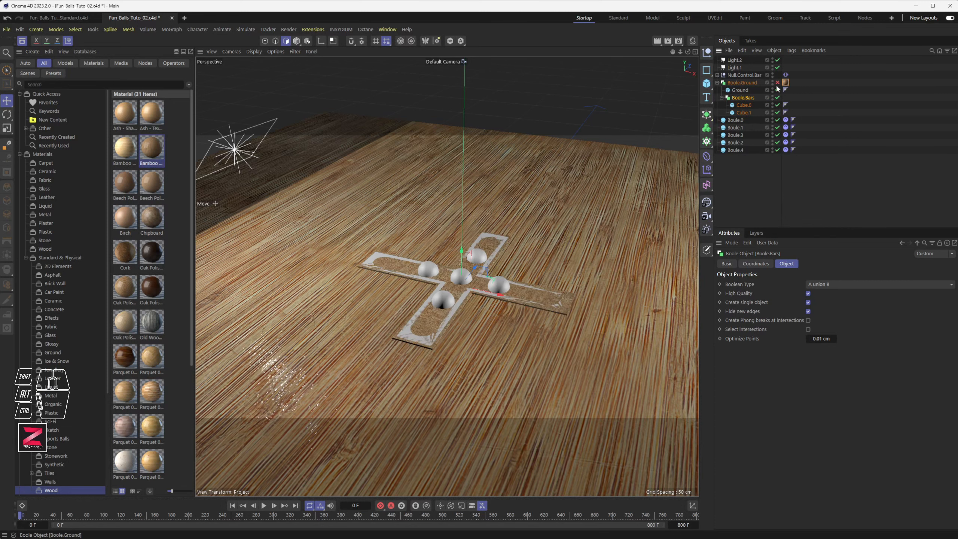
pyautogui.click(777, 82)
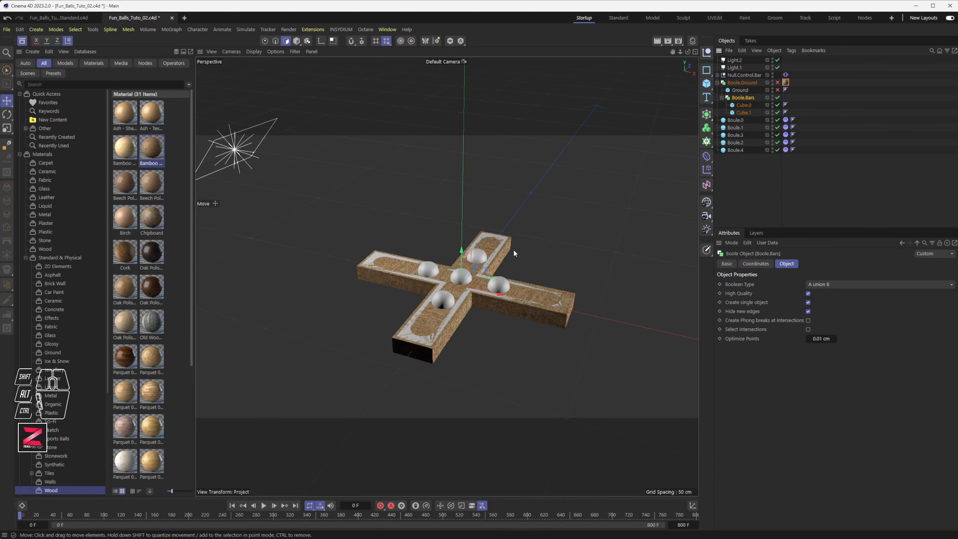
pyautogui.scroll(3, 514, 253)
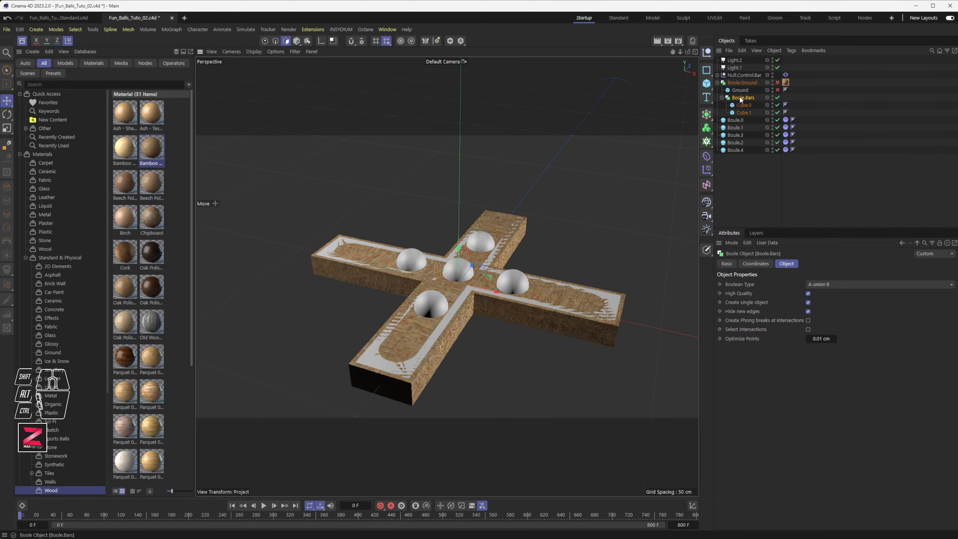
pyautogui.click(777, 89)
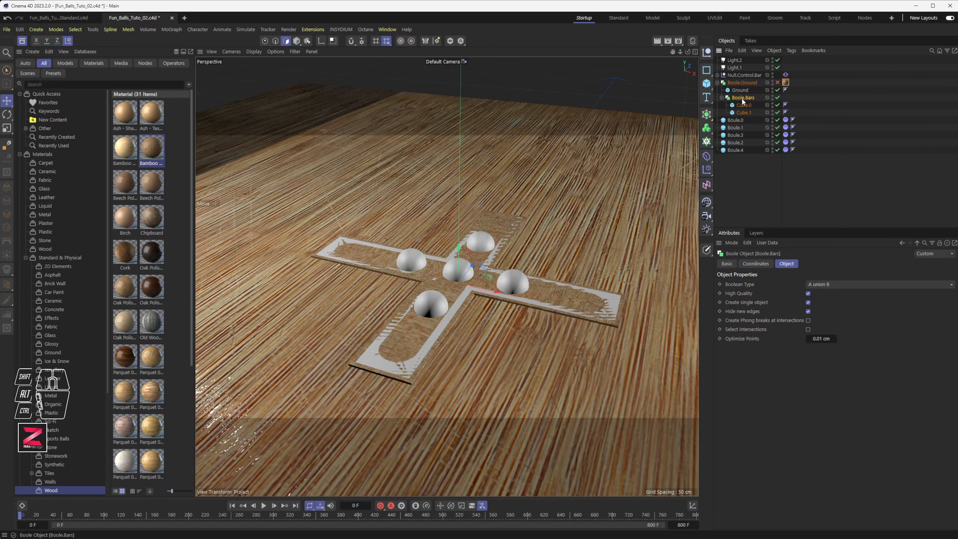
pyautogui.click(739, 91)
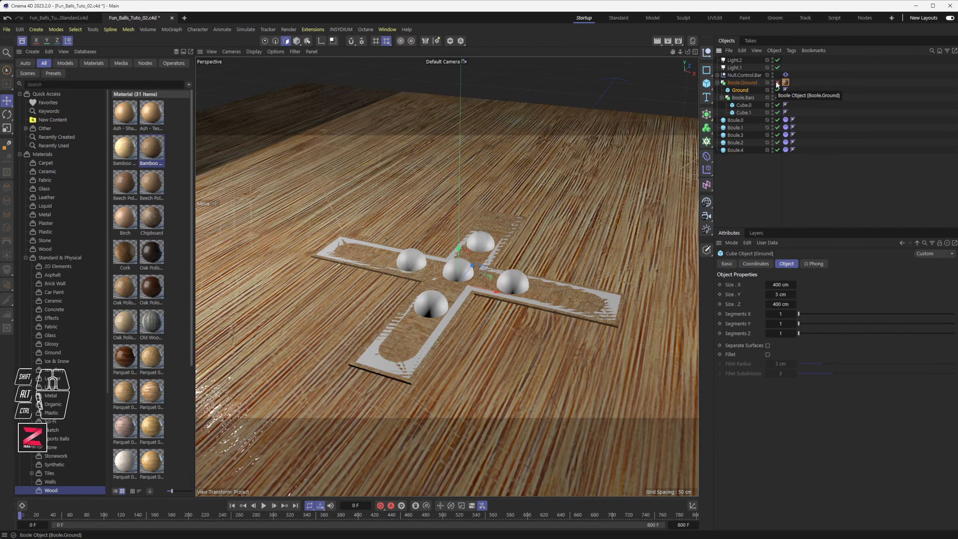
pyautogui.click(777, 83)
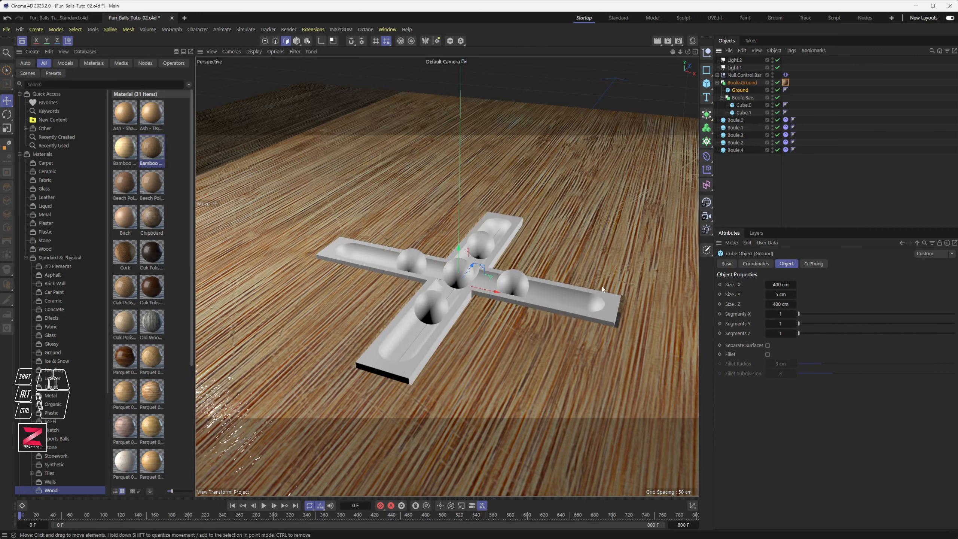
# Isolate the Ground object with Viewport Solo and examine the cross-shaped cutout up close
pyautogui.click(449, 41)
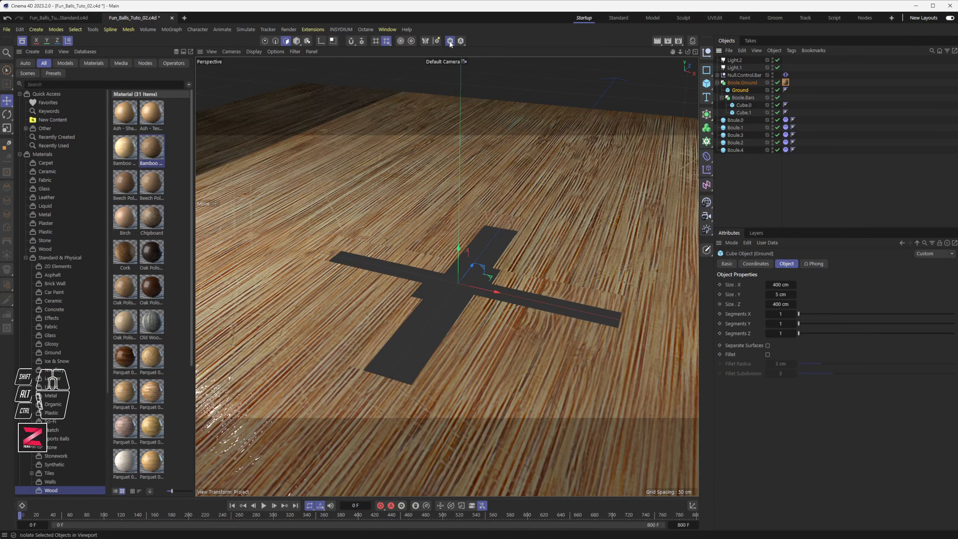
pyautogui.moveTo(506, 283)
pyautogui.keyDown('alt'); pyautogui.mouseDown()
pyautogui.moveTo(506, 252)
pyautogui.moveTo(506, 294)
pyautogui.mouseUp(); pyautogui.keyUp('alt')
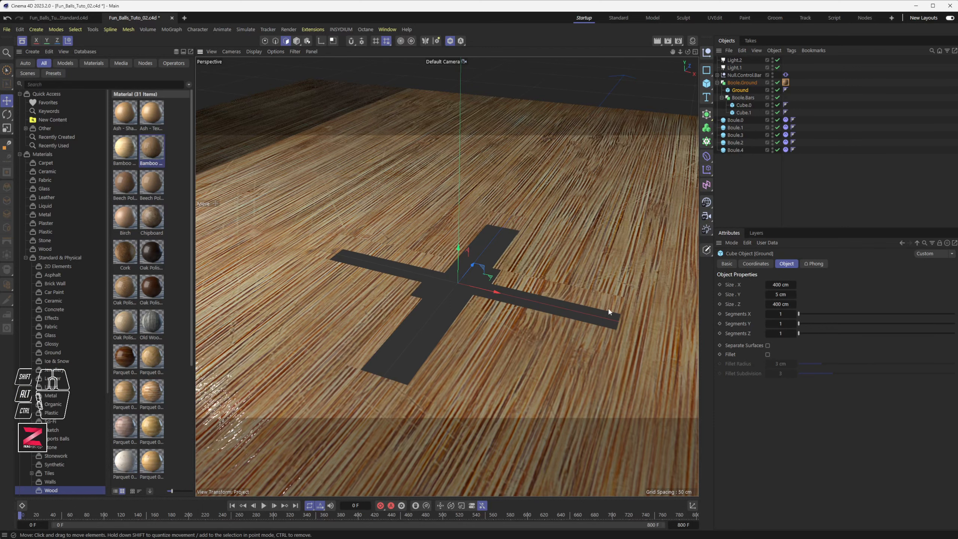
pyautogui.scroll(5, 445, 267)
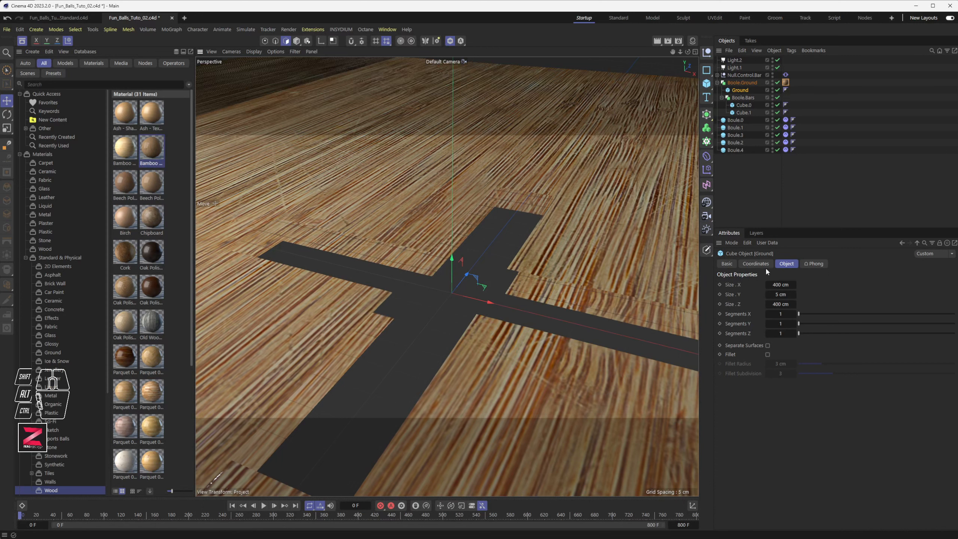
# Enable Create single object on Boole.Ground, inspect the cutout's inner walls, and collapse its hierarchy
pyautogui.click(742, 83)
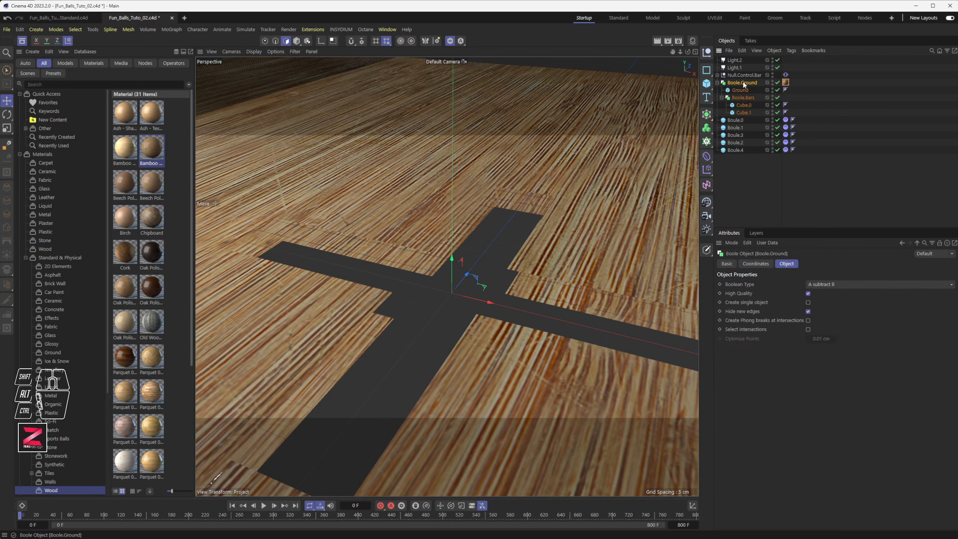
pyautogui.click(808, 302)
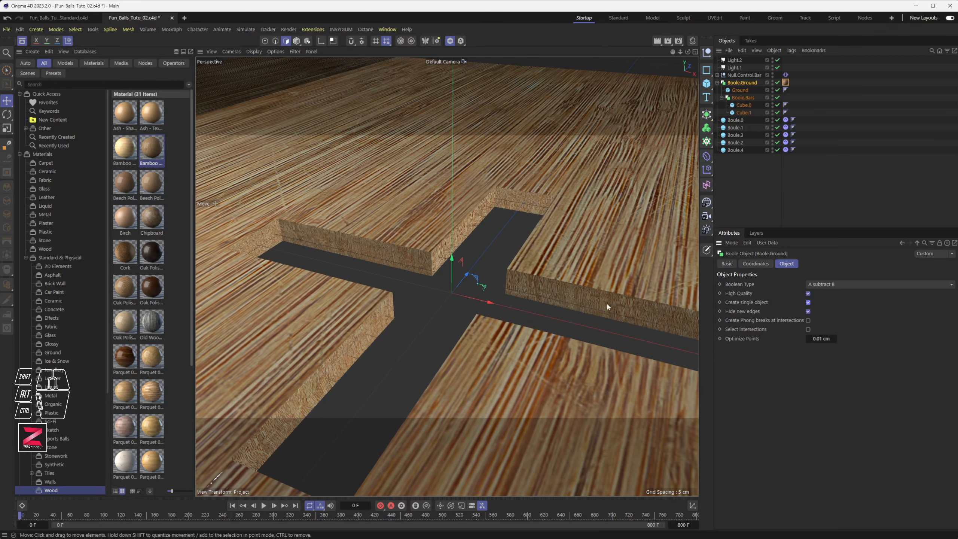
pyautogui.scroll(5, 534, 286)
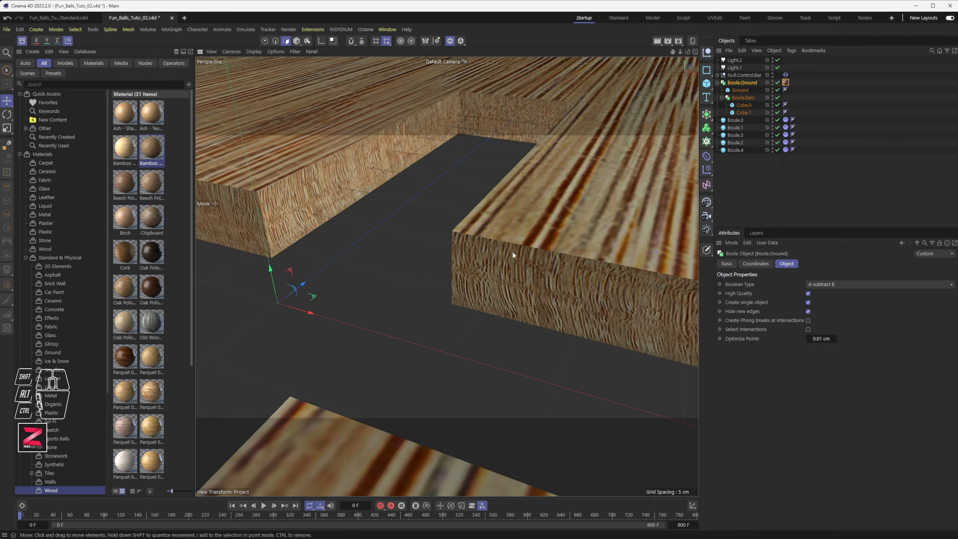
pyautogui.scroll(-6, 511, 278)
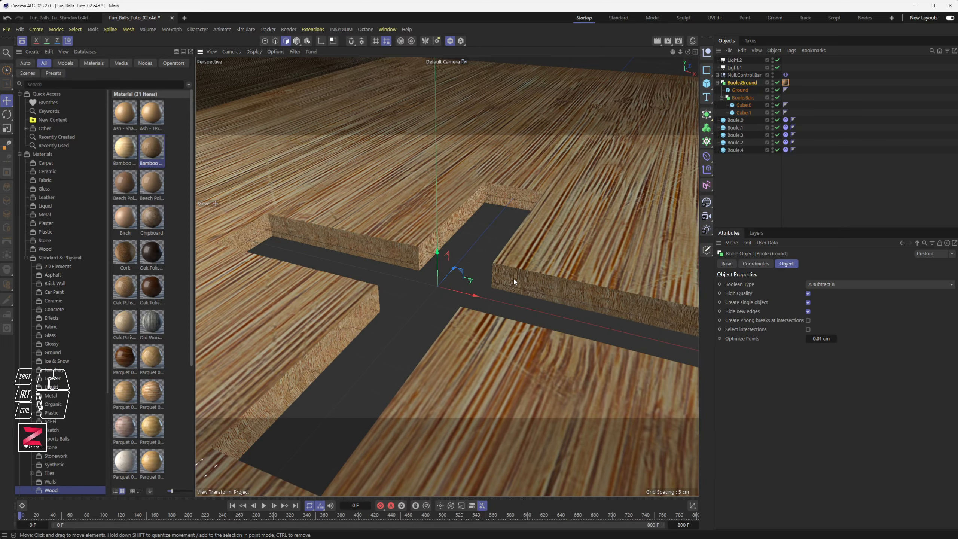
pyautogui.scroll(-2, 513, 281)
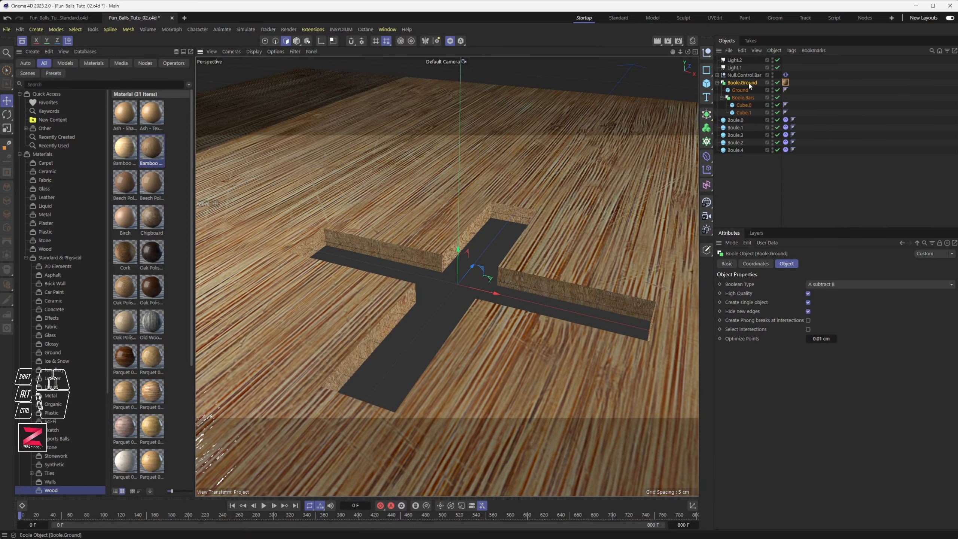
pyautogui.click(716, 82)
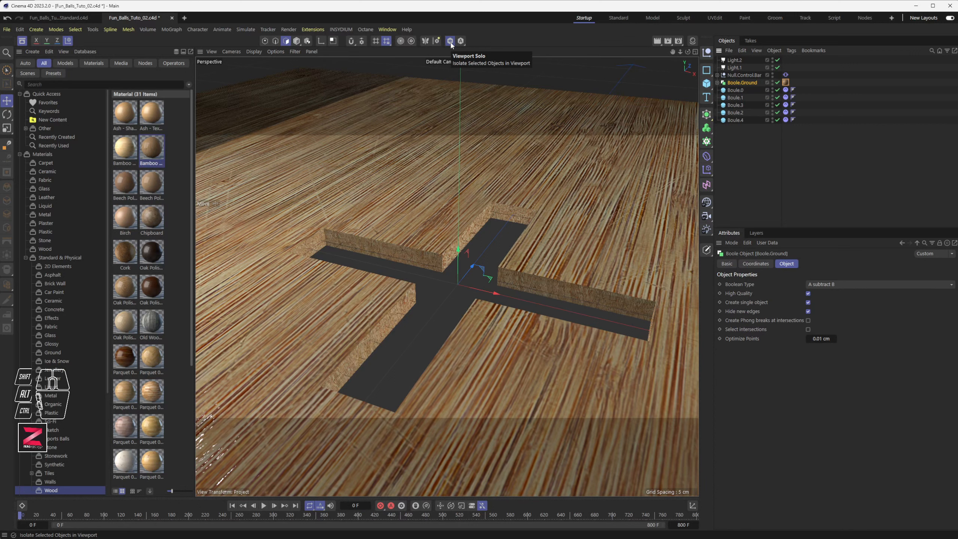
# Set the projection of Boole.Ground's Bamboo Scratched material tag to Camera Mapping
pyautogui.click(785, 83)
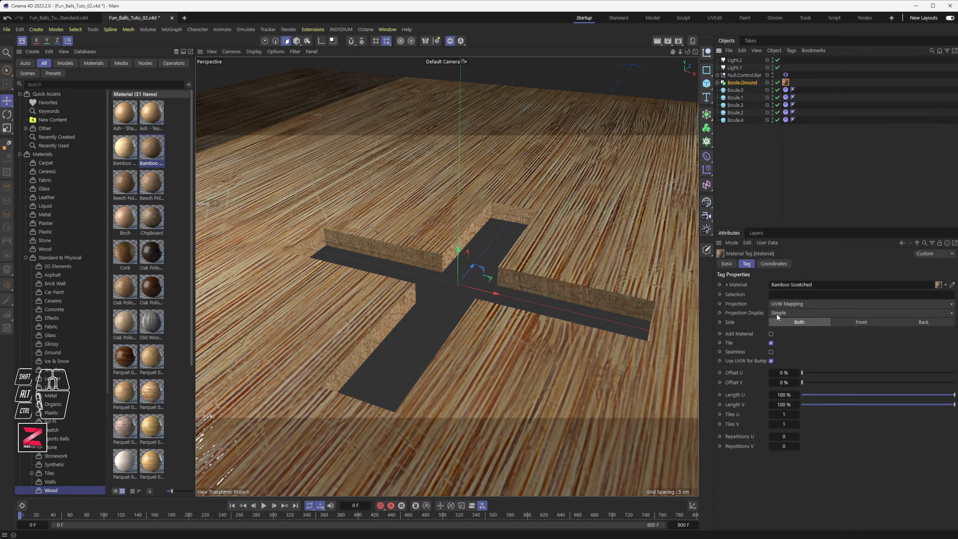
pyautogui.click(785, 304)
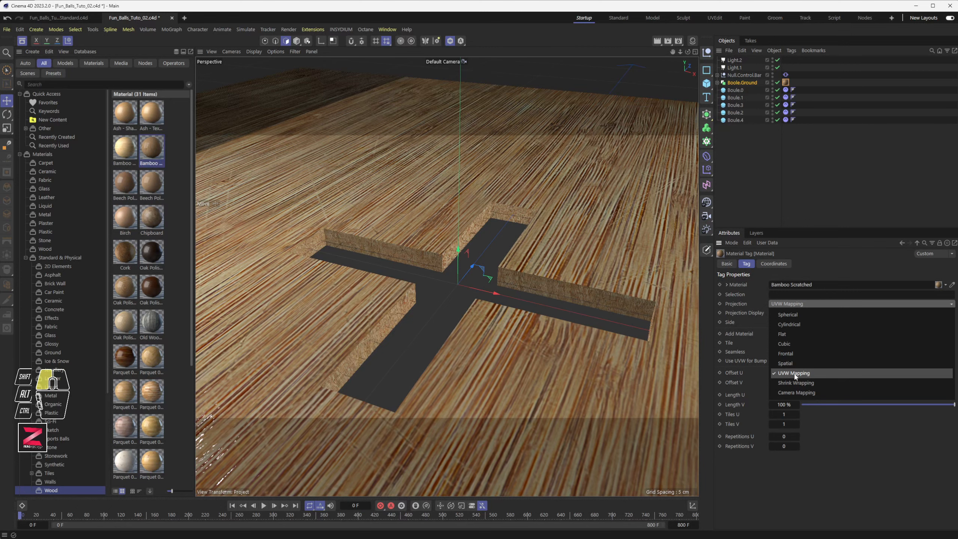
pyautogui.click(794, 392)
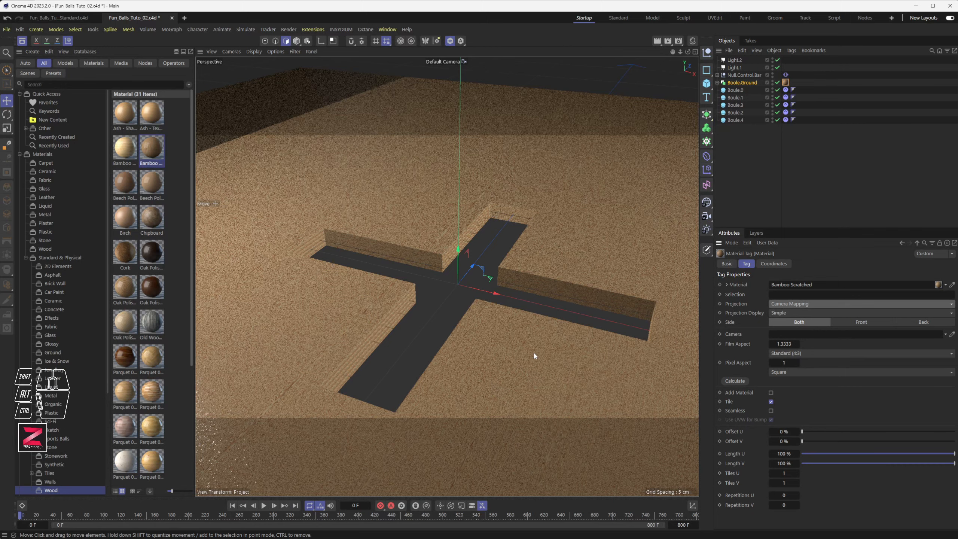
pyautogui.moveTo(538, 351)
pyautogui.keyDown('alt'); pyautogui.mouseDown()
pyautogui.moveTo(509, 351)
pyautogui.moveTo(551, 350)
pyautogui.mouseUp(); pyautogui.keyUp('alt')
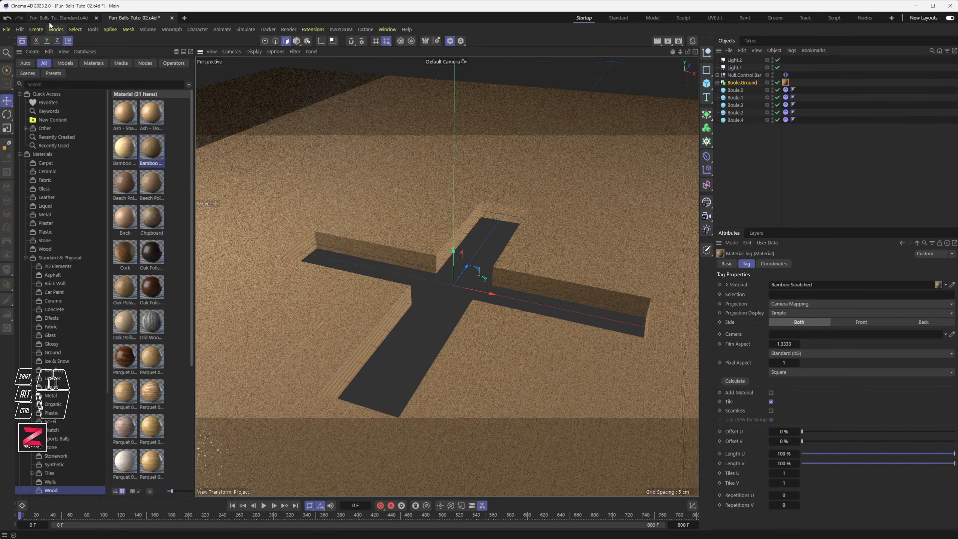
# Add a camera to the scene and make it the active view
pyautogui.click(36, 29)
pyautogui.click(65, 138)
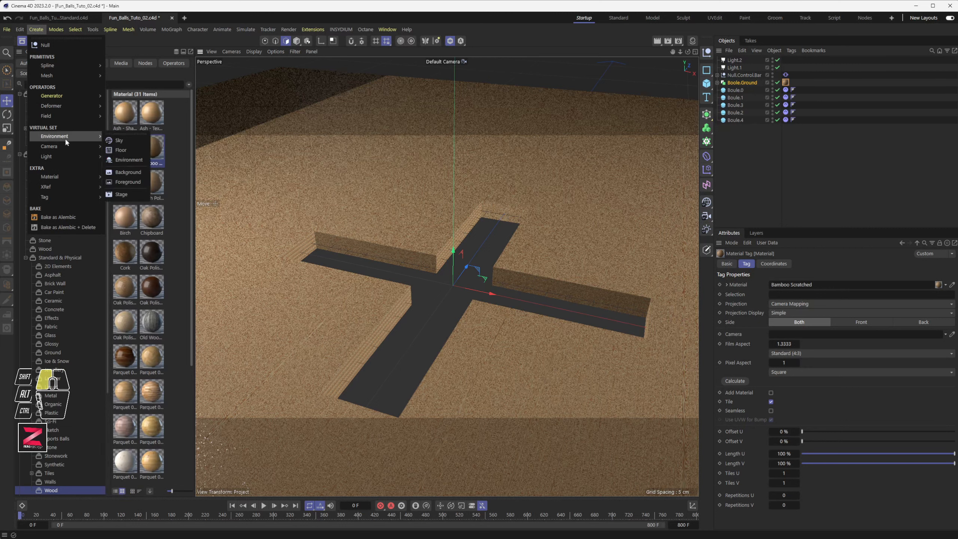
pyautogui.moveTo(68, 145)
pyautogui.click(137, 151)
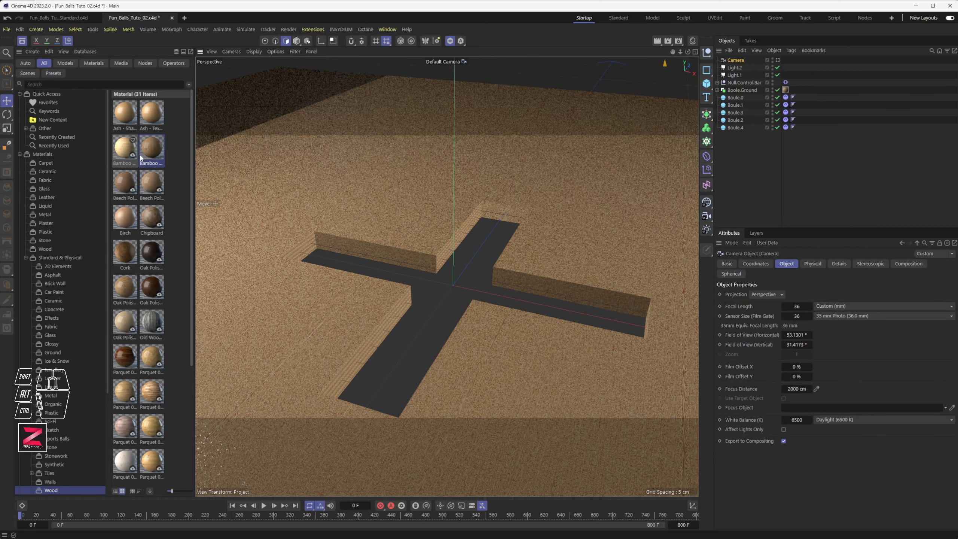
pyautogui.scroll(-5, 472, 271)
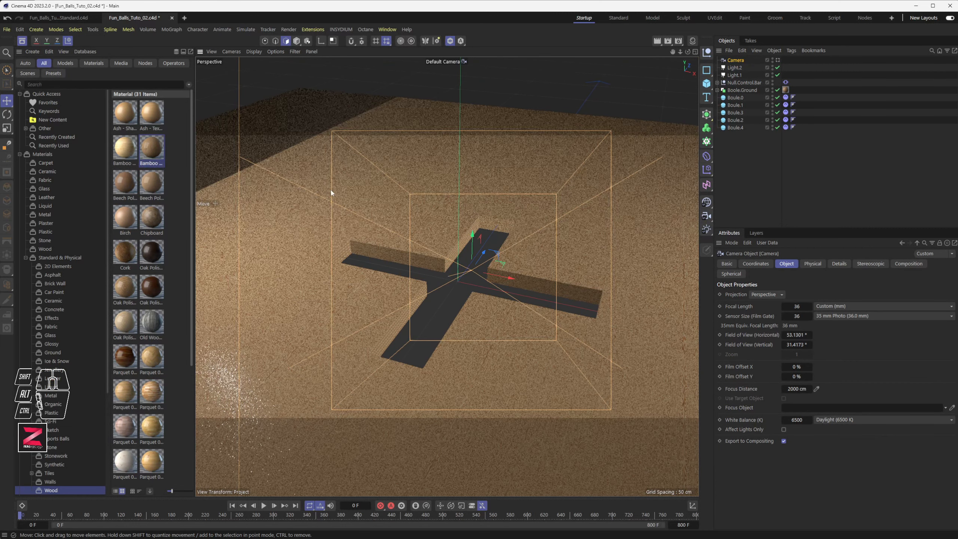
pyautogui.click(778, 60)
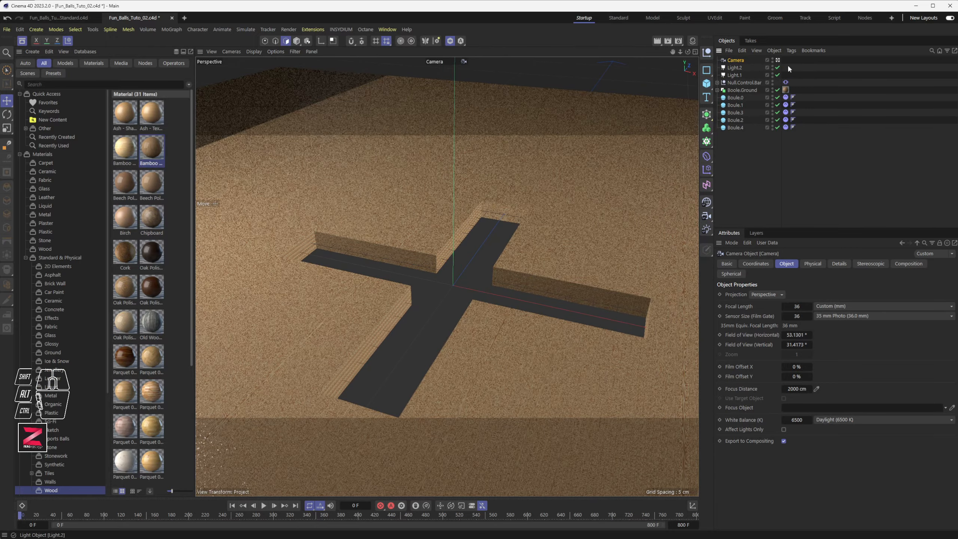
# Try setting Tiles U to -0.02 on the ground's material tag, and restore Length U to 100%
pyautogui.click(786, 90)
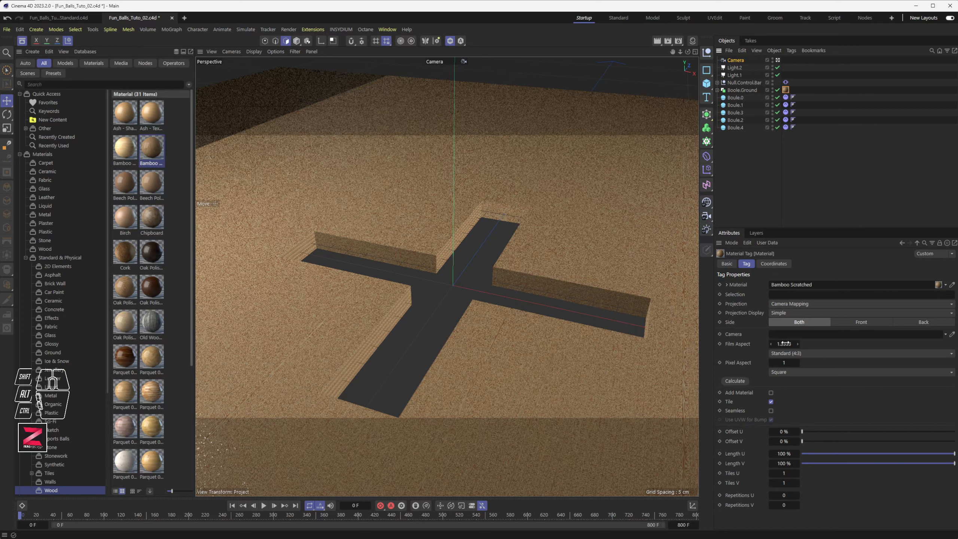
pyautogui.moveTo(802, 432)
pyautogui.mouseDown()
pyautogui.moveTo(816, 432)
pyautogui.moveTo(794, 434)
pyautogui.mouseUp()
pyautogui.moveTo(810, 453); pyautogui.dragTo(956, 454)
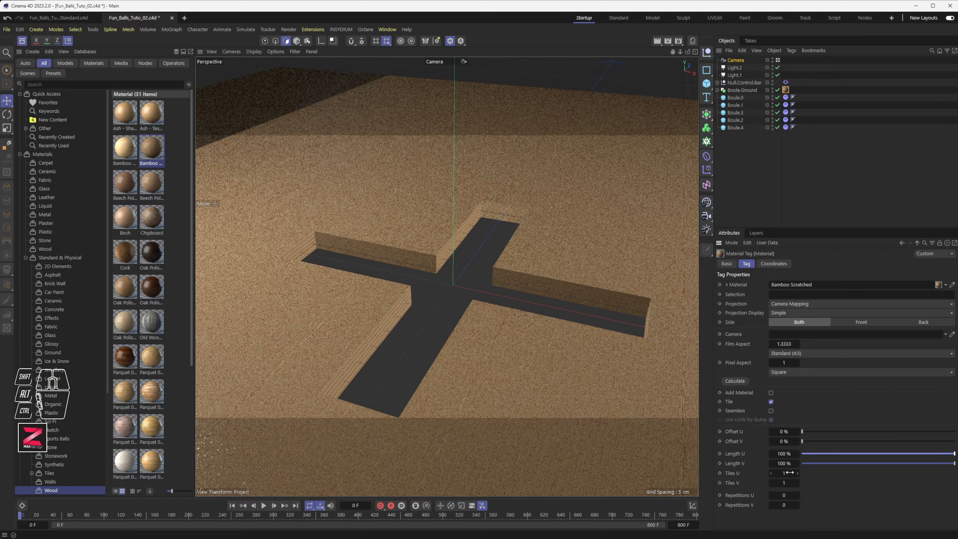
pyautogui.moveTo(790, 472); pyautogui.dragTo(747, 472)
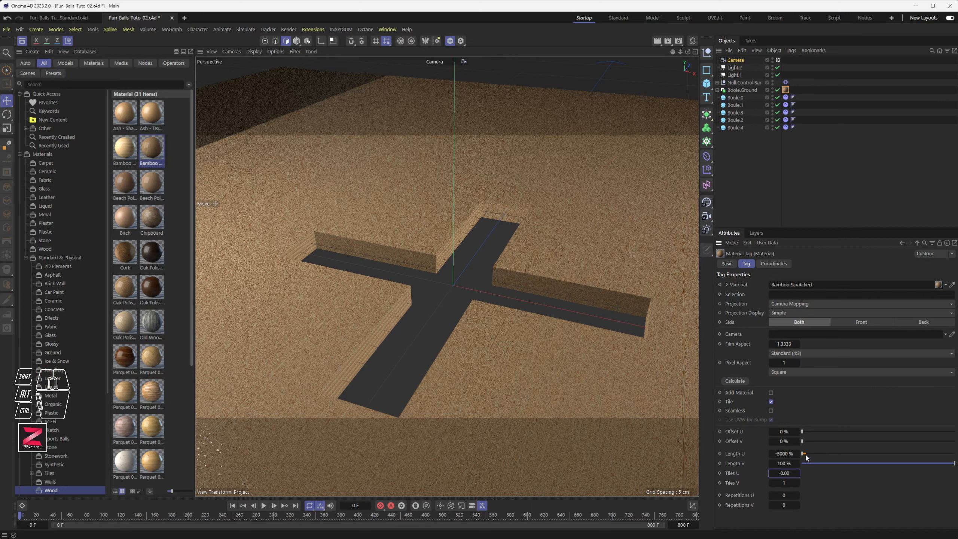
pyautogui.doubleClick(791, 453)
pyautogui.write('100')
pyautogui.press('Return')
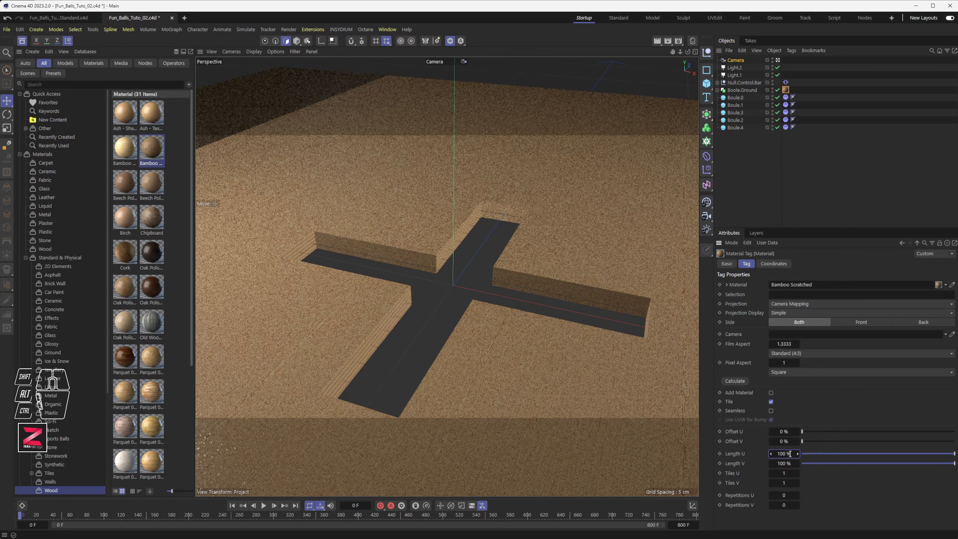
# Delete the camera and set the projection of the ground's Bamboo Scratched material tag to Spherical
pyautogui.click(737, 61)
pyautogui.press('Delete')
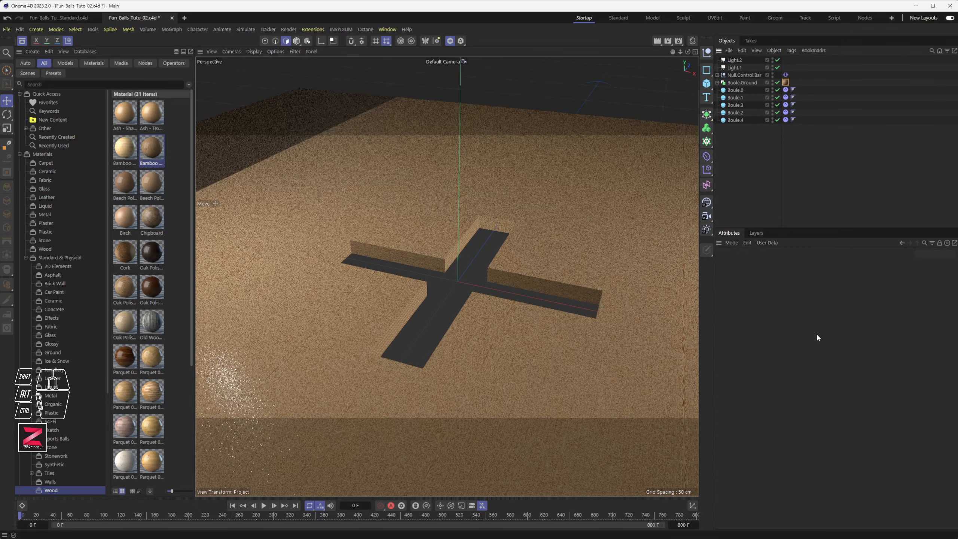
pyautogui.click(785, 82)
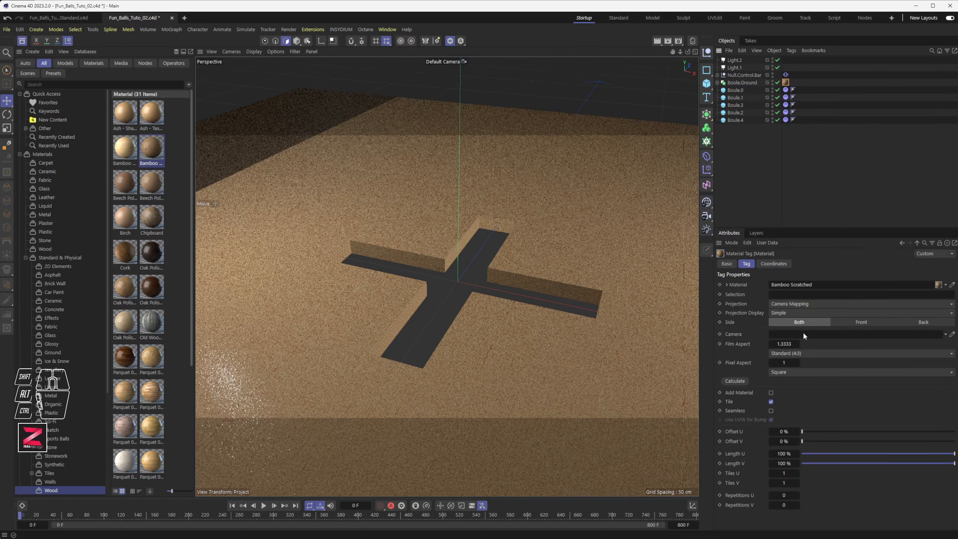
pyautogui.click(808, 304)
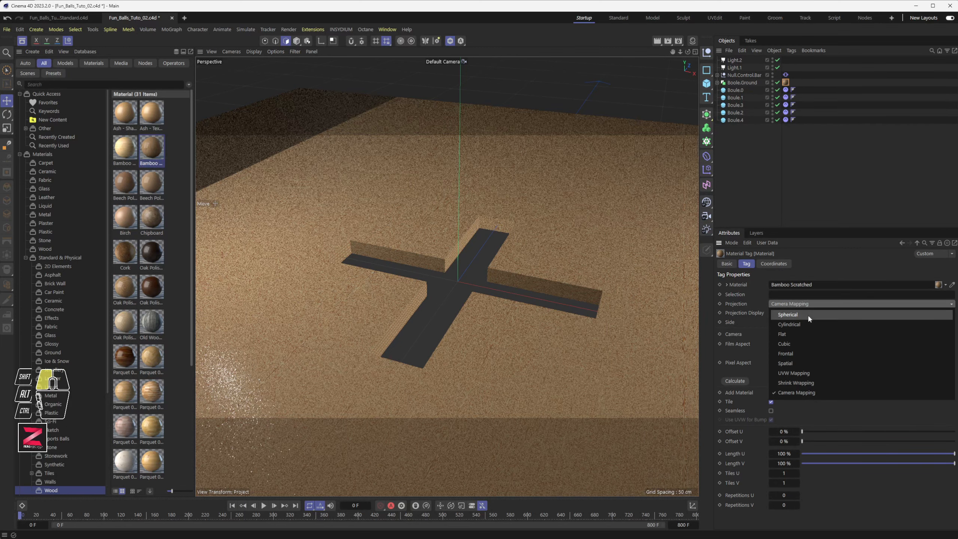
pyautogui.click(807, 314)
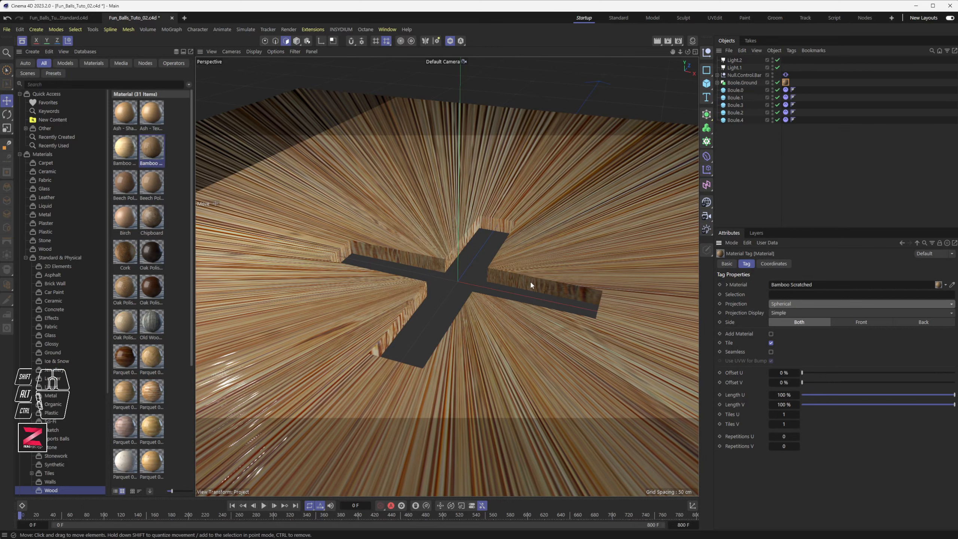
# Try the Cylindrical projection on the ground's Bamboo Scratched material tag, and switch the projection to Flat
pyautogui.scroll(-5, 506, 301)
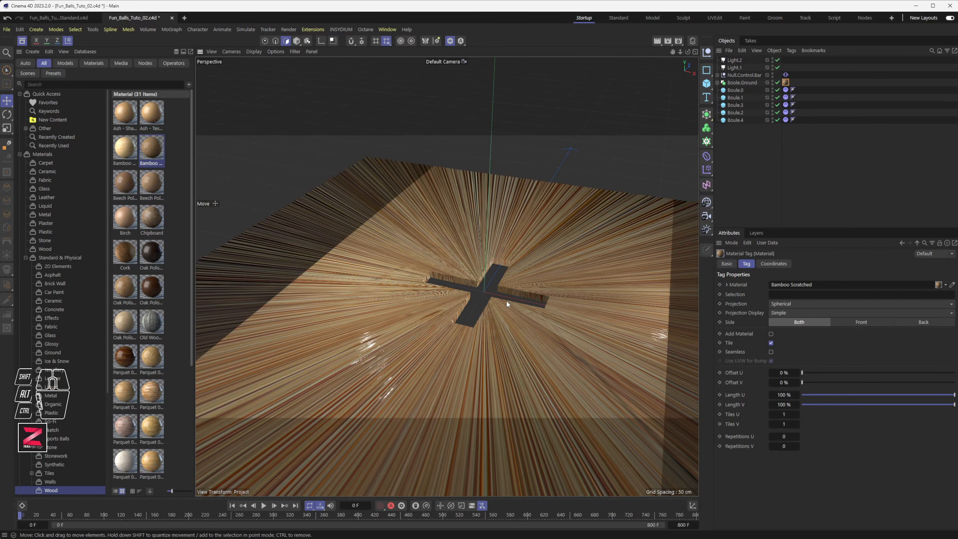
pyautogui.scroll(5, 509, 301)
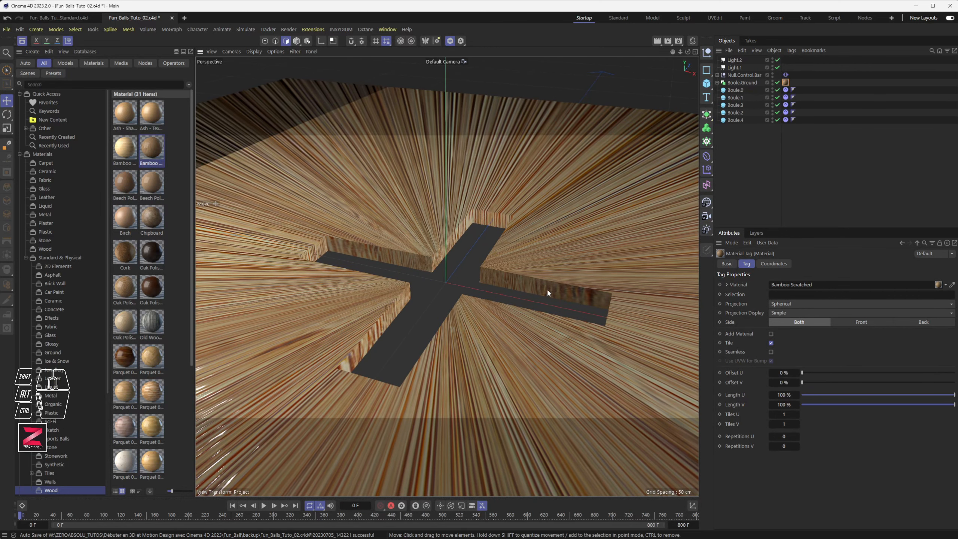
pyautogui.click(793, 303)
pyautogui.click(793, 323)
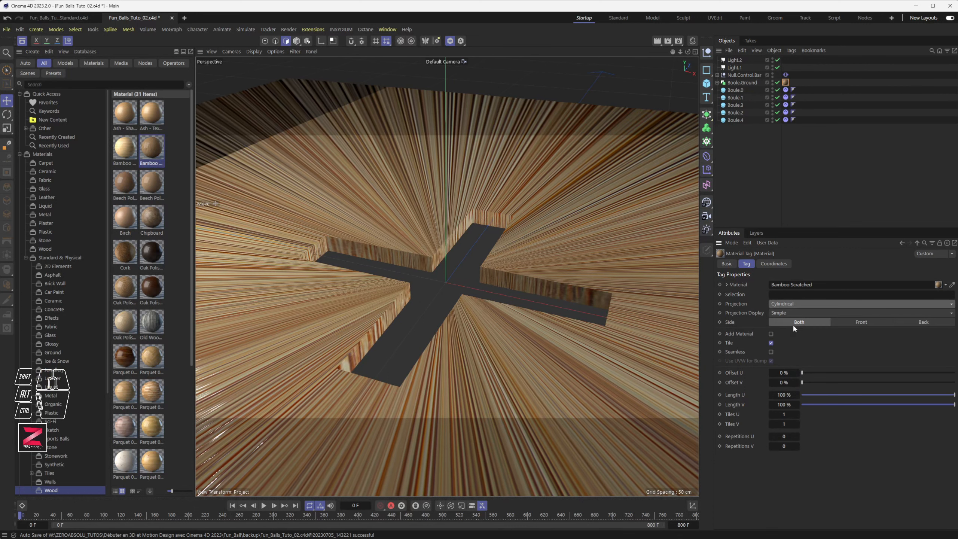
pyautogui.click(791, 302)
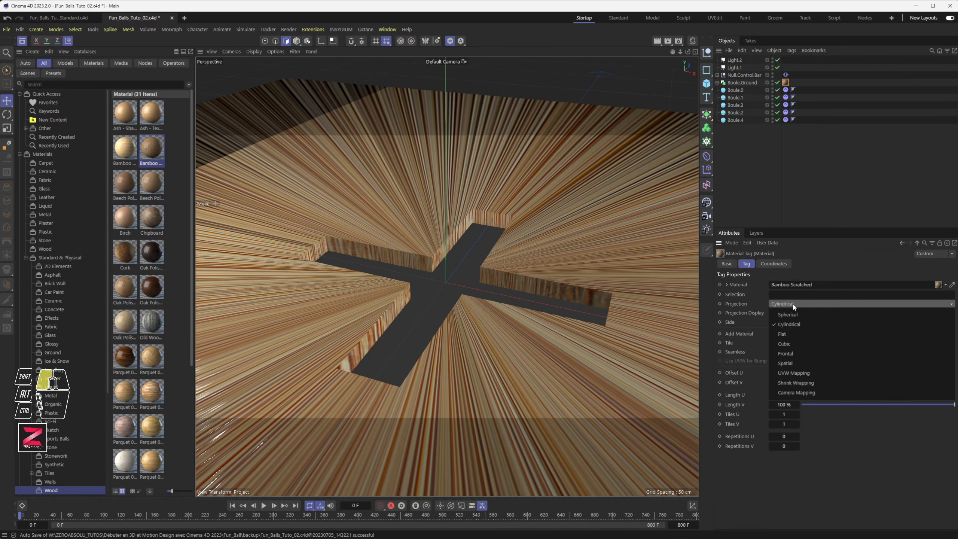
pyautogui.click(790, 334)
pyautogui.scroll(-5, 447, 287)
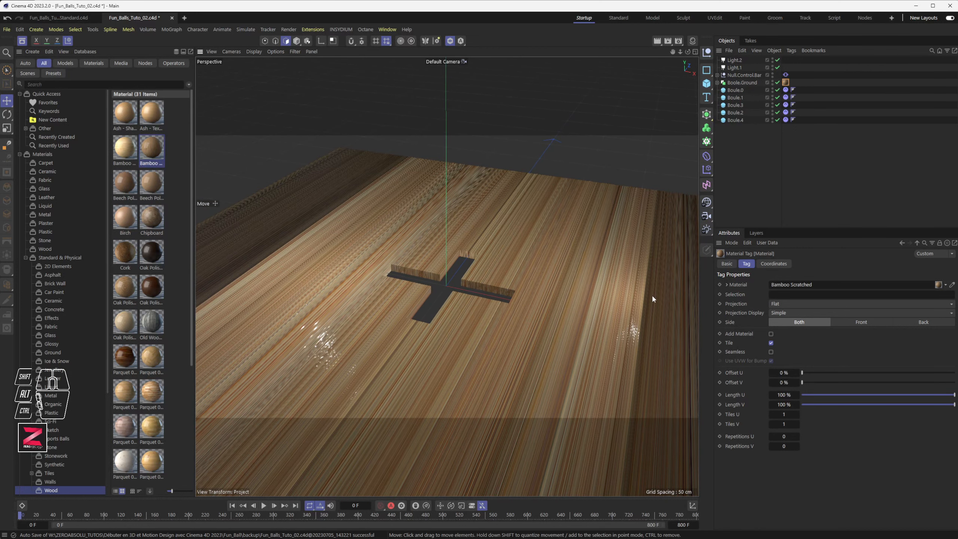
# Try shifting the ground texture with Offset U and Offset V, and restore both offsets to 0%
pyautogui.moveTo(803, 372); pyautogui.dragTo(824, 383)
pyautogui.click(739, 373)
pyautogui.keyDown('alt'); pyautogui.moveTo(633, 321); pyautogui.dragTo(558, 346, button='right'); pyautogui.keyUp('alt')
pyautogui.keyDown('alt'); pyautogui.moveTo(558, 346); pyautogui.dragTo(557, 323); pyautogui.keyUp('alt')
pyautogui.moveTo(824, 382); pyautogui.dragTo(786, 386)
pyautogui.scroll(8, 511, 320)
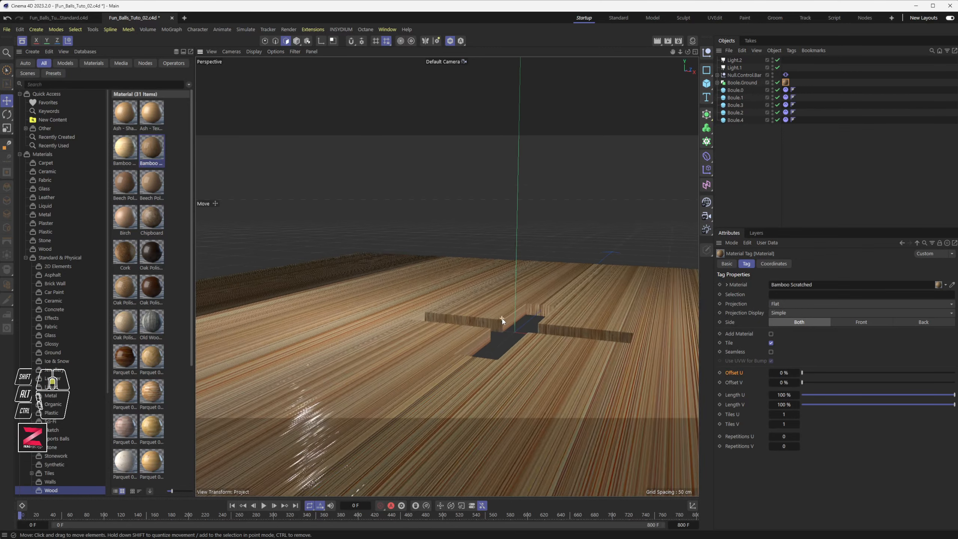
pyautogui.scroll(4, 510, 320)
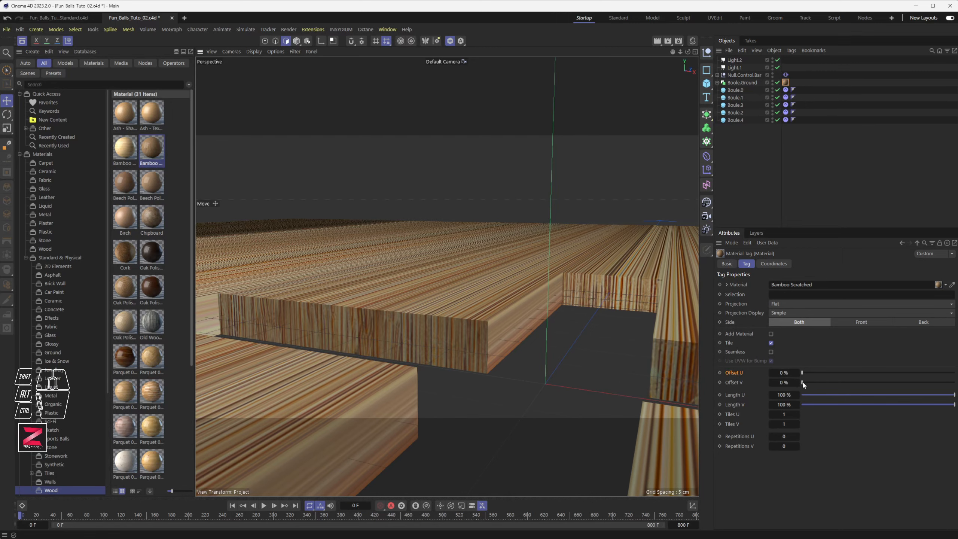
pyautogui.moveTo(803, 384)
pyautogui.mouseDown()
pyautogui.moveTo(832, 383)
pyautogui.moveTo(797, 383)
pyautogui.mouseUp()
# Test the texture lengths on the Flat projection, ending with Length U at 100% and Length V at 49%
pyautogui.moveTo(954, 395)
pyautogui.mouseDown()
pyautogui.moveTo(887, 396)
pyautogui.moveTo(956, 395)
pyautogui.mouseUp()
pyautogui.moveTo(783, 395); pyautogui.dragTo(785, 395)
pyautogui.scroll(-10, 415, 279)
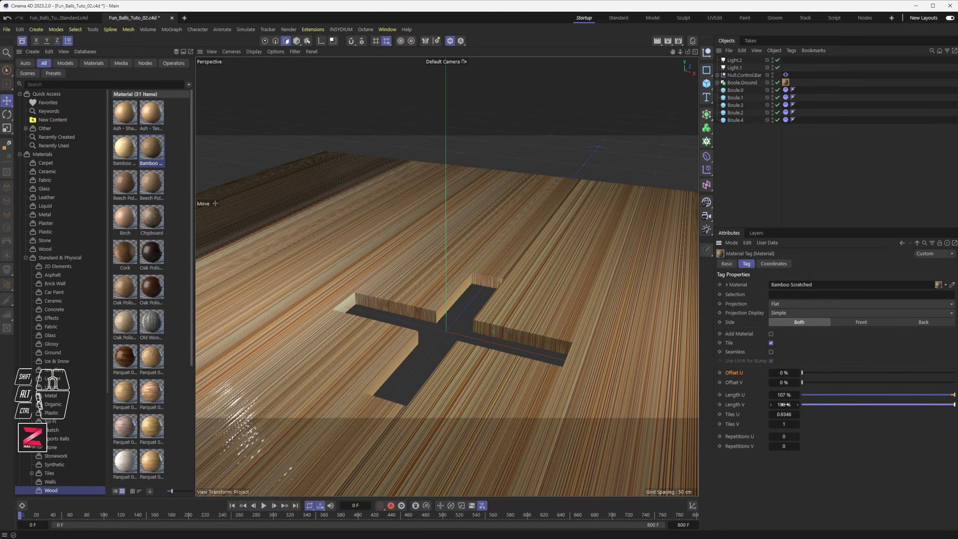
pyautogui.moveTo(784, 404); pyautogui.dragTo(730, 411)
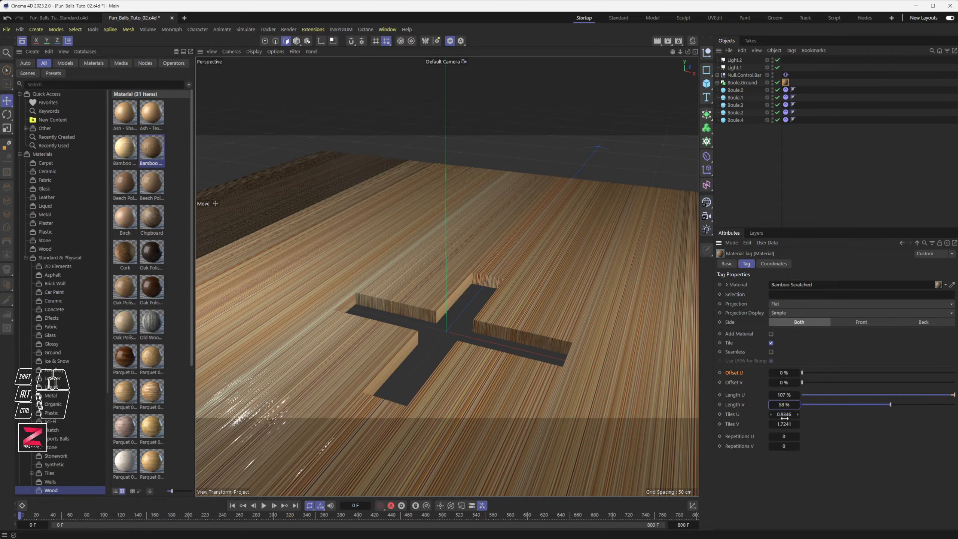
pyautogui.moveTo(882, 411)
pyautogui.mouseDown()
pyautogui.moveTo(932, 402)
pyautogui.moveTo(867, 403)
pyautogui.mouseUp()
pyautogui.moveTo(928, 394); pyautogui.dragTo(955, 395)
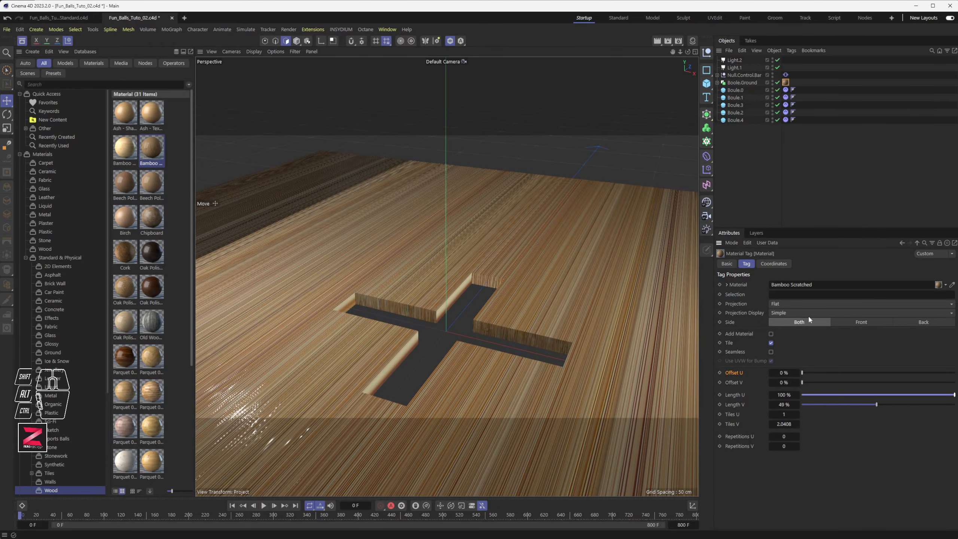
# Set the ground material's projection to Cubic, with Length U at 96% and Length V at 41%
pyautogui.moveTo(787, 303); pyautogui.dragTo(788, 343)
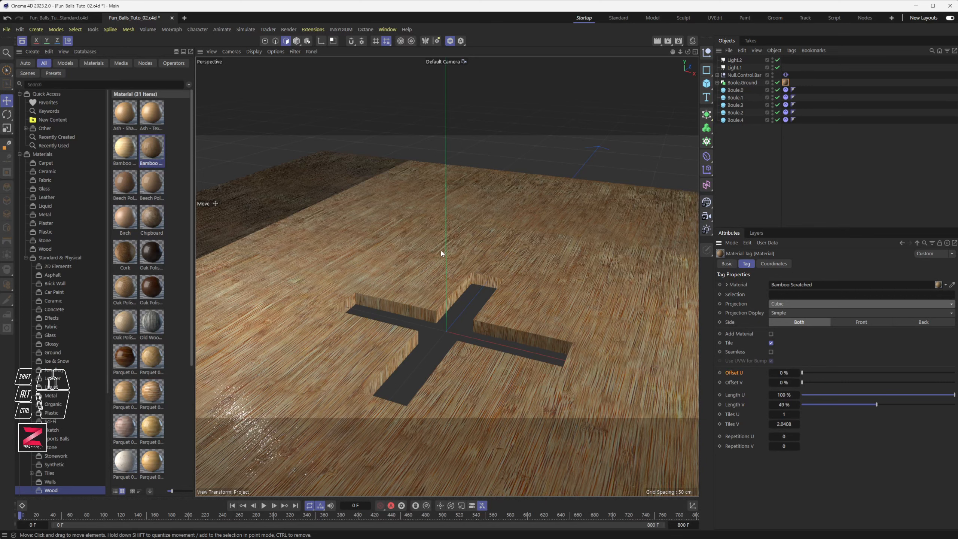
pyautogui.scroll(10, 433, 315)
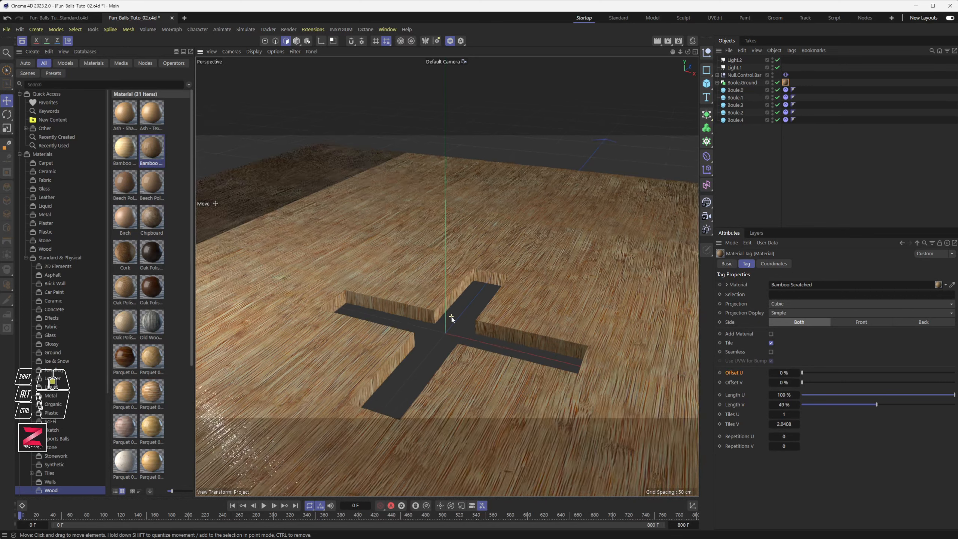
pyautogui.scroll(-5, 432, 314)
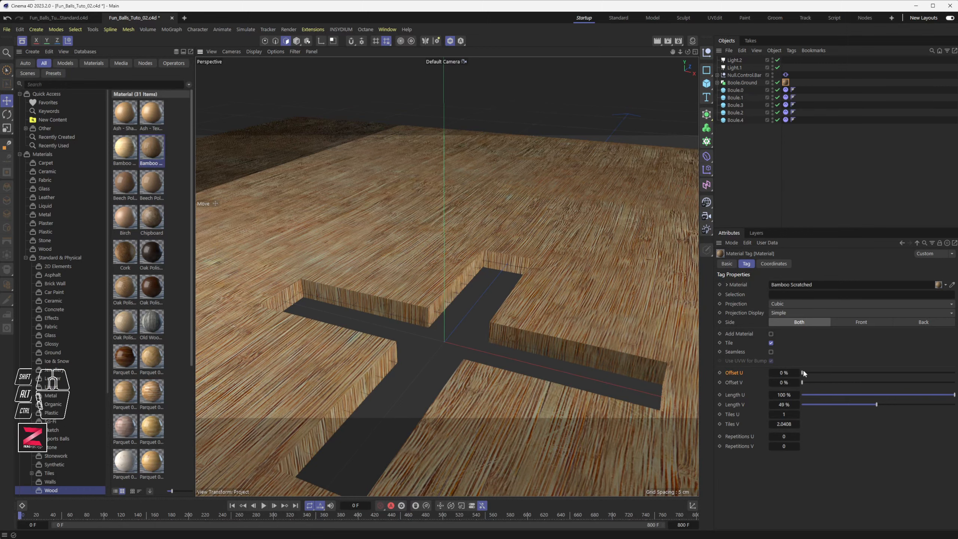
pyautogui.moveTo(804, 372)
pyautogui.mouseDown()
pyautogui.moveTo(801, 380)
pyautogui.moveTo(828, 383)
pyautogui.moveTo(796, 383)
pyautogui.mouseUp()
pyautogui.moveTo(954, 395)
pyautogui.mouseDown()
pyautogui.moveTo(893, 391)
pyautogui.moveTo(947, 395)
pyautogui.mouseUp()
pyautogui.moveTo(875, 403)
pyautogui.mouseDown()
pyautogui.moveTo(808, 406)
pyautogui.moveTo(864, 405)
pyautogui.mouseUp()
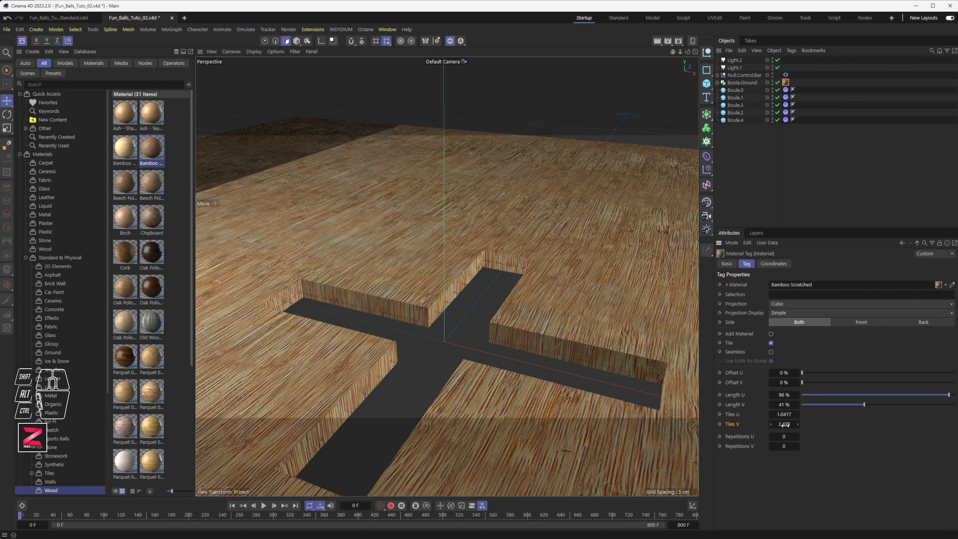
# Set Tiles V and Tiles U to 2 on the ground's Bamboo Scratched material tag
pyautogui.click(799, 424)
pyautogui.write('2')
pyautogui.press('Return')
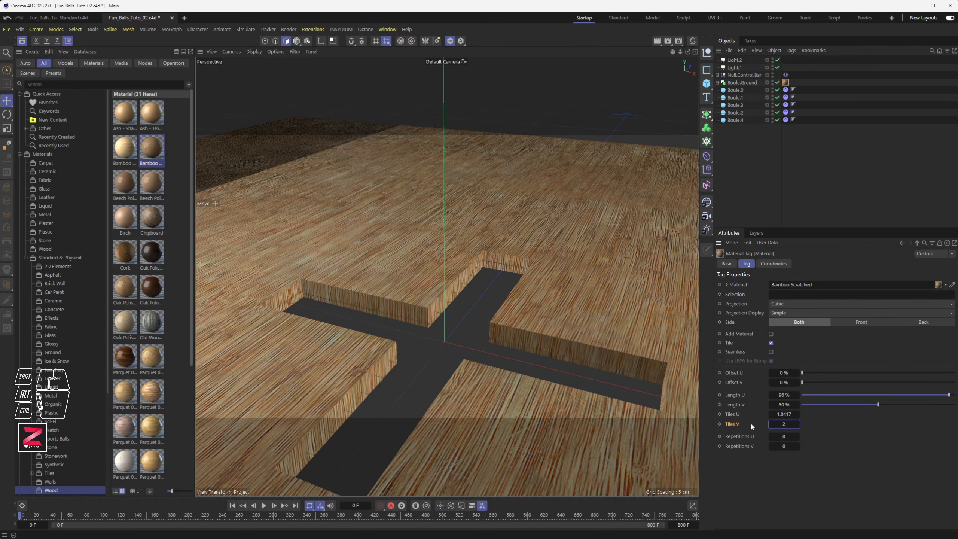
pyautogui.click(783, 414)
pyautogui.write('2')
pyautogui.press('Return')
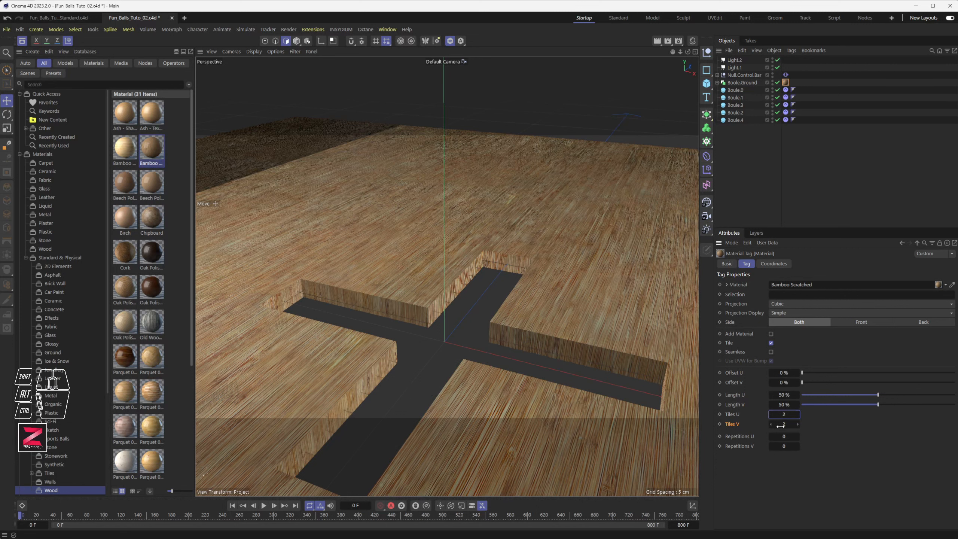
# Set Repetitions U and Repetitions V to 1 on the ground's material tag
pyautogui.moveTo(793, 437); pyautogui.dragTo(774, 437)
pyautogui.click(798, 435)
pyautogui.click(797, 445)
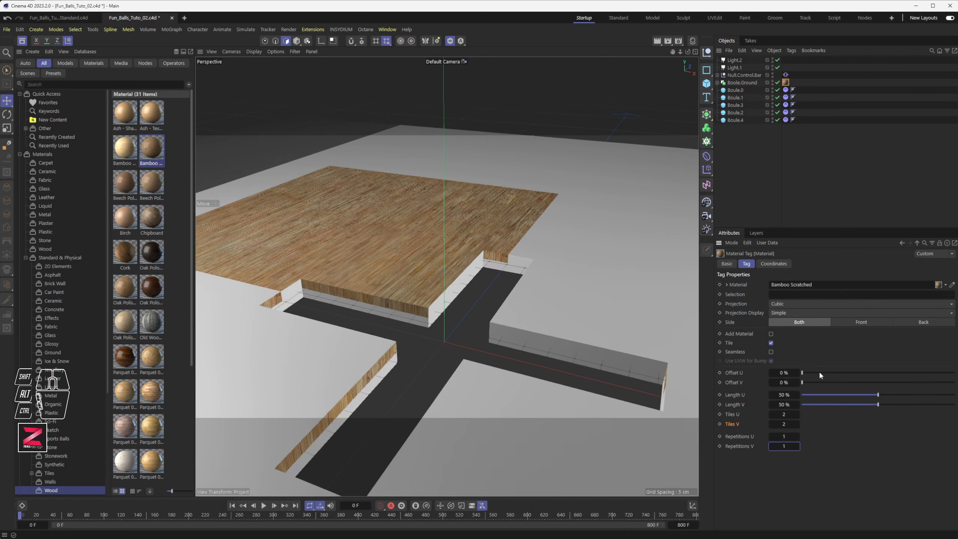
# Place the single texture repetition around the cross cutout with Offset U 23%, Offset V 22%, Length U 77% and Length V 70%
pyautogui.moveTo(803, 372); pyautogui.dragTo(908, 404)
pyautogui.scroll(-6, 506, 345)
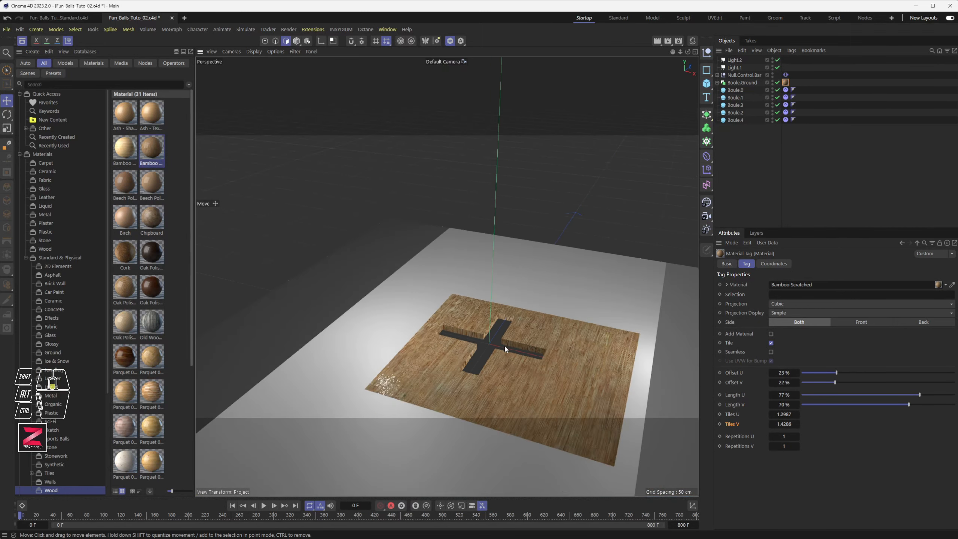
pyautogui.keyDown('alt'); pyautogui.scroll(-3, 506, 387); pyautogui.keyUp('alt')
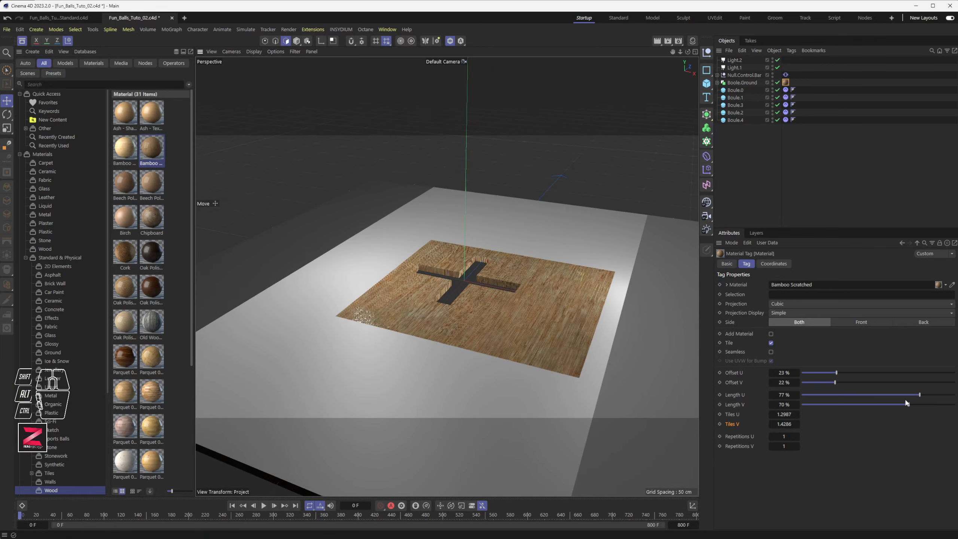
# Enlarge and shift the ground texture with Length U 165%, Length V 175%, Offset U -31% and Offset V -36%
pyautogui.moveTo(916, 404); pyautogui.dragTo(955, 395)
pyautogui.moveTo(829, 382); pyautogui.dragTo(814, 404)
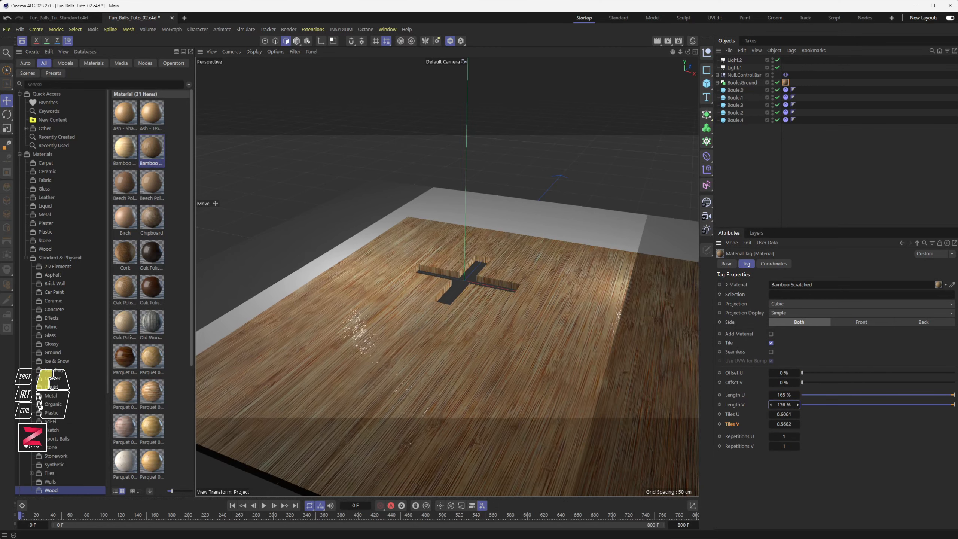
pyautogui.moveTo(797, 374); pyautogui.dragTo(754, 383)
pyautogui.keyDown('alt'); pyautogui.moveTo(597, 321); pyautogui.dragTo(475, 301); pyautogui.keyUp('alt')
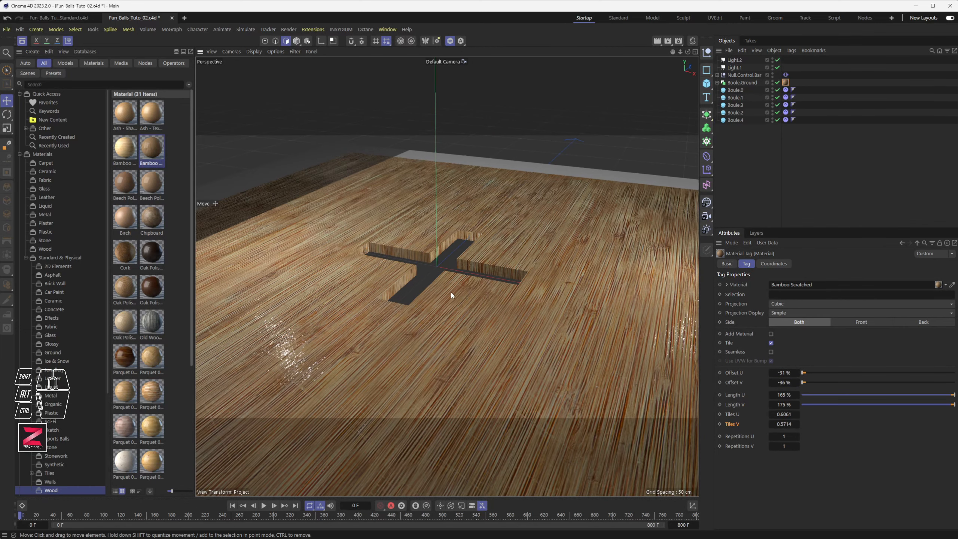
# Set the ground material's projection to UVW Mapping, with Offset U at -32% and Length U at 108%
pyautogui.click(782, 303)
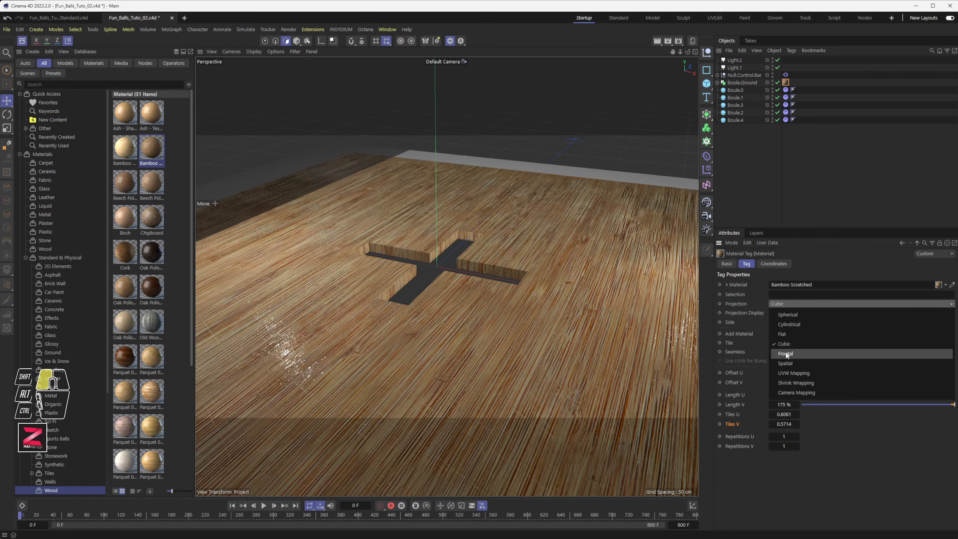
pyautogui.click(787, 373)
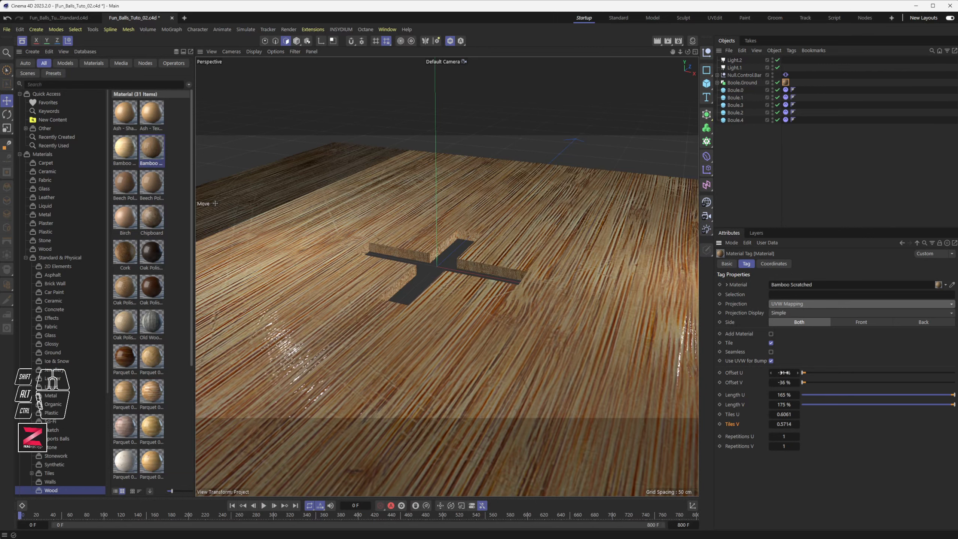
pyautogui.moveTo(784, 372); pyautogui.dragTo(804, 421)
# Set the ground texture's Repetitions U and V to 0, Length U to 75% and Length V to 53%
pyautogui.doubleClick(787, 437)
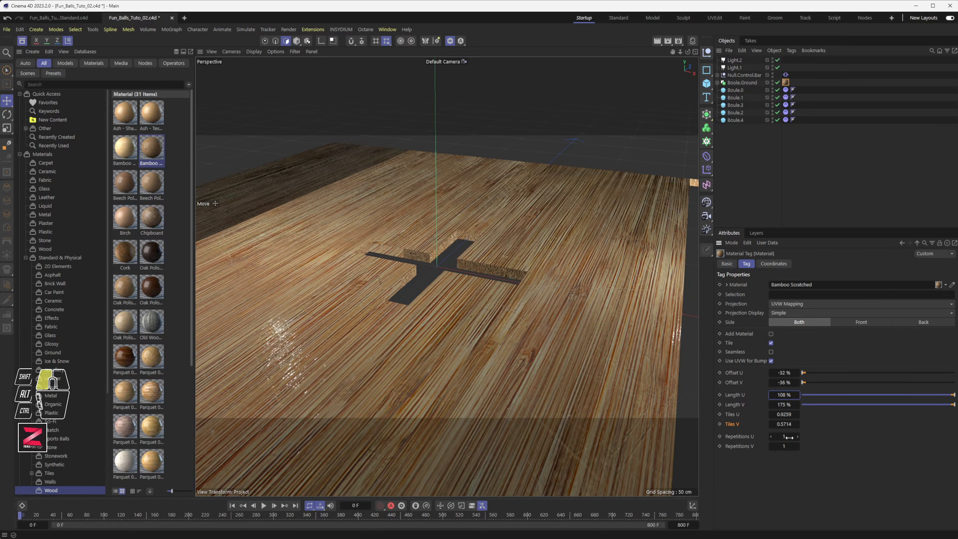
pyautogui.write('0')
pyautogui.press('Tab')
pyautogui.write('0')
pyautogui.press('Tab')
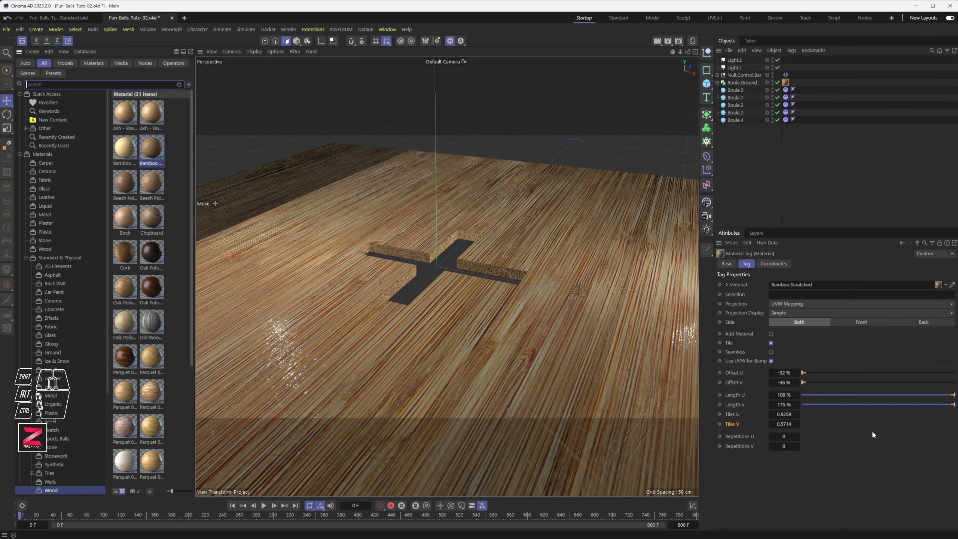
pyautogui.moveTo(789, 398); pyautogui.dragTo(756, 404)
pyautogui.scroll(2, 388, 280)
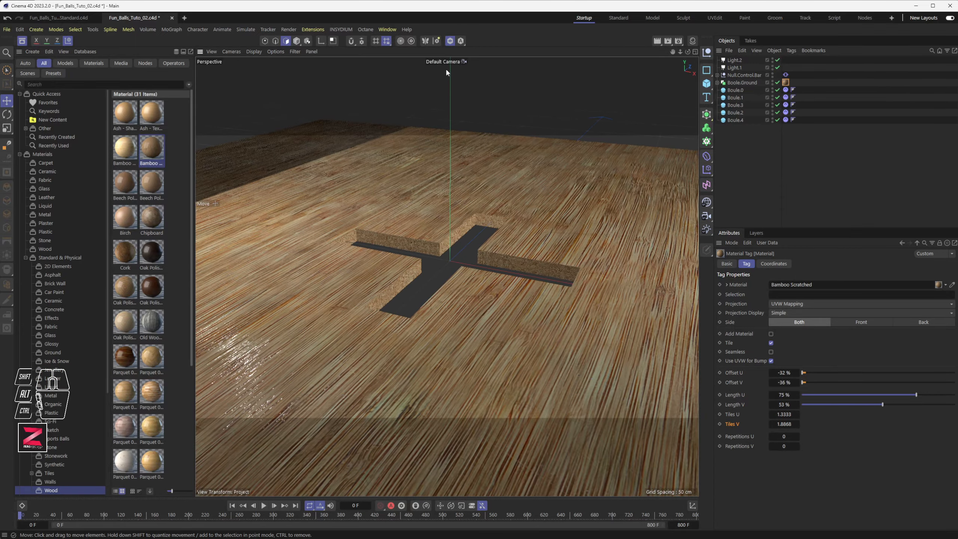
# Turn off viewport solo to bring back the bars and balls, and render the active view
pyautogui.click(450, 41)
pyautogui.keyDown('alt'); pyautogui.moveTo(448, 277); pyautogui.dragTo(453, 309, button='middle'); pyautogui.keyUp('alt')
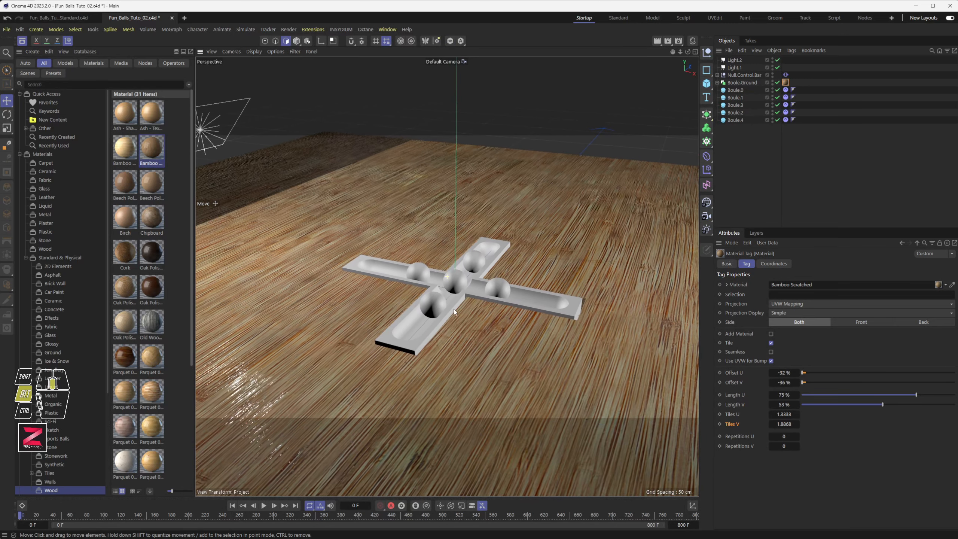
pyautogui.click(657, 41)
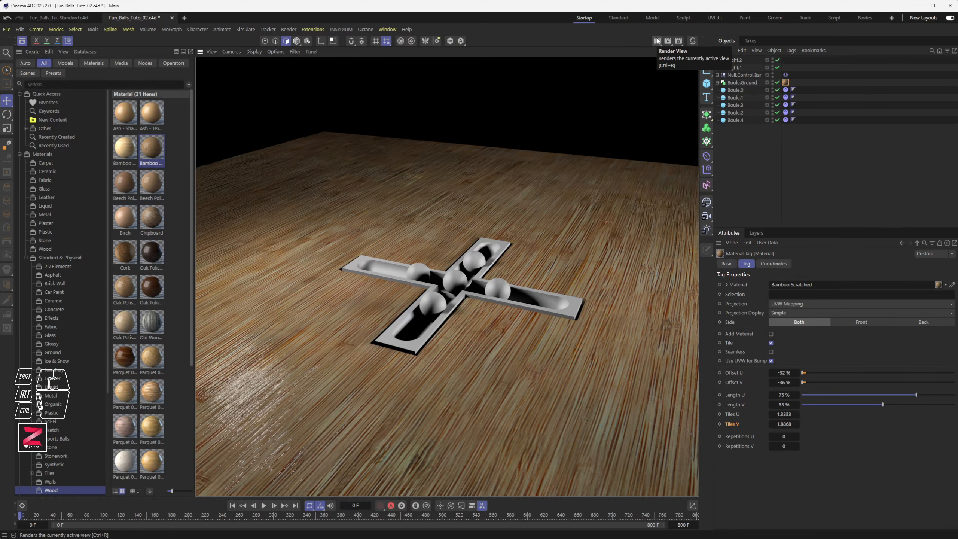
pyautogui.keyDown('alt'); pyautogui.moveTo(459, 269); pyautogui.dragTo(460, 279); pyautogui.keyUp('alt')
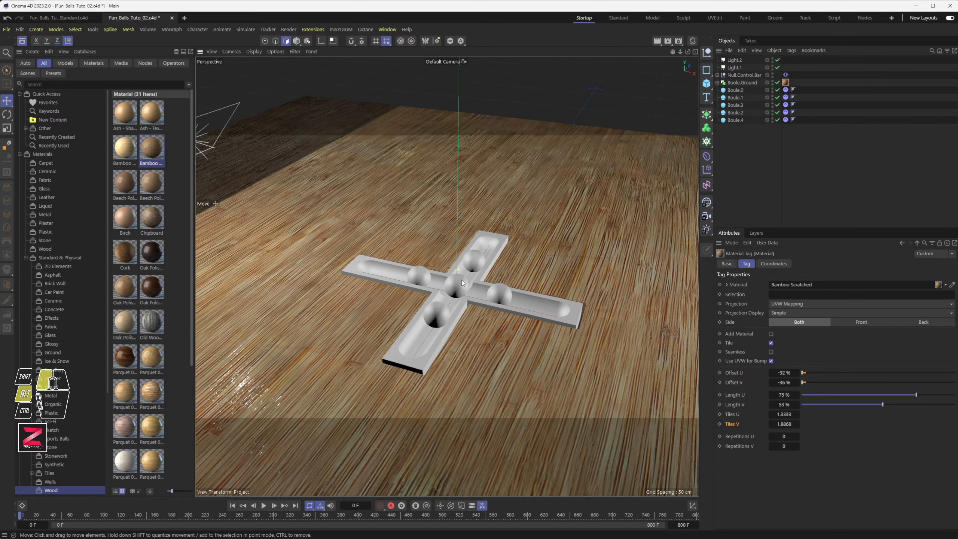
# Apply the Oak Polished - Red wood material to the Boole.Ground object
pyautogui.scroll(5, 468, 274)
pyautogui.keyDown('alt'); pyautogui.moveTo(479, 290); pyautogui.dragTo(473, 242, button='middle'); pyautogui.keyUp('alt')
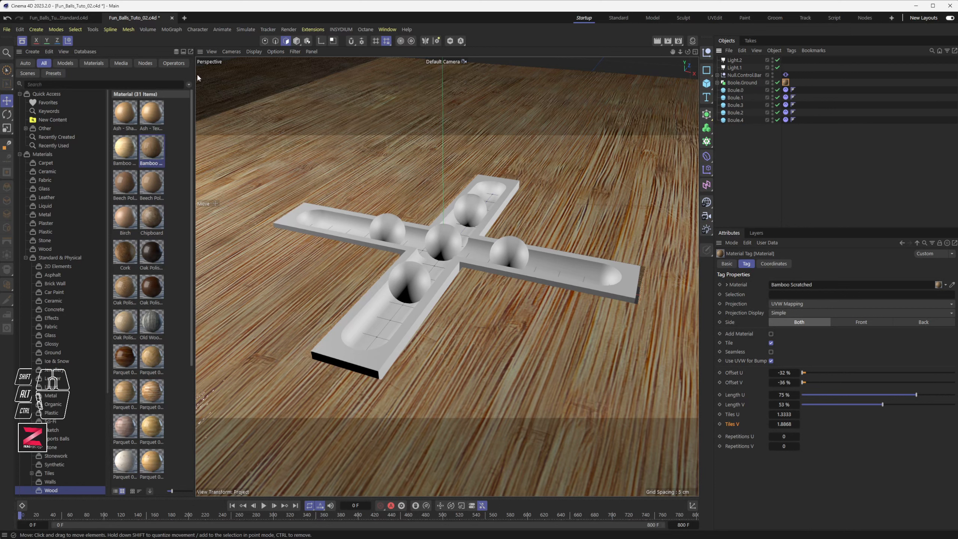
pyautogui.click(159, 297)
pyautogui.moveTo(151, 290); pyautogui.dragTo(743, 82)
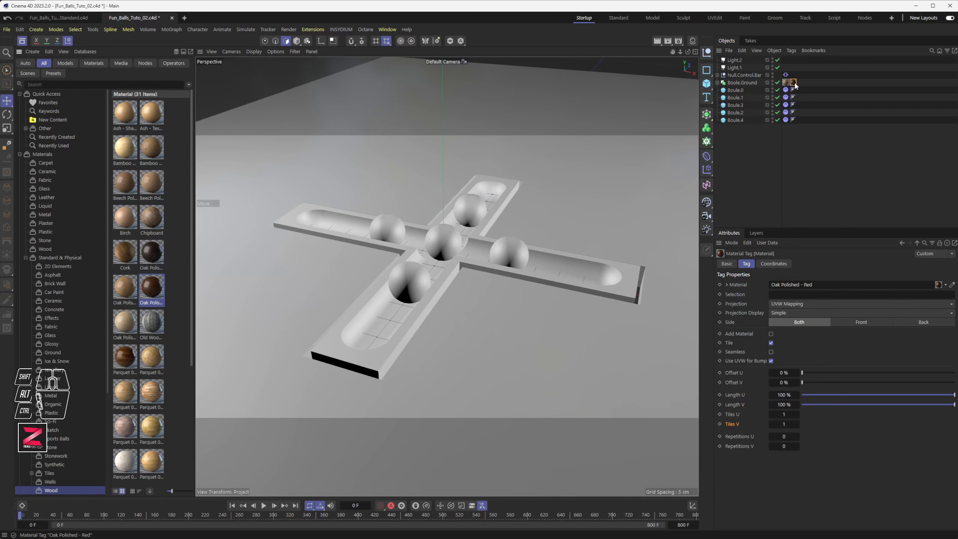
pyautogui.click(537, 189)
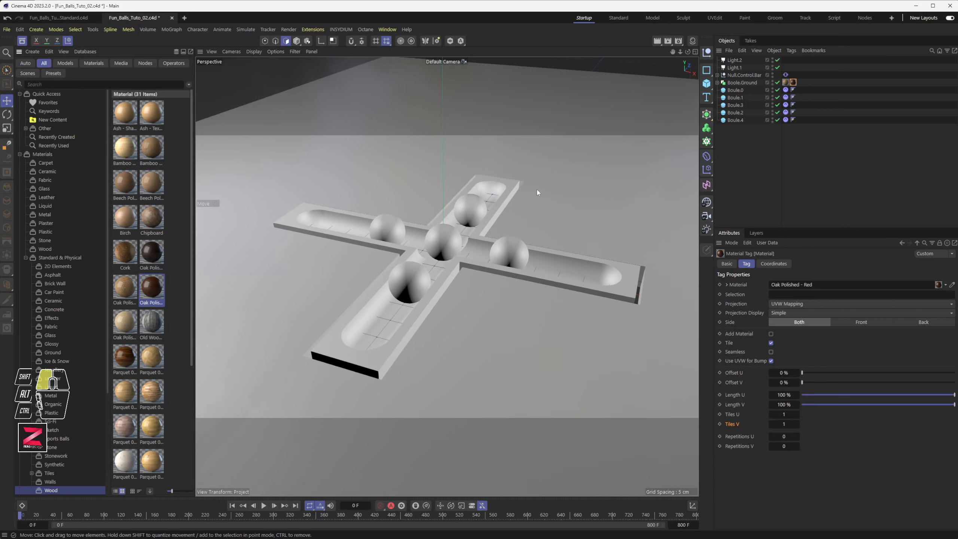
pyautogui.scroll(-2, 539, 195)
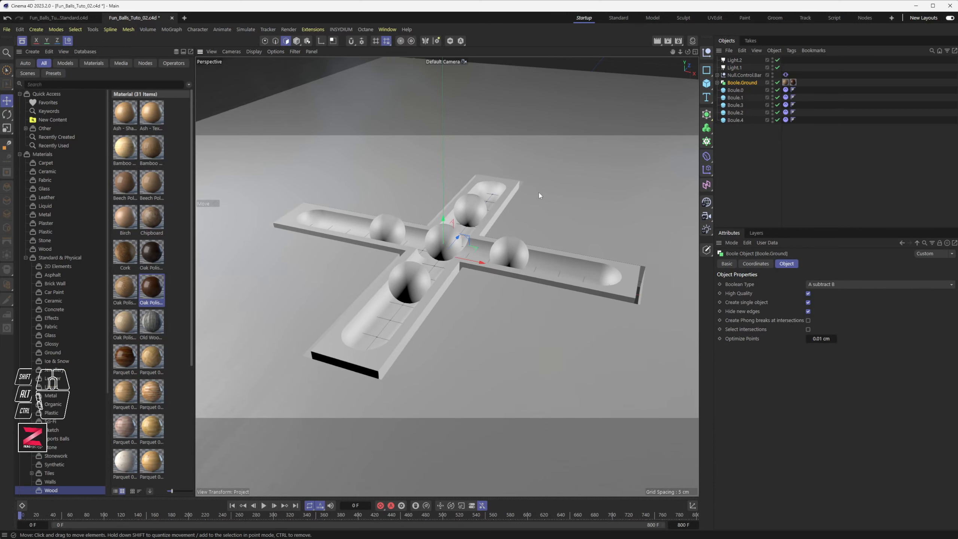
pyautogui.scroll(4, 539, 196)
pyautogui.scroll(-2, 539, 194)
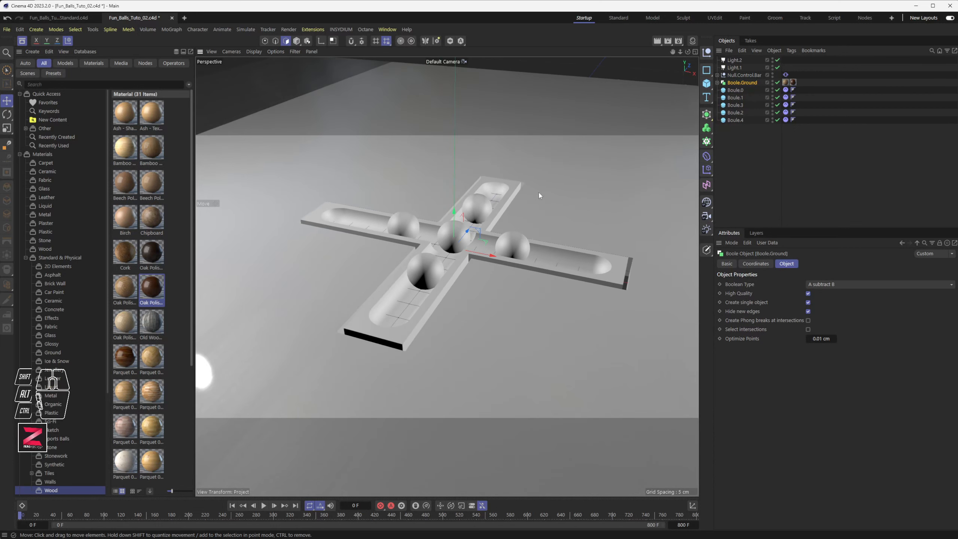
pyautogui.scroll(1, 537, 208)
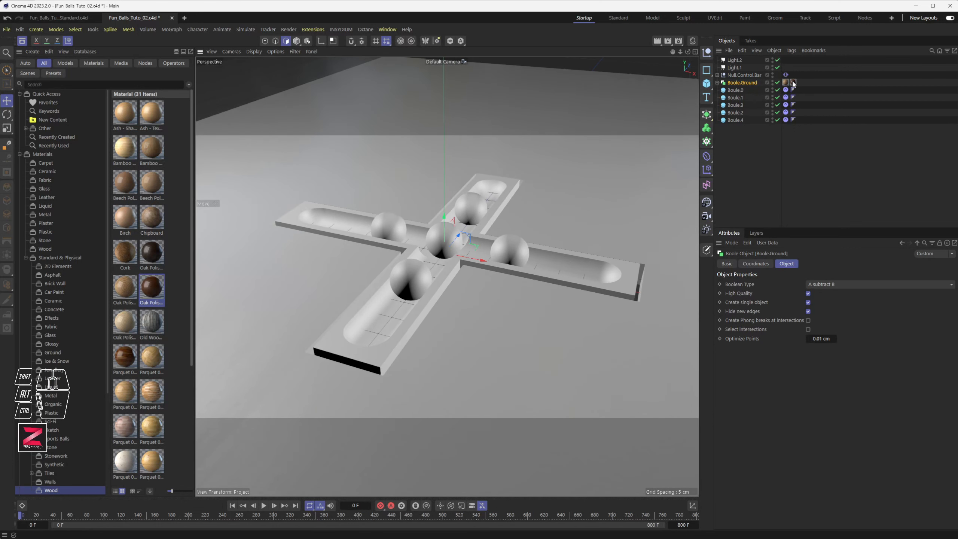
# Render the Oak Polished - Red ground from the active view and again from a rotated camera angle
pyautogui.click(786, 113)
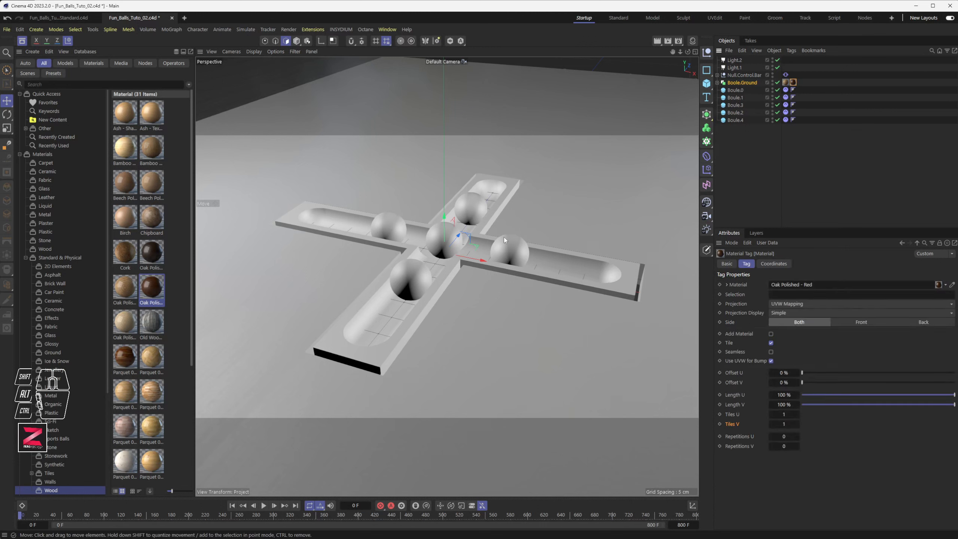
pyautogui.click(657, 41)
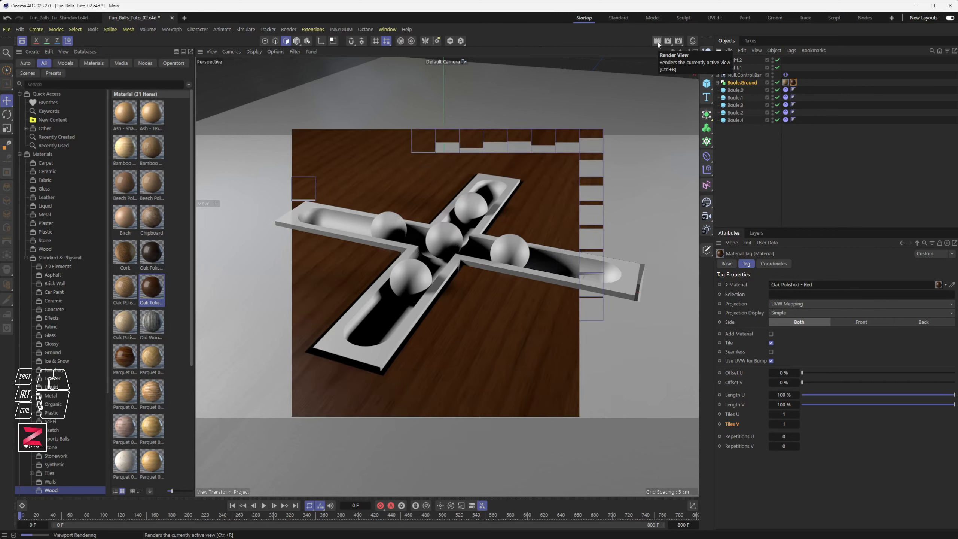
pyautogui.rightClick(658, 44)
pyautogui.click(666, 24)
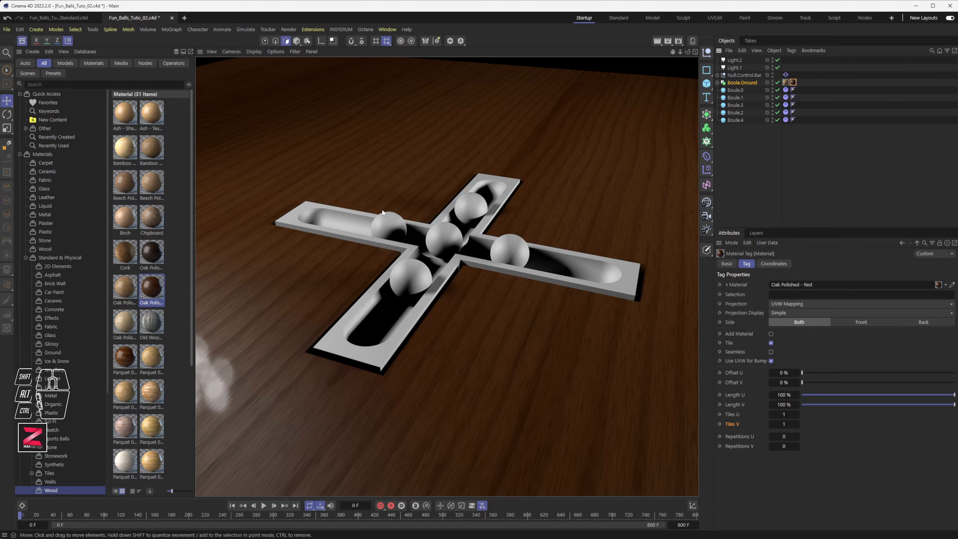
pyautogui.keyDown('alt'); pyautogui.moveTo(223, 378); pyautogui.dragTo(354, 408); pyautogui.keyUp('alt')
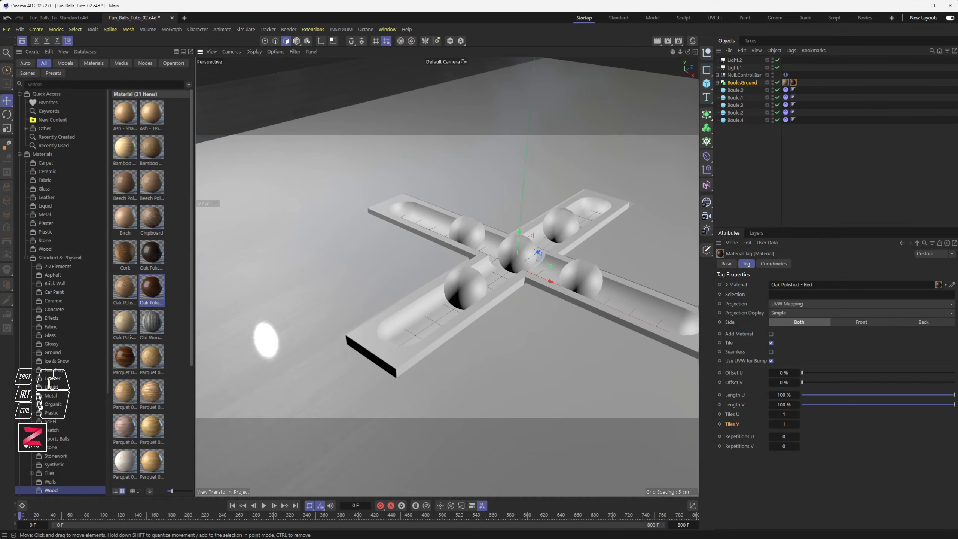
pyautogui.click(658, 45)
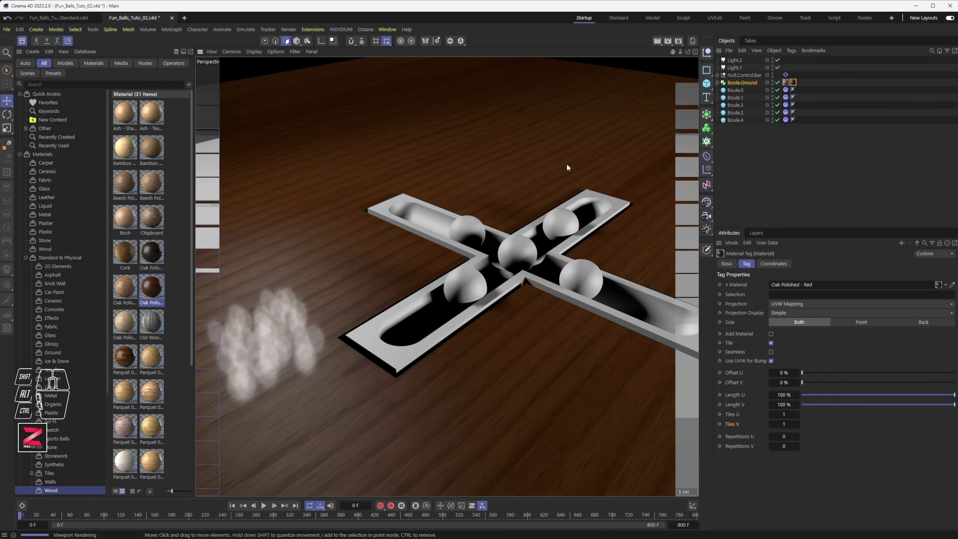
# Examine the ground's wood surface and reflections around the crossed bars from several low and high viewing angles
pyautogui.moveTo(452, 213)
pyautogui.keyDown('alt'); pyautogui.mouseDown()
pyautogui.moveTo(475, 226)
pyautogui.moveTo(496, 220)
pyautogui.mouseUp(); pyautogui.keyUp('alt')
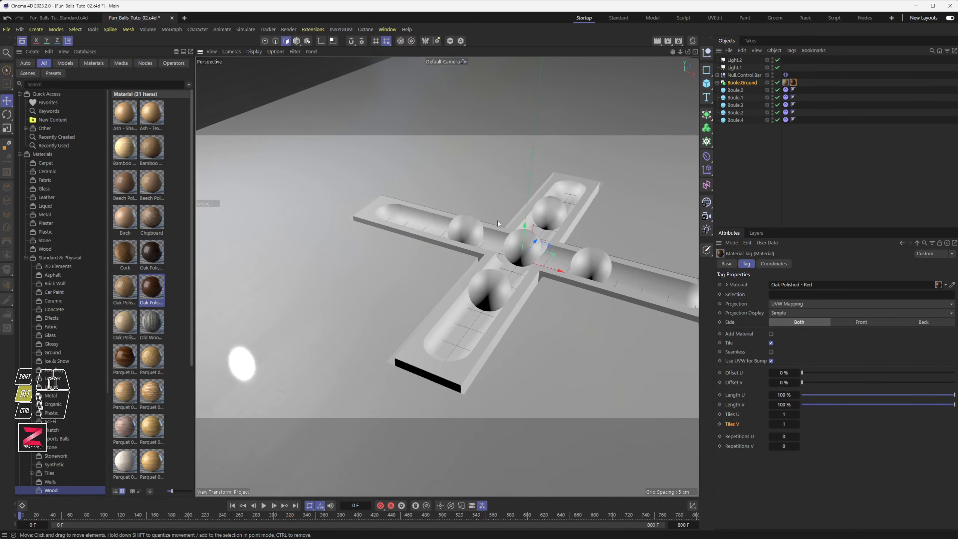
pyautogui.keyDown('alt'); pyautogui.moveTo(434, 225); pyautogui.dragTo(410, 228); pyautogui.keyUp('alt')
pyautogui.keyDown('alt'); pyautogui.moveTo(454, 250); pyautogui.dragTo(454, 250, button='middle'); pyautogui.keyUp('alt')
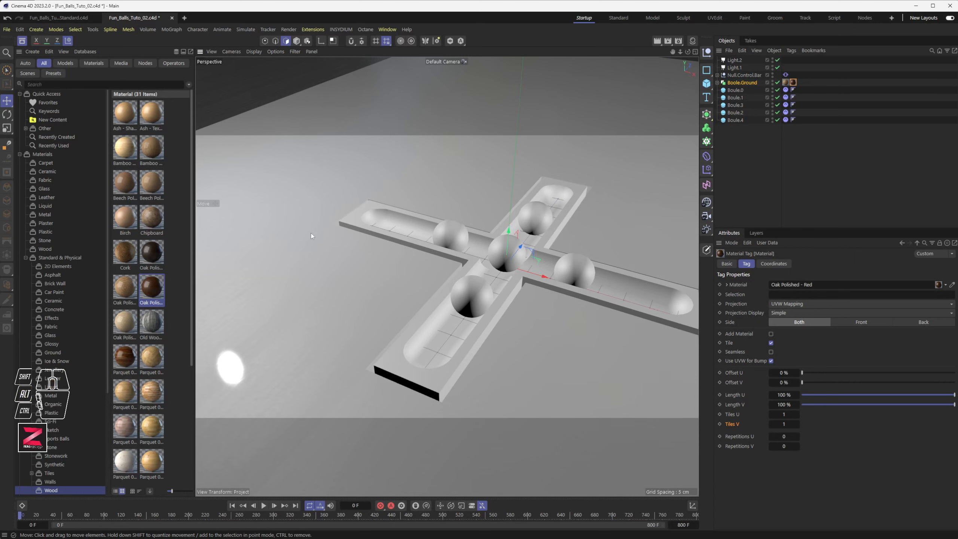
pyautogui.keyDown('alt'); pyautogui.moveTo(475, 278); pyautogui.dragTo(474, 278, button='middle'); pyautogui.keyUp('alt')
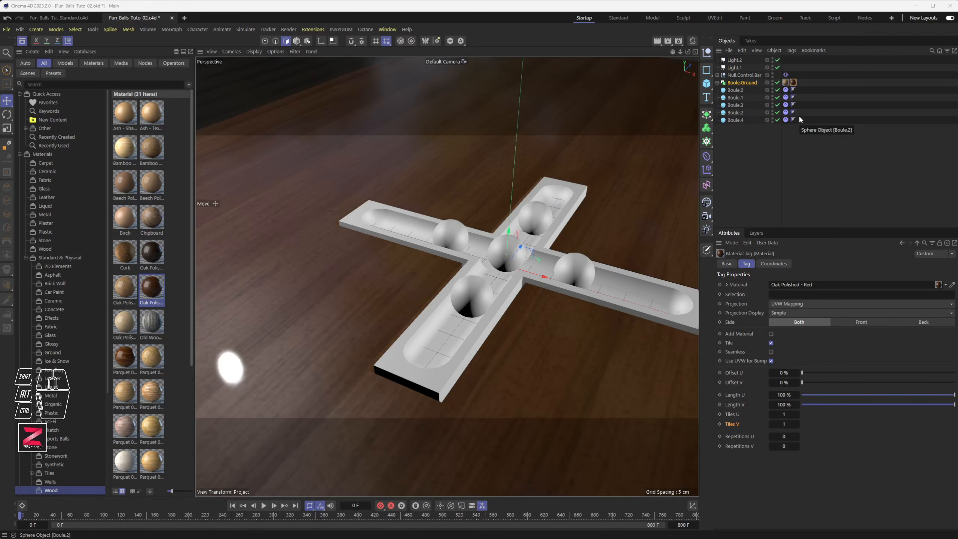
pyautogui.keyDown('alt'); pyautogui.moveTo(526, 362); pyautogui.dragTo(446, 332, button='middle'); pyautogui.keyUp('alt')
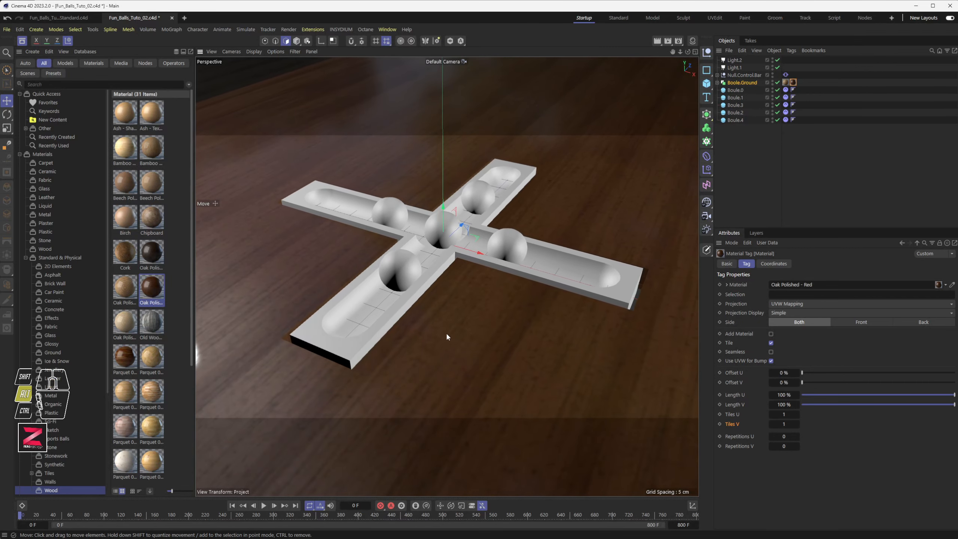
pyautogui.keyDown('alt'); pyautogui.moveTo(446, 332); pyautogui.dragTo(367, 253); pyautogui.keyUp('alt')
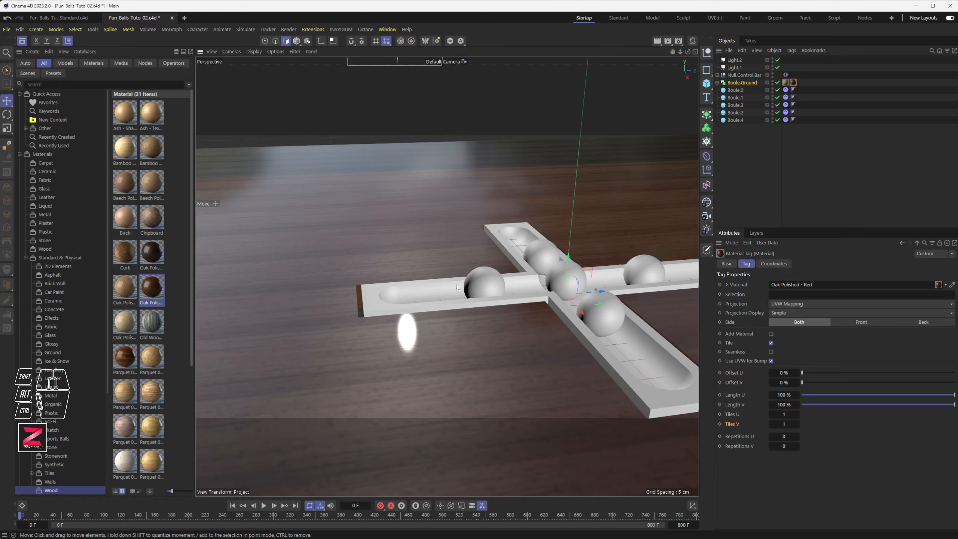
pyautogui.keyDown('alt'); pyautogui.moveTo(457, 285); pyautogui.dragTo(306, 256); pyautogui.keyUp('alt')
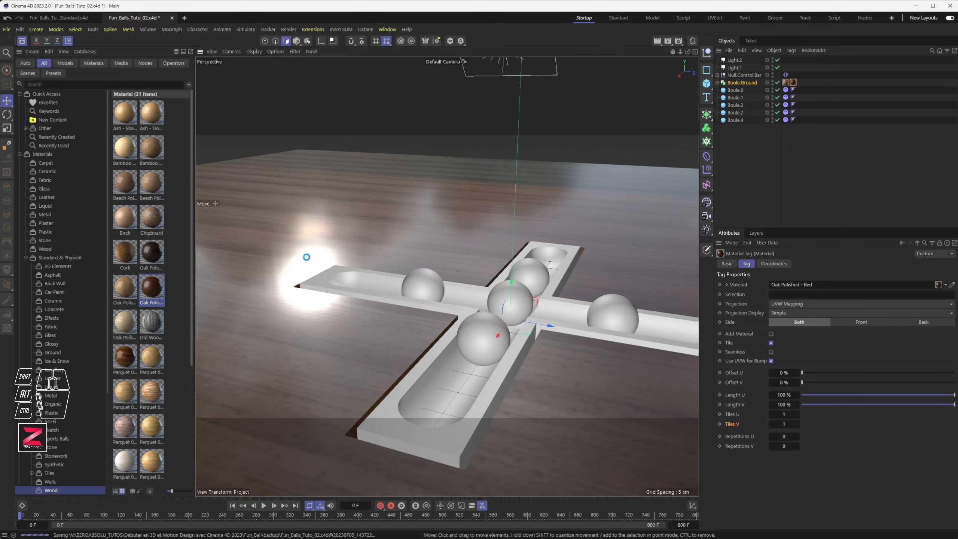
pyautogui.keyDown('alt'); pyautogui.moveTo(443, 250); pyautogui.dragTo(424, 297); pyautogui.keyUp('alt')
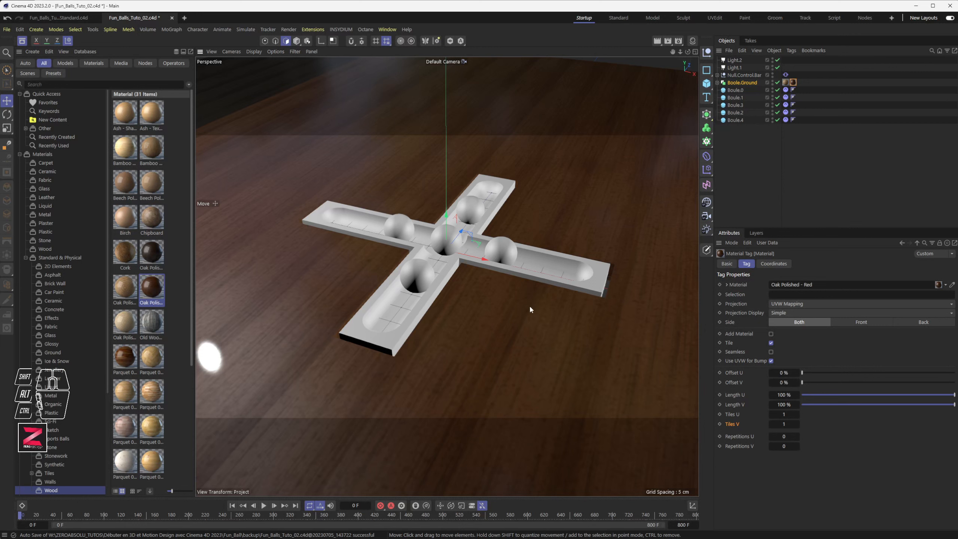
# Try replacing the Bamboo Scratched material on Boole.Ground with Bamboo - Bright - 50x50, and undo the replacement
pyautogui.click(785, 82)
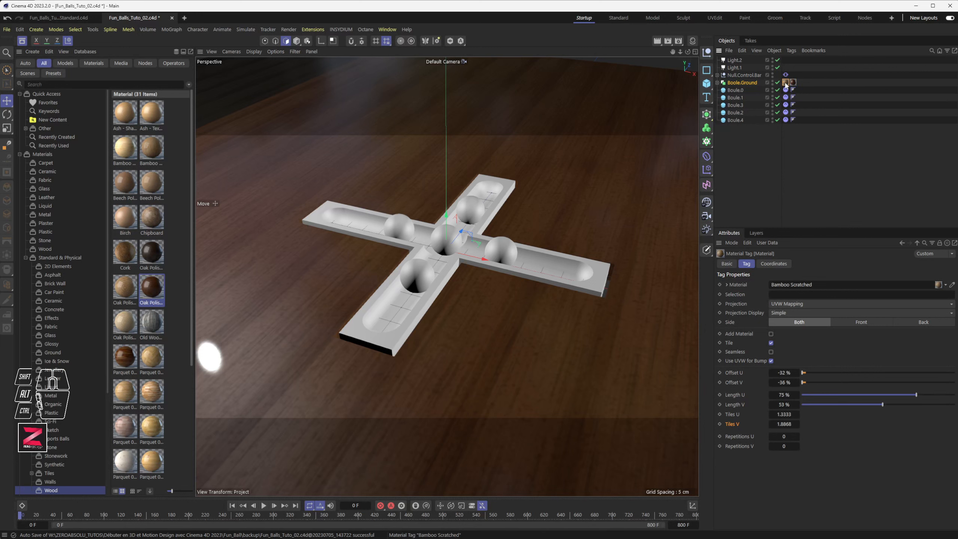
pyautogui.click(793, 82)
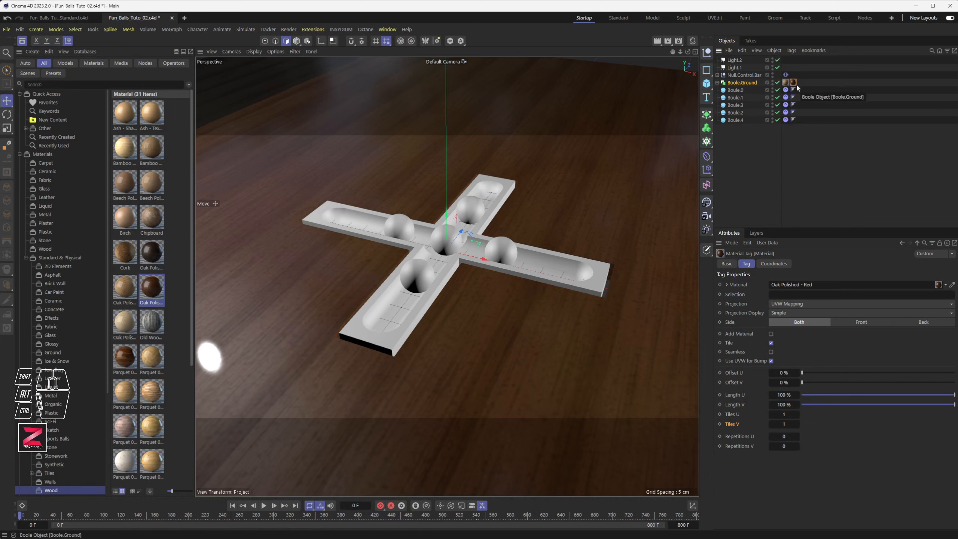
pyautogui.click(128, 155)
pyautogui.moveTo(128, 155); pyautogui.dragTo(790, 87)
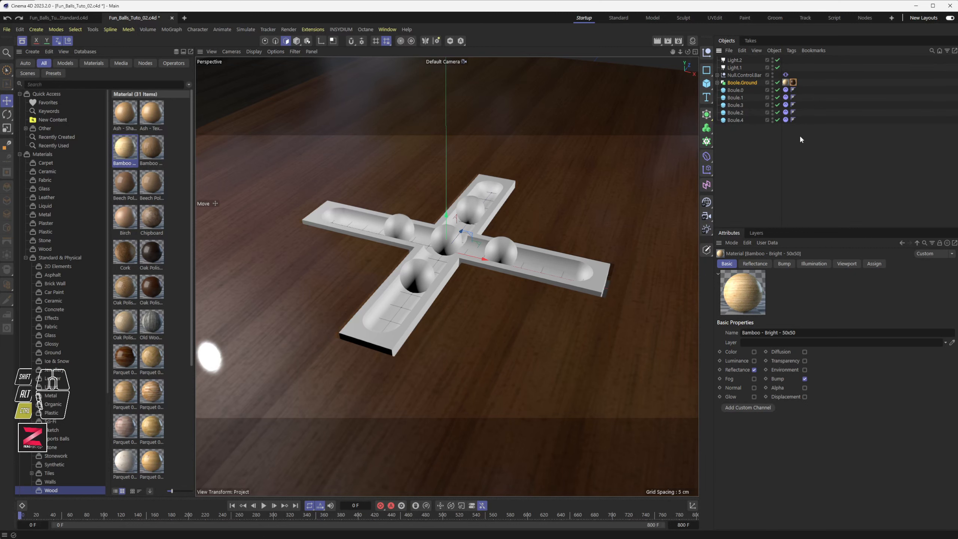
pyautogui.hotkey('ctrl', 'z')
# Add Bamboo - Bright - 50x50 between the existing material tags of Boole.Ground and activate the Oak Polished - Red tag's Selection field
pyautogui.moveTo(124, 153); pyautogui.dragTo(791, 84)
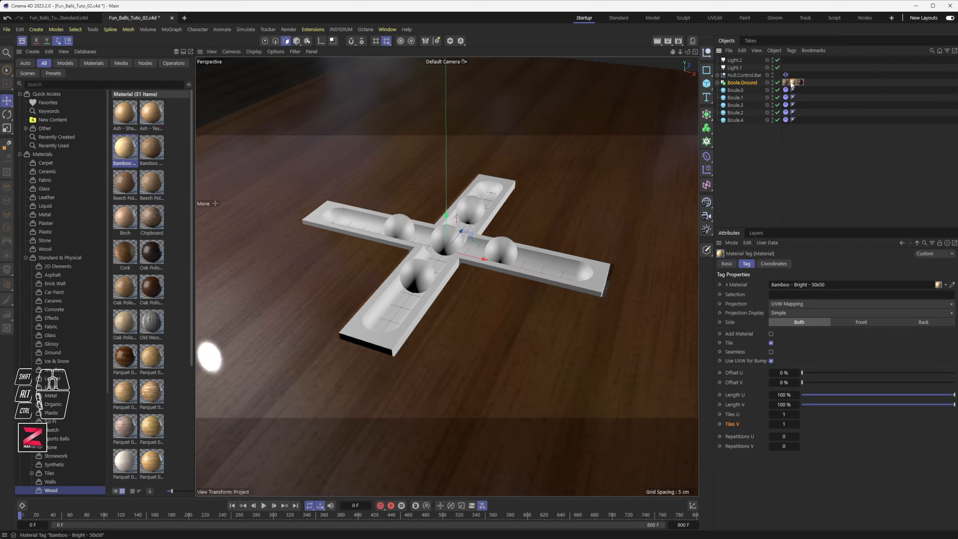
pyautogui.click(801, 83)
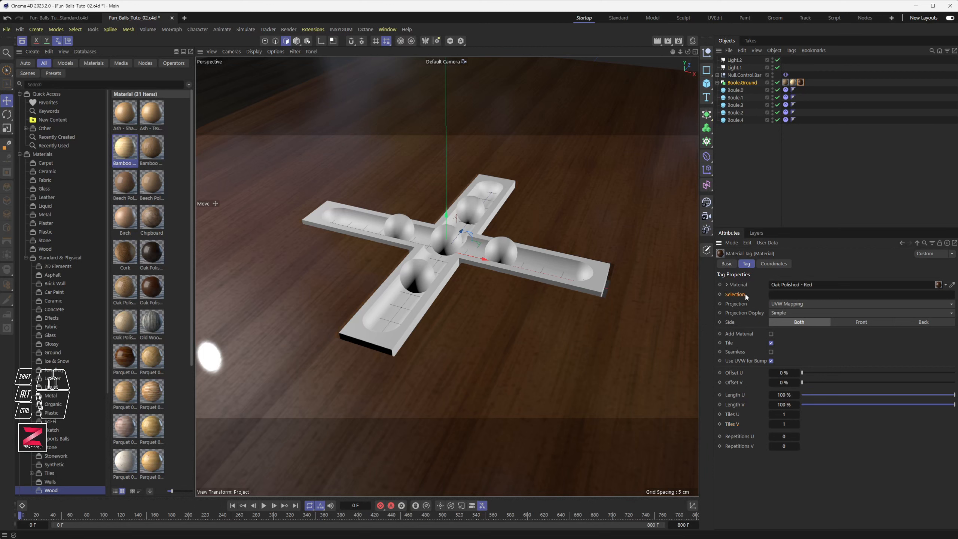
pyautogui.click(768, 294)
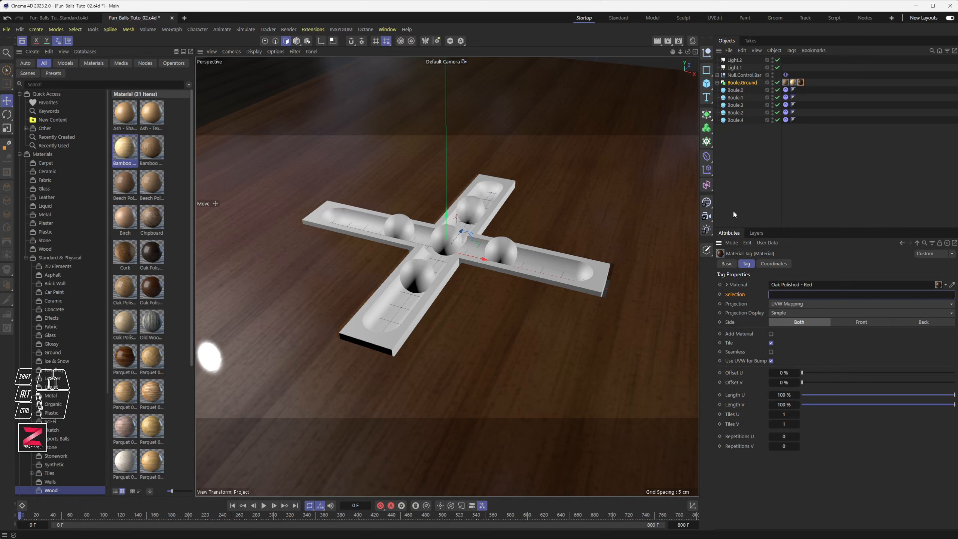
# Delete the Bamboo Scratched and Bamboo - Bright - 50x50 material tags from Boole.Ground
pyautogui.click(786, 83)
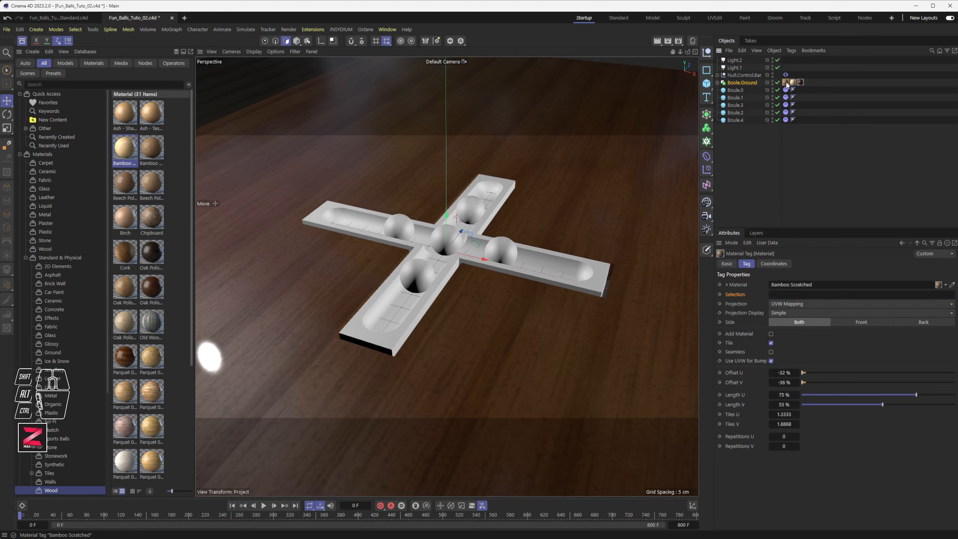
pyautogui.click(791, 83)
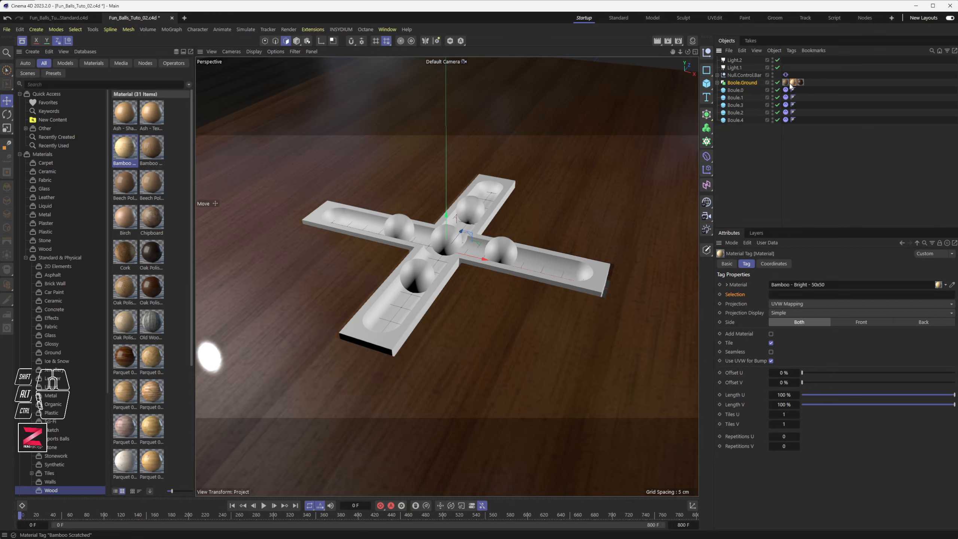
pyautogui.click(785, 83)
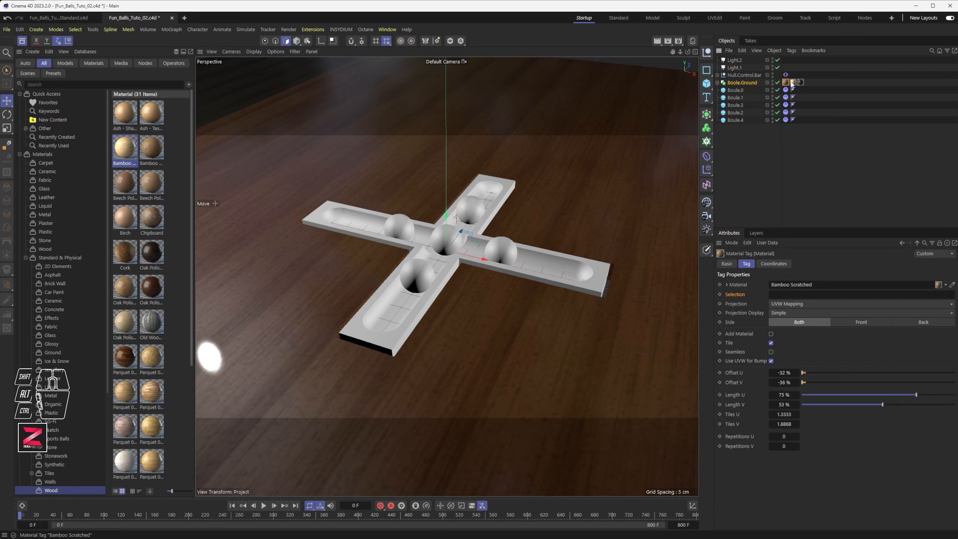
pyautogui.press('Delete')
pyautogui.click(785, 83)
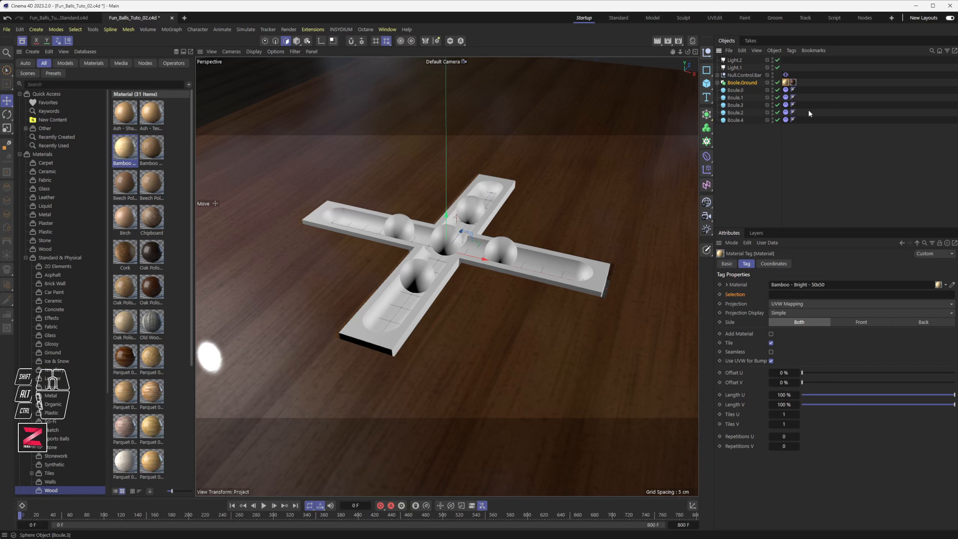
pyautogui.press('Delete')
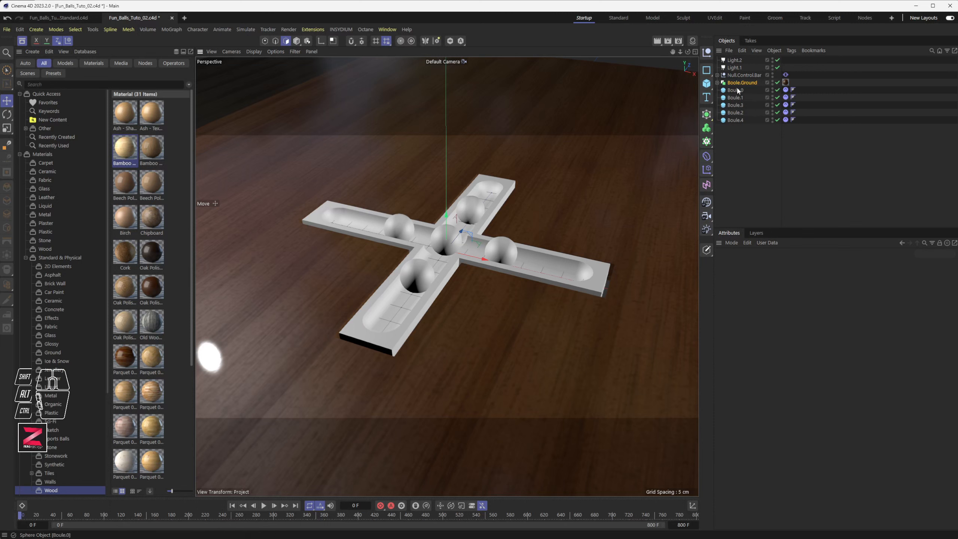
# Apply the Ash - Shader wood material to the Boole_Substract object inside Null.Control.Bar
pyautogui.click(741, 75)
pyautogui.click(717, 75)
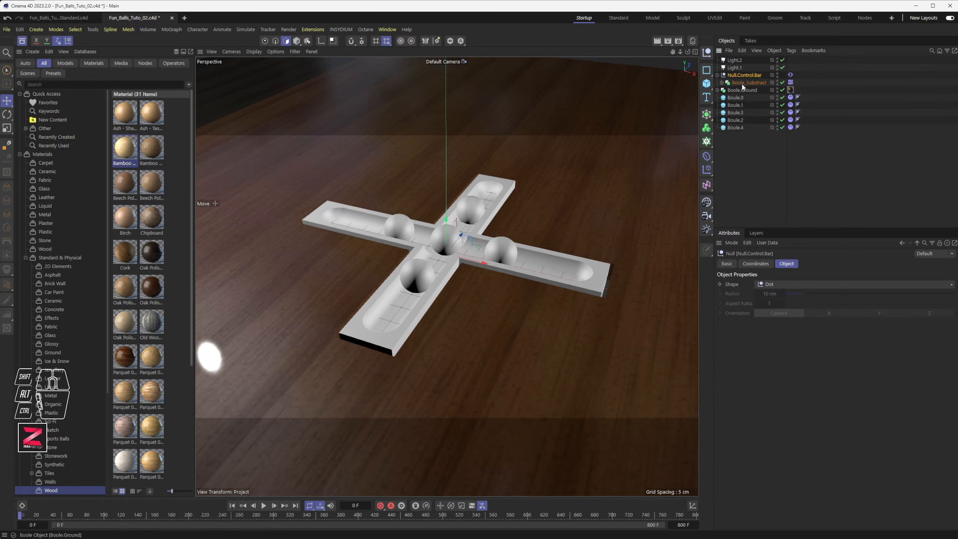
pyautogui.click(742, 83)
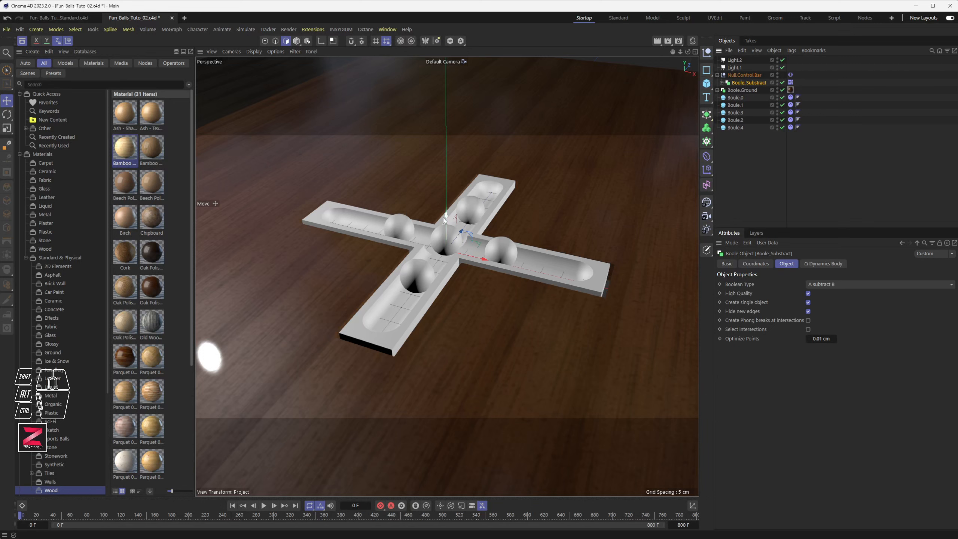
pyautogui.moveTo(444, 218); pyautogui.dragTo(449, 199)
pyautogui.hotkey('ctrl', 'z')
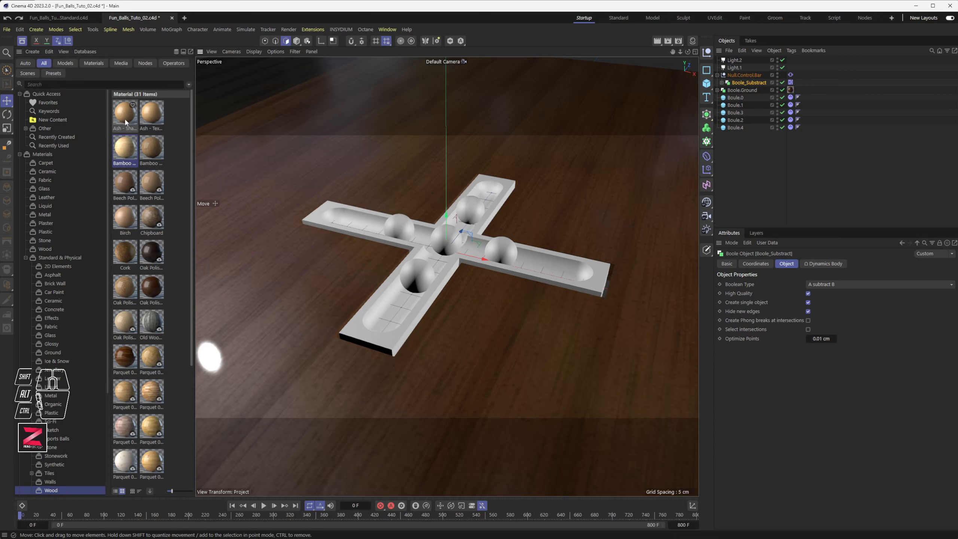
pyautogui.moveTo(125, 122); pyautogui.dragTo(745, 84)
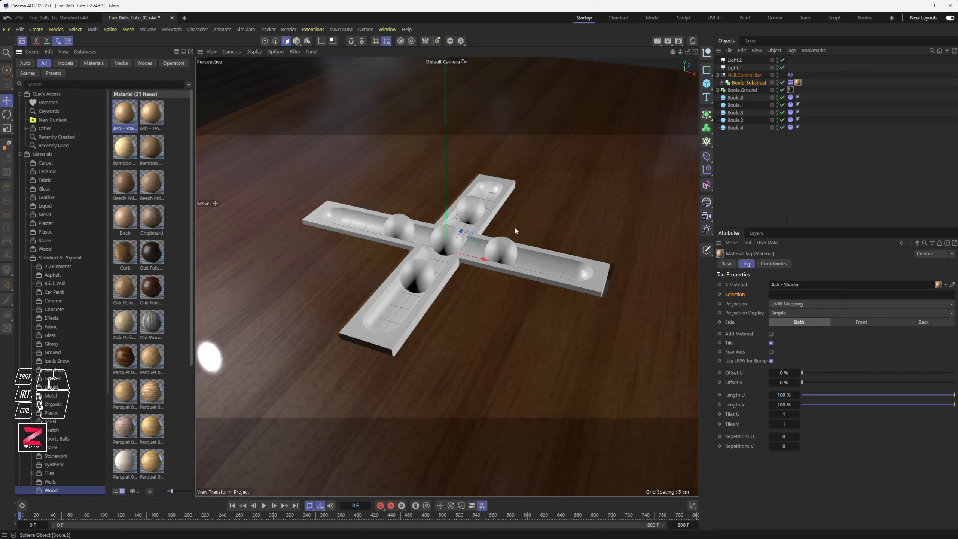
# Render a closer view of the crossed bars with the ash material and the balls
pyautogui.keyDown('alt'); pyautogui.click(535, 238); pyautogui.keyUp('alt')
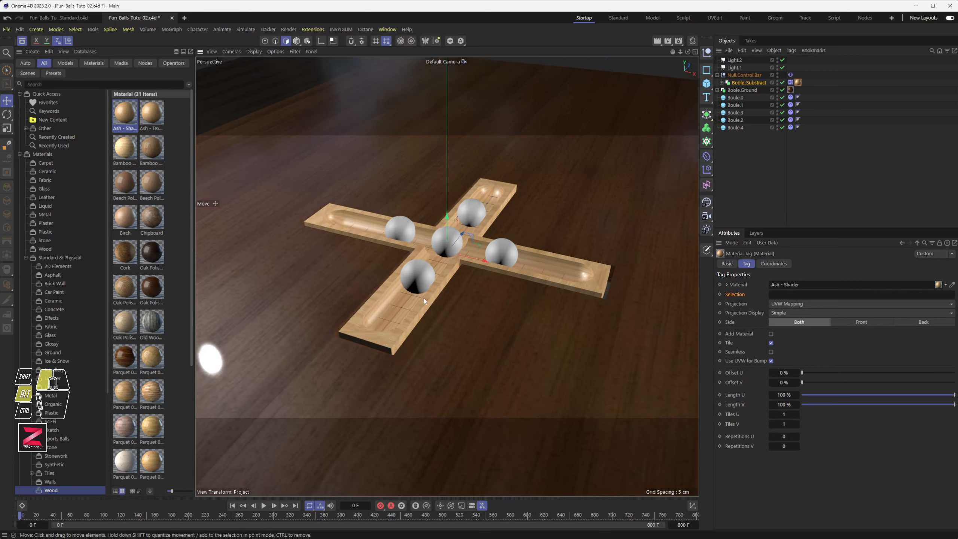
pyautogui.scroll(3, 423, 297)
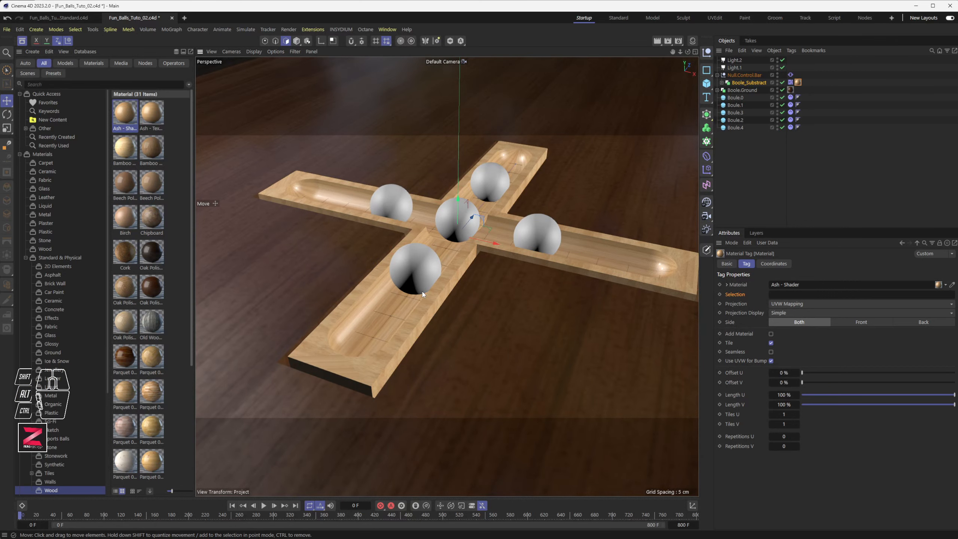
pyautogui.scroll(2, 422, 291)
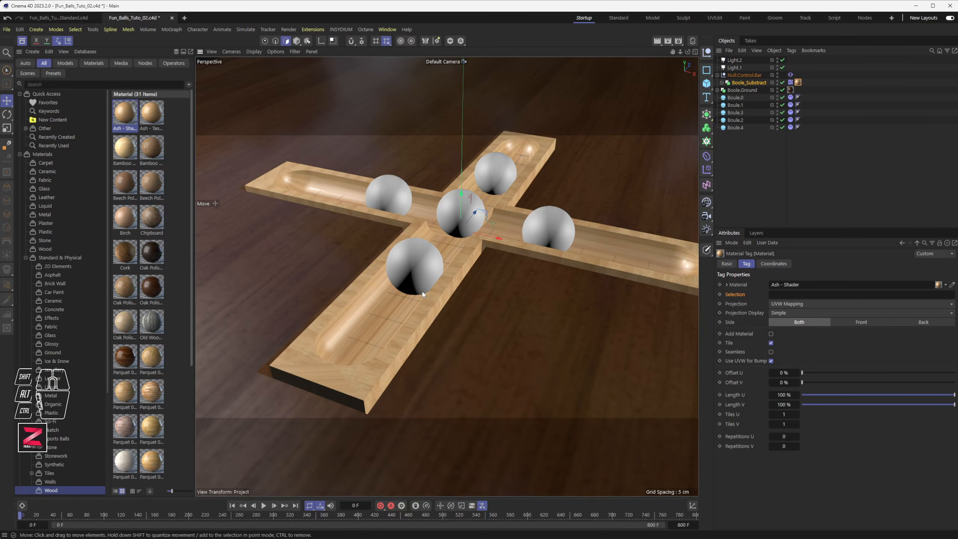
pyautogui.click(657, 42)
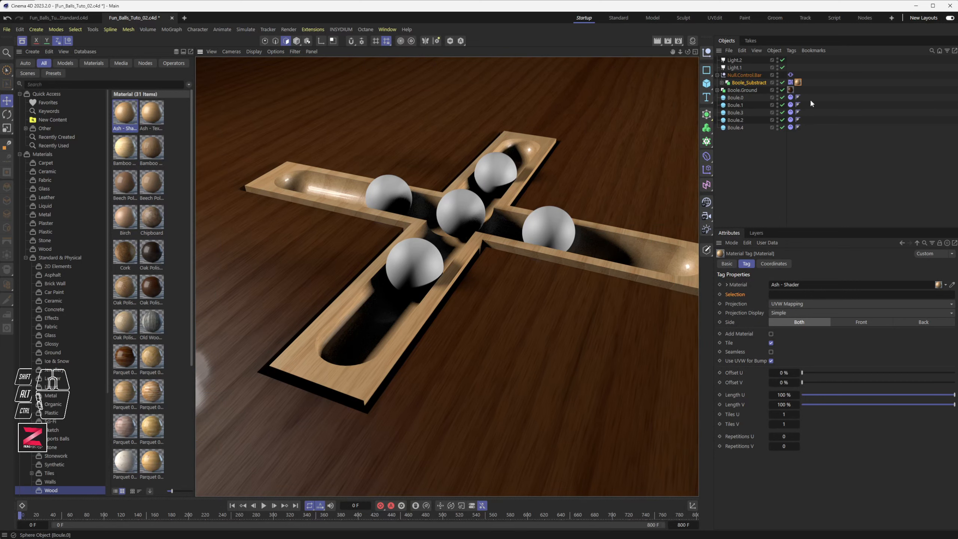
# Move the Ash - Shader tag up to Null.Control.Bar and apply Oak Polished - Red to Boole_Substract, rendering the active view after each change
pyautogui.moveTo(798, 85); pyautogui.dragTo(799, 75)
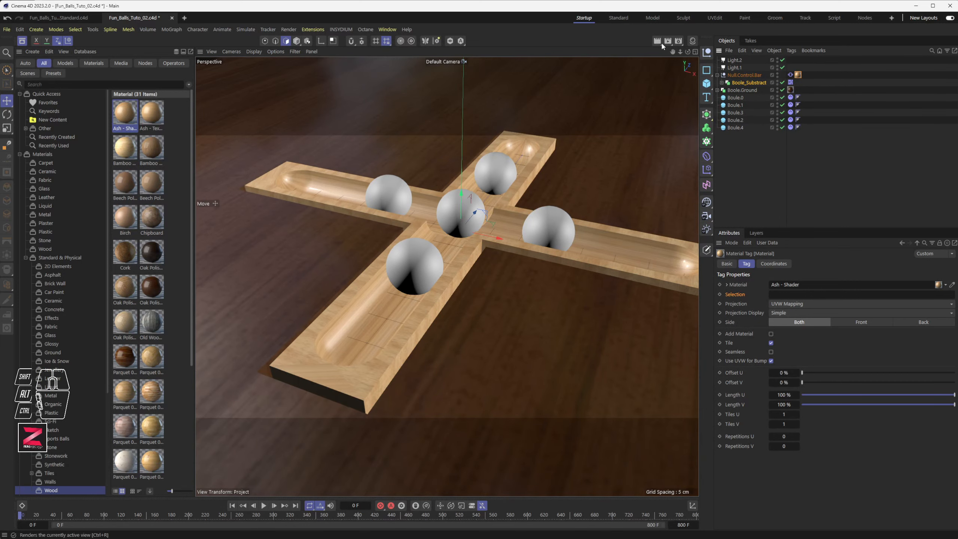
pyautogui.click(658, 44)
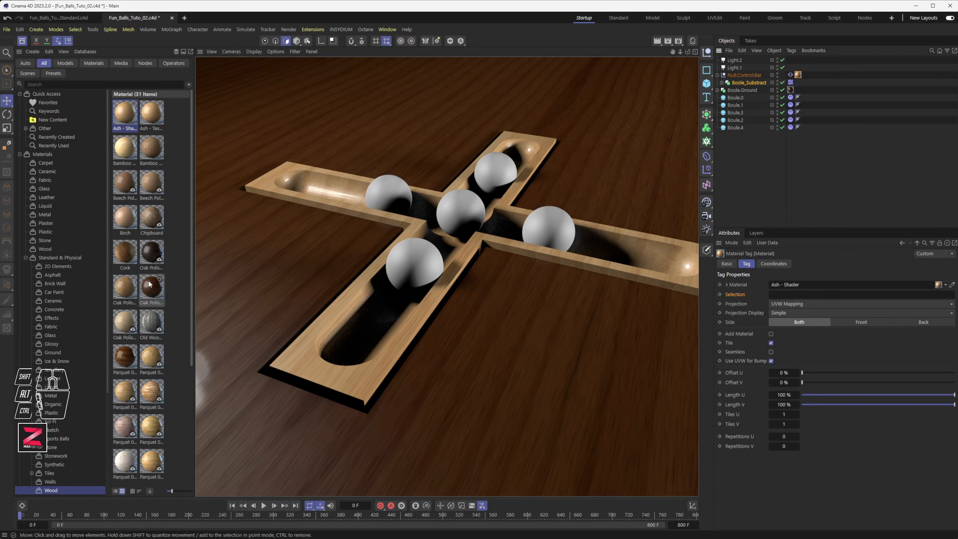
pyautogui.moveTo(153, 287); pyautogui.dragTo(744, 82)
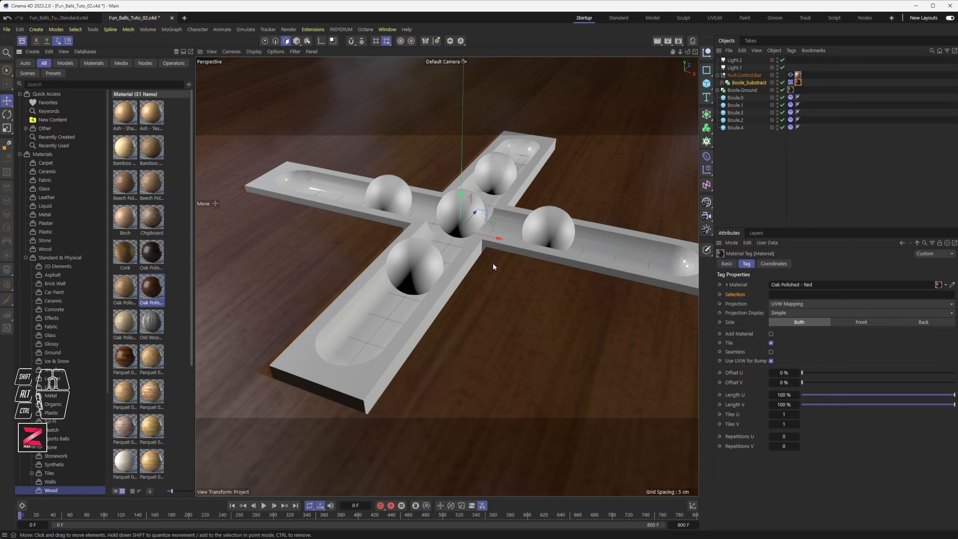
pyautogui.click(657, 41)
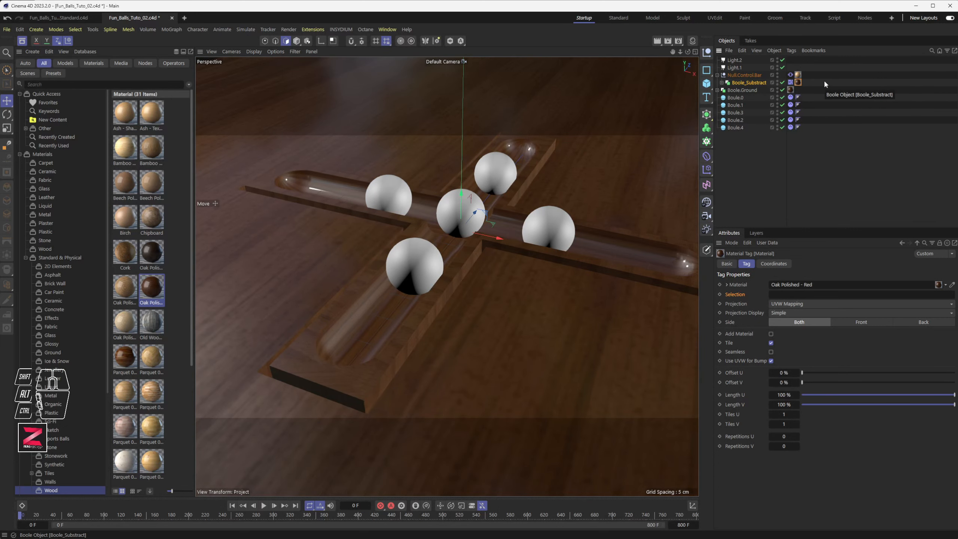
# Delete the Oak Polished - Red material tag from Boole_Substract and glance at the "ash tree" translation in Google Translate
pyautogui.press('Delete')
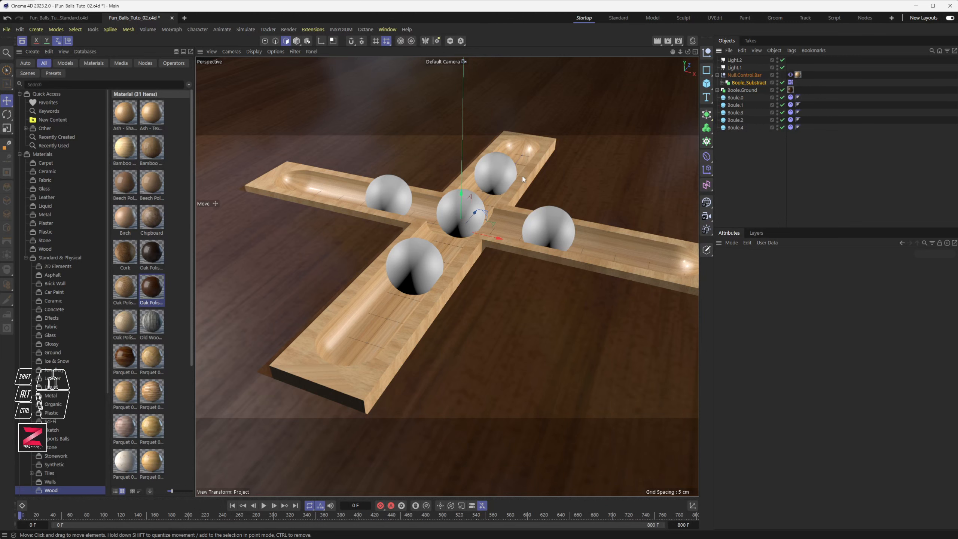
pyautogui.hotkey('alt', 'Tab')
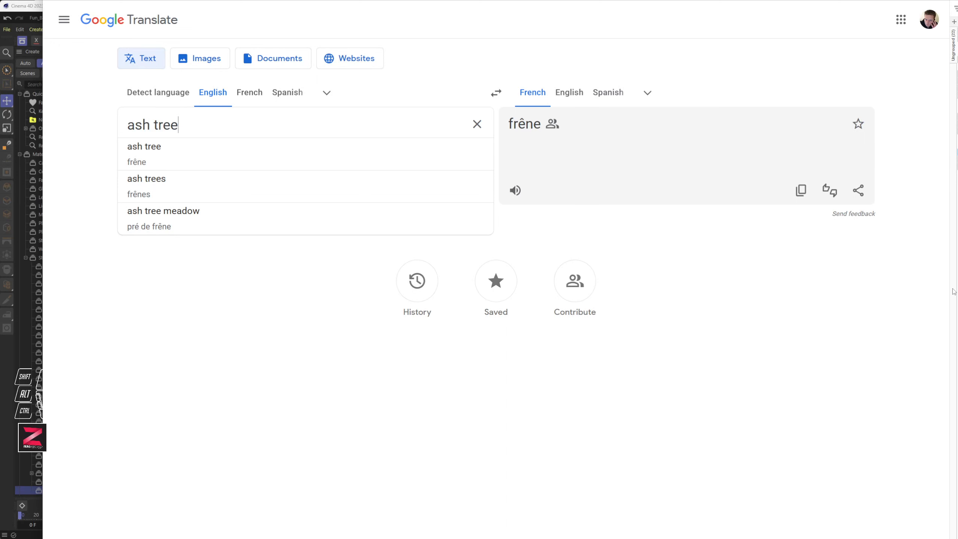
pyautogui.hotkey('alt', 'Tab')
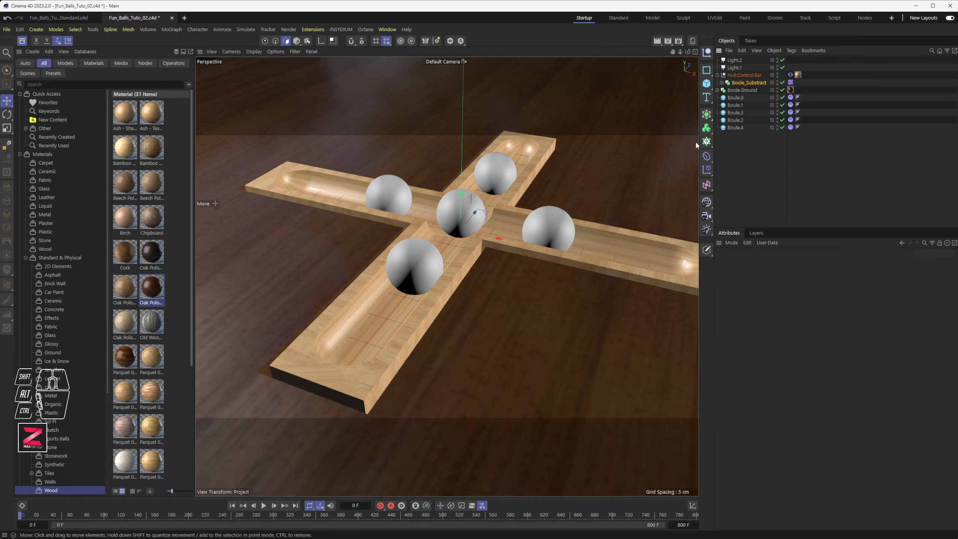
# Apply the Parquet 01 - Palisander - 120x120 material to all five balls, Boule.0 to Boule.4, and render the active view
pyautogui.click(737, 97)
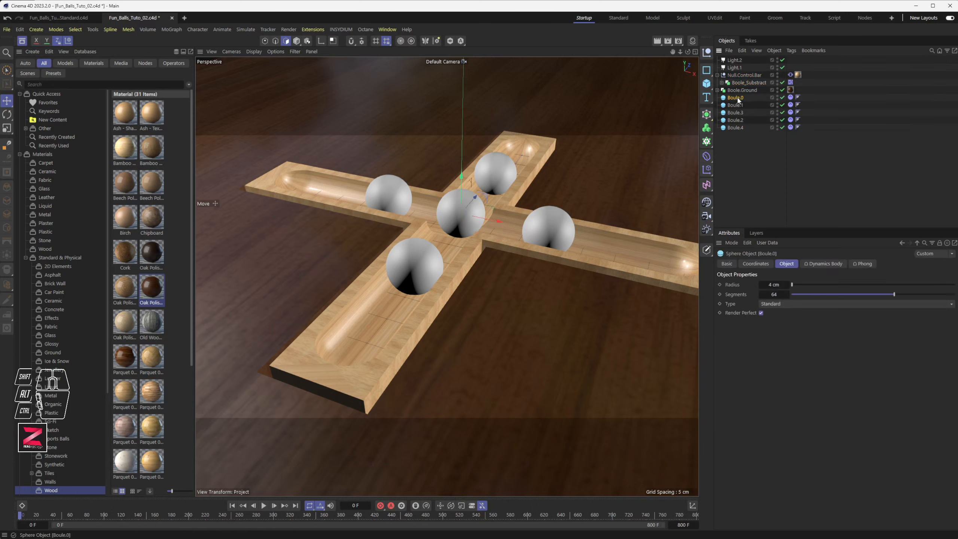
pyautogui.keyDown('shift'); pyautogui.click(735, 127); pyautogui.keyUp('shift')
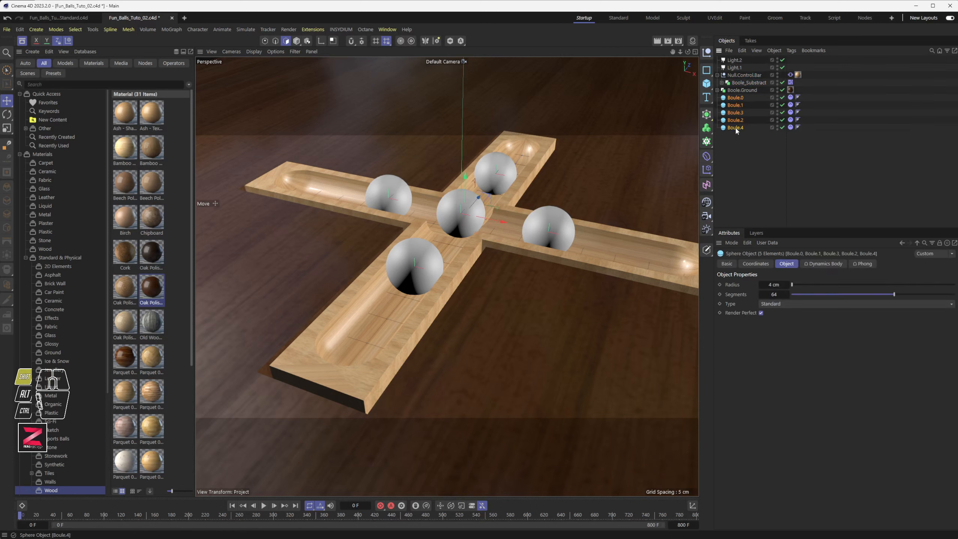
pyautogui.click(735, 98)
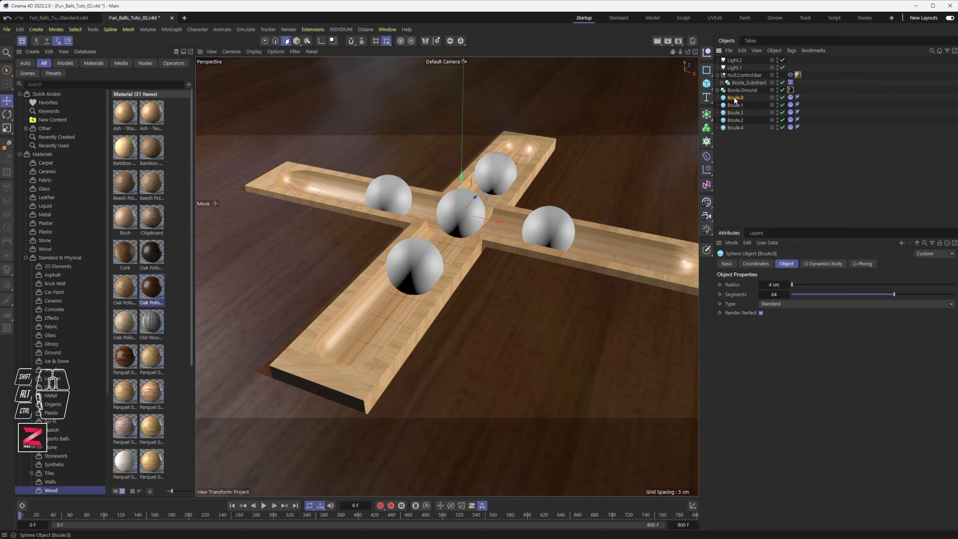
pyautogui.keyDown('shift'); pyautogui.click(736, 128); pyautogui.keyUp('shift')
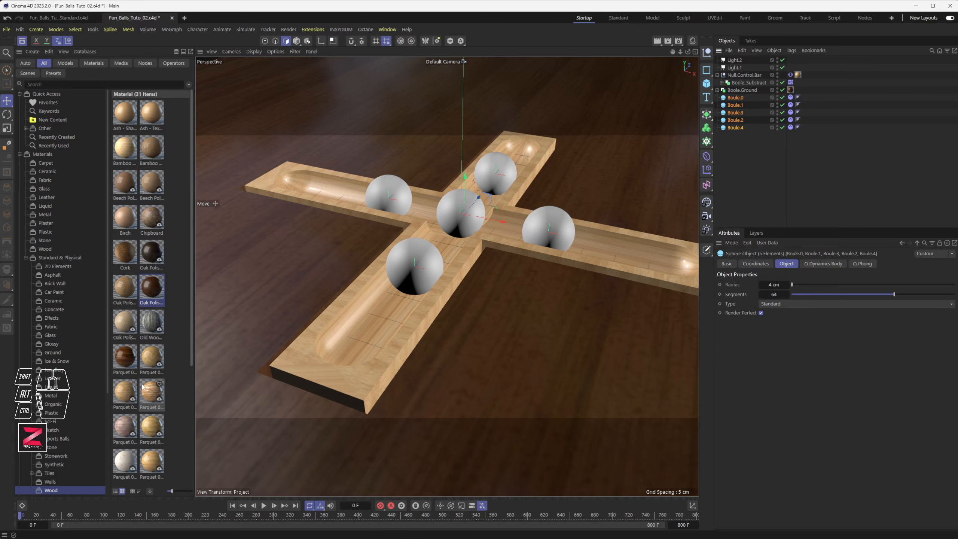
pyautogui.scroll(-4, 142, 383)
pyautogui.scroll(4, 151, 377)
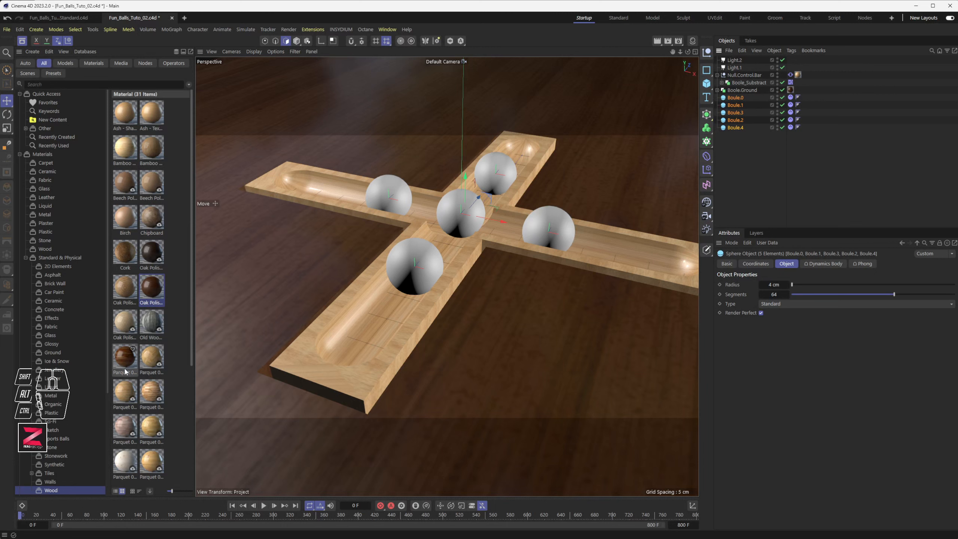
pyautogui.moveTo(125, 362); pyautogui.dragTo(340, 298)
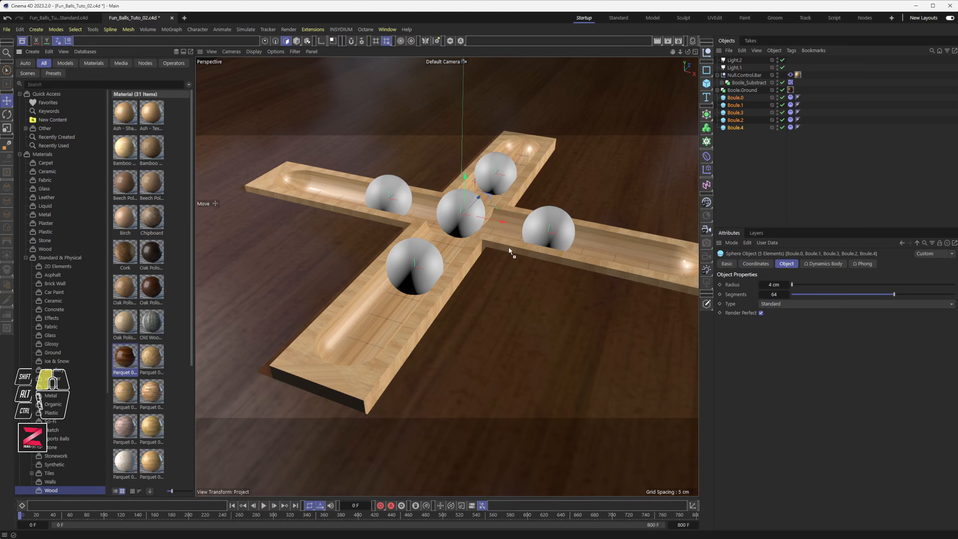
pyautogui.moveTo(725, 129); pyautogui.dragTo(740, 100)
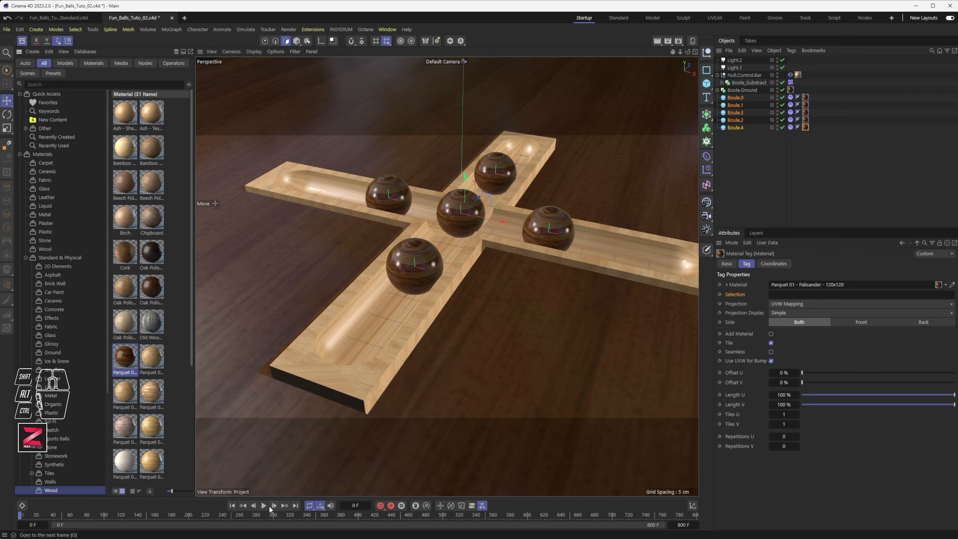
pyautogui.click(658, 42)
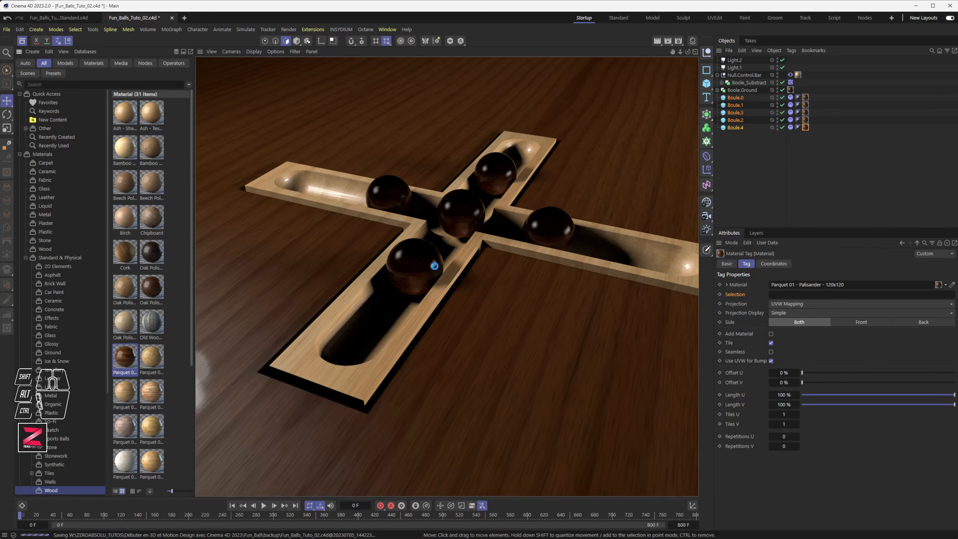
pyautogui.click(398, 254)
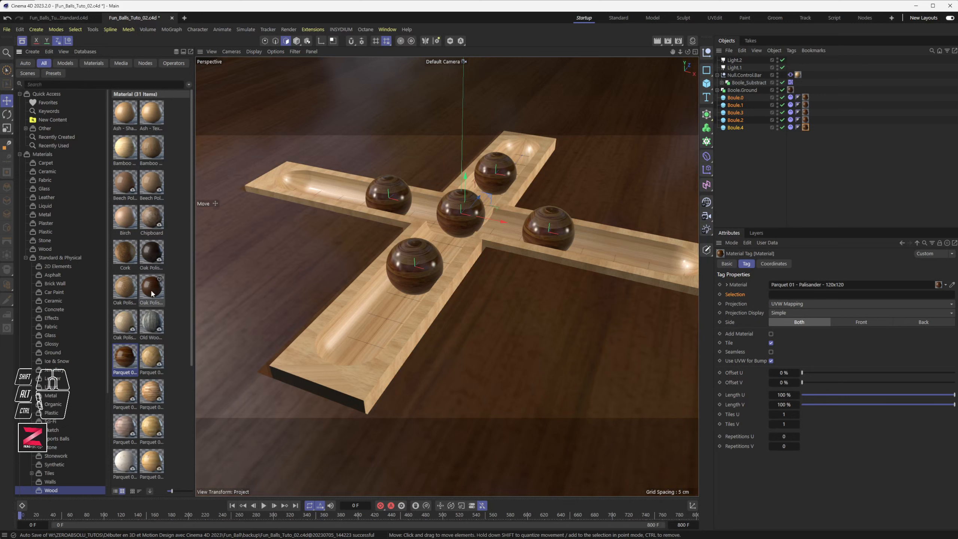
# Replace the palisander tags on the five balls with the Parquet 02 - Bamboo - Sawtooth material and render the active view
pyautogui.click(805, 98)
pyautogui.keyDown('shift'); pyautogui.click(806, 128); pyautogui.keyUp('shift')
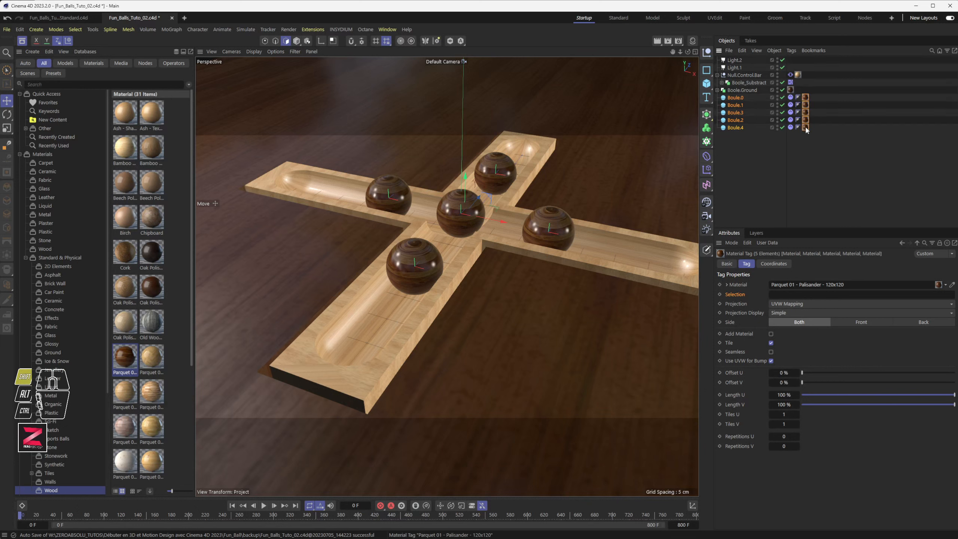
pyautogui.press('Delete')
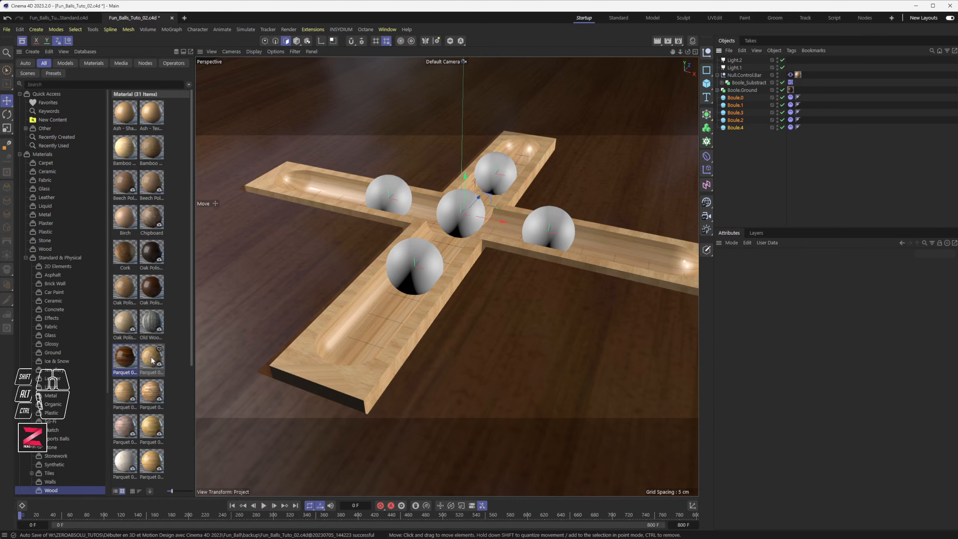
pyautogui.moveTo(152, 360); pyautogui.dragTo(739, 103)
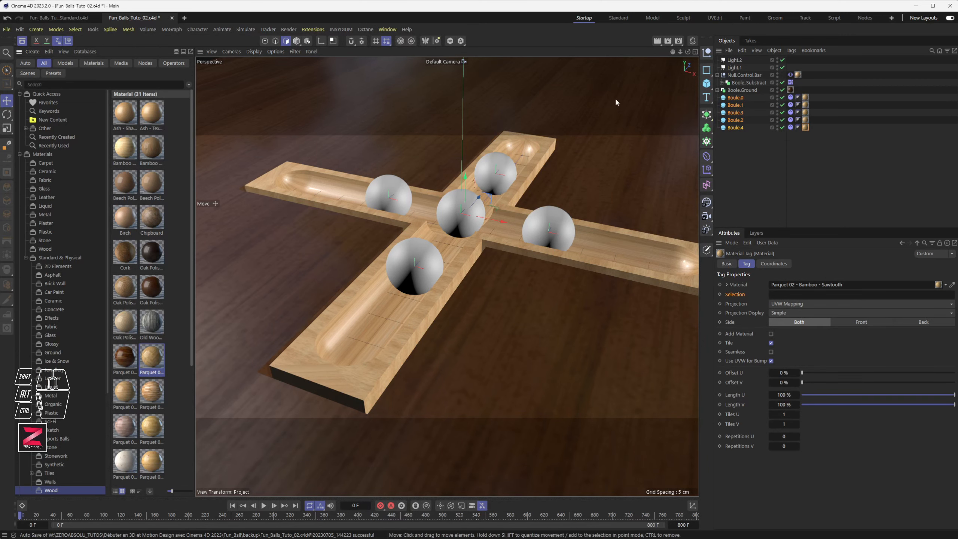
pyautogui.click(657, 42)
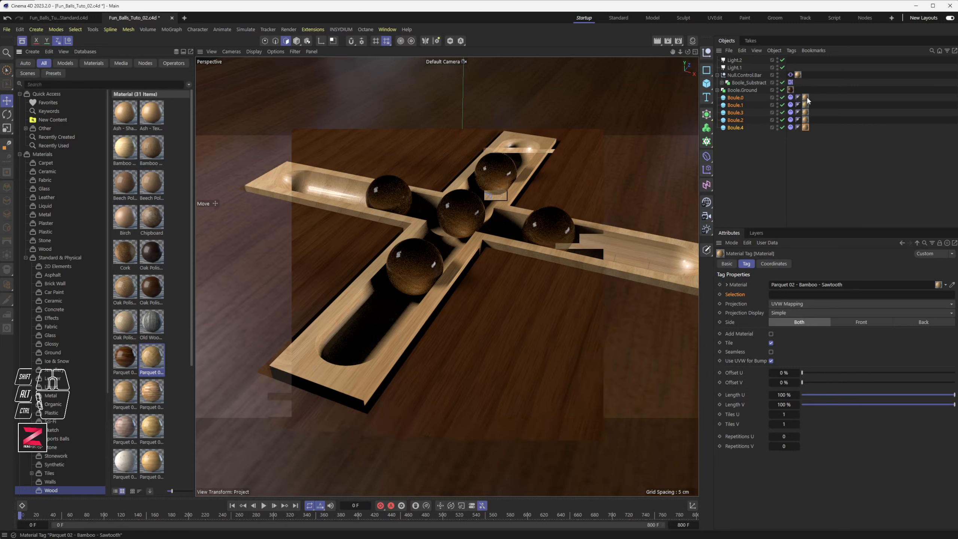
# Try to swap the balls' bamboo material for Cork by placing it onto the existing tags of Boule.0 and Boule.1
pyautogui.keyDown('shift'); pyautogui.click(805, 128); pyautogui.keyUp('shift')
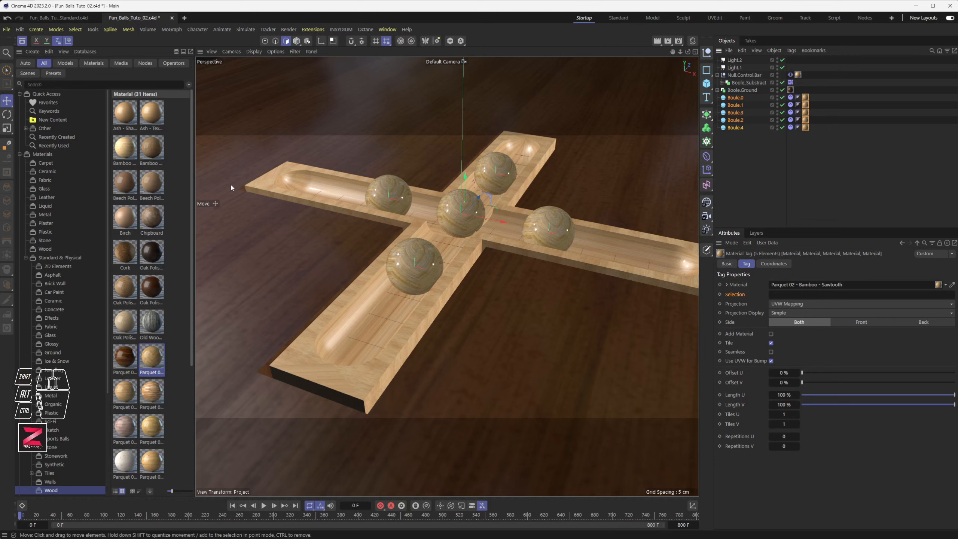
pyautogui.click(128, 257)
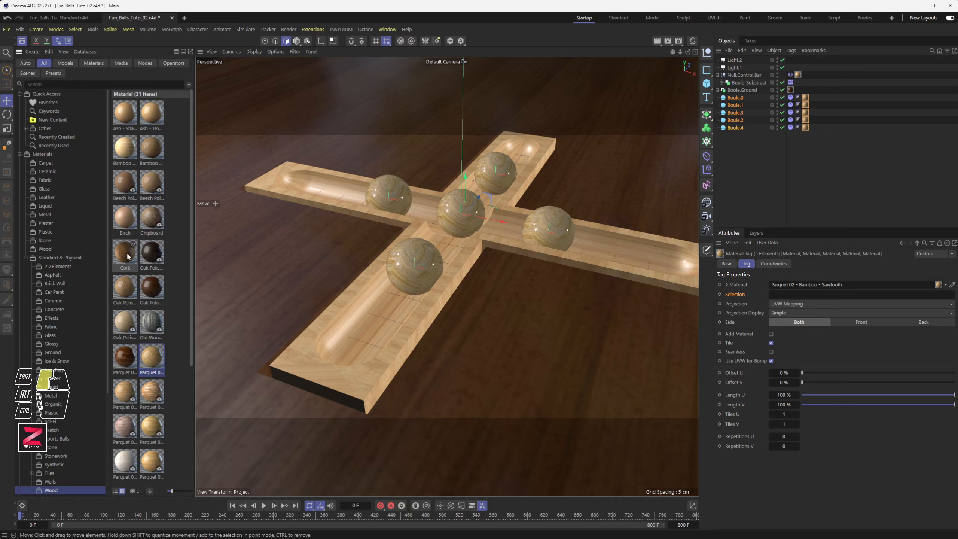
pyautogui.moveTo(128, 257); pyautogui.dragTo(806, 100)
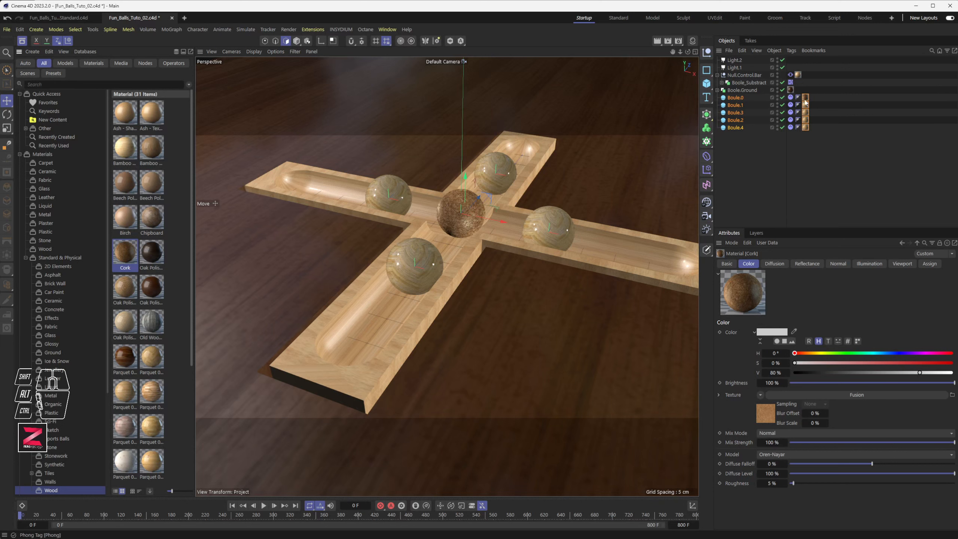
pyautogui.click(804, 153)
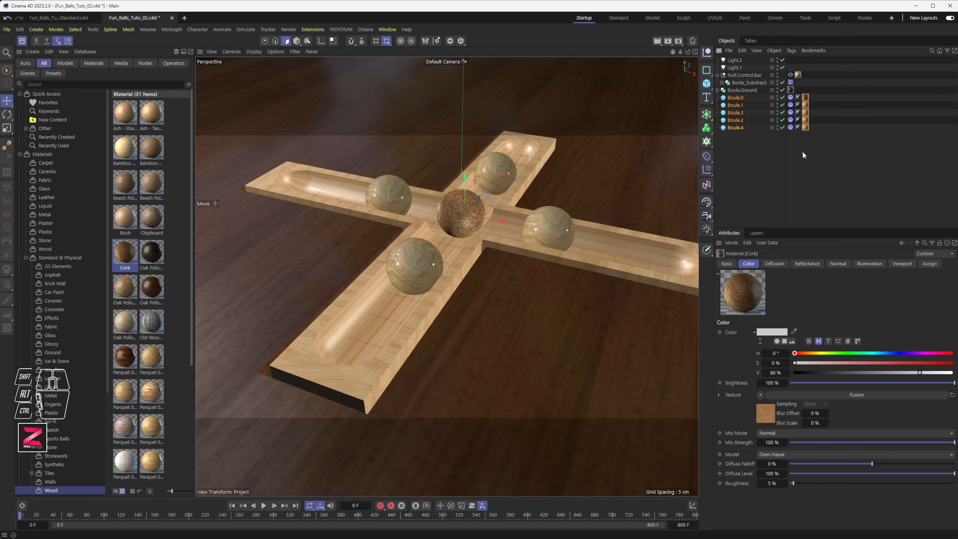
pyautogui.click(805, 105)
pyautogui.keyDown('shift'); pyautogui.click(805, 128); pyautogui.keyUp('shift')
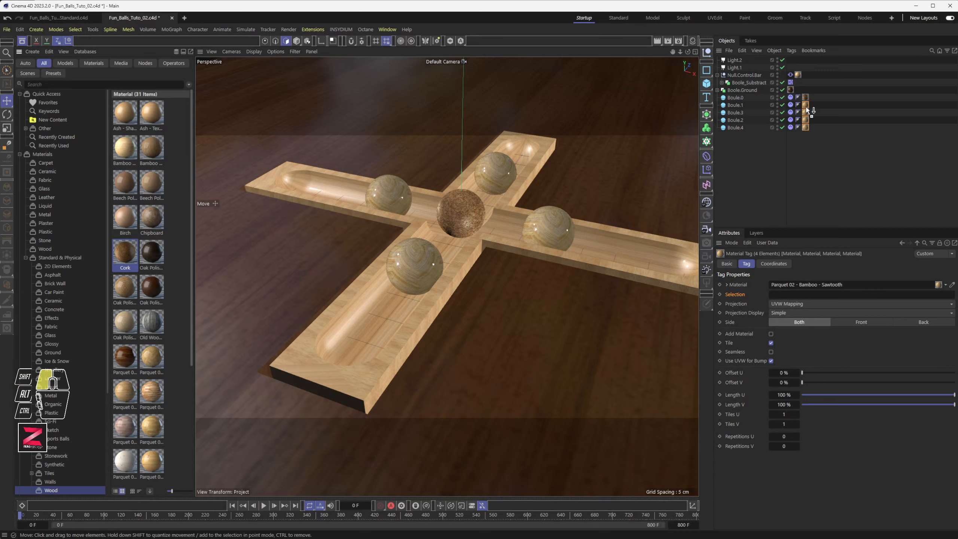
pyautogui.moveTo(806, 109); pyautogui.dragTo(806, 111)
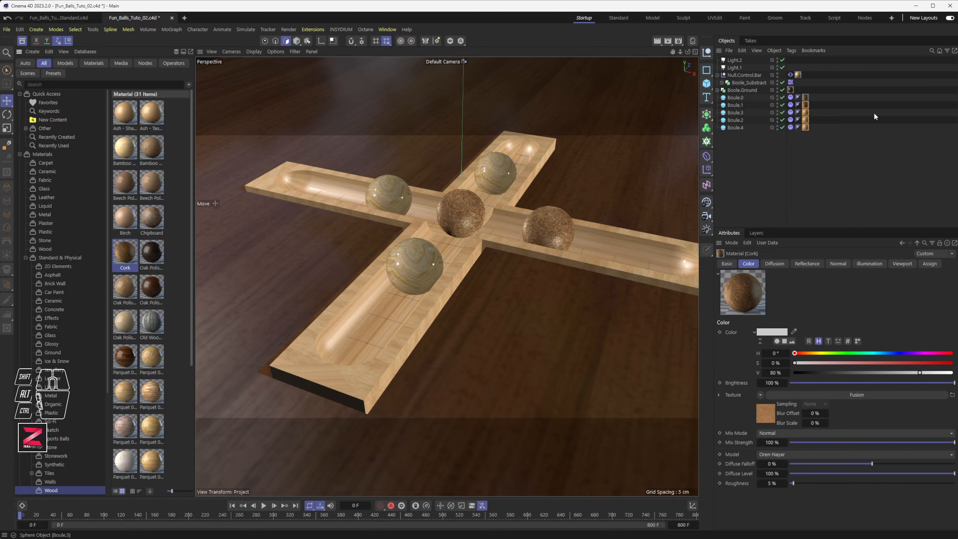
# Delete the material tags from all five balls and apply the Cork material to Boule.0 through Boule.4 together
pyautogui.click(805, 97)
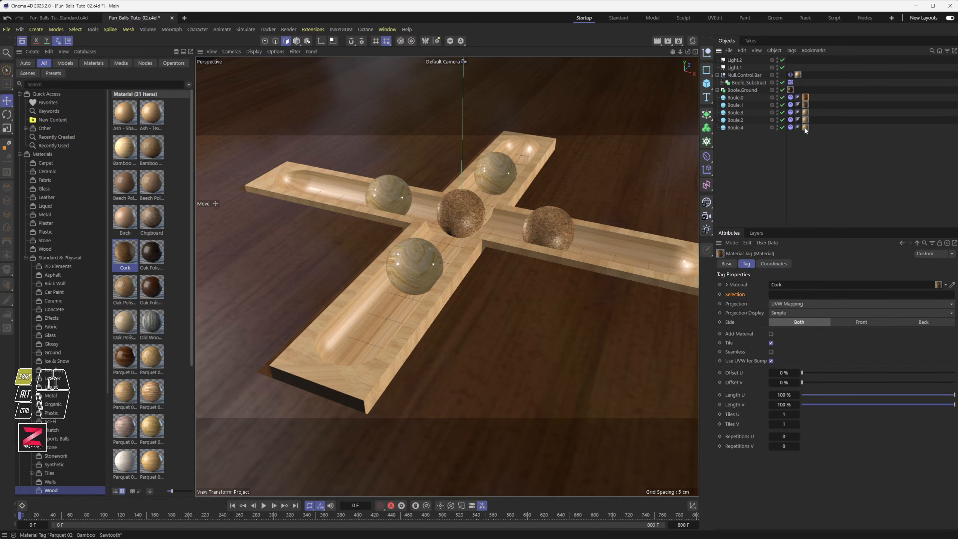
pyautogui.keyDown('shift'); pyautogui.click(805, 128); pyautogui.keyUp('shift')
pyautogui.press('Delete')
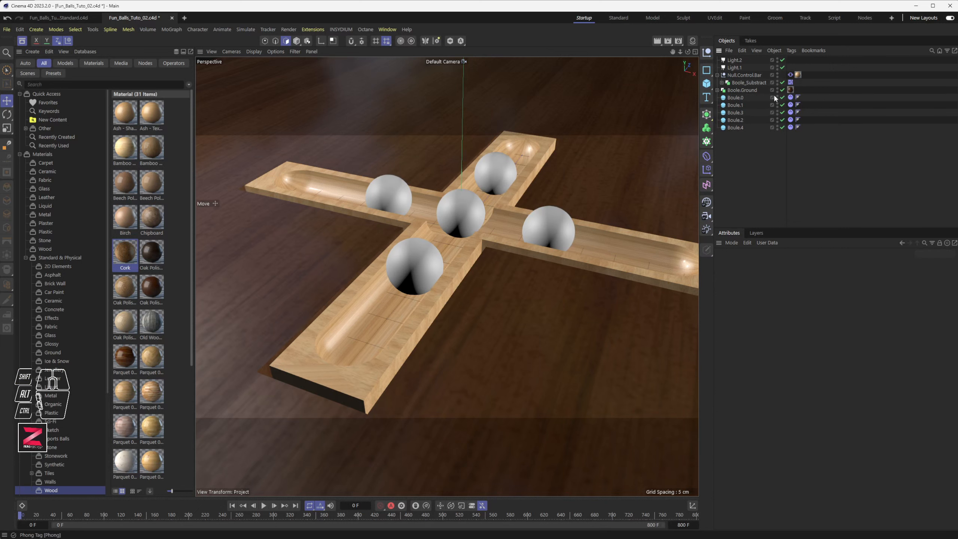
pyautogui.click(735, 97)
pyautogui.keyDown('shift'); pyautogui.click(740, 128); pyautogui.keyUp('shift')
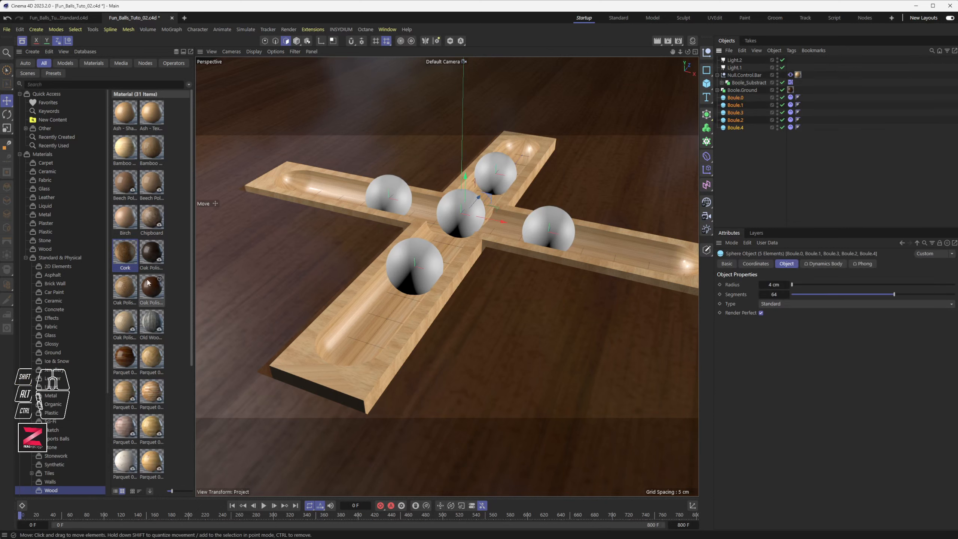
pyautogui.moveTo(124, 255); pyautogui.dragTo(738, 97)
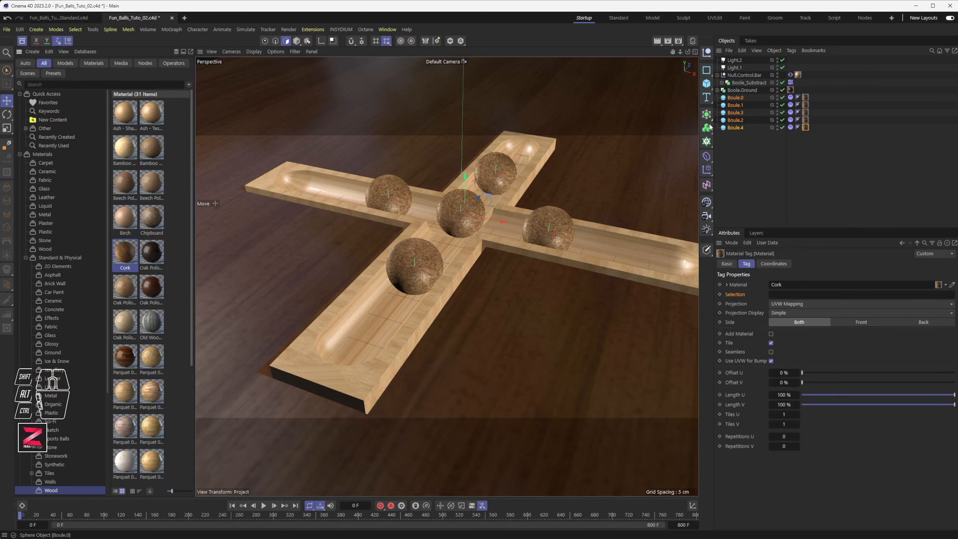
# Render the active view to check the look of the cork balls in the ash bars
pyautogui.click(657, 42)
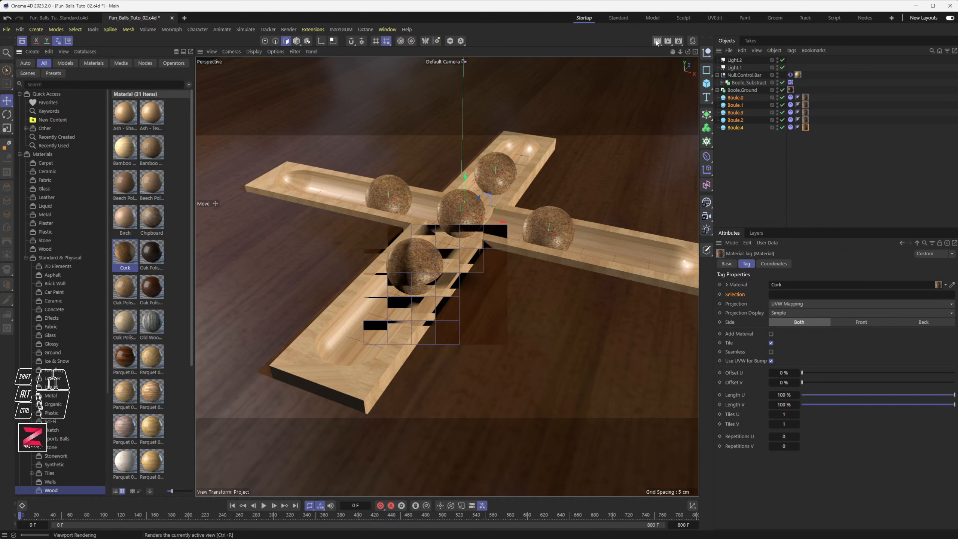
pyautogui.rightClick(656, 40)
pyautogui.click(666, 15)
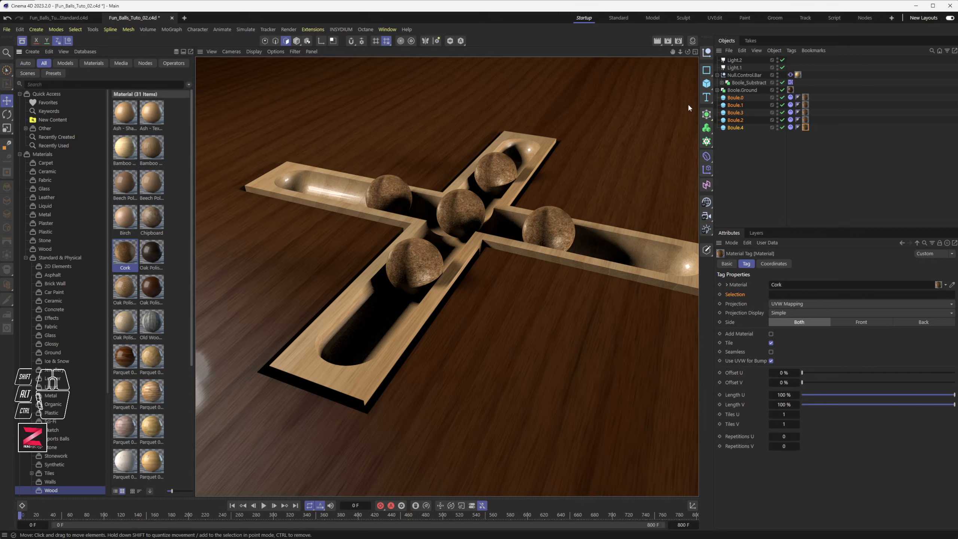
# Increase the Blend amount of the Fusion shader in the Cork material's color texture and return to the material settings
pyautogui.doubleClick(805, 98)
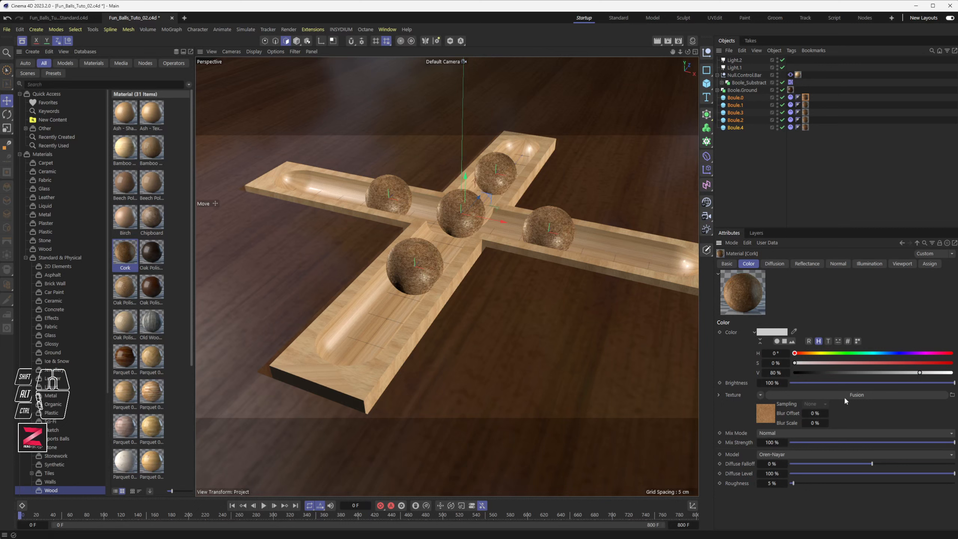
pyautogui.click(856, 395)
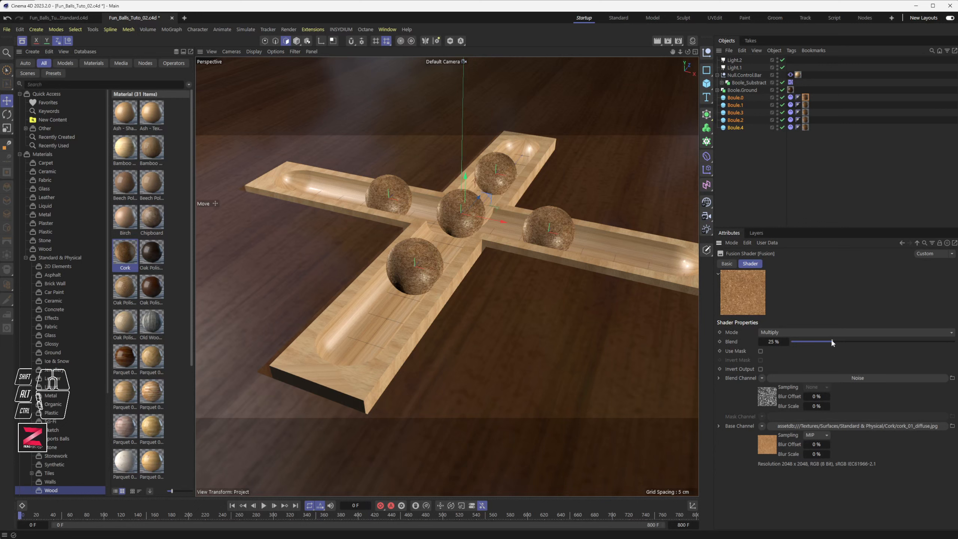
pyautogui.moveTo(832, 341)
pyautogui.mouseDown()
pyautogui.moveTo(943, 345)
pyautogui.moveTo(824, 354)
pyautogui.moveTo(850, 339)
pyautogui.moveTo(840, 343)
pyautogui.moveTo(889, 343)
pyautogui.moveTo(847, 343)
pyautogui.mouseUp()
pyautogui.click(917, 244)
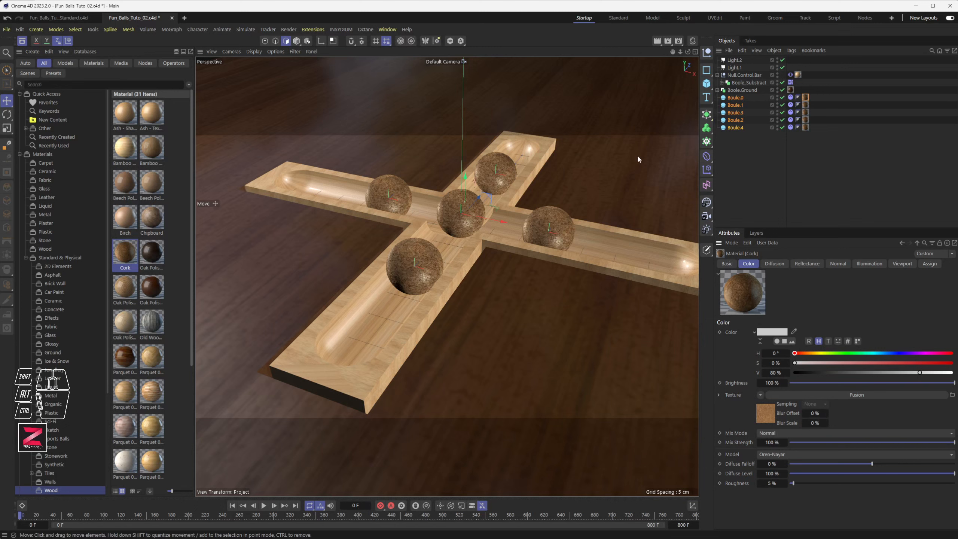
# Delete the Cork material tags from all five balls, Boule.0 to Boule.4
pyautogui.scroll(-3, 192, 330)
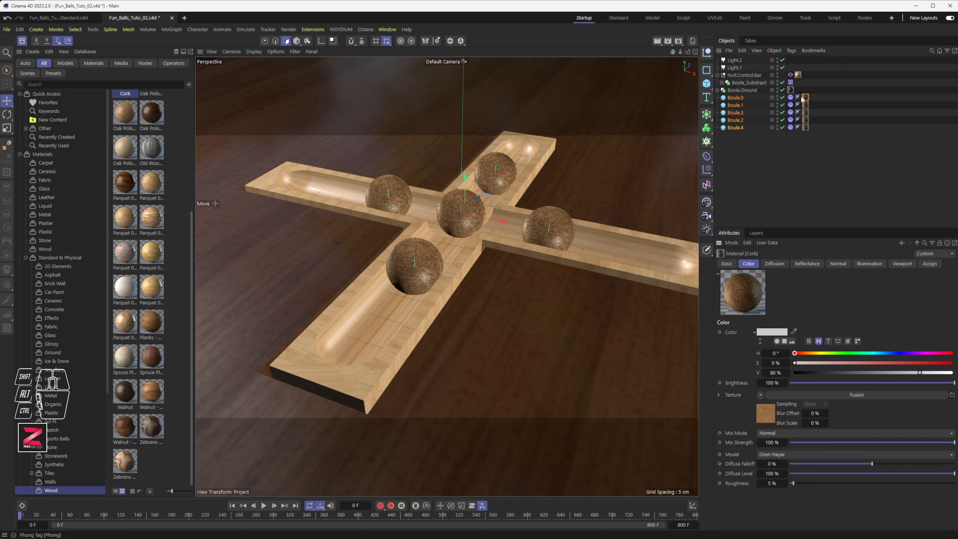
pyautogui.keyDown('shift'); pyautogui.click(805, 127); pyautogui.keyUp('shift')
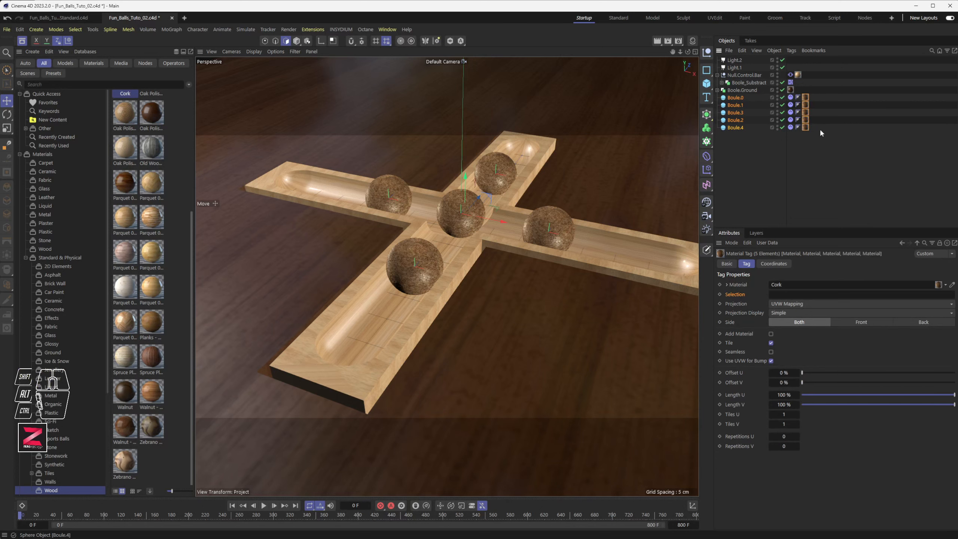
pyautogui.press('Delete')
# Apply the Terra Cotta ceramic material to all five balls, Boule.0 to Boule.4, and render the active view
pyautogui.click(735, 97)
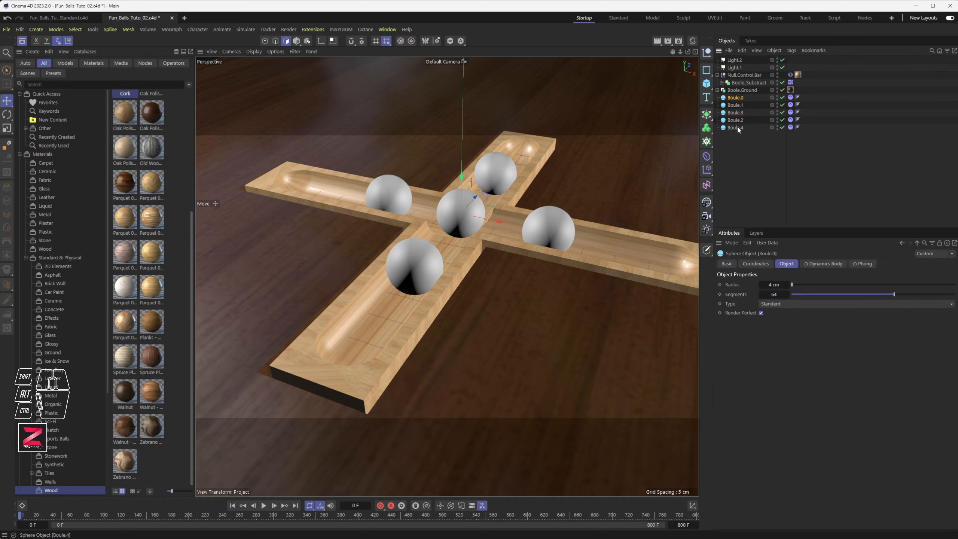
pyautogui.keyDown('shift'); pyautogui.click(736, 124); pyautogui.keyUp('shift')
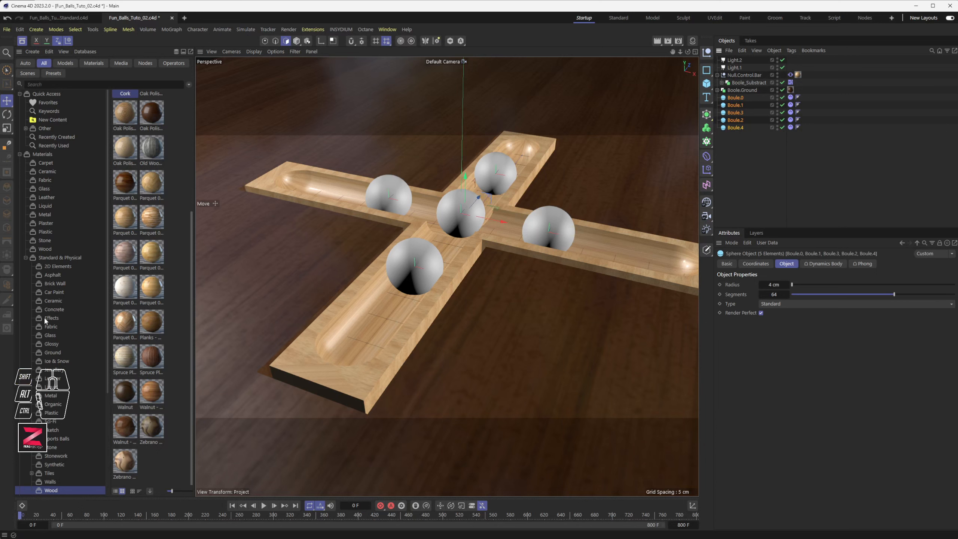
pyautogui.click(53, 301)
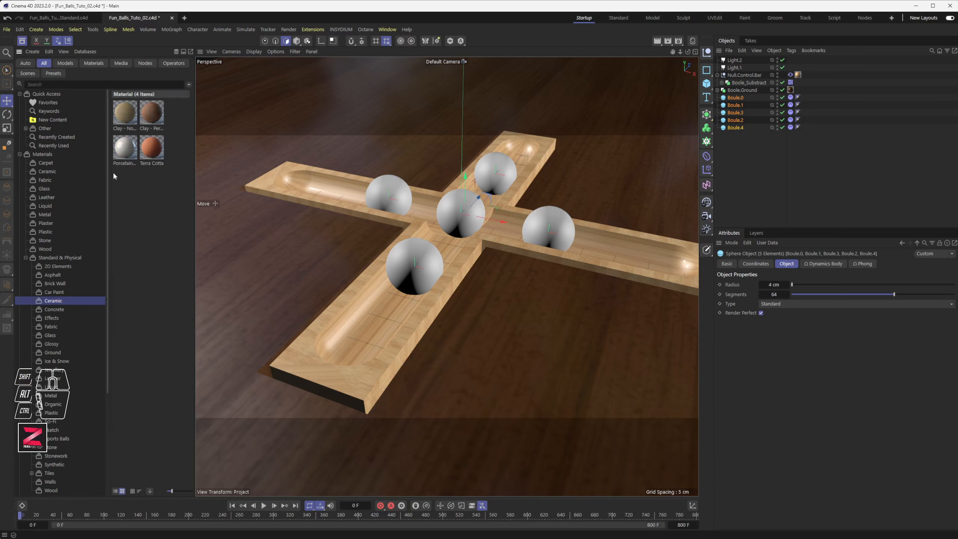
pyautogui.click(152, 152)
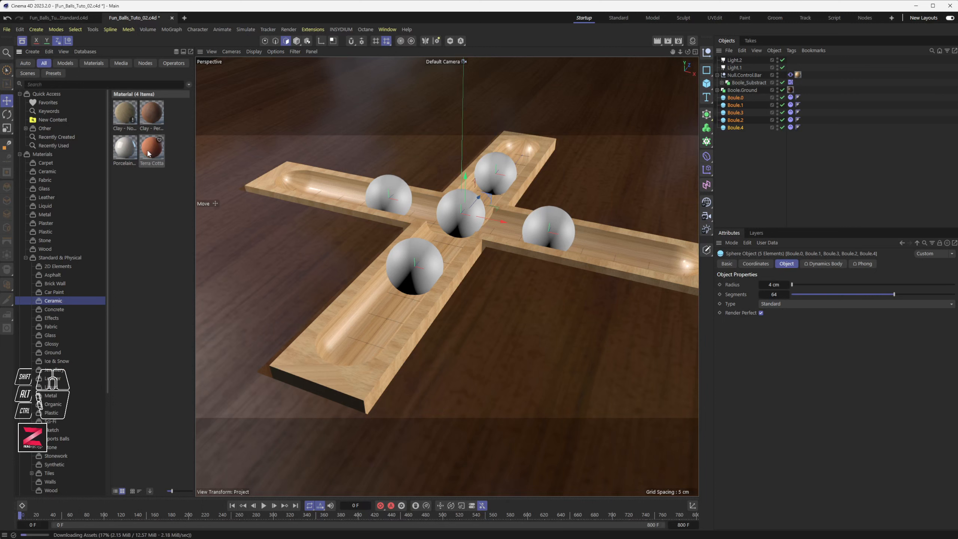
pyautogui.moveTo(152, 152); pyautogui.dragTo(742, 96)
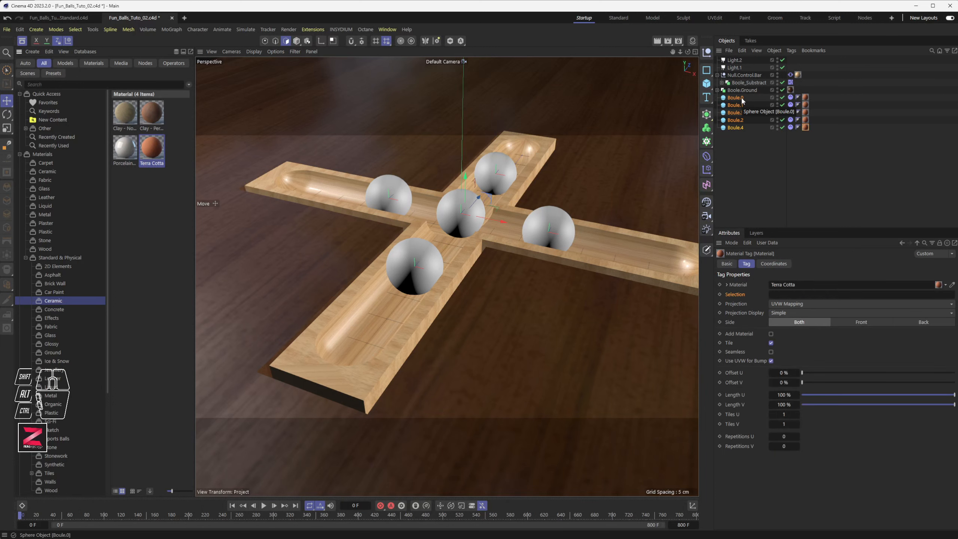
pyautogui.click(657, 41)
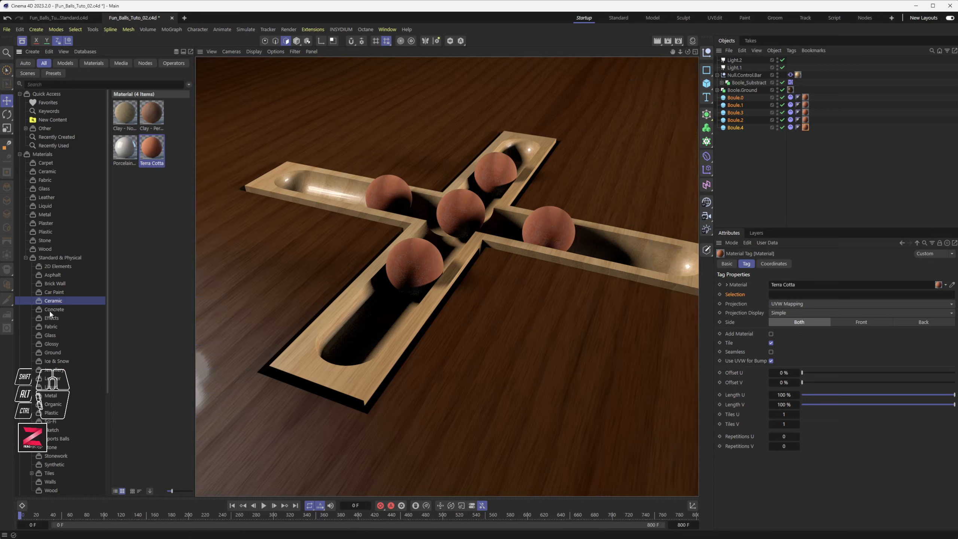
# Browse the Fabric materials of the Standard & Physical library and delete the Terra Cotta tags from all five balls
pyautogui.click(51, 326)
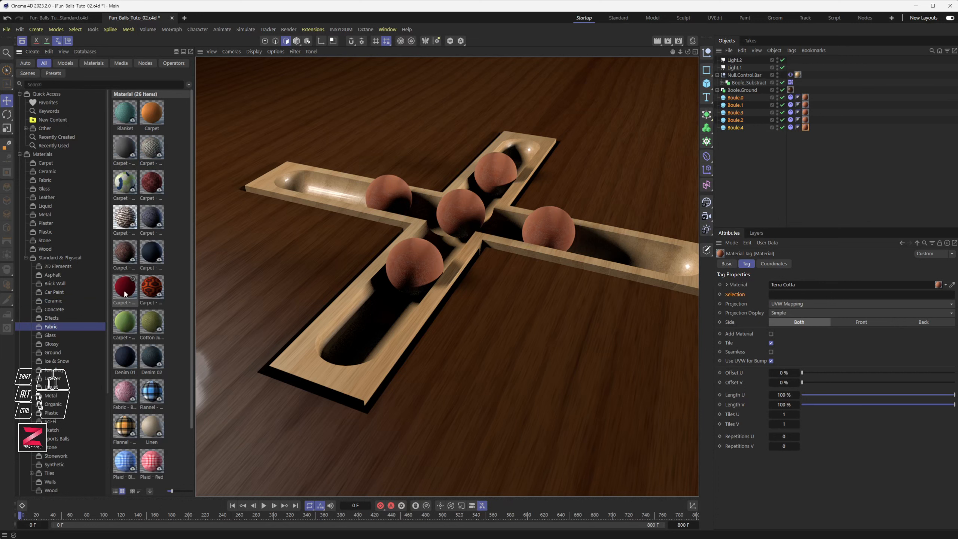
pyautogui.scroll(-2, 130, 298)
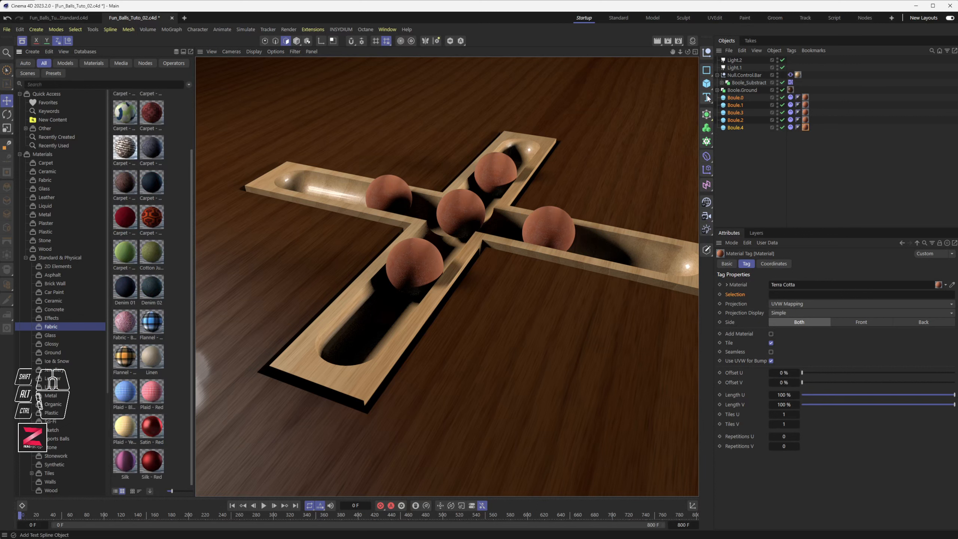
pyautogui.click(805, 98)
pyautogui.keyDown('shift'); pyautogui.click(805, 128); pyautogui.keyUp('shift')
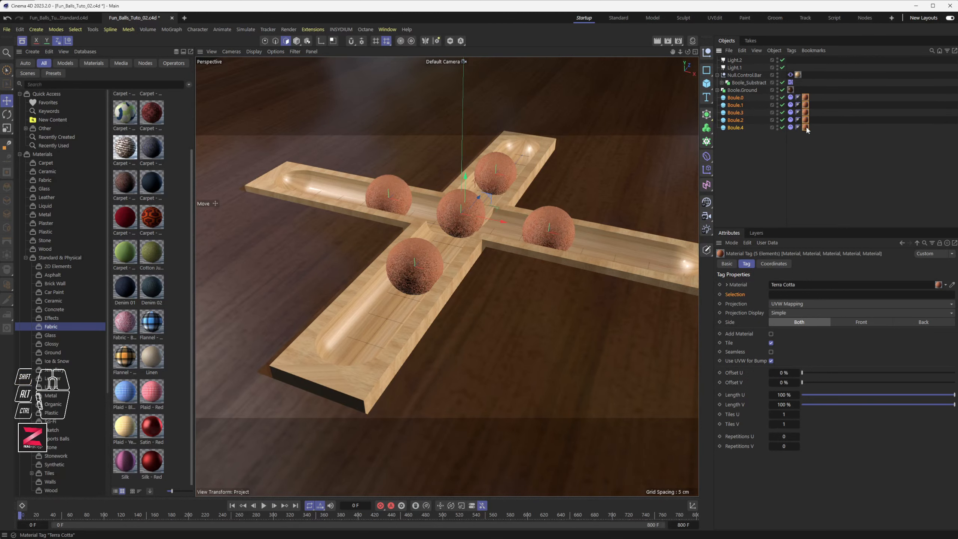
pyautogui.press('Delete')
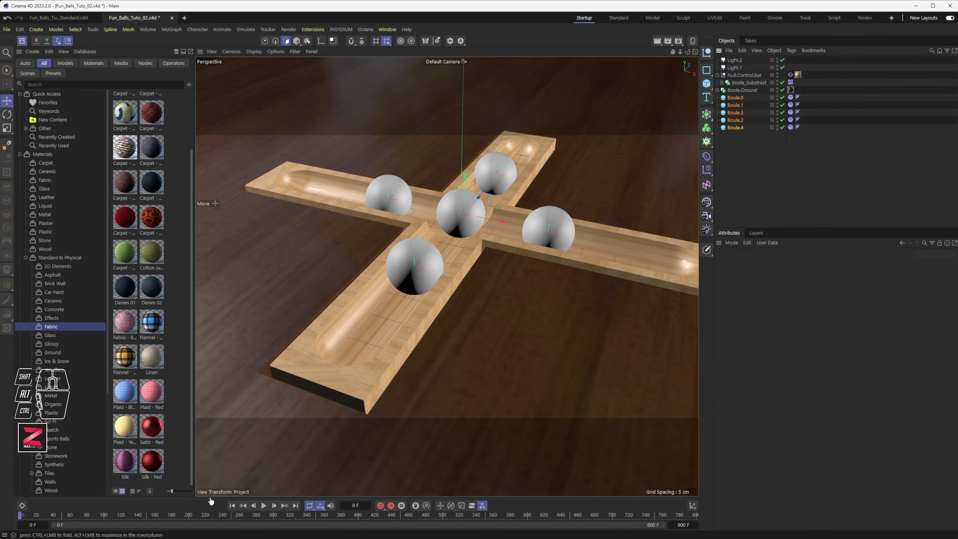
# Test the Silk - Red fabric on all five balls with a render of the view, and delete its material tags
pyautogui.moveTo(151, 461); pyautogui.dragTo(739, 112)
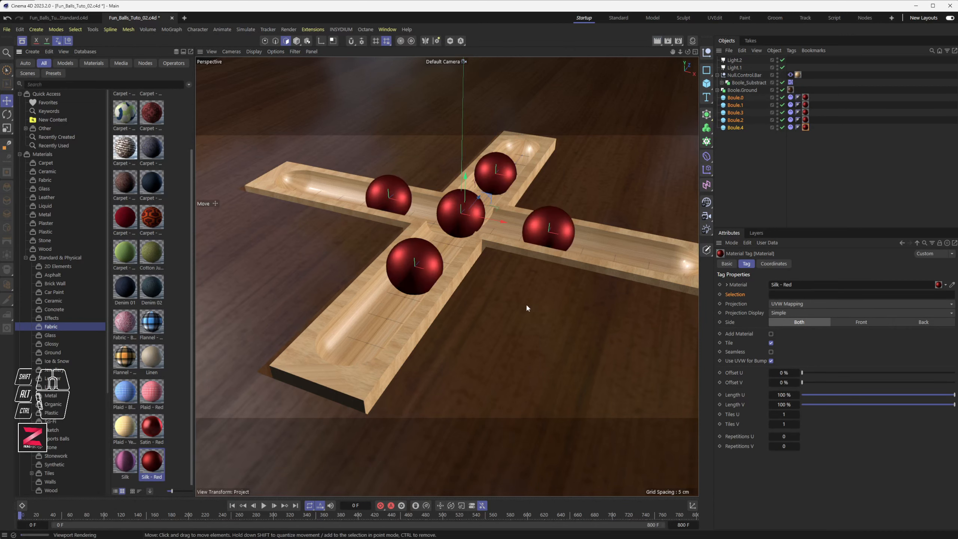
pyautogui.hotkey('ctrl', 'r')
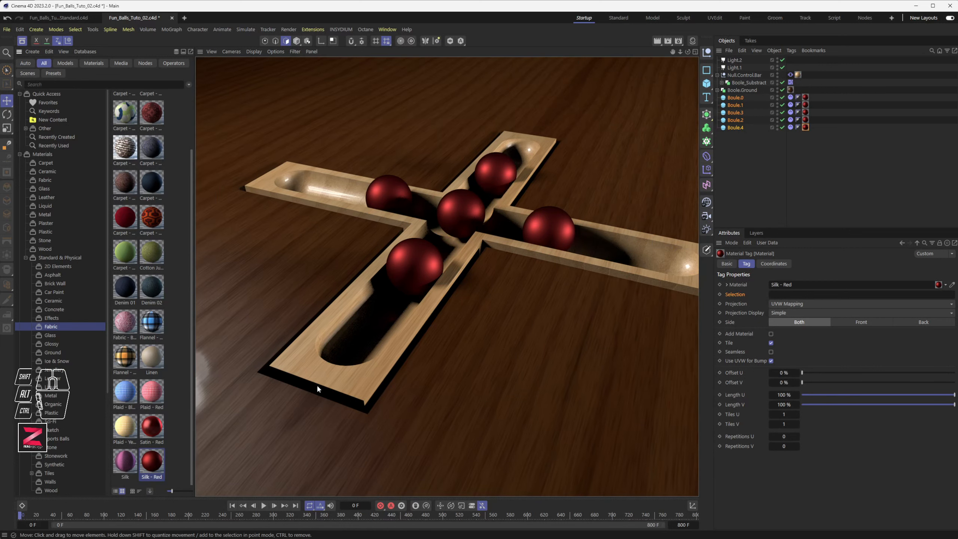
pyautogui.click(805, 97)
pyautogui.keyDown('shift'); pyautogui.click(806, 128); pyautogui.keyUp('shift')
pyautogui.press('Delete')
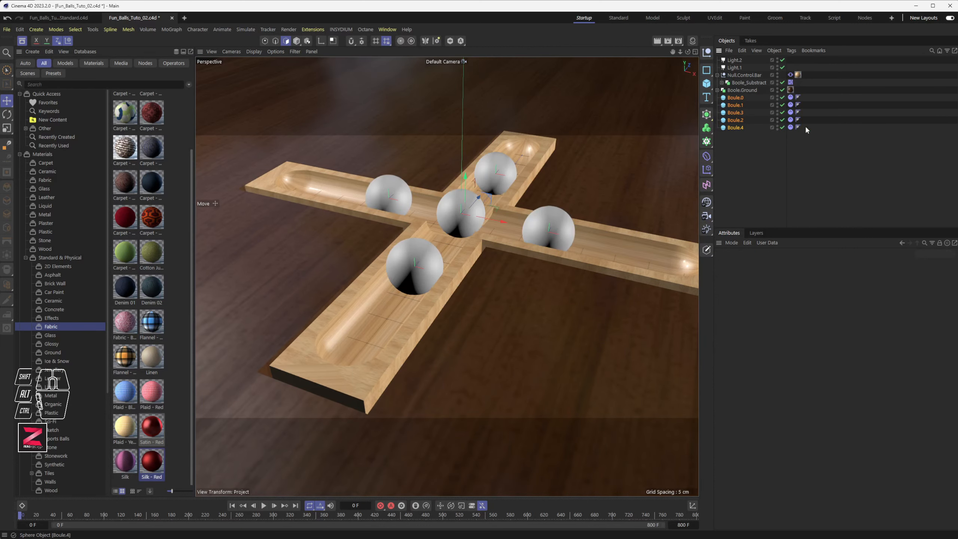
# Try the Satin - Red fabric on Boule.0 through Boule.4 in a test render and remove its material tags
pyautogui.moveTo(153, 428); pyautogui.dragTo(745, 114)
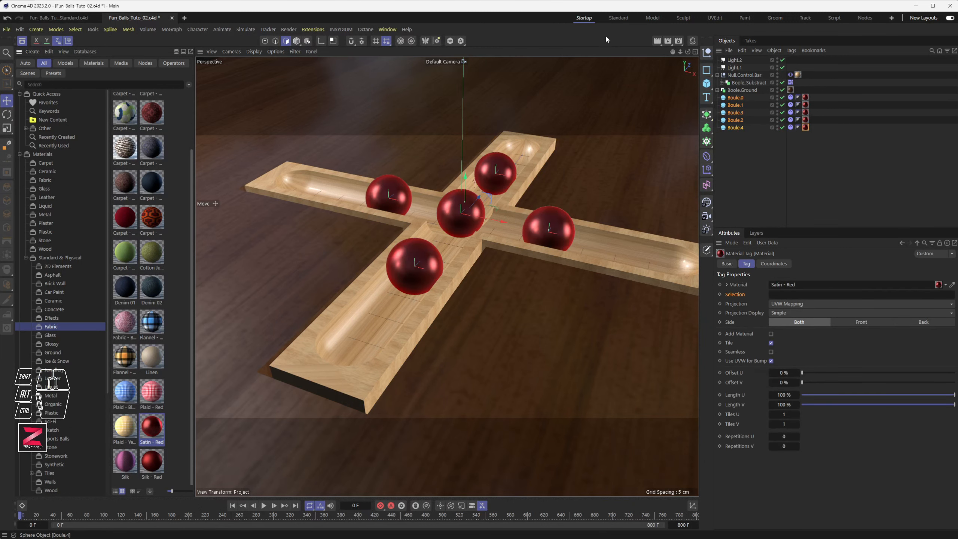
pyautogui.click(658, 44)
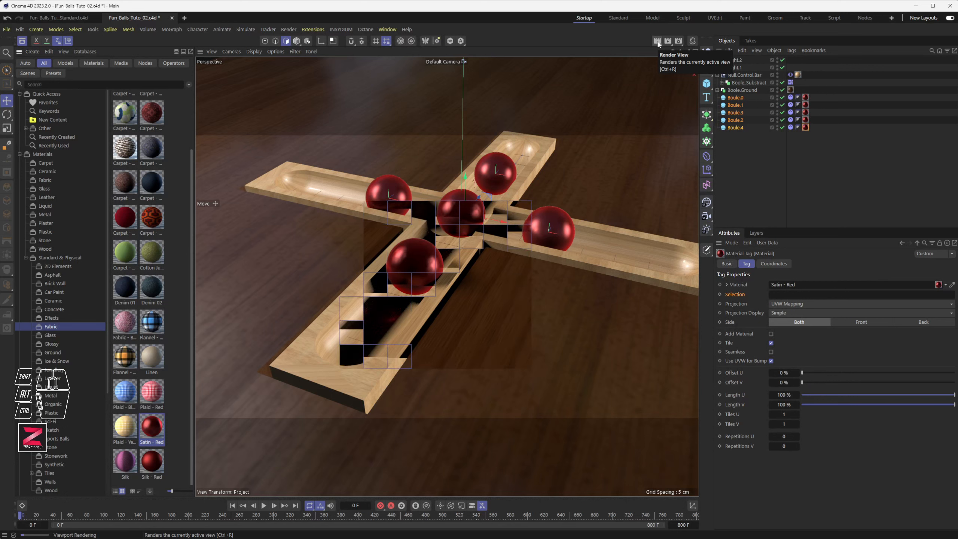
pyautogui.click(804, 97)
pyautogui.keyDown('shift'); pyautogui.click(805, 127); pyautogui.keyUp('shift')
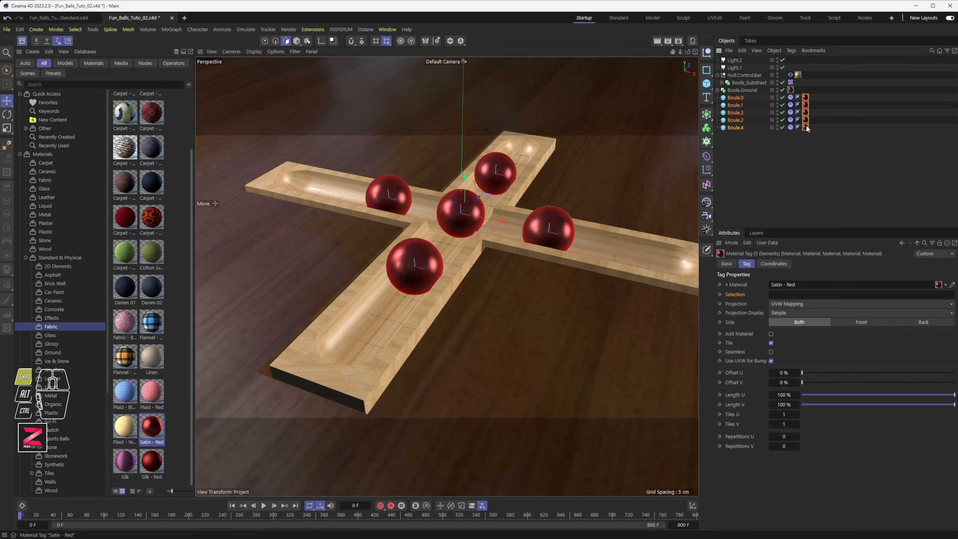
pyautogui.press('Delete')
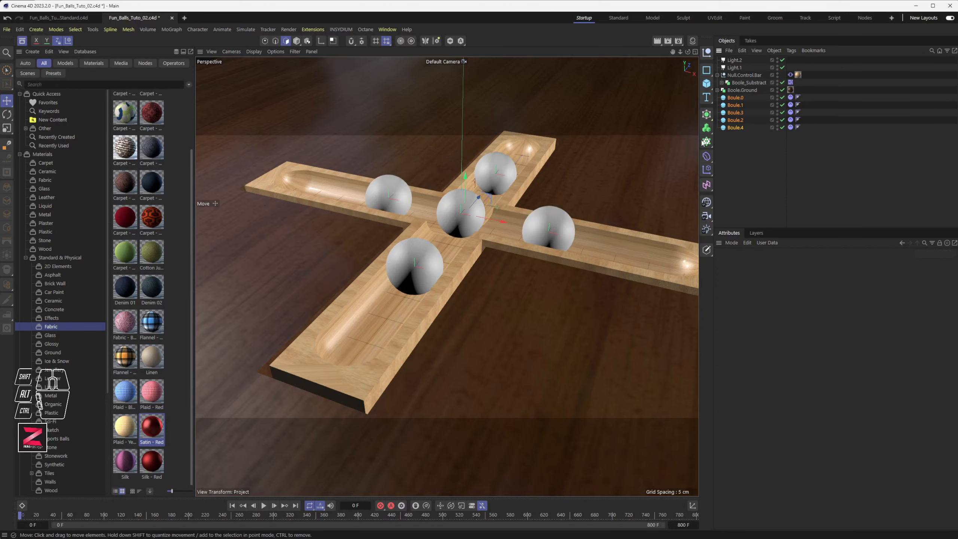
# Apply the green Carpet - Short Hair fabric to all five balls and render the active view
pyautogui.moveTo(125, 253); pyautogui.dragTo(739, 113)
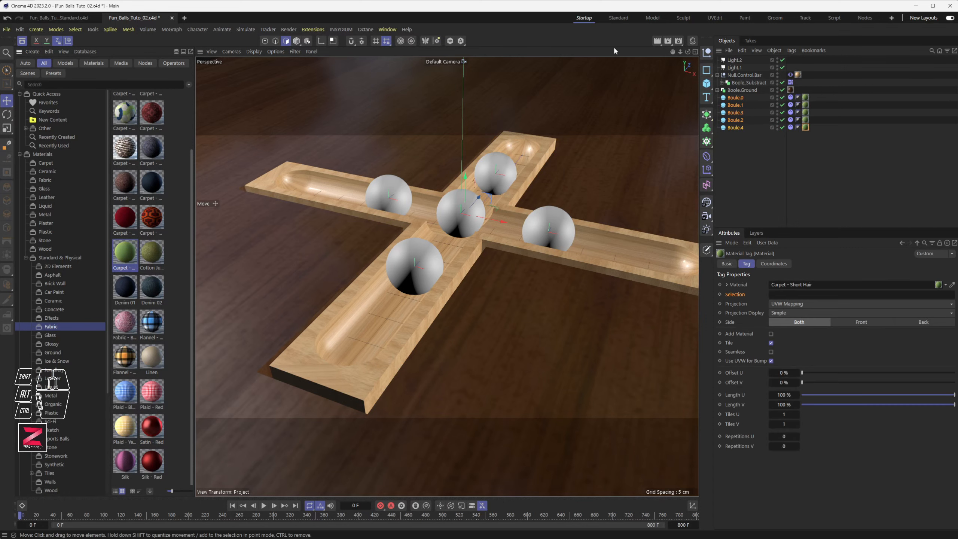
pyautogui.click(657, 40)
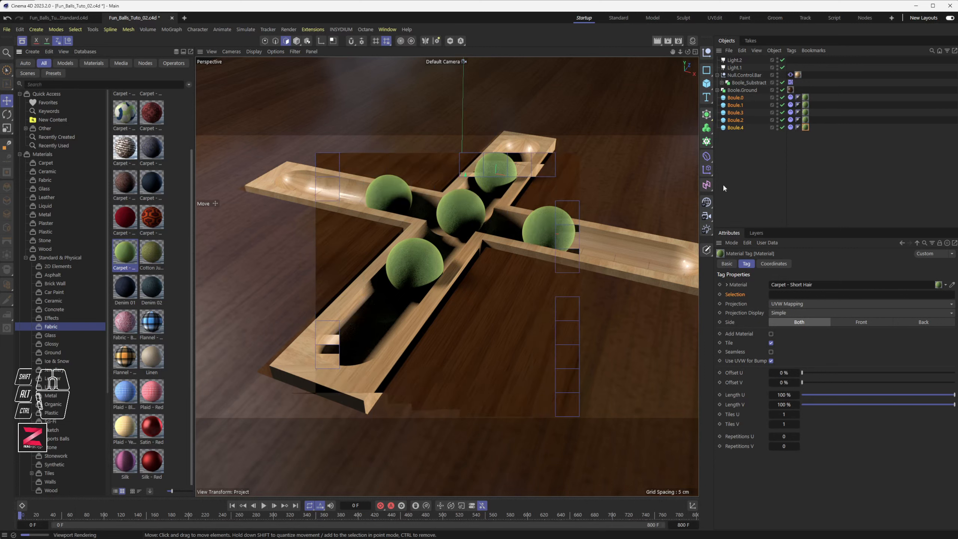
pyautogui.click(805, 130)
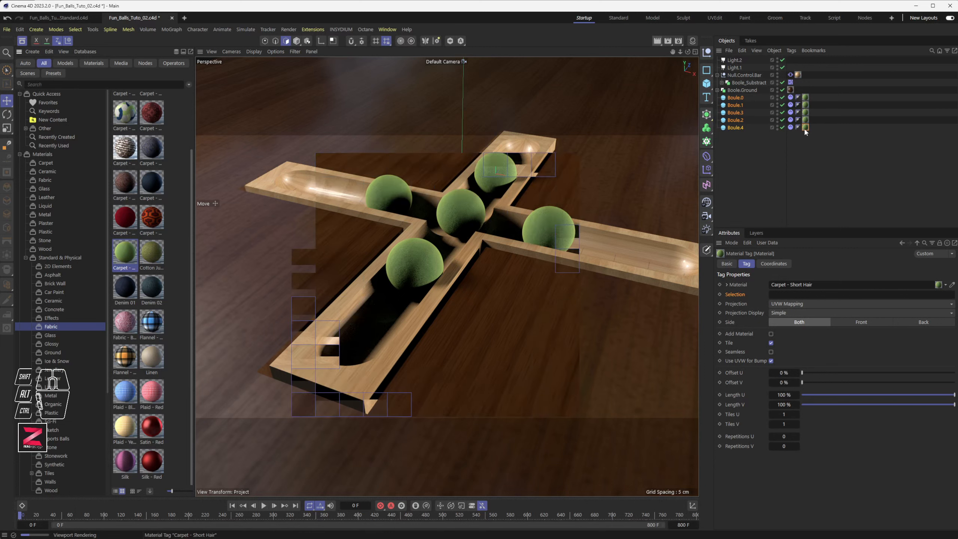
pyautogui.click(806, 128)
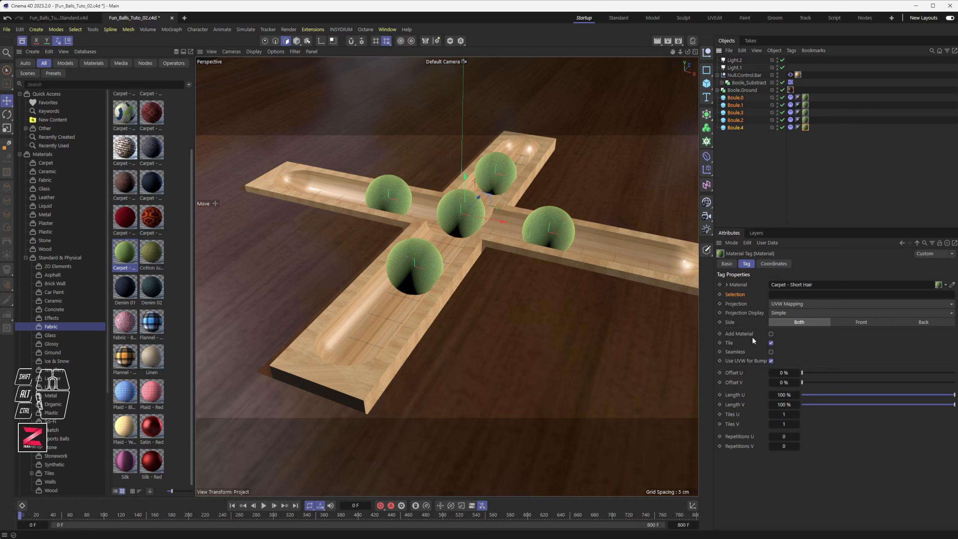
# Open the Carpet - Short Hair material and shift its base color to red with a hue of 0°
pyautogui.doubleClick(806, 129)
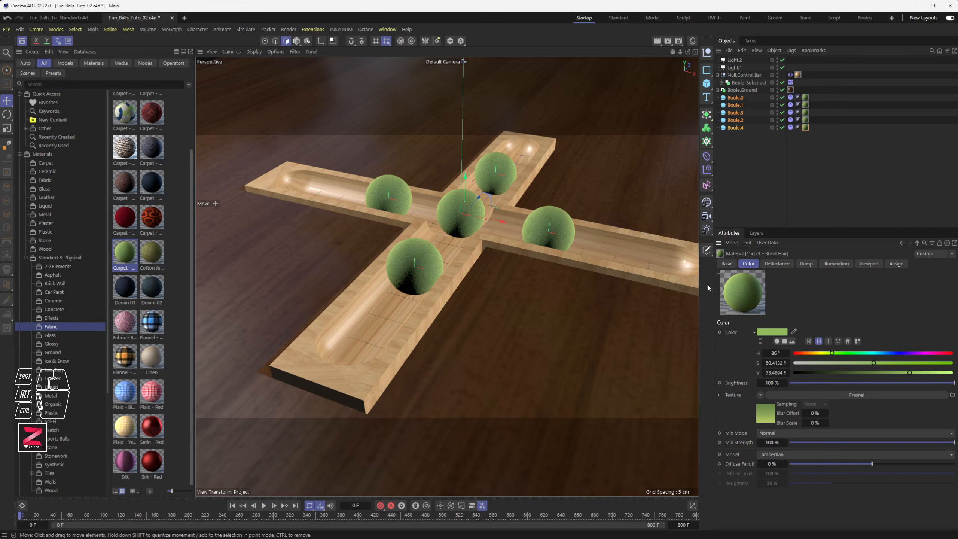
pyautogui.click(772, 331)
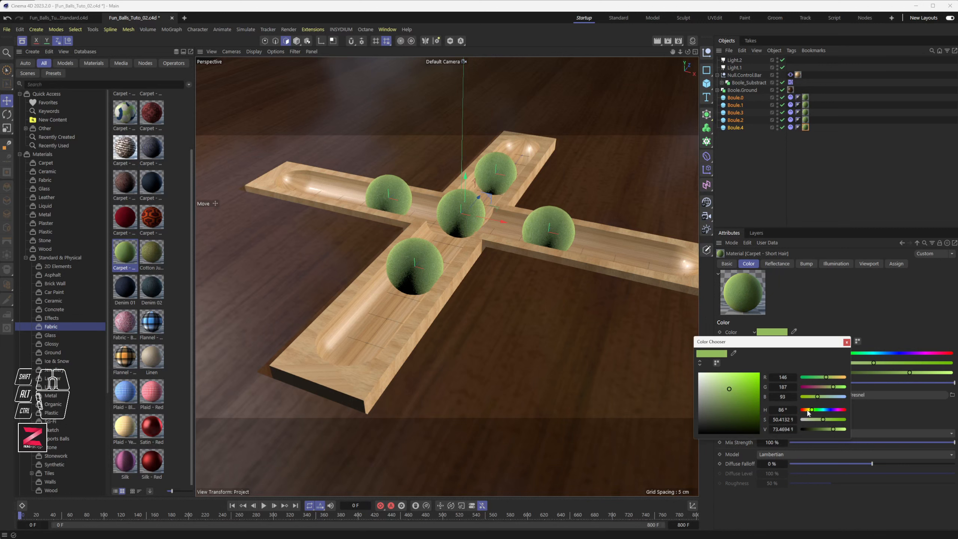
pyautogui.moveTo(807, 412); pyautogui.dragTo(803, 411)
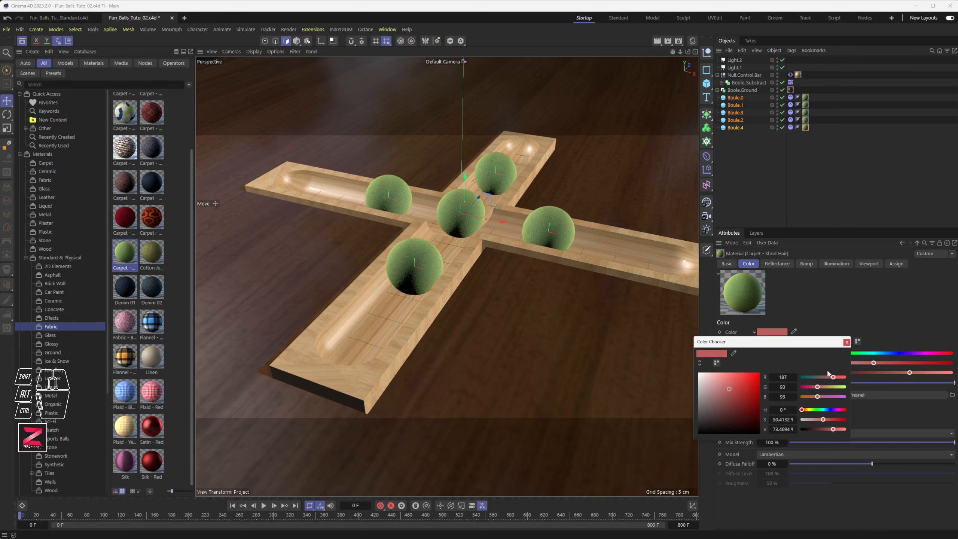
pyautogui.click(846, 342)
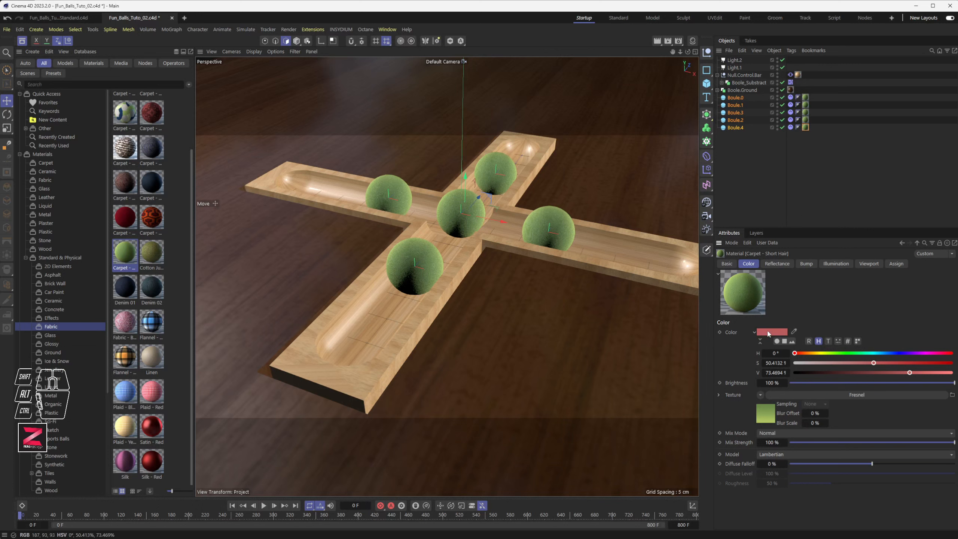
# In the color texture's Fresnel shader, set the gradient's first knot to orange with hue 25°, saturation 74% and value 92%
pyautogui.click(840, 393)
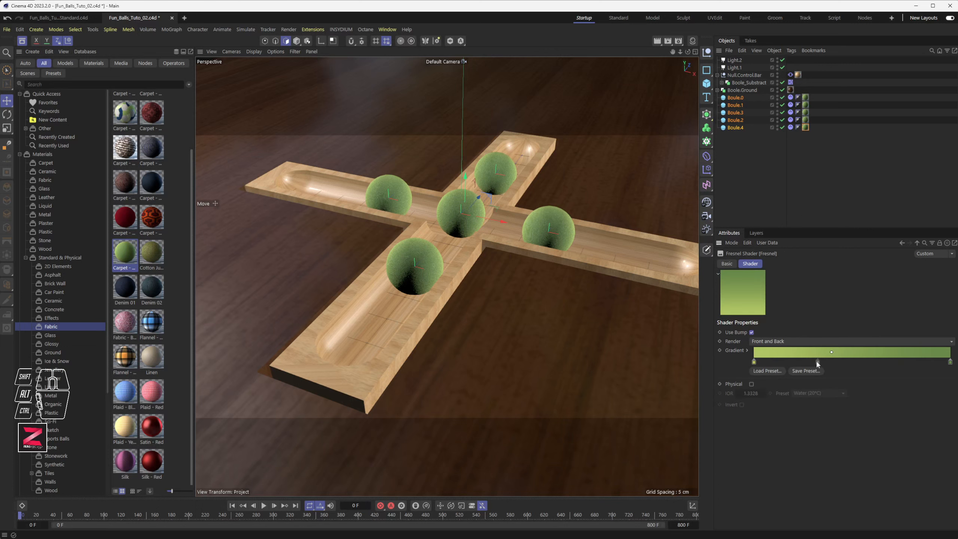
pyautogui.moveTo(818, 363); pyautogui.dragTo(754, 362)
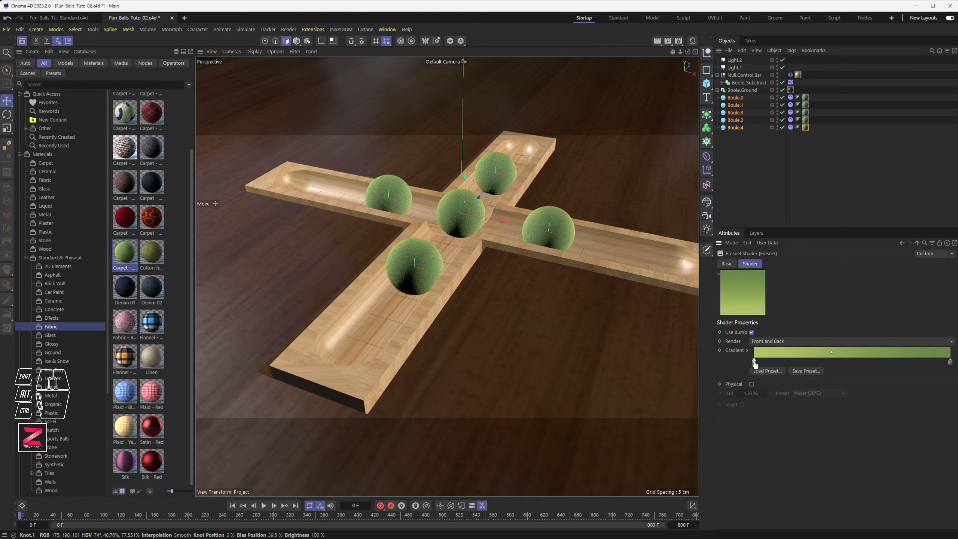
pyautogui.doubleClick(754, 362)
pyautogui.click(722, 379)
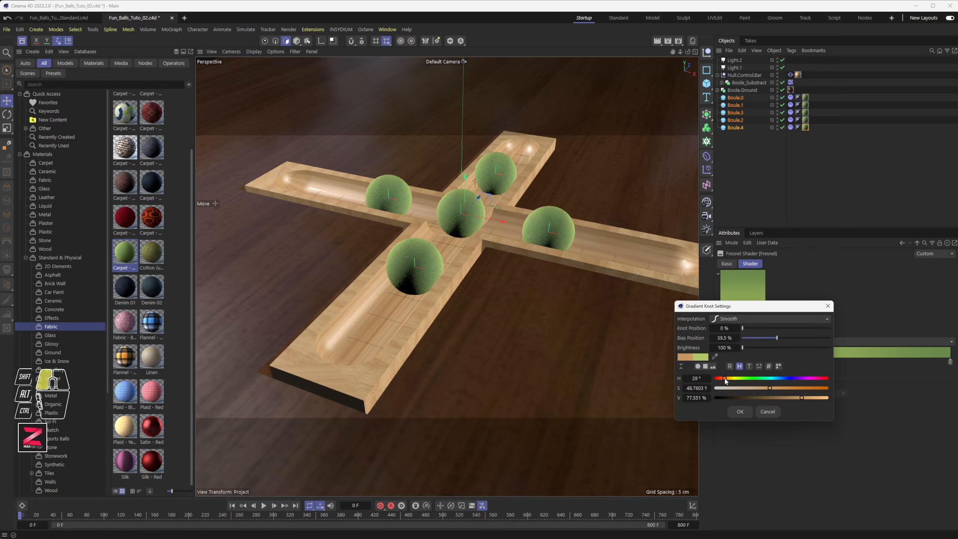
pyautogui.click(798, 388)
pyautogui.click(817, 397)
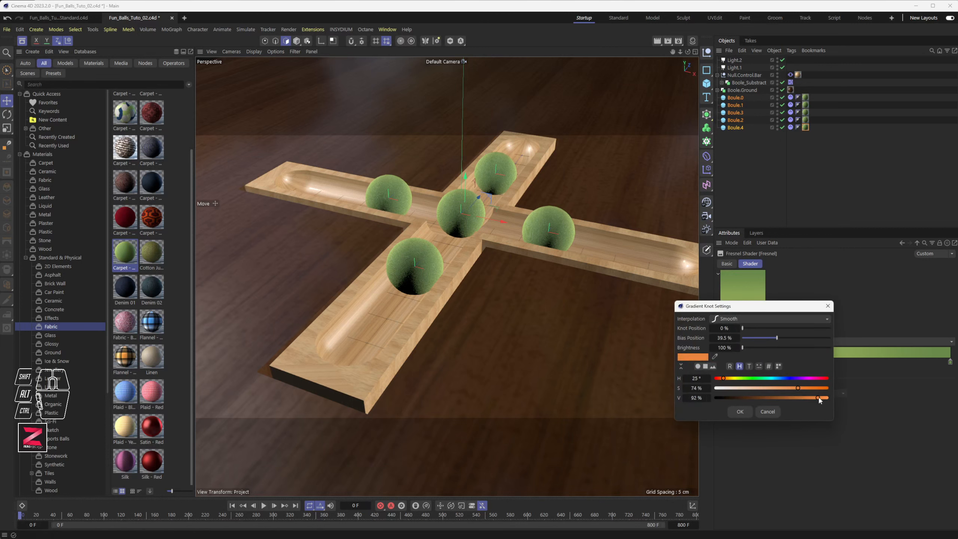
pyautogui.click(742, 411)
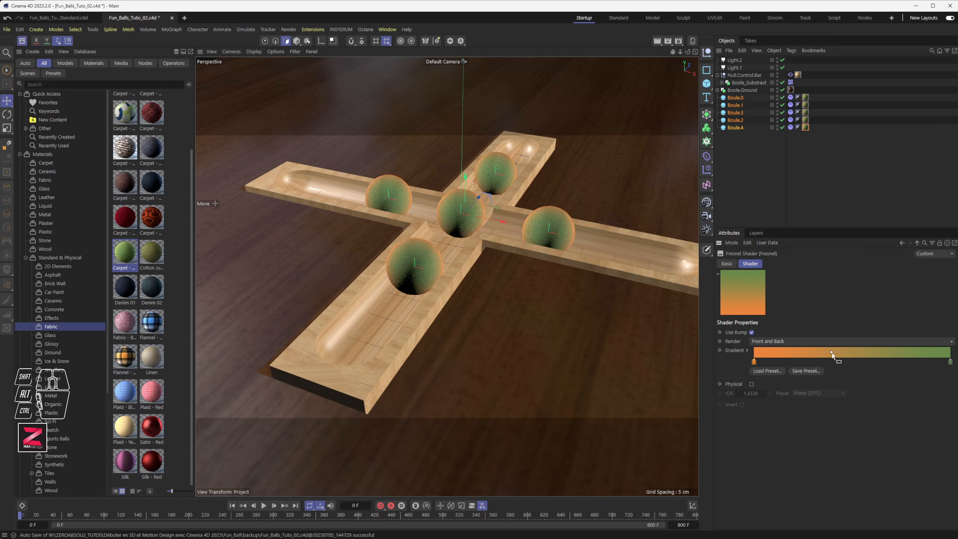
# Set the Fresnel gradient's last knot to dark red with hue 0°, saturation 91% and value 60%
pyautogui.doubleClick(950, 362)
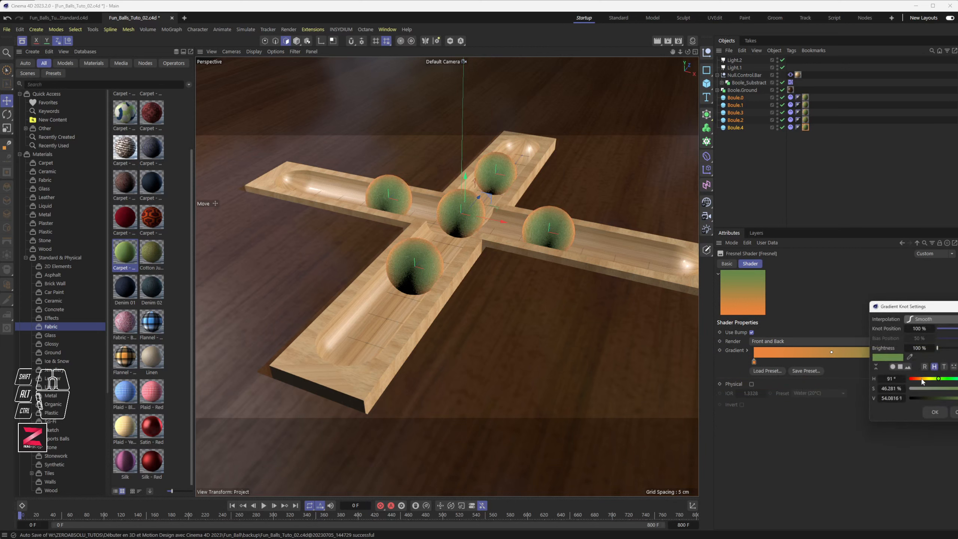
pyautogui.click(915, 379)
pyautogui.moveTo(916, 382); pyautogui.dragTo(943, 388)
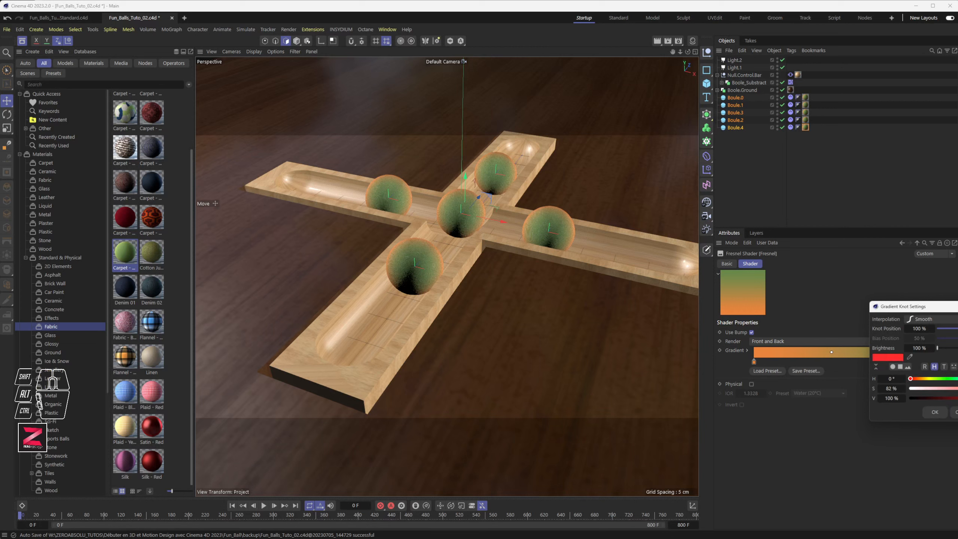
pyautogui.click(934, 411)
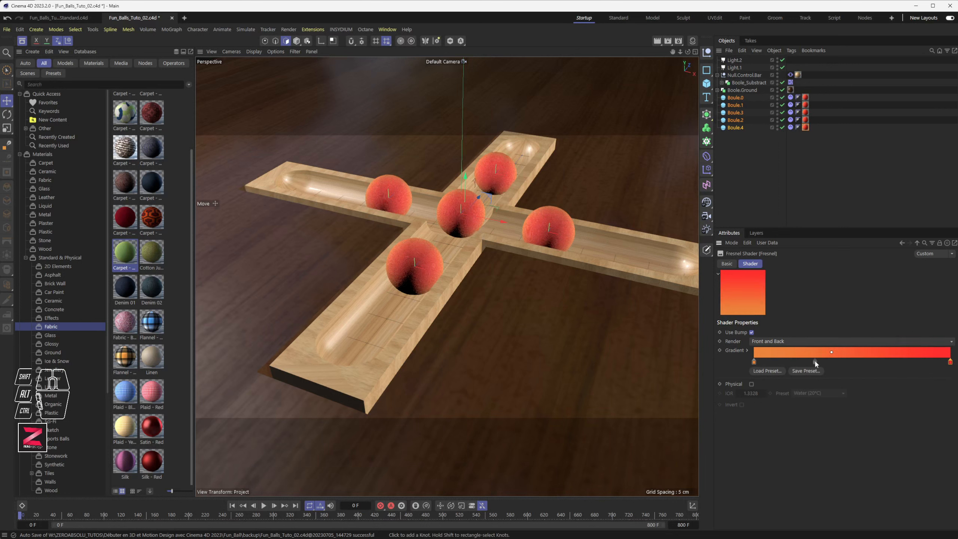
pyautogui.doubleClick(949, 361)
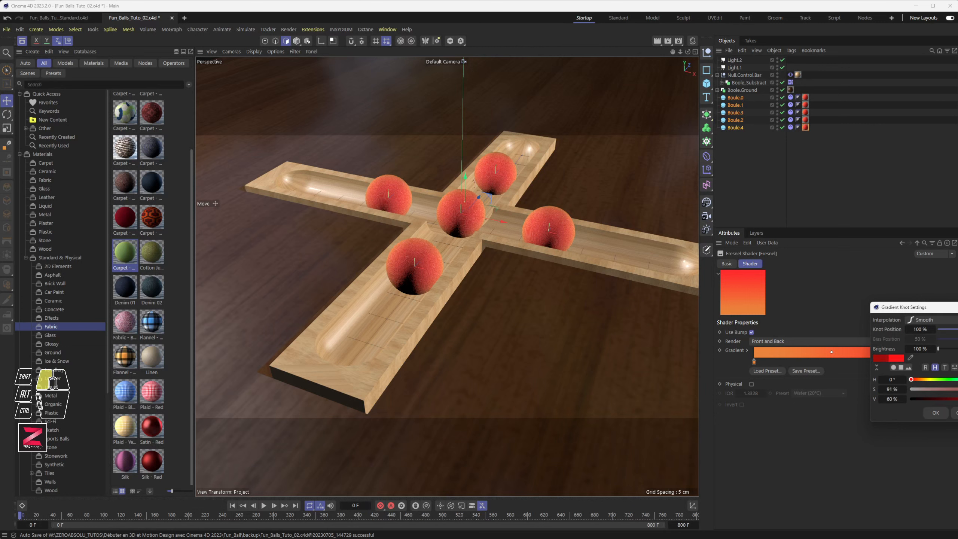
pyautogui.click(935, 412)
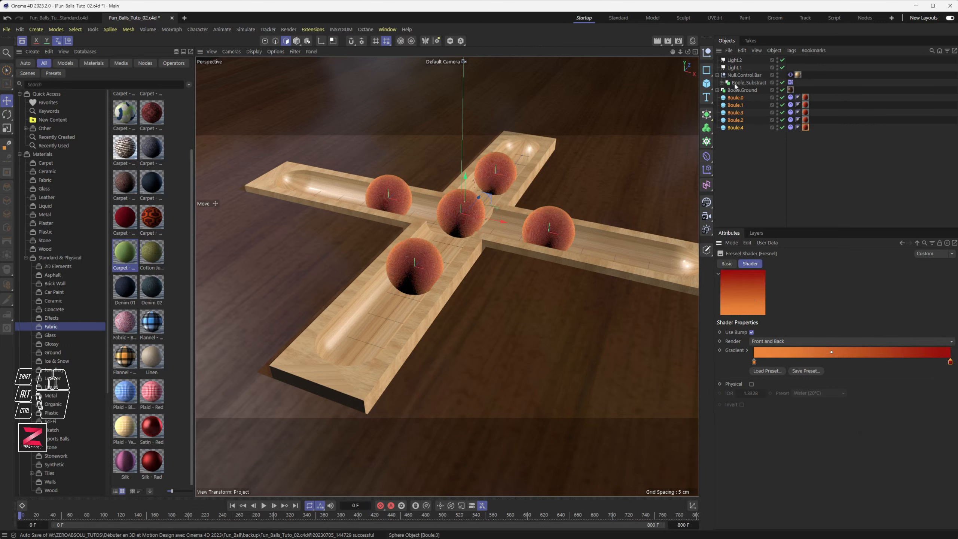
# Render the active view to check the recolored carpet fabric on the five balls
pyautogui.click(658, 41)
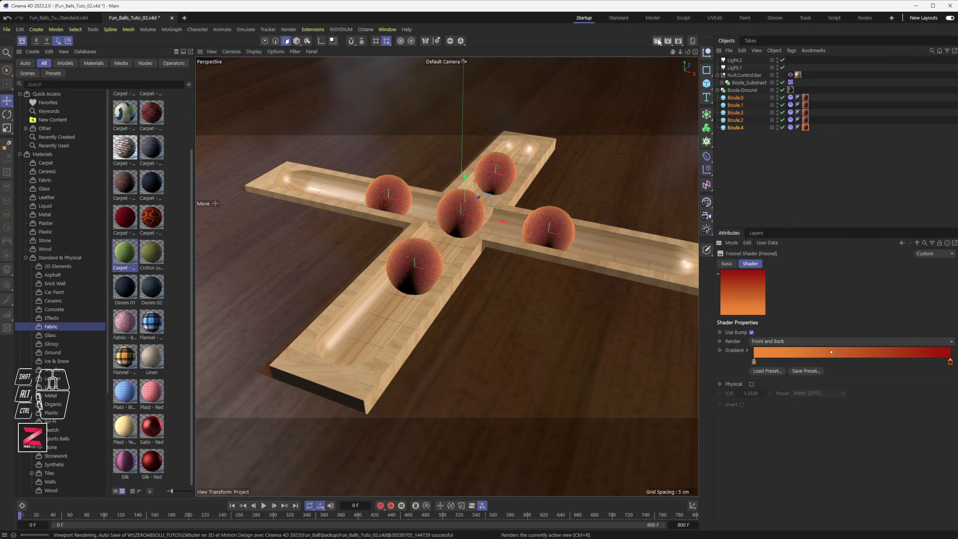
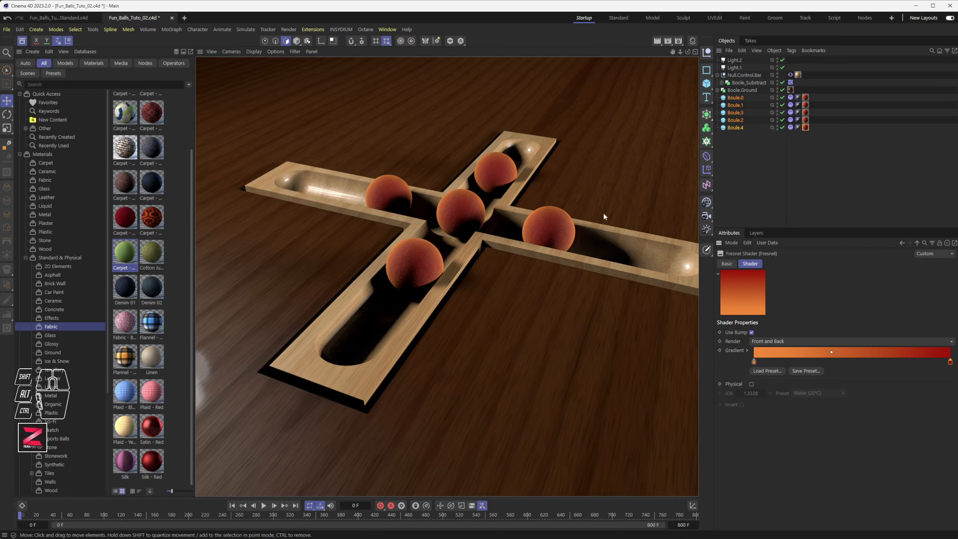
pyautogui.scroll(-6, 467, 265)
pyautogui.keyDown('alt'); pyautogui.moveTo(466, 265); pyautogui.dragTo(466, 255); pyautogui.keyUp('alt')
pyautogui.keyDown('alt'); pyautogui.moveTo(466, 263); pyautogui.dragTo(458, 284, button='middle'); pyautogui.keyUp('alt')
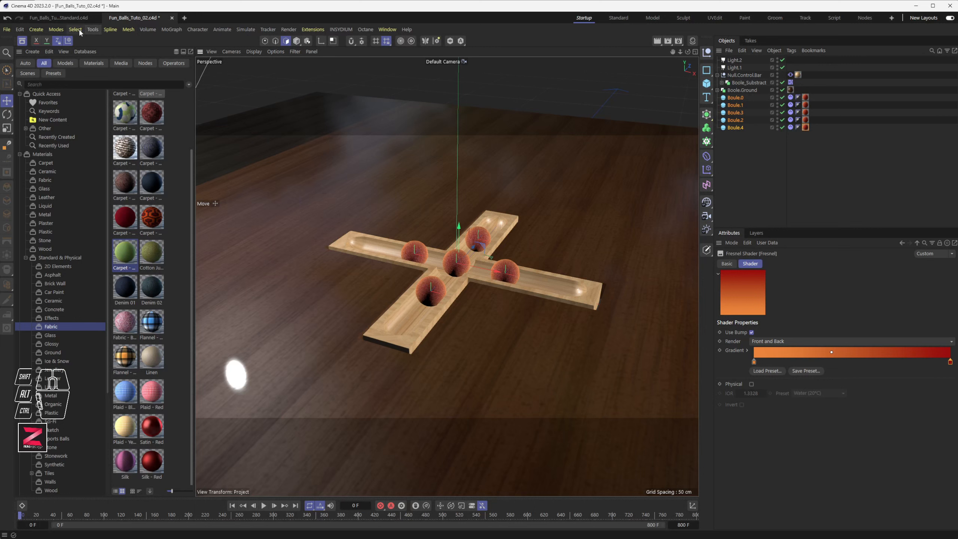
# Add an infinite light and raise it above the center of the wooden cross
pyautogui.click(37, 30)
pyautogui.moveTo(53, 155)
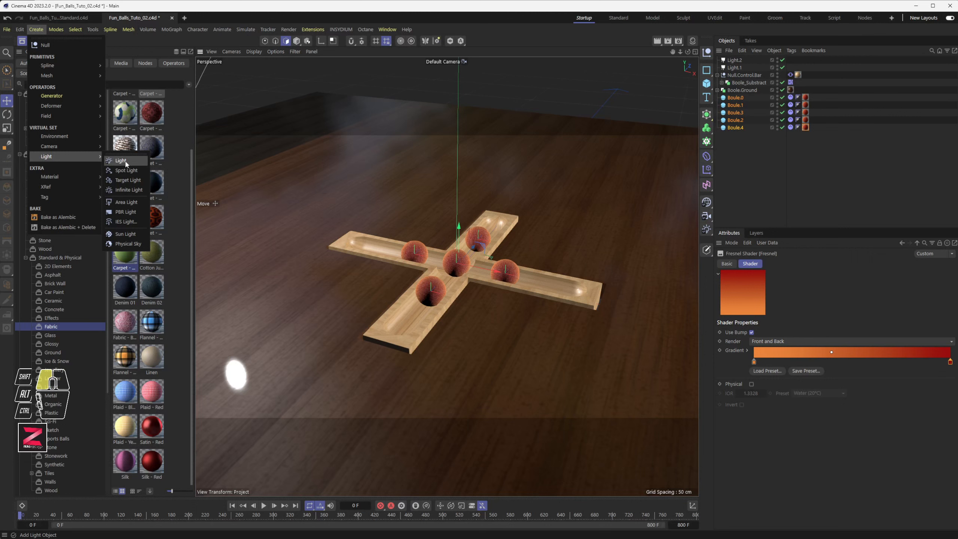
pyautogui.click(127, 190)
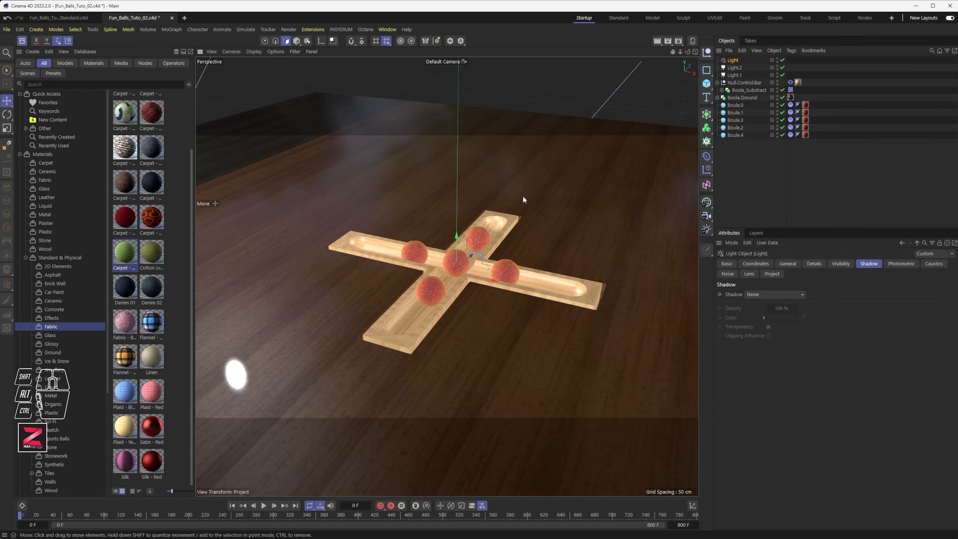
pyautogui.scroll(-6, 562, 236)
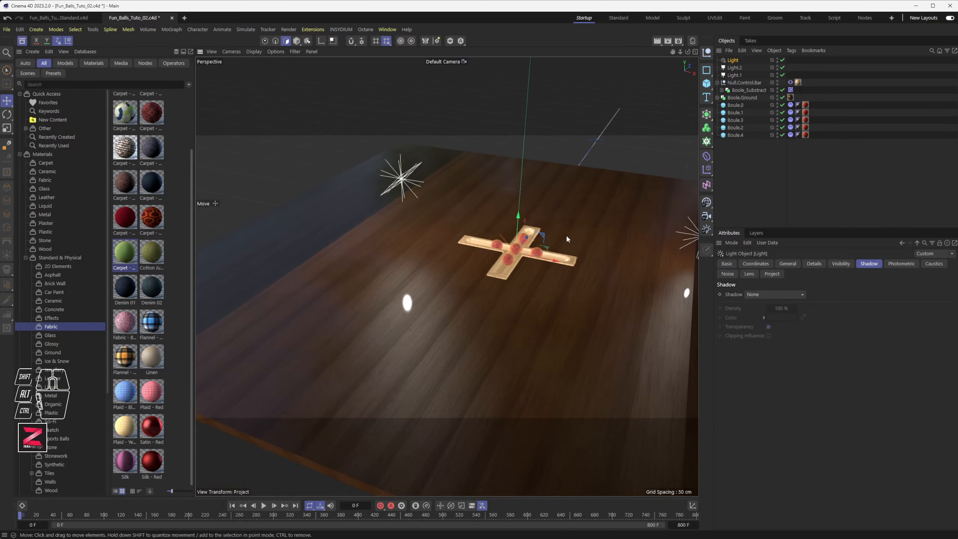
pyautogui.keyDown('alt'); pyautogui.moveTo(567, 236); pyautogui.dragTo(514, 118); pyautogui.keyUp('alt')
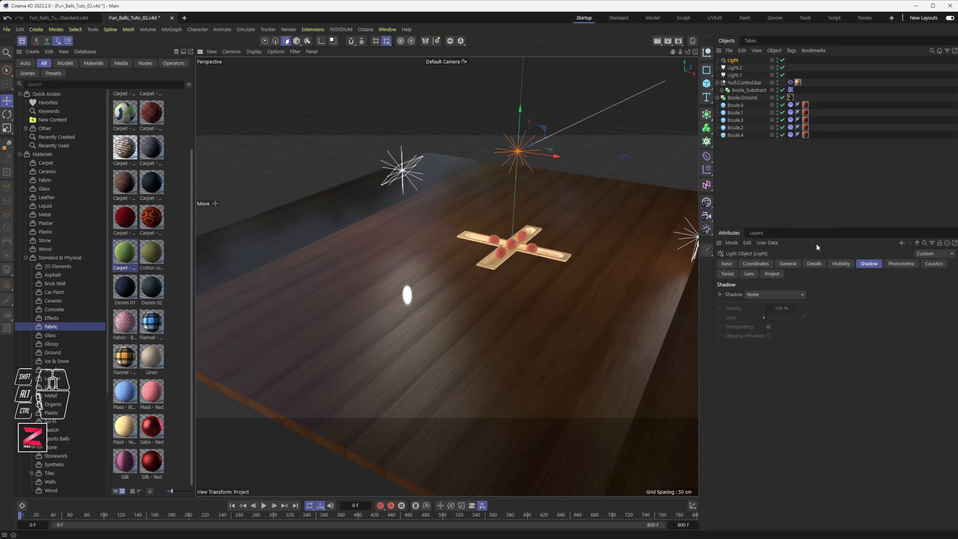
# Change the new light's type to Omni, enable Ambient Illumination, and render the active view
pyautogui.click(789, 263)
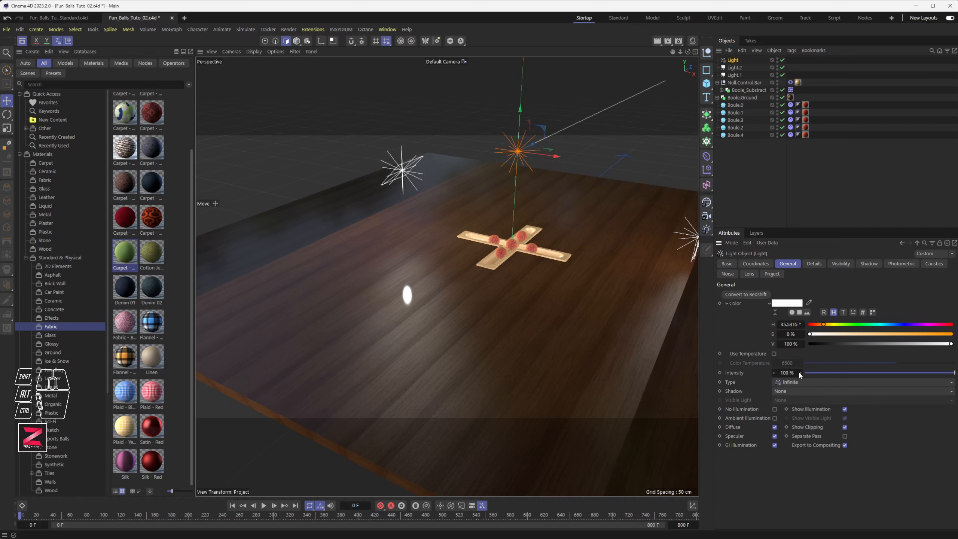
pyautogui.click(787, 383)
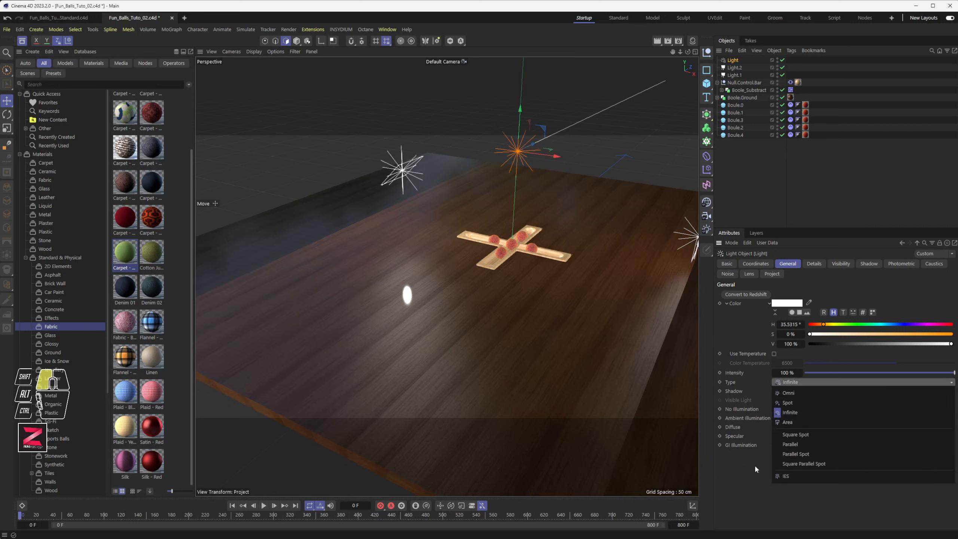
pyautogui.click(794, 394)
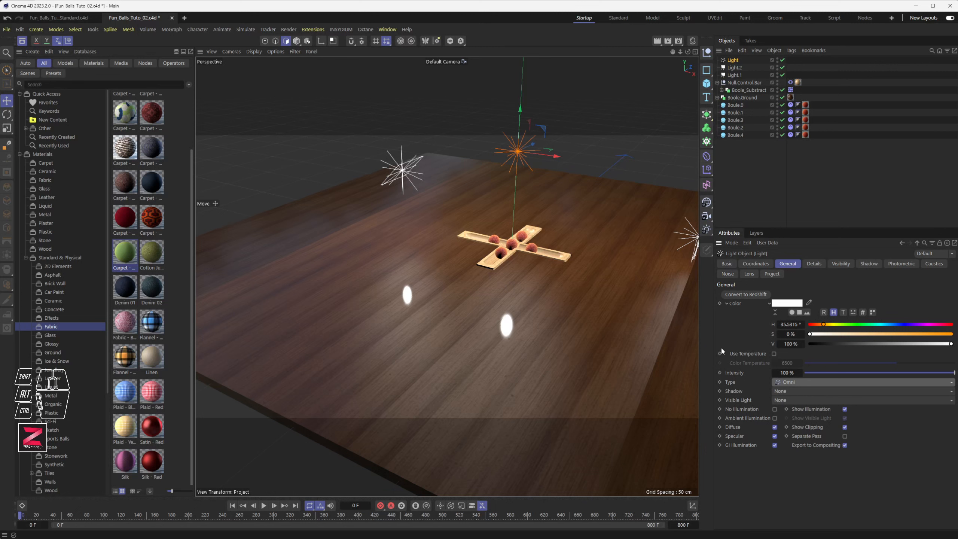
pyautogui.click(775, 418)
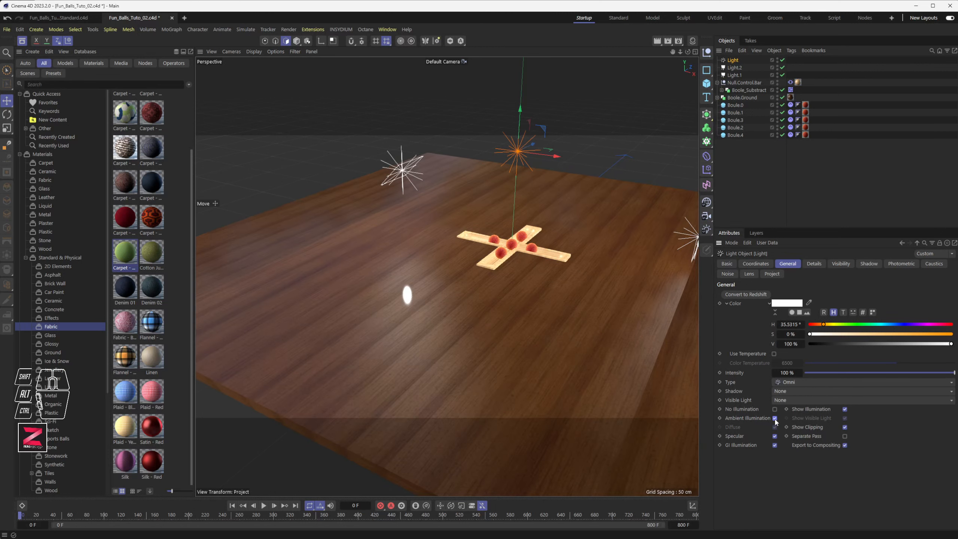
pyautogui.scroll(5, 537, 260)
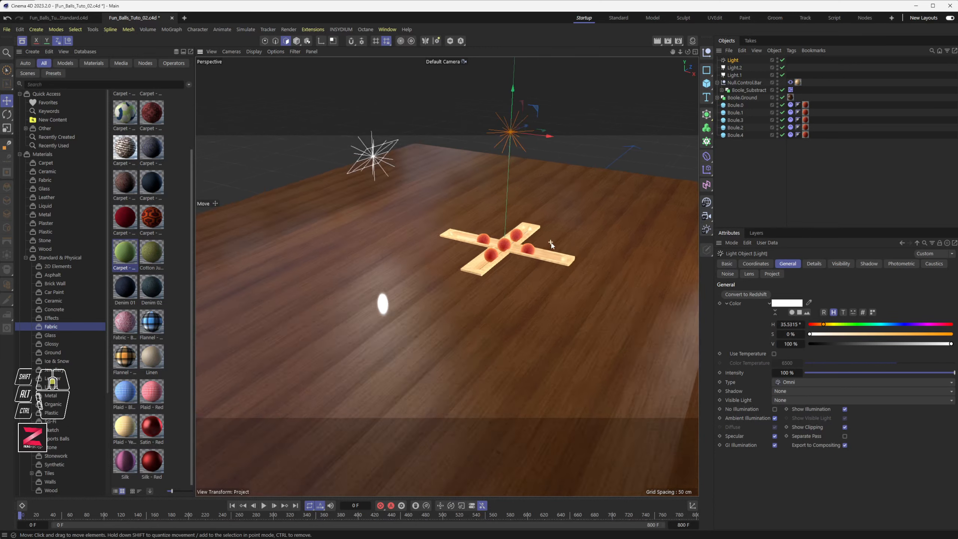
pyautogui.keyDown('alt'); pyautogui.moveTo(503, 266); pyautogui.dragTo(479, 312, button='middle'); pyautogui.keyUp('alt')
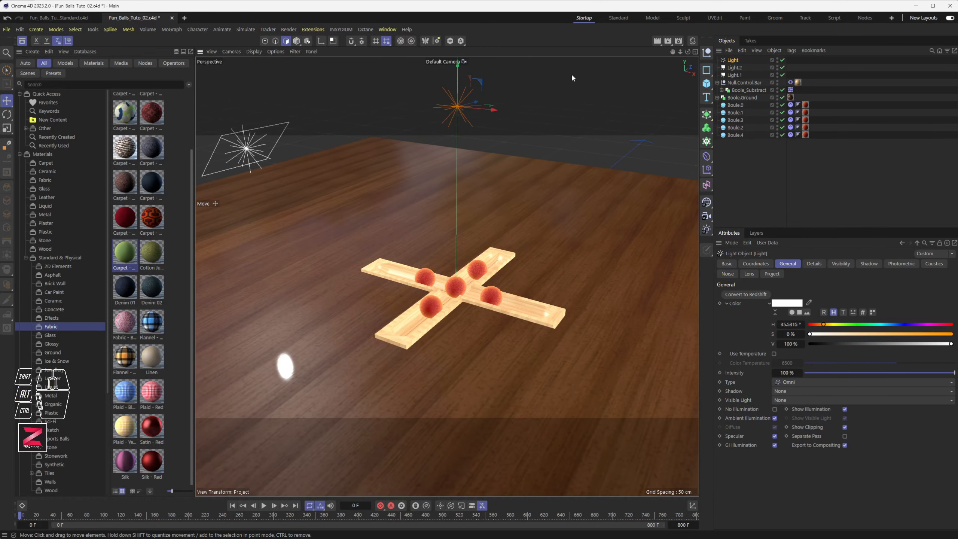
pyautogui.click(656, 41)
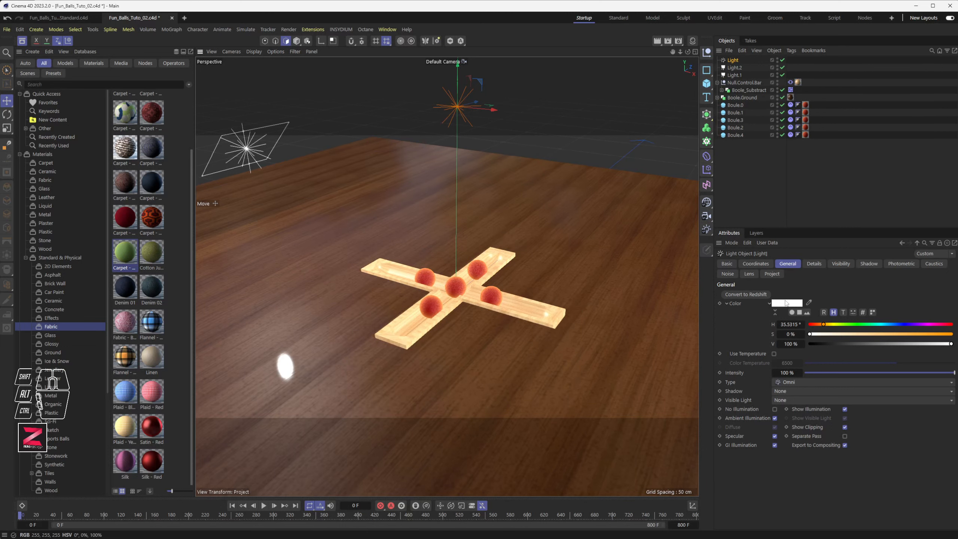
# Set the ambient light's intensity to 10% and render a closer view of the cross and balls
pyautogui.click(791, 372)
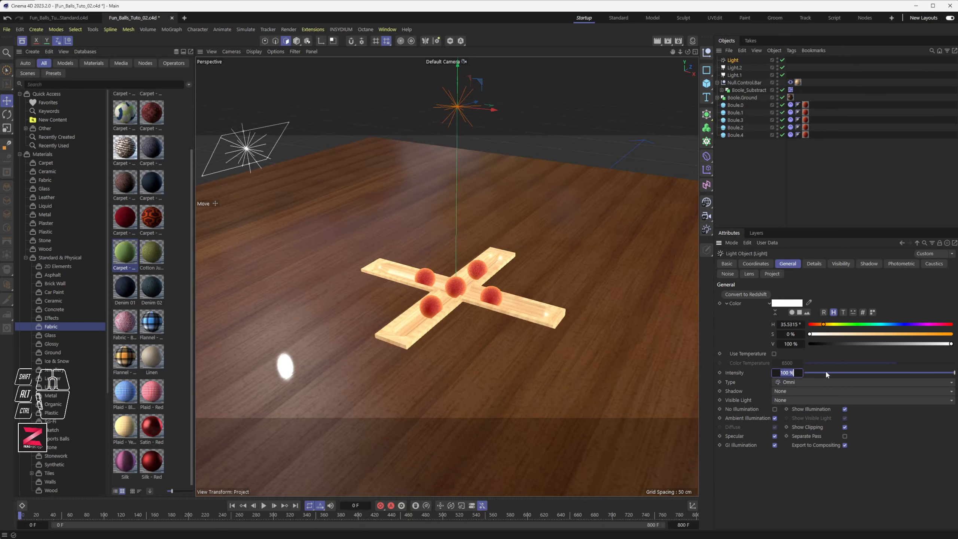
pyautogui.write('10')
pyautogui.press('Return')
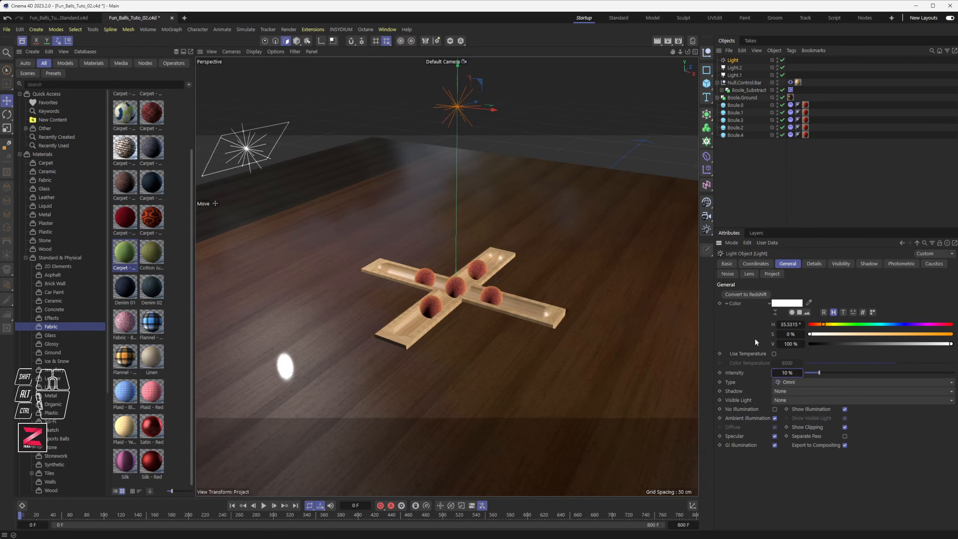
pyautogui.scroll(5, 463, 281)
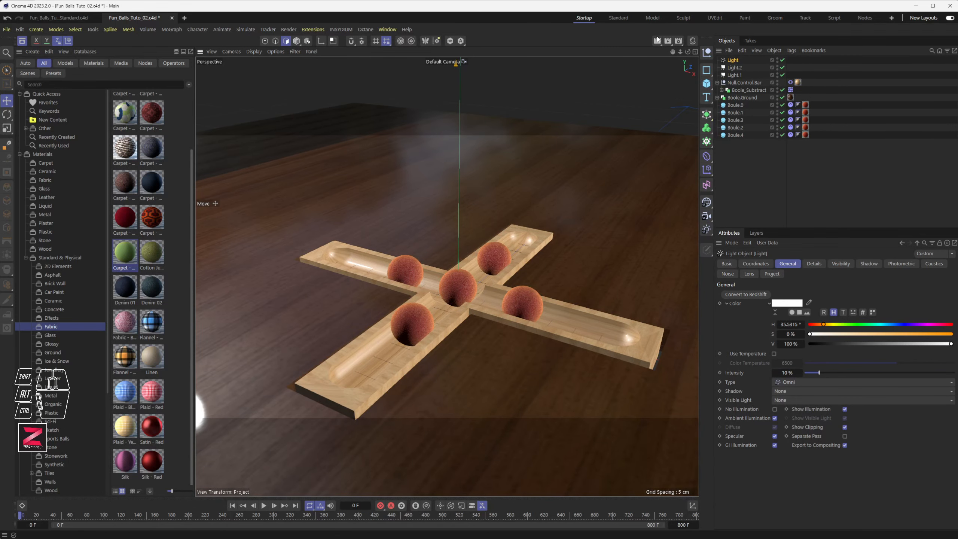
pyautogui.click(657, 40)
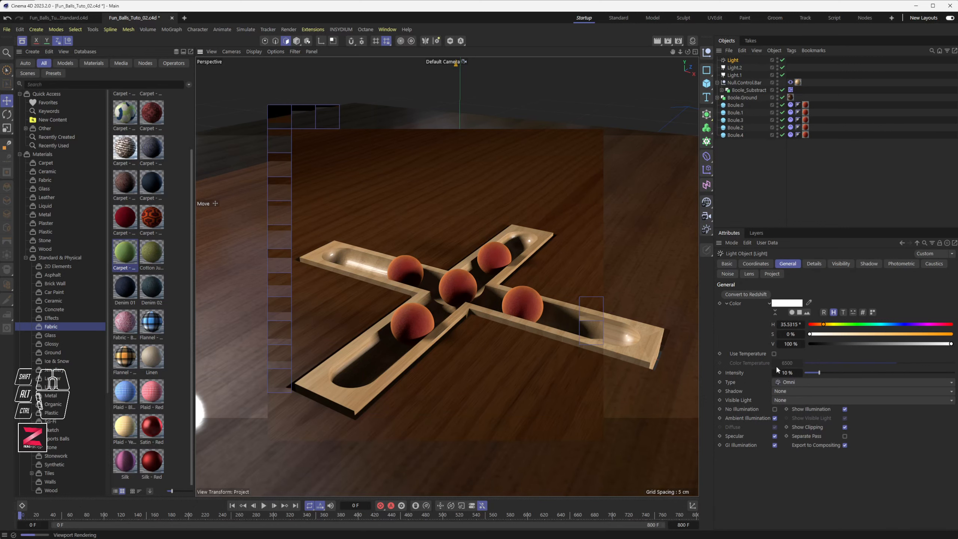
# Set the ambient light's intensity to 25% and render the active view again
pyautogui.click(786, 373)
pyautogui.write('25')
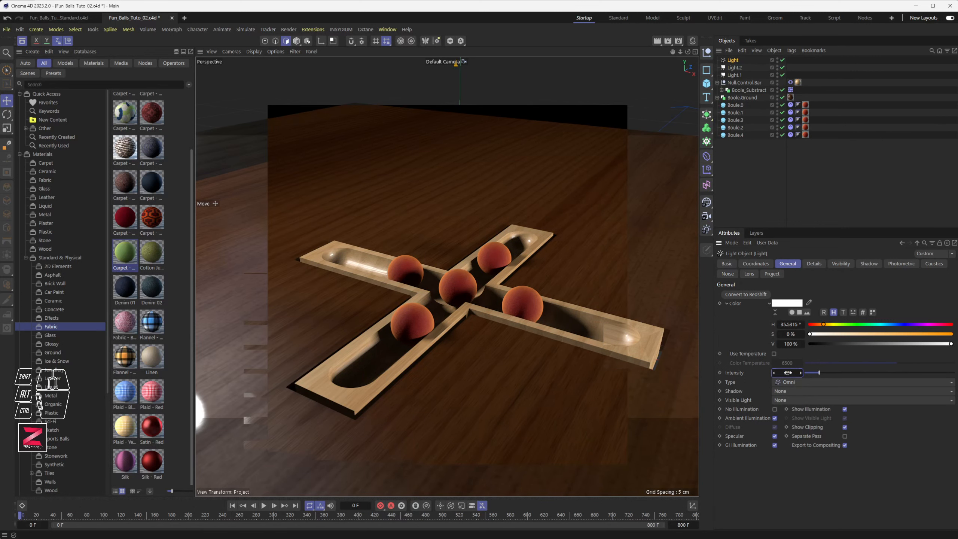
pyautogui.press('Return')
pyautogui.click(657, 42)
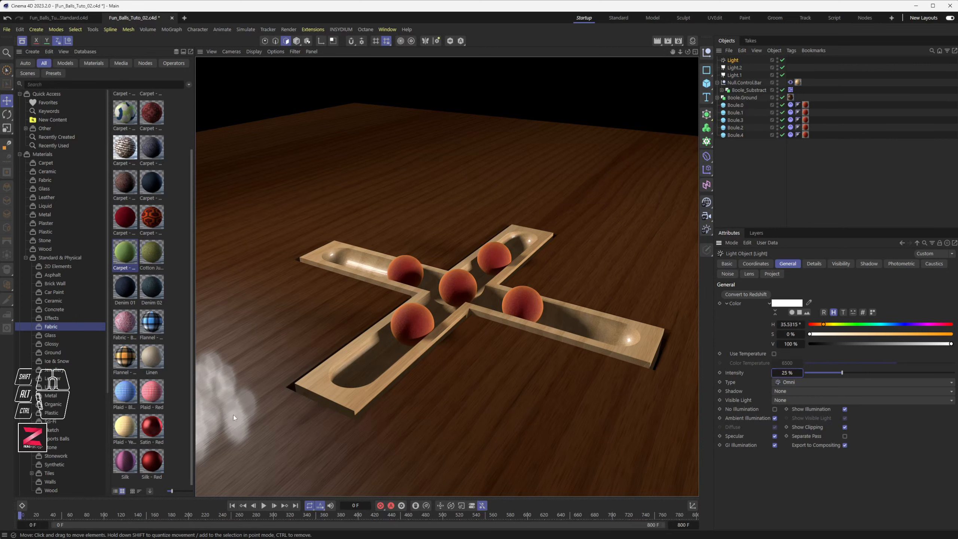
# Widen the asset browser area and render the cross from a different angle
pyautogui.keyDown('alt'); pyautogui.moveTo(368, 367); pyautogui.dragTo(389, 213); pyautogui.keyUp('alt')
pyautogui.keyDown('alt'); pyautogui.moveTo(427, 333); pyautogui.dragTo(446, 377); pyautogui.keyUp('alt')
pyautogui.keyDown('alt'); pyautogui.moveTo(445, 354); pyautogui.dragTo(486, 345, button='middle'); pyautogui.keyUp('alt')
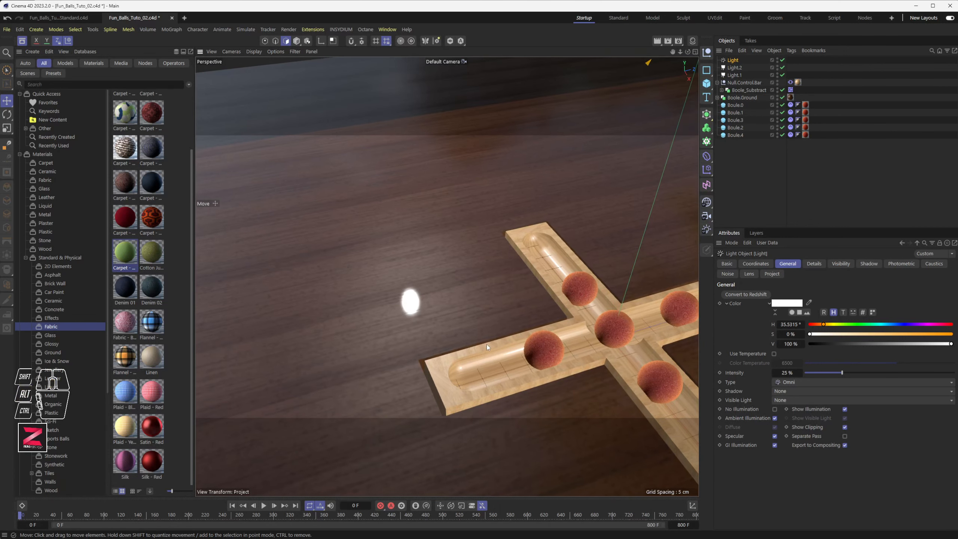
pyautogui.moveTo(197, 195); pyautogui.dragTo(284, 193)
pyautogui.click(657, 42)
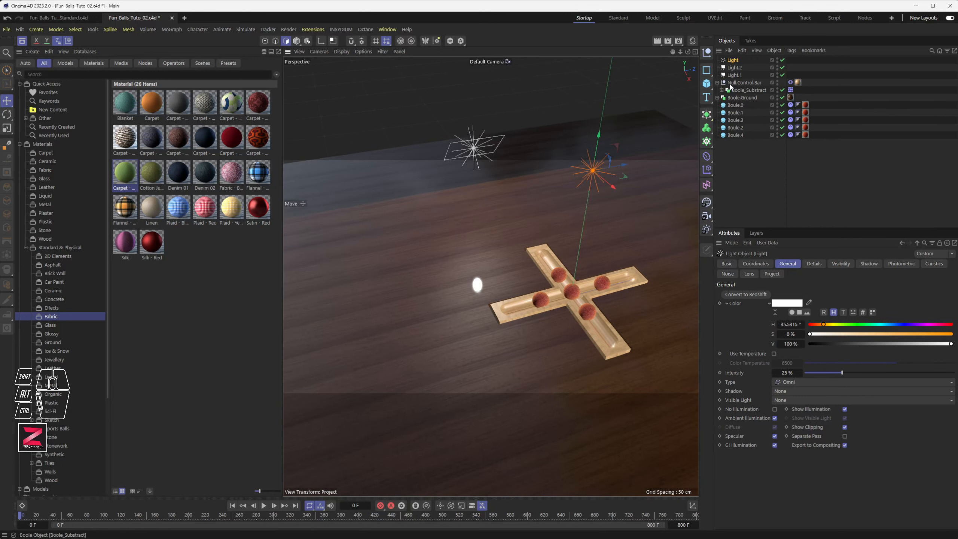
# Enlarge the Light.1 area light to 51.529 cm in X and 61.833 cm in Y, and render the view
pyautogui.click(475, 150)
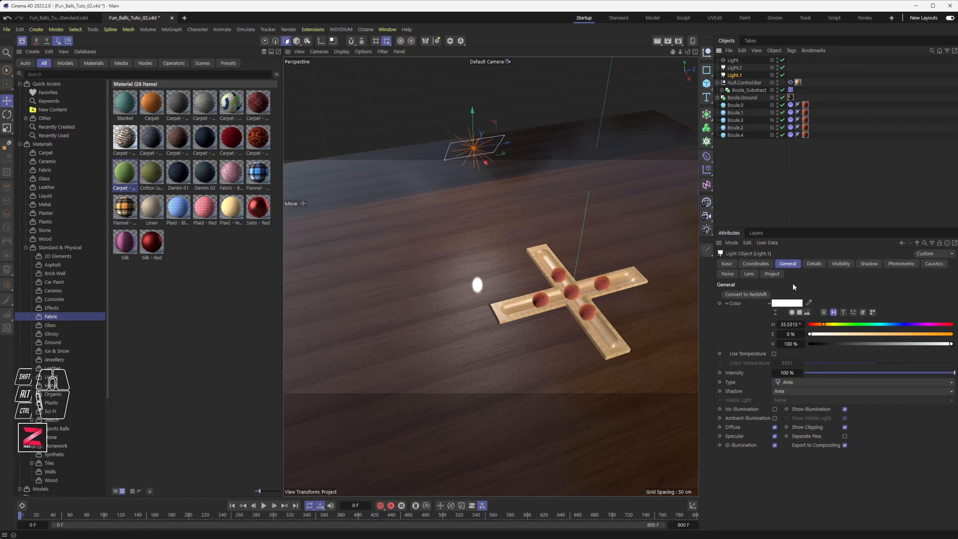
pyautogui.click(812, 263)
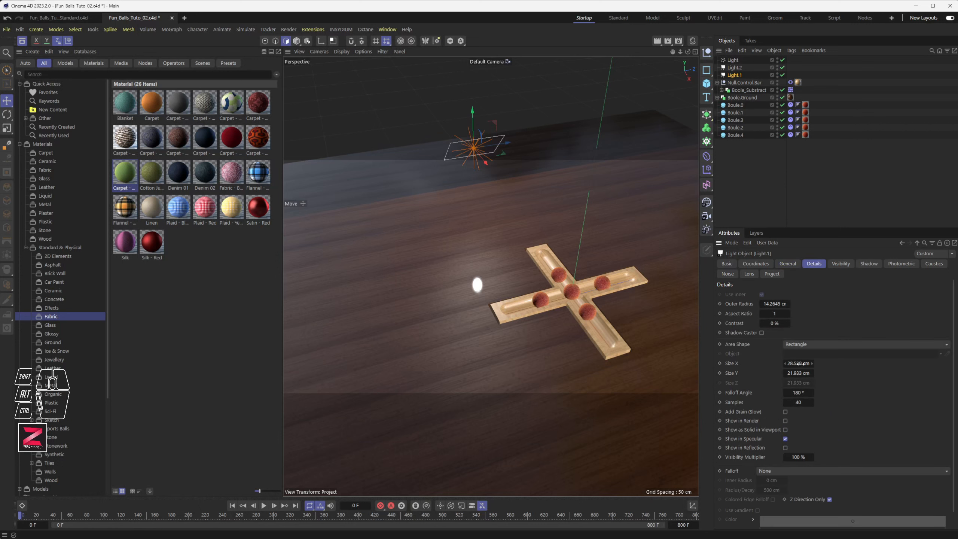
pyautogui.moveTo(800, 363)
pyautogui.mouseDown()
pyautogui.moveTo(826, 363)
pyautogui.moveTo(814, 374)
pyautogui.mouseUp()
pyautogui.keyDown('alt'); pyautogui.moveTo(512, 295); pyautogui.dragTo(526, 297); pyautogui.keyUp('alt')
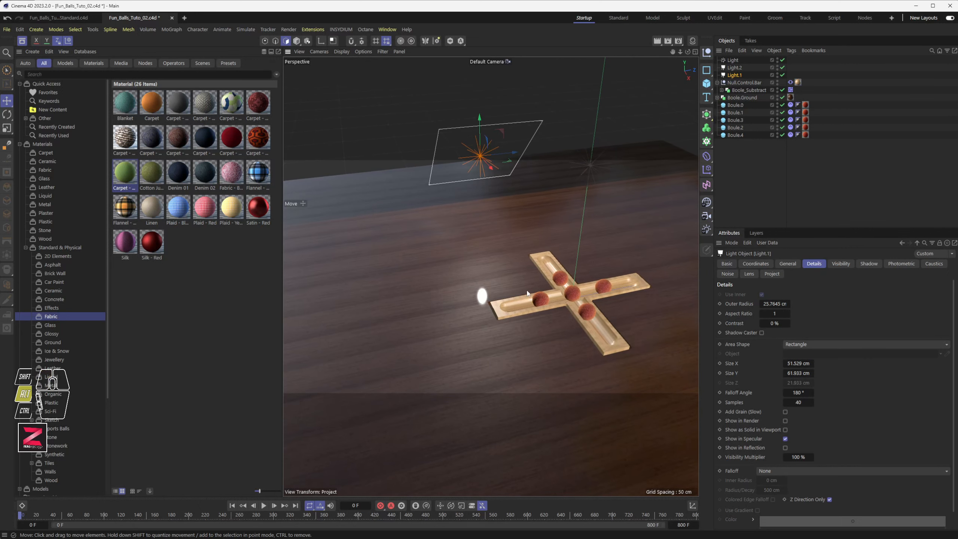
pyautogui.scroll(3, 520, 287)
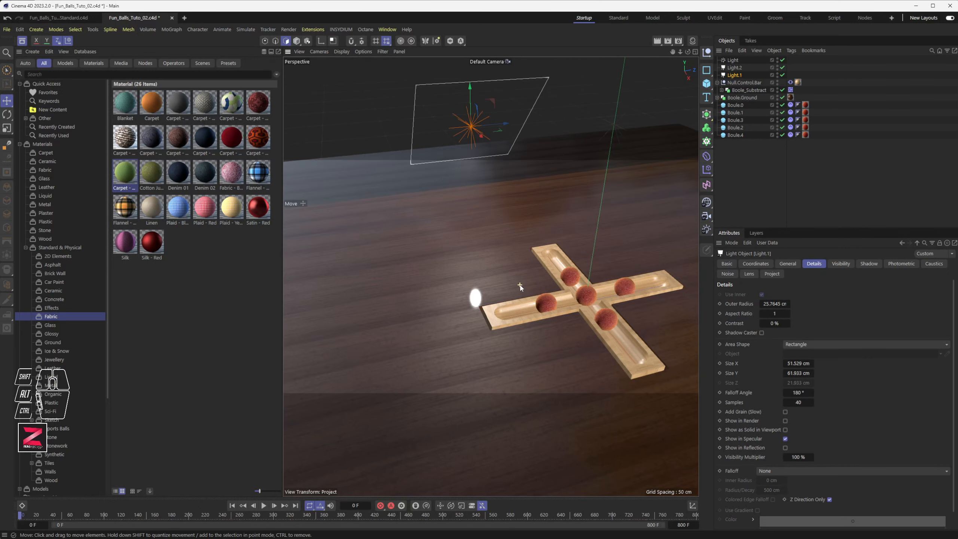
pyautogui.click(663, 44)
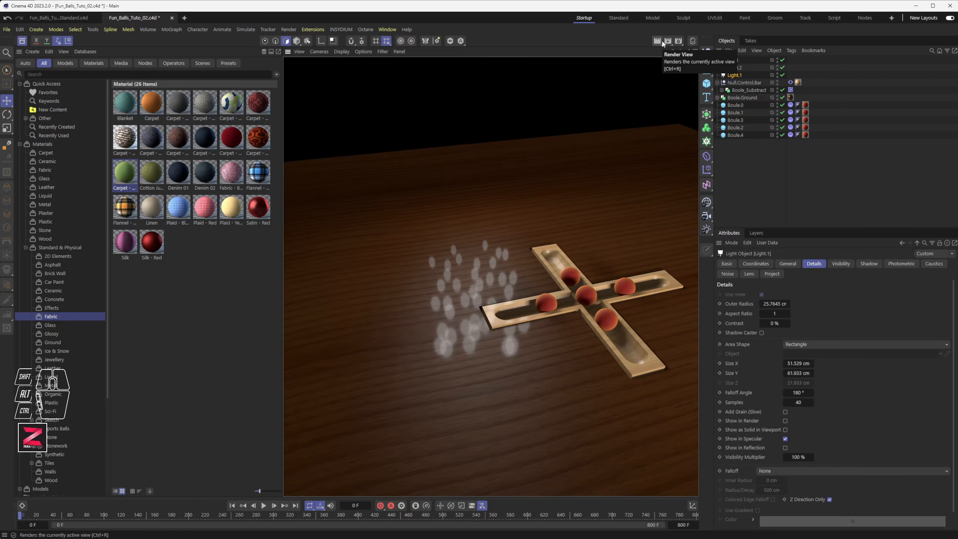
# In Model mode, stretch the area light's X size to about 122.8 cm in the viewport and render the view
pyautogui.scroll(-3, 486, 292)
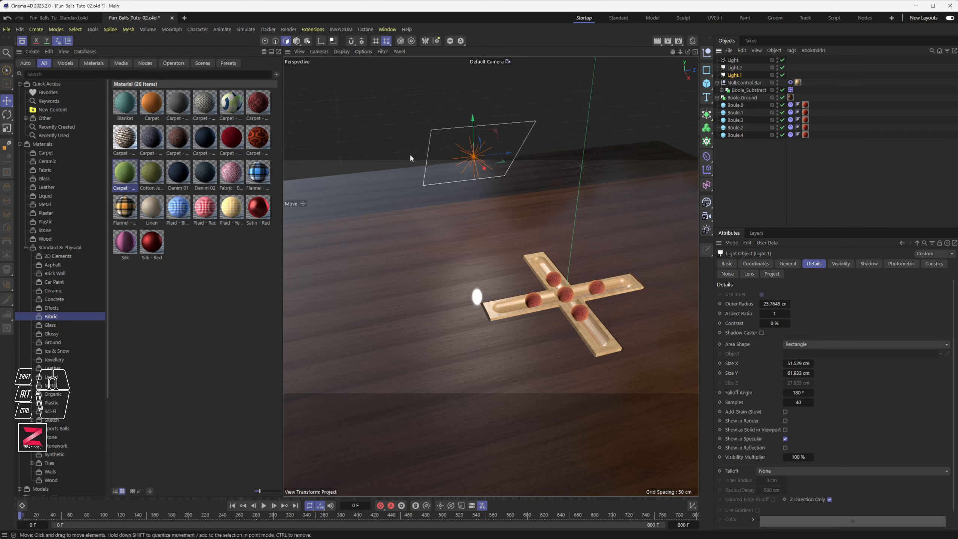
pyautogui.click(306, 41)
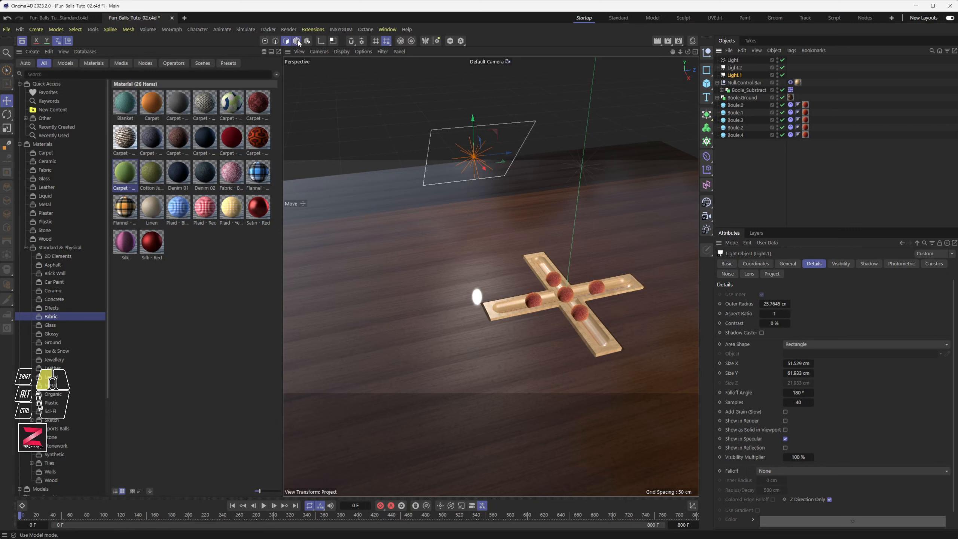
pyautogui.click(312, 53)
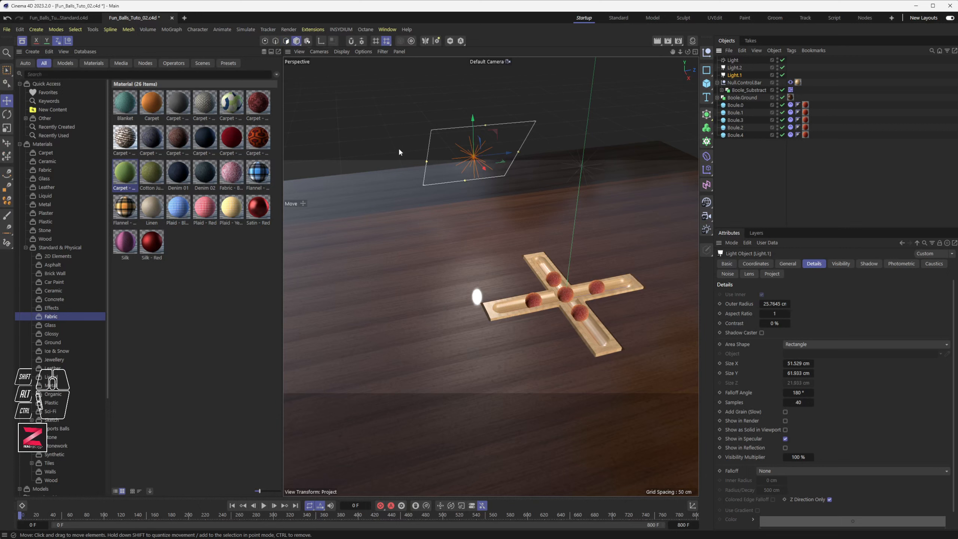
pyautogui.moveTo(428, 163); pyautogui.dragTo(357, 171)
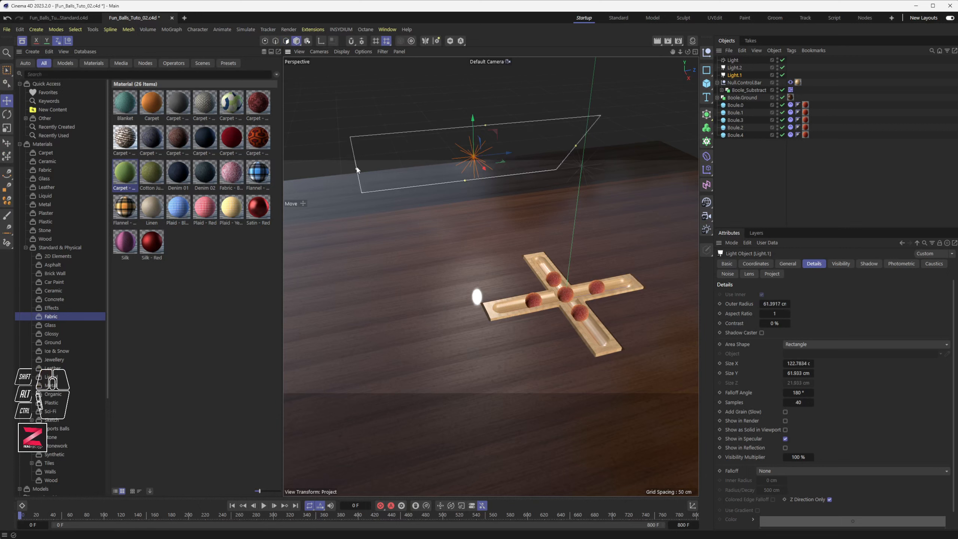
pyautogui.click(658, 41)
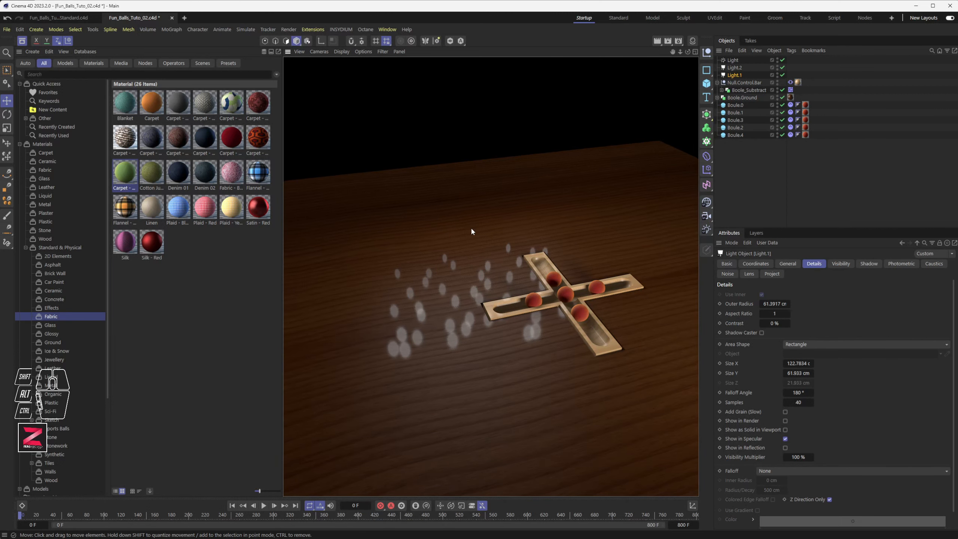
# Reselect the Light.1 area light and shrink its rectangle to about 51.9 cm in X and 33.9 cm in Y
pyautogui.click(466, 209)
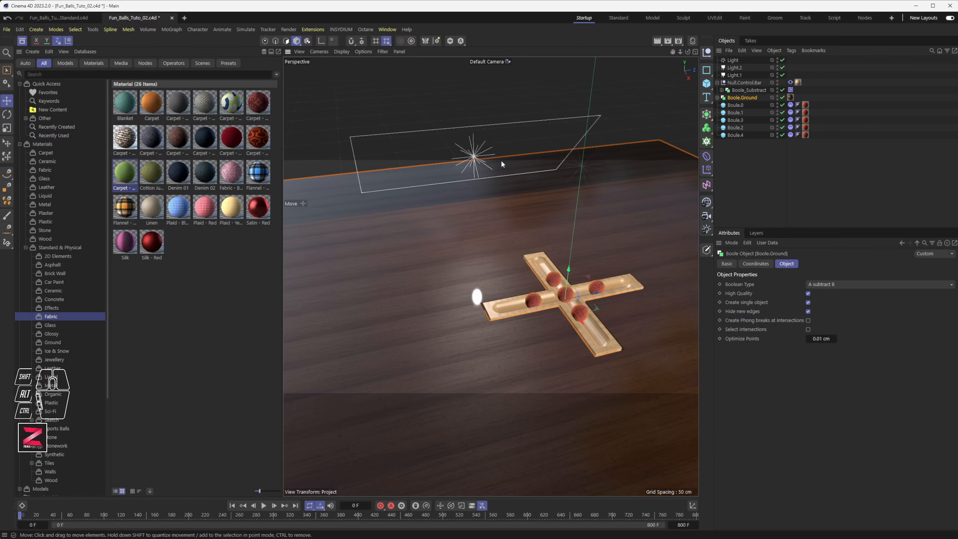
pyautogui.click(575, 147)
pyautogui.moveTo(576, 144); pyautogui.dragTo(518, 153)
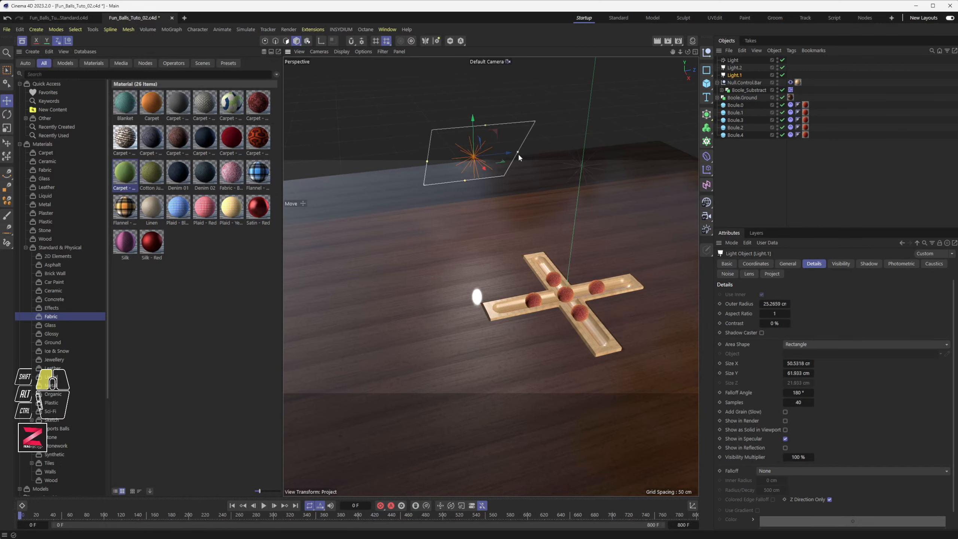
pyautogui.moveTo(487, 122); pyautogui.dragTo(480, 142)
pyautogui.scroll(5, 473, 189)
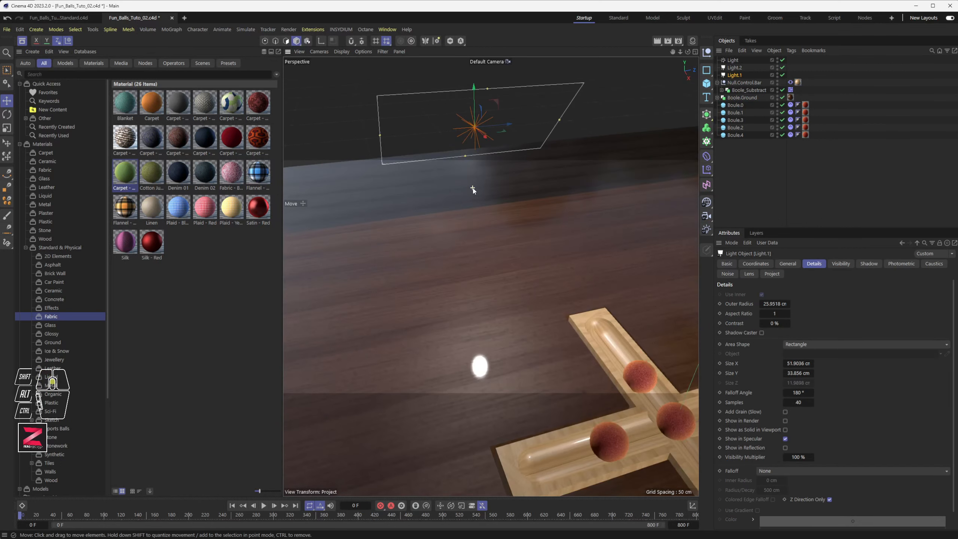
# Set the Light.1 area light's samples to 200 and render the view from a wider angle
pyautogui.keyDown('alt'); pyautogui.moveTo(495, 223); pyautogui.dragTo(513, 215); pyautogui.keyUp('alt')
pyautogui.keyDown('alt'); pyautogui.moveTo(513, 215); pyautogui.dragTo(465, 230, button='middle'); pyautogui.keyUp('alt')
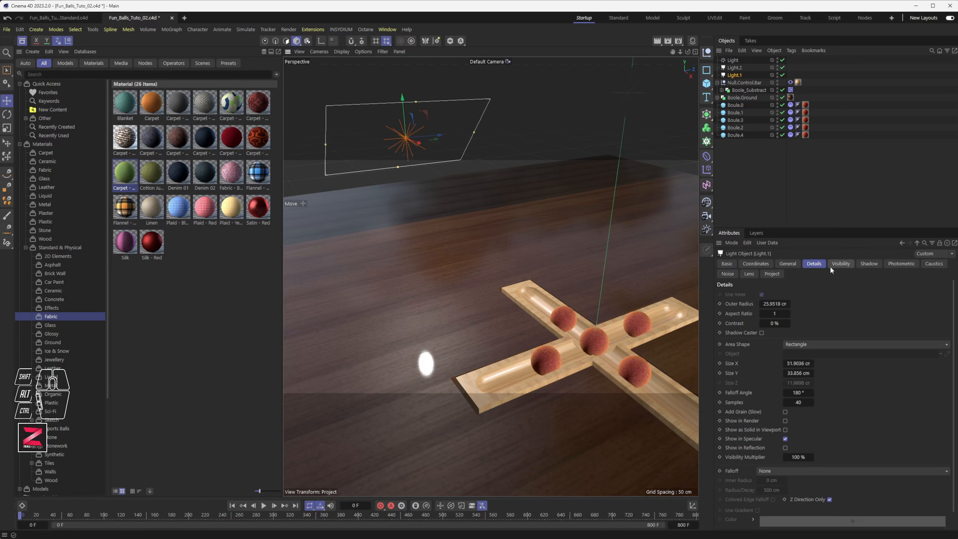
pyautogui.click(736, 403)
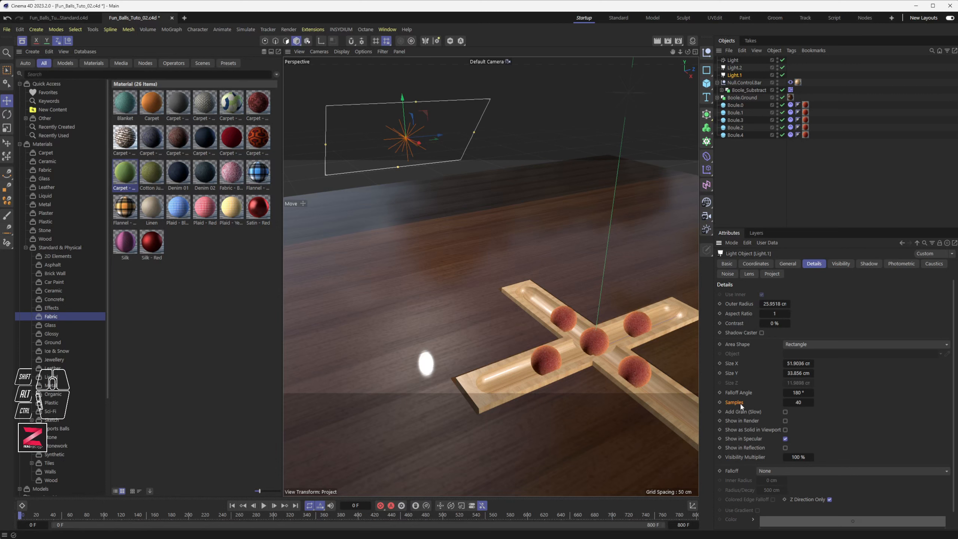
pyautogui.click(800, 402)
pyautogui.write('200')
pyautogui.click(657, 41)
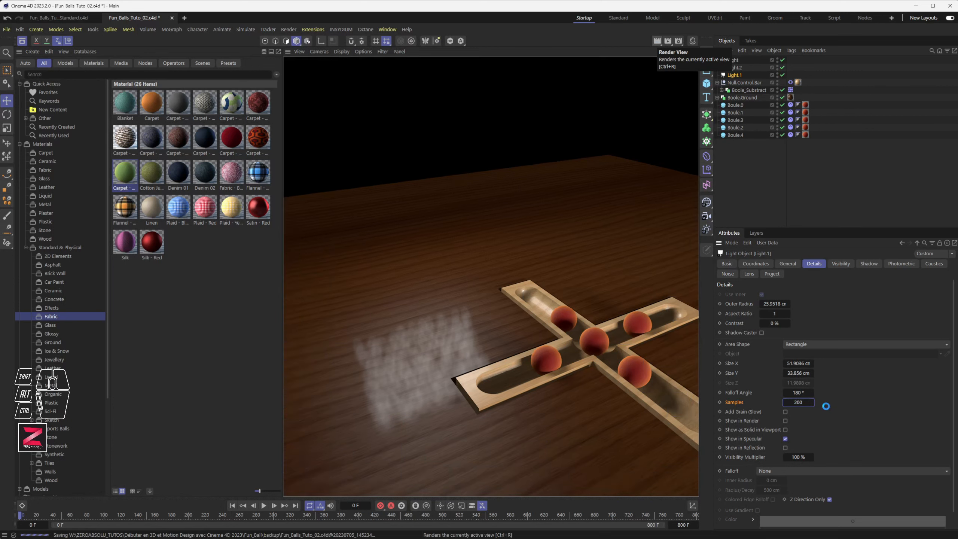
# Raise the Light.1 area light's samples to 1000 and render the view
pyautogui.click(802, 403)
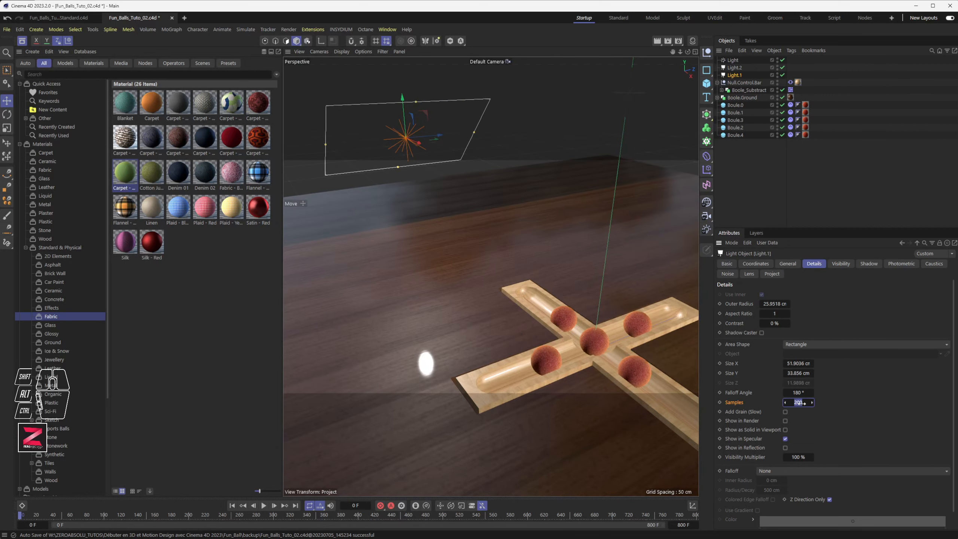
pyautogui.write('200')
pyautogui.press('BackSpace')
pyautogui.press('BackSpace')
pyautogui.press('BackSpace')
pyautogui.write('1600')
pyautogui.press('Return')
pyautogui.click(803, 402)
pyautogui.write('1000')
pyautogui.press('Return')
pyautogui.moveTo(799, 402); pyautogui.dragTo(799, 403)
pyautogui.click(655, 43)
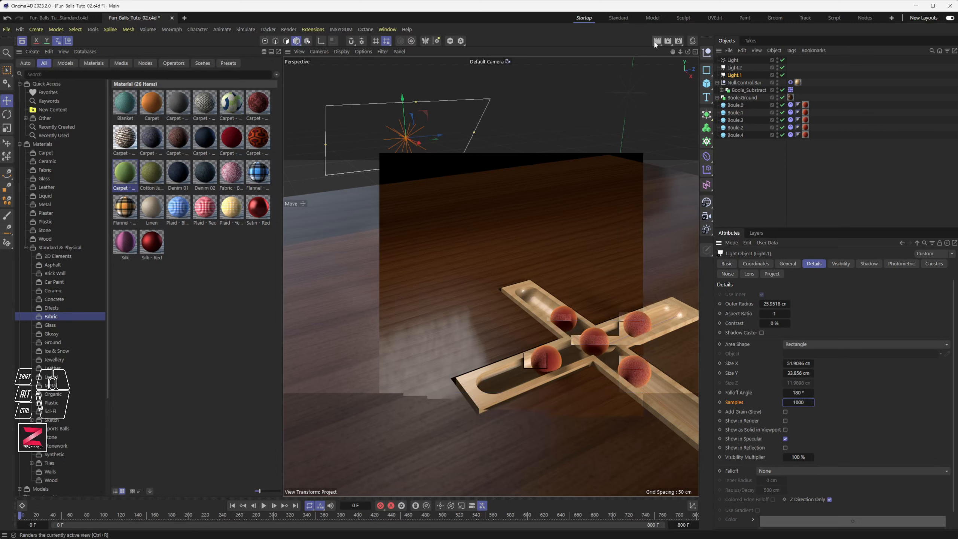
# Lower Light.1's samples to 100, enable Add Grain (Slow), and render the view
pyautogui.doubleClick(799, 402)
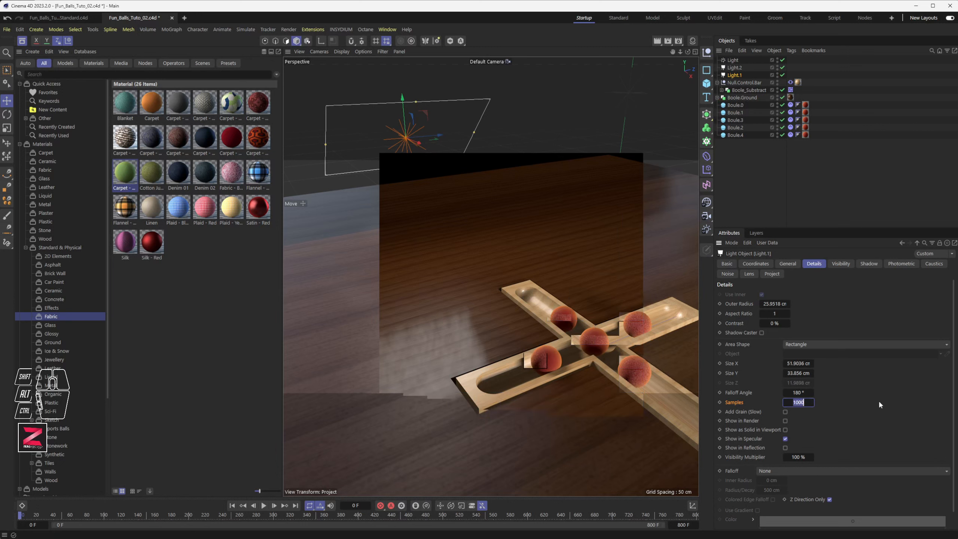
pyautogui.write('100')
pyautogui.click(733, 415)
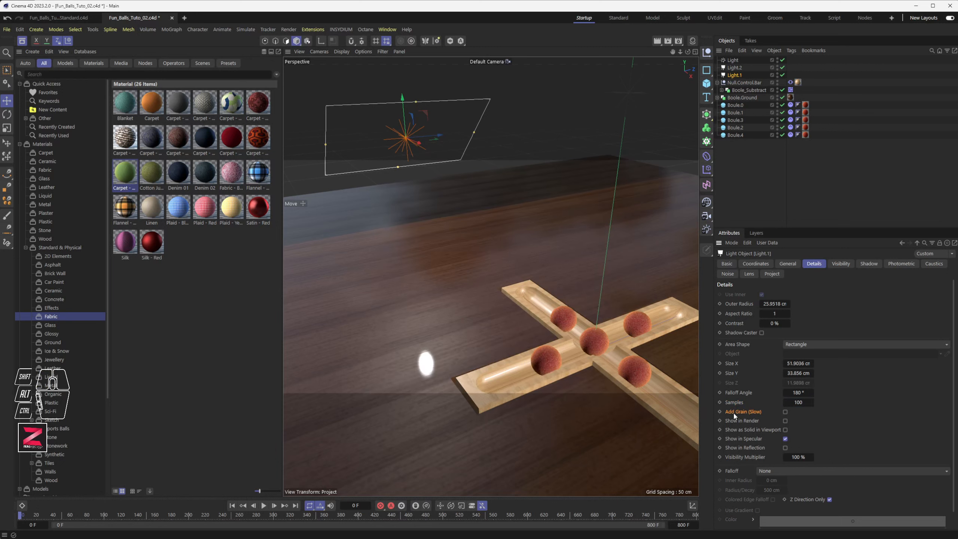
pyautogui.click(784, 411)
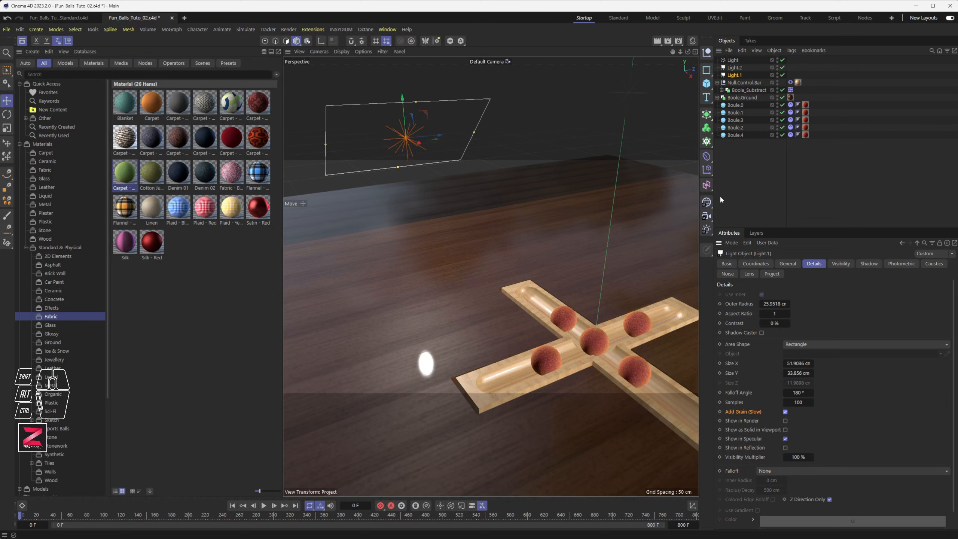
pyautogui.click(659, 43)
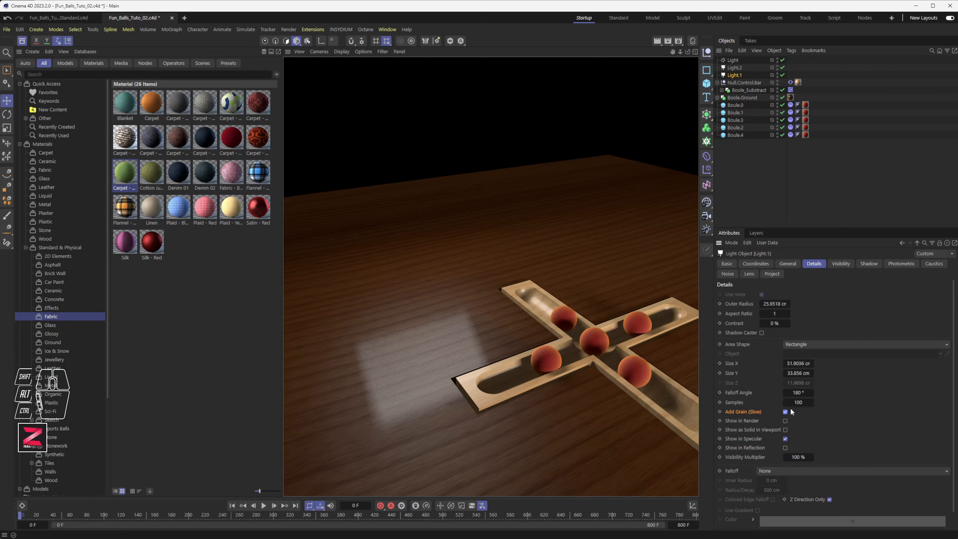
# Reduce Light.1's samples to 50 and render the view with grain enabled
pyautogui.click(806, 402)
pyautogui.write('50')
pyautogui.press('Return')
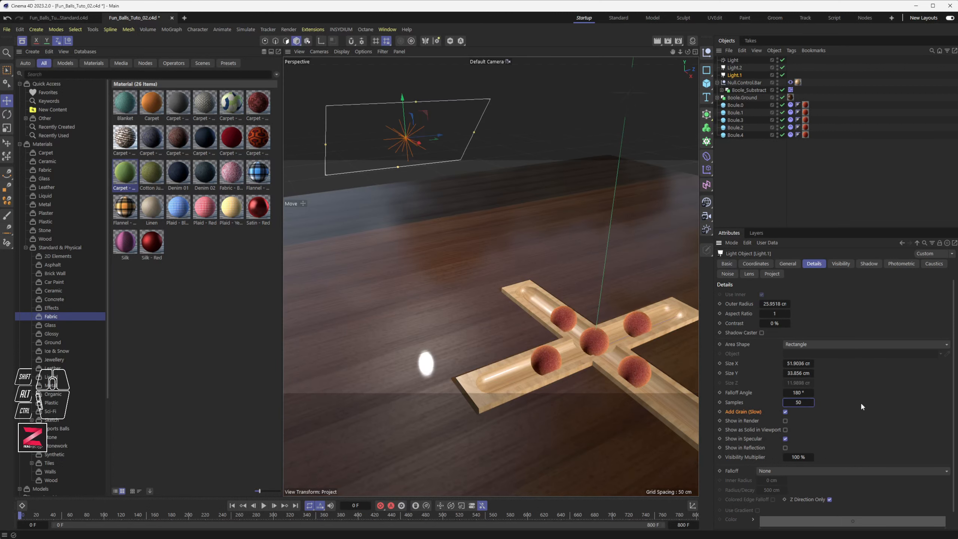
pyautogui.click(657, 42)
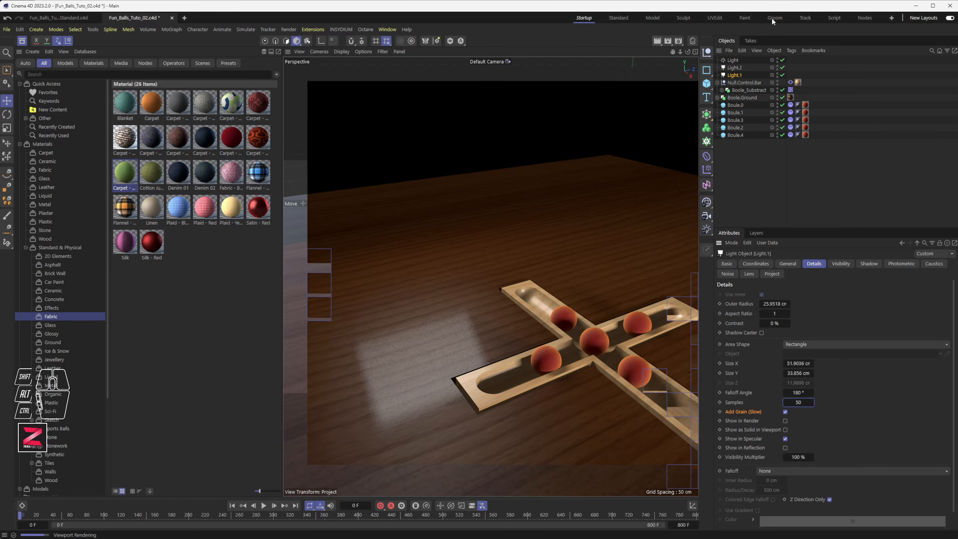
# Select Light.2 and render the view facing its reflection on the ground behind the cross
pyautogui.click(733, 68)
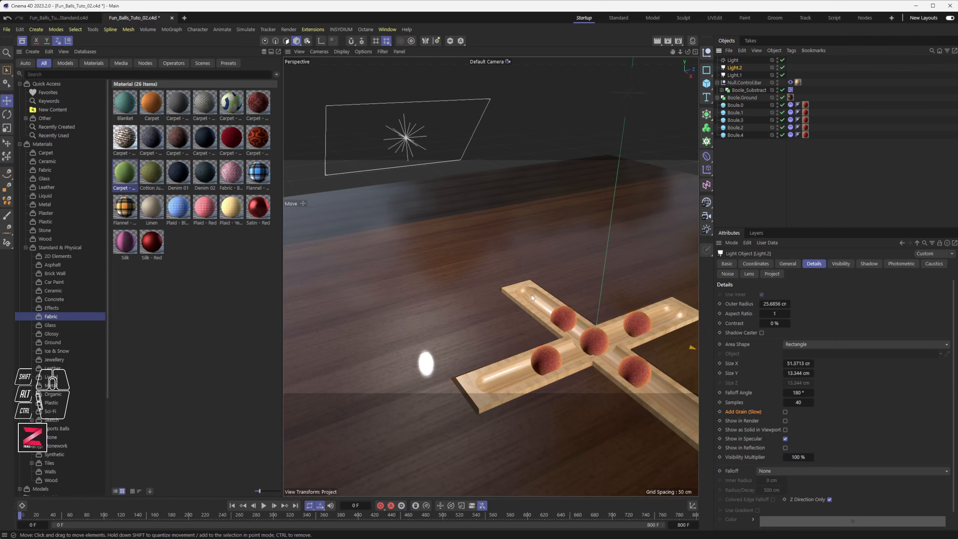
pyautogui.keyDown('alt'); pyautogui.moveTo(471, 306); pyautogui.dragTo(662, 316); pyautogui.keyUp('alt')
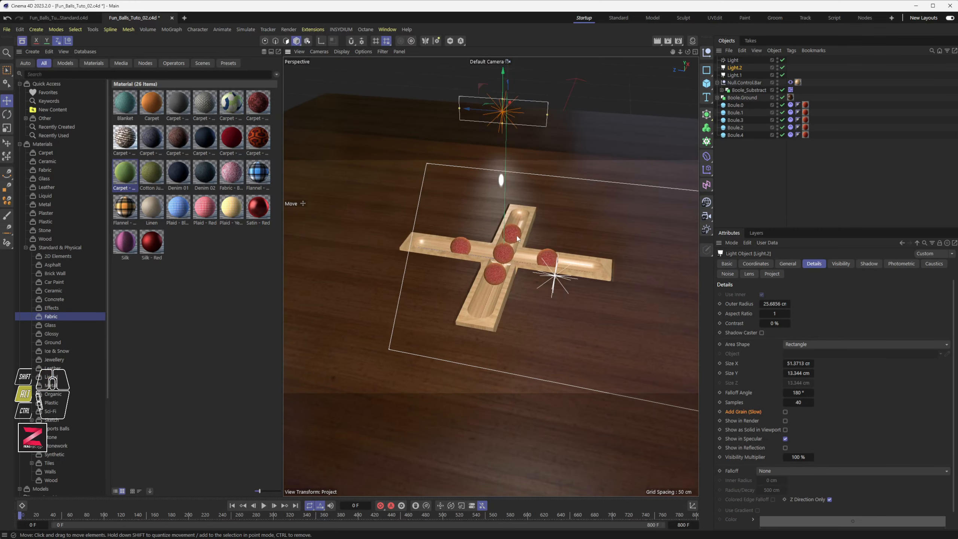
pyautogui.keyDown('alt'); pyautogui.moveTo(662, 316); pyautogui.dragTo(647, 355, button='middle'); pyautogui.keyUp('alt')
pyautogui.keyDown('alt'); pyautogui.moveTo(647, 355); pyautogui.dragTo(643, 335); pyautogui.keyUp('alt')
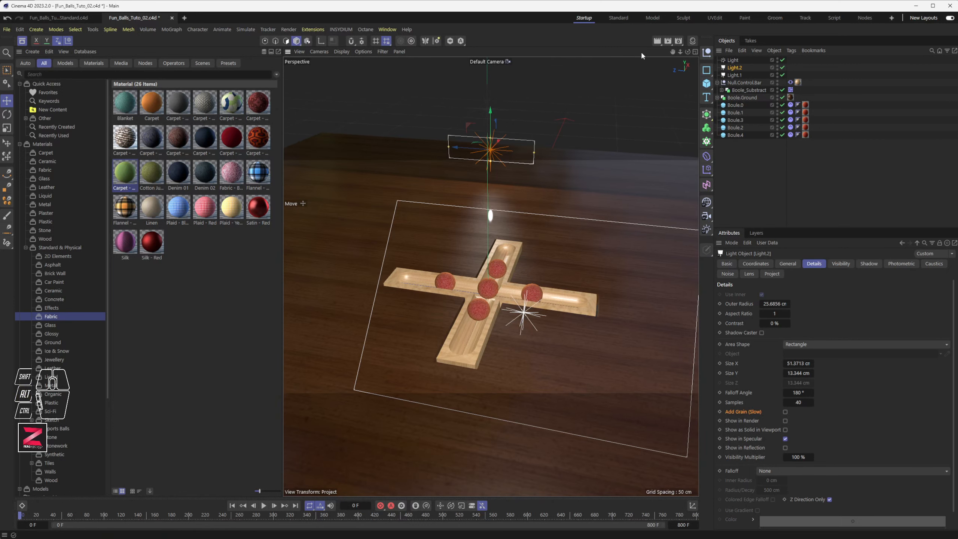
pyautogui.click(657, 41)
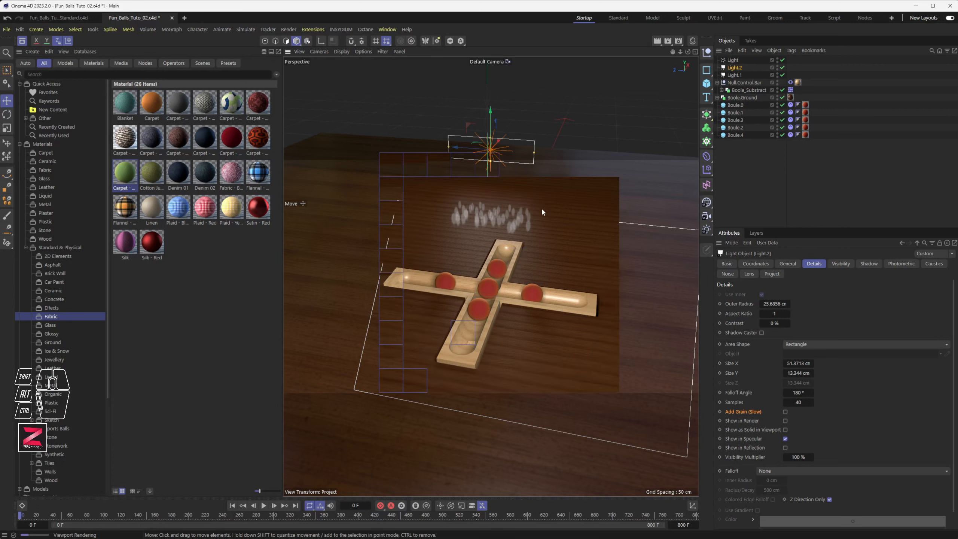
# Set Light.2's samples to 50, enable Add Grain (Slow), and render the view
pyautogui.click(798, 402)
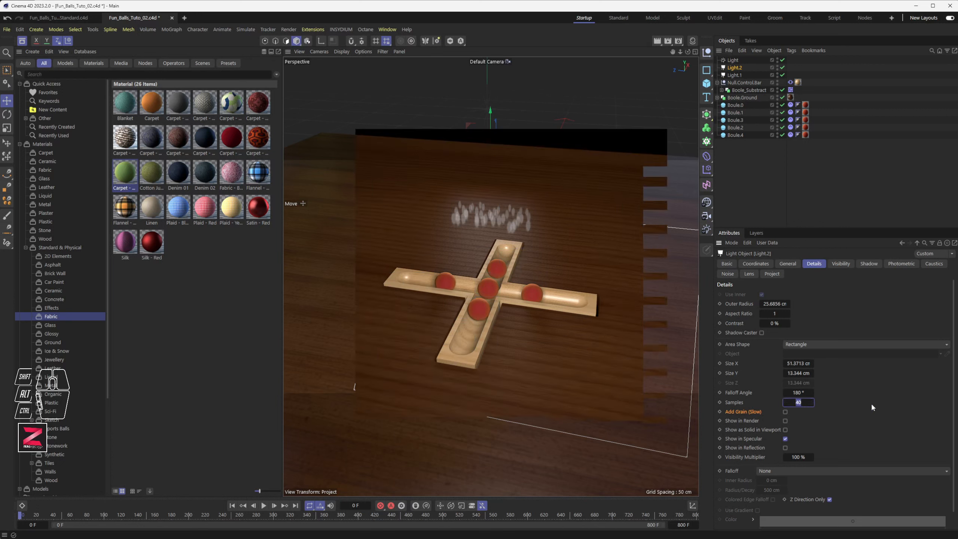
pyautogui.write('50')
pyautogui.click(785, 411)
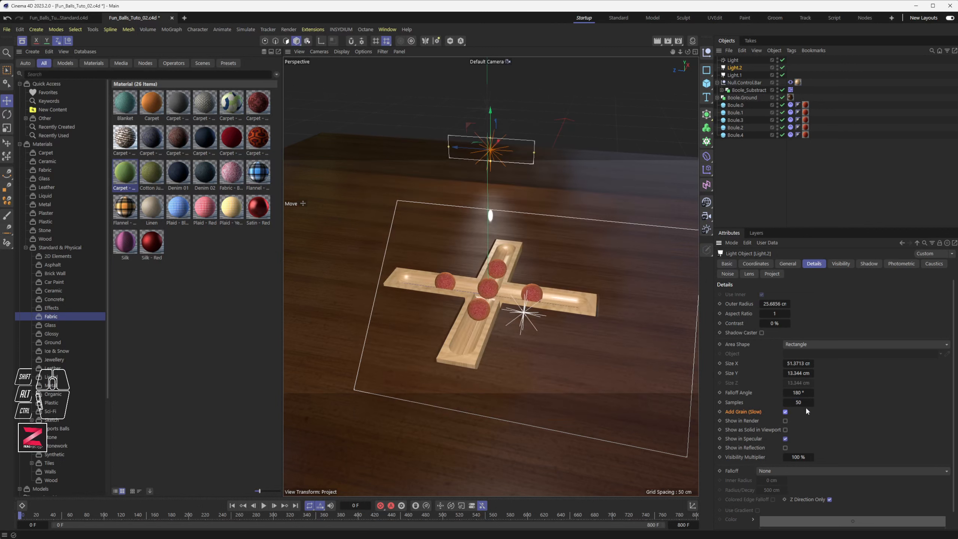
pyautogui.click(658, 45)
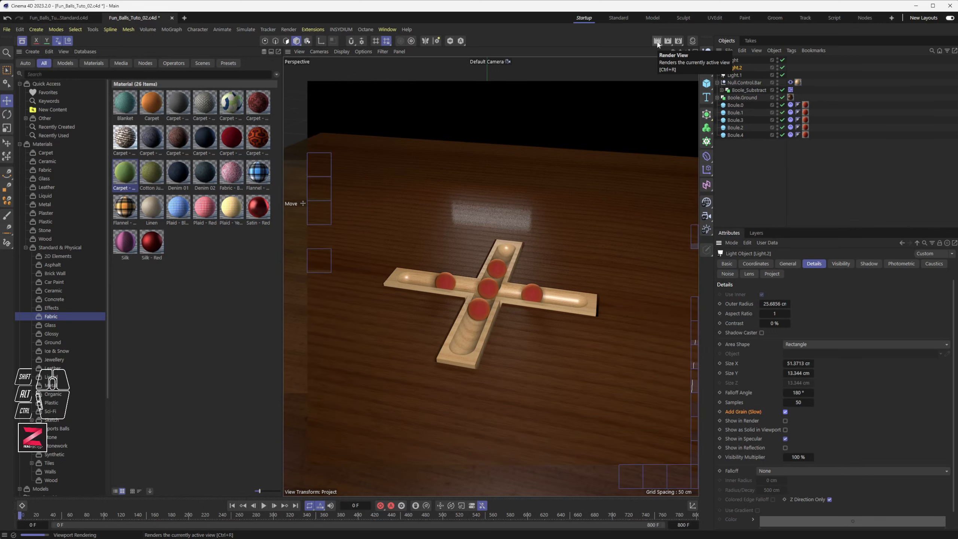
# Play the animation from a close view of the cross and stop it at frame 87
pyautogui.keyDown('alt'); pyautogui.moveTo(570, 232); pyautogui.dragTo(397, 291); pyautogui.keyUp('alt')
pyautogui.scroll(3, 587, 268)
pyautogui.keyDown('alt'); pyautogui.moveTo(587, 268); pyautogui.dragTo(505, 272); pyautogui.keyUp('alt')
pyautogui.scroll(3, 494, 268)
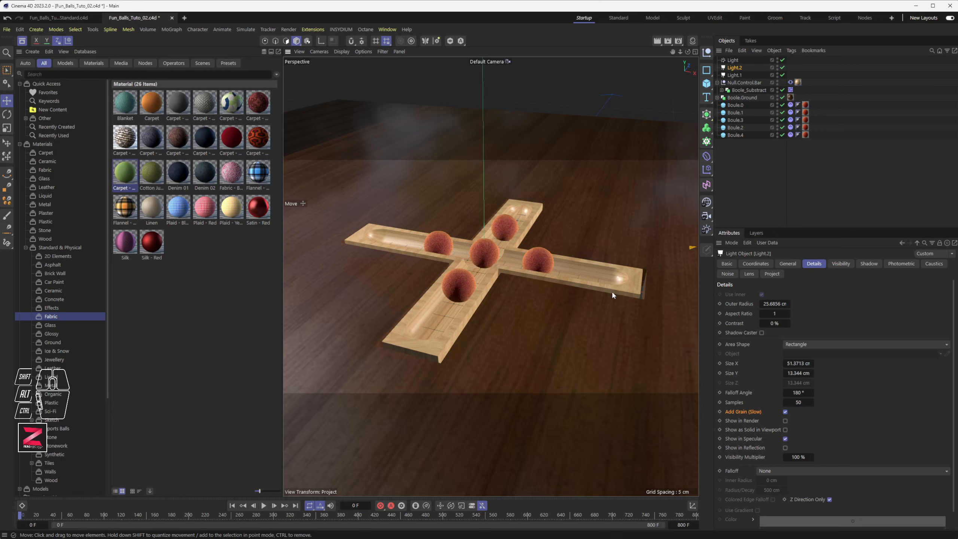
pyautogui.click(265, 506)
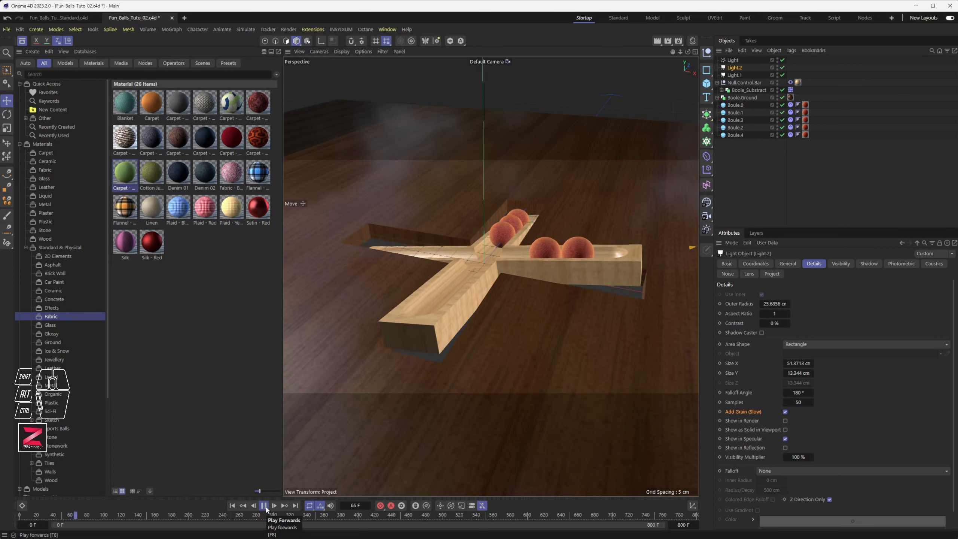
pyautogui.click(265, 505)
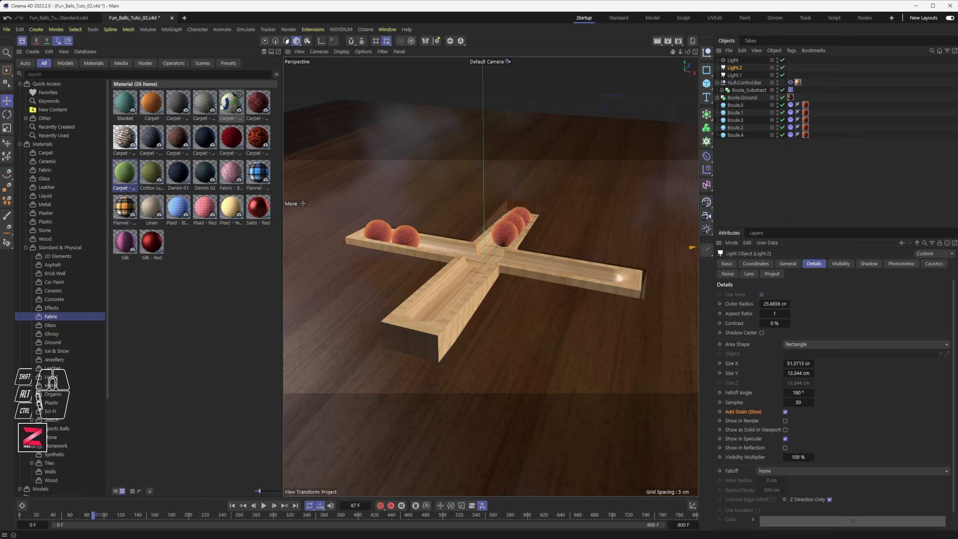
# Close the asset browser and switch to the four-view layout, framing the cross and both area lights in the orthographic views
pyautogui.click(19, 53)
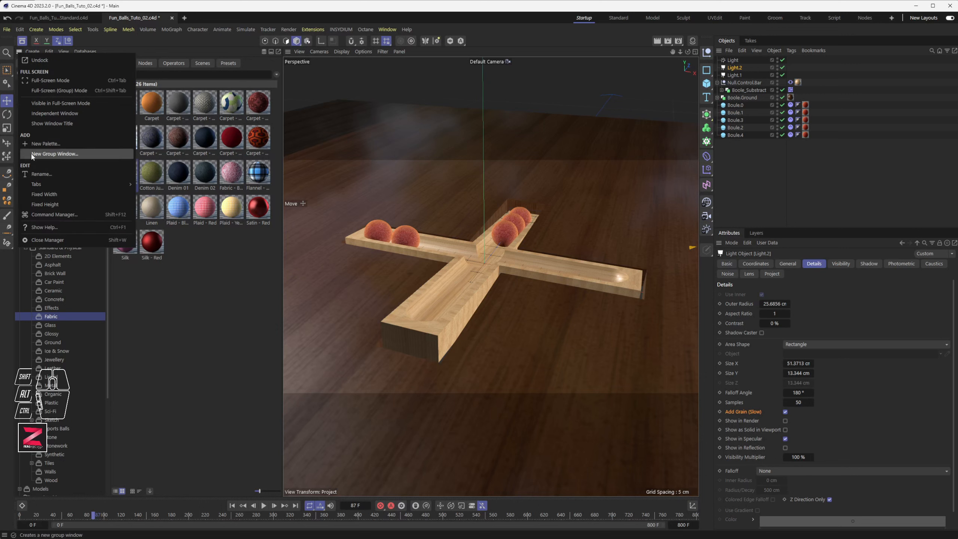
pyautogui.click(113, 239)
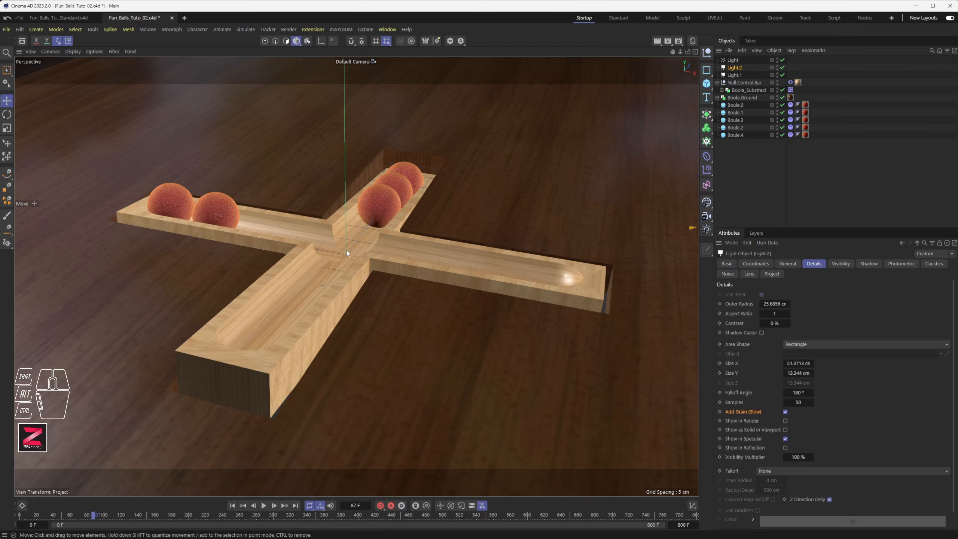
pyautogui.middleClick(364, 252)
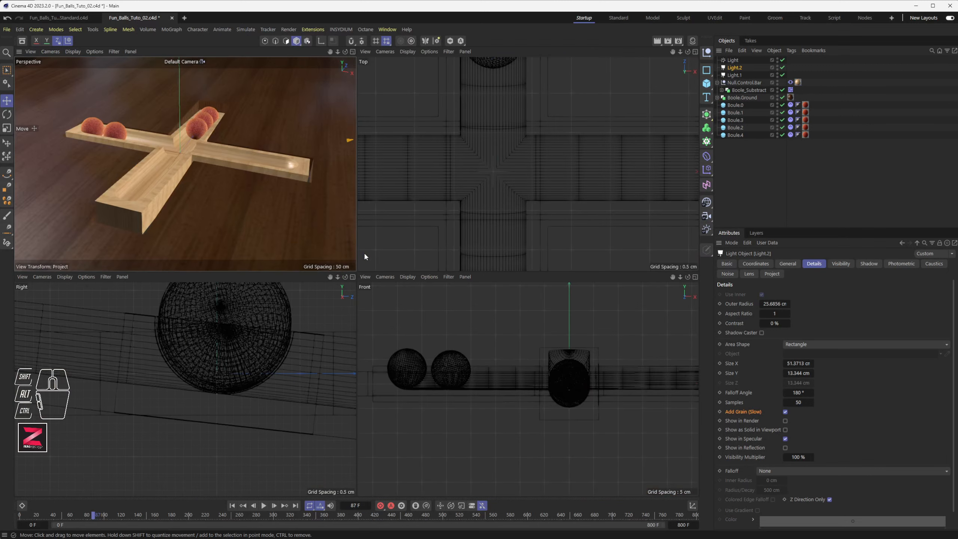
pyautogui.scroll(-5, 487, 174)
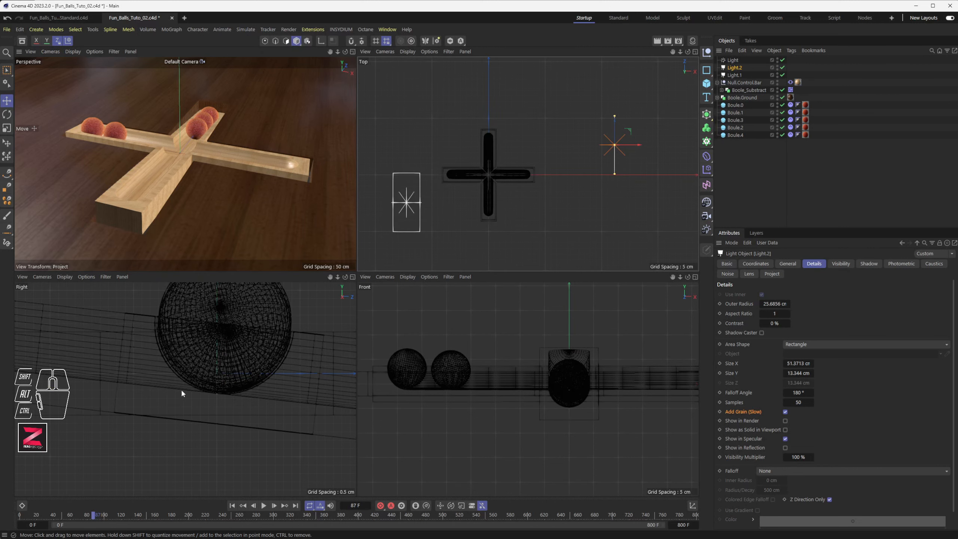
pyautogui.scroll(-10, 241, 345)
pyautogui.keyDown('alt'); pyautogui.moveTo(242, 351); pyautogui.dragTo(187, 407, button='middle'); pyautogui.keyUp('alt')
pyautogui.scroll(-6, 524, 350)
pyautogui.keyDown('alt'); pyautogui.moveTo(531, 340); pyautogui.dragTo(505, 400, button='middle'); pyautogui.keyUp('alt')
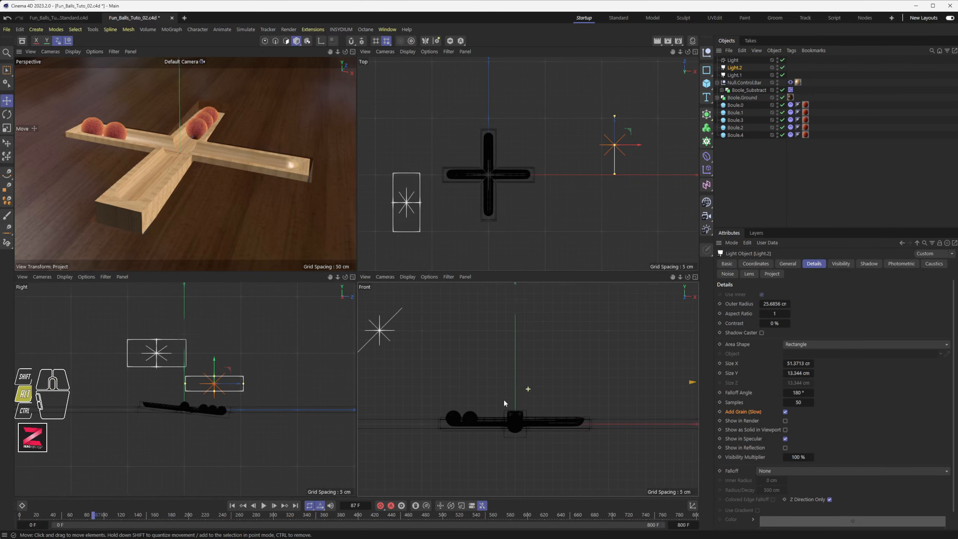
pyautogui.scroll(-6, 503, 390)
pyautogui.keyDown('alt'); pyautogui.moveTo(511, 356); pyautogui.dragTo(511, 371, button='middle'); pyautogui.keyUp('alt')
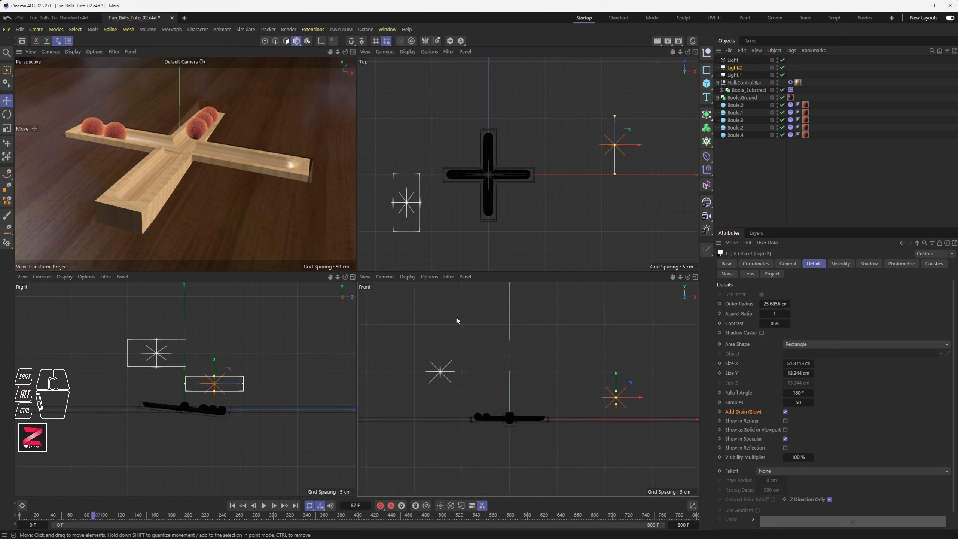
# Deselect everything and add a standard camera to the scene
pyautogui.click(437, 320)
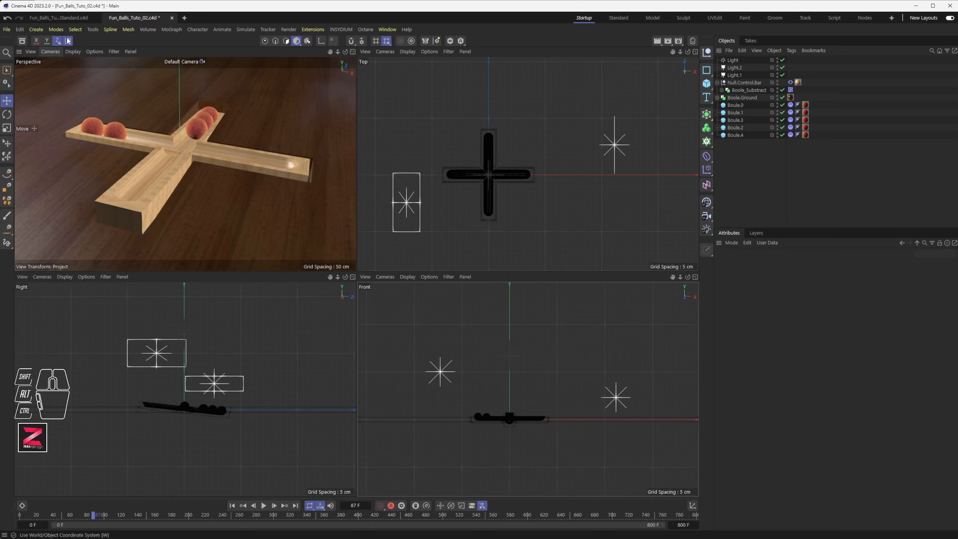
pyautogui.click(36, 29)
pyautogui.moveTo(52, 119)
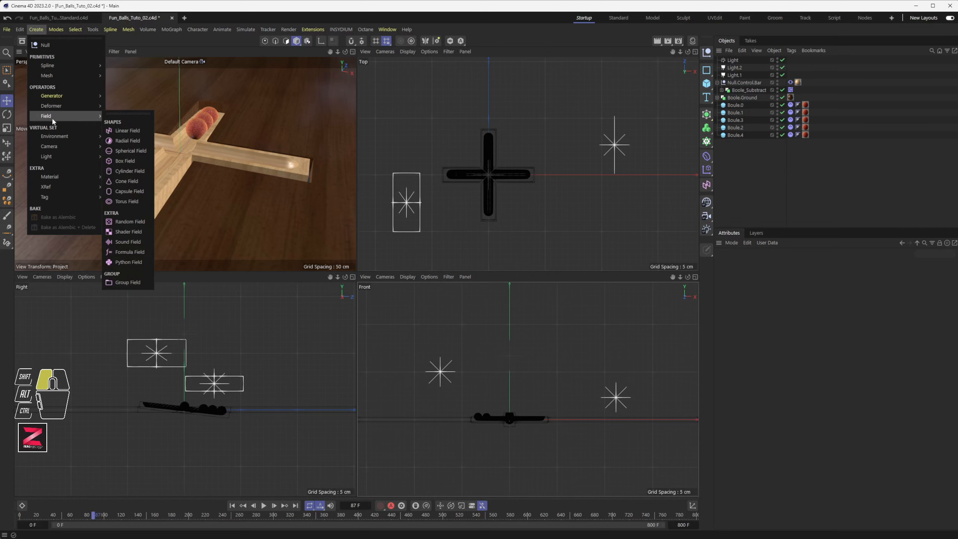
pyautogui.moveTo(58, 151)
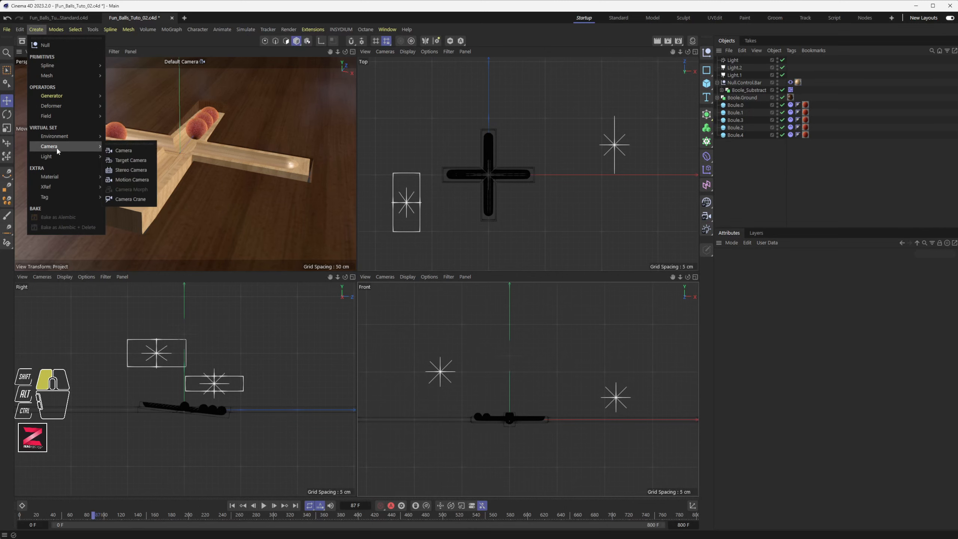
pyautogui.click(125, 150)
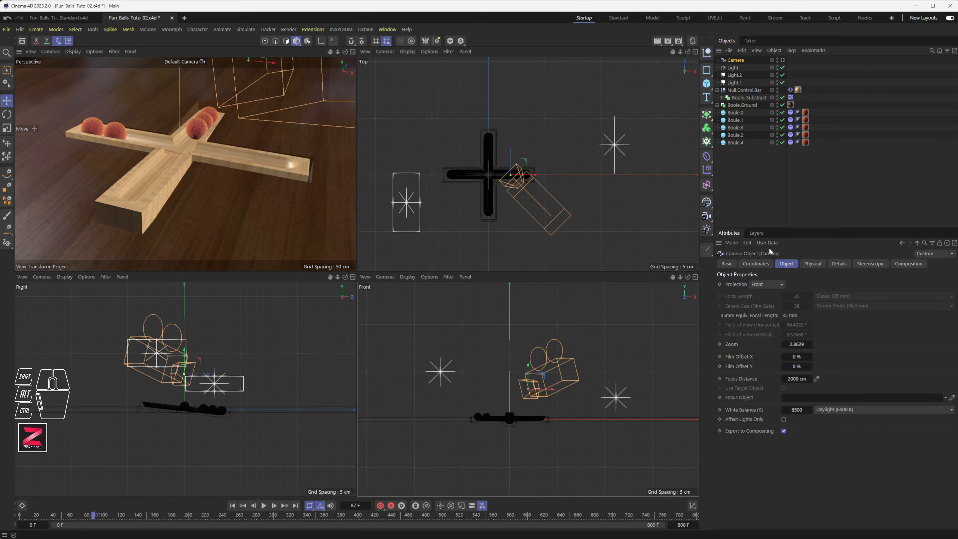
# Set the camera's heading and pitch rotation to 0° and move it back along Z to about -68.2 cm in the Top view
pyautogui.click(755, 263)
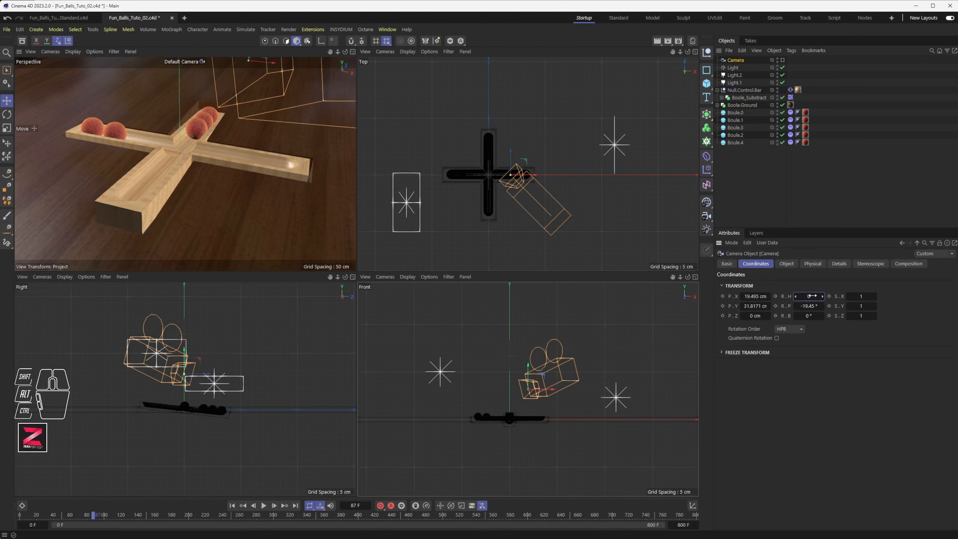
pyautogui.press('Tab')
pyautogui.write('0')
pyautogui.press('Tab')
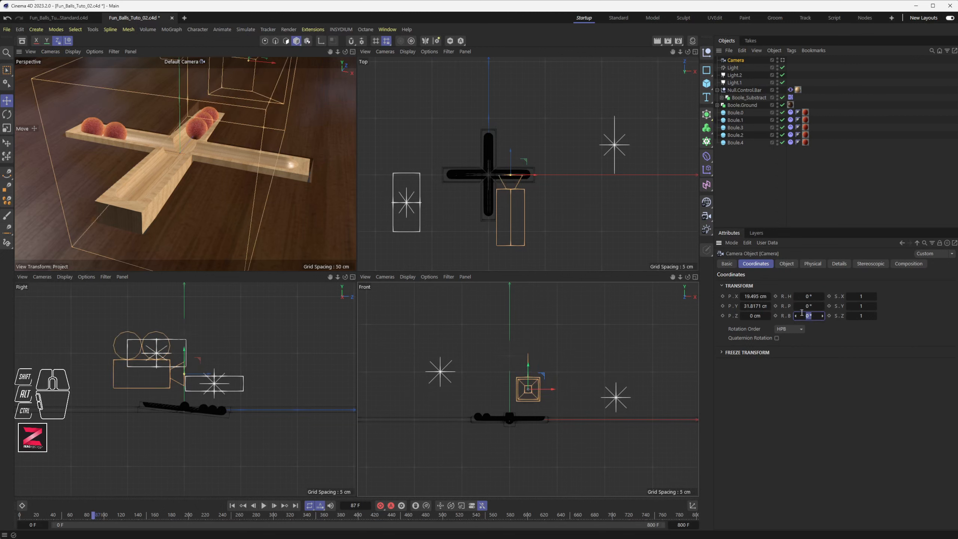
pyautogui.scroll(-5, 511, 190)
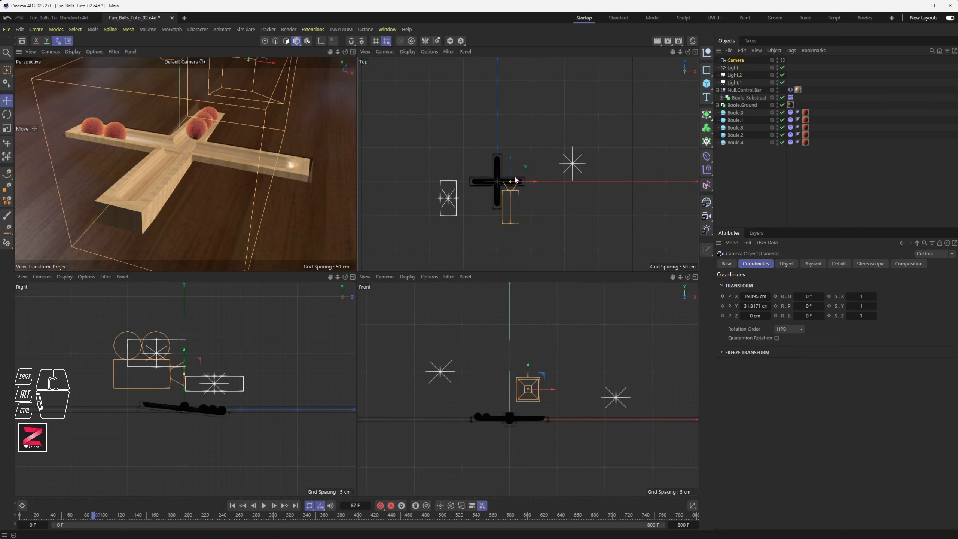
pyautogui.moveTo(510, 181); pyautogui.dragTo(514, 219)
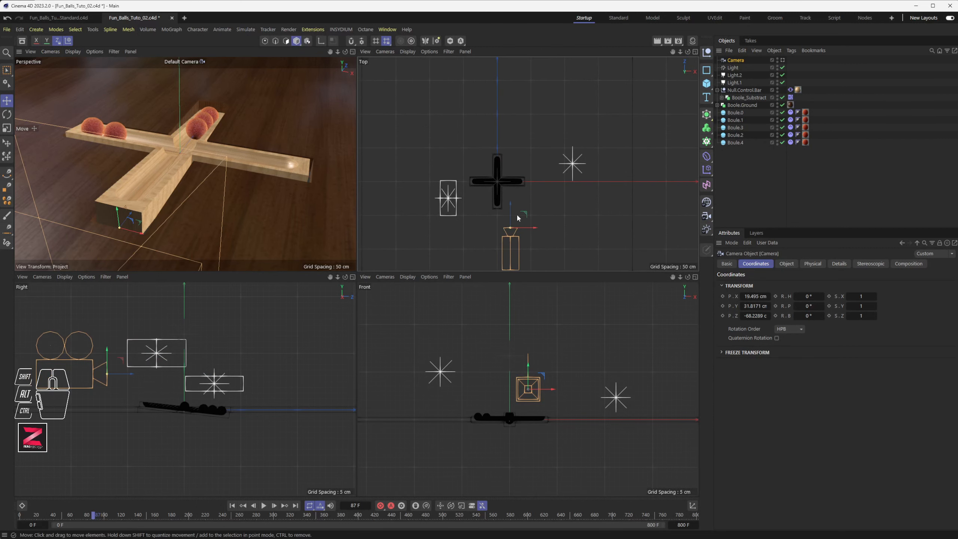
# Move the camera back behind the cross and set its position to X 0 cm, Y 0 cm and Z -150 cm
pyautogui.keyDown('alt'); pyautogui.moveTo(514, 219); pyautogui.dragTo(547, 176, button='middle'); pyautogui.keyUp('alt')
pyautogui.scroll(-3, 547, 177)
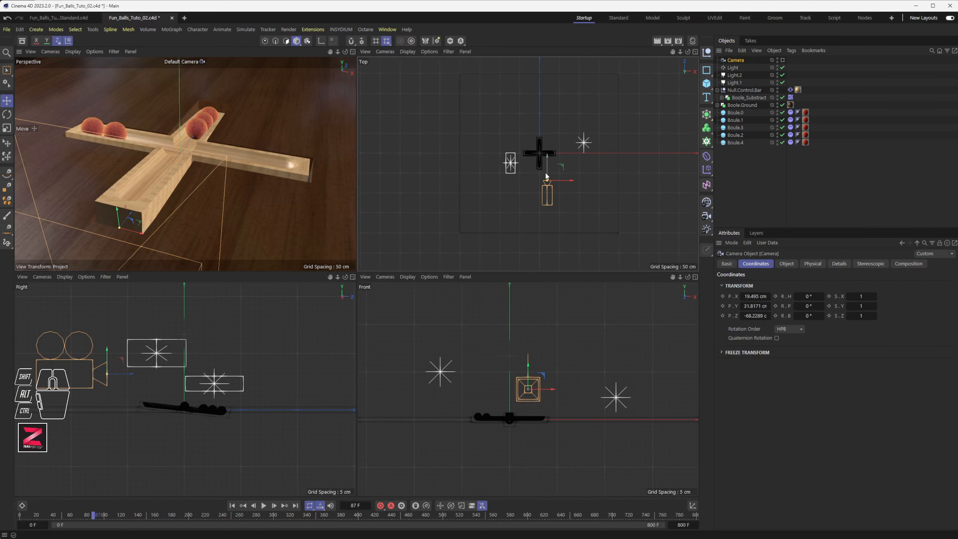
pyautogui.moveTo(546, 175)
pyautogui.mouseDown()
pyautogui.moveTo(548, 214)
pyautogui.moveTo(540, 191)
pyautogui.mouseUp()
pyautogui.click(755, 296)
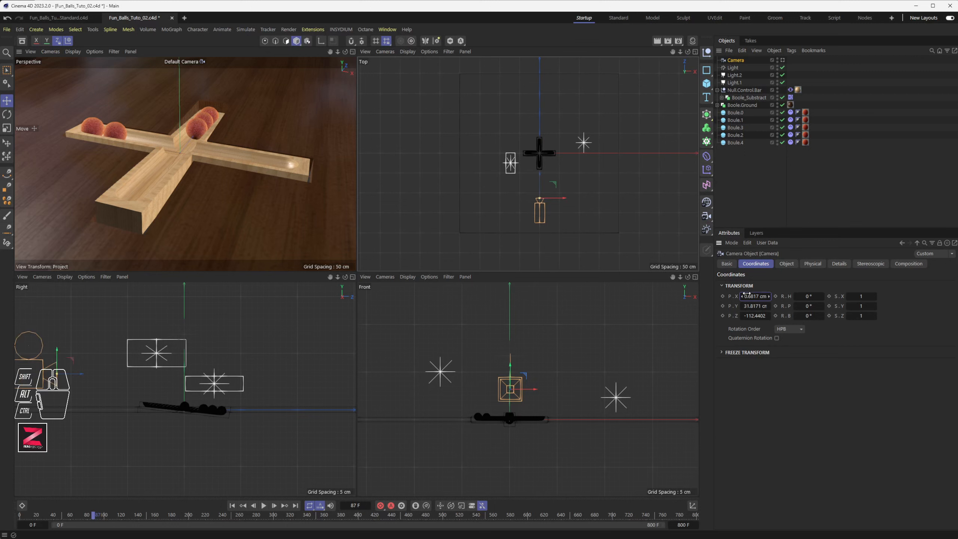
pyautogui.write('0')
pyautogui.press('Tab')
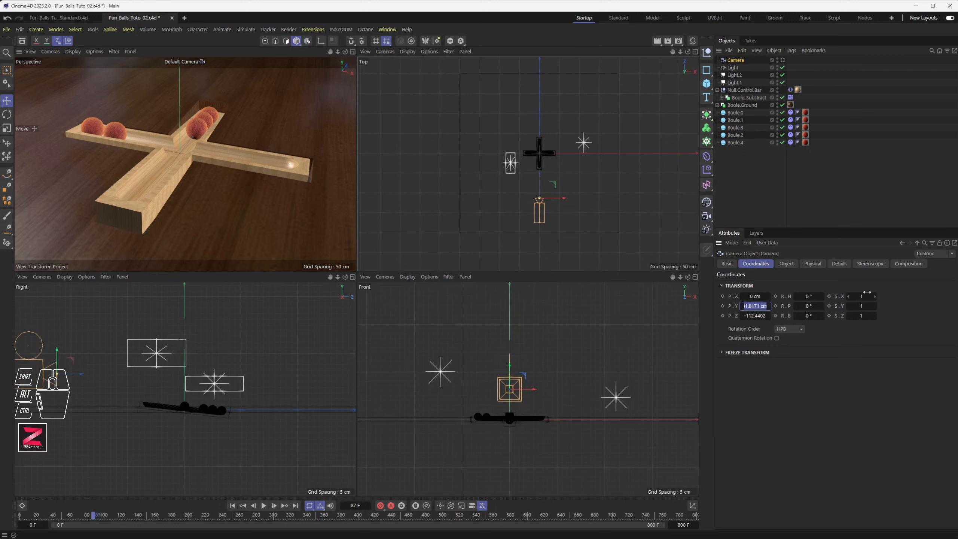
pyautogui.write('0')
pyautogui.press('Tab')
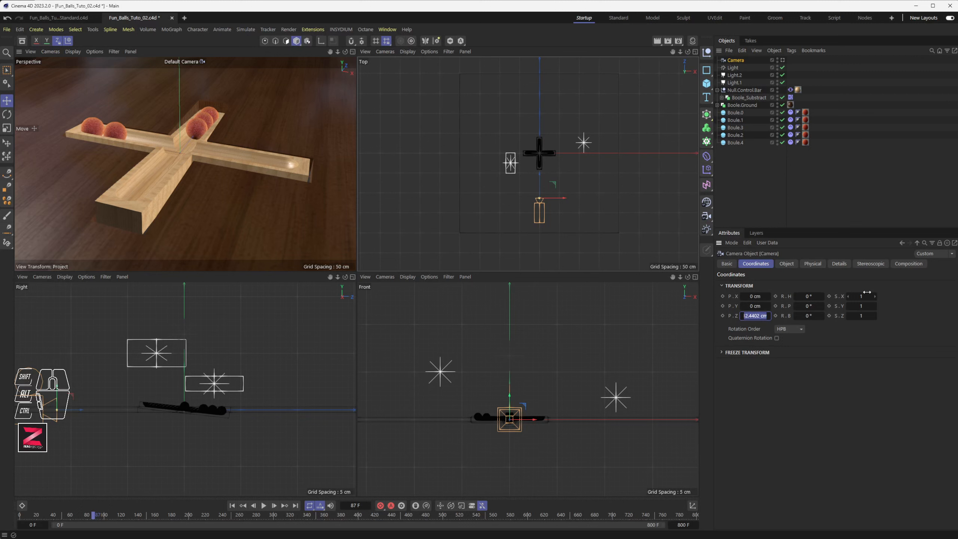
pyautogui.scroll(3, 496, 425)
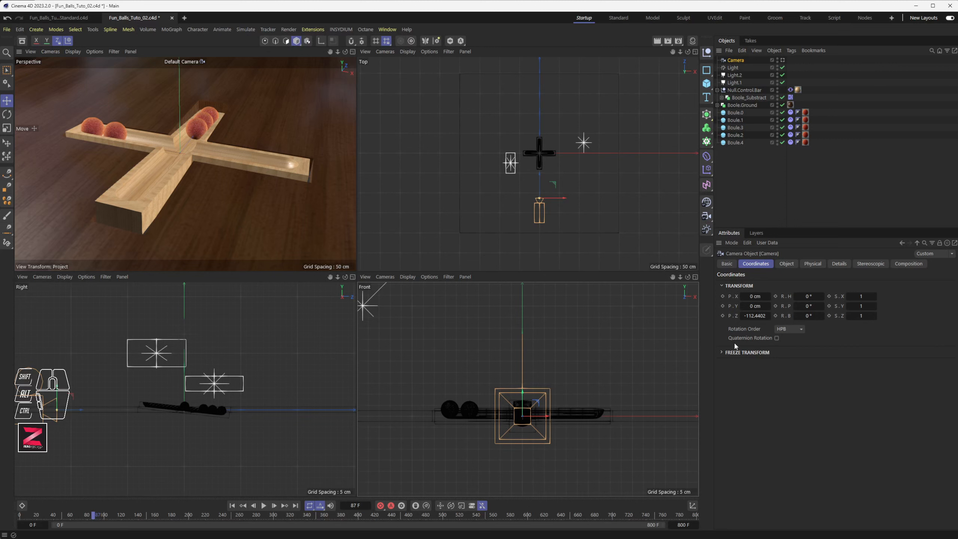
pyautogui.click(756, 315)
pyautogui.write('-150')
pyautogui.press('Return')
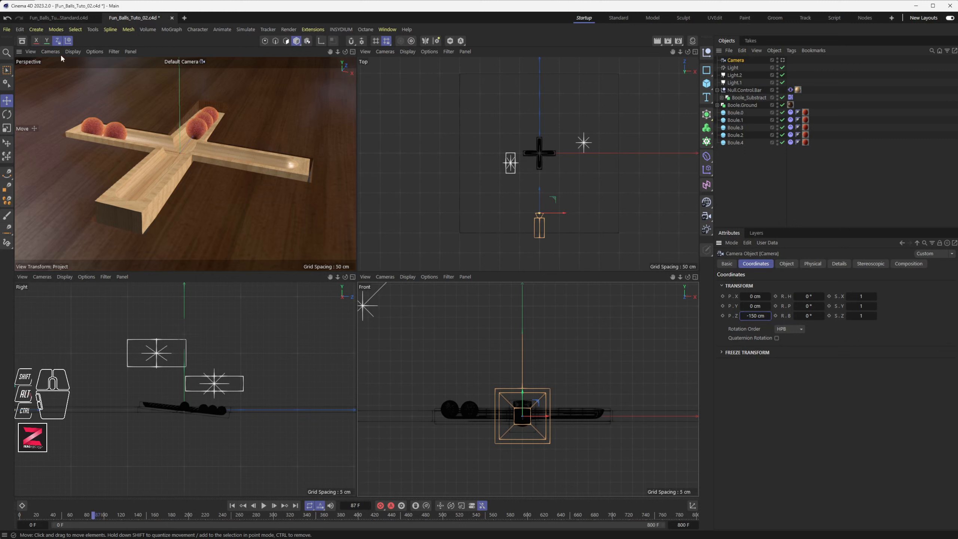
# Look through the new camera in the perspective viewport and return to the default camera
pyautogui.click(50, 51)
pyautogui.moveTo(66, 90)
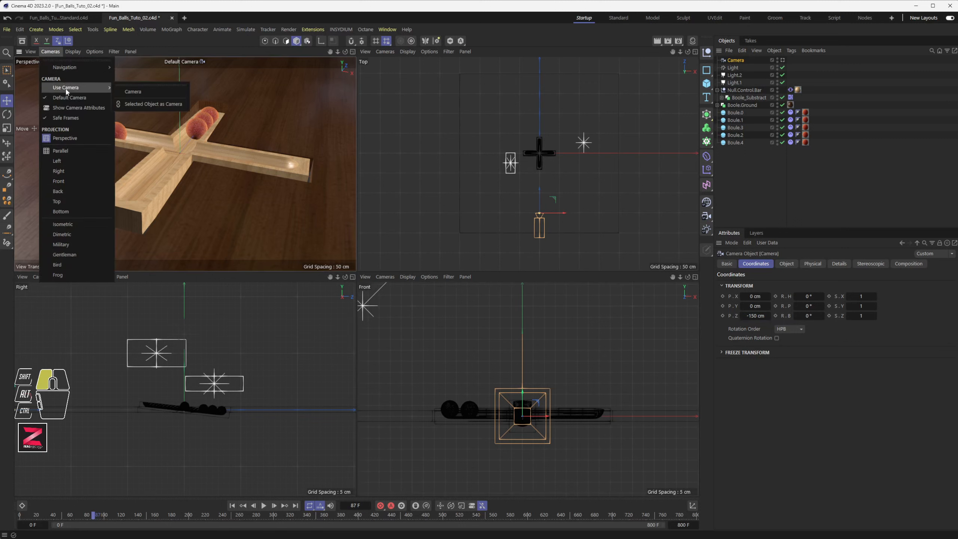
pyautogui.click(157, 92)
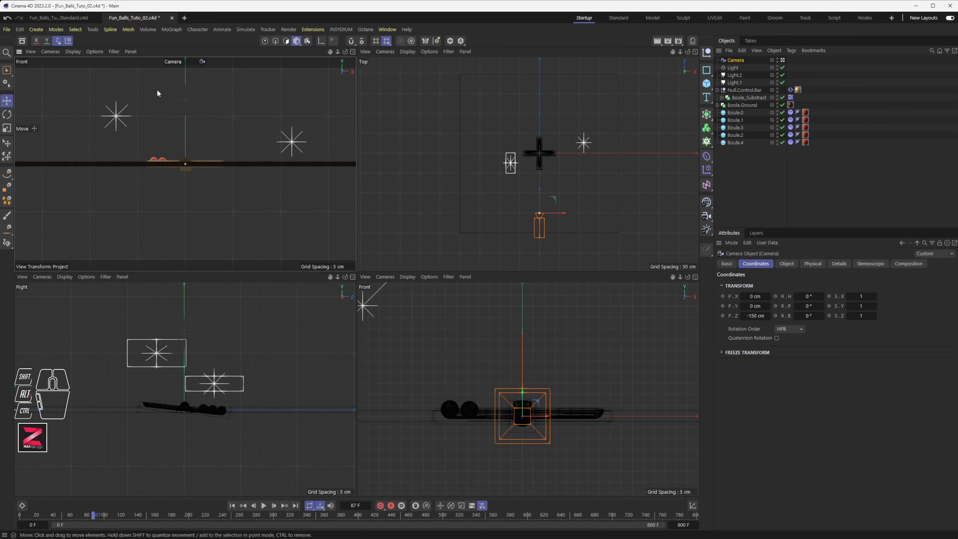
pyautogui.click(56, 51)
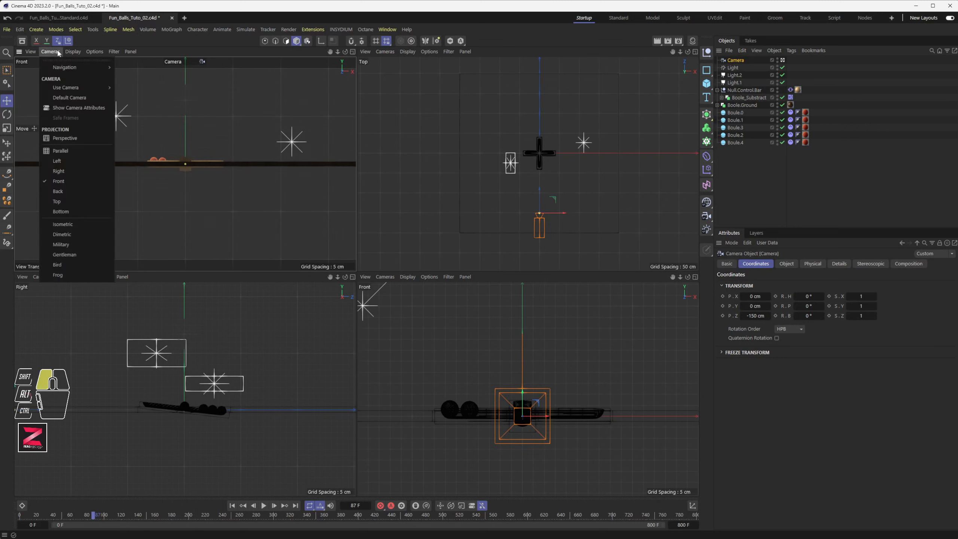
pyautogui.click(63, 98)
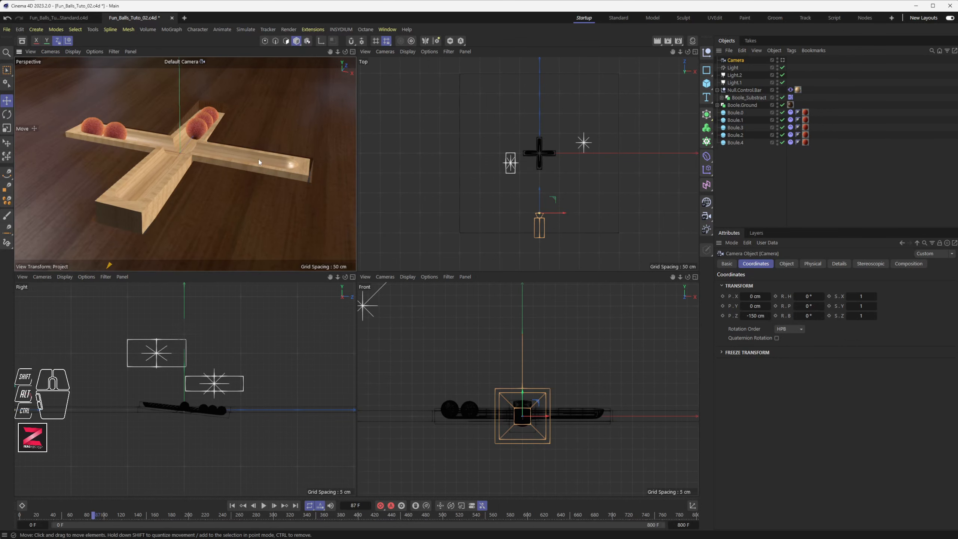
# Look through the camera again and examine it up close in the Top view
pyautogui.click(783, 61)
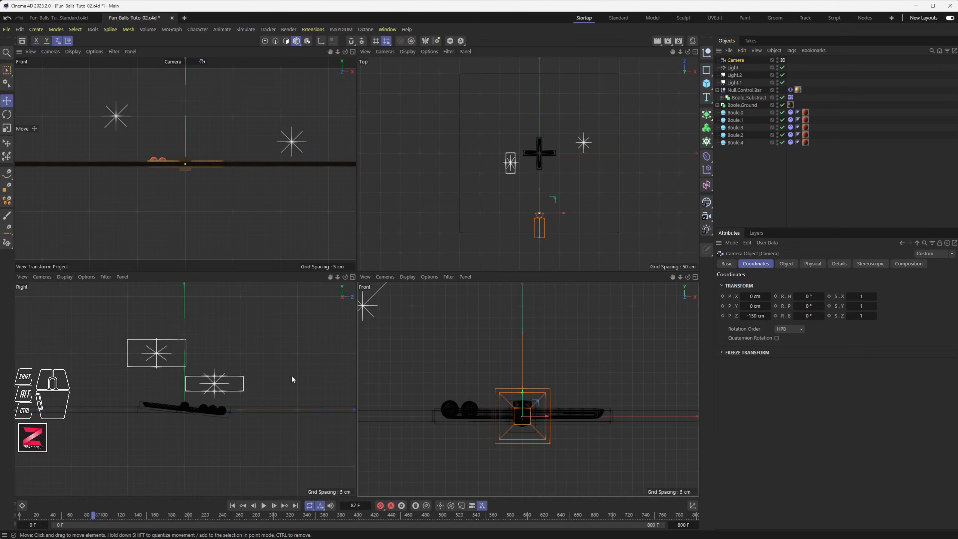
pyautogui.scroll(5, 541, 228)
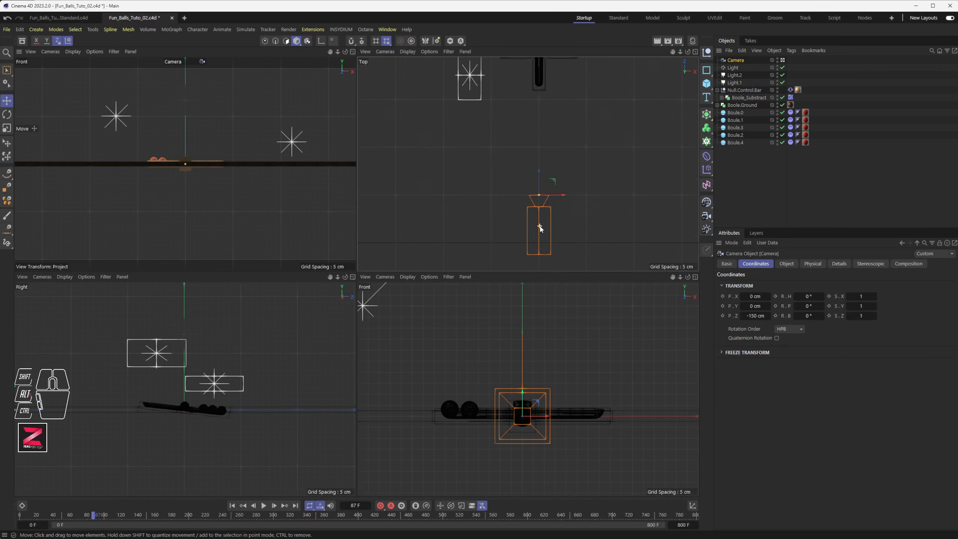
pyautogui.keyDown('alt'); pyautogui.moveTo(503, 244); pyautogui.dragTo(502, 192, button='middle'); pyautogui.keyUp('alt')
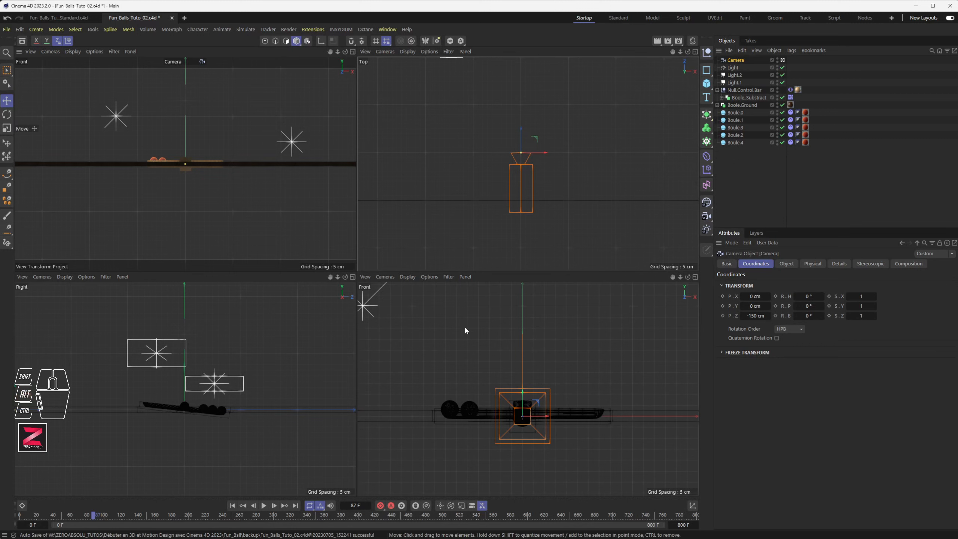
# Try adding a second camera while looking through the first one, and undo it
pyautogui.click(427, 352)
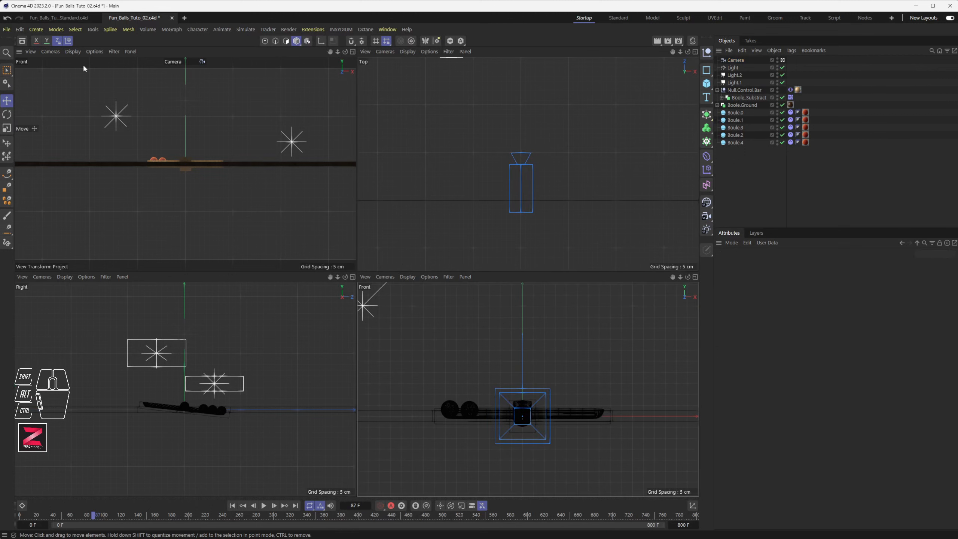
pyautogui.click(50, 51)
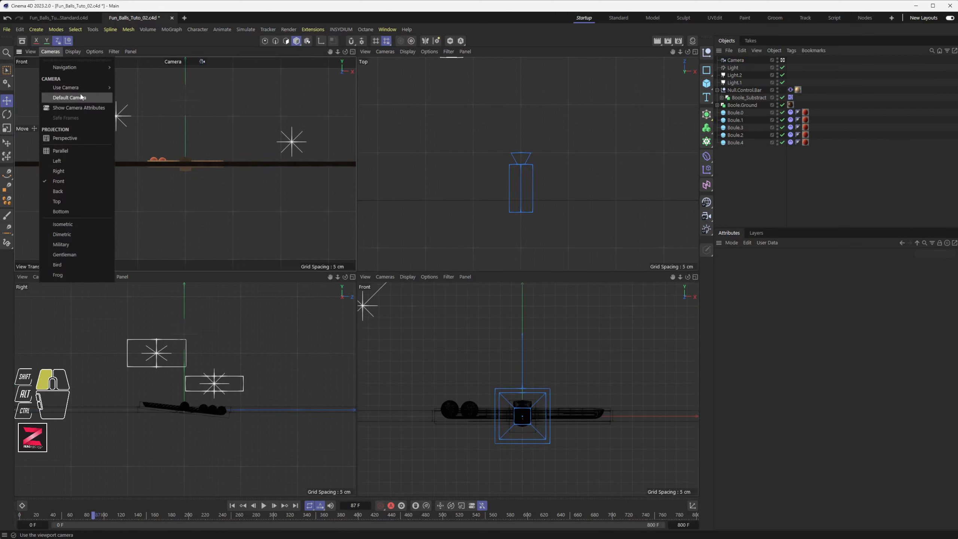
pyautogui.moveTo(53, 67)
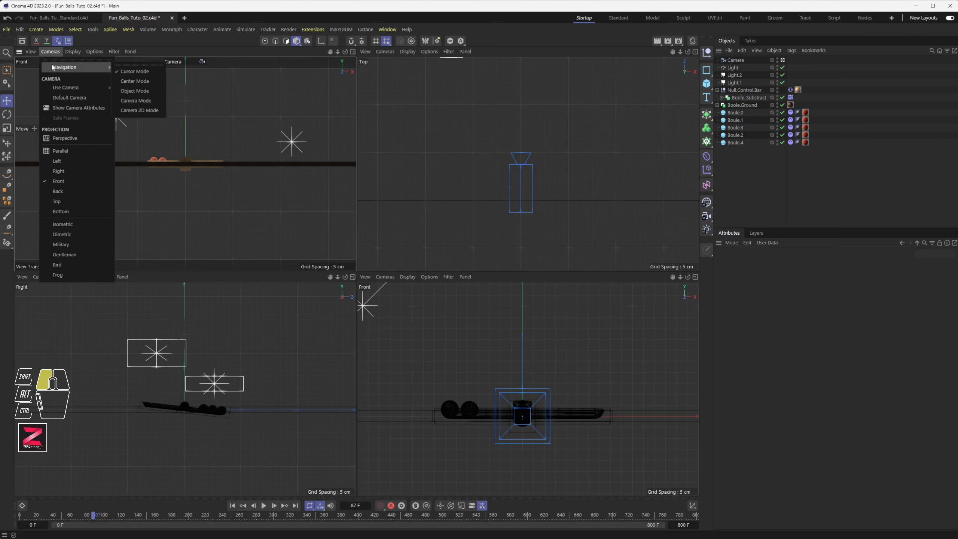
pyautogui.click(36, 29)
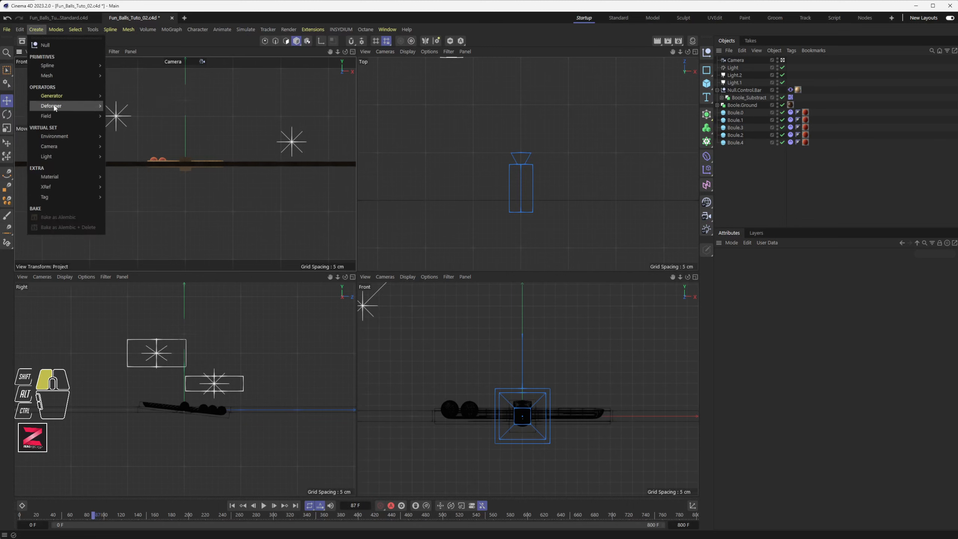
pyautogui.moveTo(53, 106); pyautogui.dragTo(147, 151)
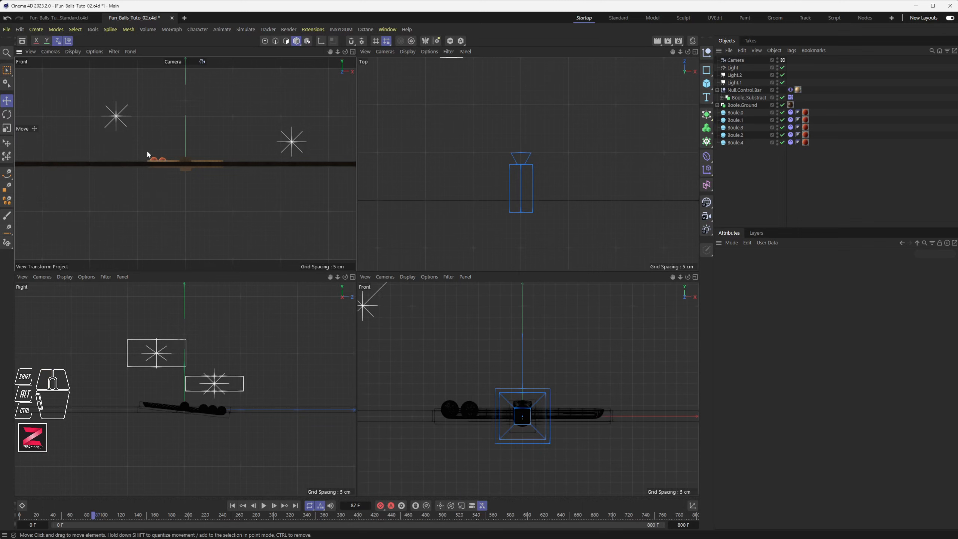
pyautogui.moveTo(547, 153); pyautogui.dragTo(594, 151)
pyautogui.hotkey('ctrl', 'z')
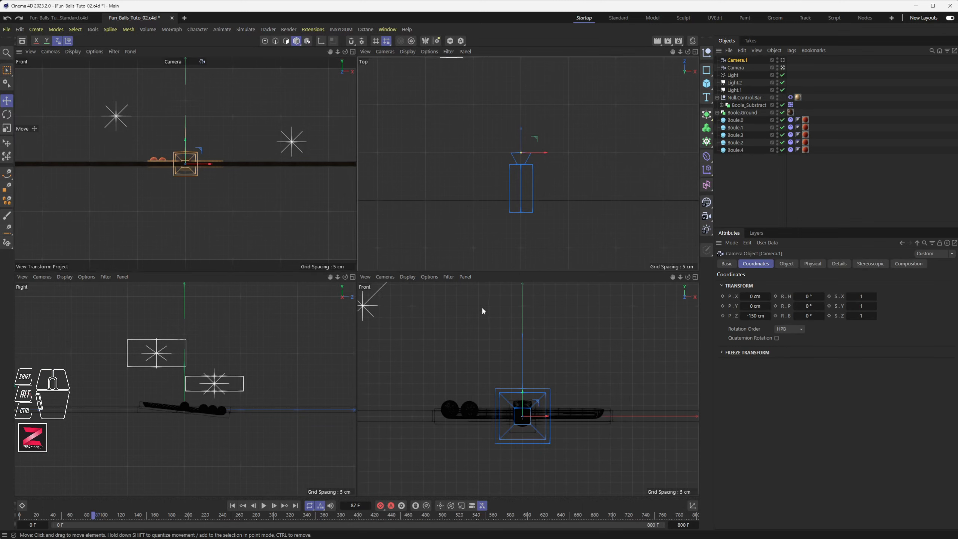
pyautogui.hotkey('ctrl', 'z')
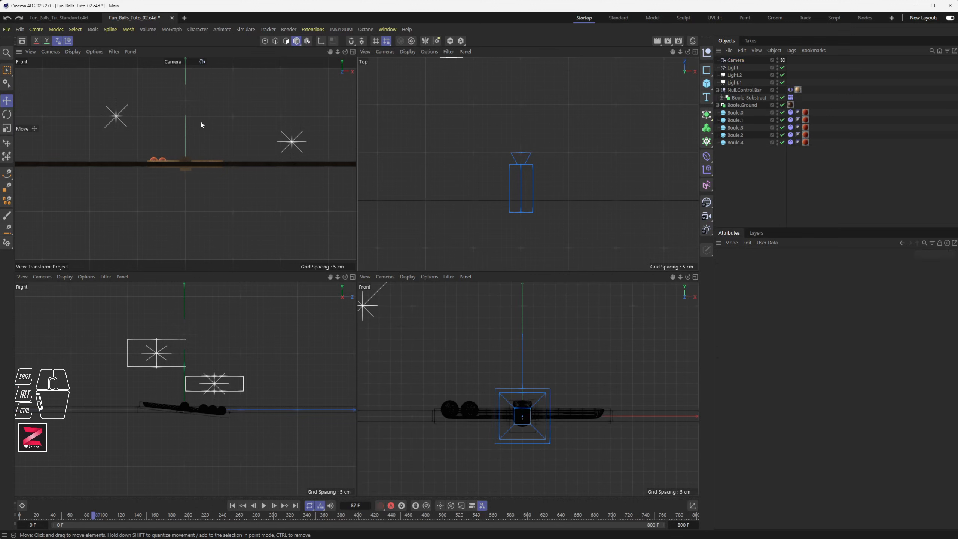
# Return to the default camera, frame the cross from a higher angle, and add a second standard camera from that view
pyautogui.click(783, 61)
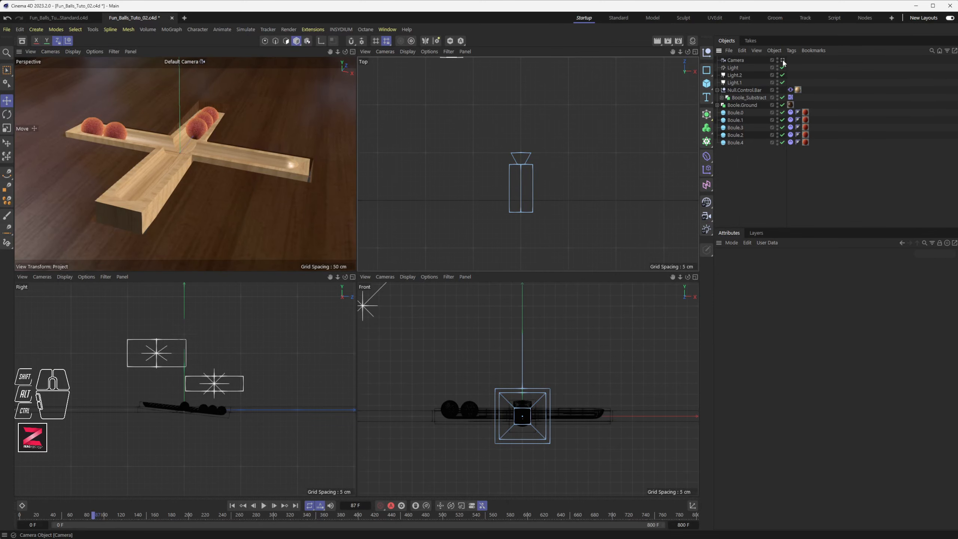
pyautogui.moveTo(53, 52); pyautogui.dragTo(68, 100)
pyautogui.moveTo(163, 151)
pyautogui.keyDown('alt'); pyautogui.mouseDown()
pyautogui.moveTo(180, 172)
pyautogui.moveTo(254, 145)
pyautogui.moveTo(268, 159)
pyautogui.moveTo(155, 168)
pyautogui.moveTo(155, 150)
pyautogui.mouseUp(); pyautogui.keyUp('alt')
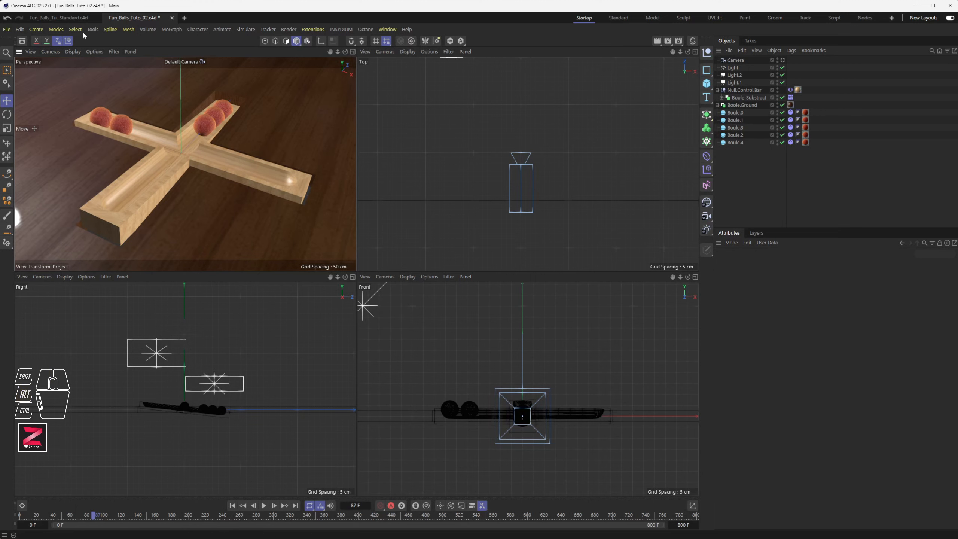
pyautogui.click(38, 29)
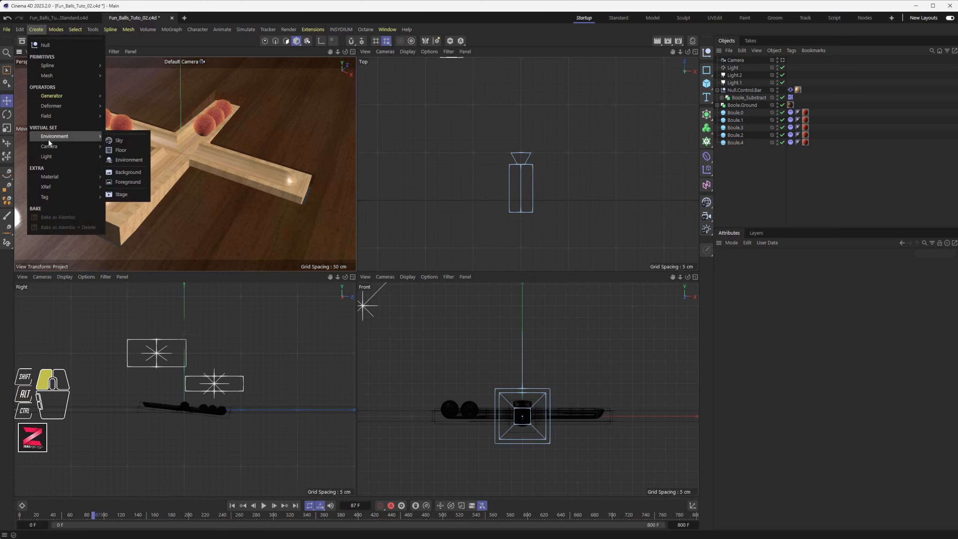
pyautogui.moveTo(53, 146)
pyautogui.click(123, 150)
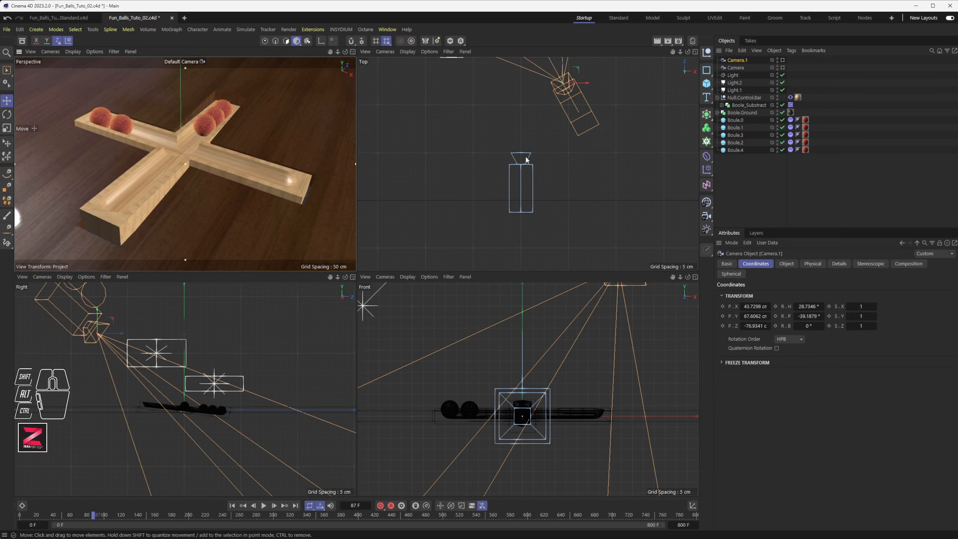
# Compare the second camera's view with the default camera by switching between them, ending on the default camera
pyautogui.scroll(-6, 539, 160)
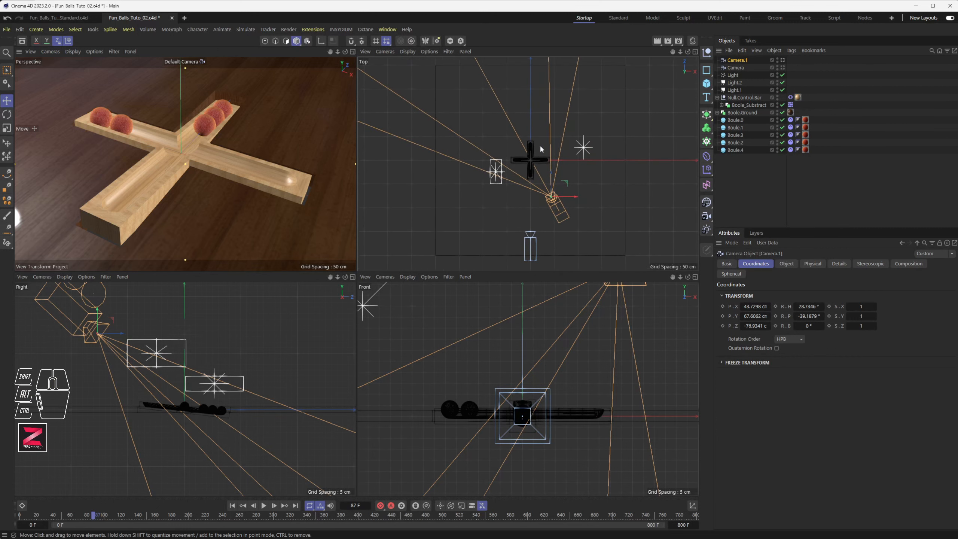
pyautogui.scroll(-3, 541, 148)
pyautogui.keyDown('alt'); pyautogui.moveTo(541, 148); pyautogui.dragTo(513, 178, button='middle'); pyautogui.keyUp('alt')
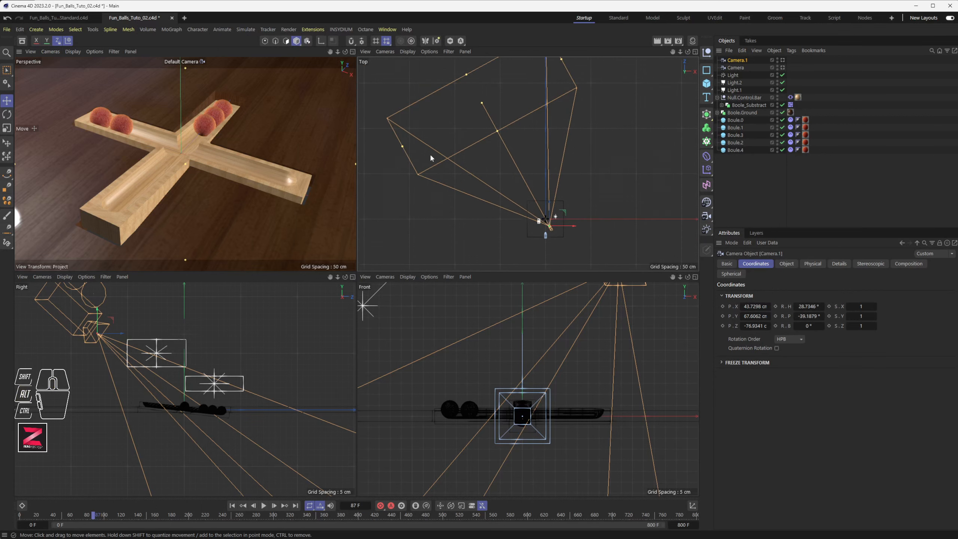
pyautogui.click(783, 60)
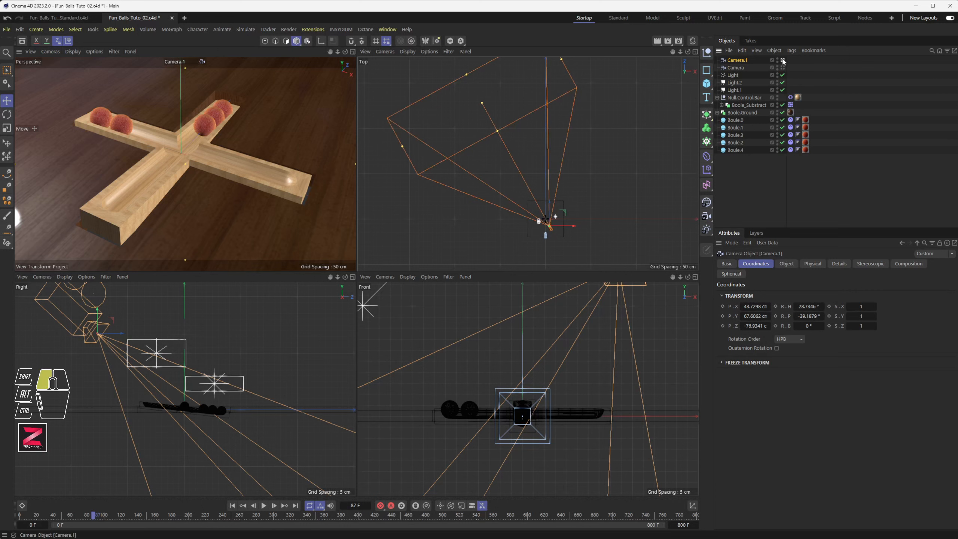
pyautogui.click(783, 60)
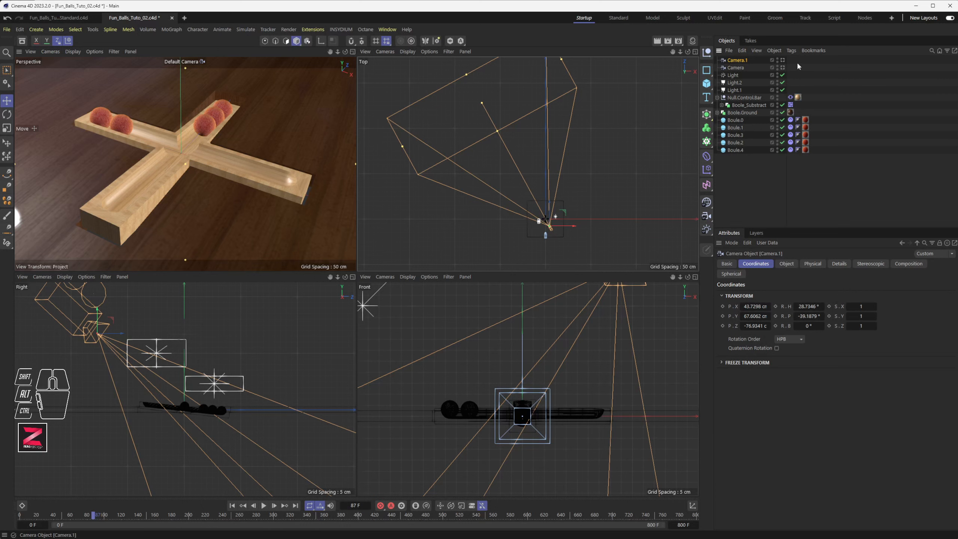
pyautogui.click(782, 60)
pyautogui.click(783, 60)
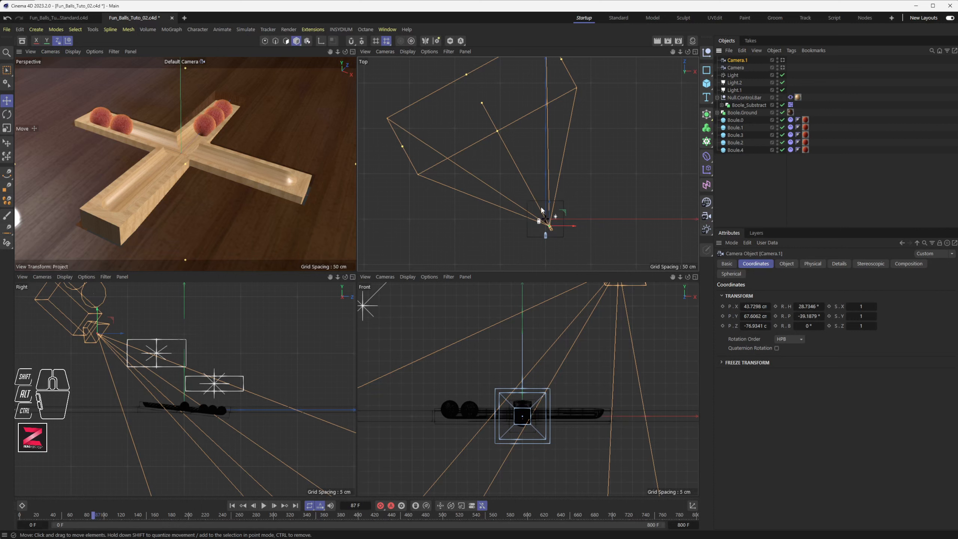
pyautogui.click(783, 59)
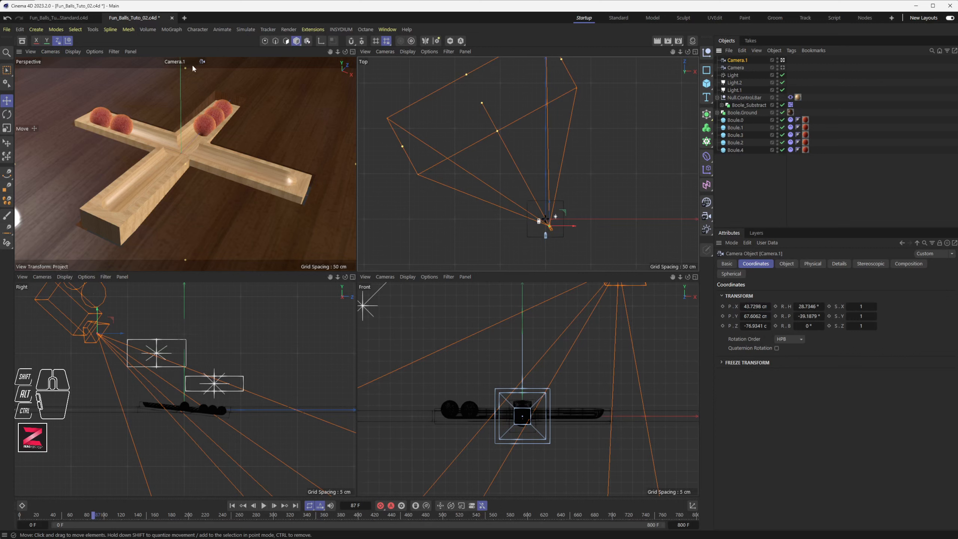
pyautogui.click(50, 52)
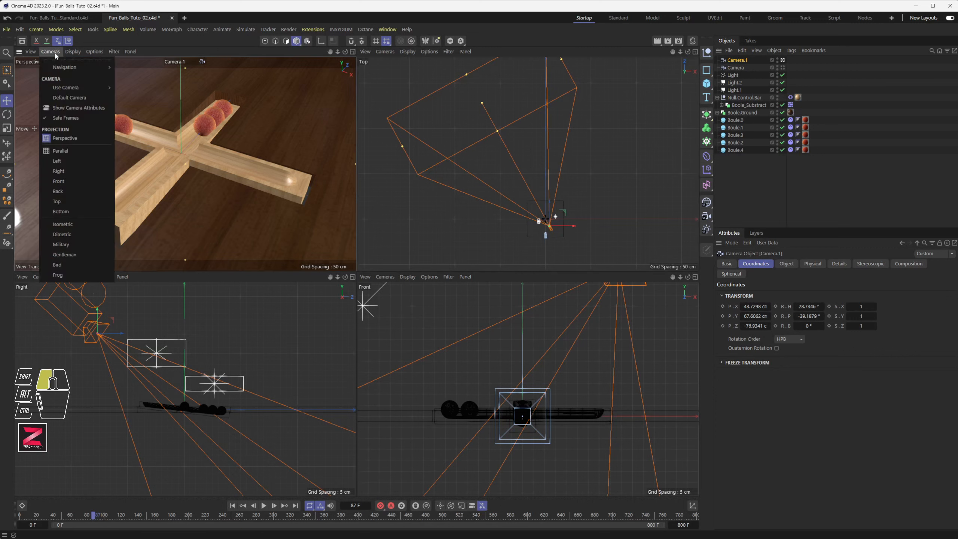
pyautogui.click(58, 103)
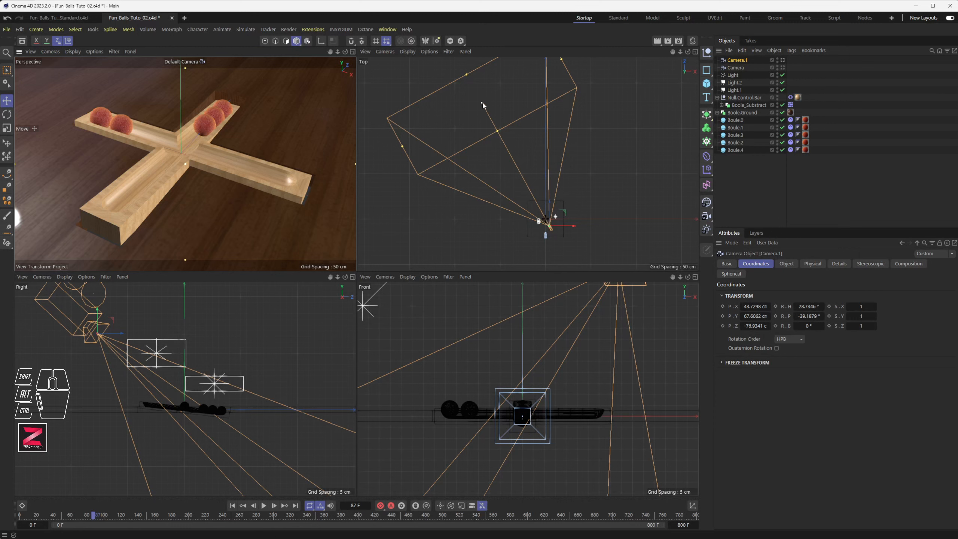
# In the Top view, shorten the second camera's focus distance to about 890 cm and narrow its horizontal field of view to about 59°
pyautogui.moveTo(482, 104); pyautogui.dragTo(562, 145)
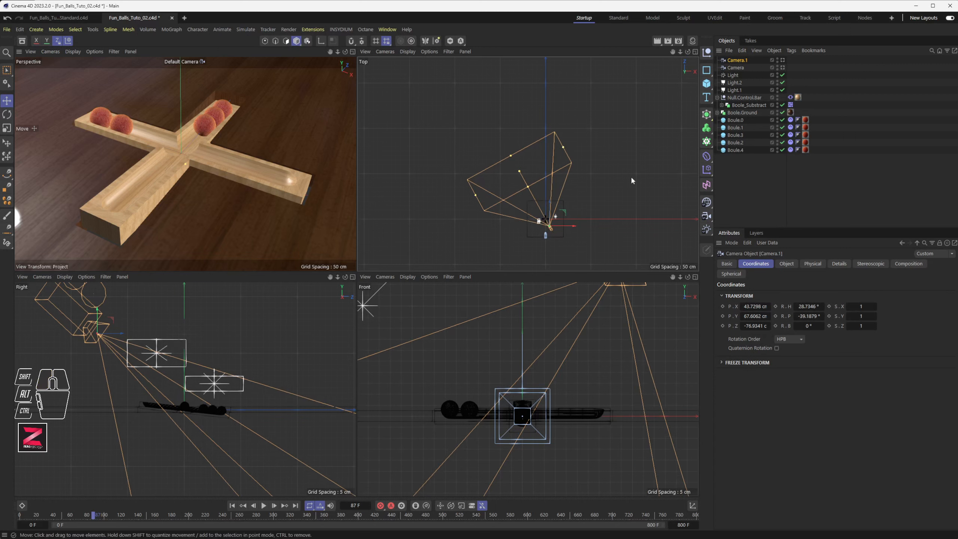
pyautogui.click(786, 263)
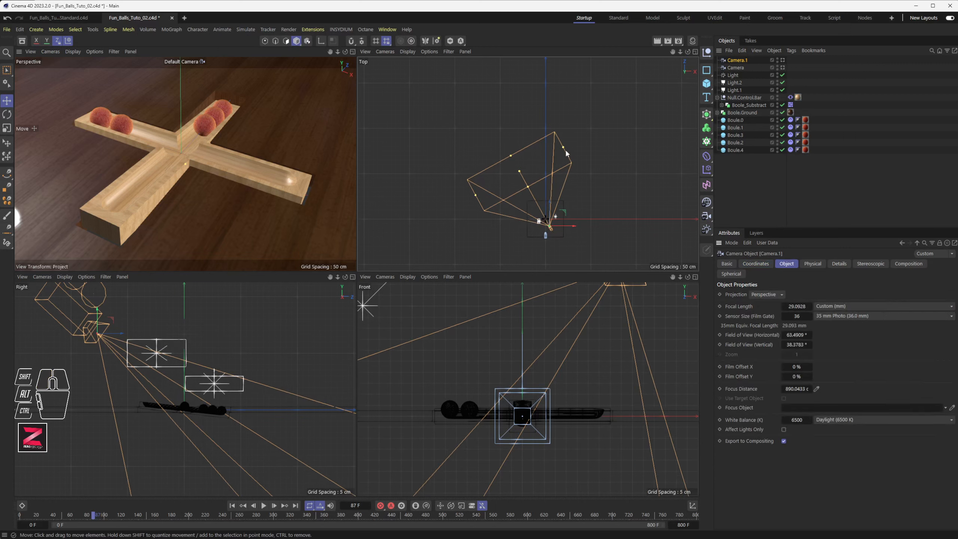
pyautogui.moveTo(563, 147)
pyautogui.mouseDown()
pyautogui.moveTo(575, 143)
pyautogui.moveTo(544, 158)
pyautogui.moveTo(559, 150)
pyautogui.mouseUp()
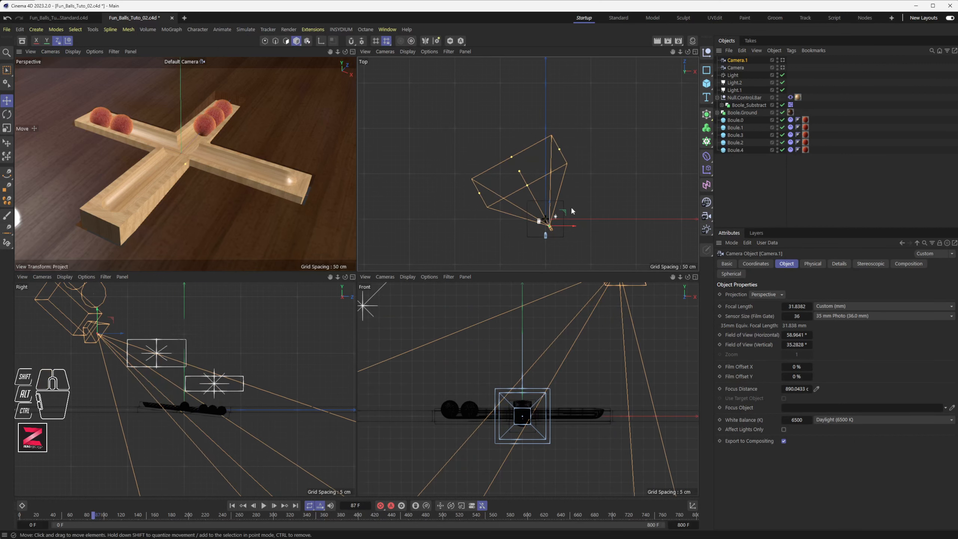
# Deselect the second camera and select the first camera, just in front of the cross, in the Top view
pyautogui.scroll(2, 547, 231)
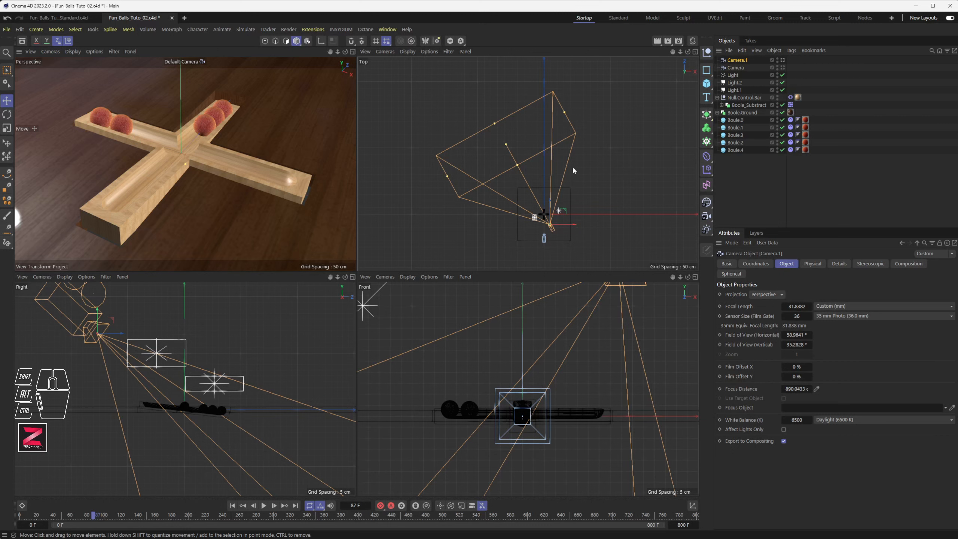
pyautogui.click(597, 201)
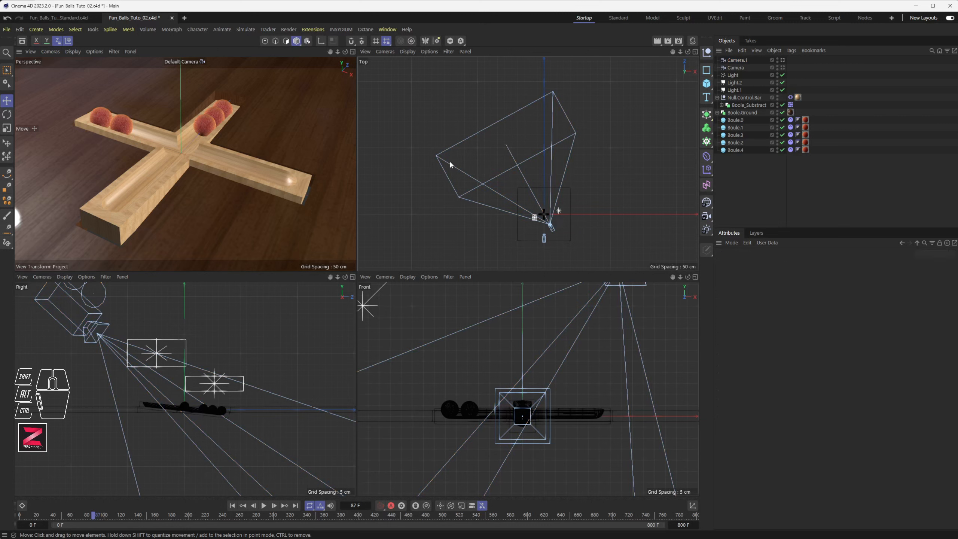
pyautogui.click(543, 238)
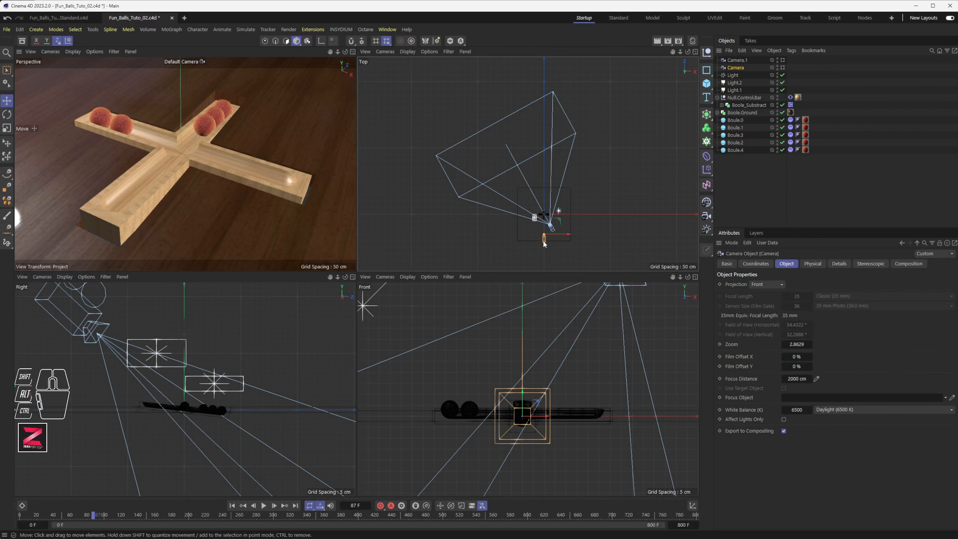
pyautogui.scroll(6, 543, 243)
pyautogui.keyDown('alt'); pyautogui.moveTo(542, 243); pyautogui.dragTo(509, 179, button='middle'); pyautogui.keyUp('alt')
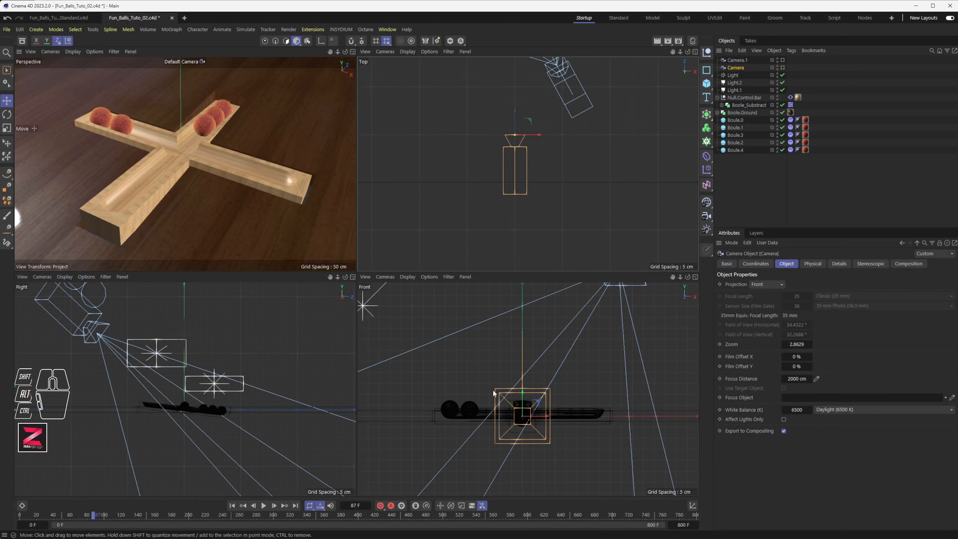
# Try changing the first camera's heading rotation in its coordinates, and undo it
pyautogui.click(756, 263)
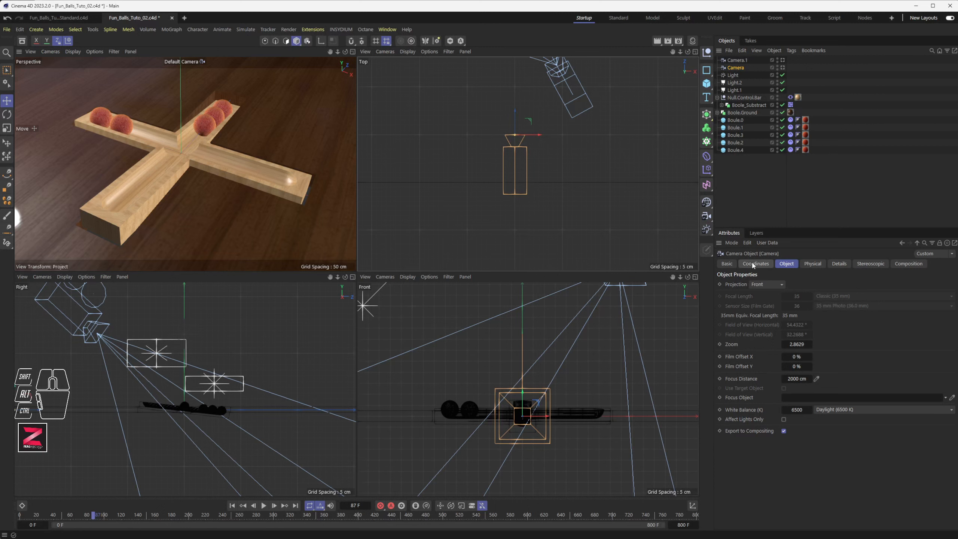
pyautogui.moveTo(804, 296); pyautogui.dragTo(811, 296)
pyautogui.hotkey('ctrl', 'z')
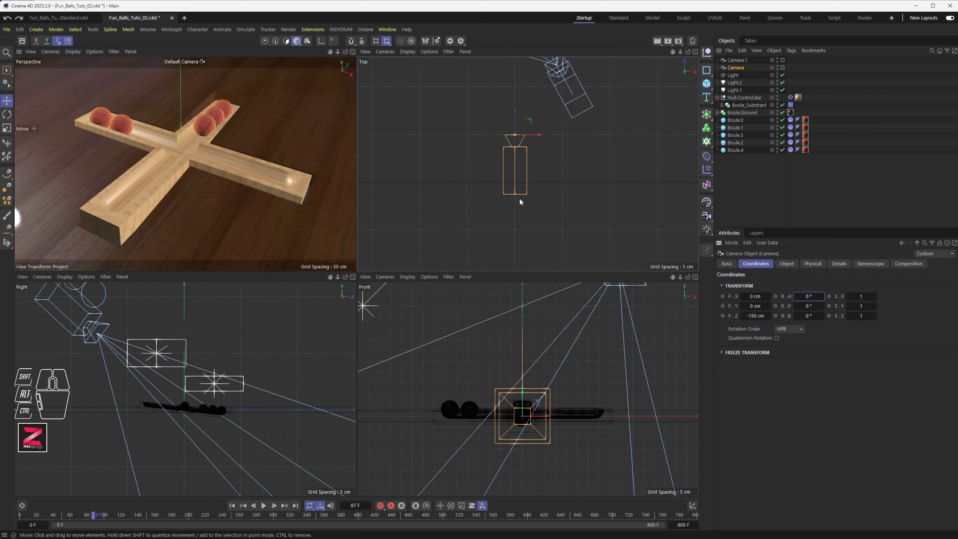
# Open the projection choices in the first camera's object properties
pyautogui.click(787, 263)
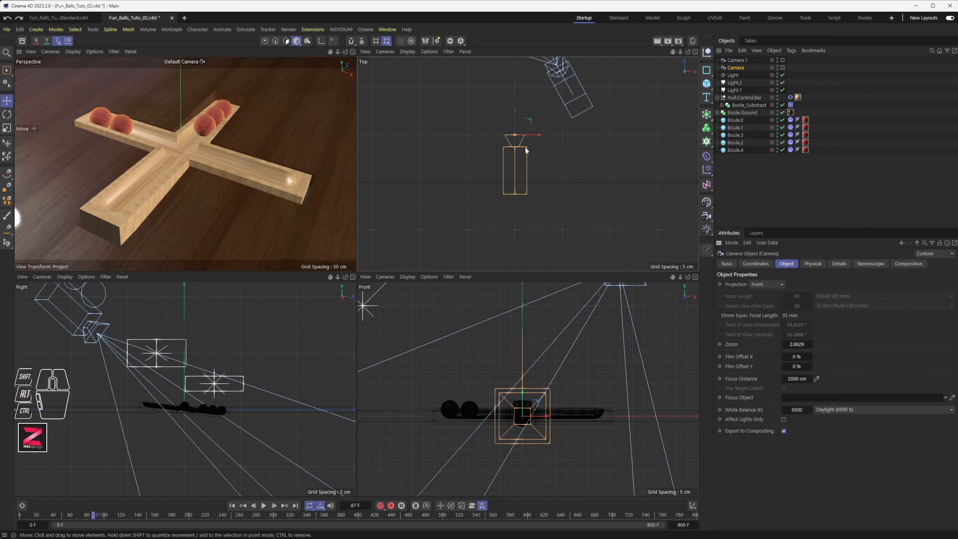
pyautogui.click(768, 283)
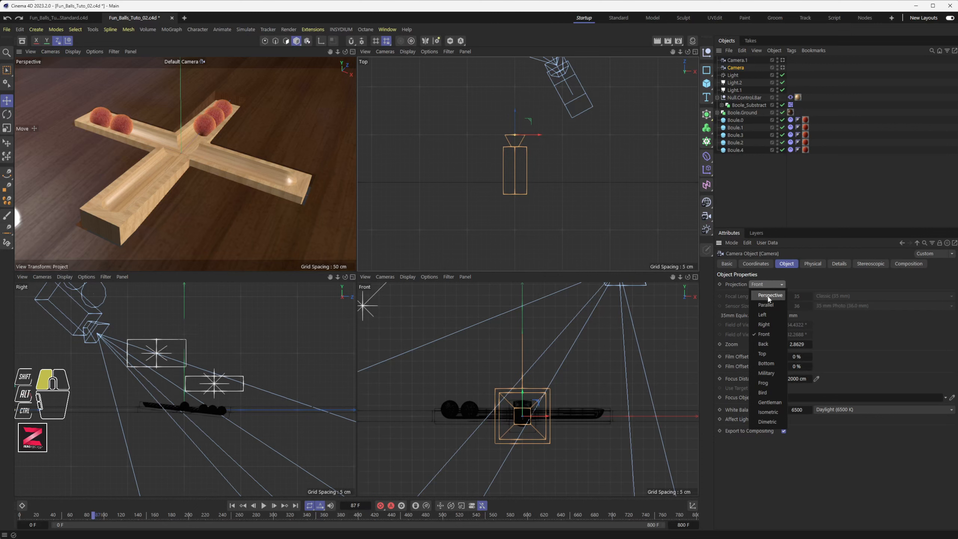
# Switch the Camera's projection to Perspective and shorten its focus distance to about 435 cm in the Top view
pyautogui.click(768, 296)
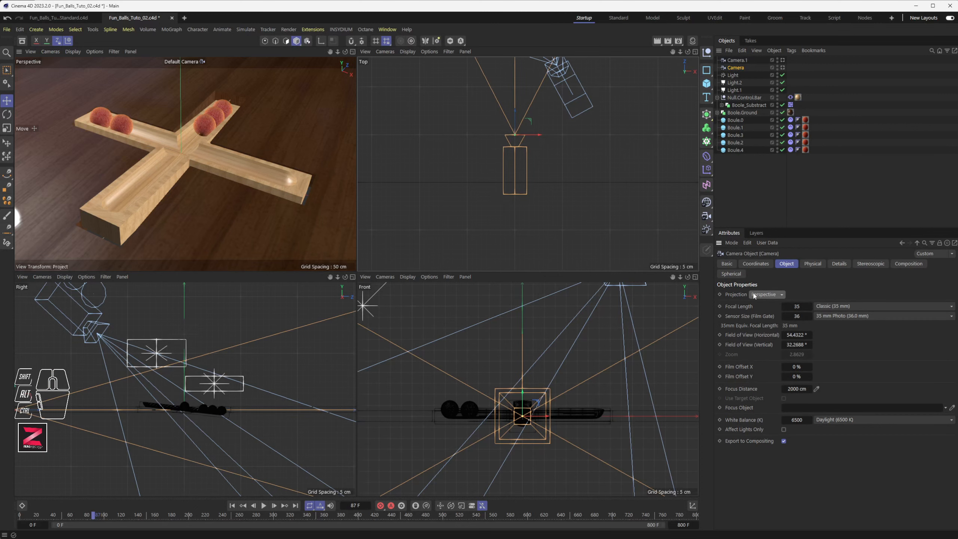
pyautogui.scroll(-5, 559, 205)
pyautogui.keyDown('alt'); pyautogui.moveTo(498, 151); pyautogui.dragTo(497, 228, button='middle'); pyautogui.keyUp('alt')
pyautogui.scroll(-6, 506, 192)
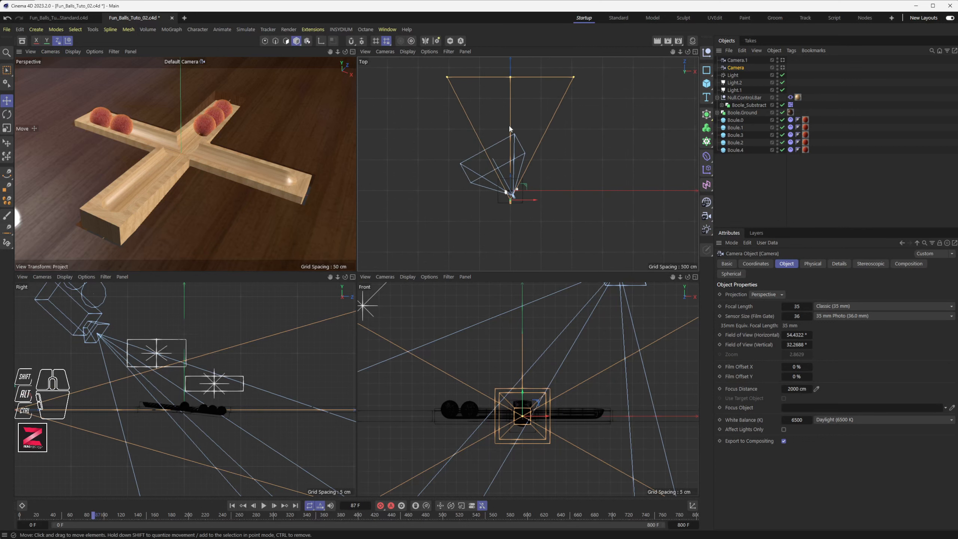
pyautogui.moveTo(510, 78); pyautogui.dragTo(512, 177)
pyautogui.scroll(6, 521, 158)
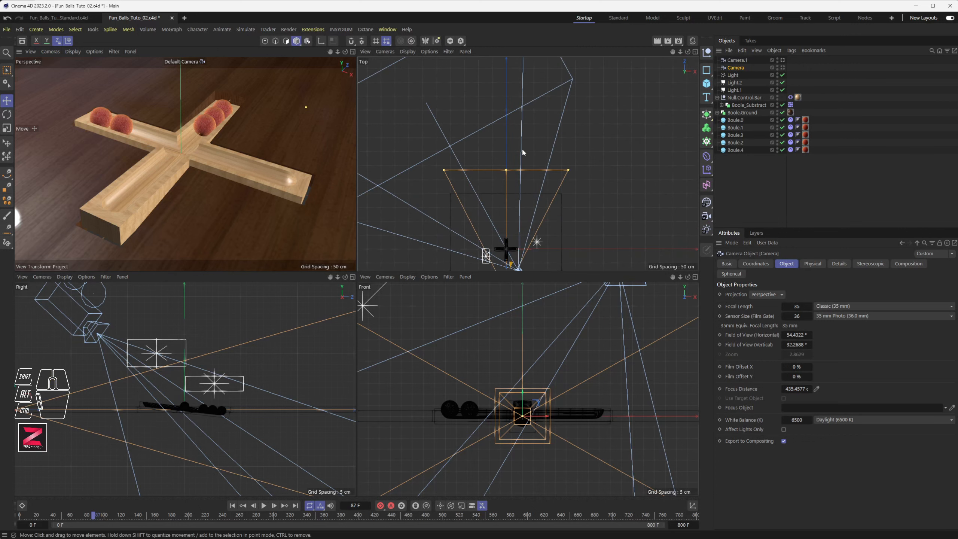
# Delete the extra camera object Camera.1
pyautogui.click(739, 60)
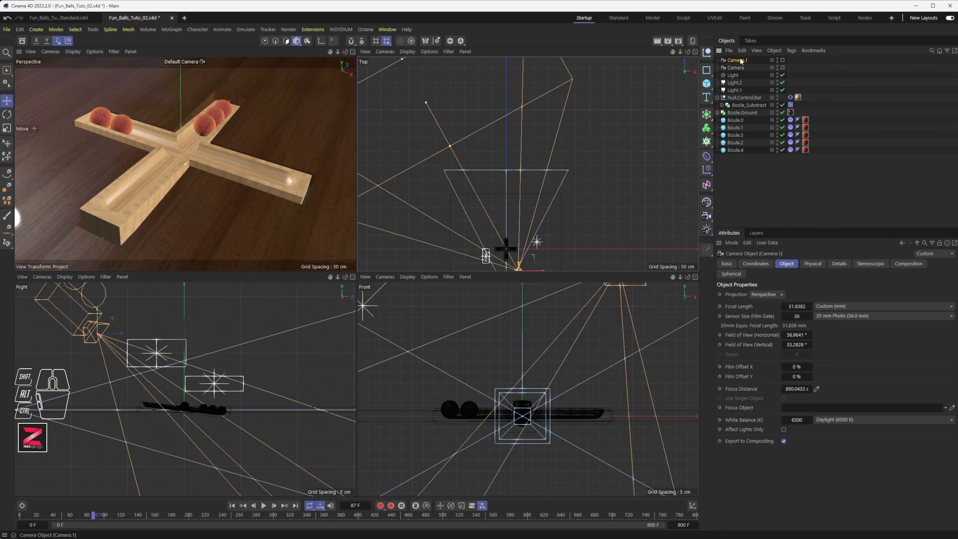
pyautogui.press('Delete')
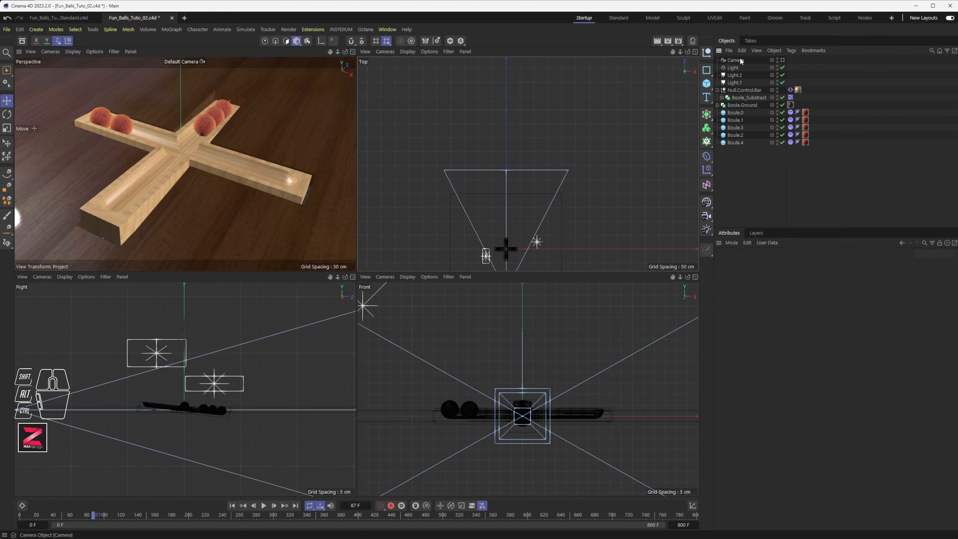
# Place the Camera about 271 cm in front of the wooden cross, focused on its centre, and look through it
pyautogui.keyDown('alt'); pyautogui.moveTo(528, 202); pyautogui.dragTo(548, 147, button='middle'); pyautogui.keyUp('alt')
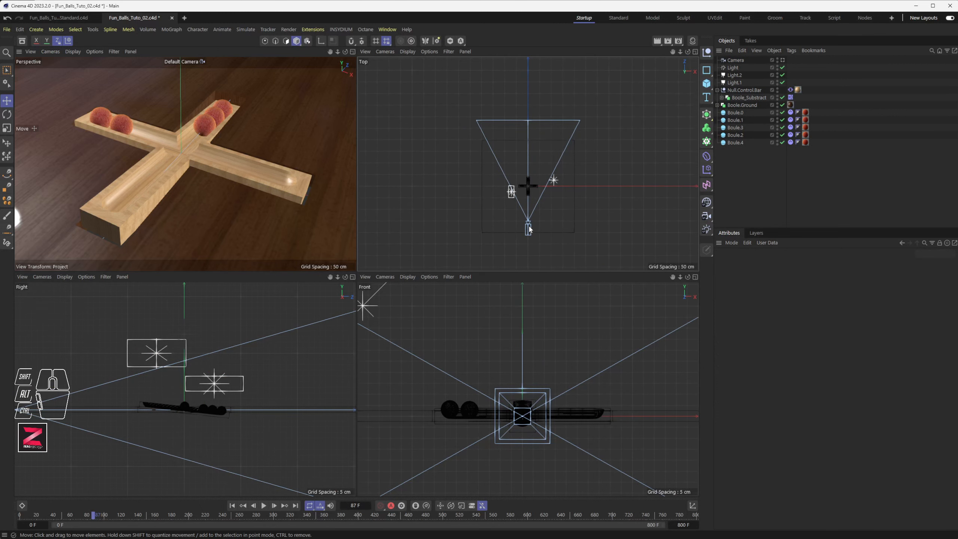
pyautogui.click(528, 228)
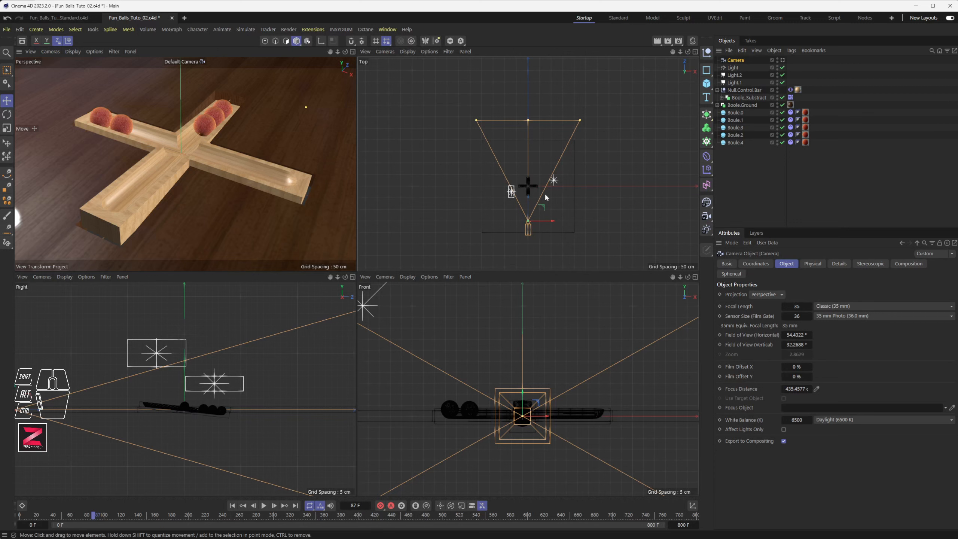
pyautogui.moveTo(528, 121); pyautogui.dragTo(532, 184)
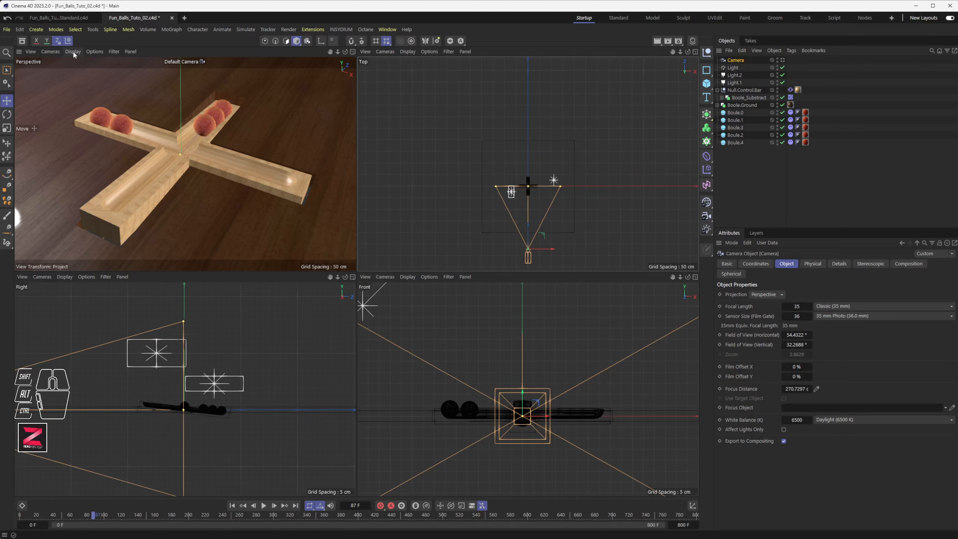
pyautogui.click(783, 60)
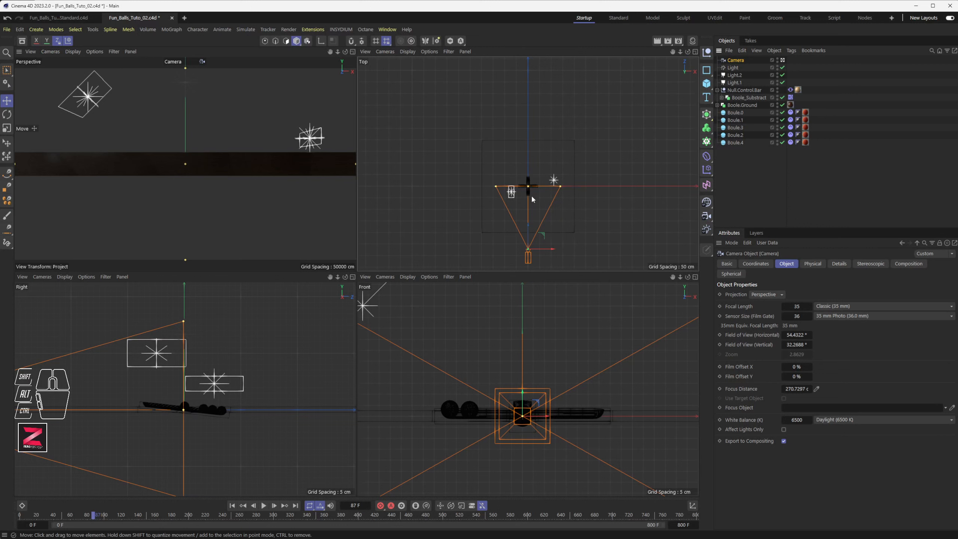
# Add a null named Null.Cam at the origin and make the Camera its child
pyautogui.scroll(2, 532, 185)
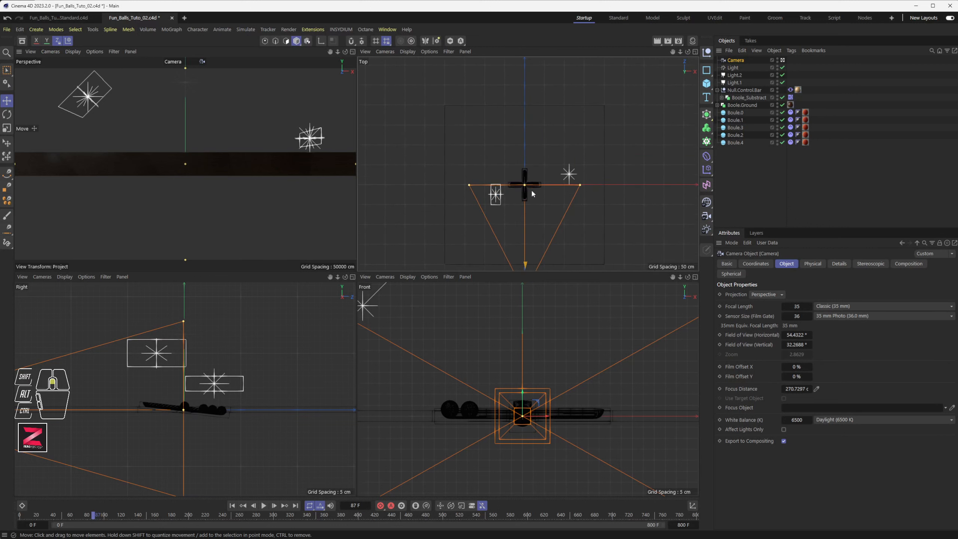
pyautogui.scroll(2, 532, 191)
pyautogui.click(706, 53)
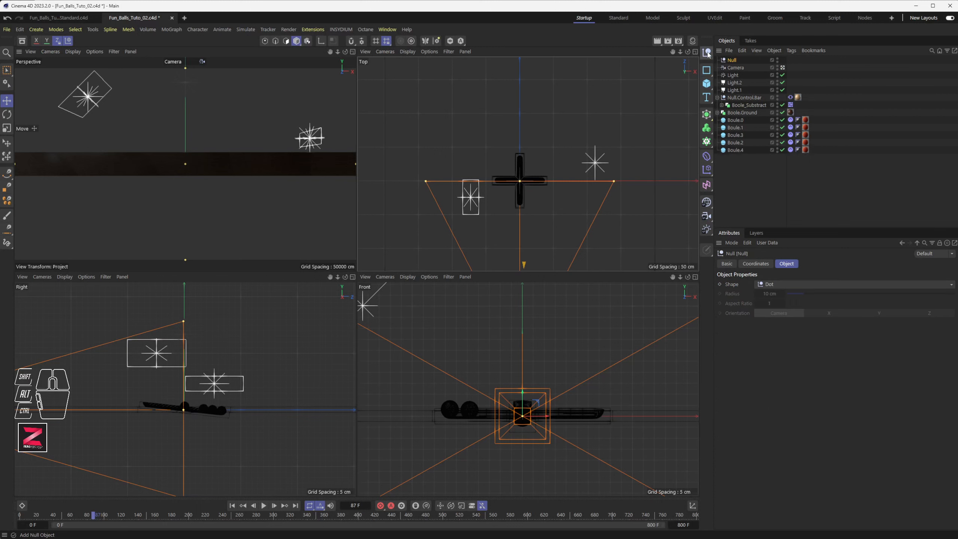
pyautogui.doubleClick(732, 60)
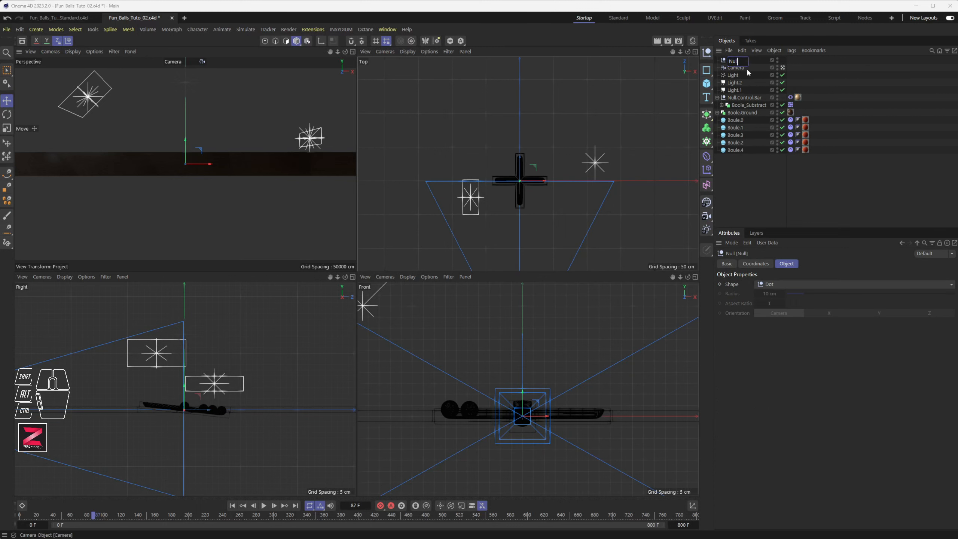
pyautogui.write('.Cam')
pyautogui.press('Return')
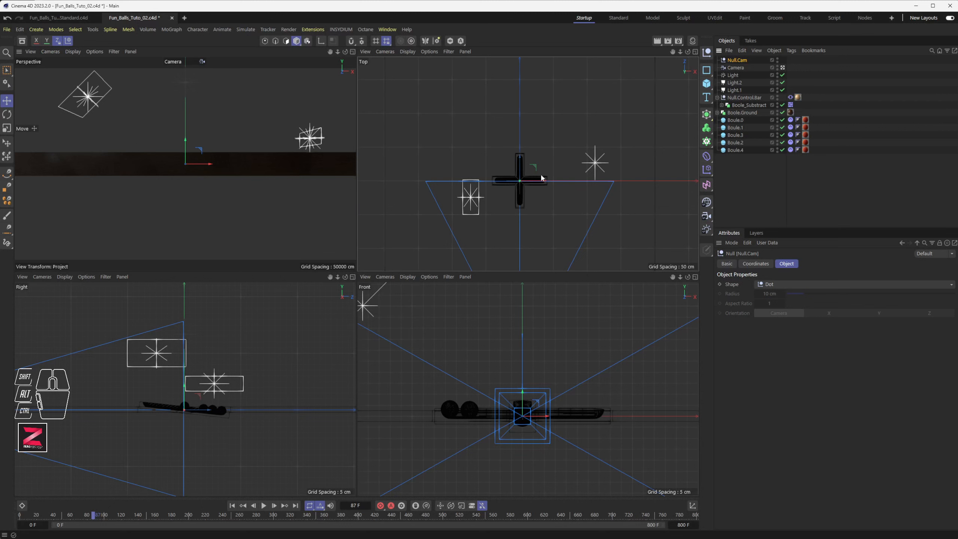
pyautogui.moveTo(736, 69); pyautogui.dragTo(739, 65)
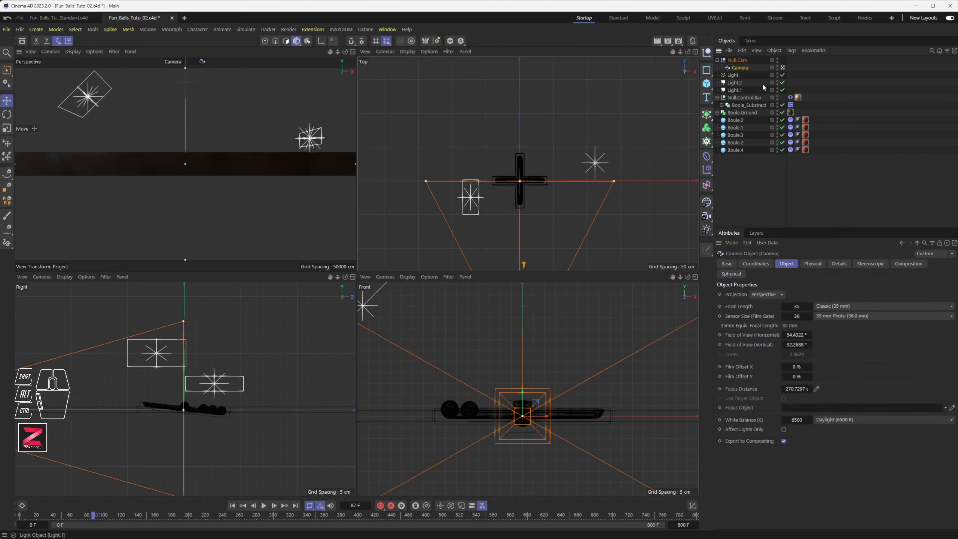
# Set the pitch rotation (R.P) of Null.Cam to -30° so the Camera looks down on the cross
pyautogui.click(737, 60)
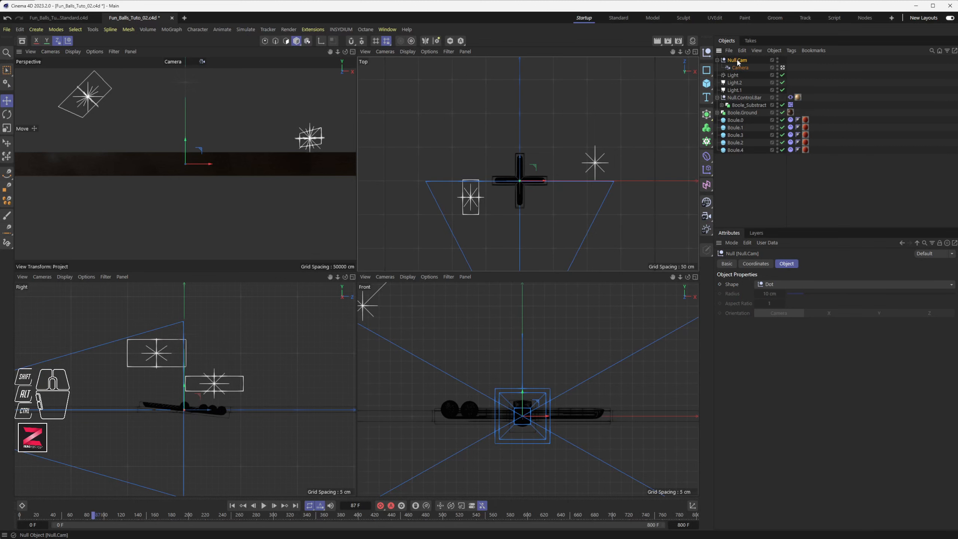
pyautogui.click(758, 266)
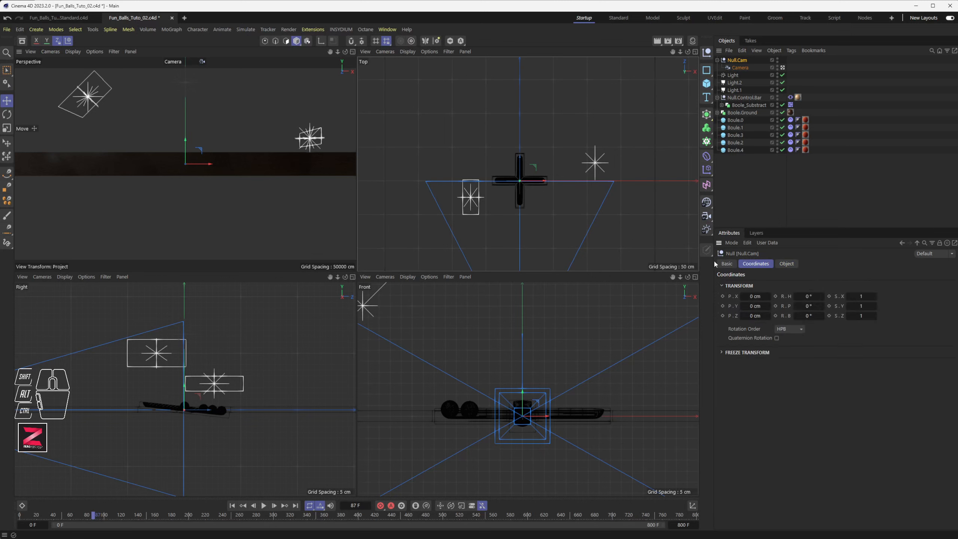
pyautogui.moveTo(808, 317)
pyautogui.mouseDown()
pyautogui.moveTo(816, 316)
pyautogui.moveTo(810, 310)
pyautogui.mouseUp()
pyautogui.hotkey('ctrl', 'z')
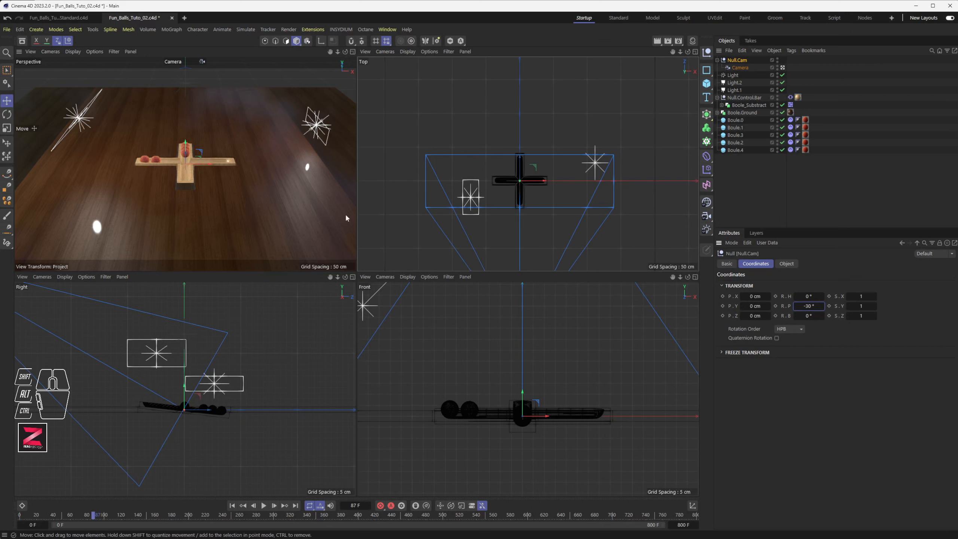
# Narrow the Camera's horizontal field of view to about 28.4° to frame the cross more tightly
pyautogui.scroll(-3, 543, 208)
pyautogui.keyDown('alt'); pyautogui.moveTo(539, 233); pyautogui.dragTo(523, 173, button='middle'); pyautogui.keyUp('alt')
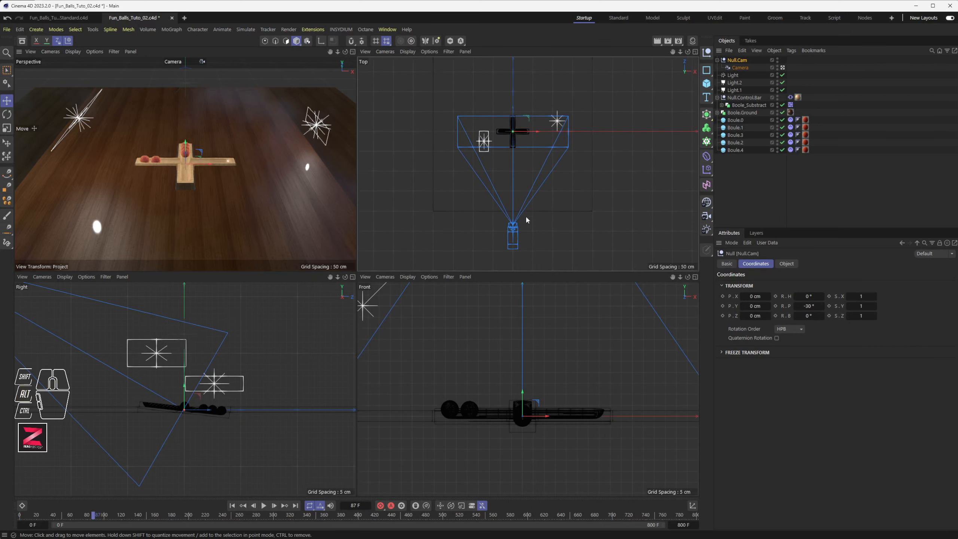
pyautogui.click(515, 228)
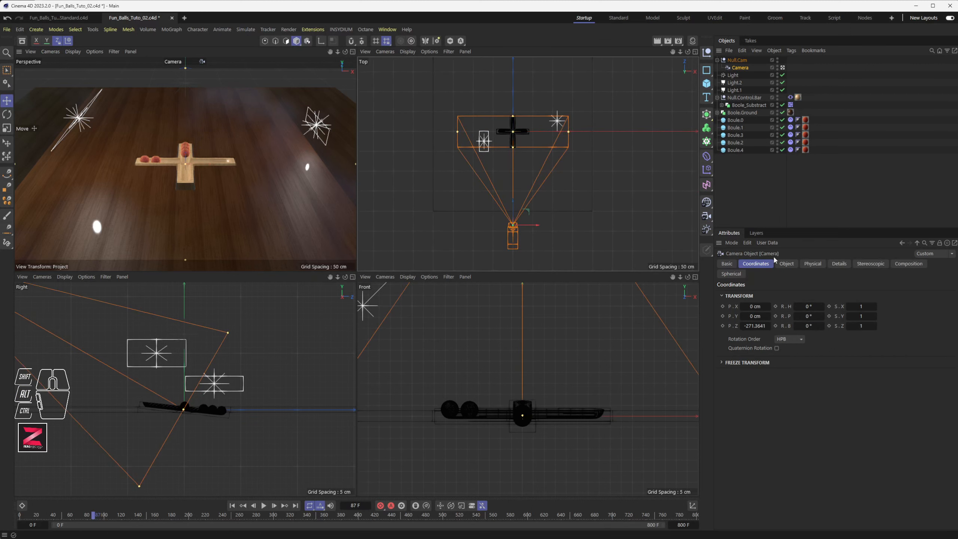
pyautogui.click(786, 264)
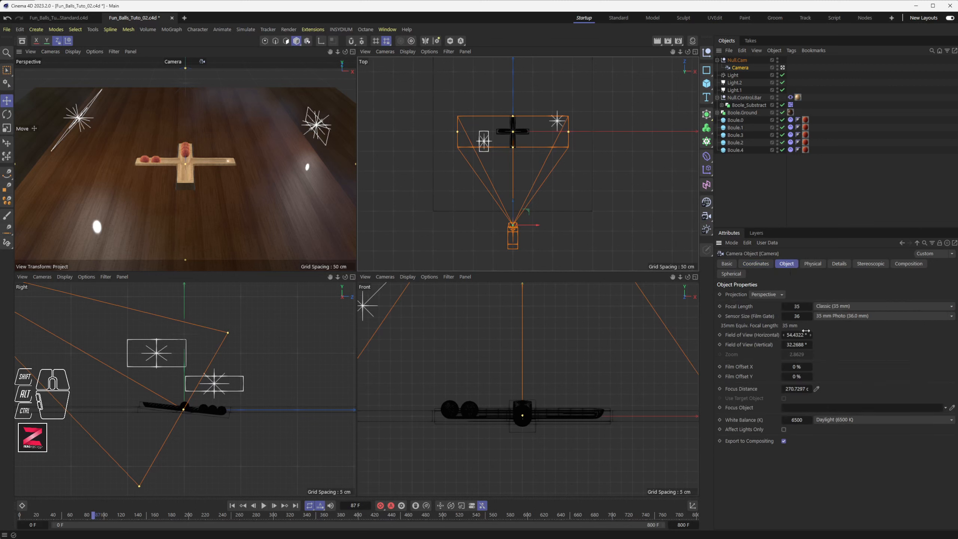
pyautogui.moveTo(807, 334)
pyautogui.mouseDown()
pyautogui.moveTo(758, 335)
pyautogui.moveTo(793, 335)
pyautogui.mouseUp()
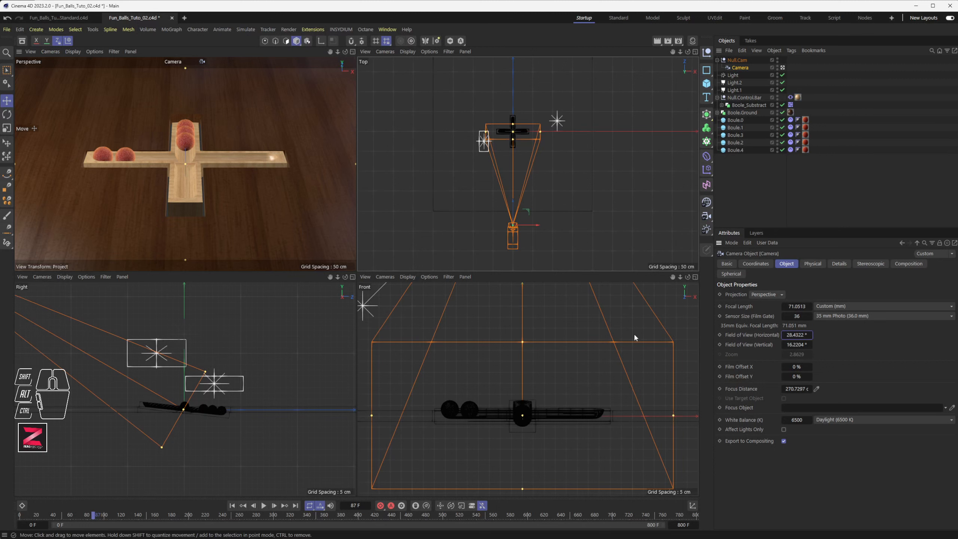
# Keyframe the heading rotation (R.H) of Null.Cam at 0° on frame 0
pyautogui.click(738, 63)
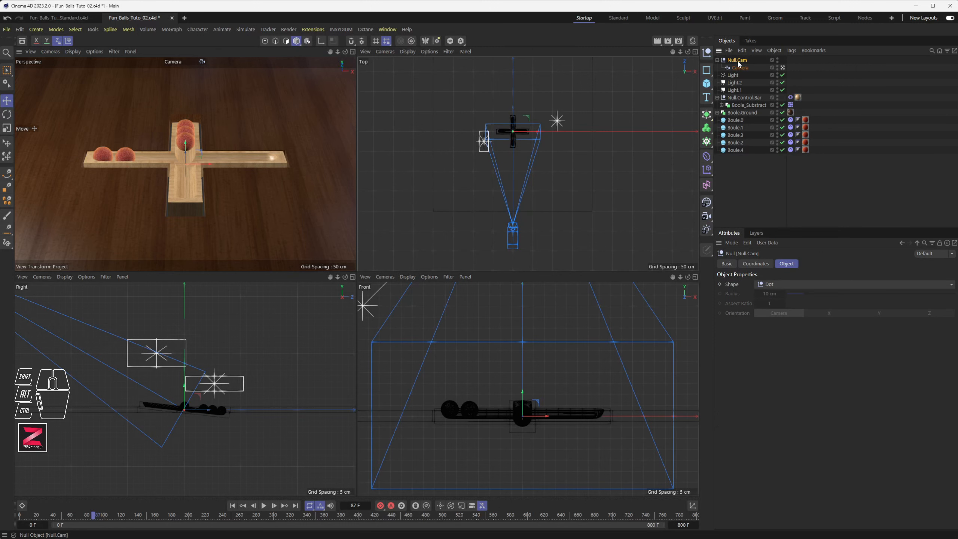
pyautogui.click(755, 264)
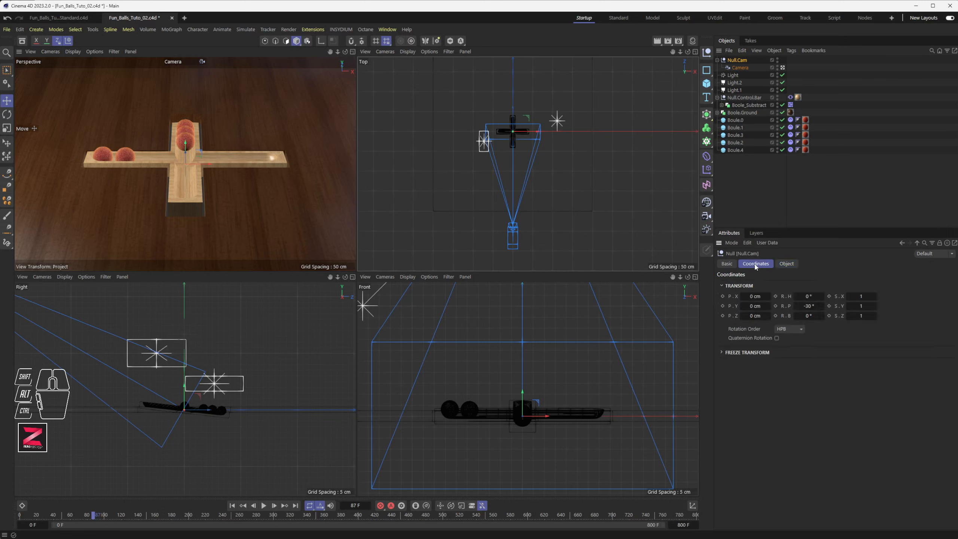
pyautogui.moveTo(808, 296)
pyautogui.mouseDown()
pyautogui.moveTo(913, 296)
pyautogui.moveTo(808, 296)
pyautogui.mouseUp()
pyautogui.click(20, 515)
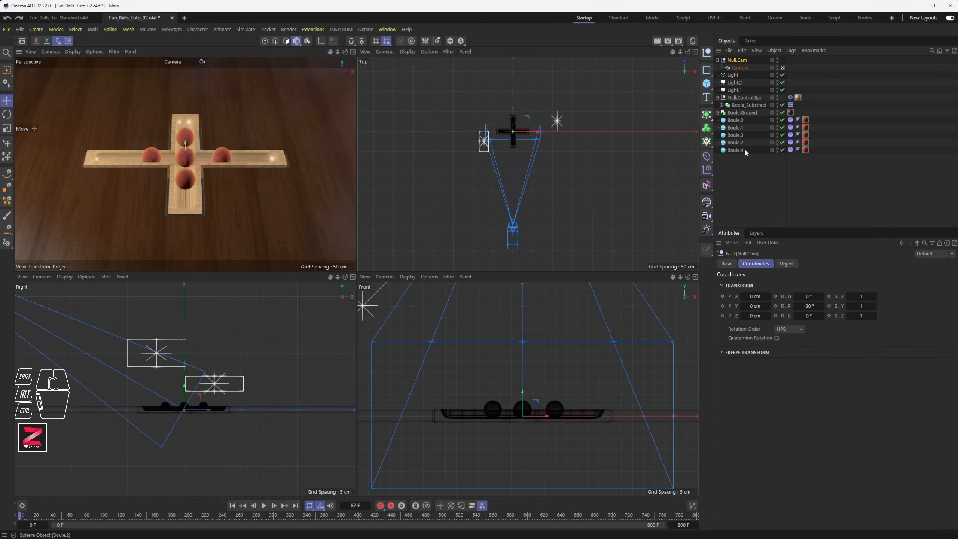
pyautogui.click(756, 266)
pyautogui.click(775, 296)
# Set the heading rotation (R.H) of Null.Cam to 720° at frame 500 and keyframe it
pyautogui.moveTo(440, 517); pyautogui.dragTo(444, 517)
pyautogui.click(809, 296)
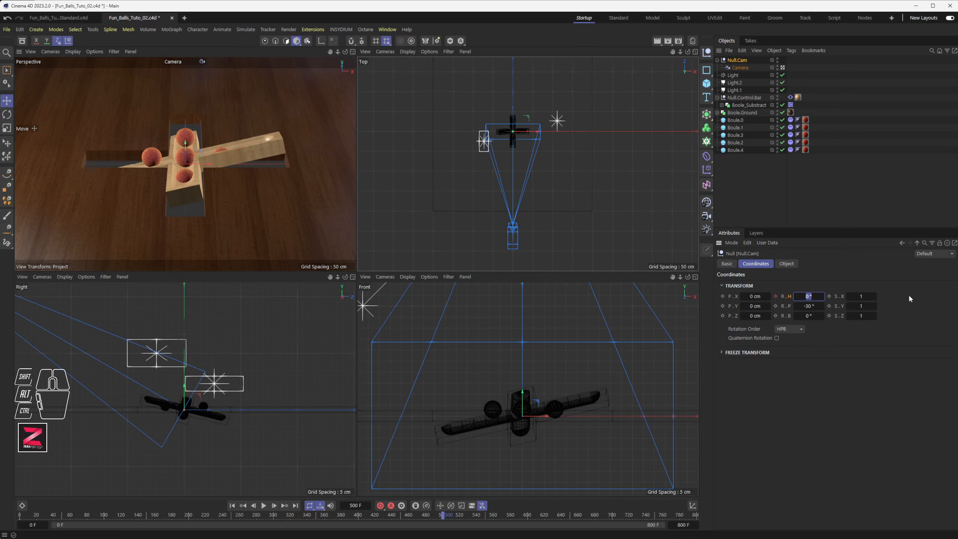
pyautogui.write('270')
pyautogui.press('Return')
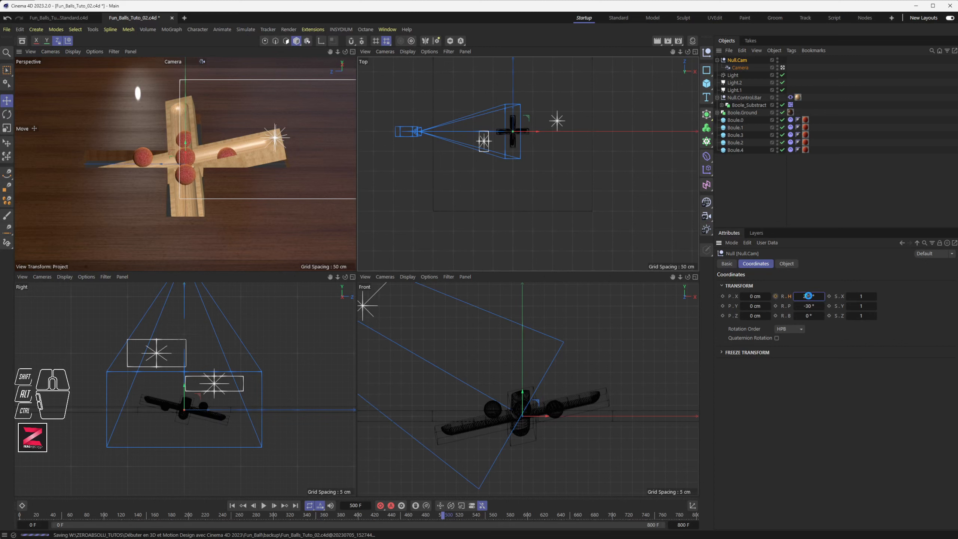
pyautogui.click(807, 296)
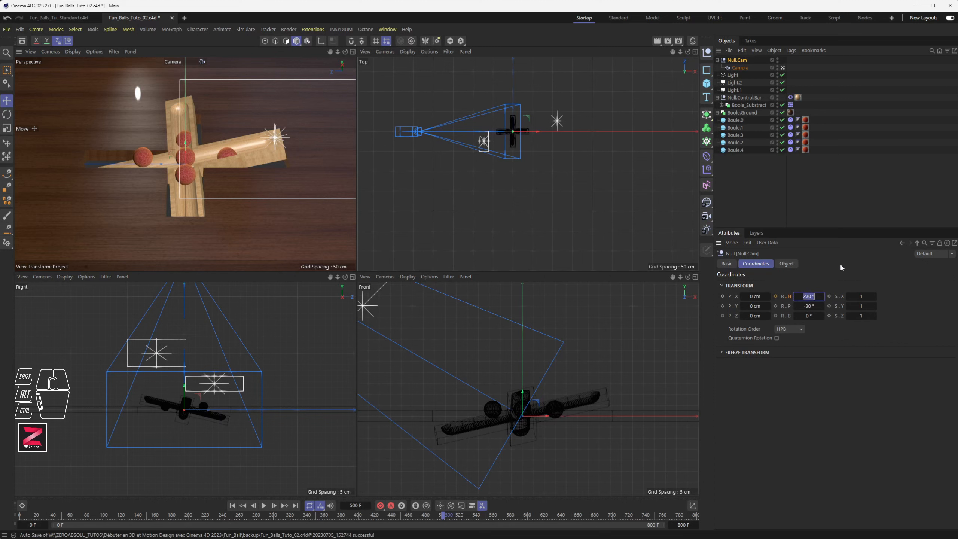
pyautogui.write('720')
pyautogui.press('Return')
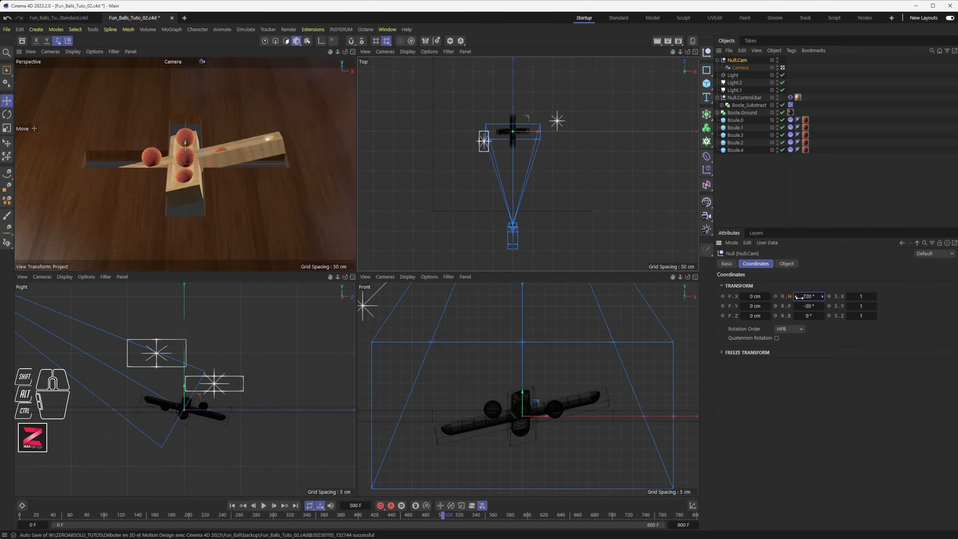
pyautogui.click(775, 297)
# Set the project's end frame to 500 and scrub from frame 0 to 130 to check the camera orbit
pyautogui.doubleClick(683, 525)
pyautogui.write('500')
pyautogui.press('Return')
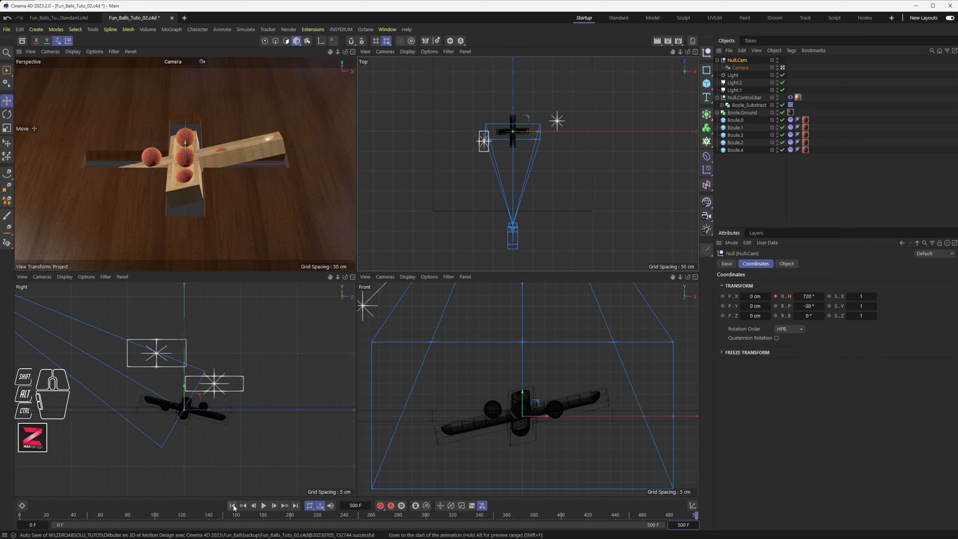
pyautogui.click(38, 515)
pyautogui.moveTo(38, 517); pyautogui.dragTo(7, 508)
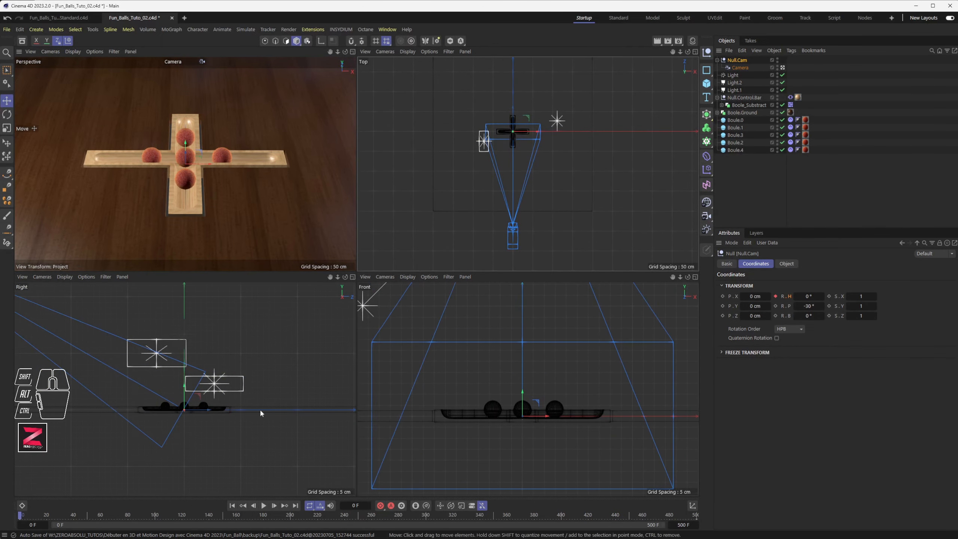
pyautogui.moveTo(21, 516); pyautogui.dragTo(195, 516)
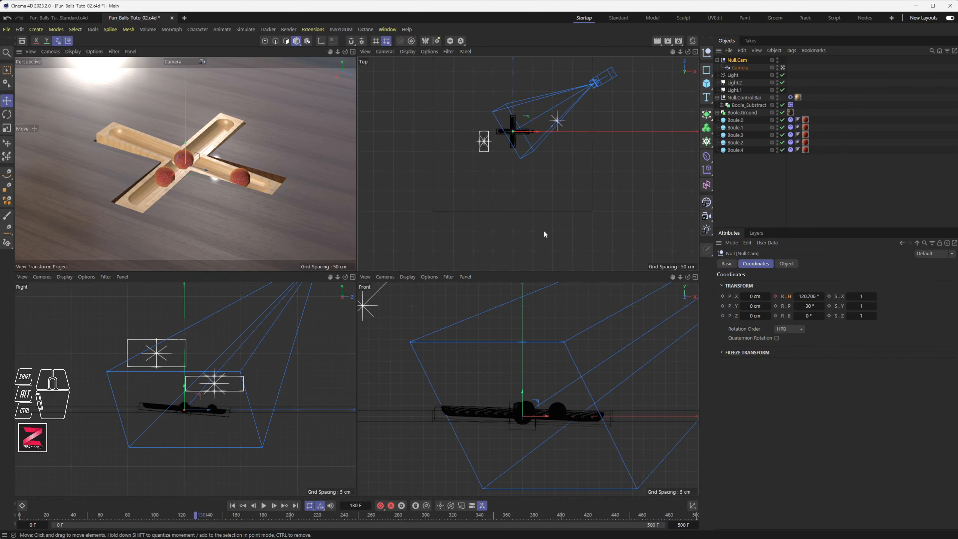
# Try moving Light.2 closer to the cross in the Top view, and undo the move
pyautogui.click(557, 122)
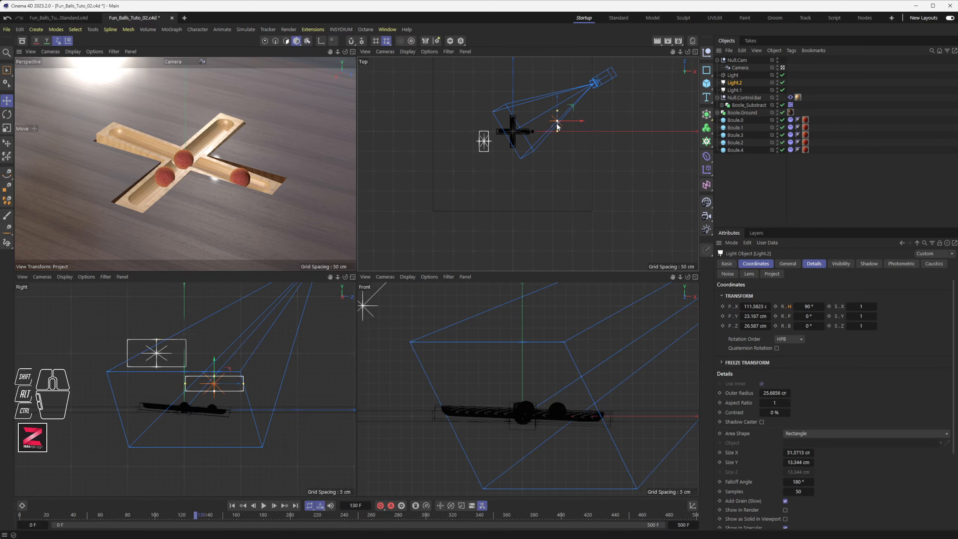
pyautogui.moveTo(563, 123); pyautogui.dragTo(539, 126)
pyautogui.hotkey('ctrl', 'z')
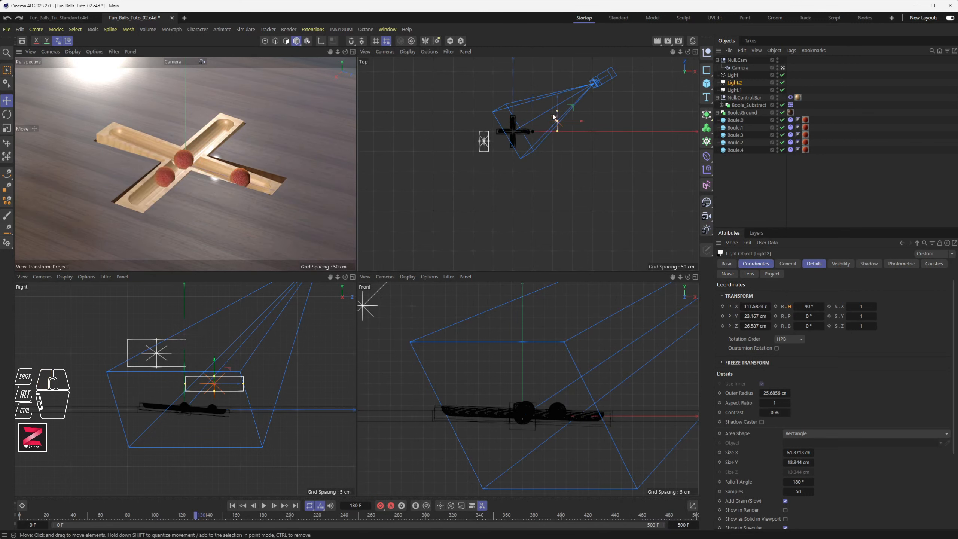
# Rename the object Light as Light.amb
pyautogui.click(732, 76)
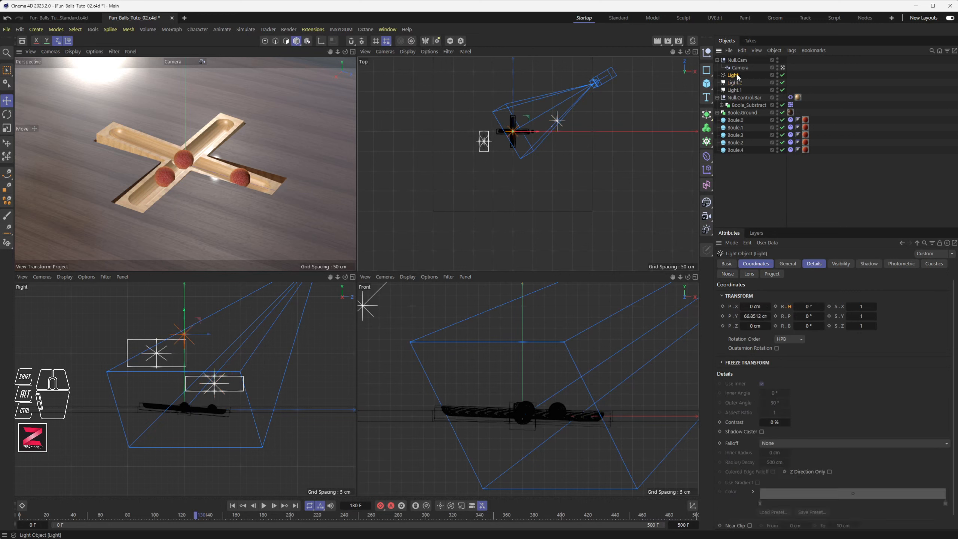
pyautogui.doubleClick(732, 76)
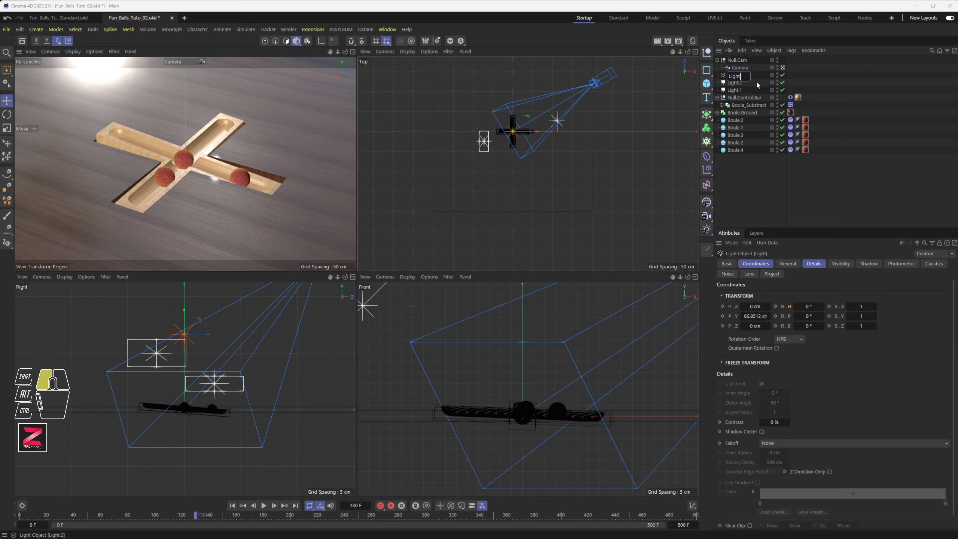
pyautogui.press('Return')
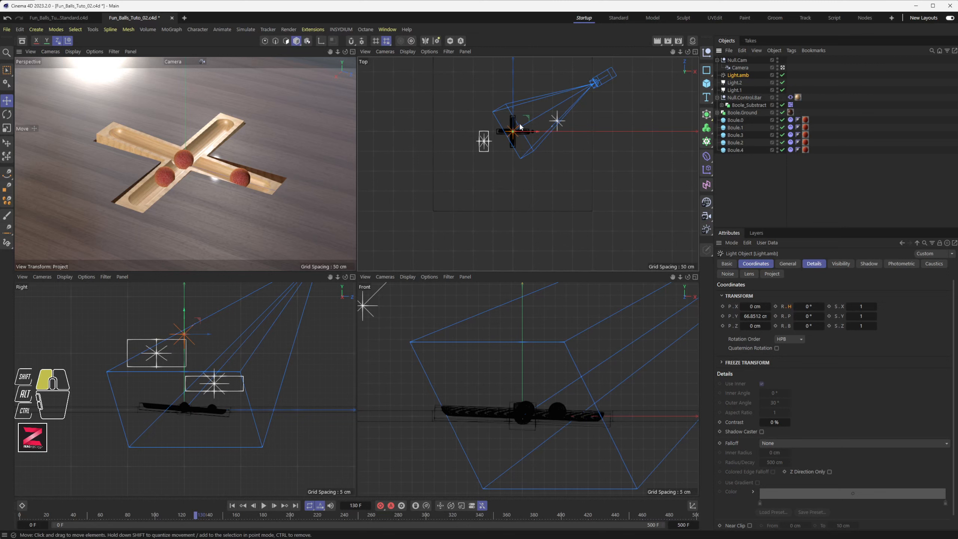
# Try moving Light.amb and Light.1 in the Top view, undoing each move, and select Light.2
pyautogui.moveTo(513, 129)
pyautogui.mouseDown()
pyautogui.moveTo(511, 113)
pyautogui.moveTo(513, 125)
pyautogui.mouseUp()
pyautogui.hotkey('ctrl', 'z')
pyautogui.click(487, 142)
pyautogui.moveTo(484, 127); pyautogui.dragTo(485, 121)
pyautogui.hotkey('ctrl', 'z')
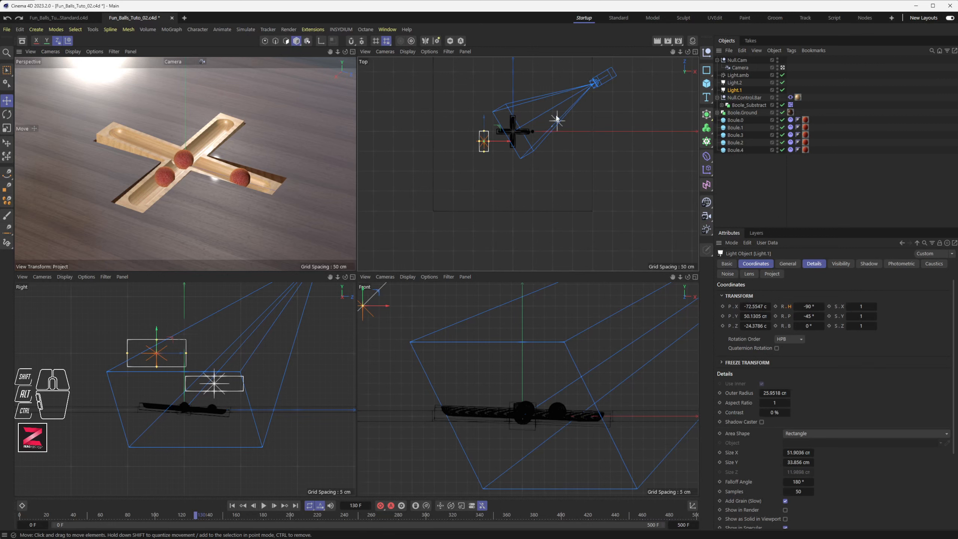
pyautogui.click(558, 123)
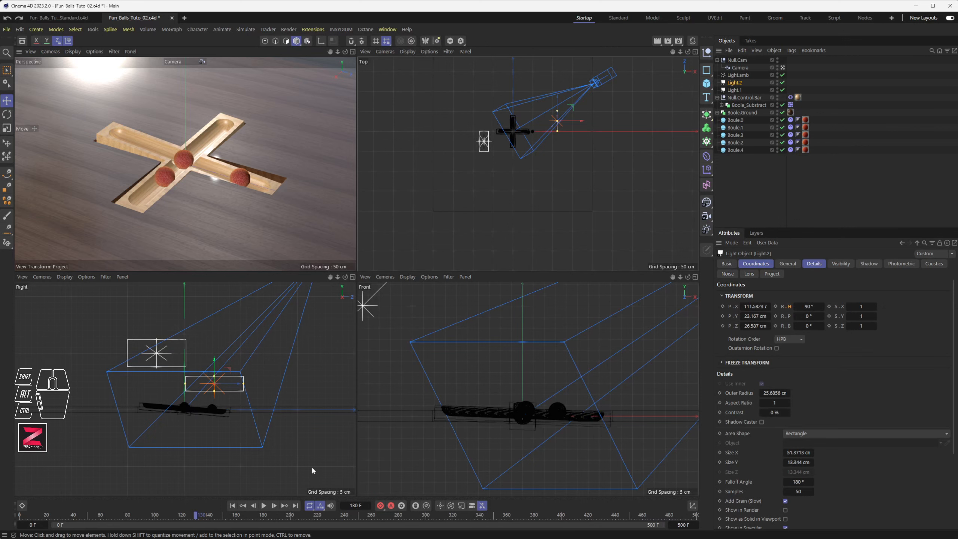
# Go to frame 139 and review the Default Light option in the render settings
pyautogui.moveTo(195, 514)
pyautogui.mouseDown()
pyautogui.moveTo(64, 515)
pyautogui.moveTo(208, 525)
pyautogui.mouseUp()
pyautogui.click(682, 40)
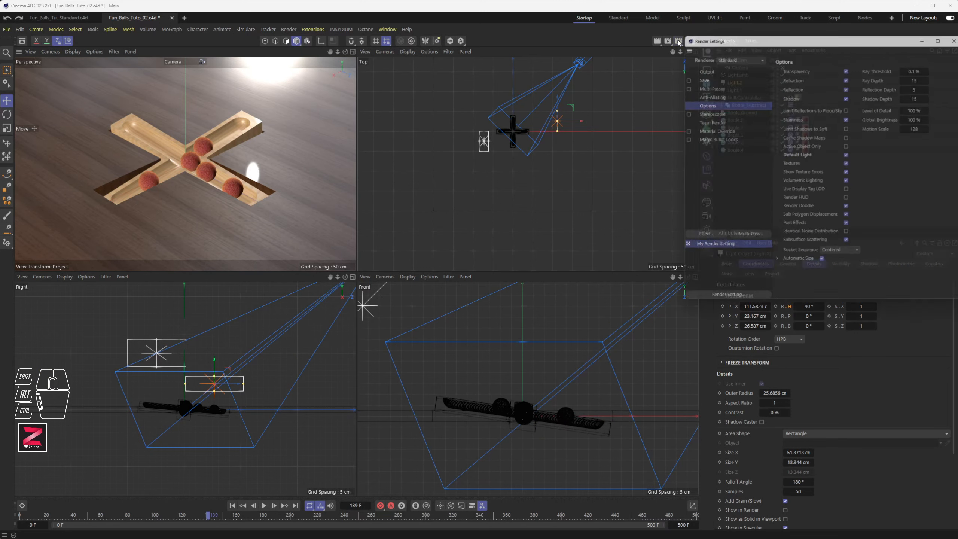
pyautogui.moveTo(719, 37); pyautogui.dragTo(309, 101)
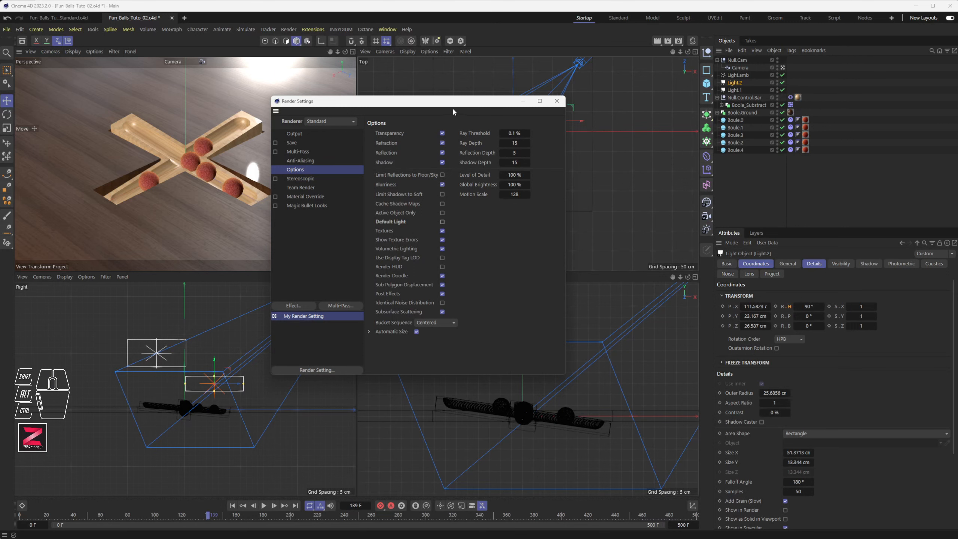
pyautogui.moveTo(456, 104)
pyautogui.mouseDown()
pyautogui.moveTo(548, 109)
pyautogui.moveTo(471, 102)
pyautogui.mouseUp()
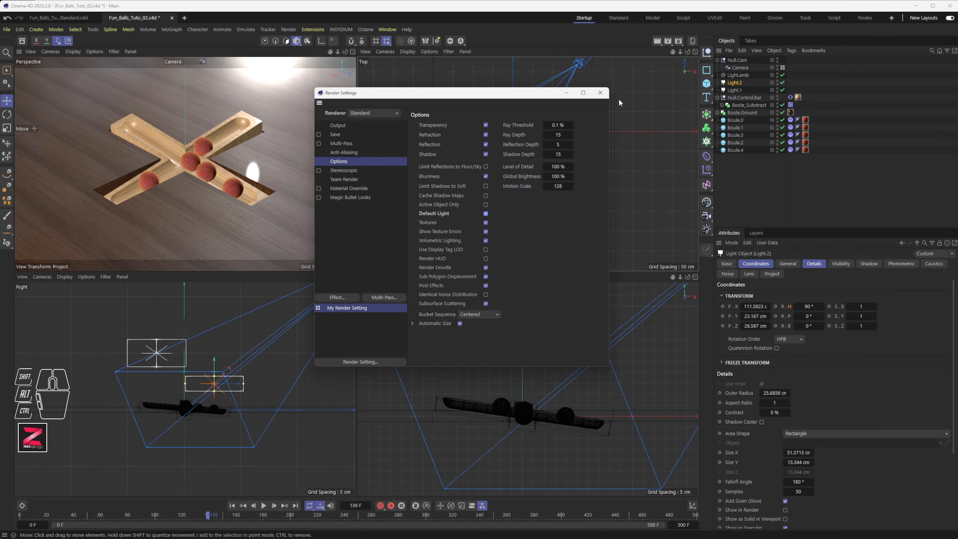
pyautogui.click(600, 93)
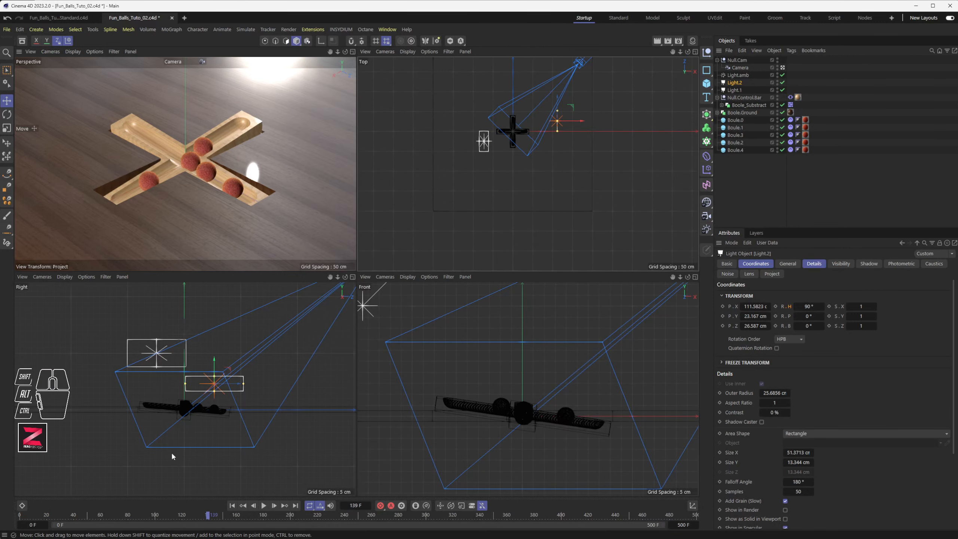
# Disable Light.amb, Light.2 and Light.1 and re-enable them to compare their effect on the scene
pyautogui.click(782, 83)
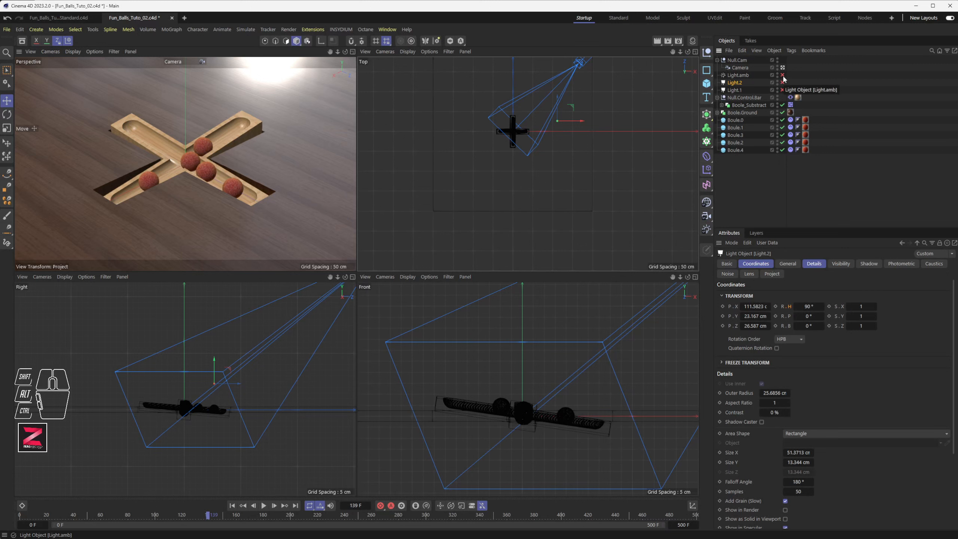
pyautogui.click(783, 75)
pyautogui.click(782, 83)
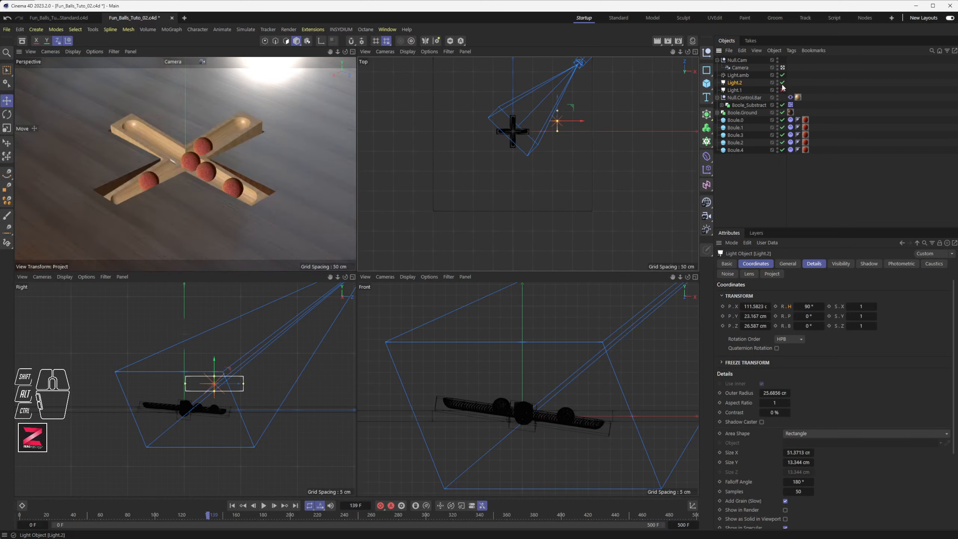
pyautogui.click(782, 90)
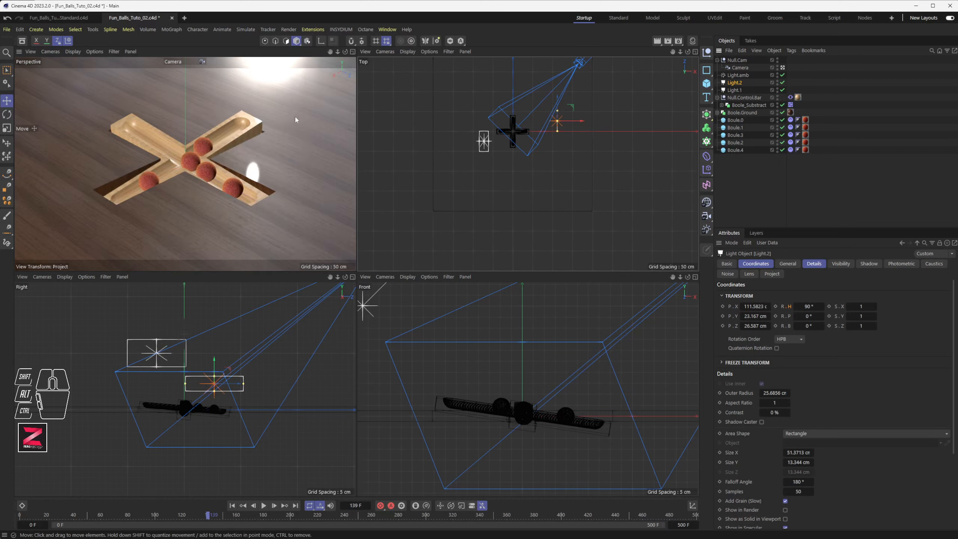
# Inspect the Reflectance and Viewport settings of the Oak Polished - Red material on Boole.Ground
pyautogui.click(294, 129)
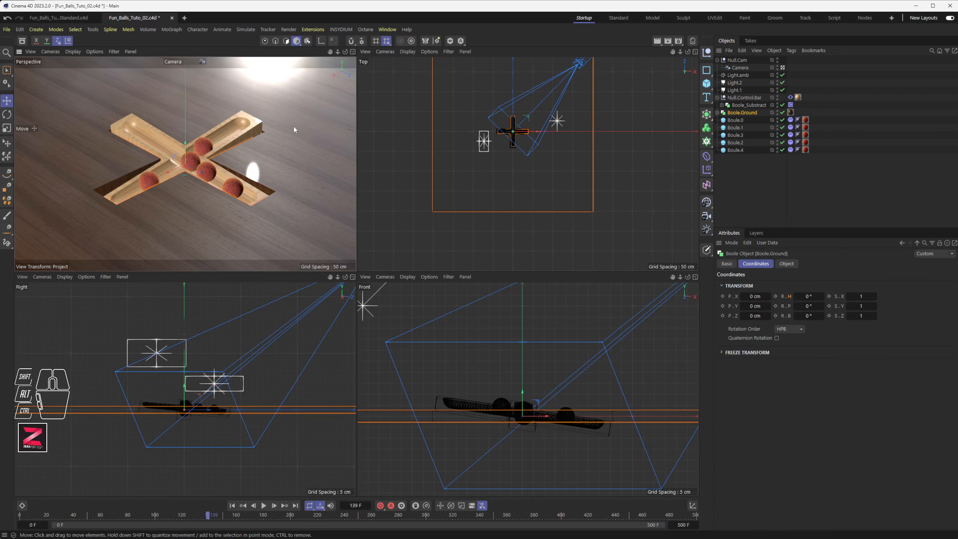
pyautogui.click(790, 112)
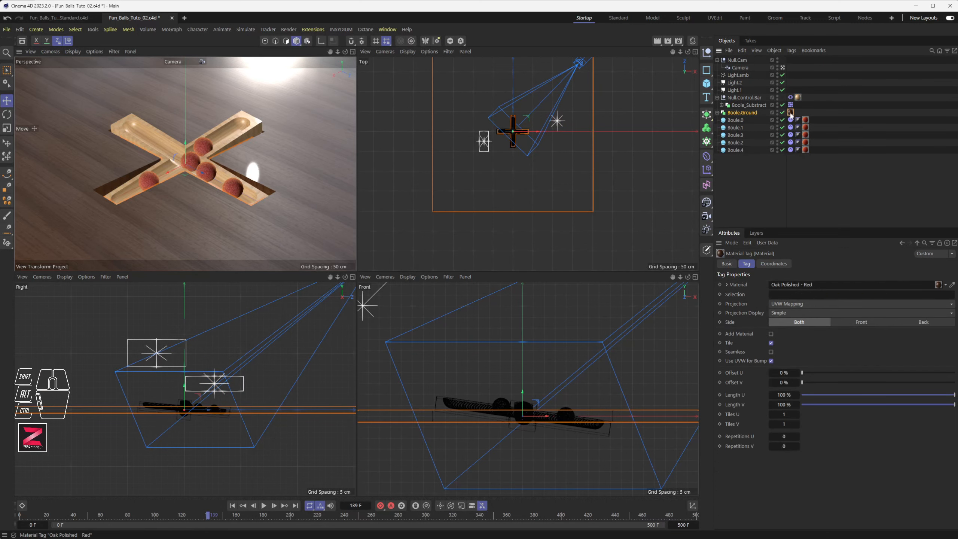
pyautogui.doubleClick(790, 114)
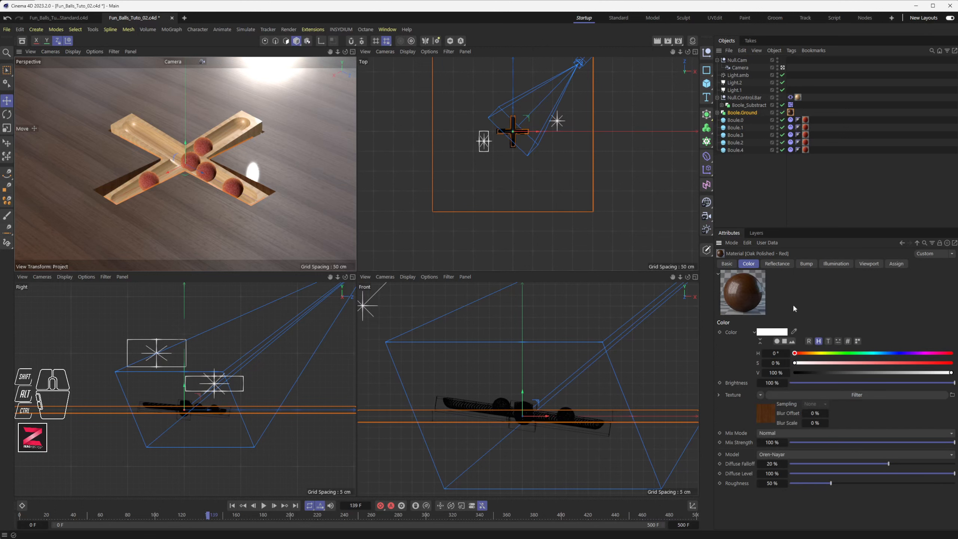
pyautogui.click(777, 264)
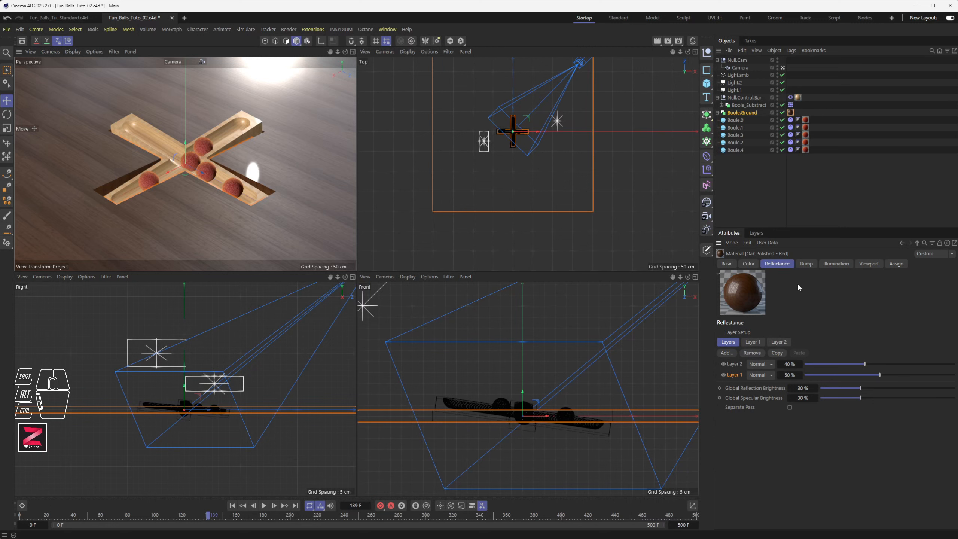
pyautogui.click(869, 264)
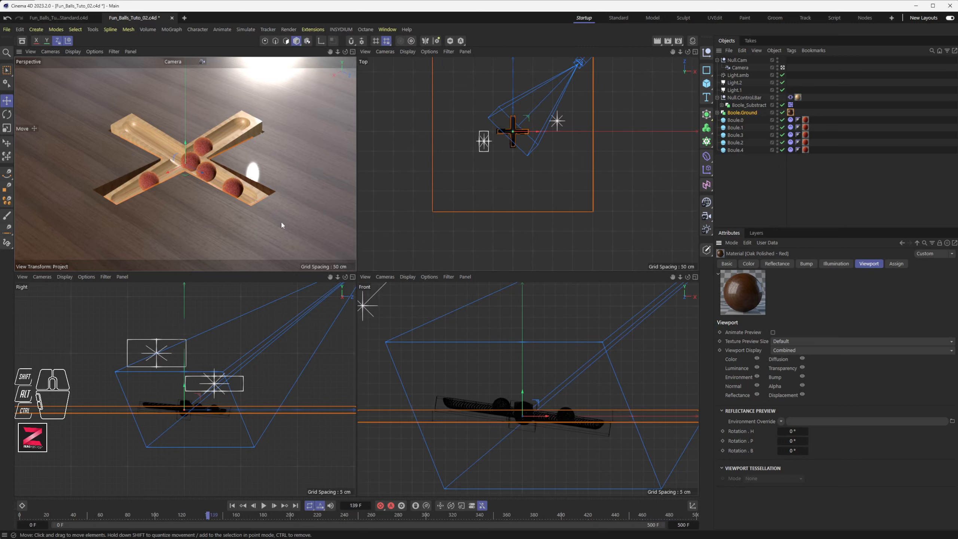
# Examine the ground's light reflections through the default camera in an enlarged Perspective view, and return to the scene camera and four views
pyautogui.click(73, 52)
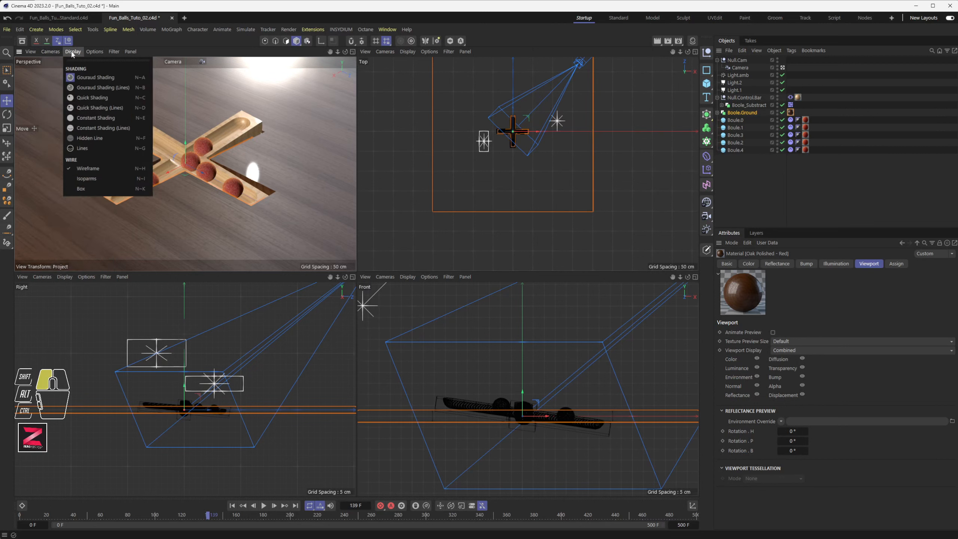
pyautogui.click(54, 55)
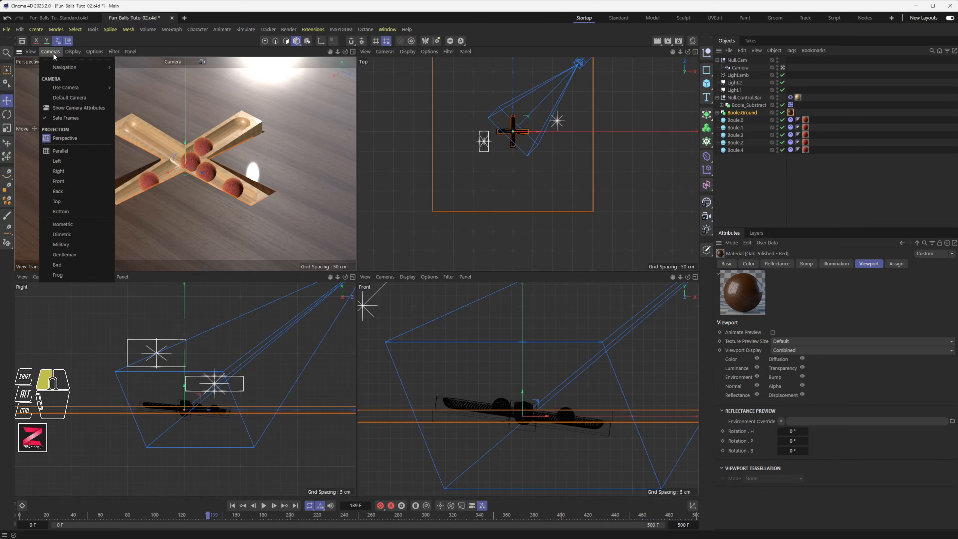
pyautogui.click(56, 100)
pyautogui.middleClick(213, 155)
pyautogui.keyDown('alt'); pyautogui.moveTo(213, 155); pyautogui.dragTo(127, 186); pyautogui.keyUp('alt')
pyautogui.keyDown('alt'); pyautogui.moveTo(394, 317); pyautogui.dragTo(380, 334); pyautogui.keyUp('alt')
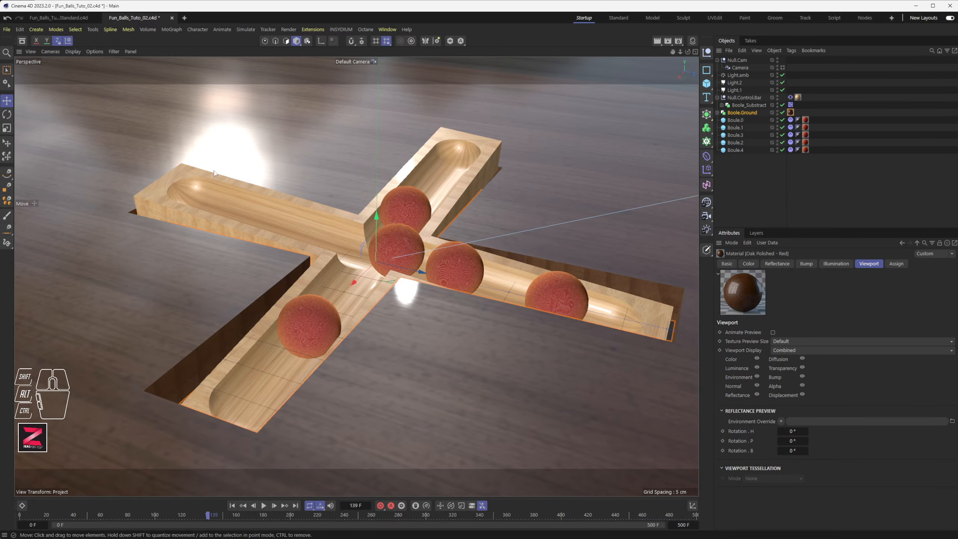
pyautogui.keyDown('alt'); pyautogui.moveTo(291, 187); pyautogui.dragTo(364, 225); pyautogui.keyUp('alt')
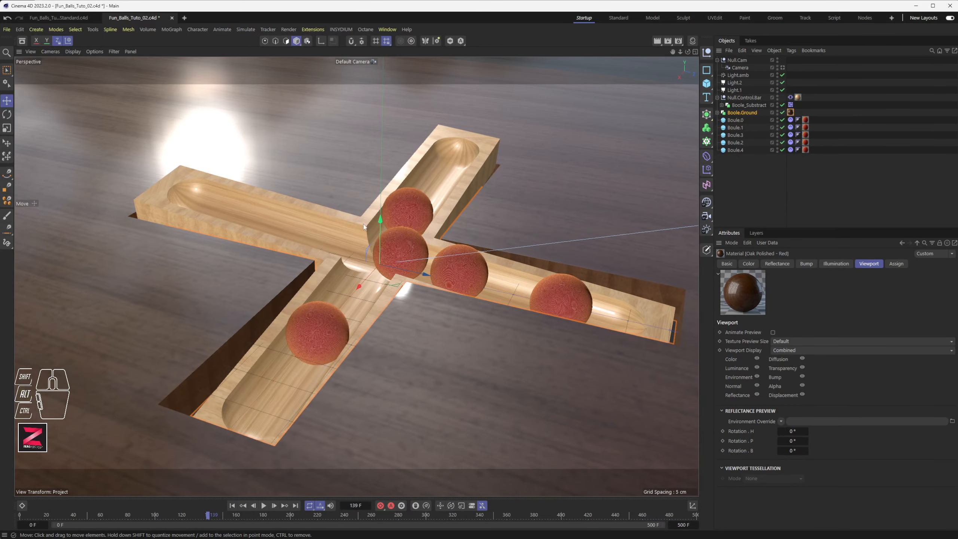
pyautogui.click(782, 68)
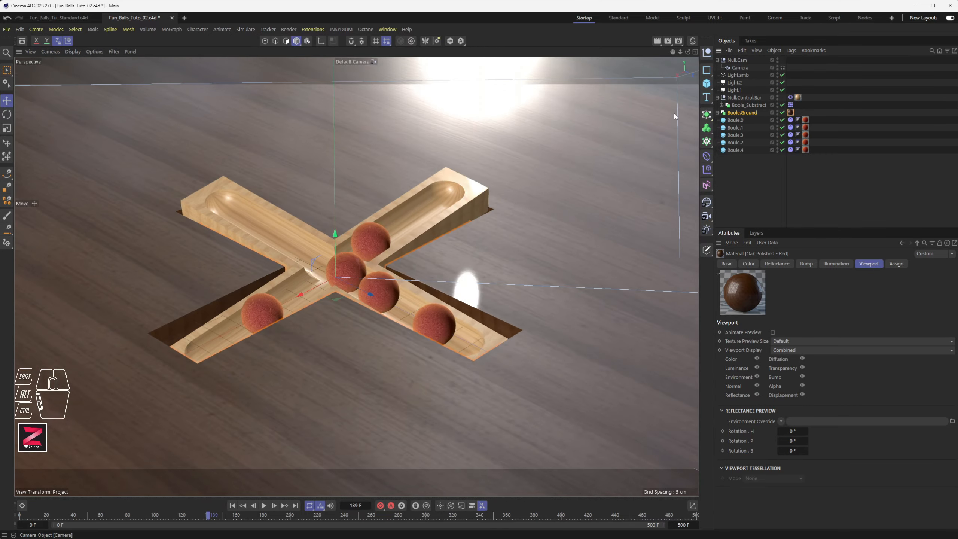
pyautogui.middleClick(481, 155)
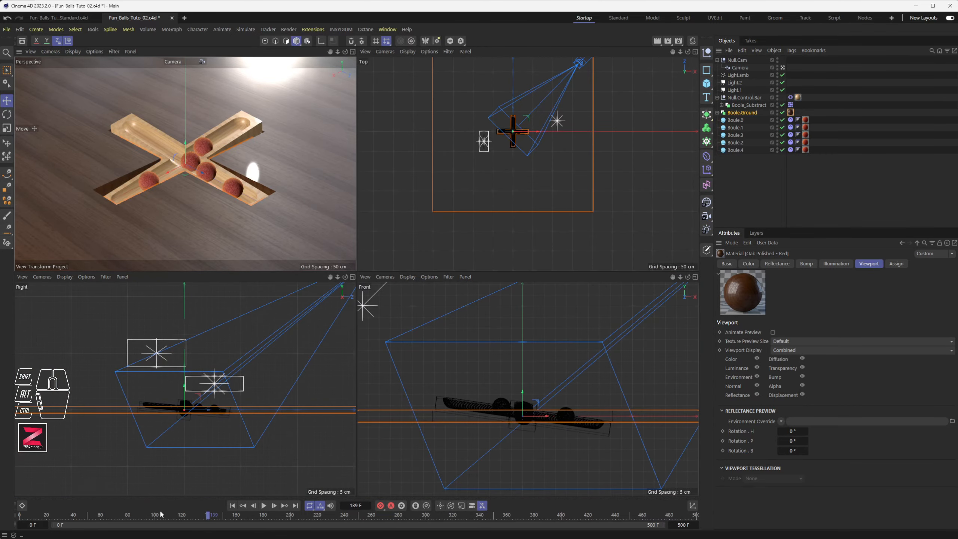
# Play the camera animation from frame 0, stop it, and return to frame 0
pyautogui.moveTo(159, 512); pyautogui.dragTo(15, 513)
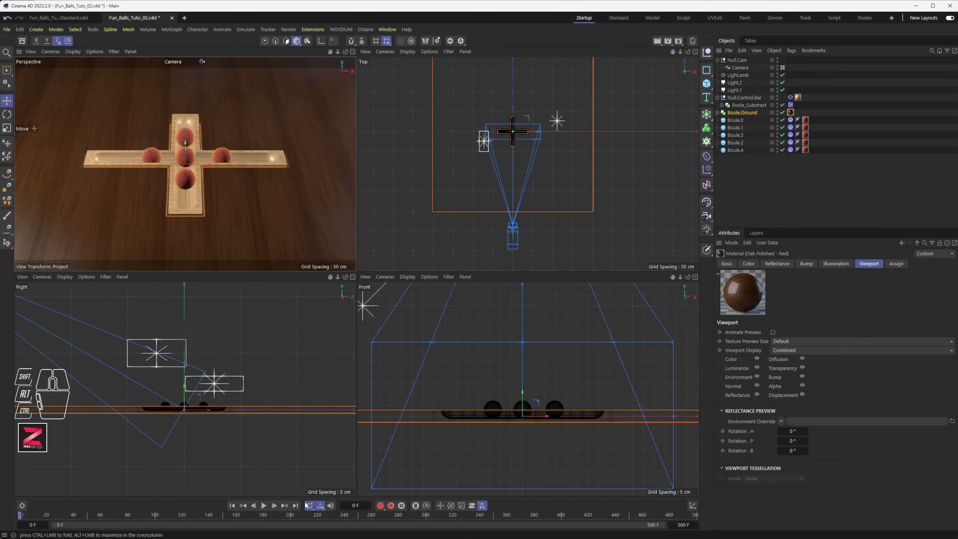
pyautogui.click(263, 506)
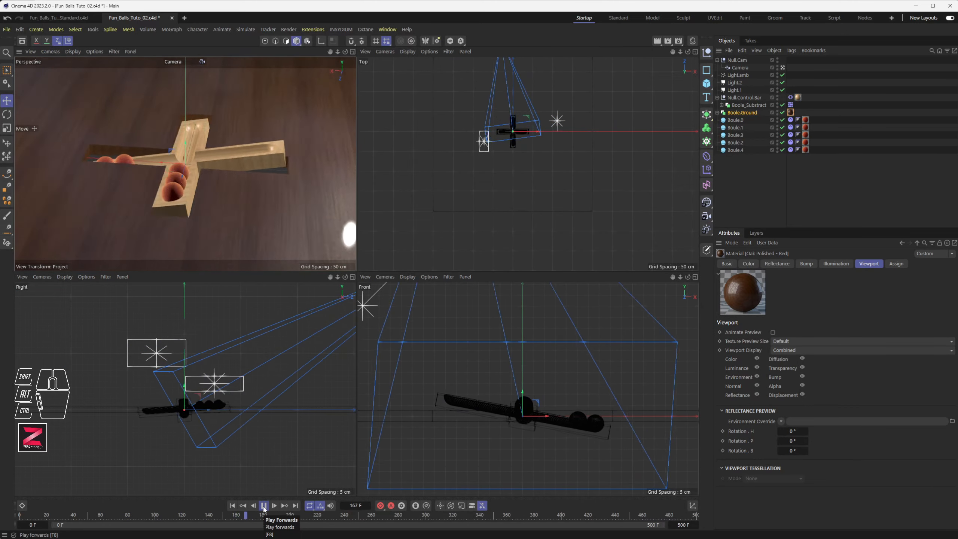
pyautogui.click(264, 505)
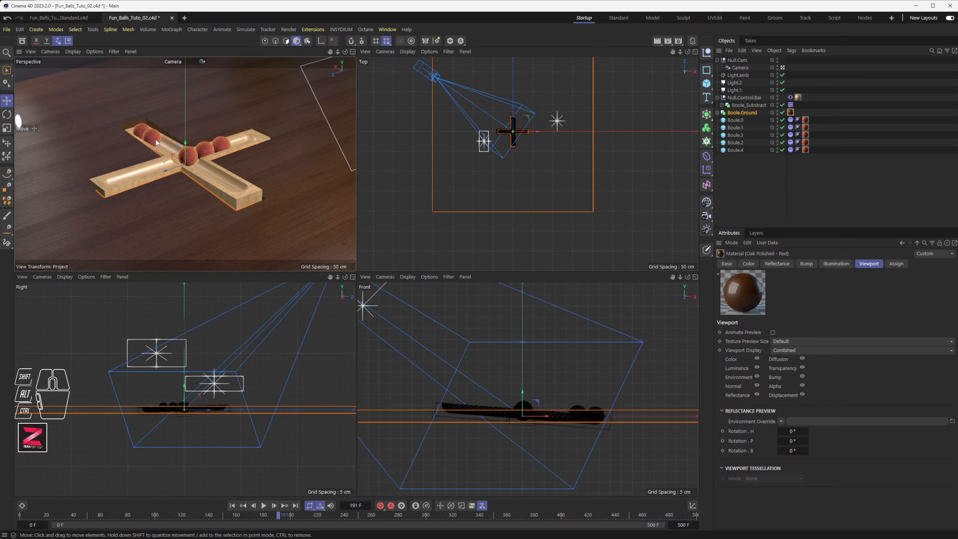
pyautogui.moveTo(656, 515); pyautogui.dragTo(16, 500)
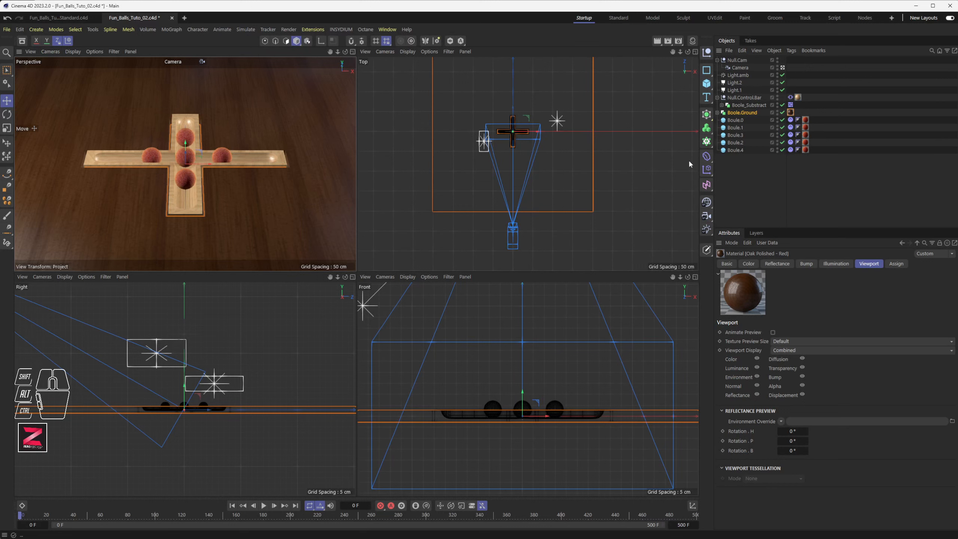
# Open the F-Curve timeline for Null.Cam and enlarge its window
pyautogui.click(736, 60)
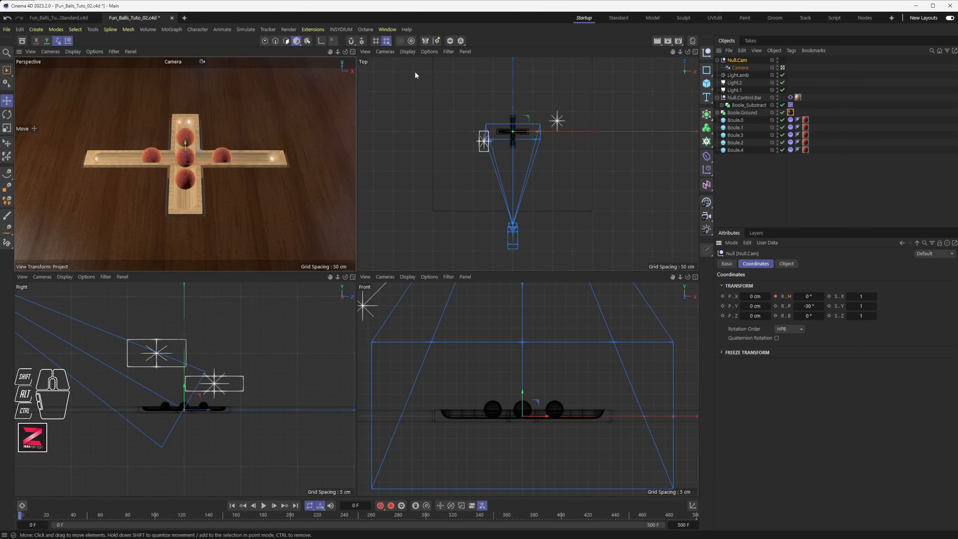
pyautogui.click(388, 30)
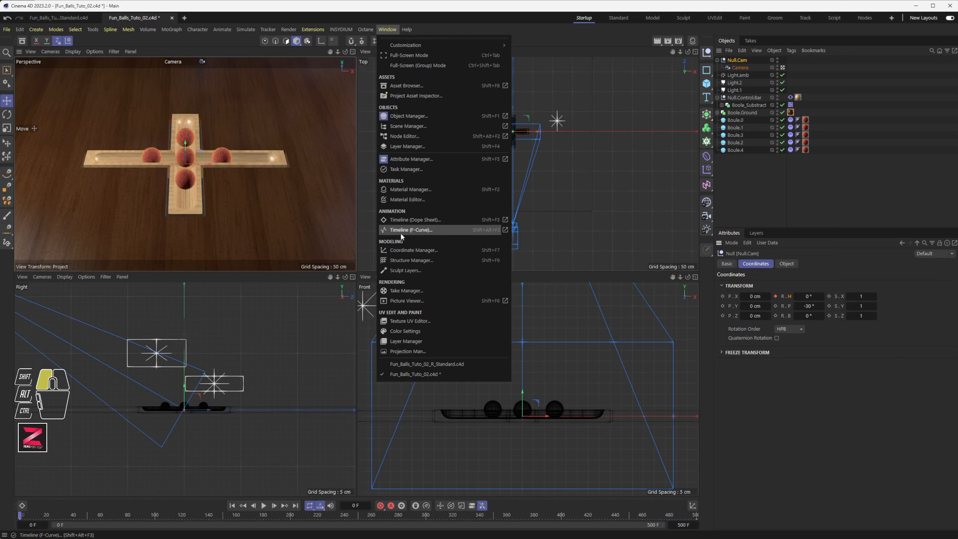
pyautogui.click(506, 230)
pyautogui.moveTo(542, 219); pyautogui.dragTo(189, 116)
pyautogui.moveTo(479, 226); pyautogui.dragTo(533, 411)
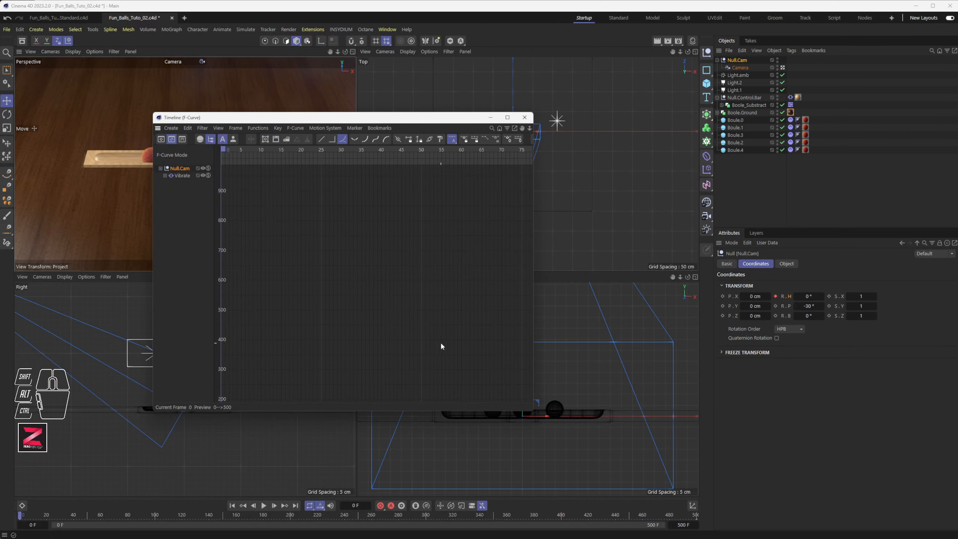
# Expand Null.Cam in the F-Curve timeline and select its Rotation.H track
pyautogui.keyDown('alt'); pyautogui.moveTo(483, 332); pyautogui.dragTo(324, 184, button='middle'); pyautogui.keyUp('alt')
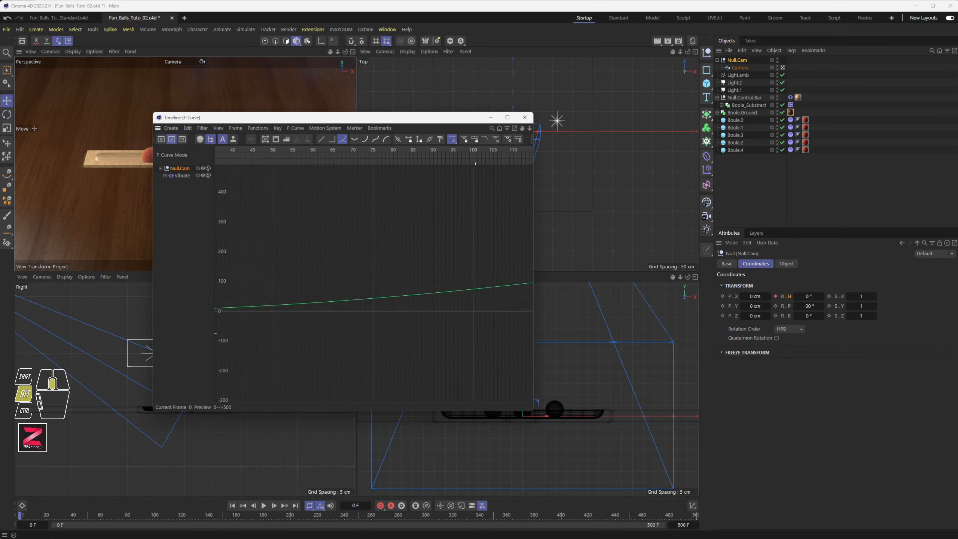
pyautogui.keyDown('alt'); pyautogui.moveTo(456, 257); pyautogui.dragTo(399, 254, button='middle'); pyautogui.keyUp('alt')
pyautogui.keyDown('alt'); pyautogui.moveTo(385, 255); pyautogui.dragTo(454, 260, button='right'); pyautogui.keyUp('alt')
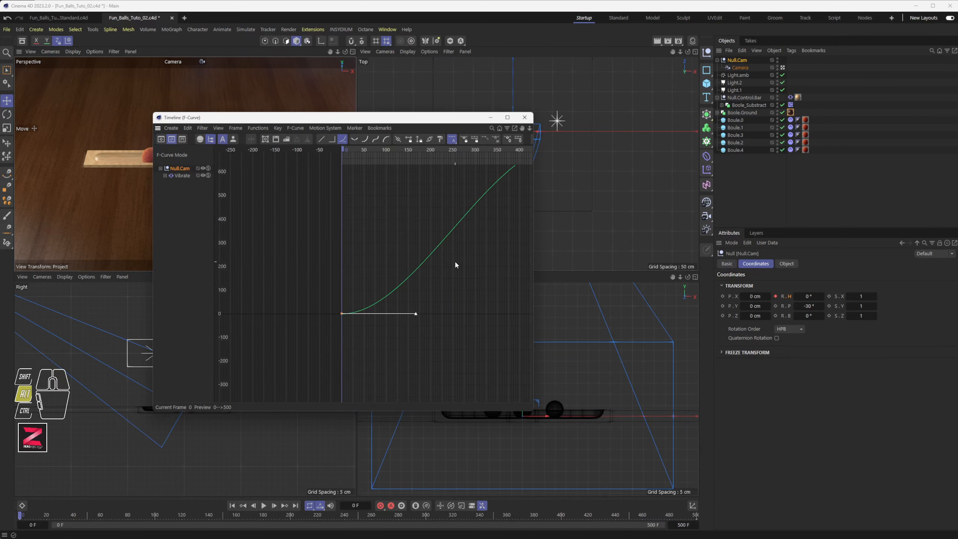
pyautogui.keyDown('alt'); pyautogui.moveTo(454, 260); pyautogui.dragTo(381, 314, button='middle'); pyautogui.keyUp('alt')
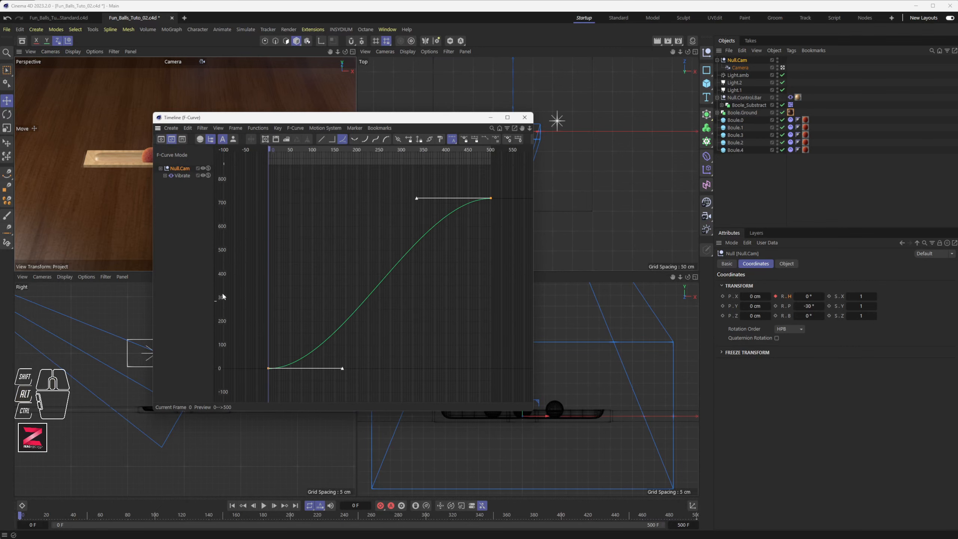
pyautogui.click(160, 168)
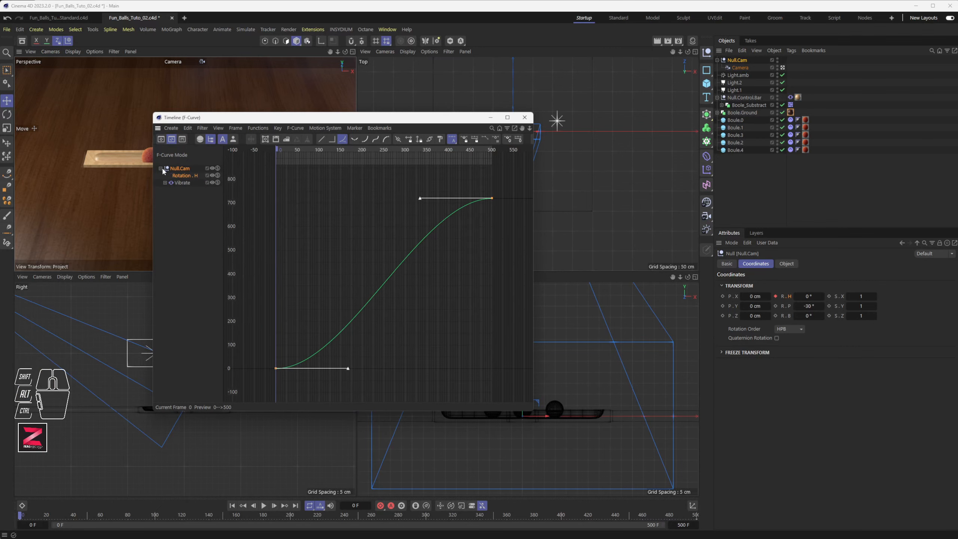
pyautogui.click(186, 176)
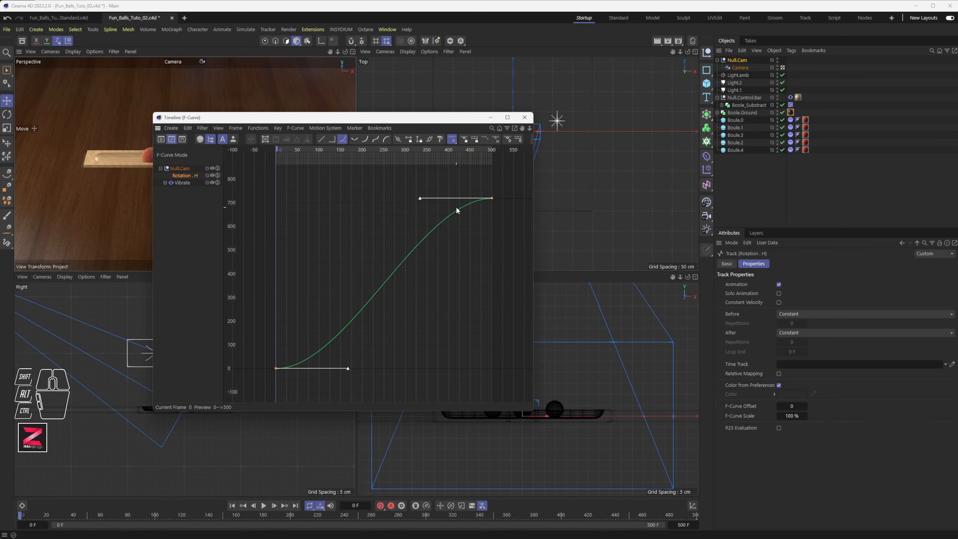
# Set both keys of the Rotation.H curve to Linear interpolation and close the F-Curve timeline
pyautogui.moveTo(515, 180); pyautogui.dragTo(256, 378)
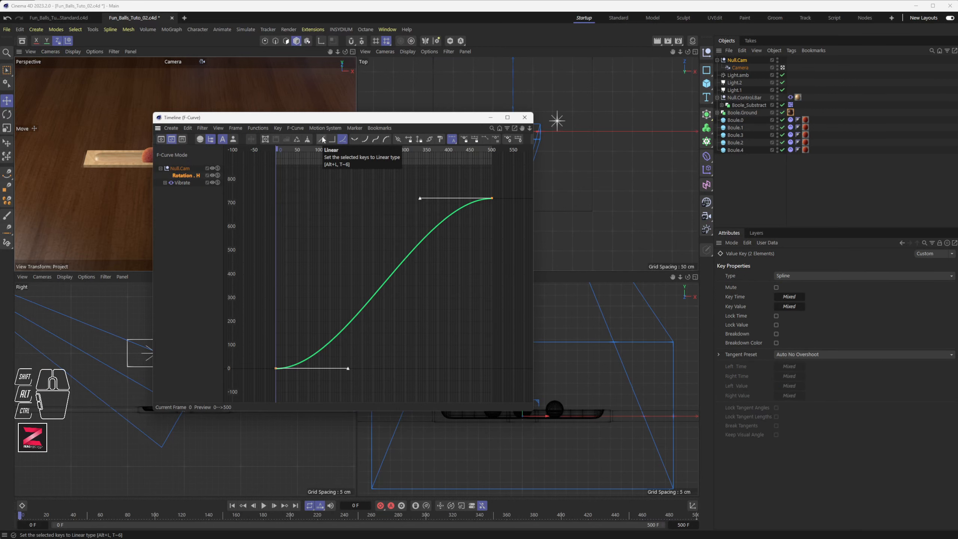
pyautogui.click(322, 139)
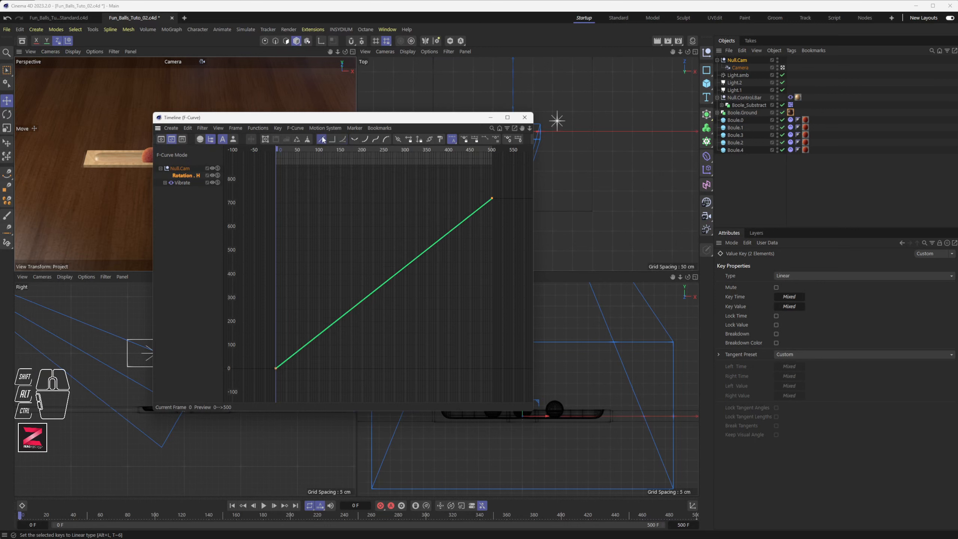
pyautogui.click(524, 117)
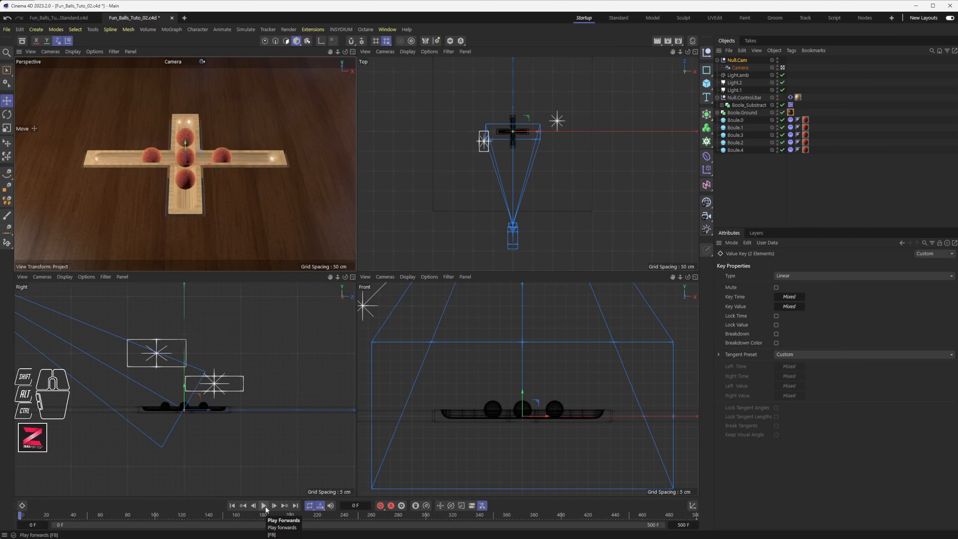
# Play the camera animation in two passes to check the orbit's speed, and stop it
pyautogui.click(265, 508)
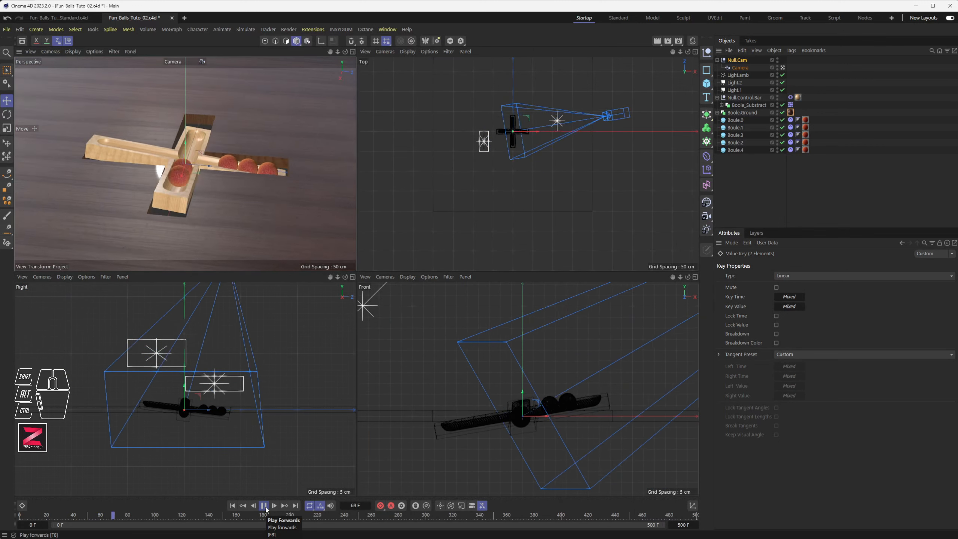
pyautogui.click(266, 508)
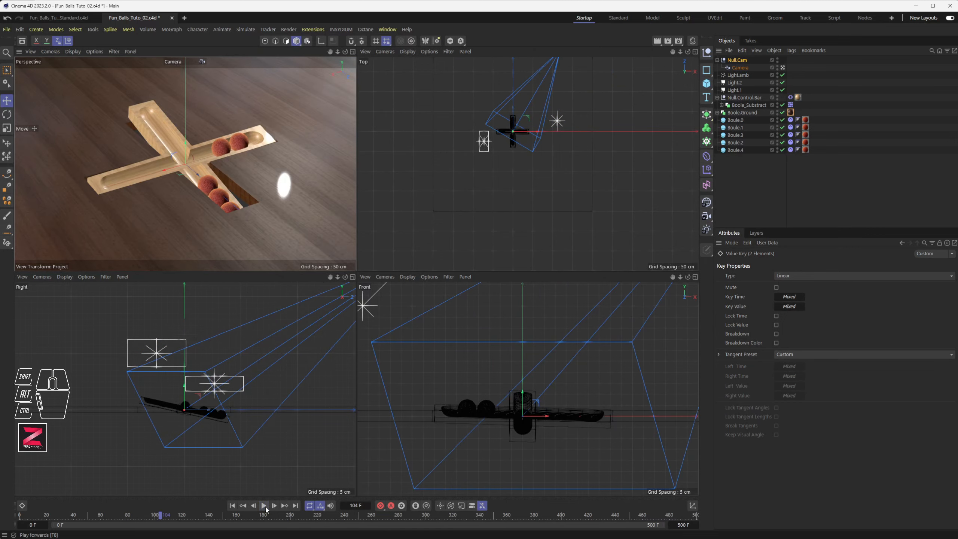
pyautogui.click(266, 508)
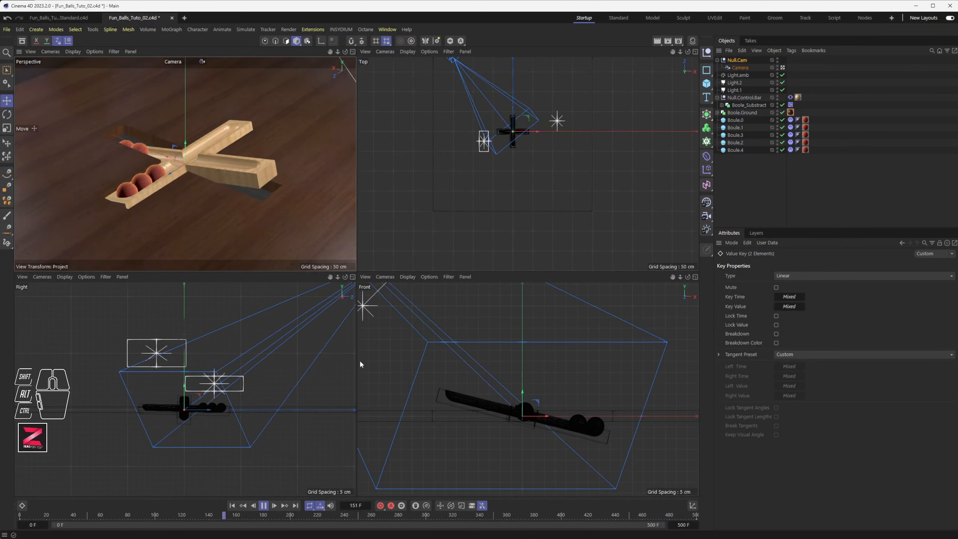
pyautogui.click(263, 505)
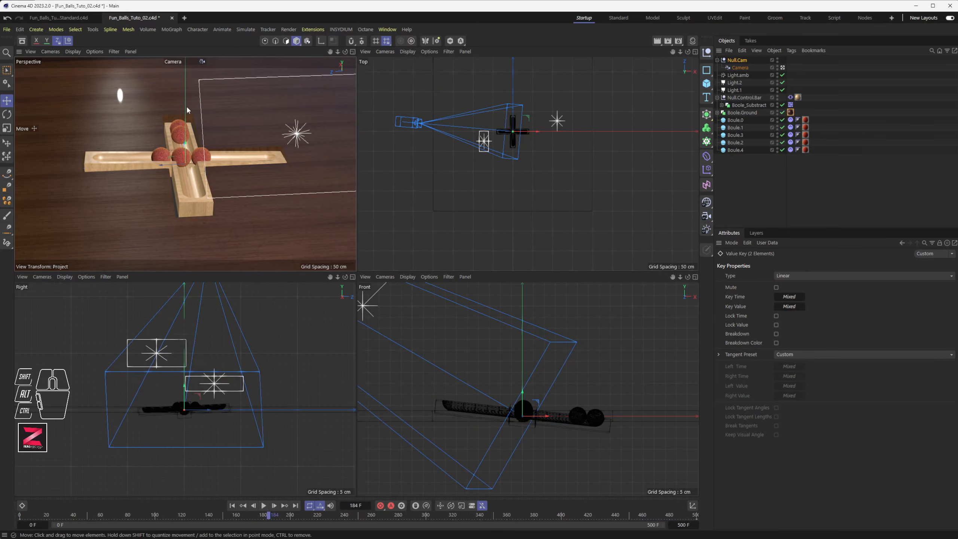
# Disable Playback in All Views in the Viewport Display preferences and make the Perspective view active
pyautogui.click(20, 30)
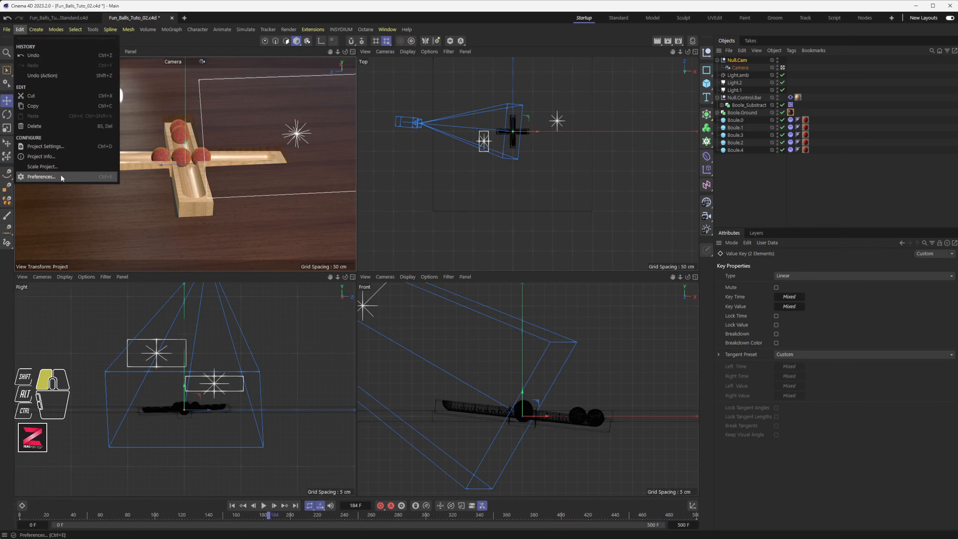
pyautogui.click(41, 177)
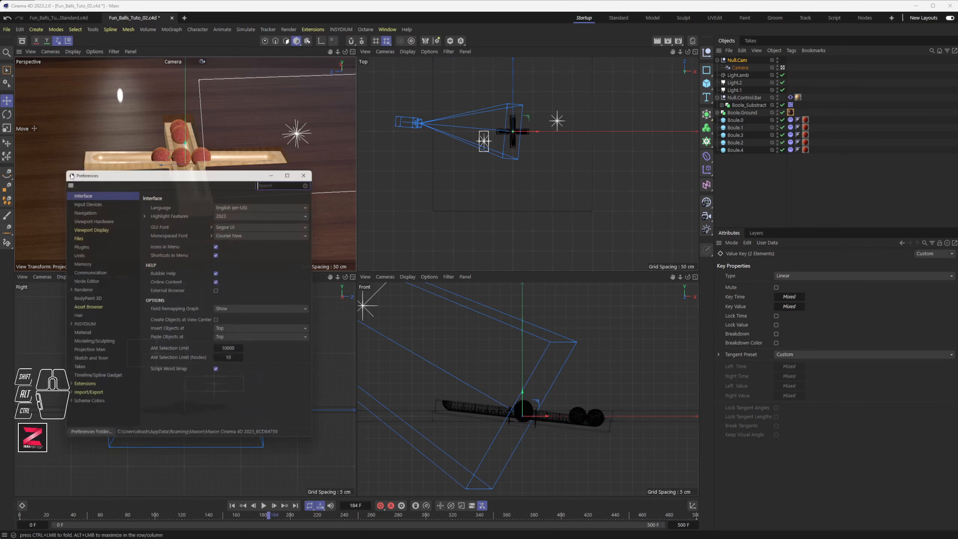
pyautogui.click(86, 193)
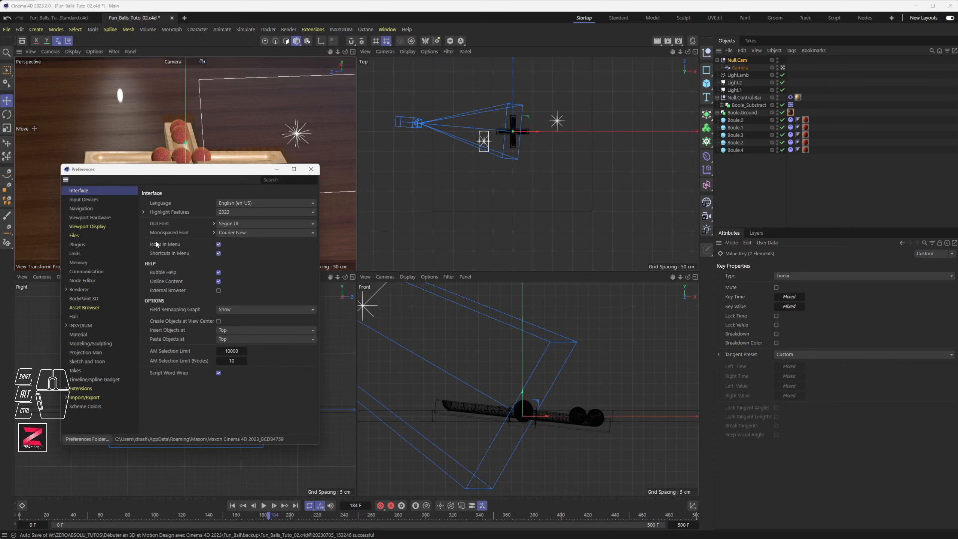
pyautogui.click(90, 226)
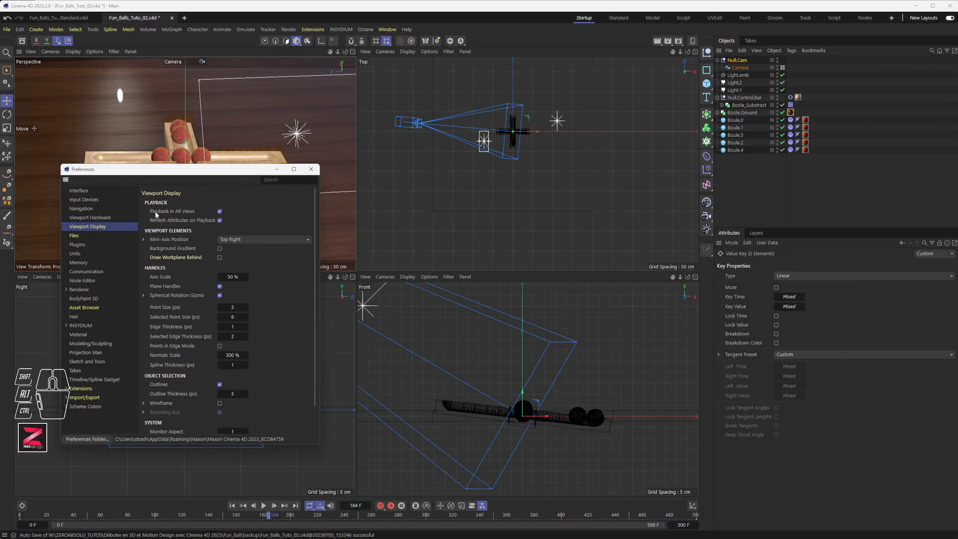
pyautogui.click(220, 211)
pyautogui.moveTo(250, 170); pyautogui.dragTo(518, 159)
pyautogui.click(127, 196)
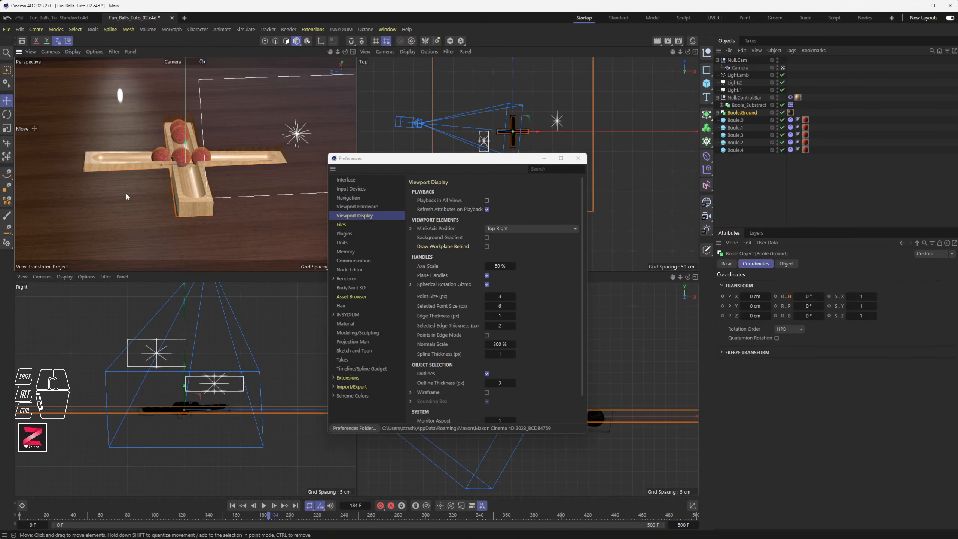
# Play the animation, making the Right and Perspective views active in turn to compare single-view playback, and stop it
pyautogui.click(263, 505)
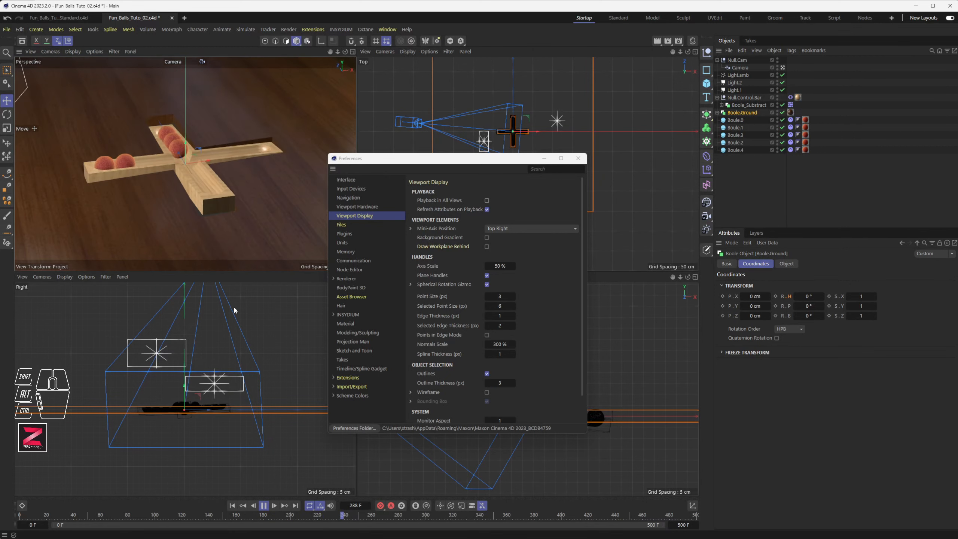
pyautogui.click(256, 324)
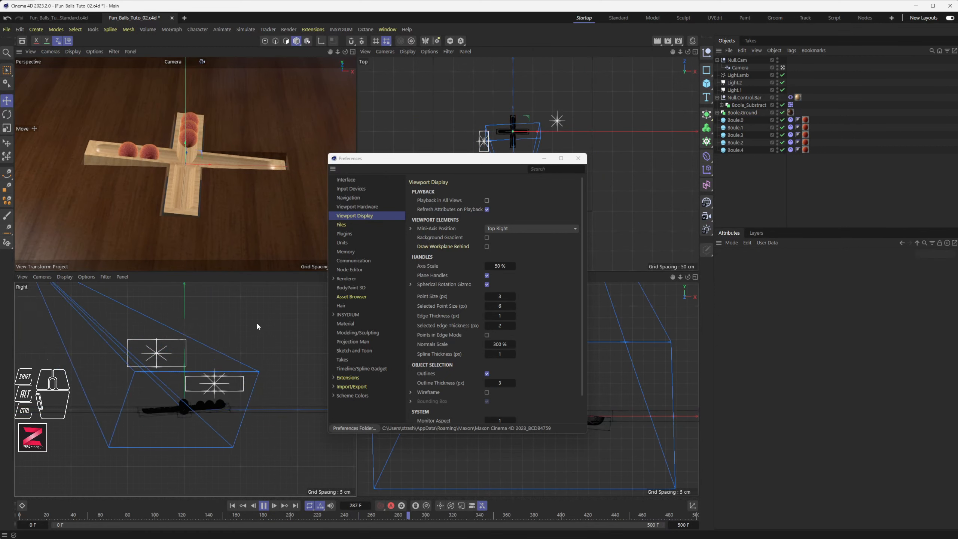
pyautogui.click(259, 211)
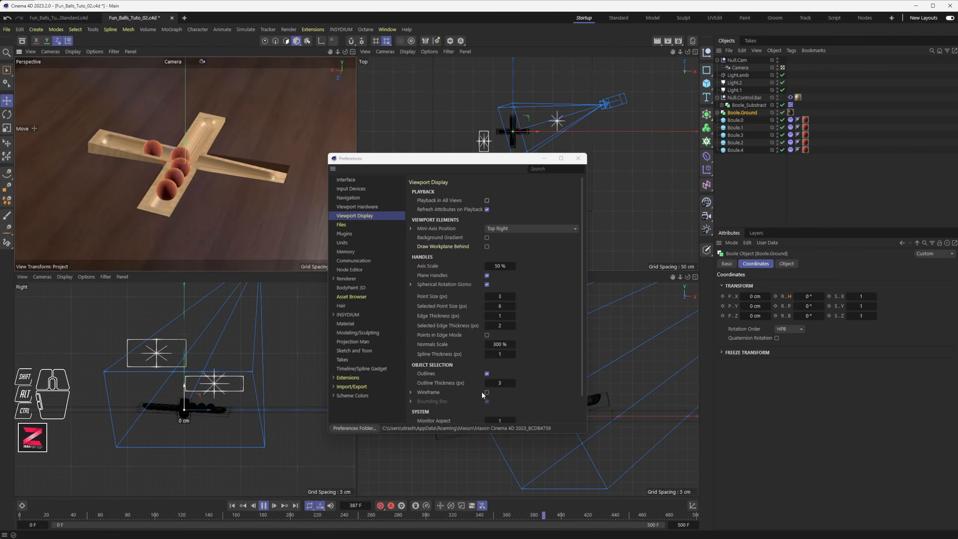
pyautogui.press('F8')
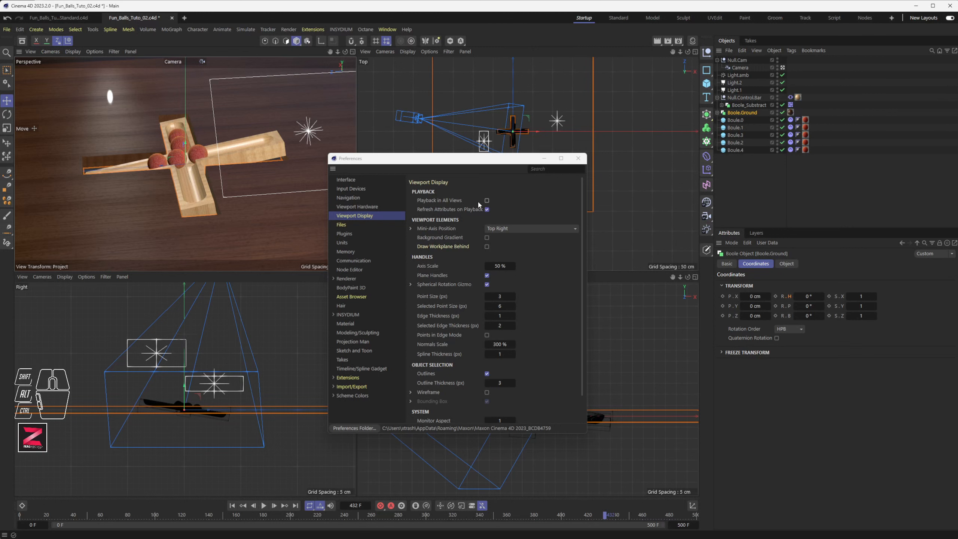
# Enable Playback in All Views again, close the preferences, and briefly replay the animation
pyautogui.click(487, 201)
pyautogui.click(578, 158)
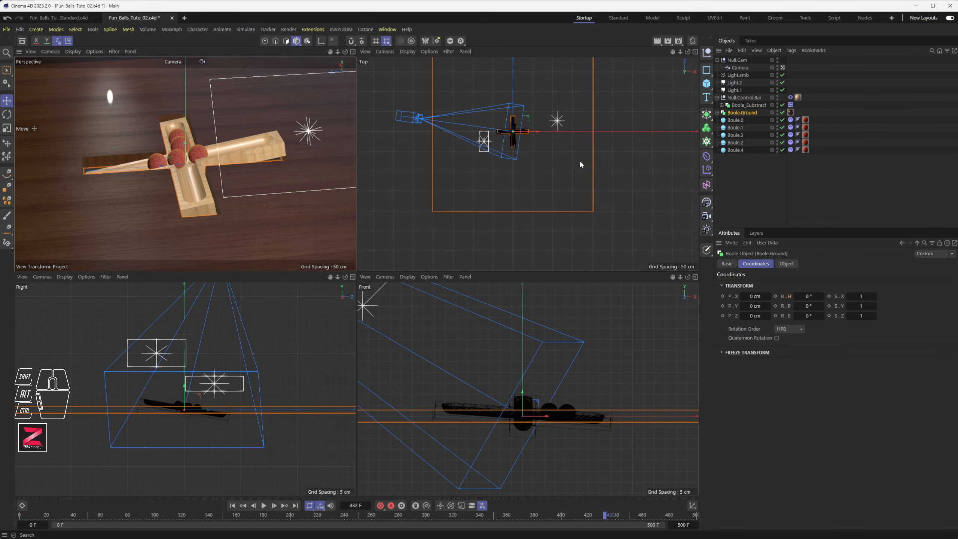
pyautogui.click(253, 505)
pyautogui.click(263, 505)
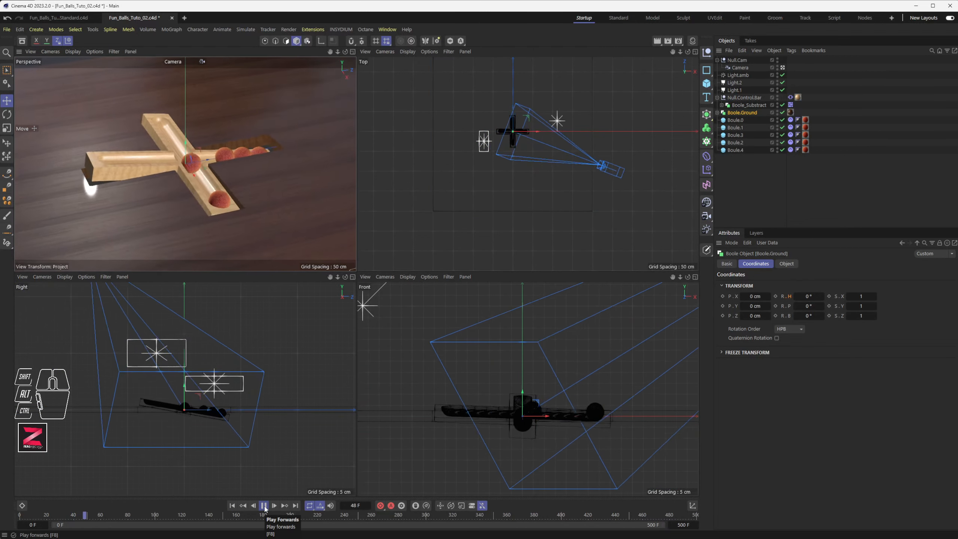
pyautogui.click(264, 505)
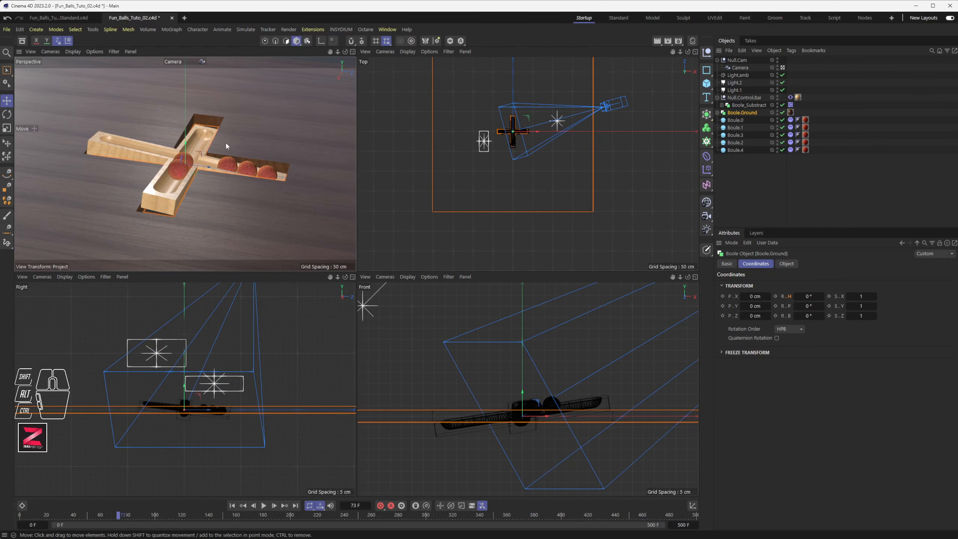
# Check the Perspective view's camera choices and keep the scene's Camera in use
pyautogui.click(783, 68)
pyautogui.click(70, 52)
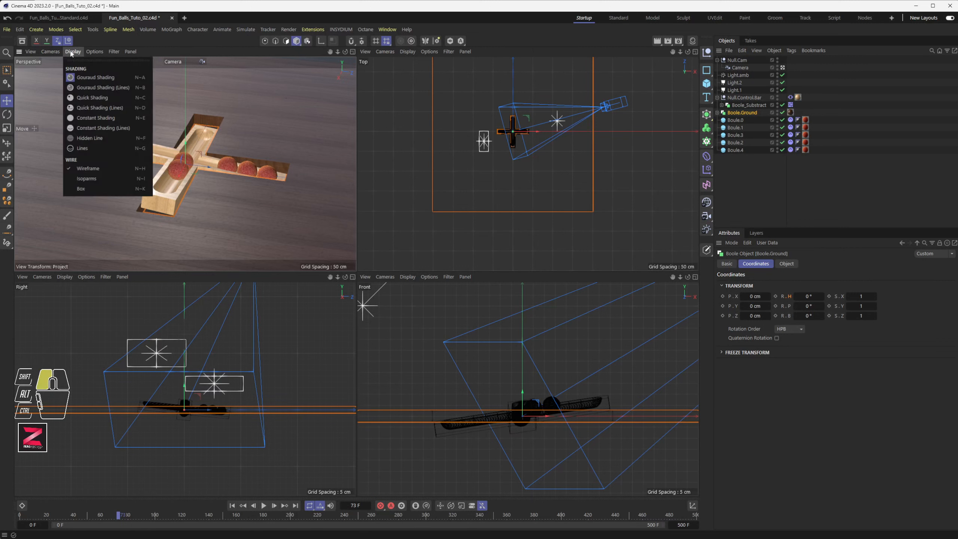
pyautogui.click(50, 51)
pyautogui.moveTo(75, 87)
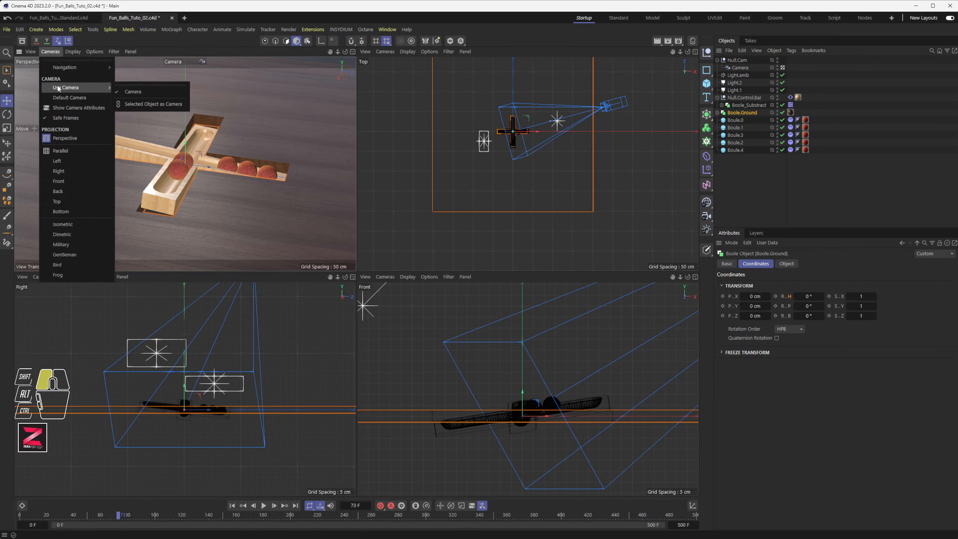
pyautogui.click(136, 93)
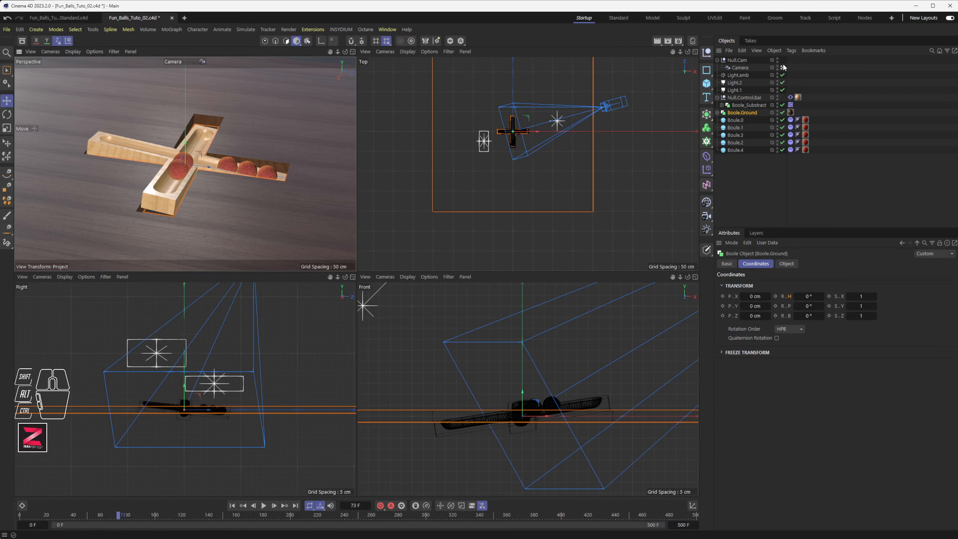
# Rename the Camera object as My.Camera
pyautogui.doubleClick(749, 69)
pyautogui.press('Home')
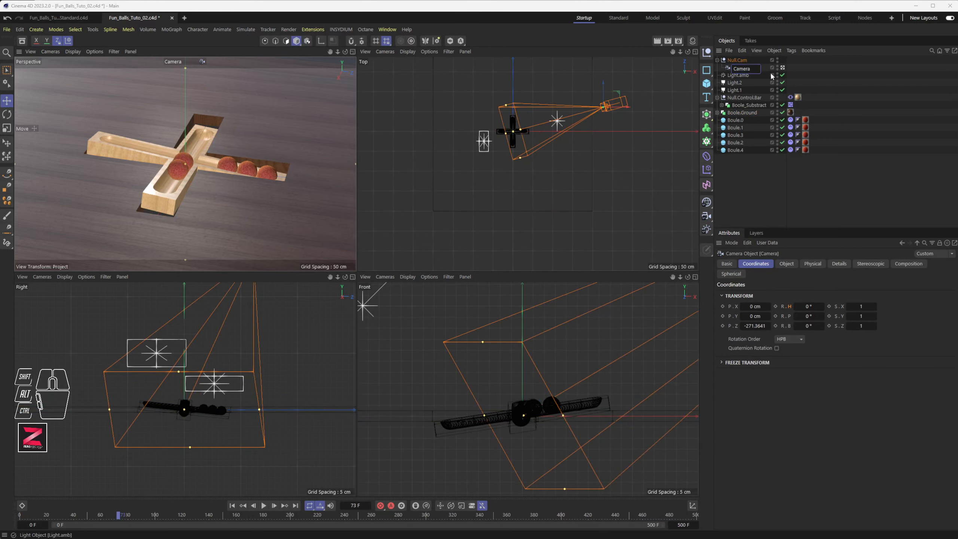
pyautogui.write('My.')
pyautogui.press('Return')
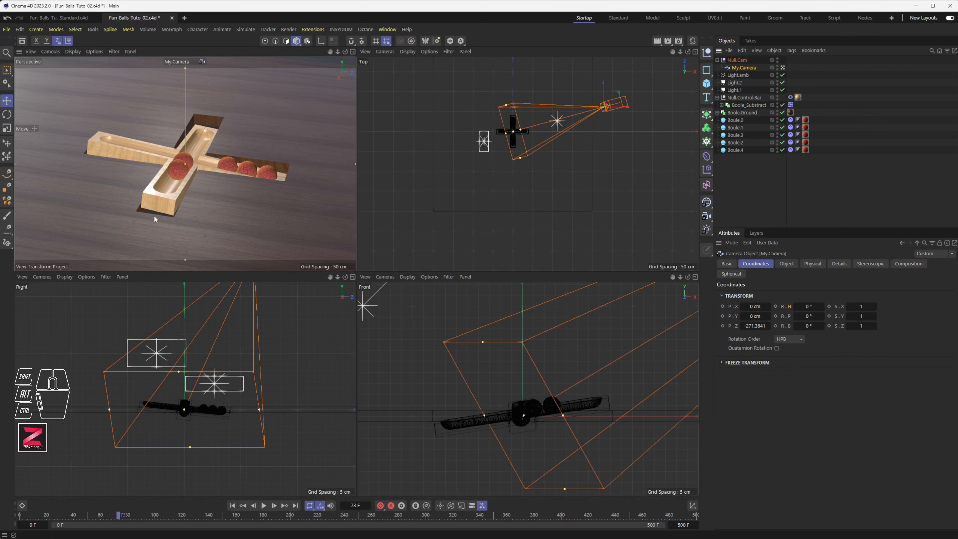
# Try panning the Perspective view to shift the camera sideways, and undo both the shift and the camera's renaming
pyautogui.press('alt')
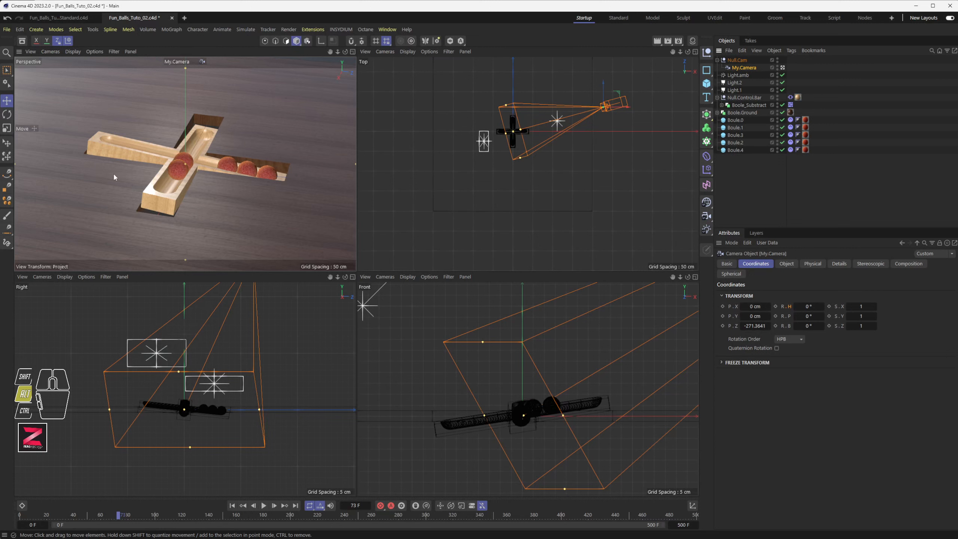
pyautogui.keyDown('alt'); pyautogui.moveTo(112, 177); pyautogui.dragTo(260, 172, button='middle'); pyautogui.keyUp('alt')
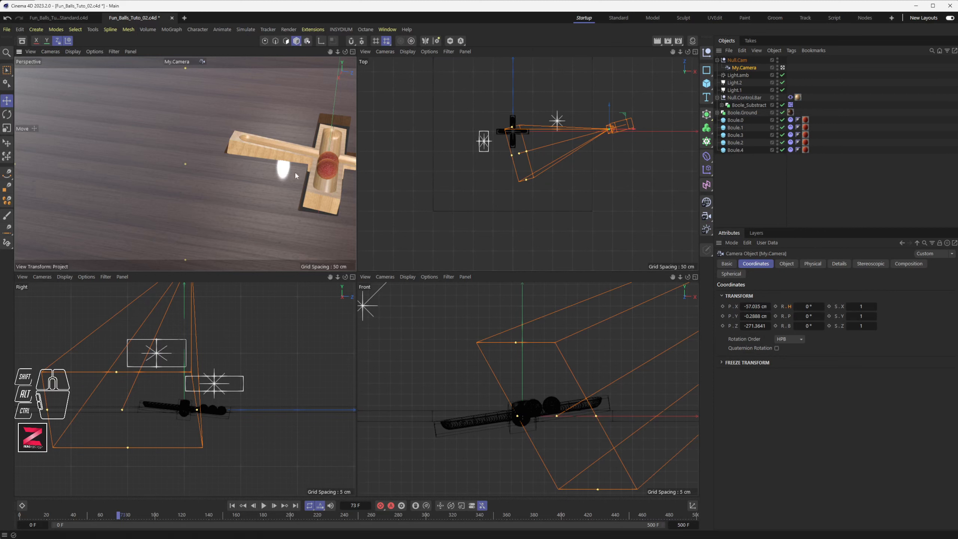
pyautogui.hotkey('ctrl', 'z')
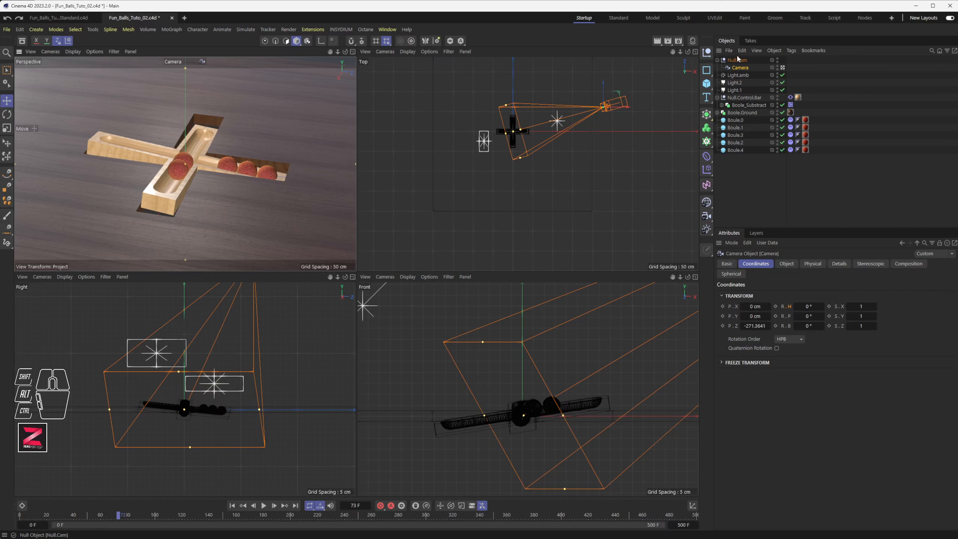
# Try adding a Display tag from the render tags to the Camera object
pyautogui.rightClick(740, 68)
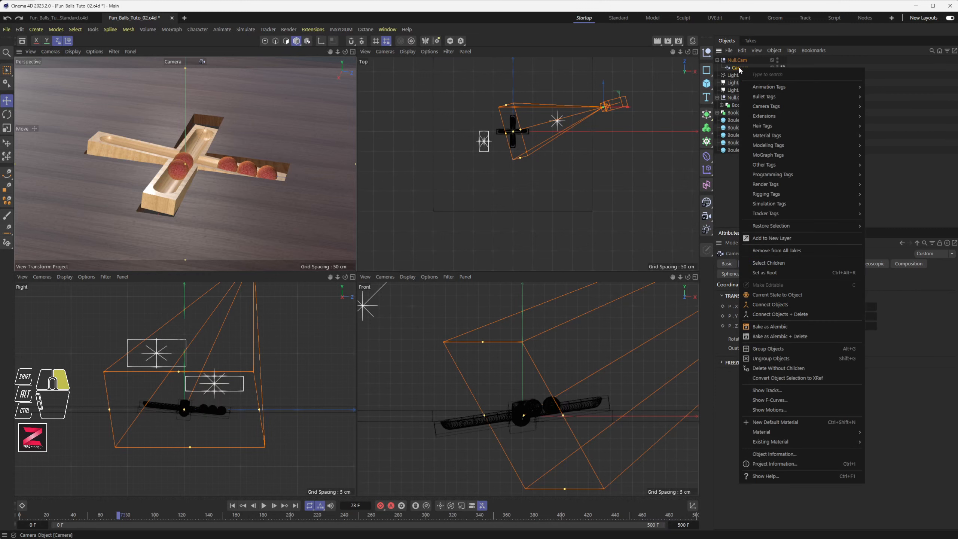
pyautogui.moveTo(776, 87)
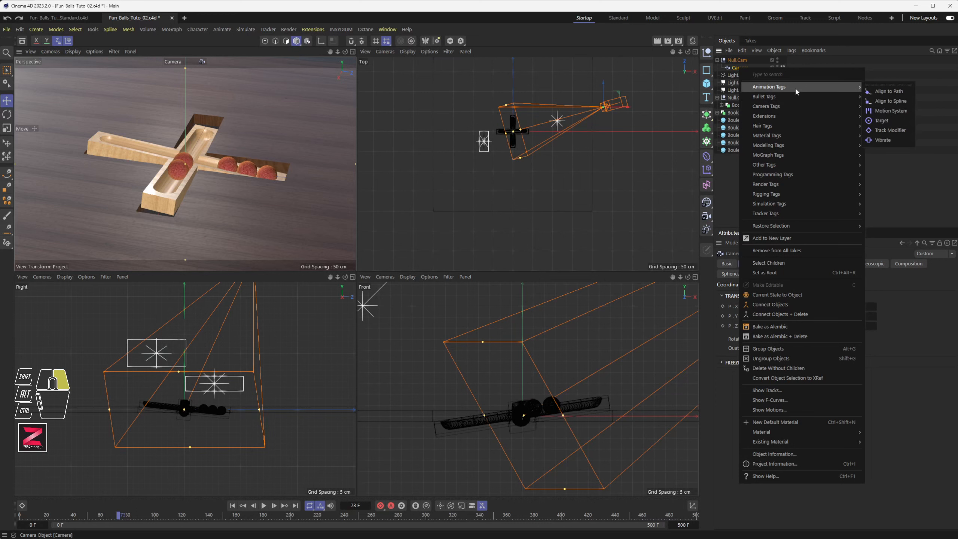
pyautogui.moveTo(792, 104)
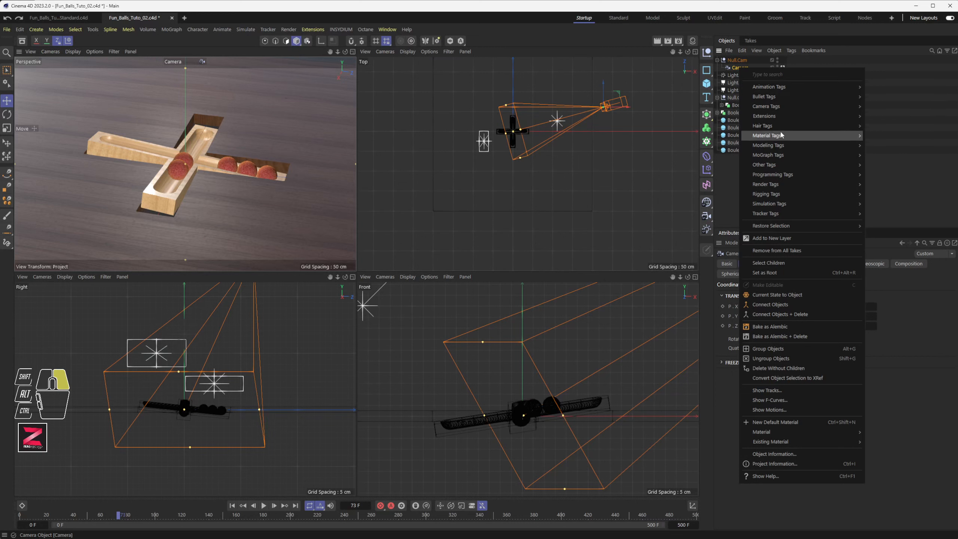
pyautogui.moveTo(791, 184)
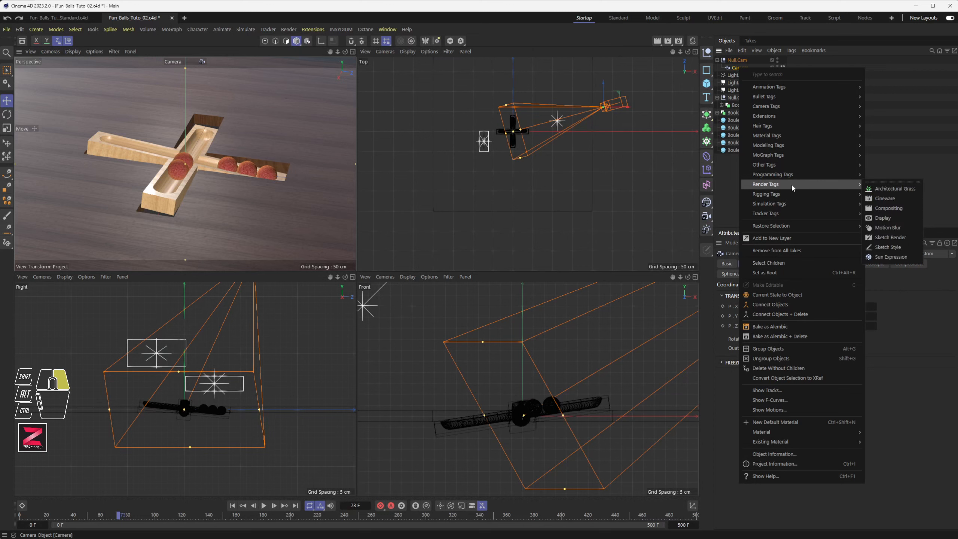
pyautogui.click(884, 218)
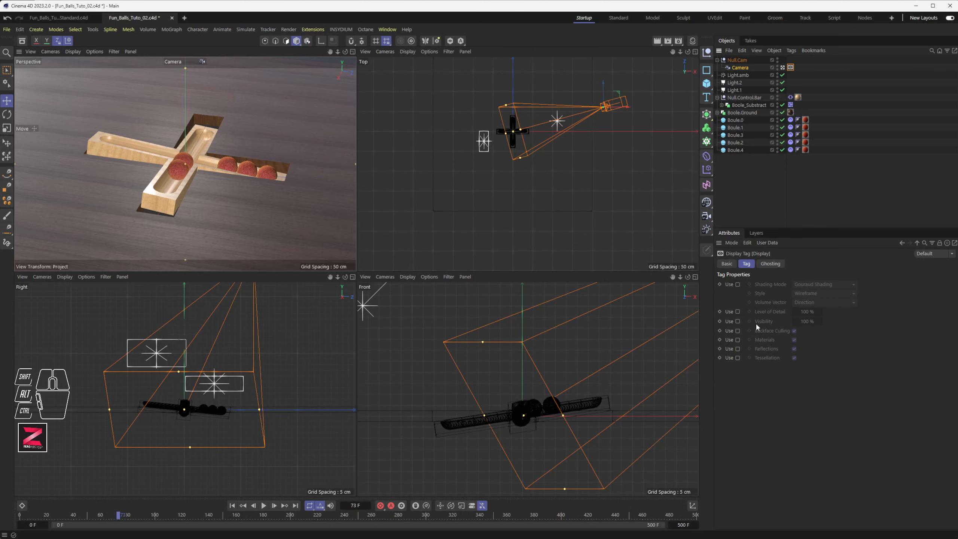
pyautogui.keyDown('ctrl'); pyautogui.click(807, 170); pyautogui.keyUp('ctrl')
# Add a Protection tag from the rigging tags to the Camera, with position, rotation and scale set to Lock
pyautogui.rightClick(741, 64)
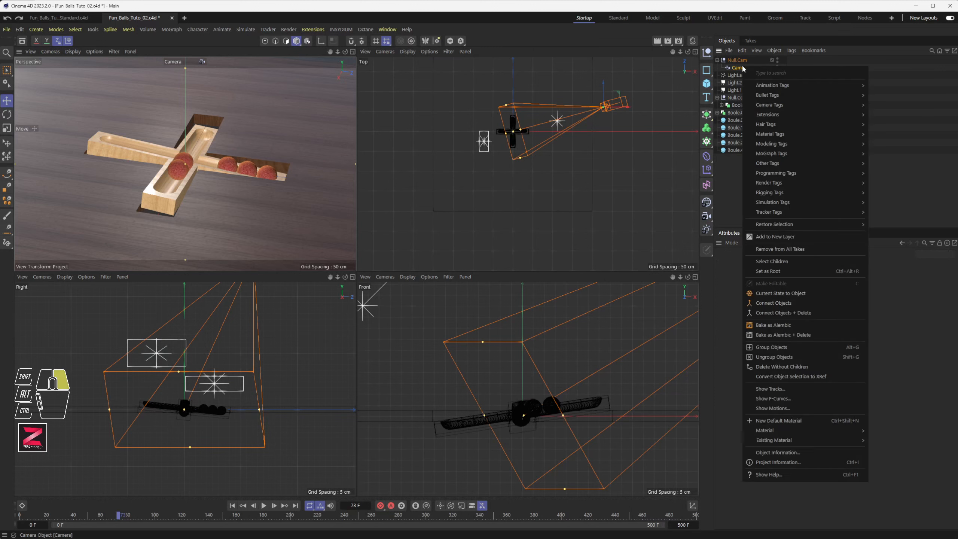
pyautogui.moveTo(779, 87)
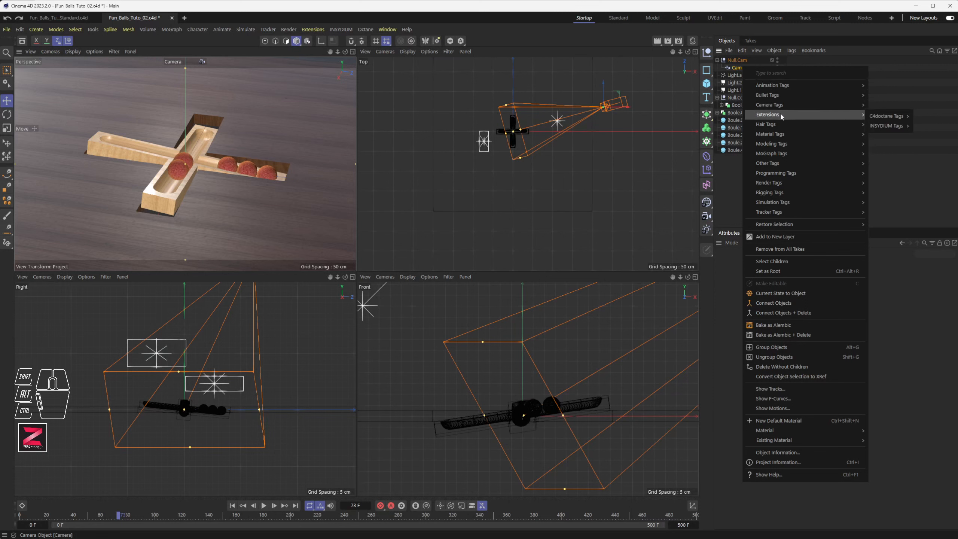
pyautogui.moveTo(782, 126)
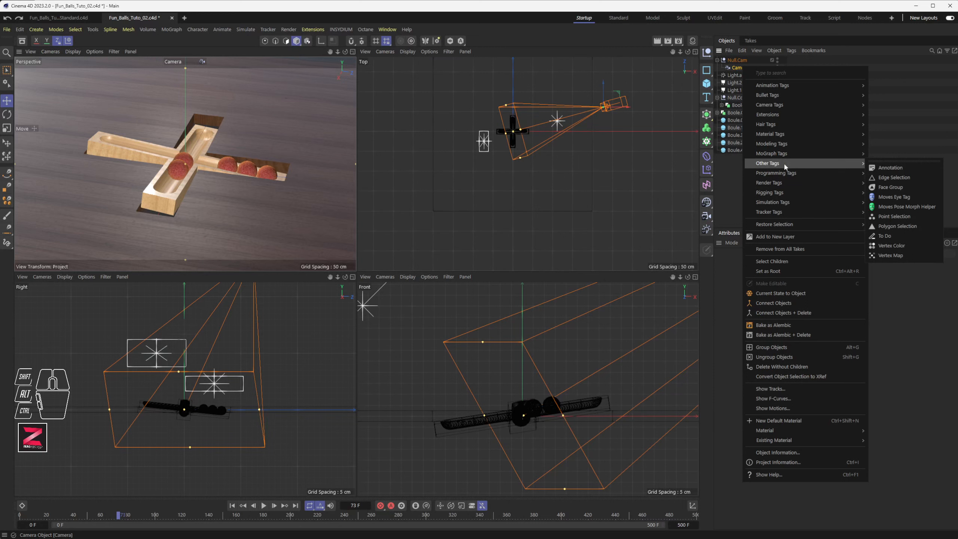
pyautogui.moveTo(784, 194)
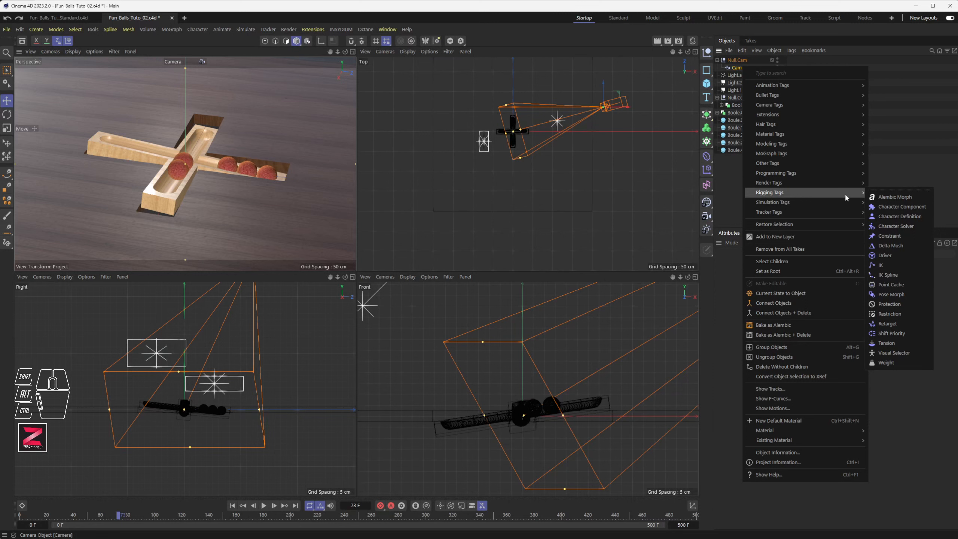
pyautogui.click(889, 304)
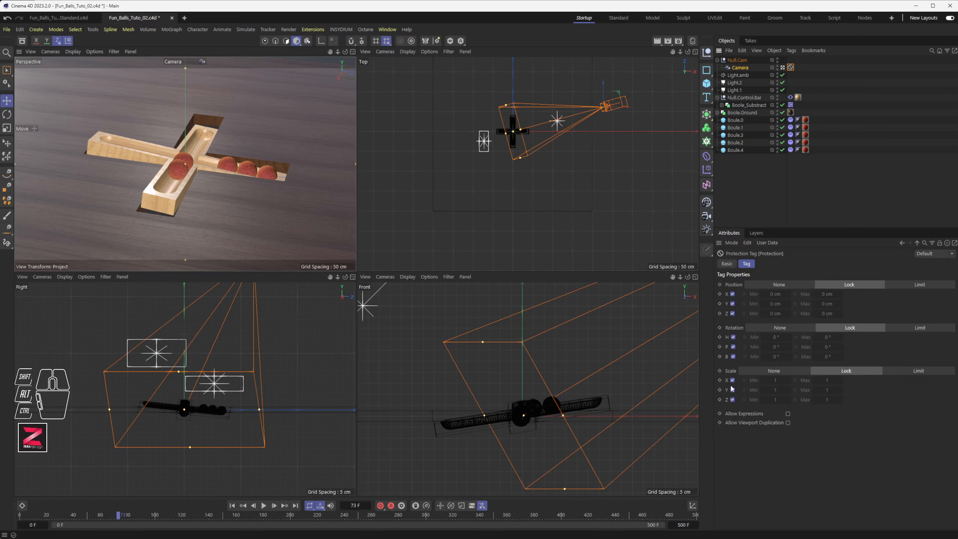
pyautogui.click(845, 371)
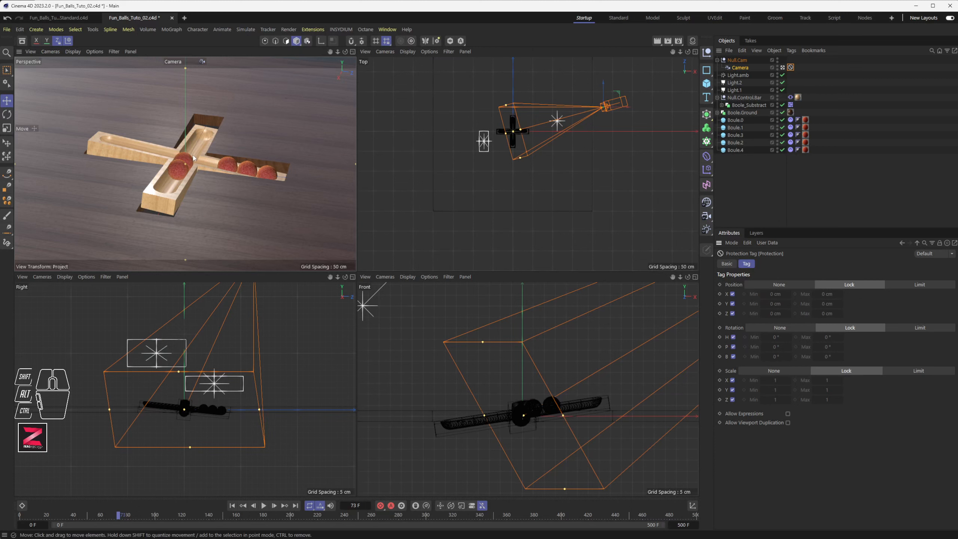
# Test the Camera's protection by trying to orbit, pan and zoom in the Perspective view
pyautogui.moveTo(194, 158)
pyautogui.keyDown('alt'); pyautogui.mouseDown(button='middle')
pyautogui.moveTo(247, 163)
pyautogui.moveTo(200, 158)
pyautogui.mouseUp(button='middle'); pyautogui.keyUp('alt')
pyautogui.keyDown('alt'); pyautogui.moveTo(199, 159); pyautogui.dragTo(232, 155, button='middle'); pyautogui.keyUp('alt')
pyautogui.scroll(3, 209, 160)
pyautogui.scroll(-4, 212, 150)
pyautogui.scroll(2, 199, 175)
pyautogui.scroll(-3, 199, 175)
pyautogui.scroll(3, 199, 174)
pyautogui.keyDown('alt'); pyautogui.moveTo(194, 169); pyautogui.dragTo(189, 169, button='middle'); pyautogui.keyUp('alt')
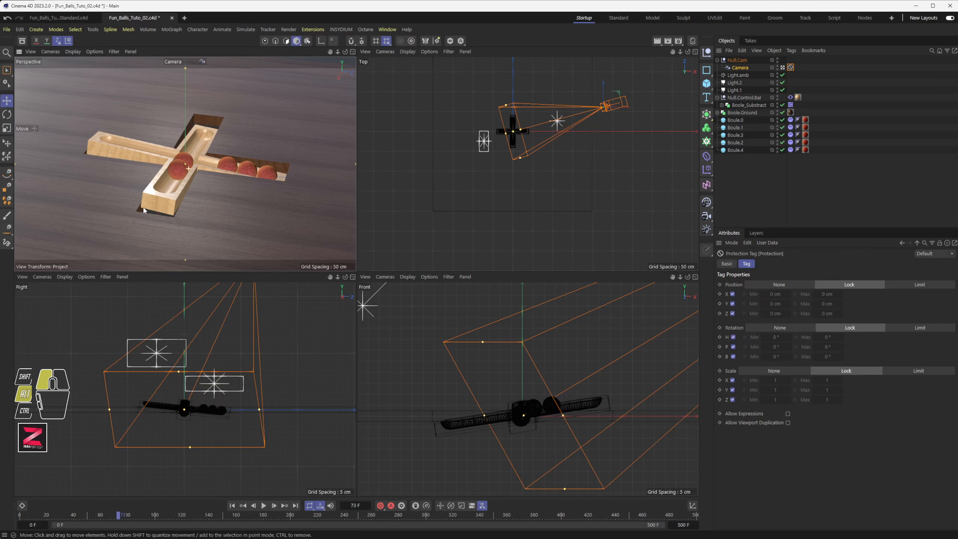
# Select the Camera and try to move it in the Top view to test its position lock
pyautogui.click(620, 101)
pyautogui.click(741, 69)
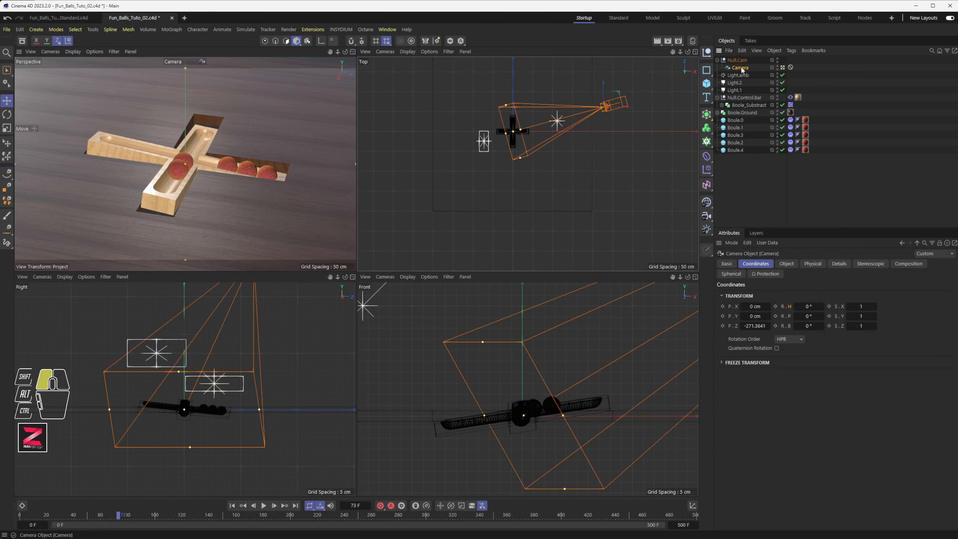
pyautogui.click(602, 96)
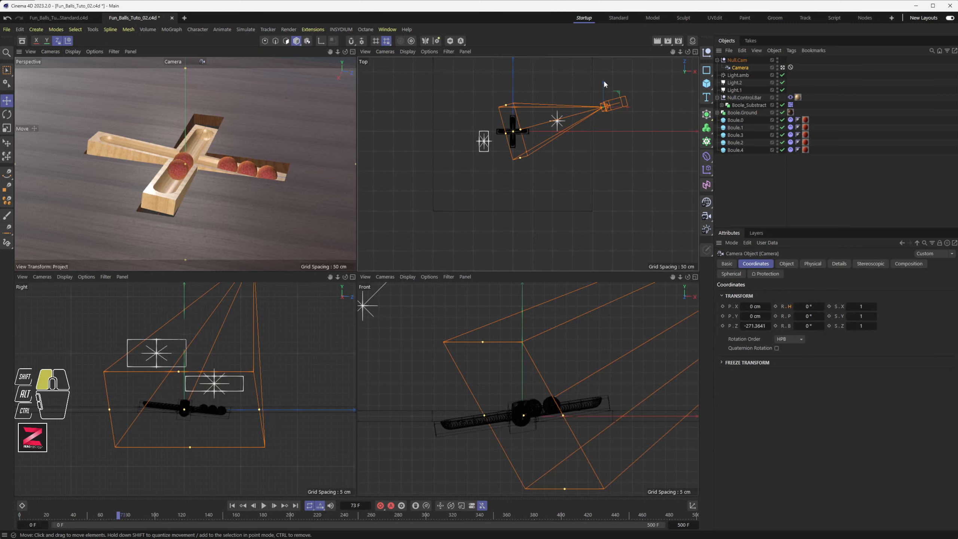
pyautogui.click(605, 91)
pyautogui.scroll(3, 617, 84)
pyautogui.moveTo(595, 109); pyautogui.dragTo(588, 79)
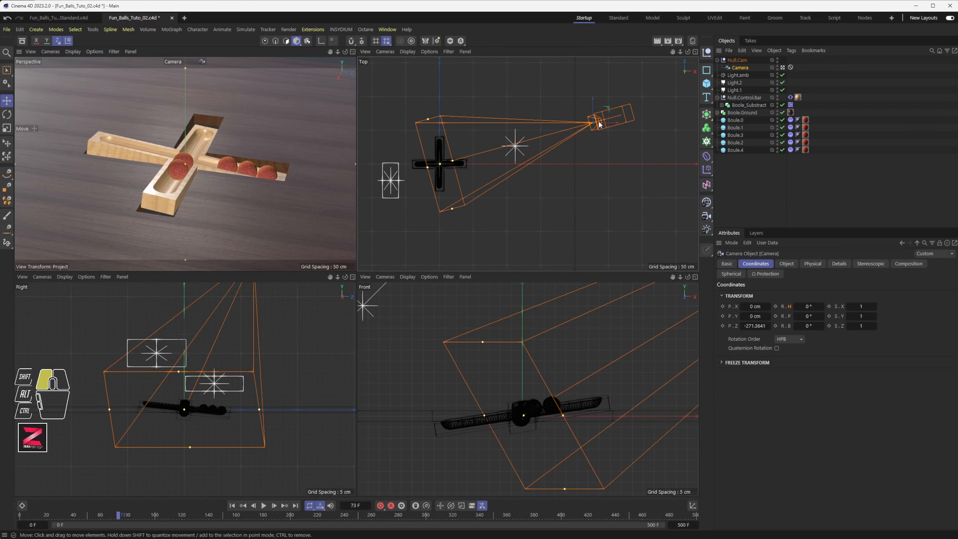
pyautogui.moveTo(599, 122); pyautogui.dragTo(611, 116)
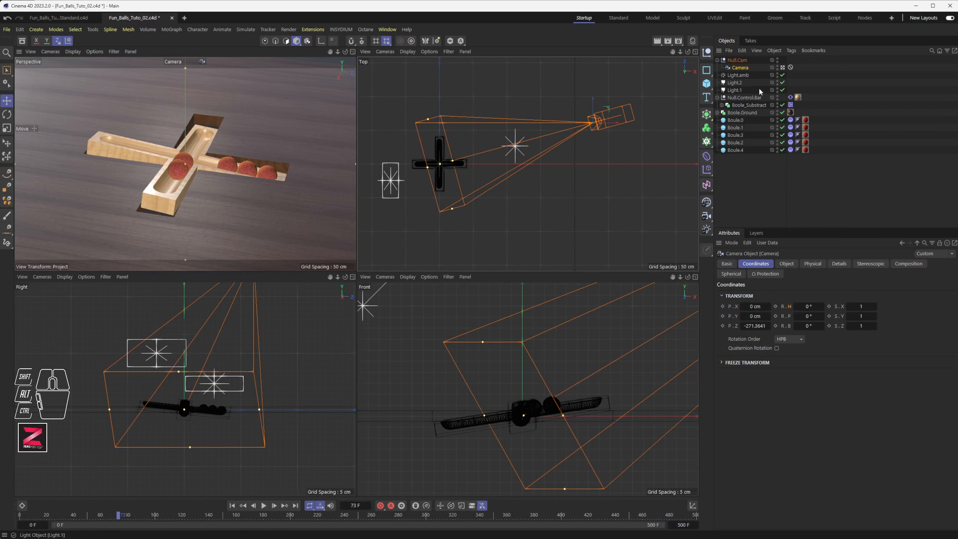
# Unlock only the Z position in the Camera's Protection tag, and orient the Camera's axes to the object coordinate system
pyautogui.click(790, 67)
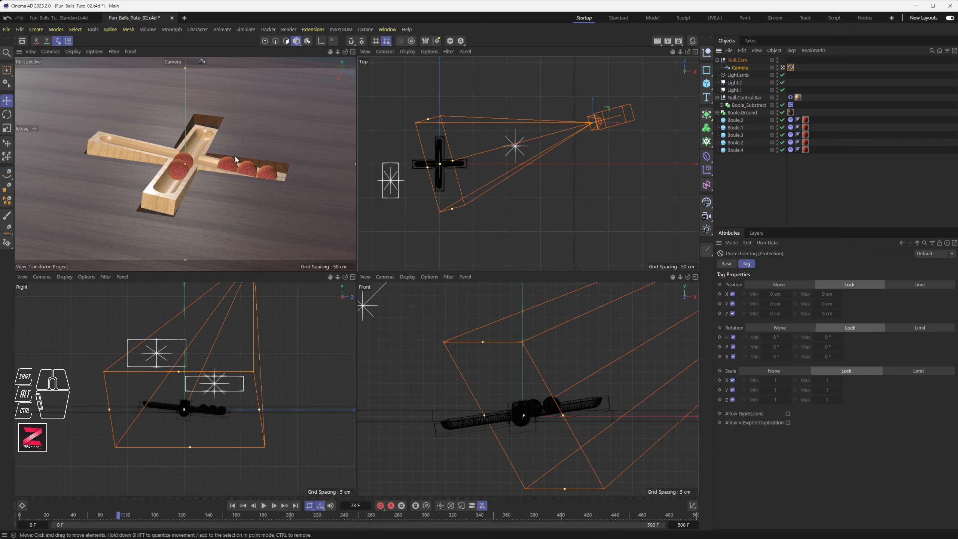
pyautogui.click(599, 120)
pyautogui.click(732, 314)
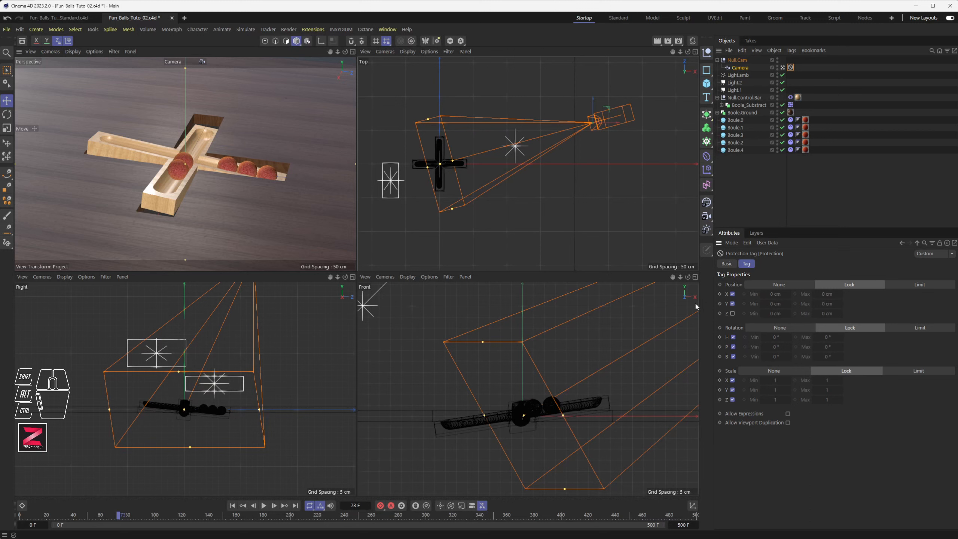
pyautogui.click(600, 114)
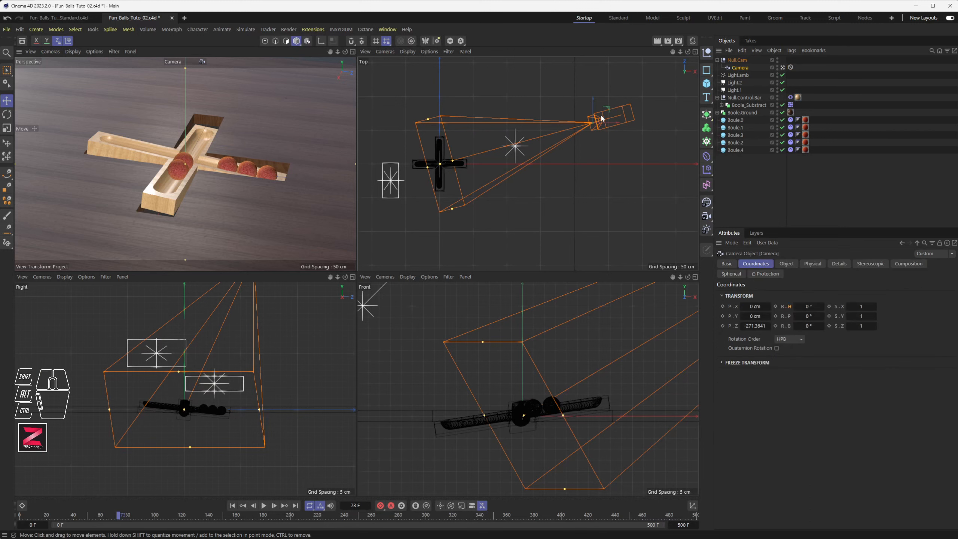
pyautogui.click(68, 42)
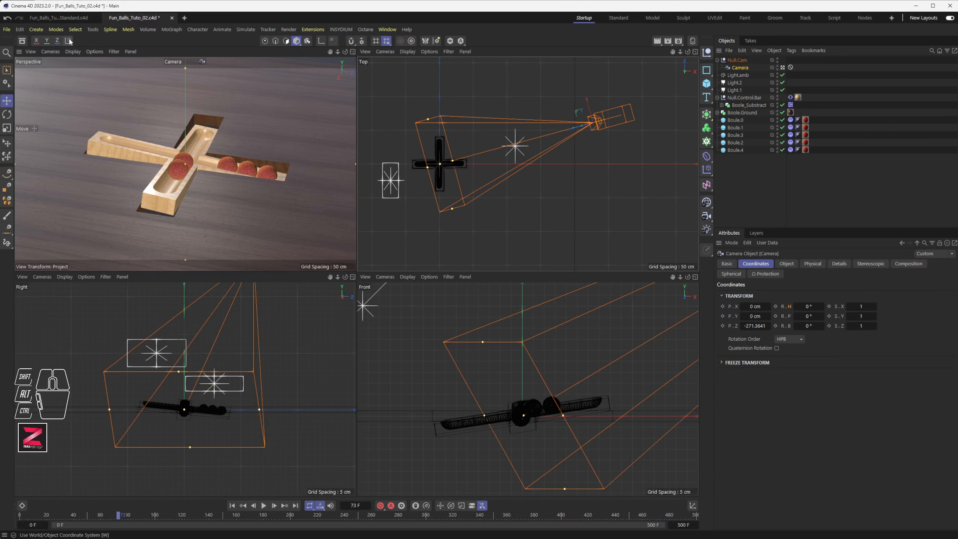
pyautogui.click(68, 42)
pyautogui.click(68, 41)
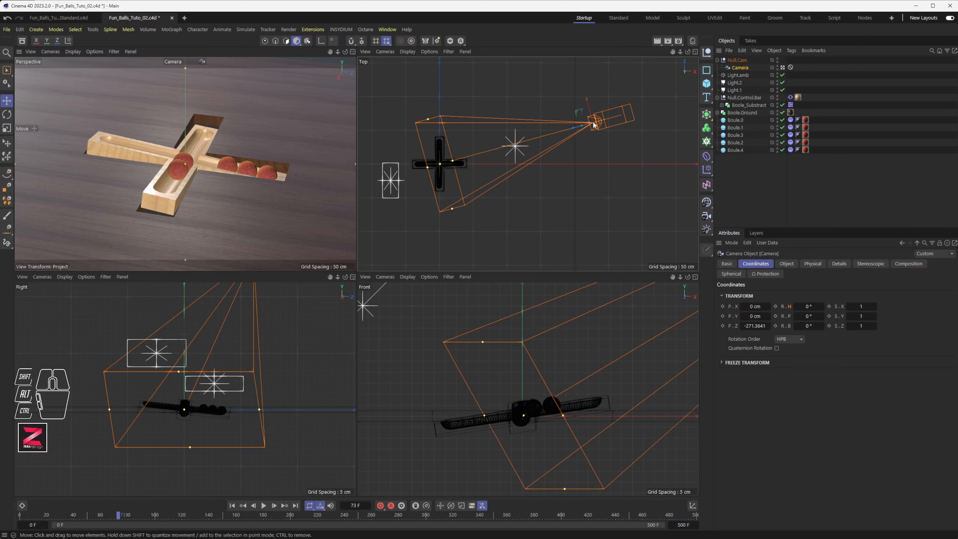
# Move the Camera back along its own Z axis to about -490.7 cm and keyframe its Z position at frame 0
pyautogui.scroll(5, 593, 125)
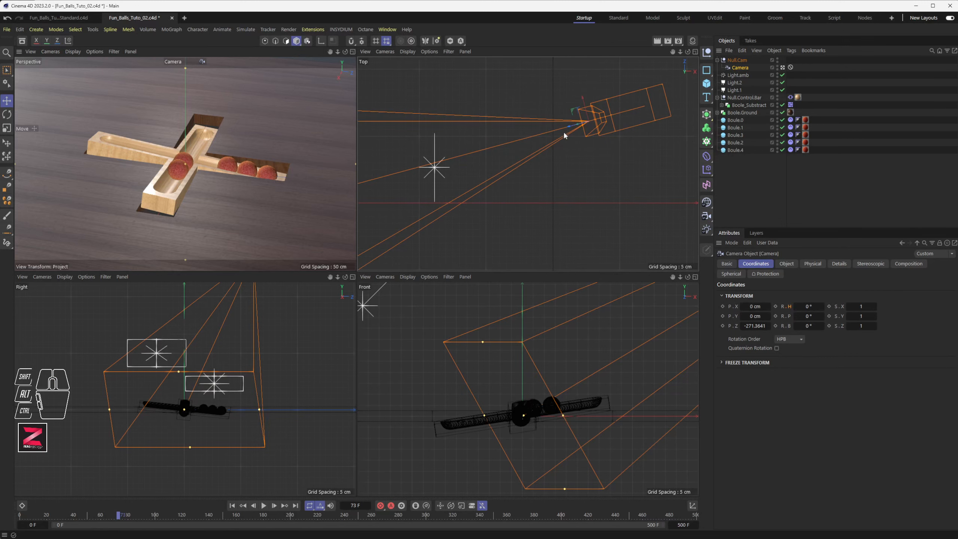
pyautogui.moveTo(569, 123); pyautogui.dragTo(616, 135)
pyautogui.scroll(-5, 578, 155)
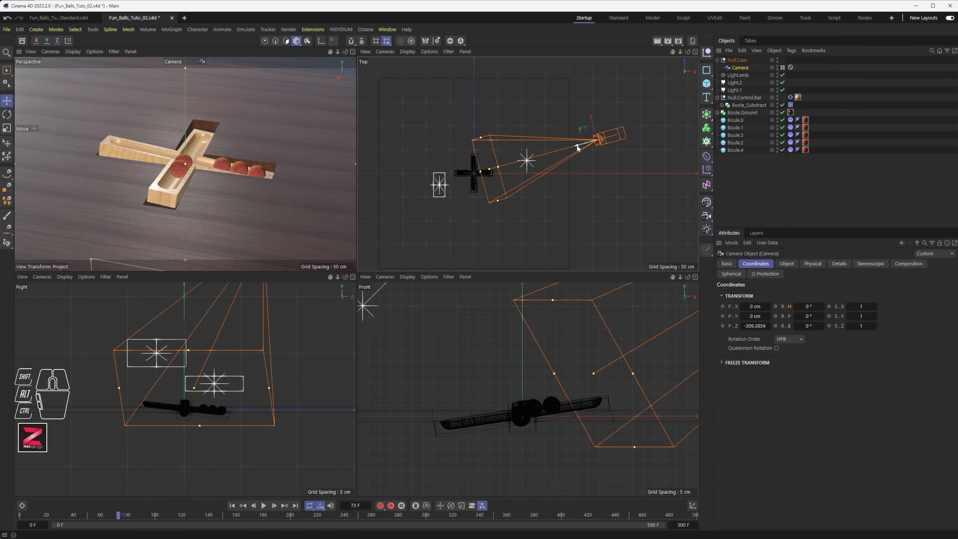
pyautogui.moveTo(580, 148); pyautogui.dragTo(650, 128)
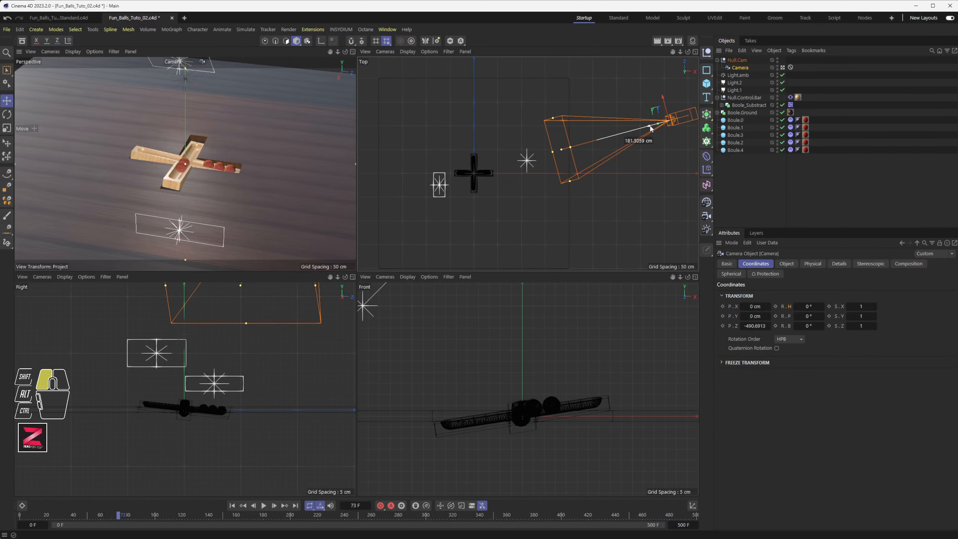
pyautogui.click(20, 516)
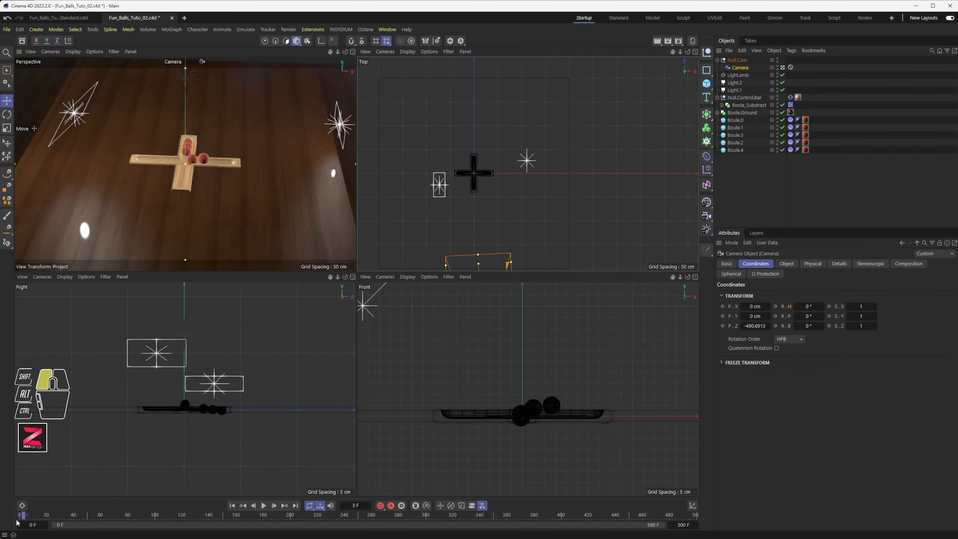
pyautogui.moveTo(17, 523); pyautogui.dragTo(17, 523)
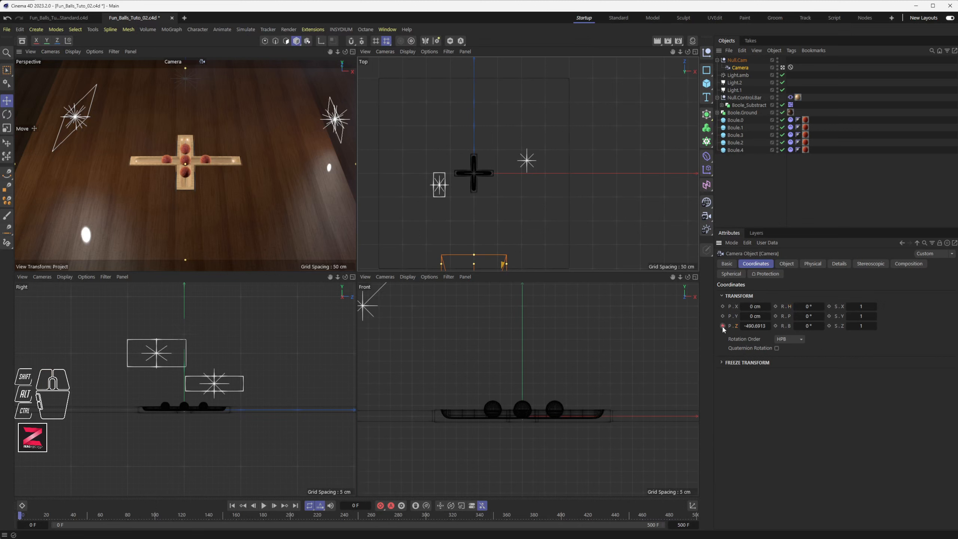
# At frame 100, move the Camera in along its Z axis to about -270.2 cm and keyframe its Z position
pyautogui.moveTo(290, 516); pyautogui.dragTo(155, 521)
pyautogui.scroll(-3, 587, 109)
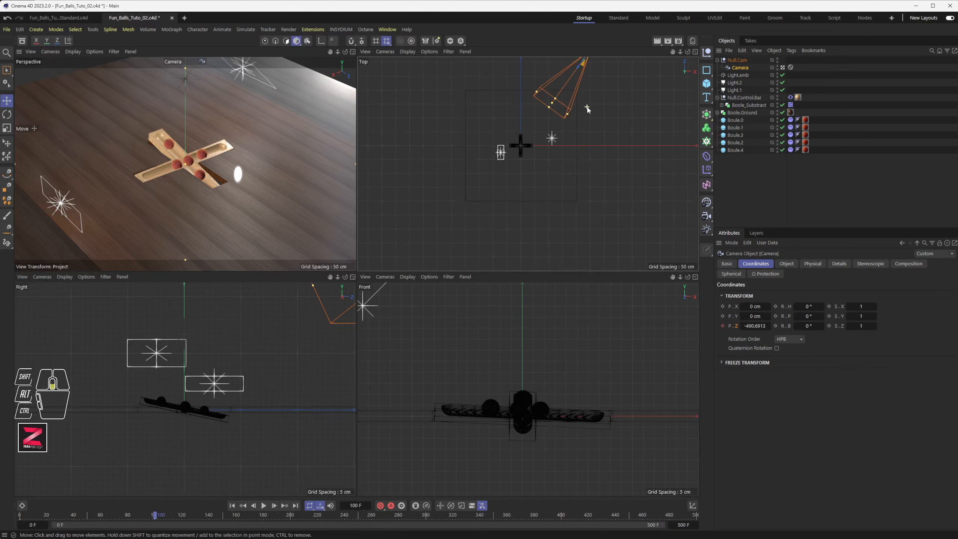
pyautogui.scroll(-2, 581, 111)
pyautogui.moveTo(566, 112); pyautogui.dragTo(524, 170)
pyautogui.scroll(3, 567, 107)
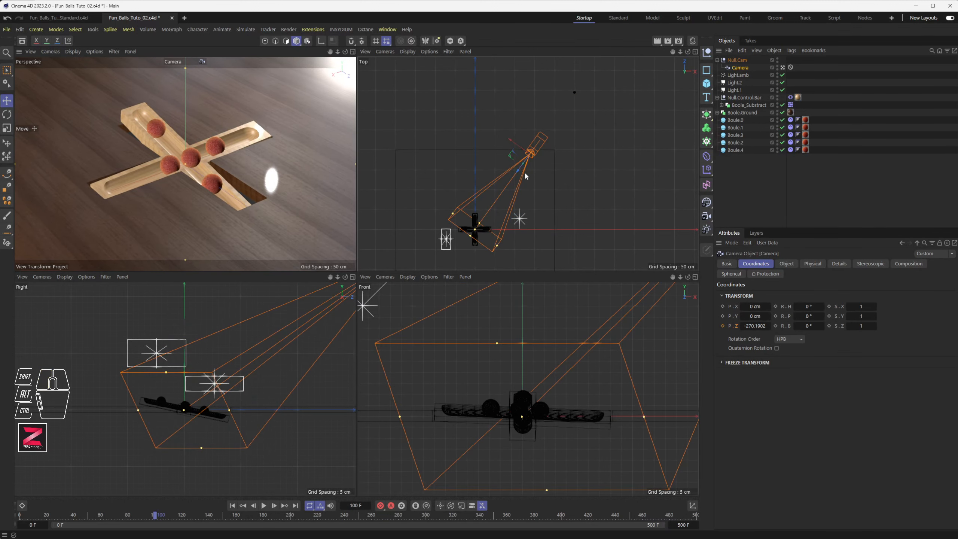
pyautogui.click(722, 326)
# Maximize the Perspective view and play the animation from frame 0 to check the camera's approach
pyautogui.moveTo(34, 518); pyautogui.dragTo(19, 518)
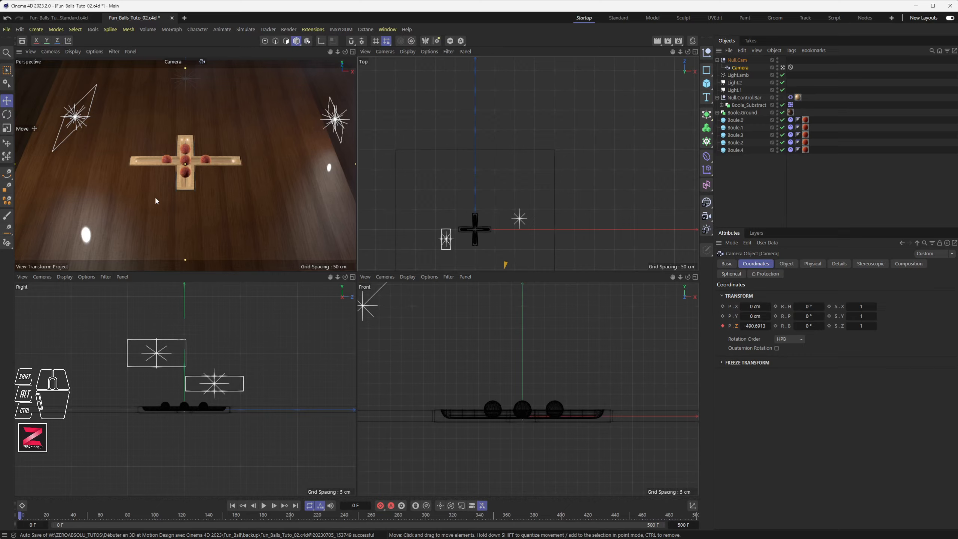
pyautogui.middleClick(191, 159)
pyautogui.click(263, 505)
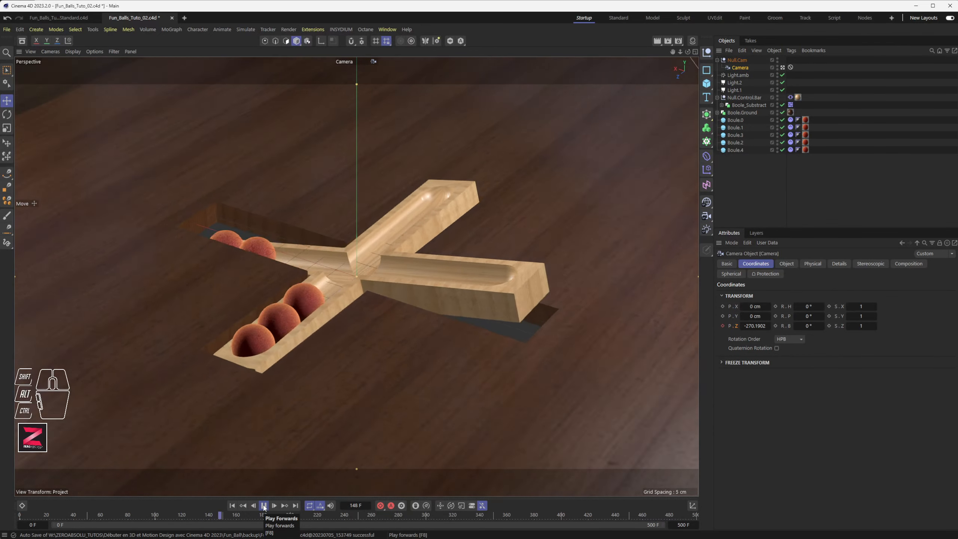
pyautogui.click(264, 506)
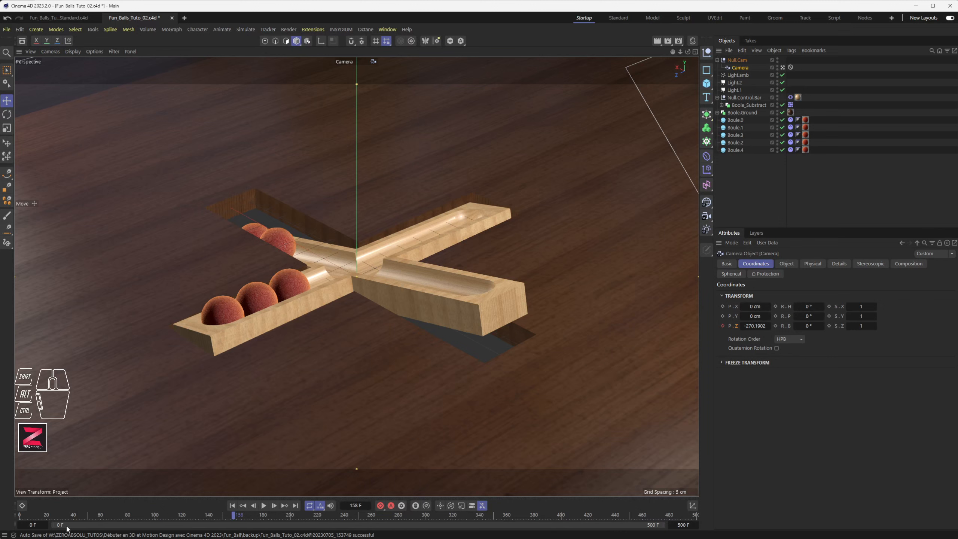
# Delete the animation track of the Camera's Z position and set that position to -270 cm
pyautogui.rightClick(735, 325)
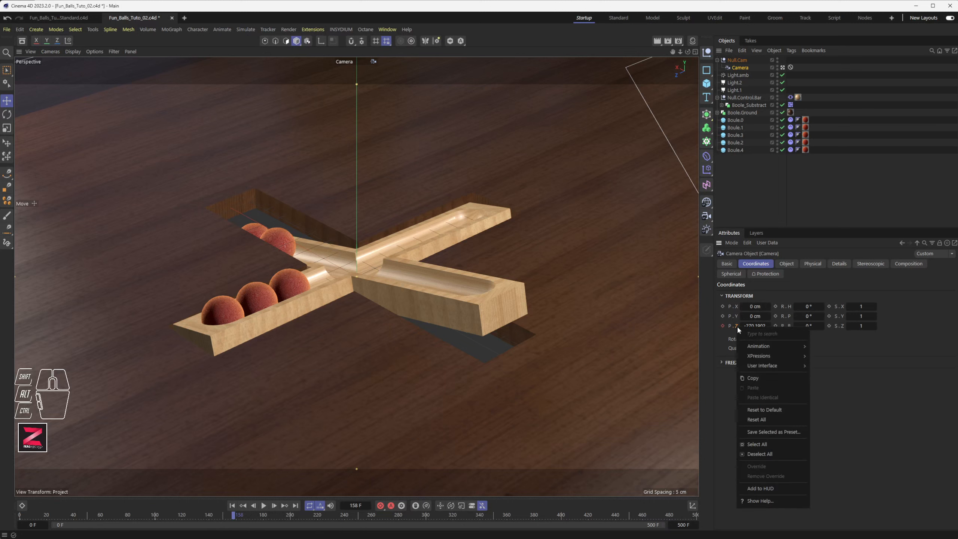
pyautogui.moveTo(763, 346)
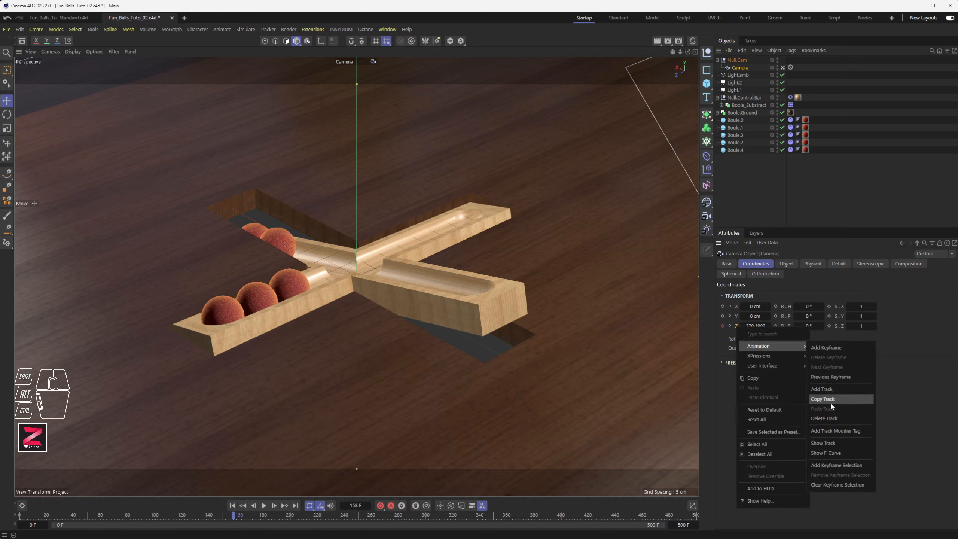
pyautogui.click(826, 418)
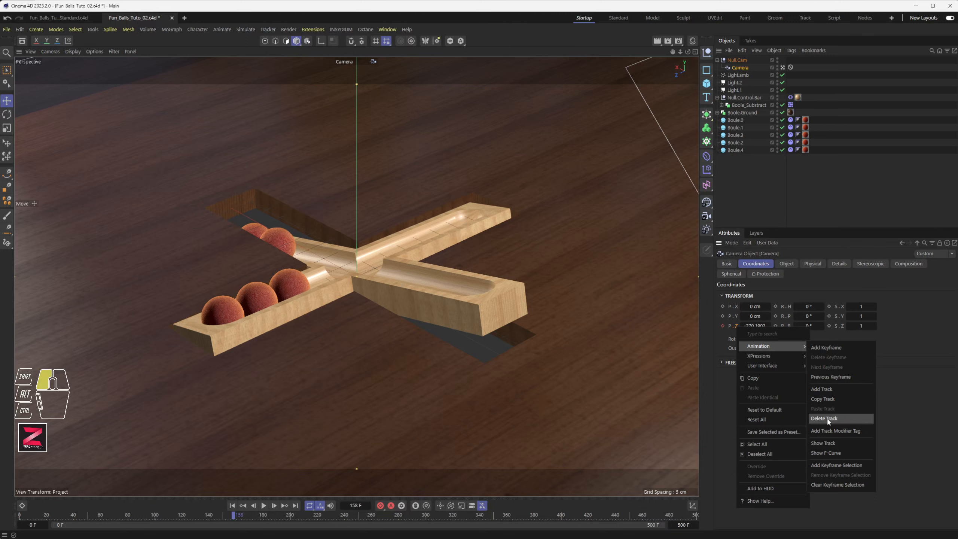
pyautogui.click(760, 326)
pyautogui.press('BackSpace')
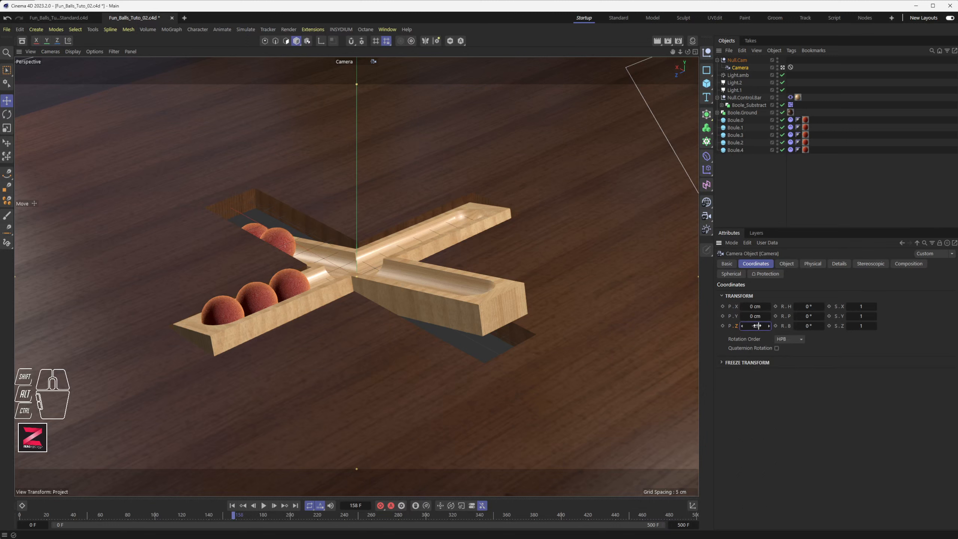
pyautogui.write('-270')
pyautogui.press('Return')
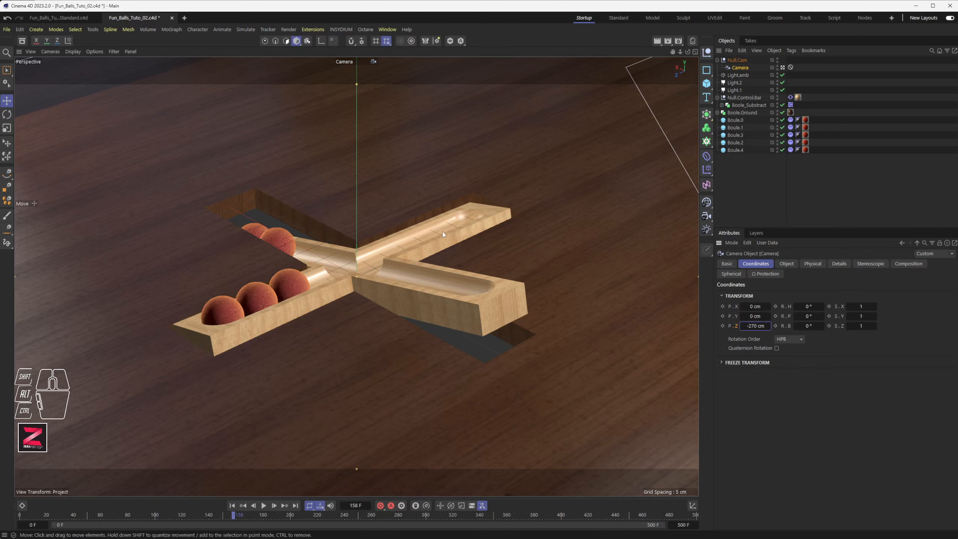
# Scrub through the timeline and play the animation from frame 0 to check the camera orbit and the rolling balls
pyautogui.moveTo(224, 515); pyautogui.dragTo(342, 525)
pyautogui.moveTo(543, 517); pyautogui.dragTo(16, 516)
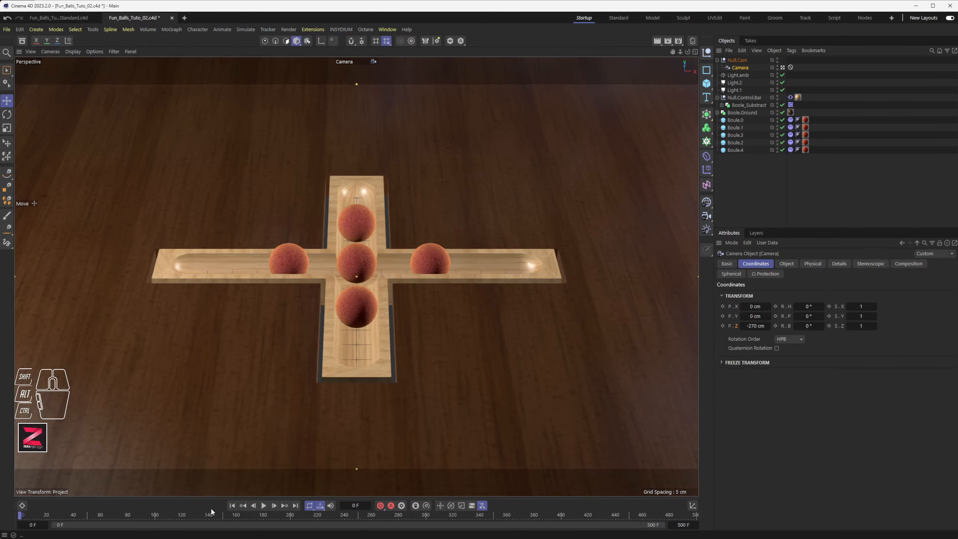
pyautogui.click(264, 506)
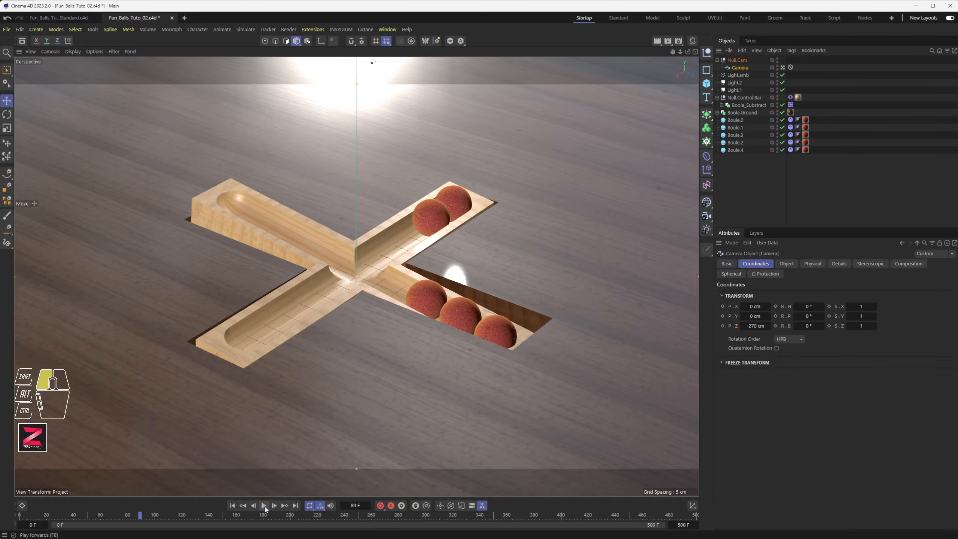
pyautogui.click(263, 505)
pyautogui.moveTo(301, 517); pyautogui.dragTo(7, 512)
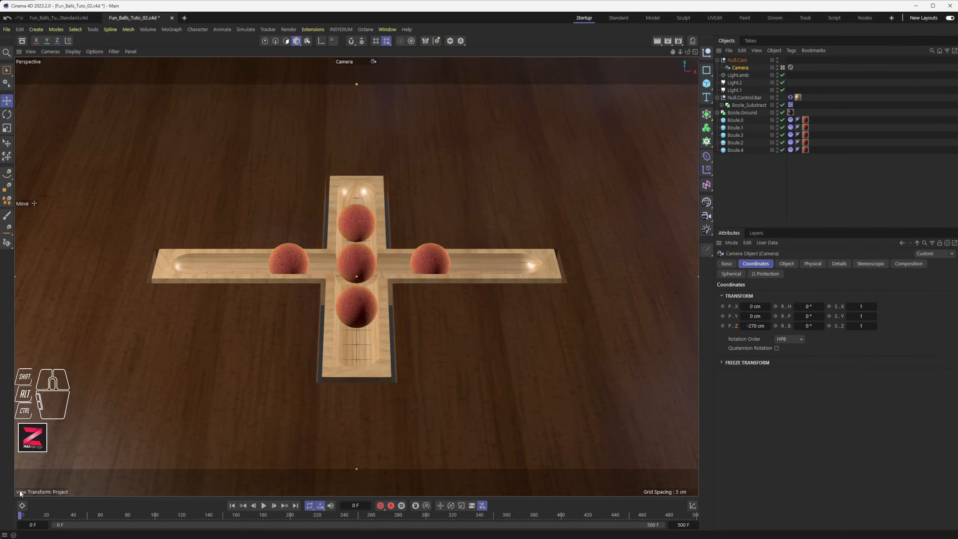
pyautogui.click(265, 505)
pyautogui.click(264, 507)
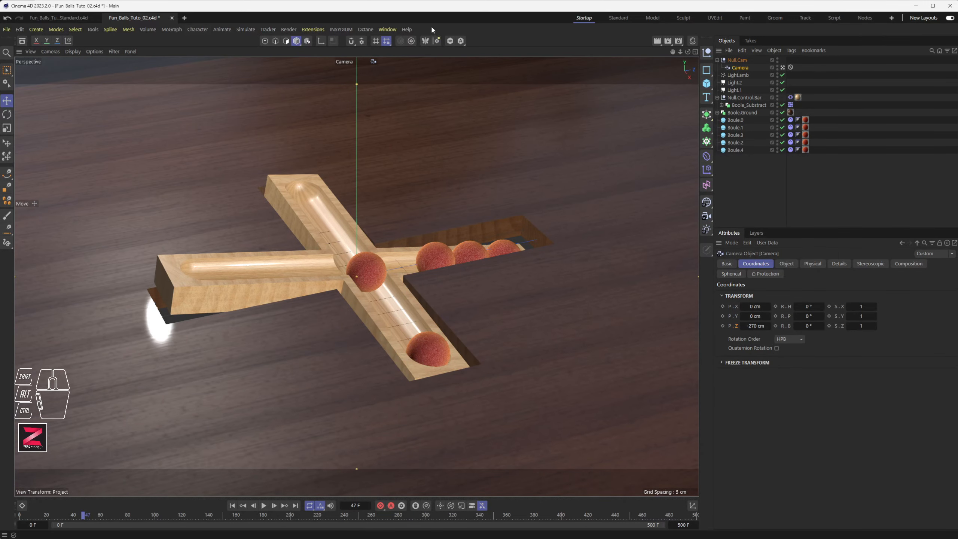
# Open the Picture Viewer and play back the two stored render sequences in its history to review their depth-of-field blur
pyautogui.click(389, 31)
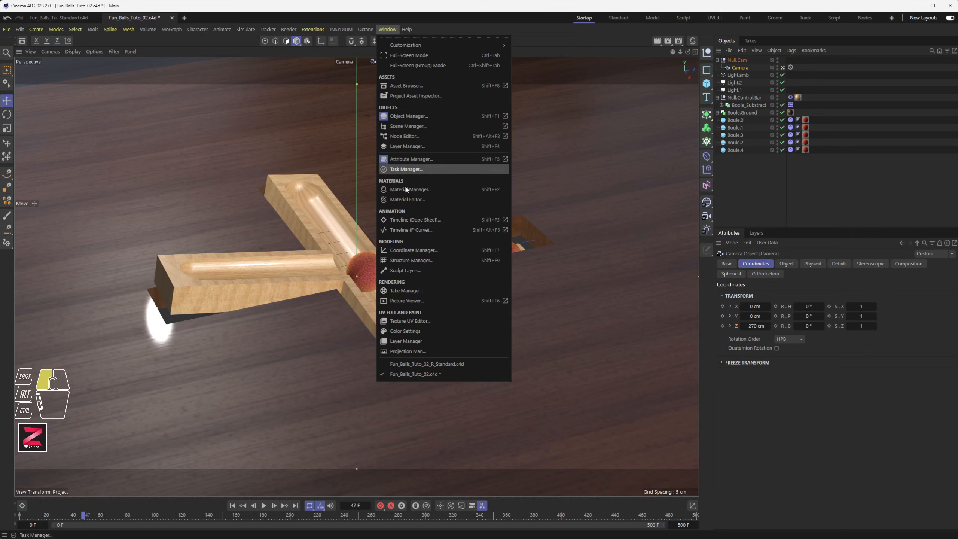
pyautogui.click(648, 262)
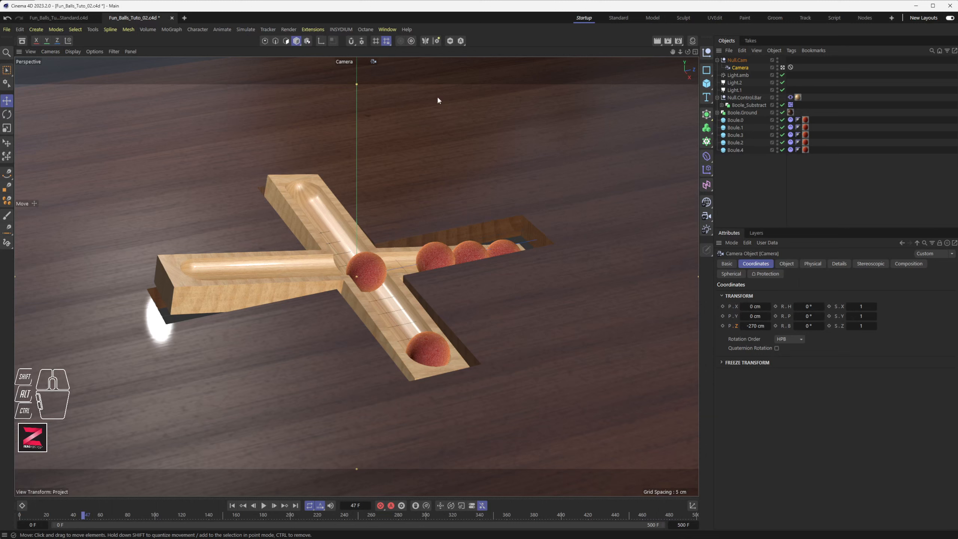
pyautogui.click(387, 30)
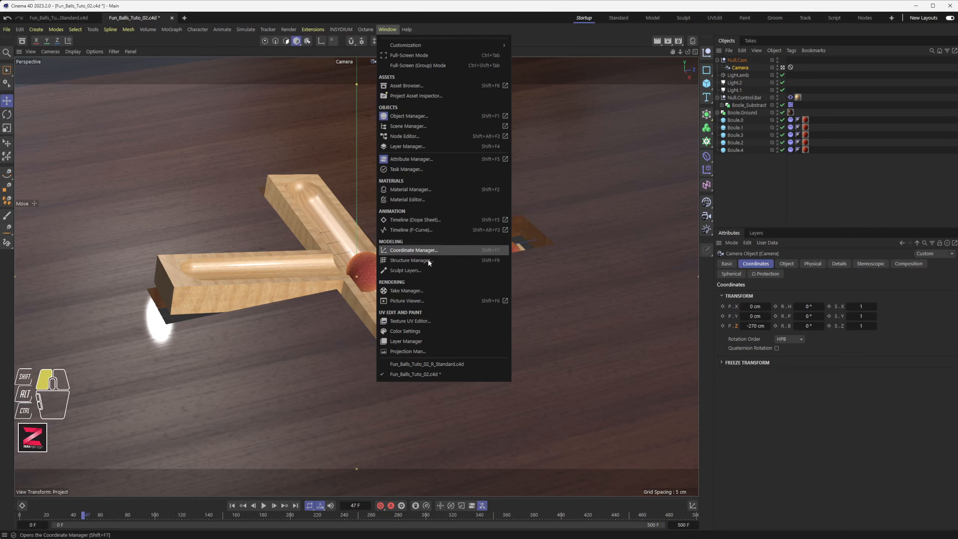
pyautogui.click(425, 302)
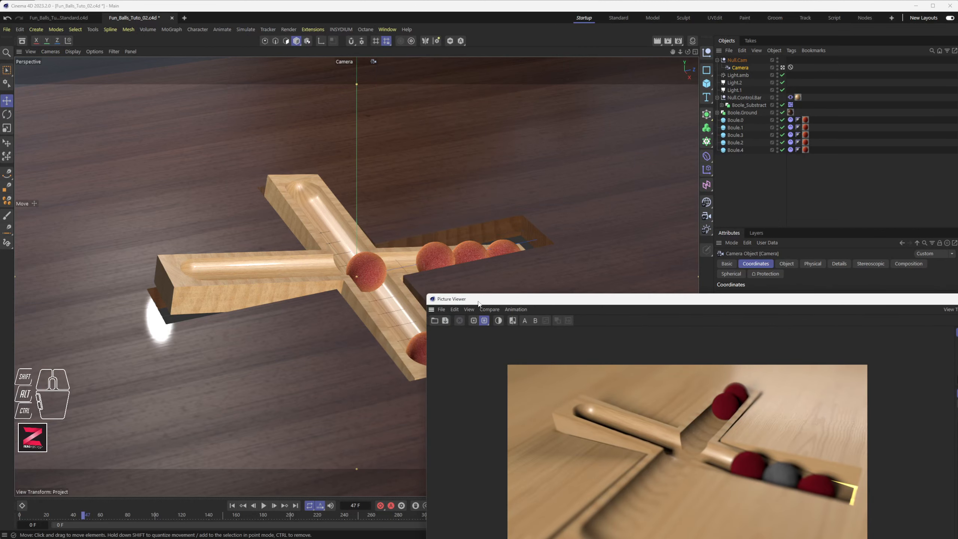
pyautogui.press('F8')
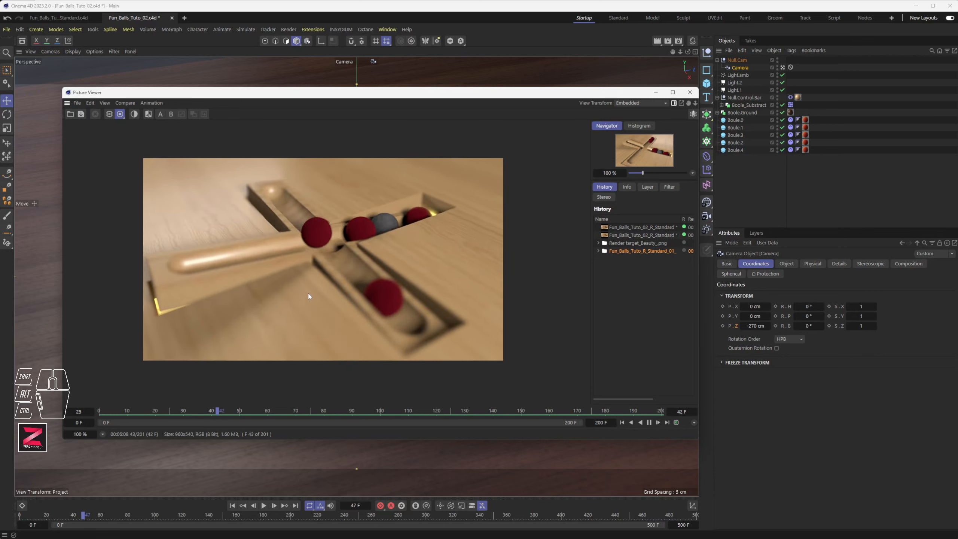
pyautogui.press('F8')
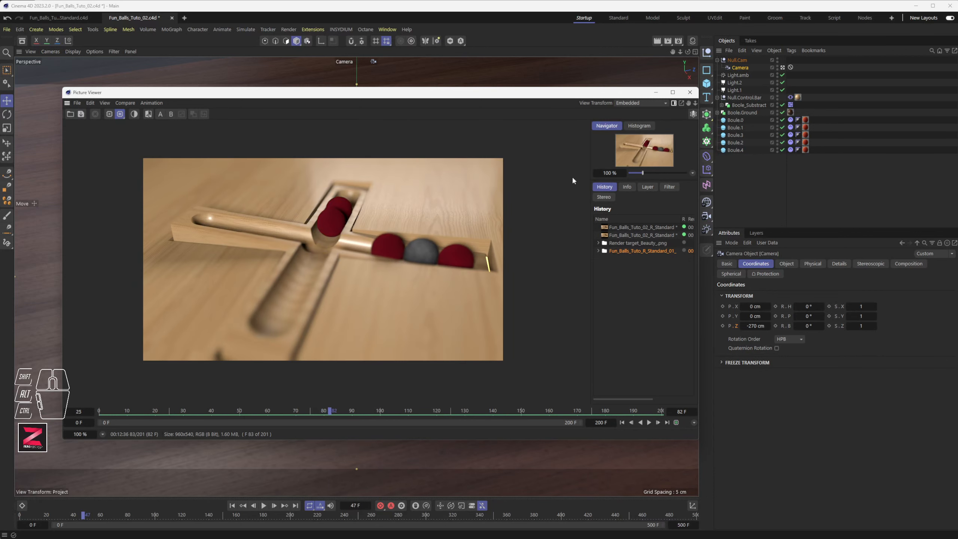
pyautogui.click(619, 244)
pyautogui.moveTo(363, 320); pyautogui.dragTo(372, 247)
pyautogui.press('F8')
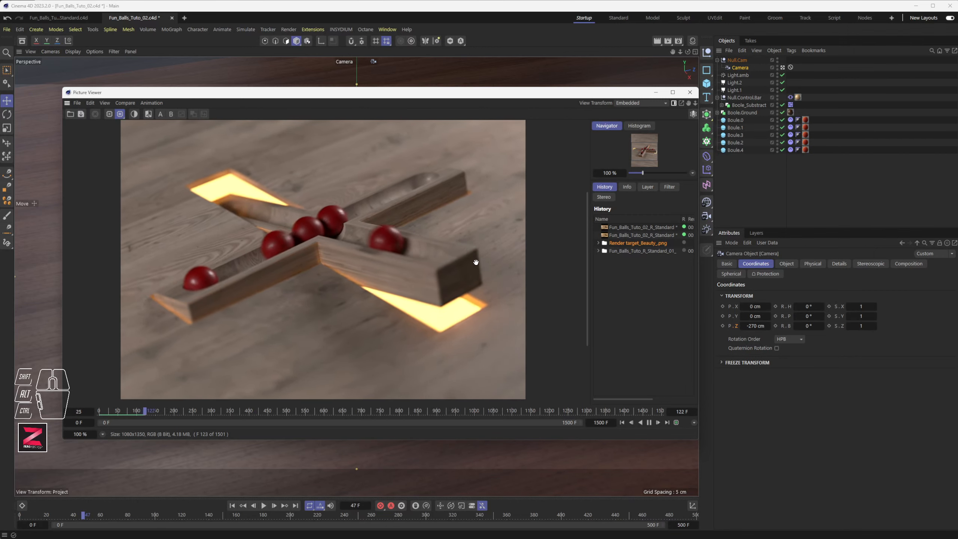
pyautogui.click(689, 92)
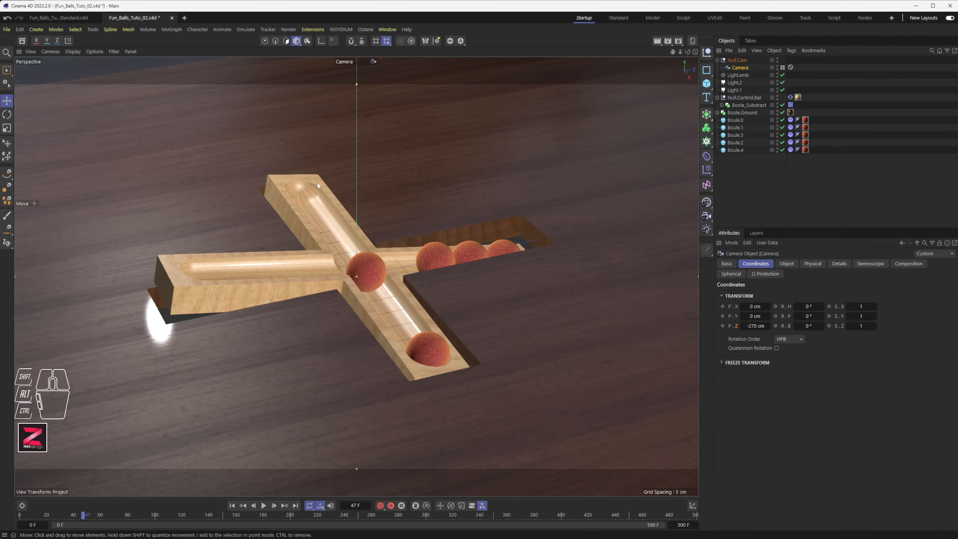
# Render the Perspective view, and scrub through both stored sequences in the Picture Viewer to compare their blur with it
pyautogui.click(657, 42)
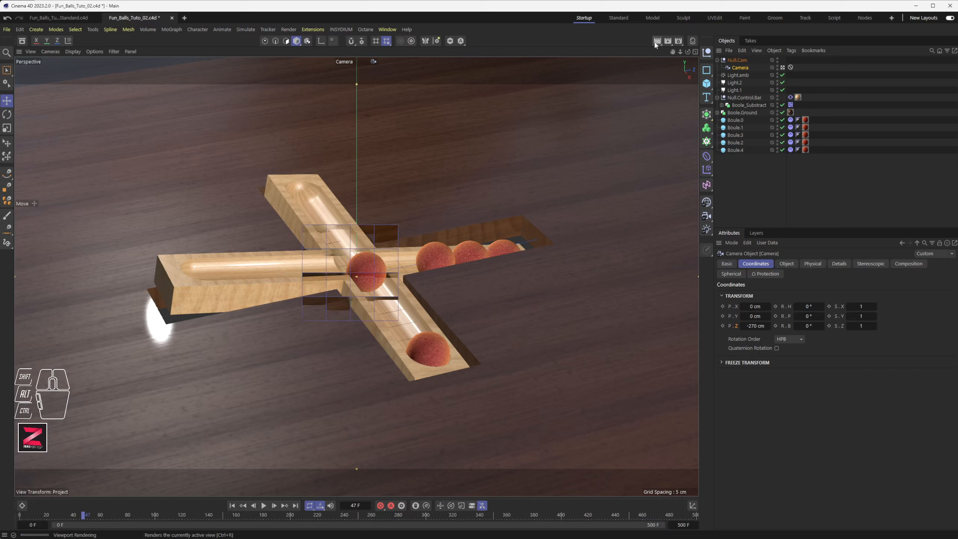
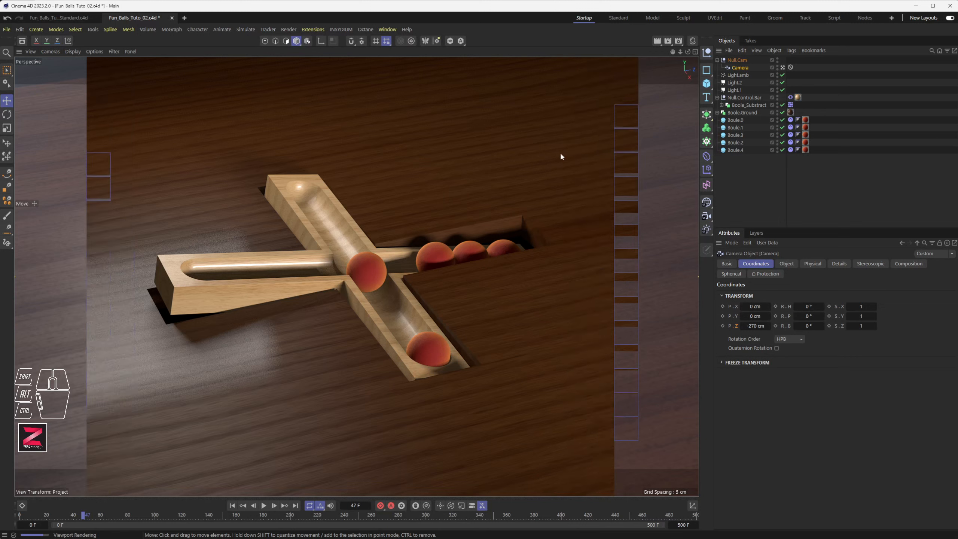
pyautogui.click(386, 29)
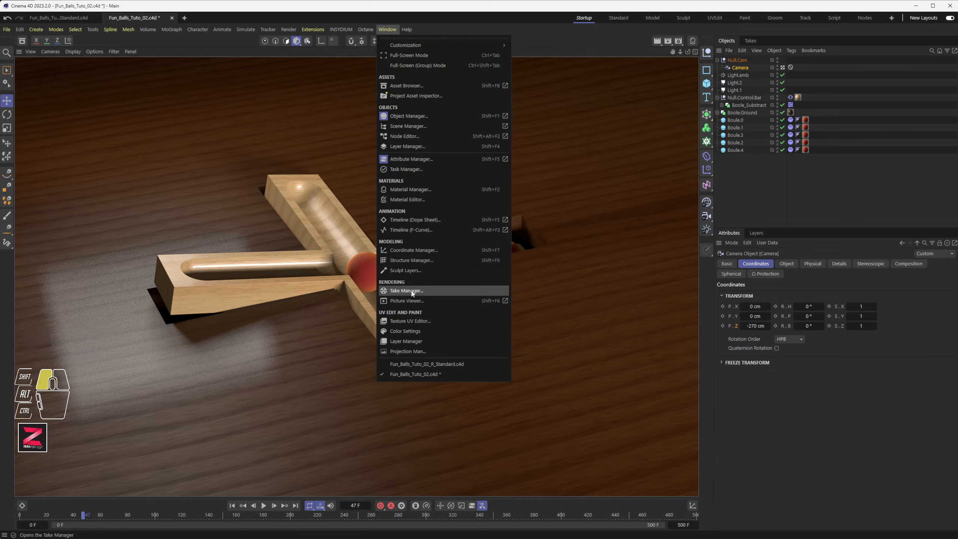
pyautogui.click(406, 300)
pyautogui.moveTo(543, 297); pyautogui.dragTo(189, 120)
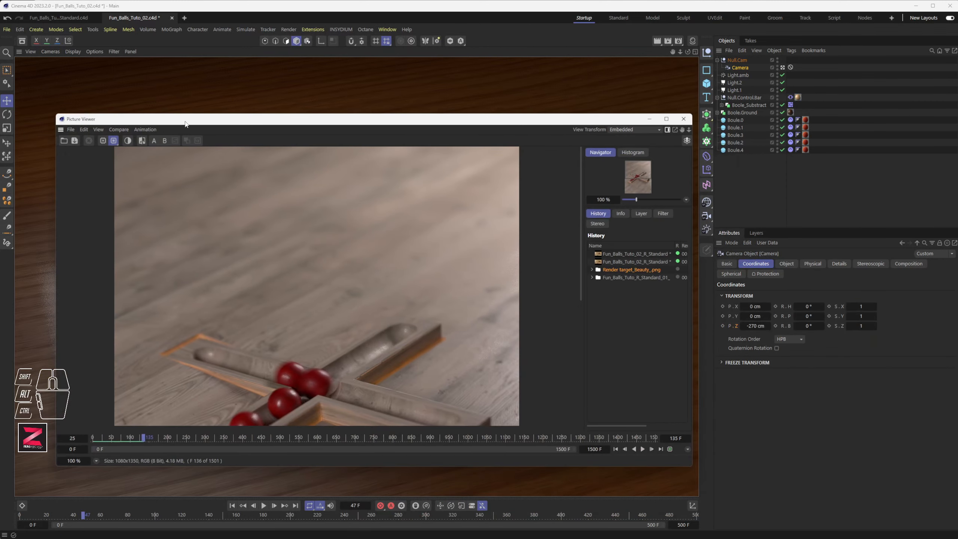
pyautogui.moveTo(254, 306); pyautogui.dragTo(241, 198)
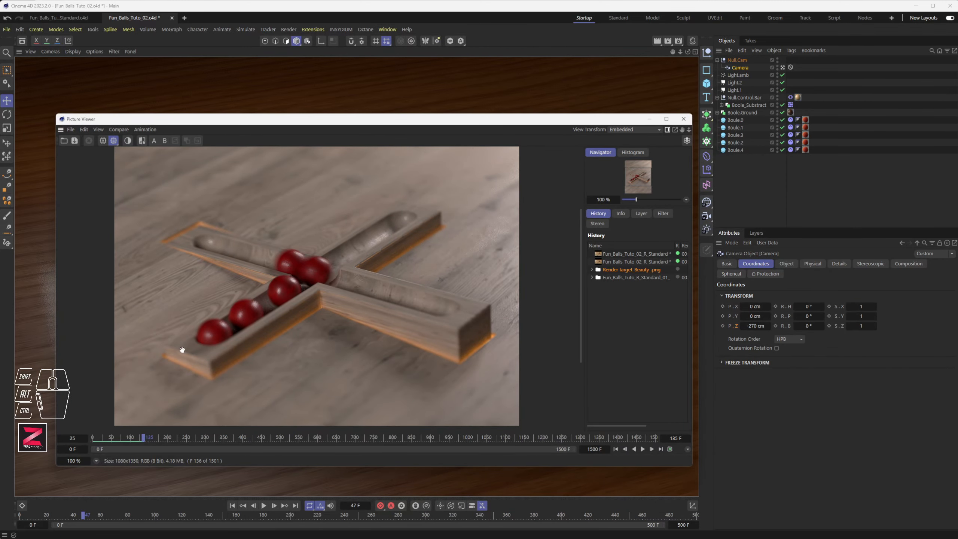
pyautogui.moveTo(146, 438); pyautogui.dragTo(166, 440)
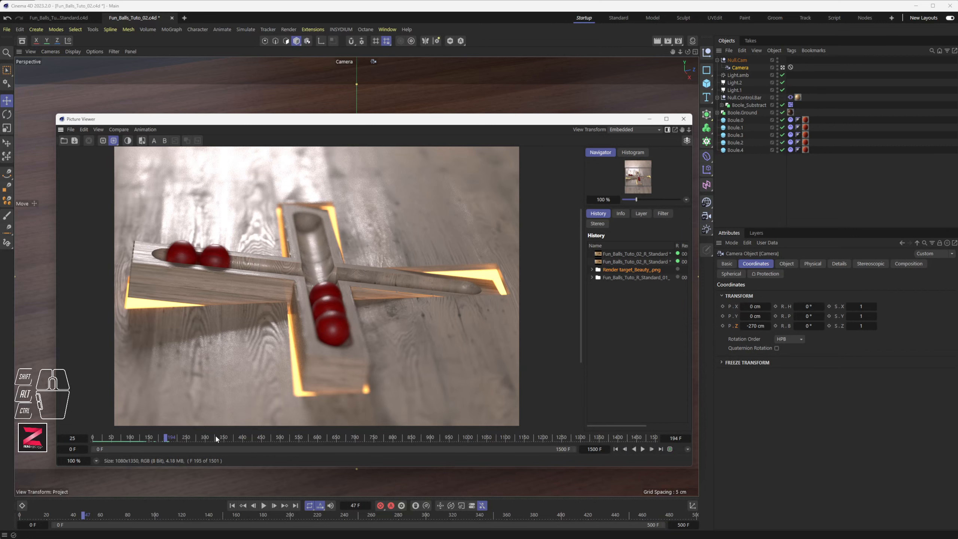
pyautogui.moveTo(216, 436); pyautogui.dragTo(305, 438)
pyautogui.click(626, 278)
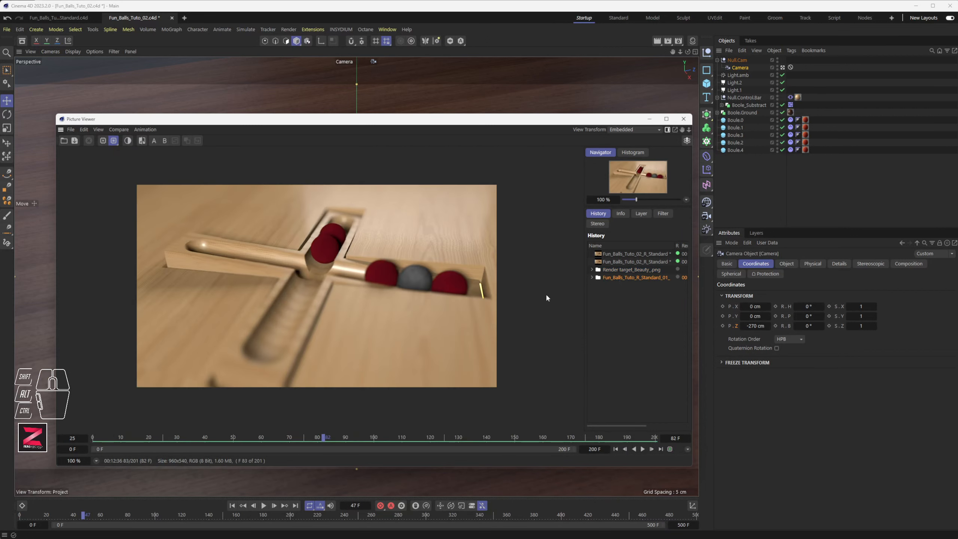
pyautogui.moveTo(184, 437); pyautogui.dragTo(266, 438)
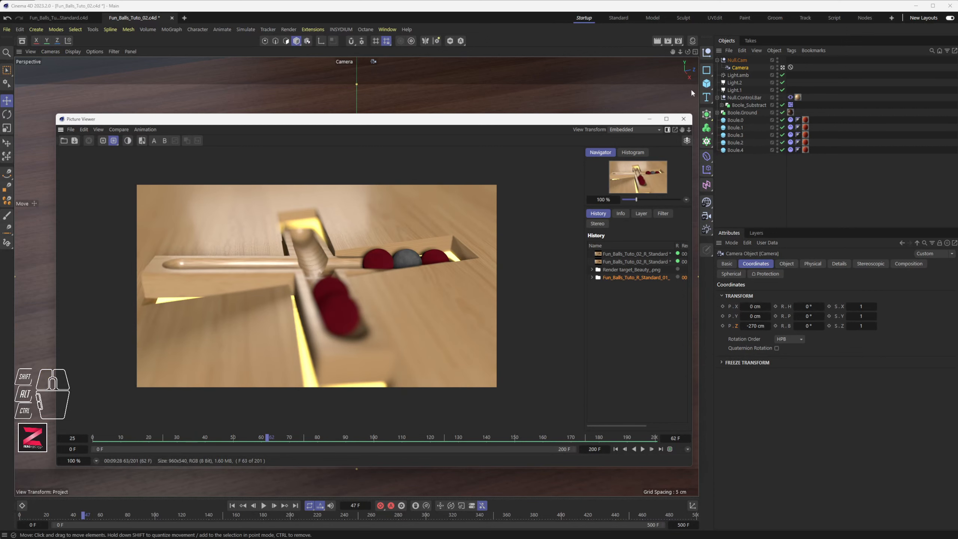
pyautogui.click(683, 119)
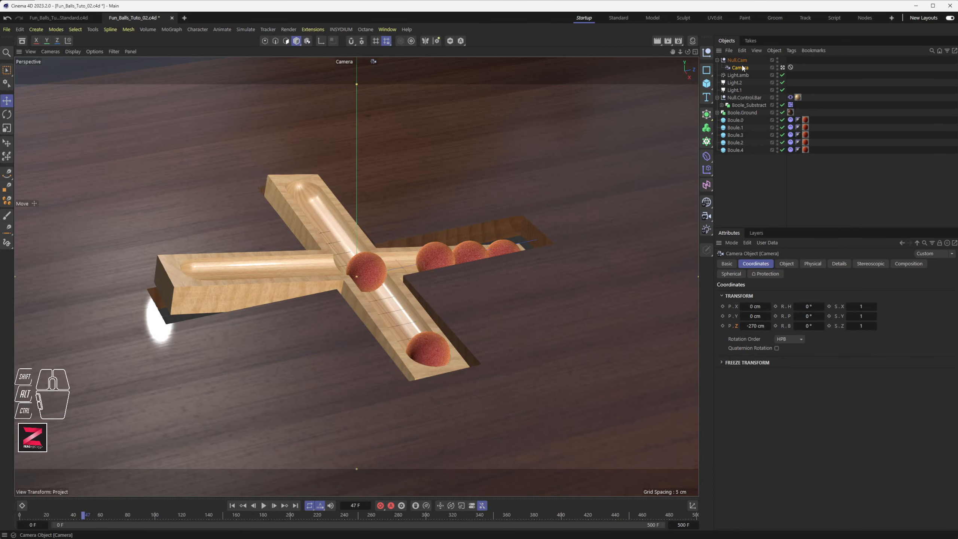
# Place the Camera's focus point on the cross's centre in the Top view, and review the camera's Object, Physical and Details properties
pyautogui.middleClick(286, 271)
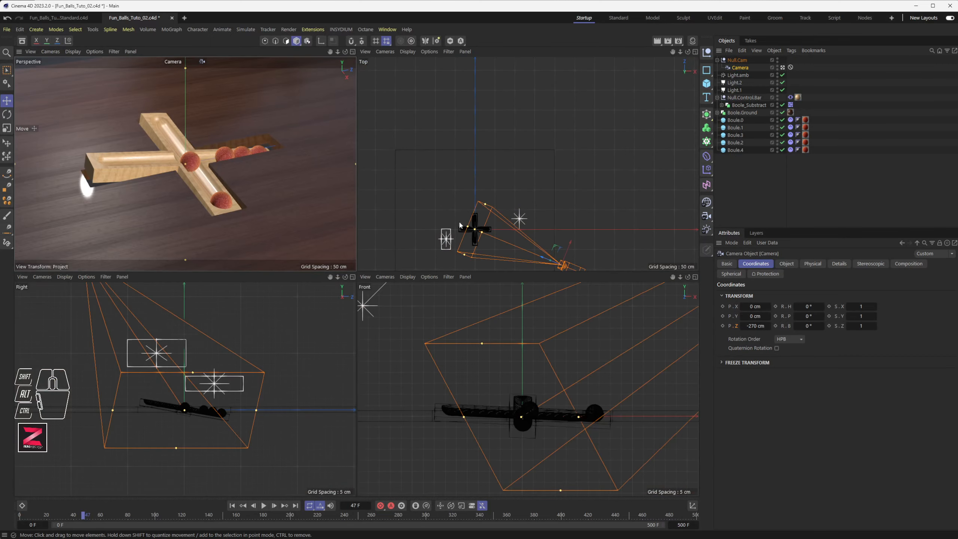
pyautogui.keyDown('alt'); pyautogui.moveTo(506, 225); pyautogui.dragTo(518, 136, button='middle'); pyautogui.keyUp('alt')
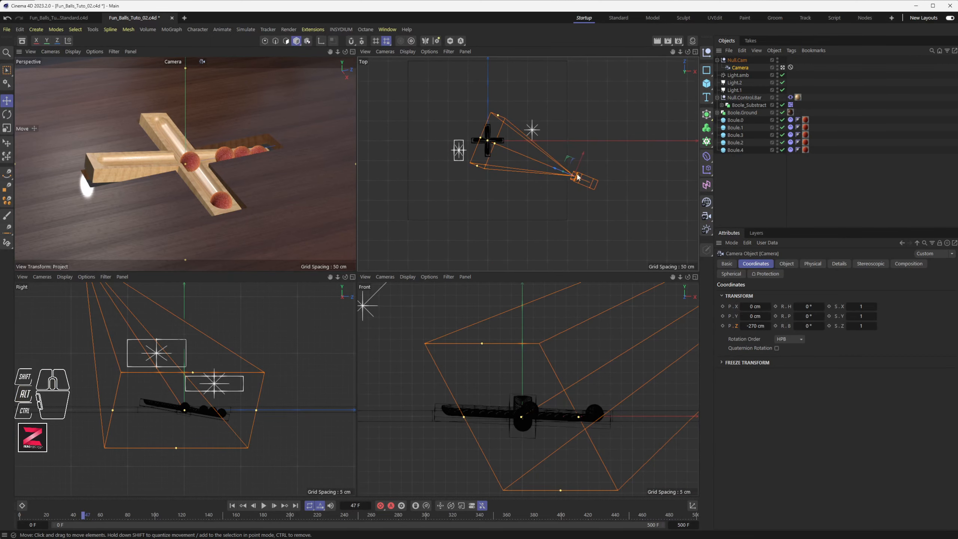
pyautogui.moveTo(487, 142)
pyautogui.mouseDown()
pyautogui.moveTo(489, 152)
pyautogui.moveTo(488, 143)
pyautogui.mouseUp()
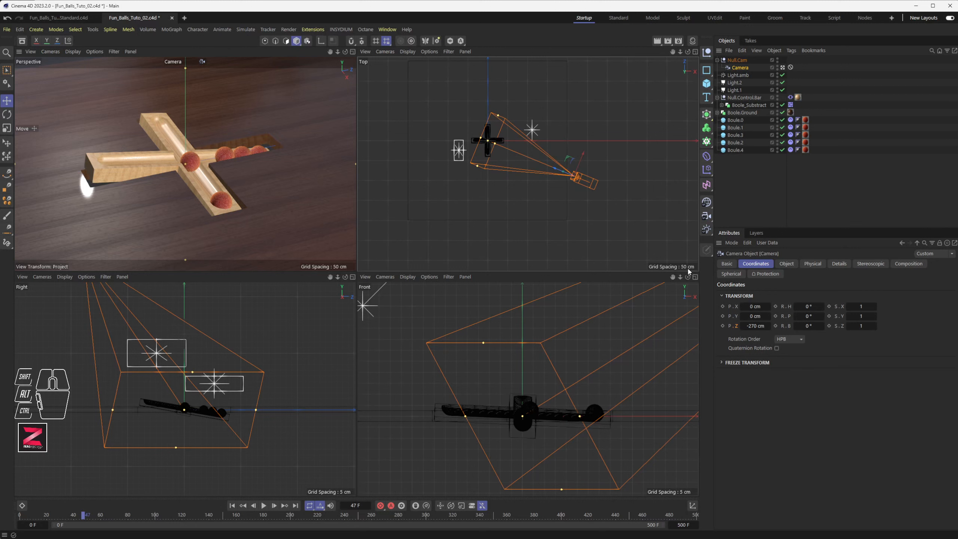
pyautogui.click(785, 264)
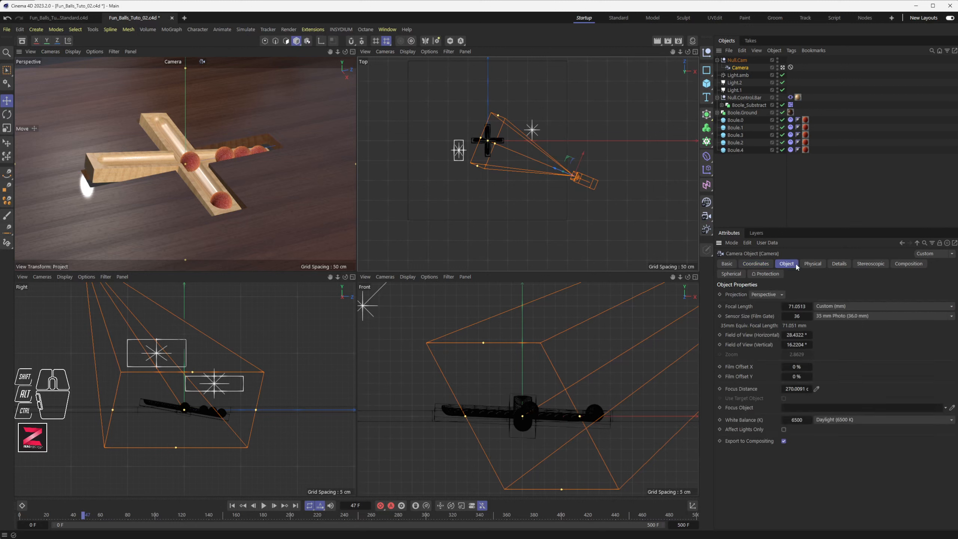
pyautogui.click(816, 265)
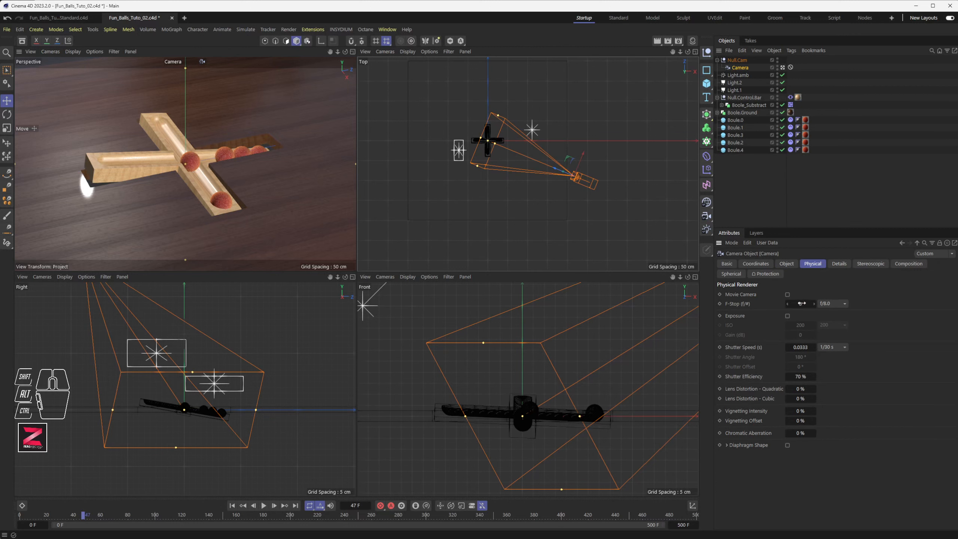
pyautogui.click(836, 265)
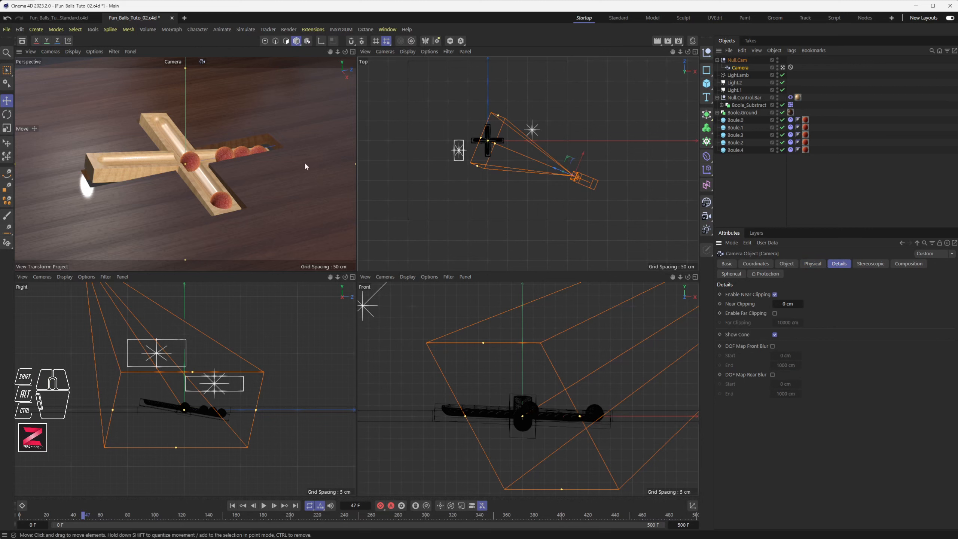
# Switch the renderer to Physical in the render settings and enable Depth Of Field
pyautogui.click(678, 41)
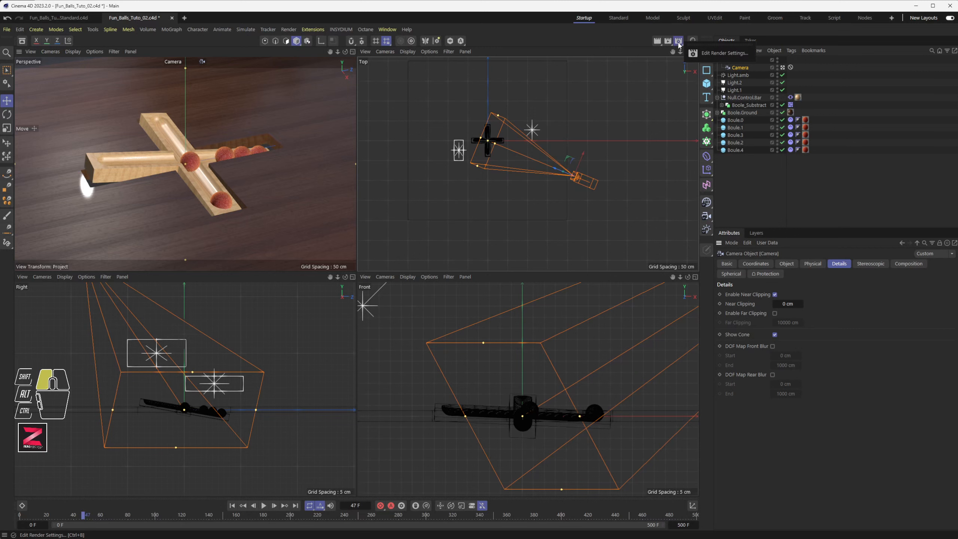
pyautogui.click(692, 53)
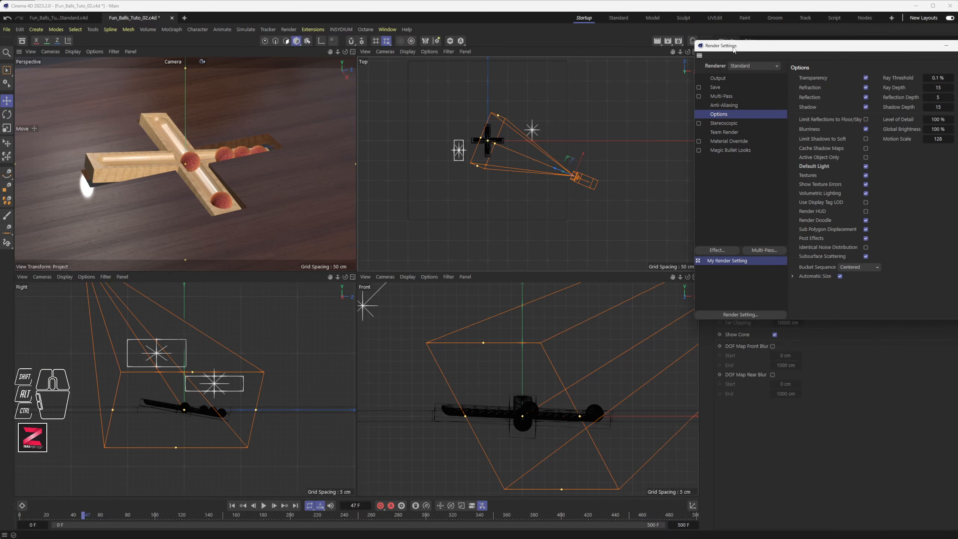
pyautogui.moveTo(733, 49); pyautogui.dragTo(434, 87)
pyautogui.click(454, 104)
pyautogui.click(450, 136)
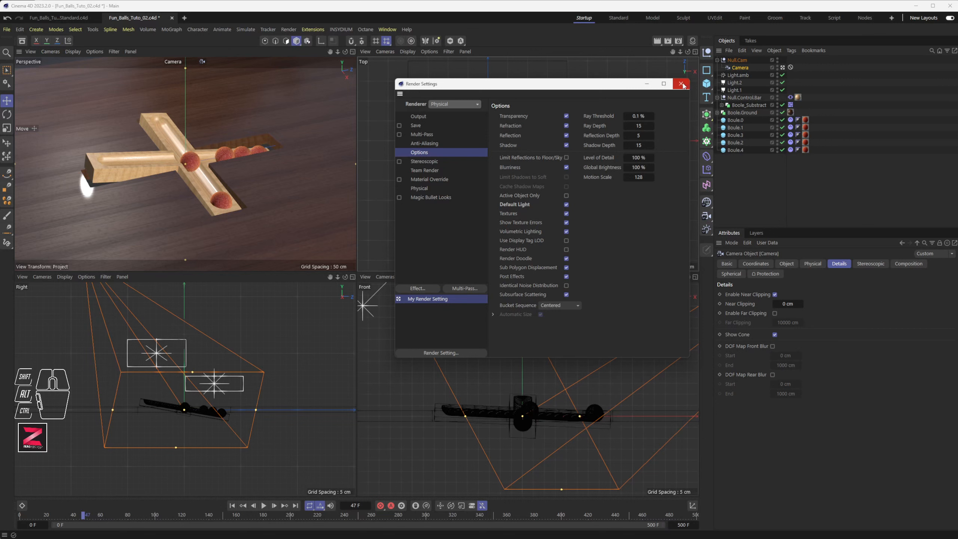
pyautogui.click(417, 188)
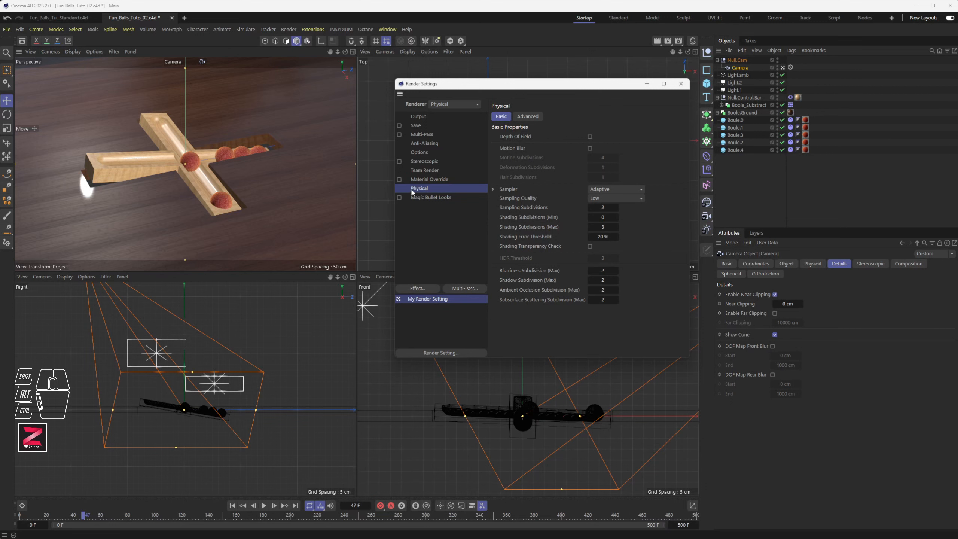
pyautogui.click(590, 137)
# Make the Perspective view active and render it to check the depth of field
pyautogui.hotkey('ctrl', 'r')
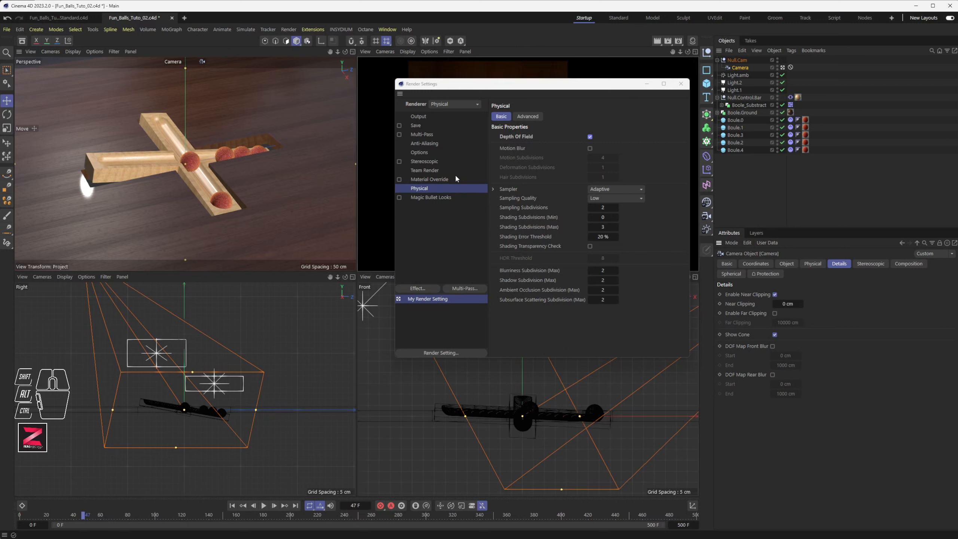
pyautogui.click(279, 92)
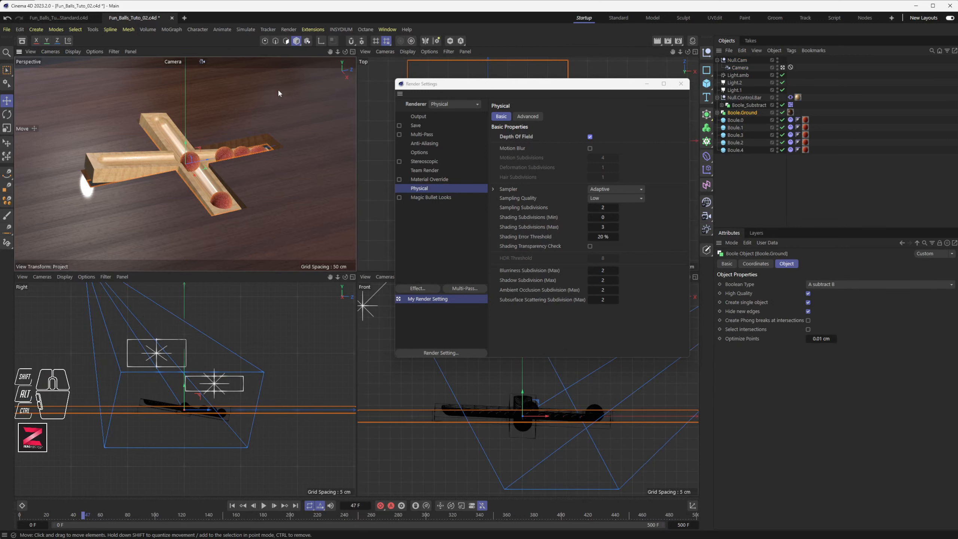
pyautogui.click(659, 42)
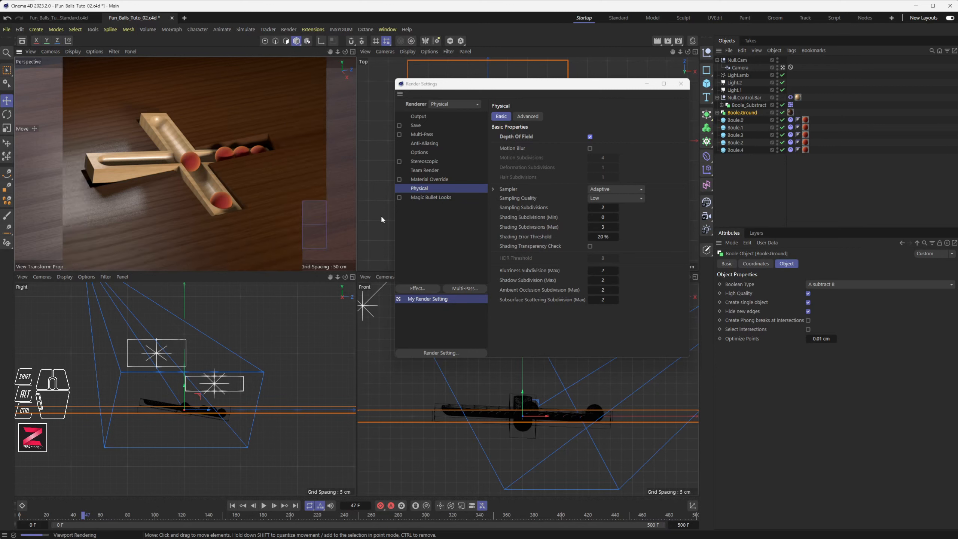
# Set the Camera's F-Stop to 1 for the Physical renderer and render the Perspective view to check the blur
pyautogui.click(741, 69)
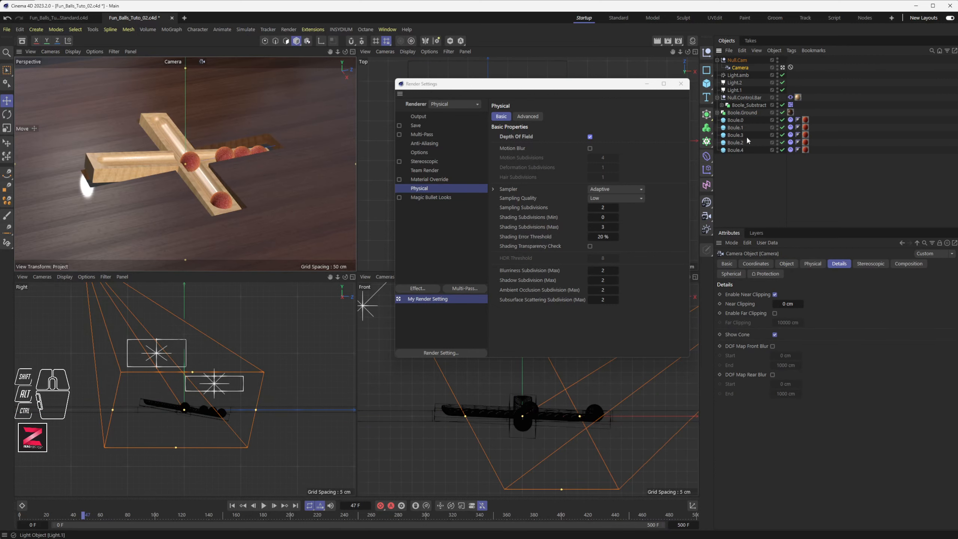
pyautogui.click(813, 264)
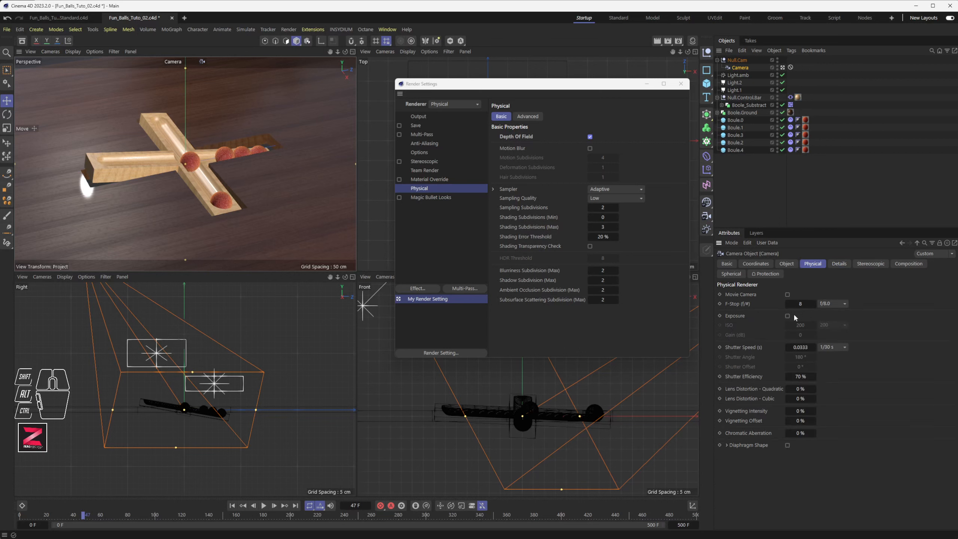
pyautogui.moveTo(800, 304); pyautogui.dragTo(796, 304)
pyautogui.click(658, 41)
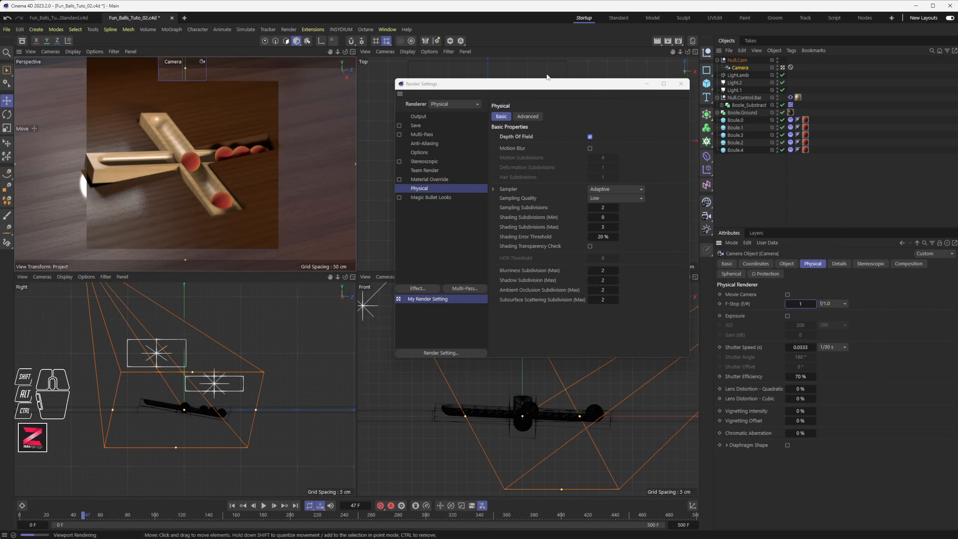
pyautogui.moveTo(543, 82); pyautogui.dragTo(547, 126)
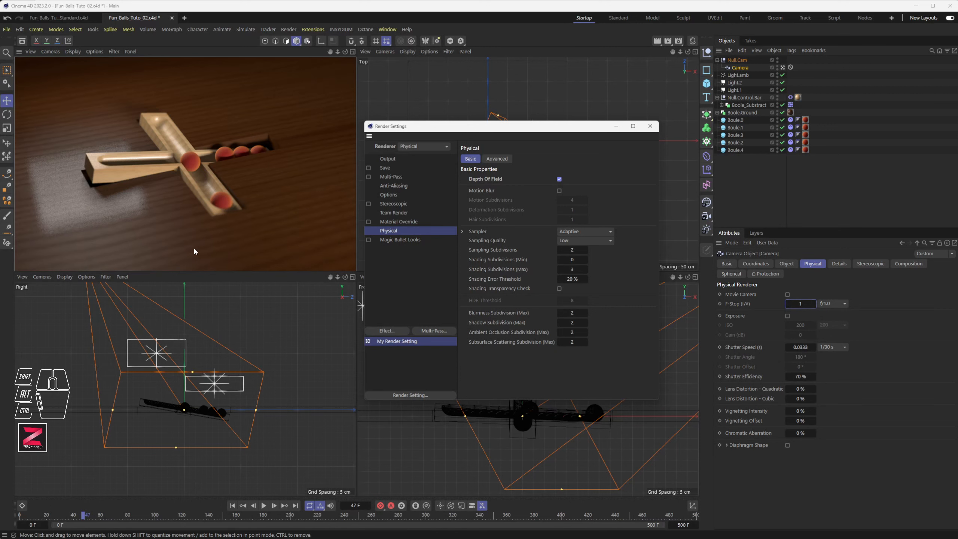
# Set the Camera's F-Stop to 0.5 and render the Perspective view to check the stronger blur
pyautogui.click(832, 303)
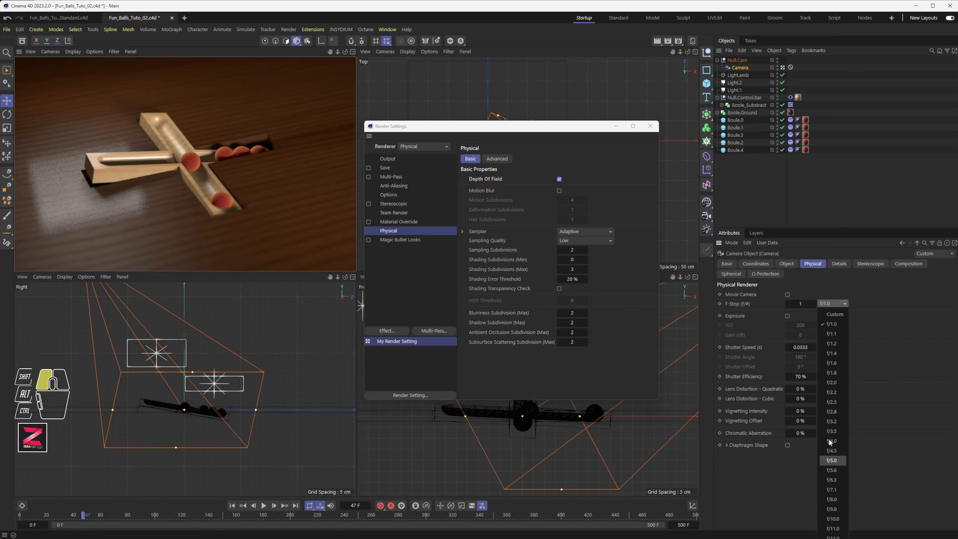
pyautogui.click(812, 309)
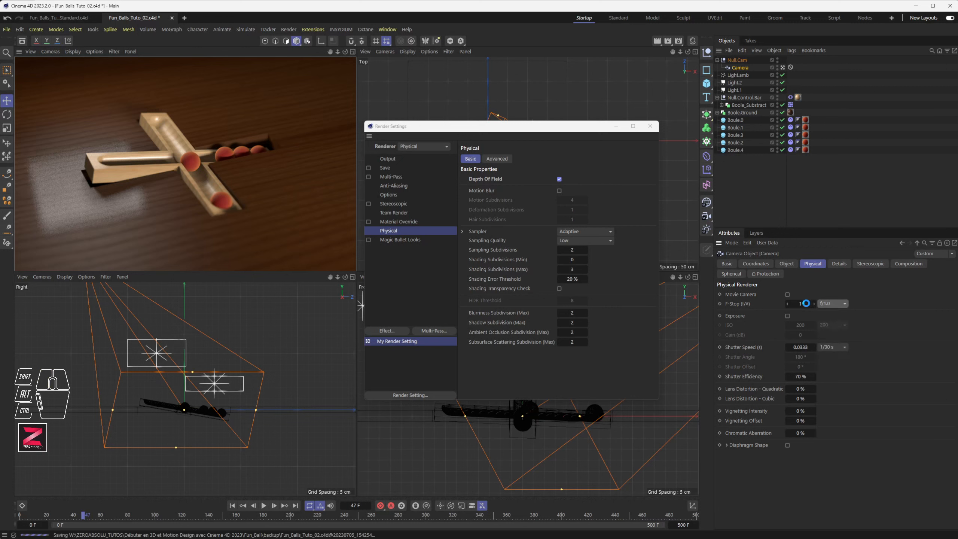
pyautogui.doubleClick(802, 302)
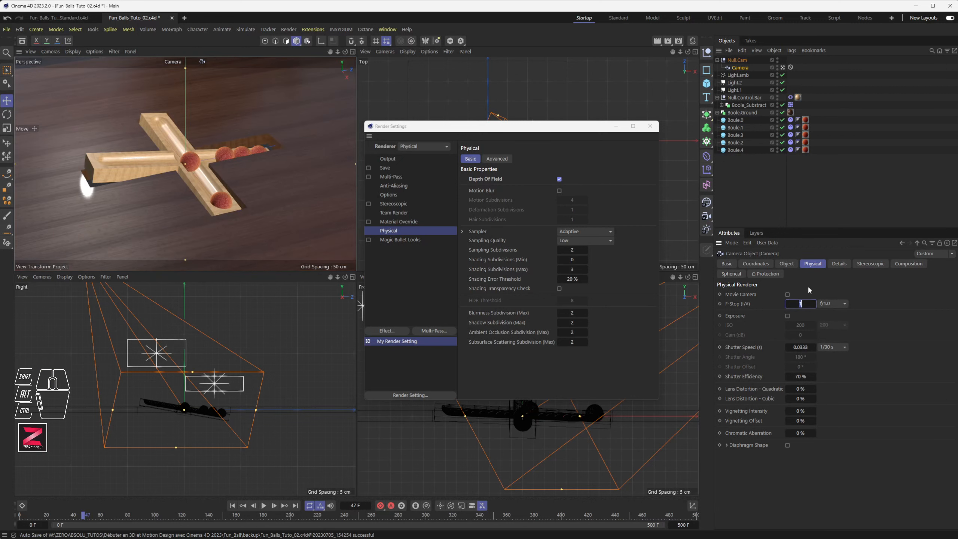
pyautogui.write('0.5')
pyautogui.press('Return')
pyautogui.click(658, 41)
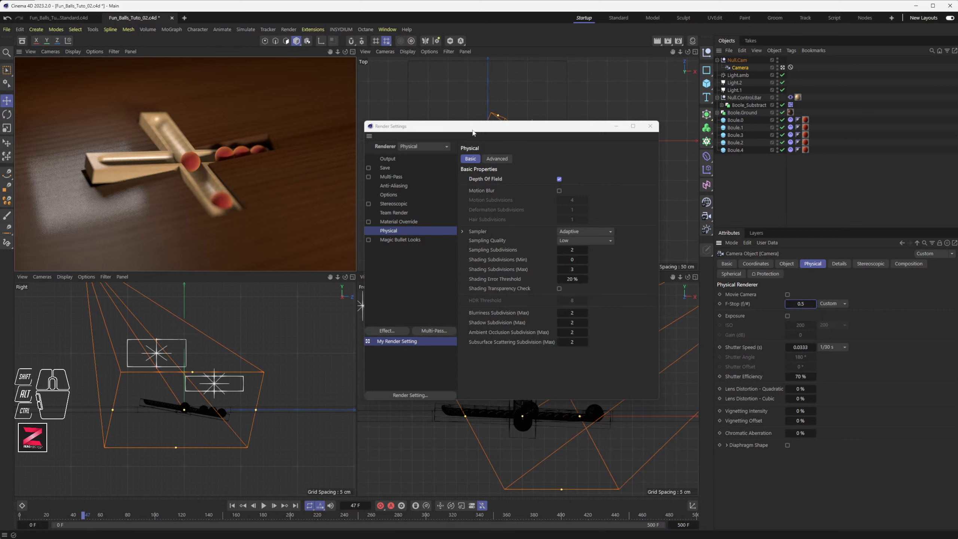
# Switch the renderer to Standard in the render settings and add the Depth of Field effect
pyautogui.moveTo(473, 130)
pyautogui.mouseDown()
pyautogui.moveTo(348, 199)
pyautogui.moveTo(357, 202)
pyautogui.moveTo(413, 150)
pyautogui.moveTo(465, 152)
pyautogui.moveTo(477, 126)
pyautogui.mouseUp()
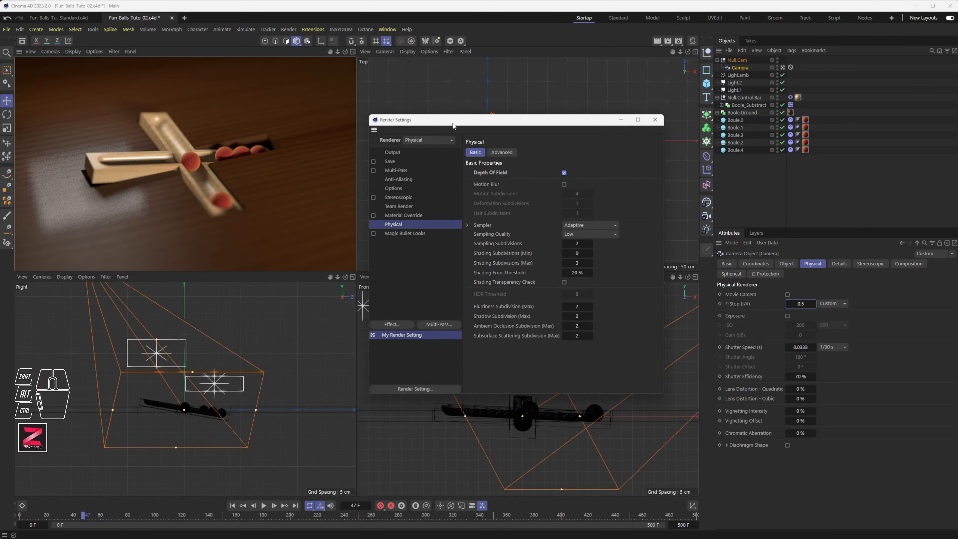
pyautogui.click(417, 140)
pyautogui.click(422, 158)
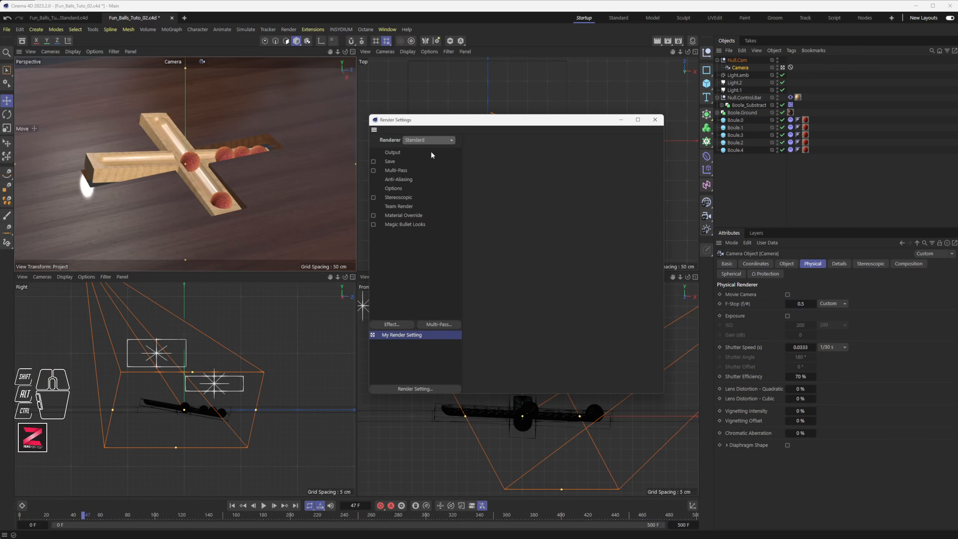
pyautogui.click(391, 189)
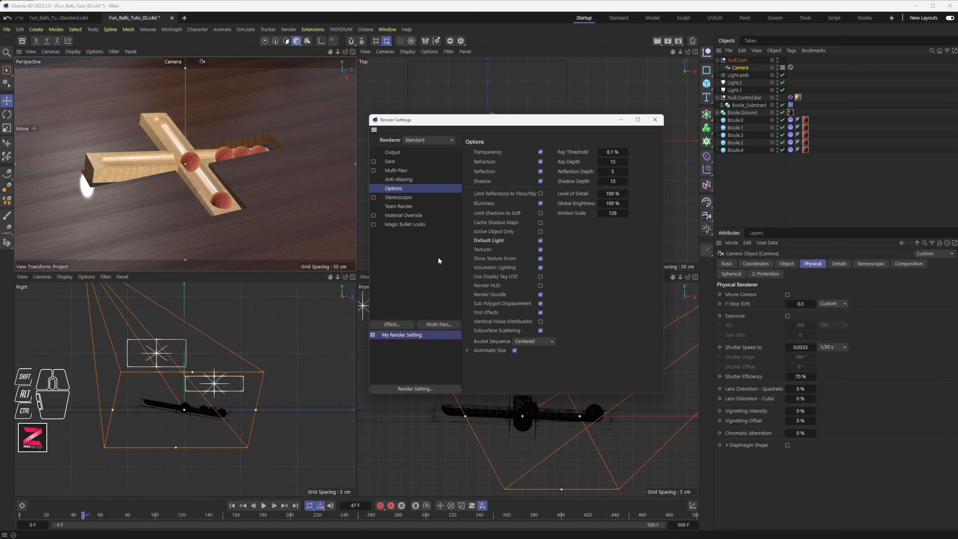
pyautogui.click(390, 327)
pyautogui.click(437, 127)
pyautogui.moveTo(436, 124); pyautogui.dragTo(411, 0)
pyautogui.click(367, 149)
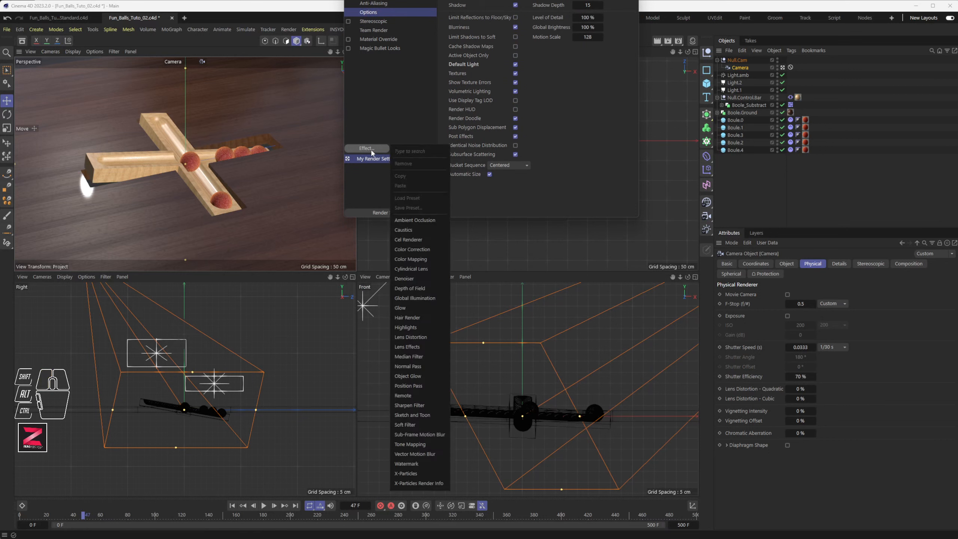
pyautogui.click(410, 288)
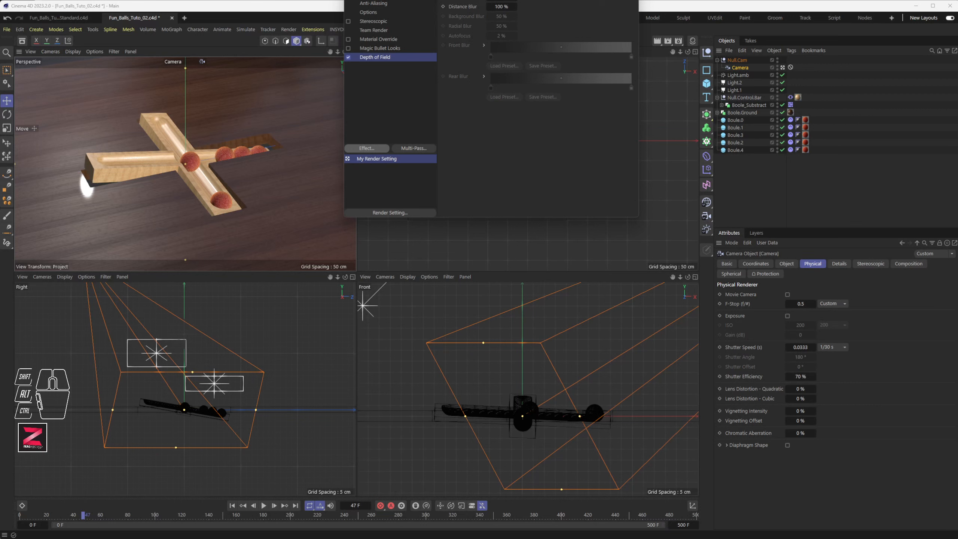
# Set the Depth of Field effect's Blur Strength to 40 % and render the Perspective view
pyautogui.moveTo(472, 0); pyautogui.dragTo(491, 47)
pyautogui.doubleClick(520, 94)
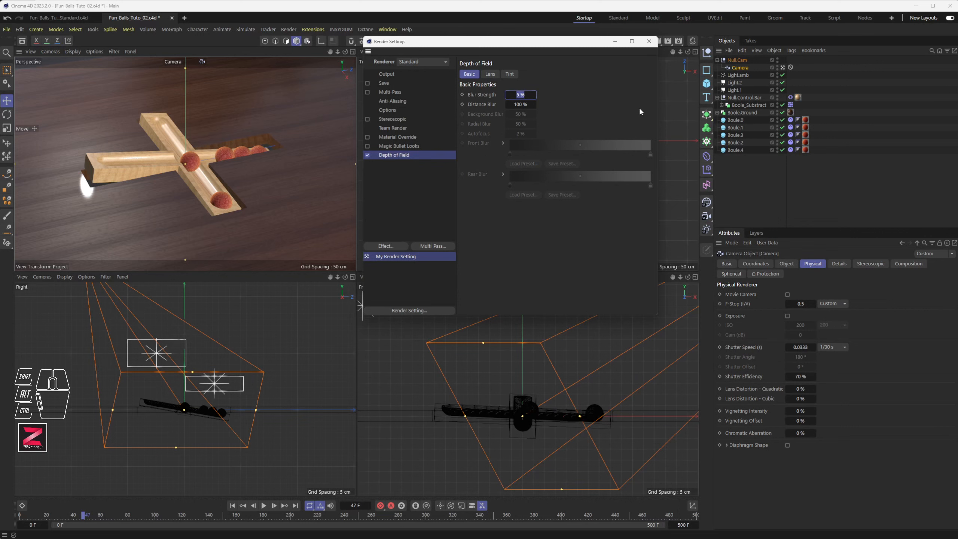
pyautogui.write('40')
pyautogui.press('Return')
pyautogui.moveTo(590, 44); pyautogui.dragTo(626, 107)
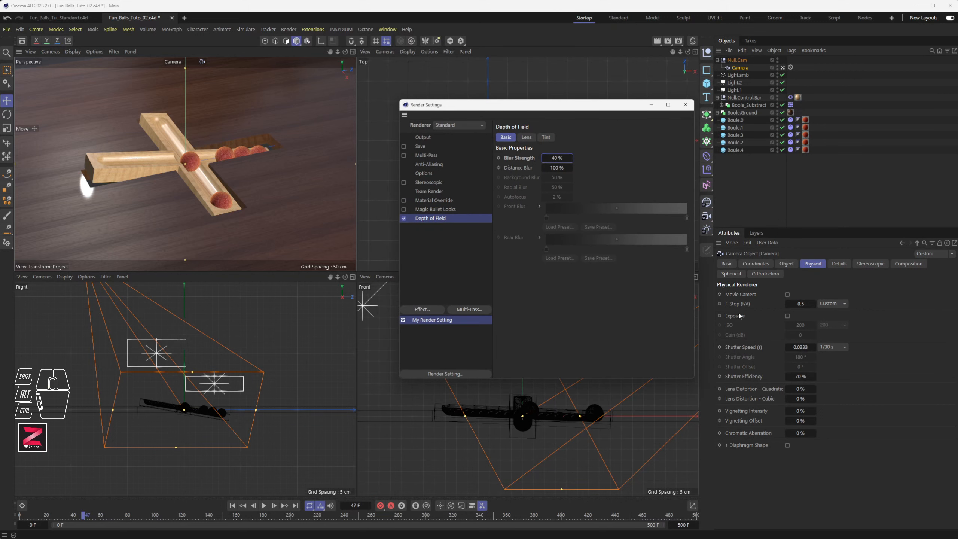
pyautogui.click(658, 44)
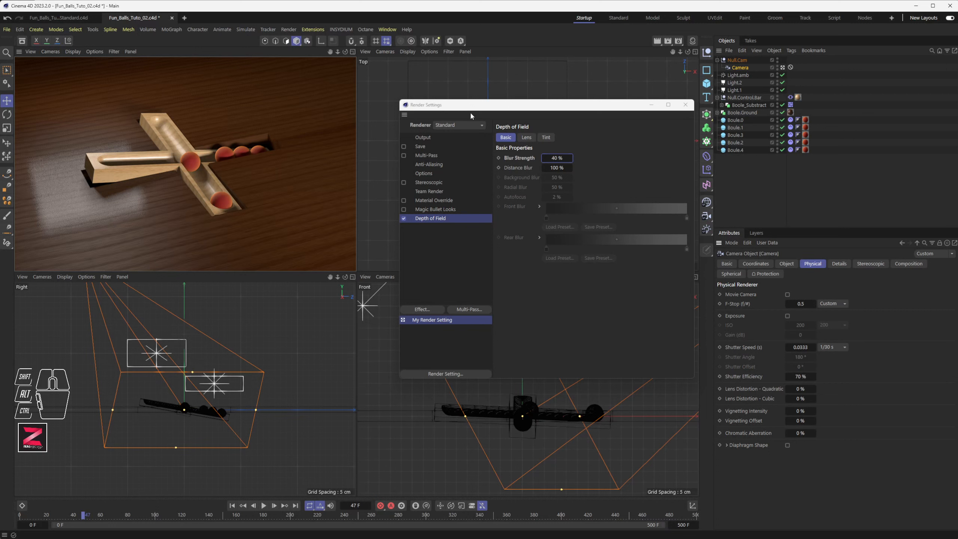
# Close the render settings, enable the Camera's DOF Map Front Blur, and pull its end distance to about 98 cm in the Top view
pyautogui.moveTo(495, 107); pyautogui.dragTo(466, 80)
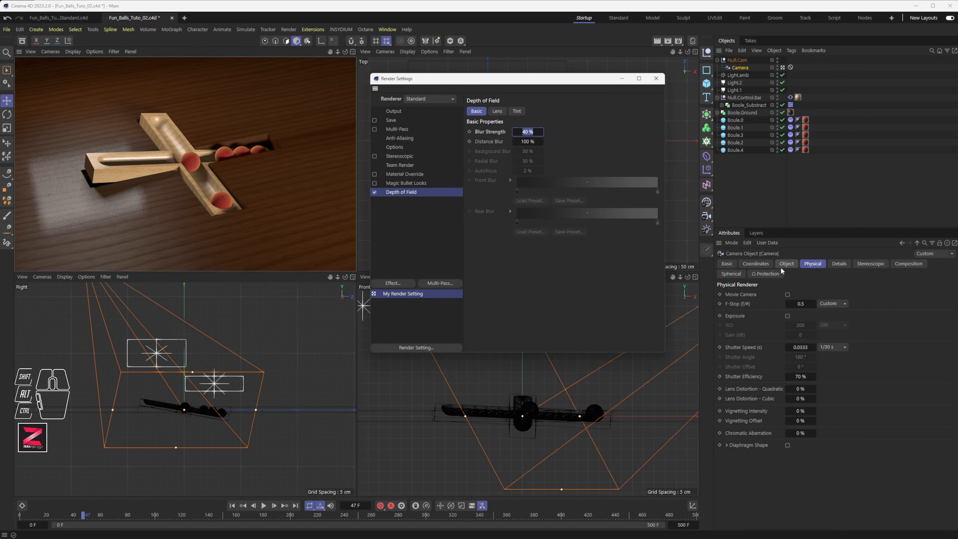
pyautogui.click(838, 264)
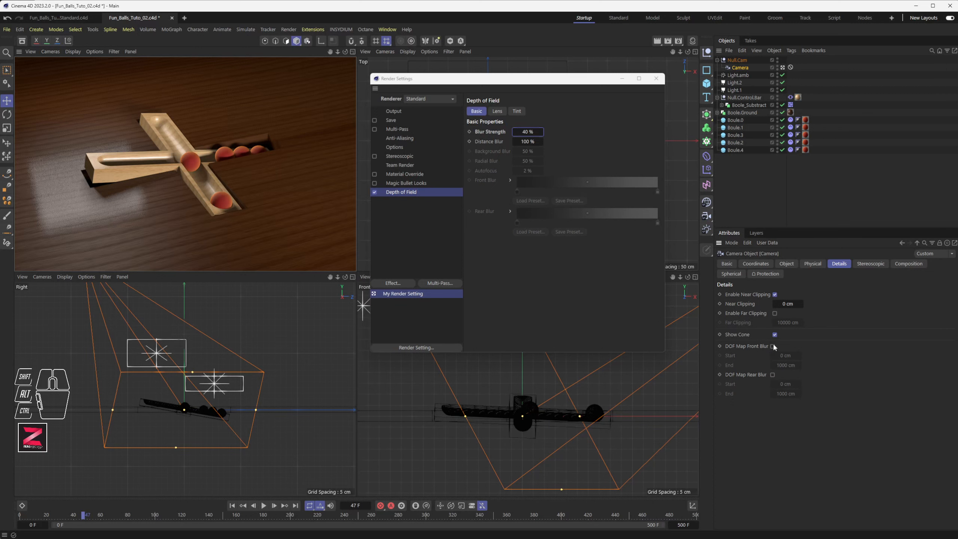
pyautogui.click(657, 79)
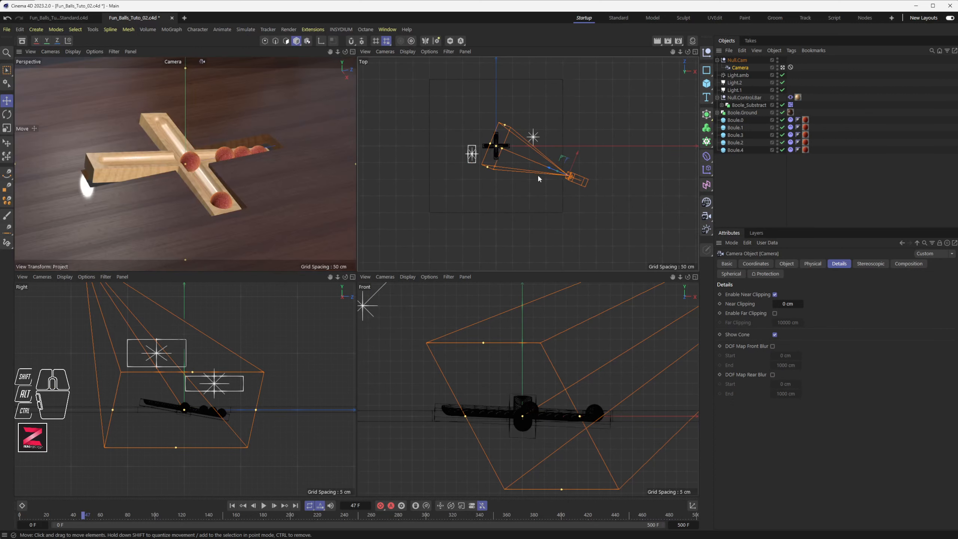
pyautogui.middleClick(537, 174)
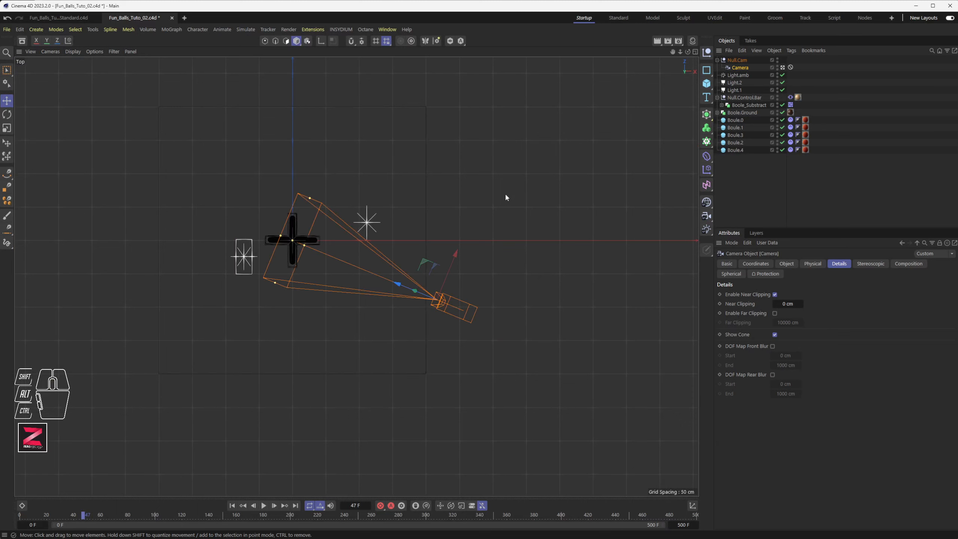
pyautogui.click(772, 346)
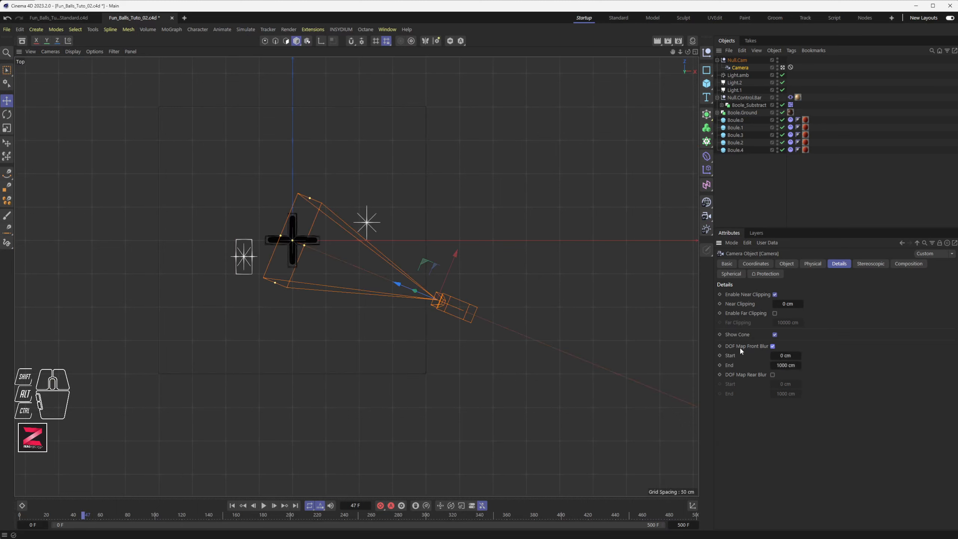
pyautogui.scroll(-4, 453, 337)
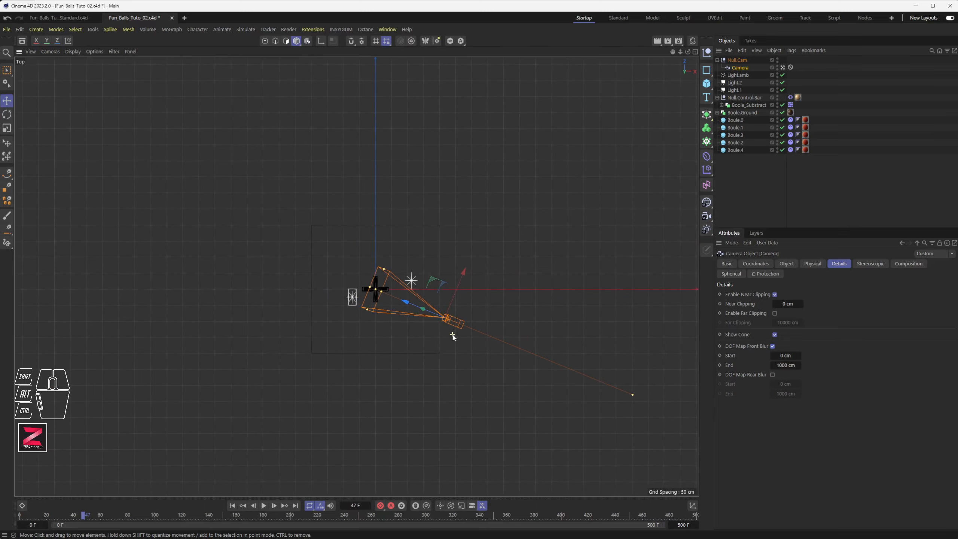
pyautogui.moveTo(633, 395); pyautogui.dragTo(398, 285)
pyautogui.scroll(6, 421, 317)
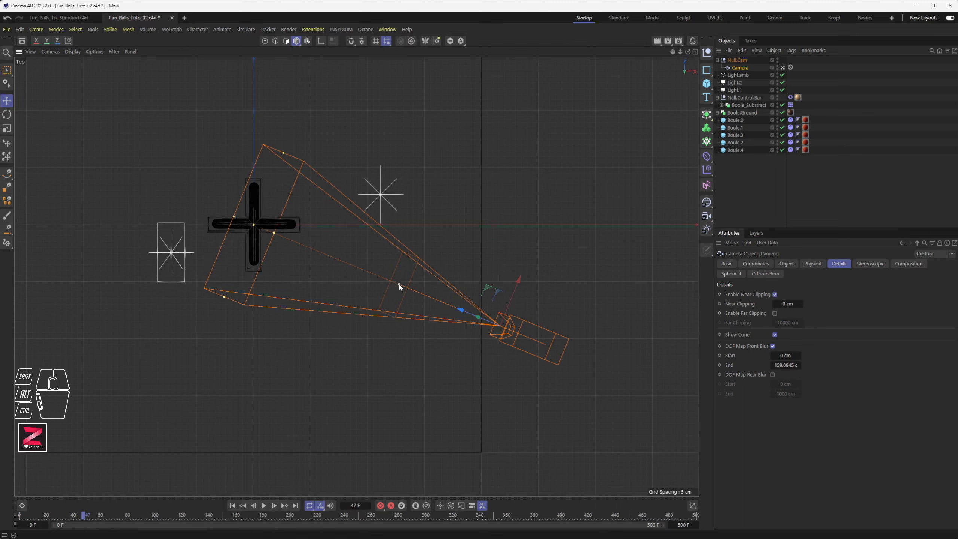
pyautogui.moveTo(399, 285); pyautogui.dragTo(343, 263)
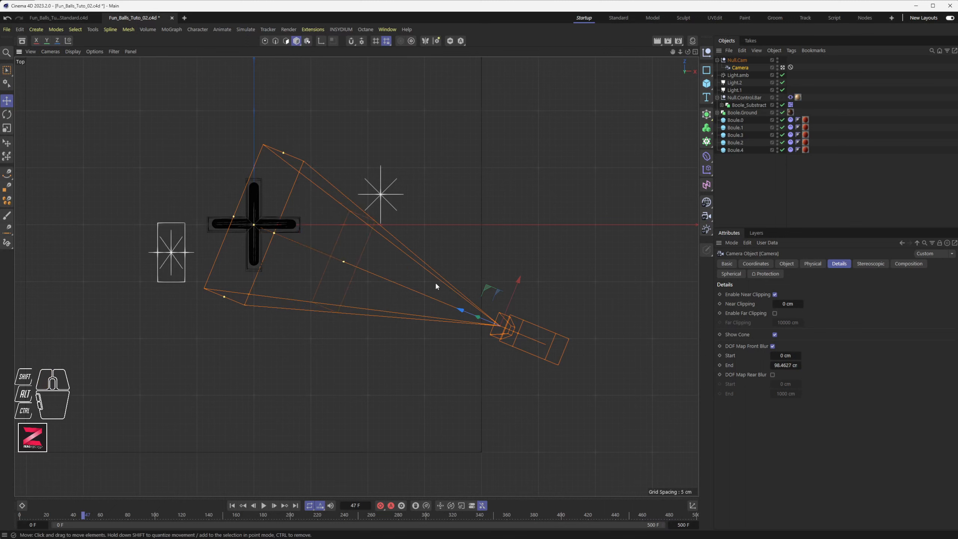
# Set the End of the Camera's DOF Map Front Blur to 100 cm and render the Perspective view
pyautogui.middleClick(469, 324)
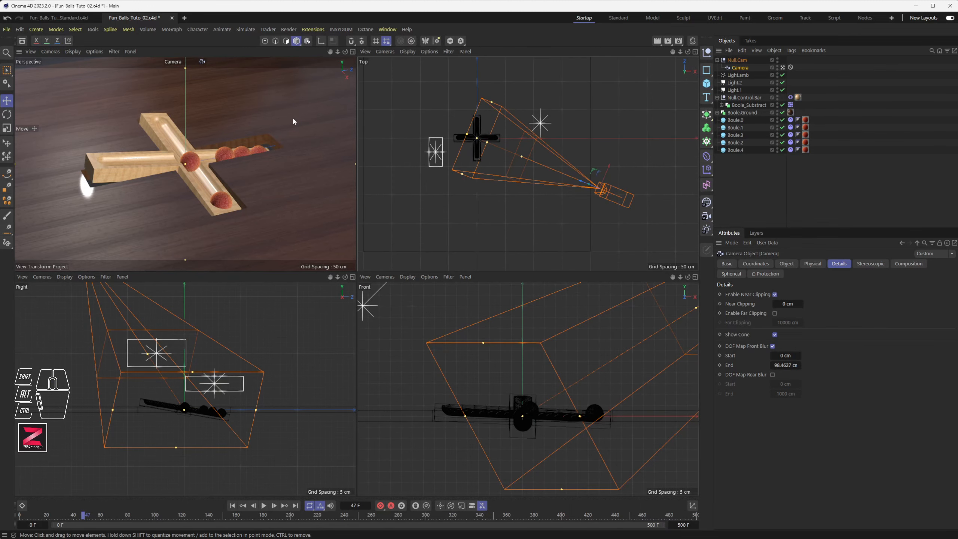
pyautogui.click(784, 365)
pyautogui.write('100')
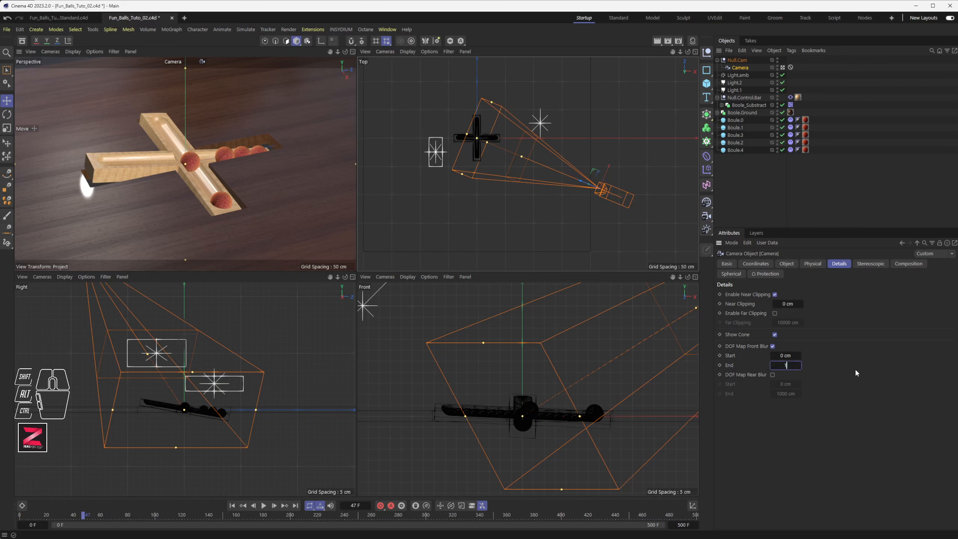
pyautogui.press('Return')
pyautogui.moveTo(799, 355)
pyautogui.mouseDown()
pyautogui.moveTo(811, 356)
pyautogui.moveTo(799, 356)
pyautogui.mouseUp()
pyautogui.hotkey('ctrl', 'z')
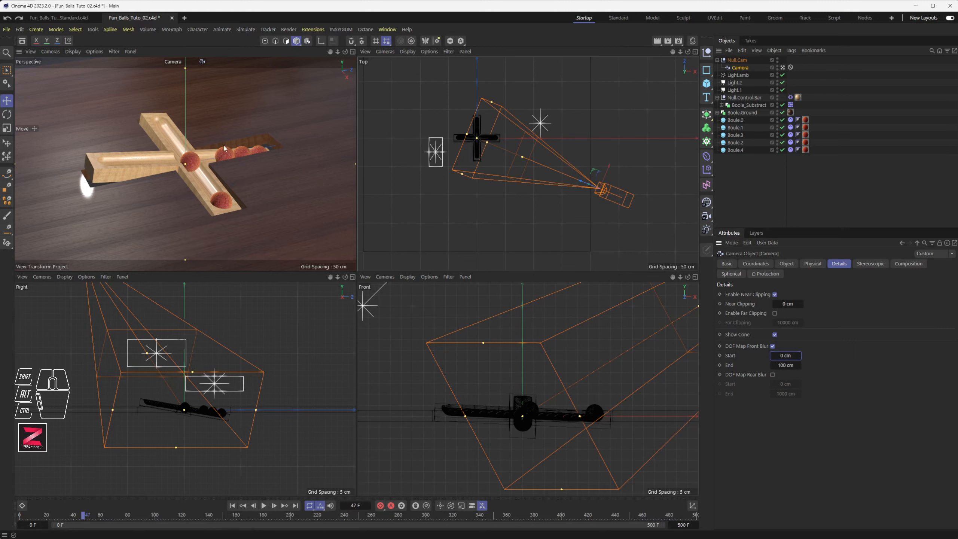
pyautogui.rightClick(305, 112)
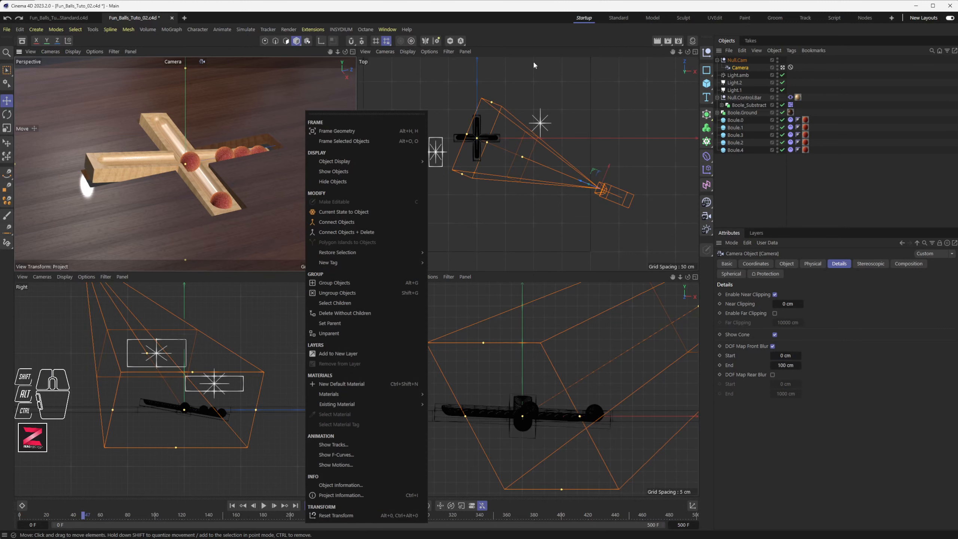
pyautogui.click(657, 40)
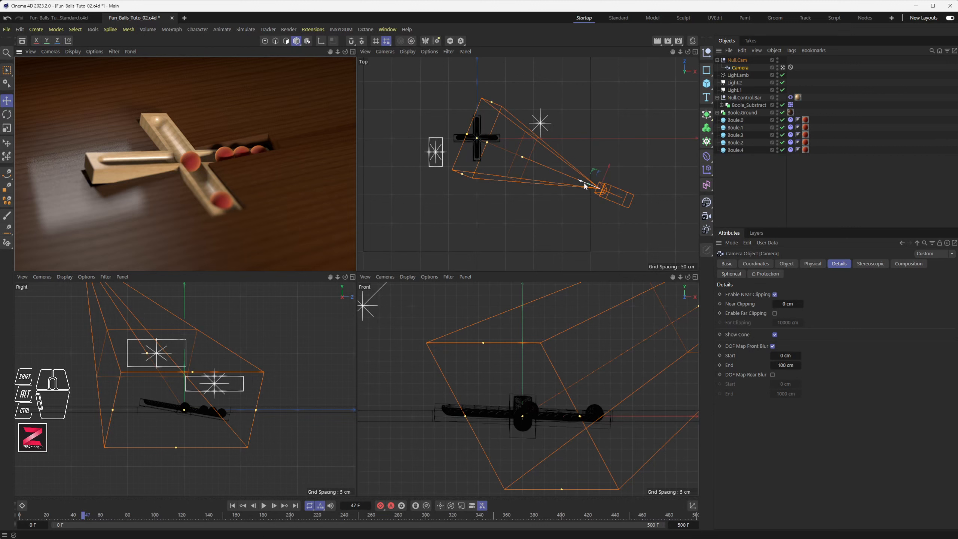
# Move the Camera about 64 cm towards the cross, refocus on its centre with Front Blur ending at about 115 cm, and render the Perspective view
pyautogui.moveTo(584, 183); pyautogui.dragTo(552, 175)
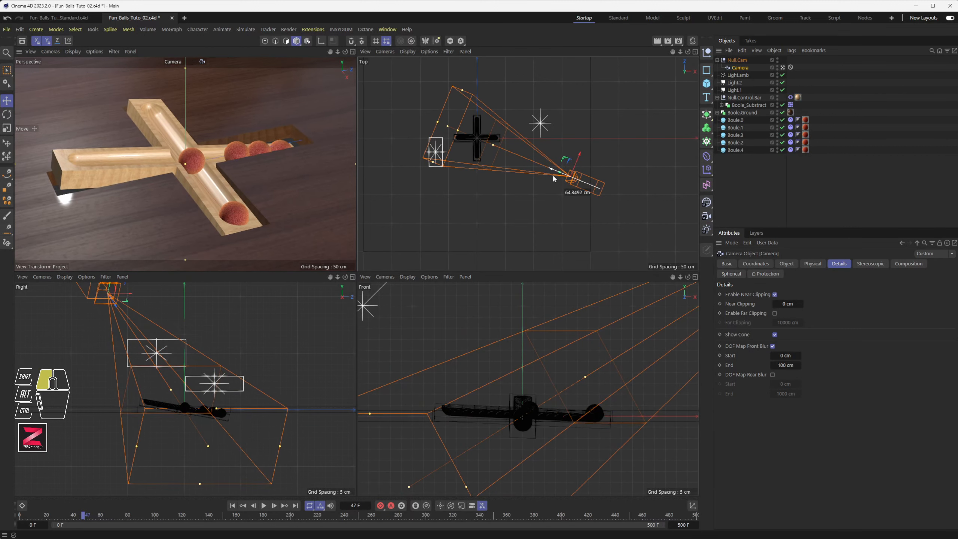
pyautogui.moveTo(448, 128); pyautogui.dragTo(530, 160)
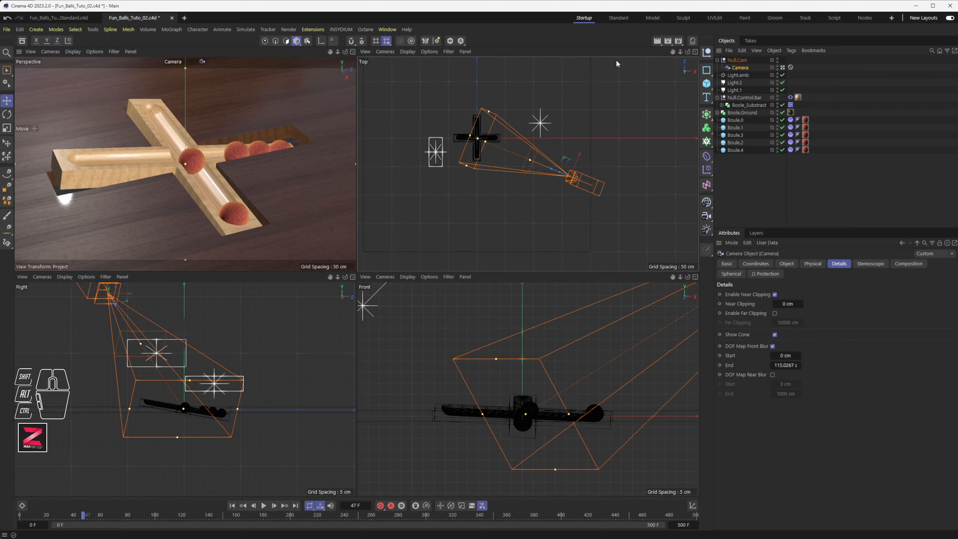
pyautogui.click(657, 40)
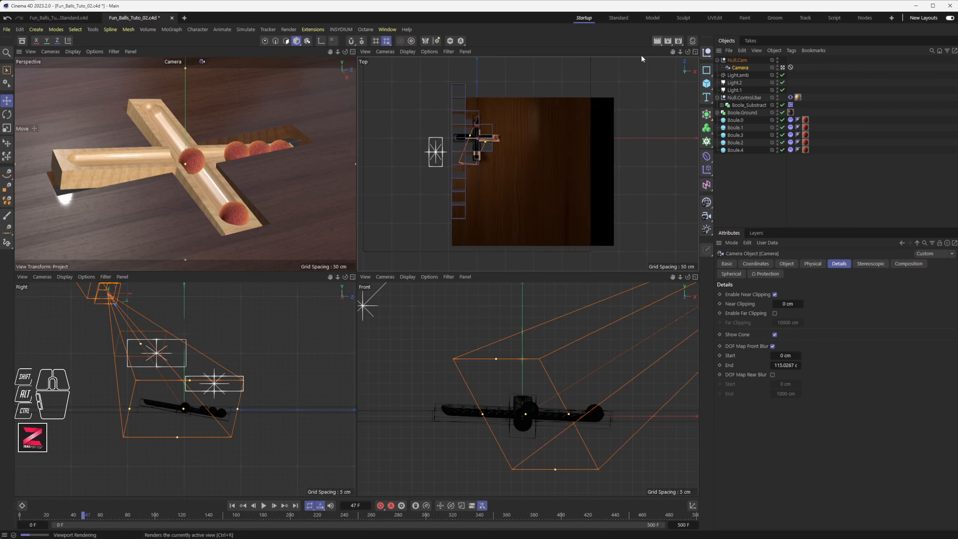
pyautogui.click(302, 111)
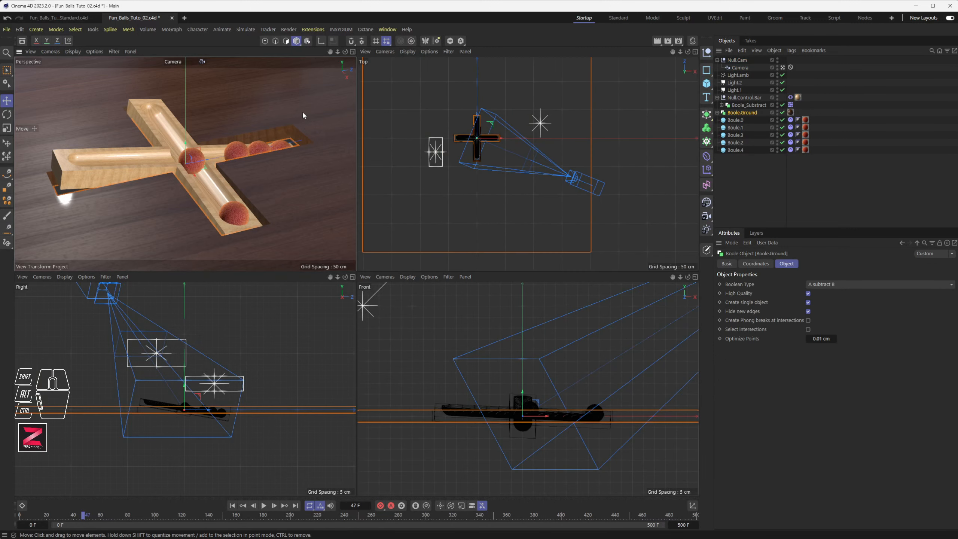
pyautogui.click(658, 44)
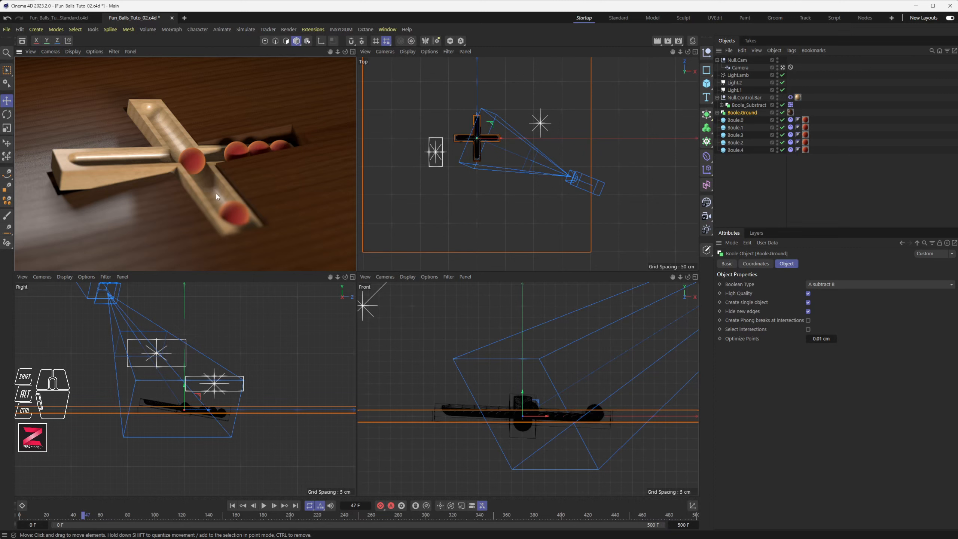
# Enable the Camera's DOF Map Rear Blur, extend its End to about 156 cm in the Top view, and render the Perspective view
pyautogui.click(739, 68)
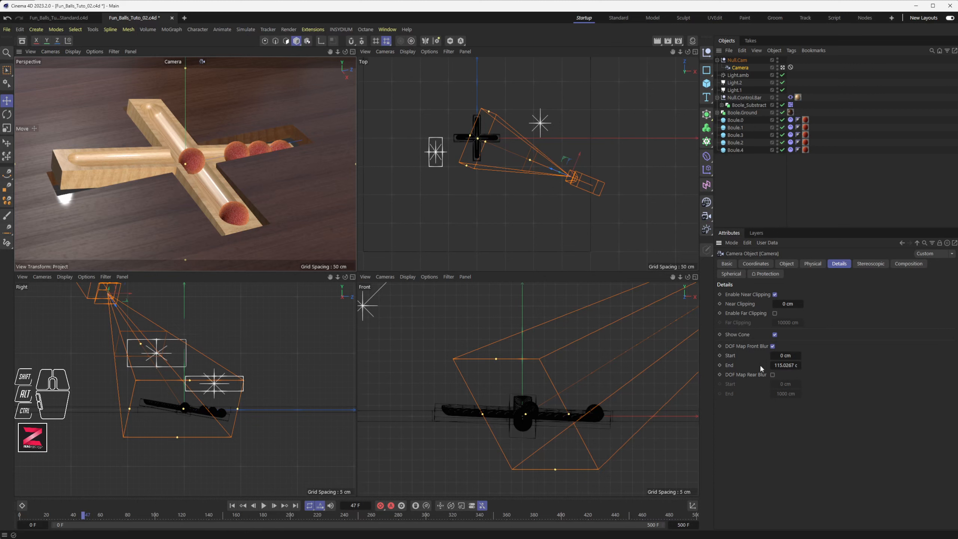
pyautogui.click(772, 375)
pyautogui.doubleClick(778, 396)
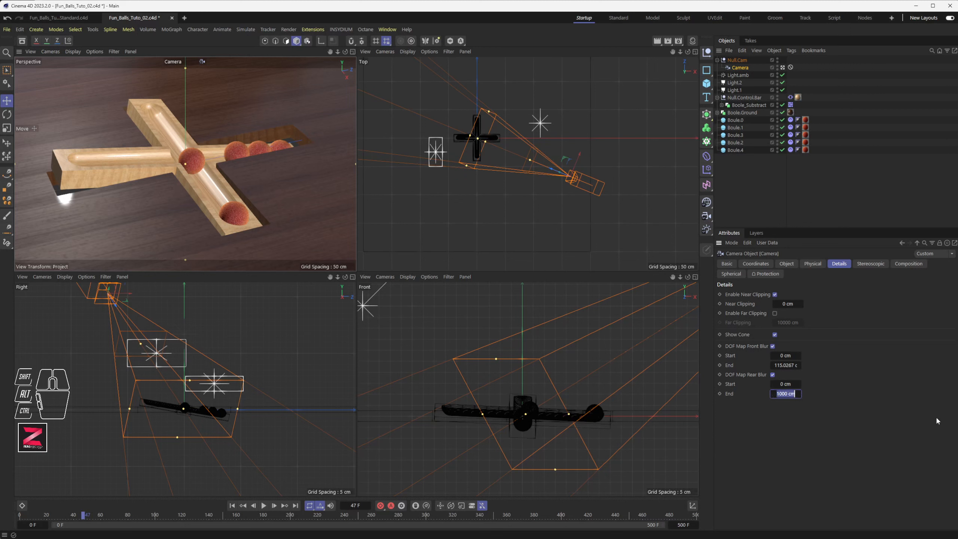
pyautogui.write('100')
pyautogui.press('Return')
pyautogui.moveTo(433, 122); pyautogui.dragTo(407, 109)
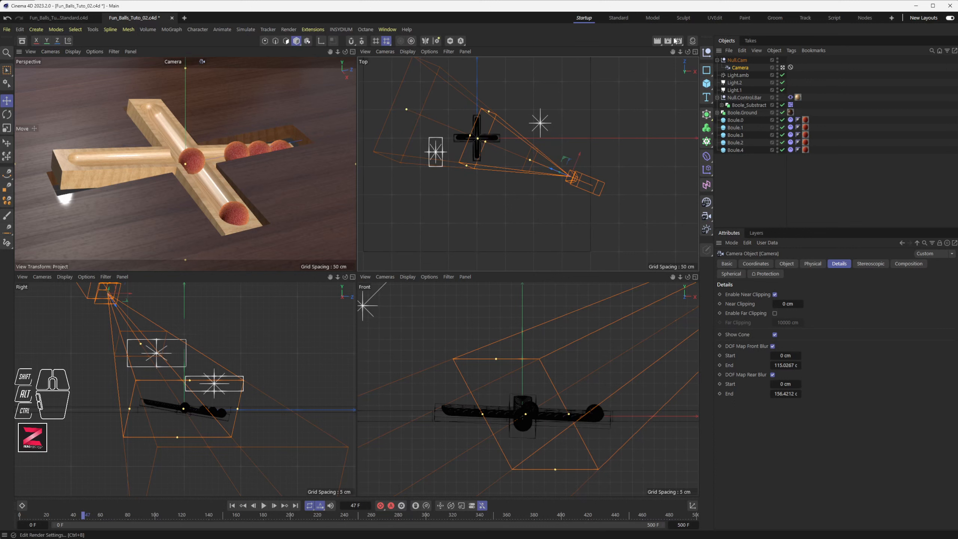
pyautogui.click(320, 77)
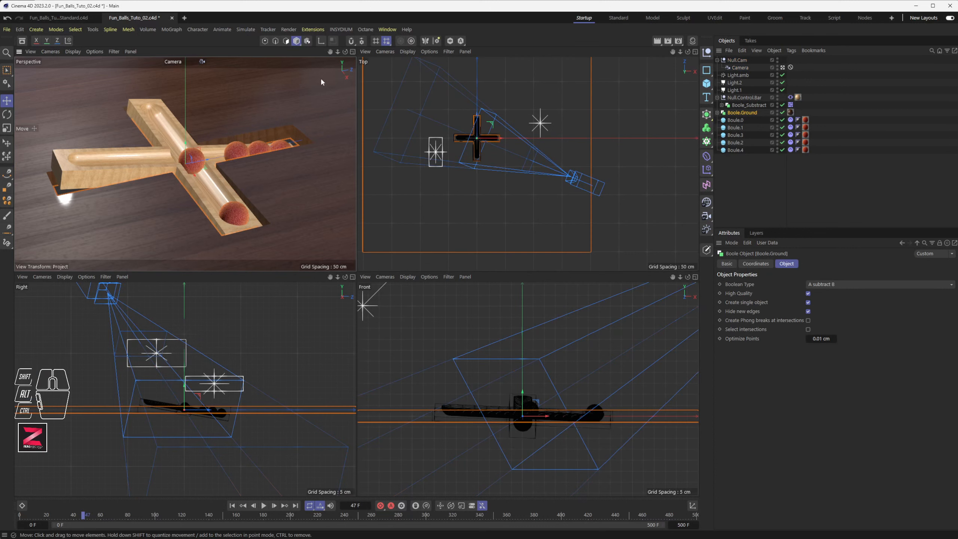
pyautogui.click(656, 43)
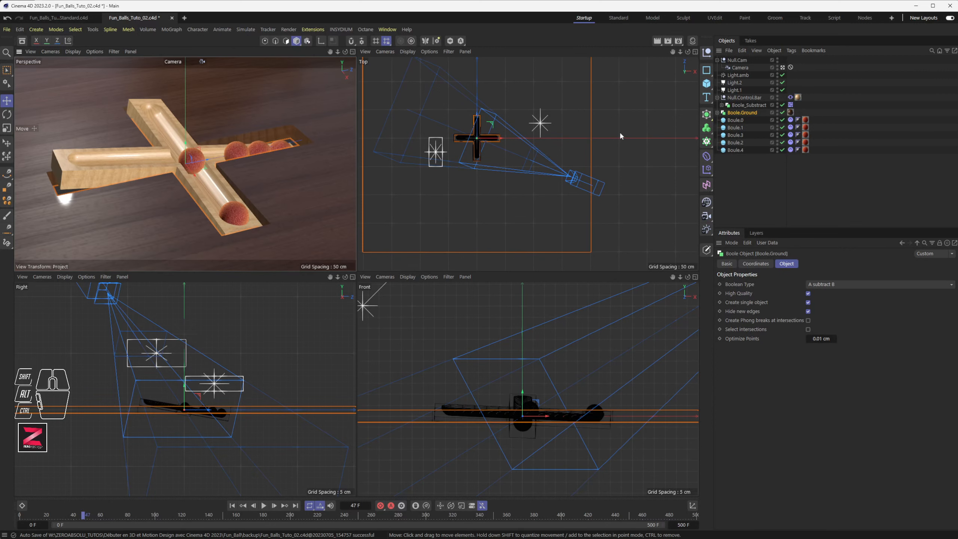
# Set the Depth of Field effect's Blur Strength to 100% in the render settings and render the Perspective view
pyautogui.click(681, 43)
pyautogui.moveTo(718, 36); pyautogui.dragTo(353, 83)
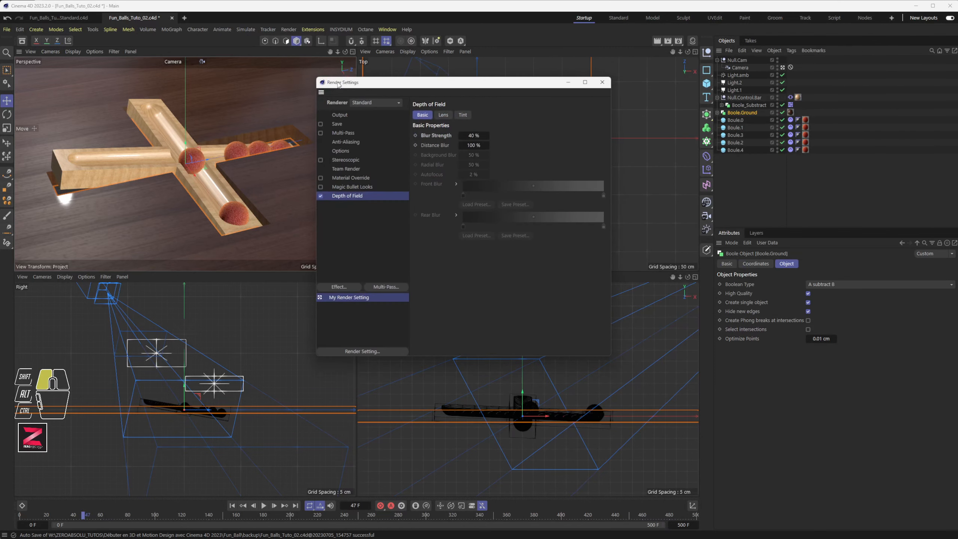
pyautogui.click(340, 151)
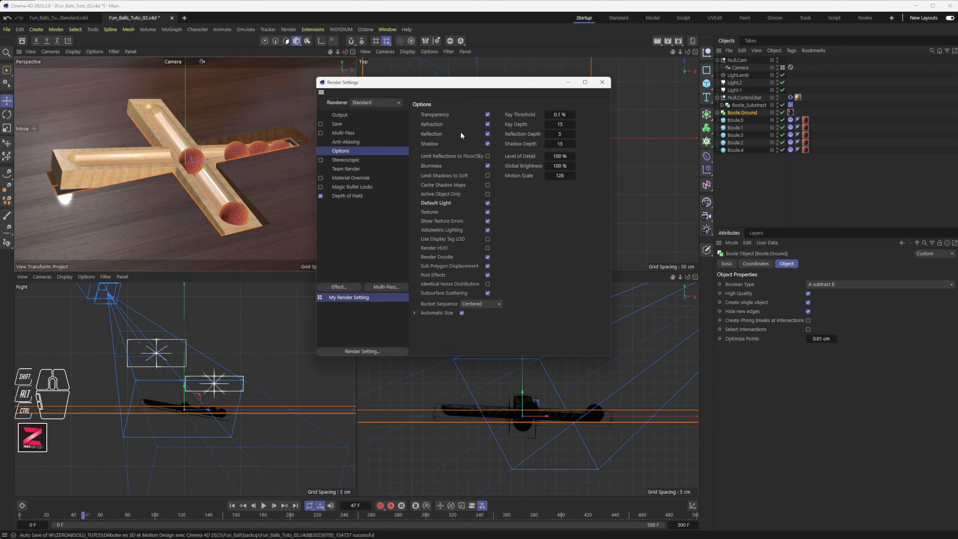
pyautogui.click(347, 196)
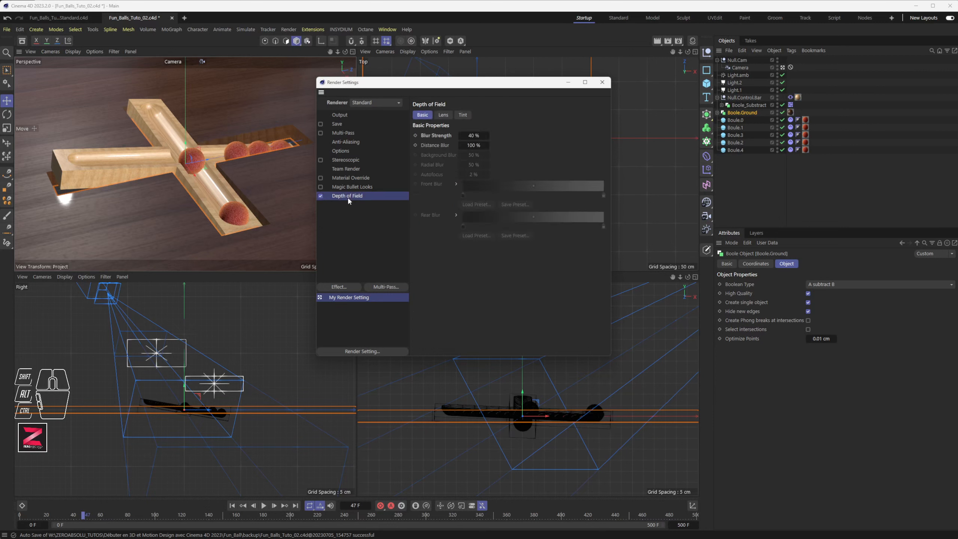
pyautogui.click(474, 136)
pyautogui.moveTo(474, 135)
pyautogui.mouseDown()
pyautogui.moveTo(487, 135)
pyautogui.moveTo(474, 135)
pyautogui.mouseUp()
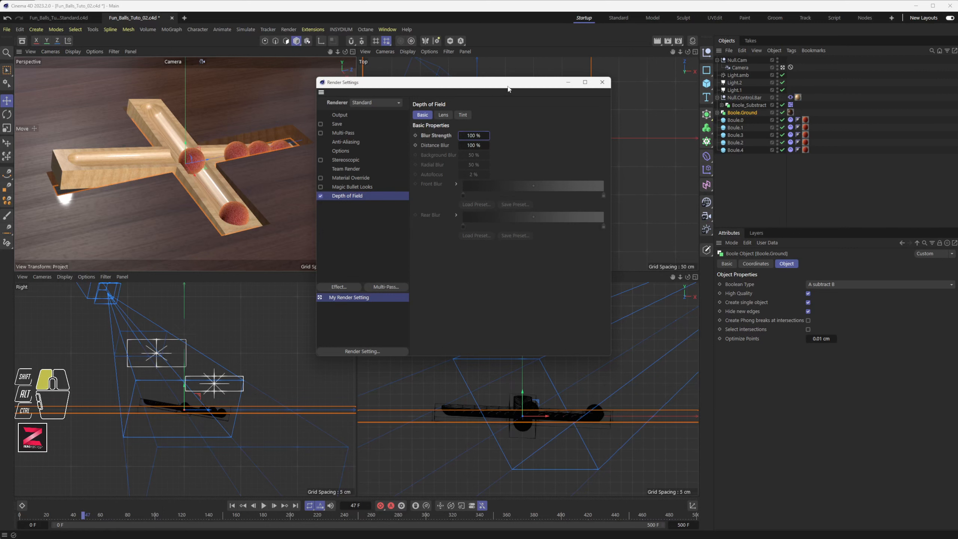
pyautogui.moveTo(415, 82); pyautogui.dragTo(484, 101)
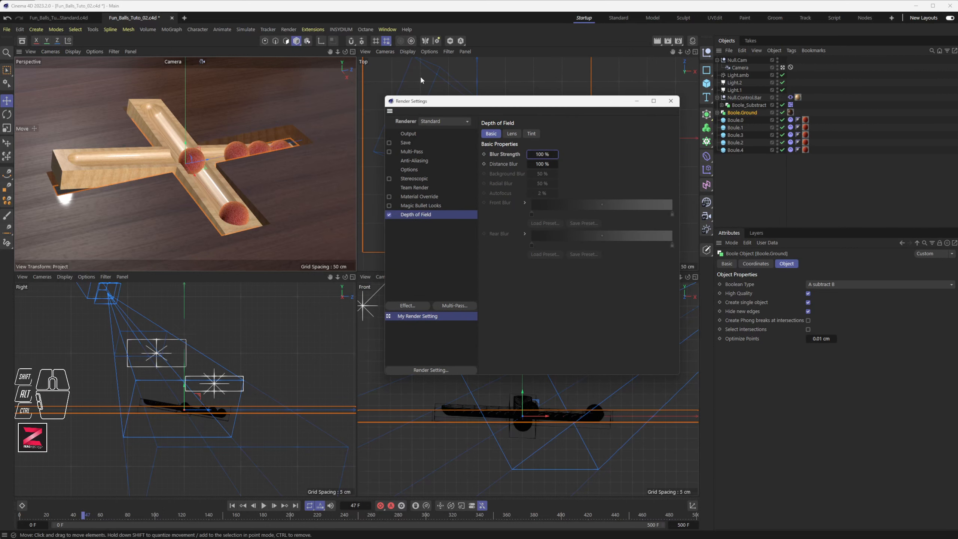
pyautogui.click(657, 41)
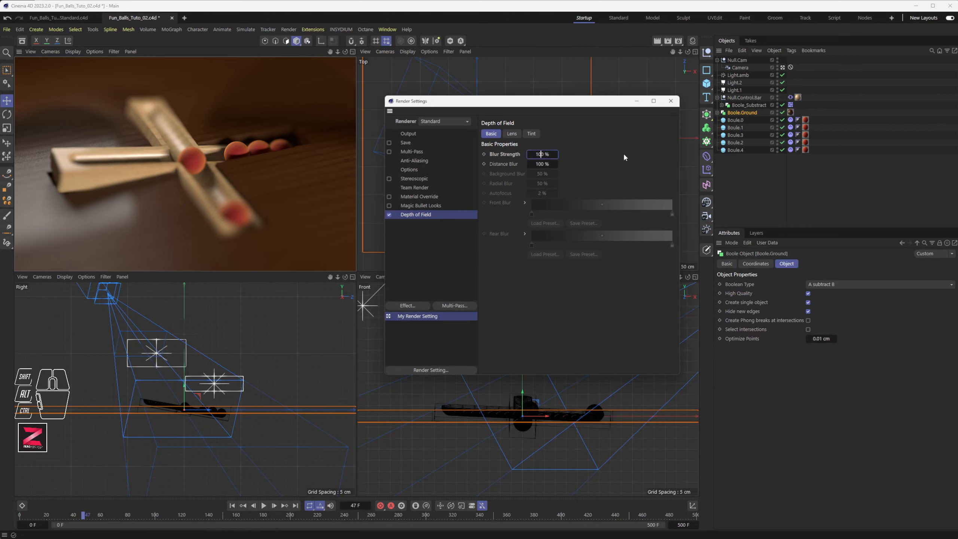
# Set the Depth of Field Blur Strength to 20% and render the Perspective view
pyautogui.write('20')
pyautogui.press('Return')
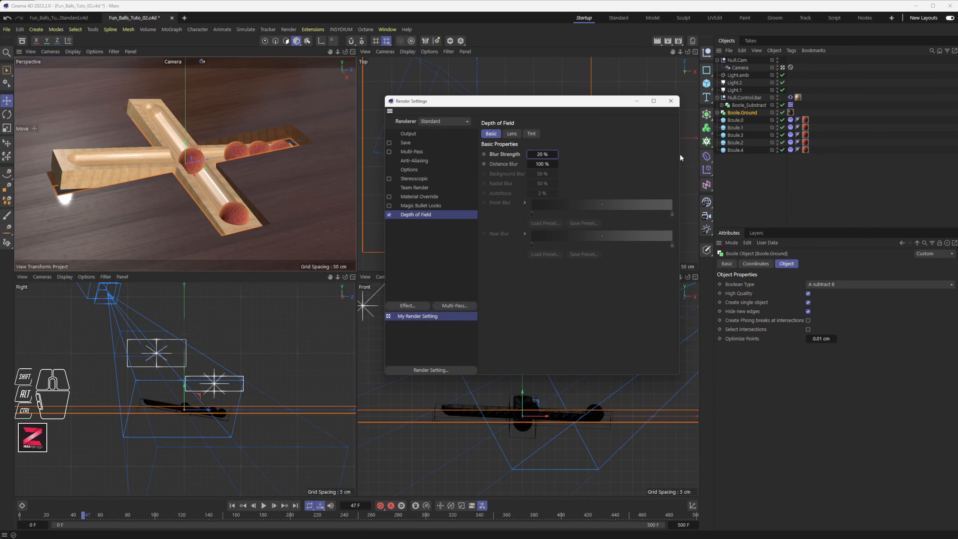
pyautogui.click(660, 44)
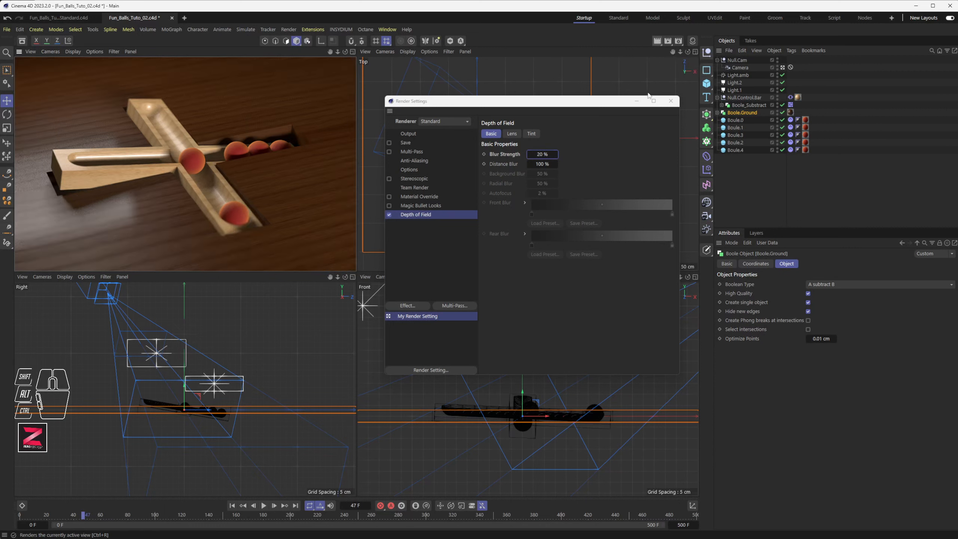
# Set the Depth of Field Blur Strength to 35% and render the Perspective view
pyautogui.doubleClick(541, 155)
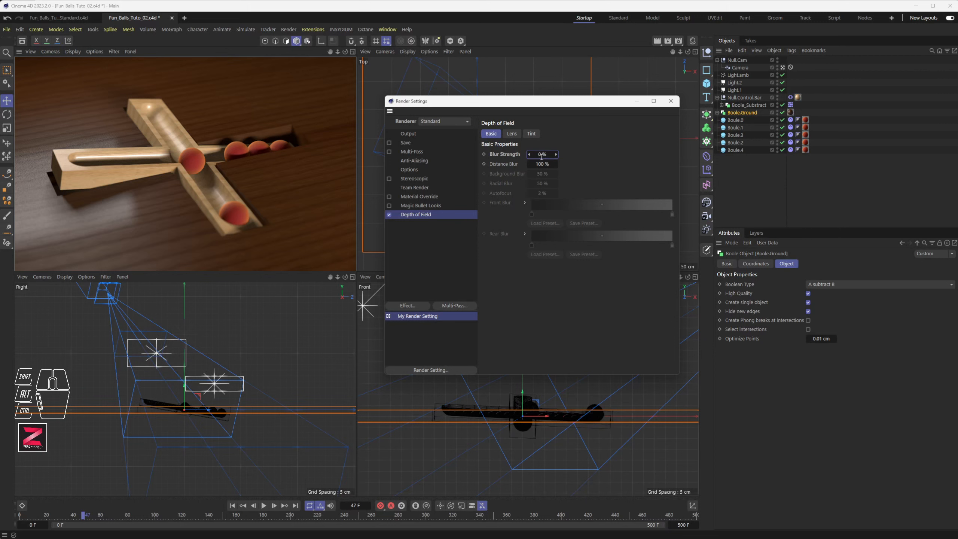
pyautogui.write('35')
pyautogui.press('Return')
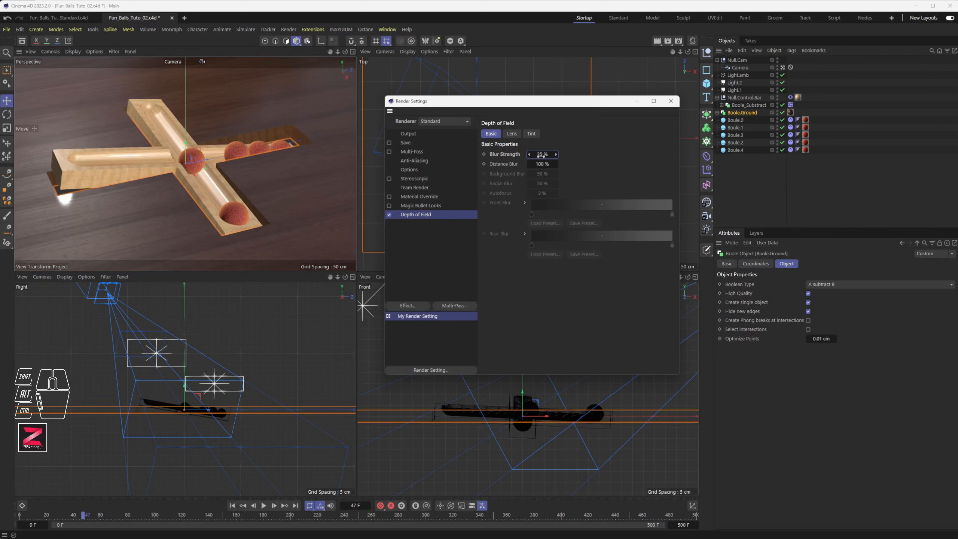
pyautogui.click(657, 43)
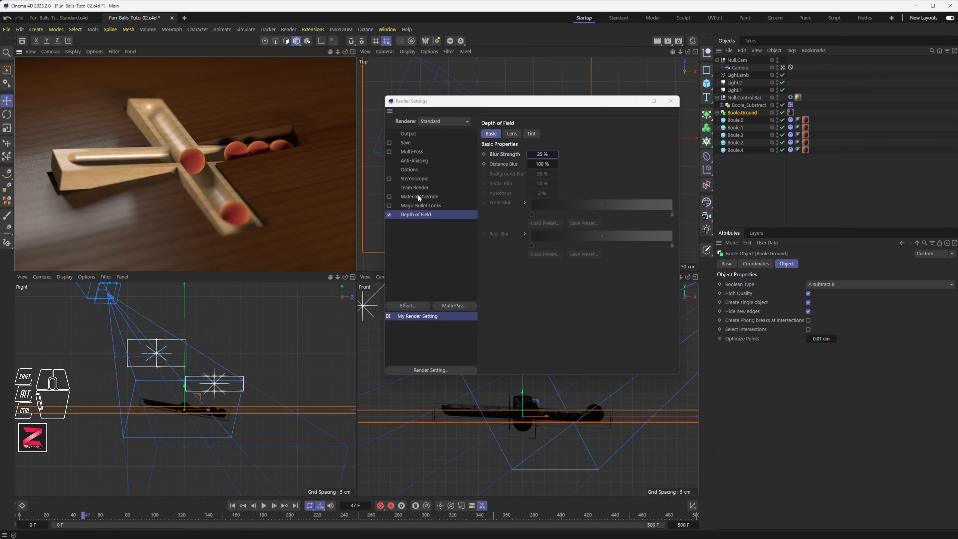
# Set the render output size to 960 pixels wide by 960 pixels high
pyautogui.click(409, 135)
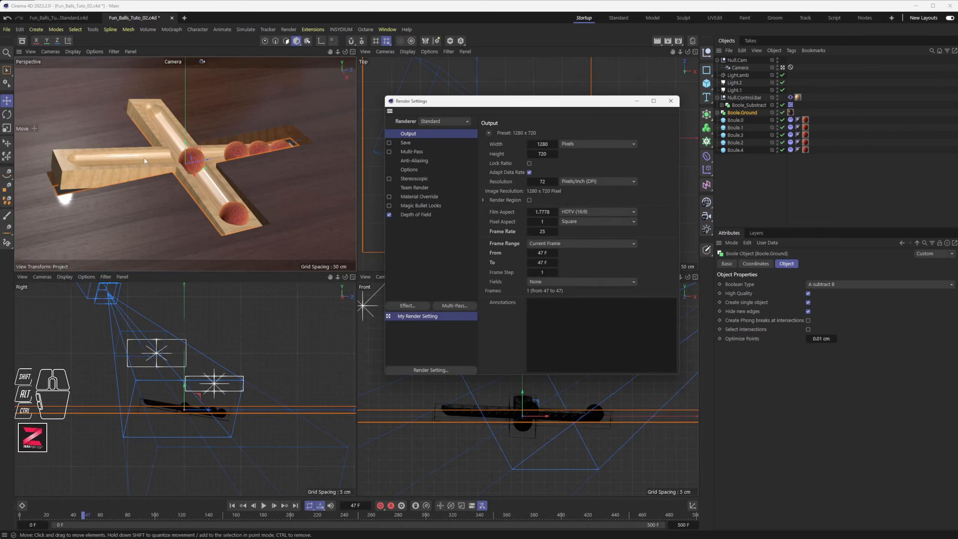
pyautogui.click(542, 153)
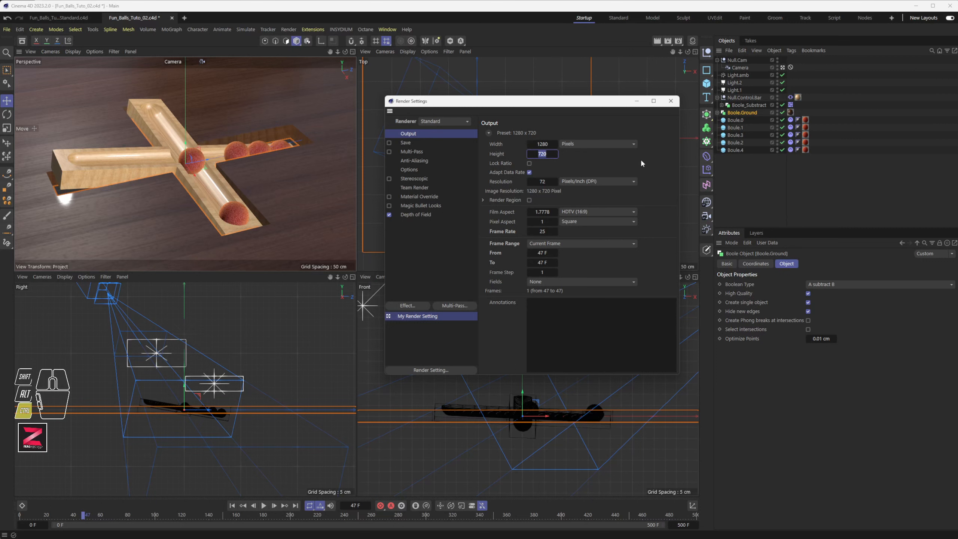
pyautogui.hotkey('shift', 'Tab')
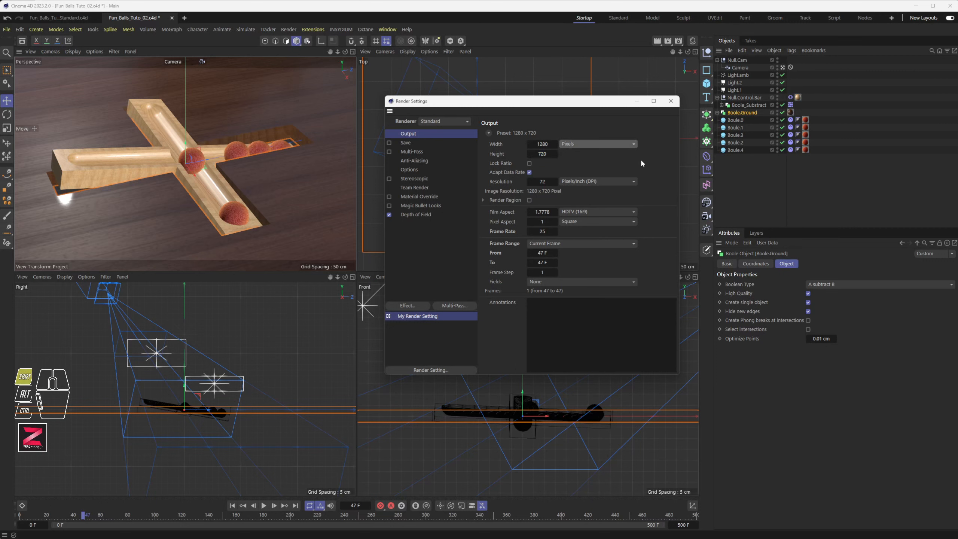
pyautogui.write('9660')
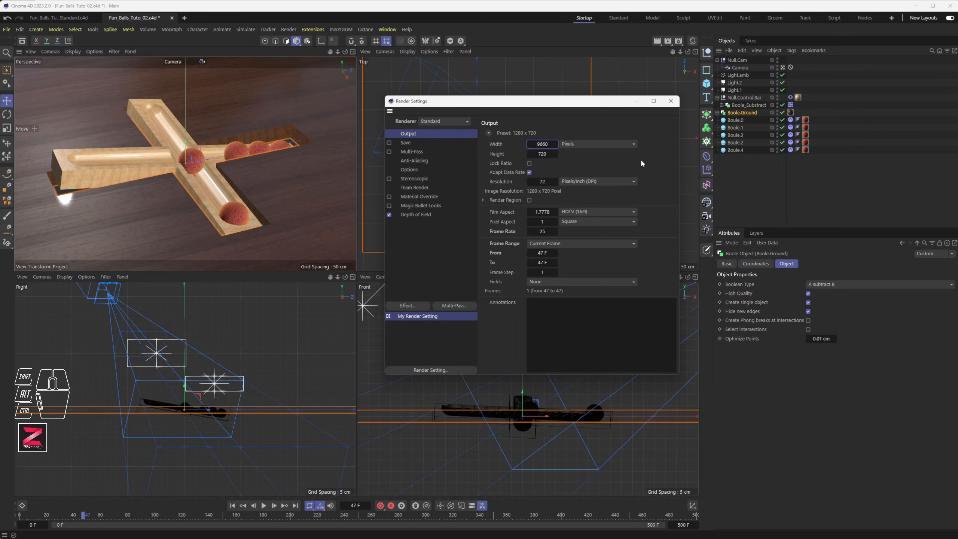
pyautogui.press('BackSpace')
pyautogui.press('BackSpace')
pyautogui.write('0')
pyautogui.press('Tab')
pyautogui.write('96')
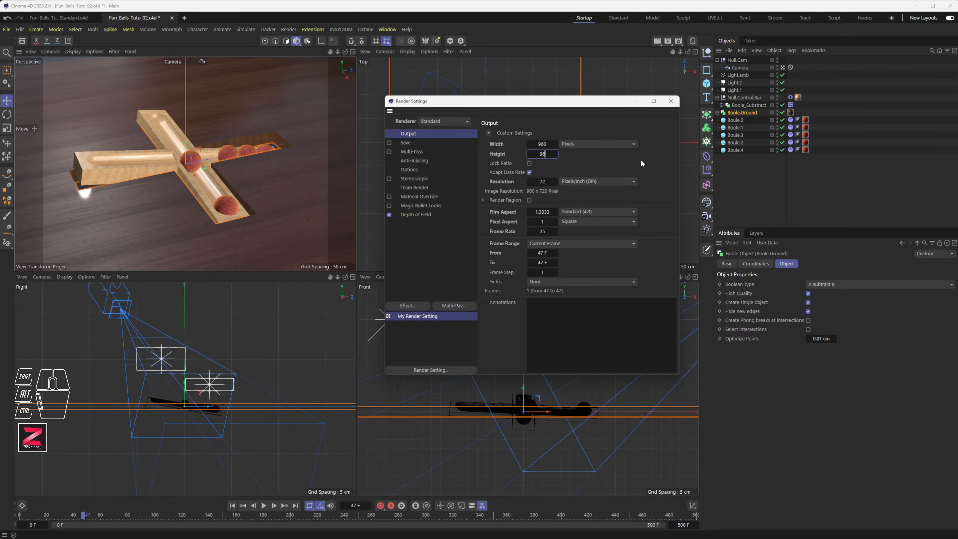
pyautogui.write('0')
pyautogui.press('Return')
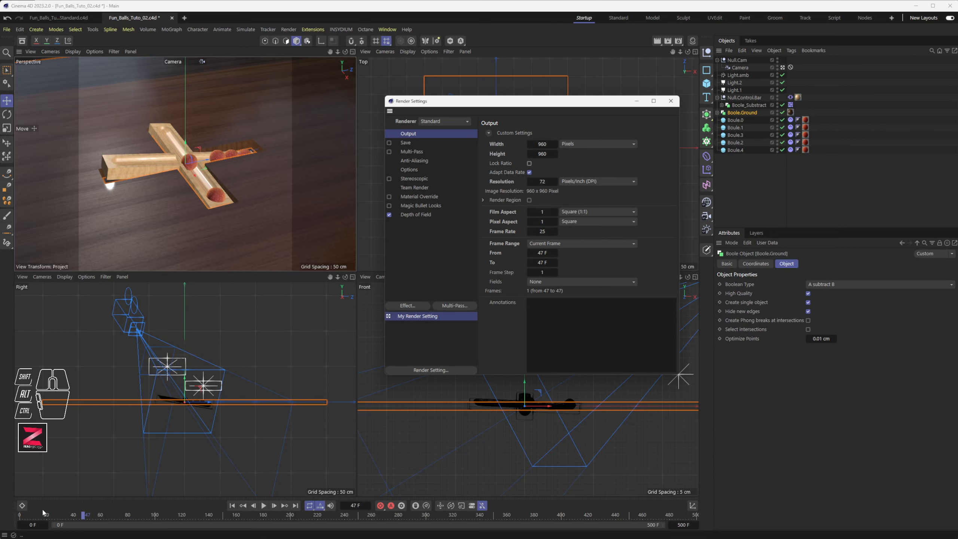
# Preview the square framing along the animation up to frame 92 and set the output frame range from 0 to 200
pyautogui.moveTo(42, 512); pyautogui.dragTo(76, 517)
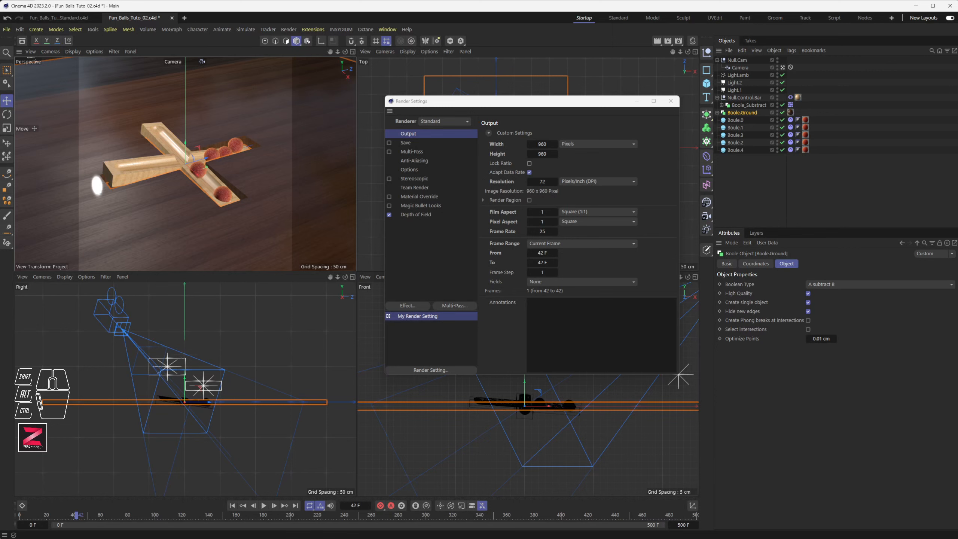
pyautogui.moveTo(76, 517); pyautogui.dragTo(144, 520)
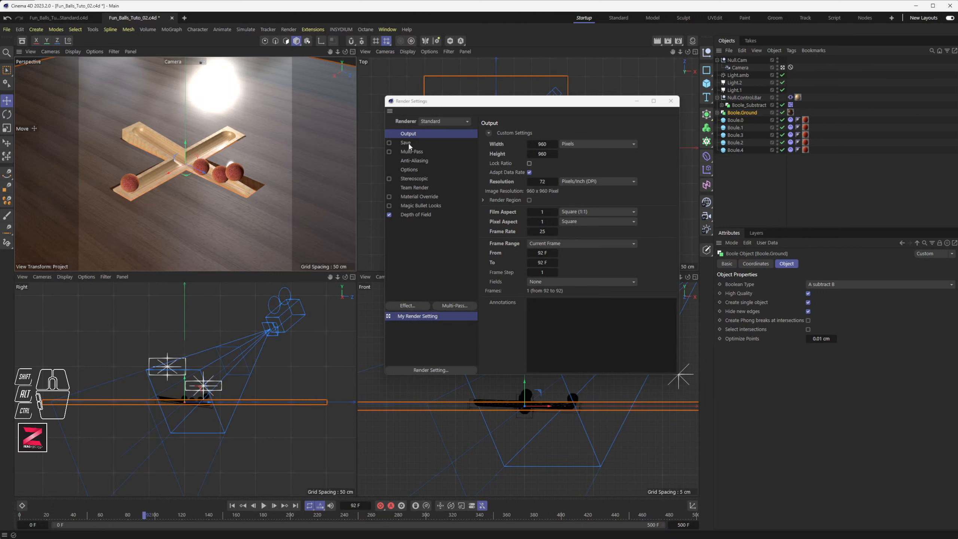
pyautogui.click(542, 252)
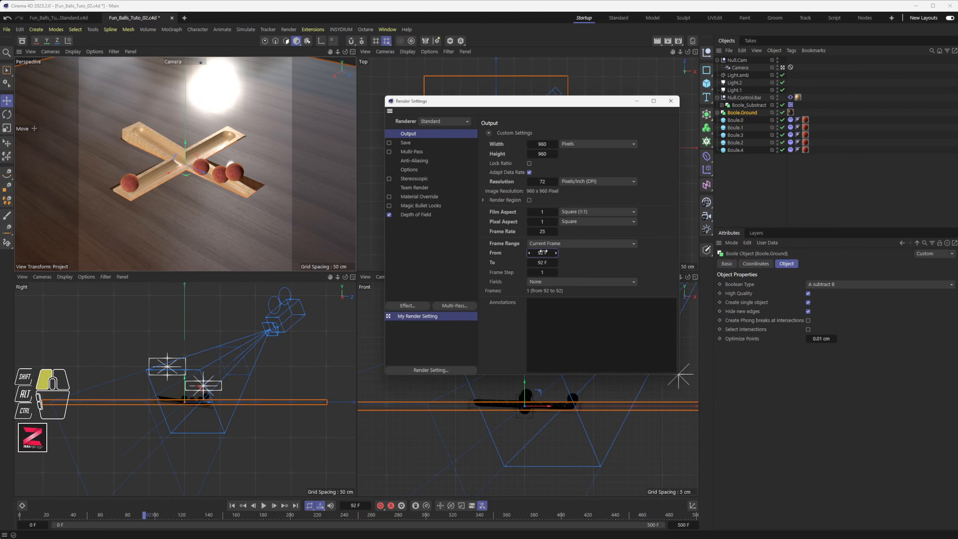
pyautogui.write('0')
pyautogui.press('Tab')
pyautogui.write('200')
pyautogui.press('Tab')
# Enable saving of the regular image in the render's Save settings
pyautogui.click(421, 142)
pyautogui.click(390, 143)
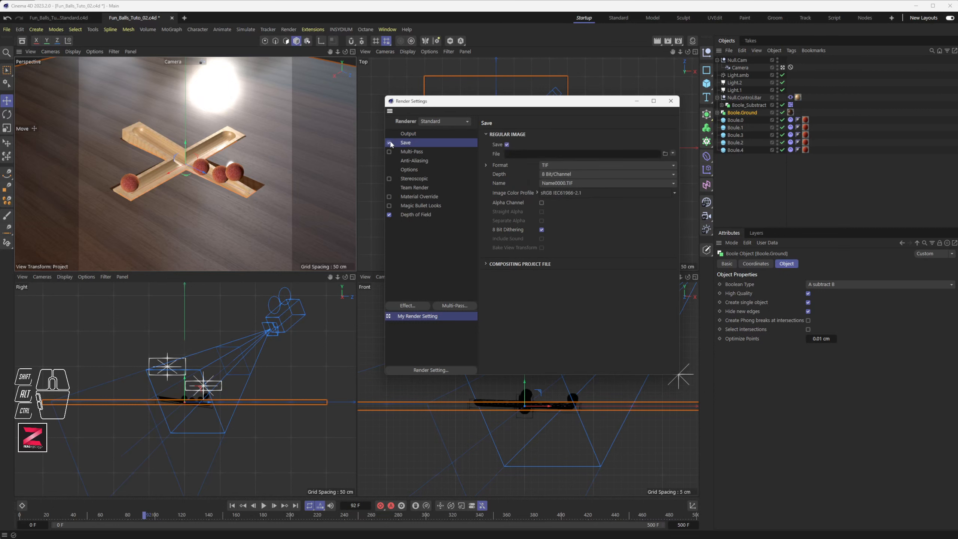
pyautogui.click(506, 144)
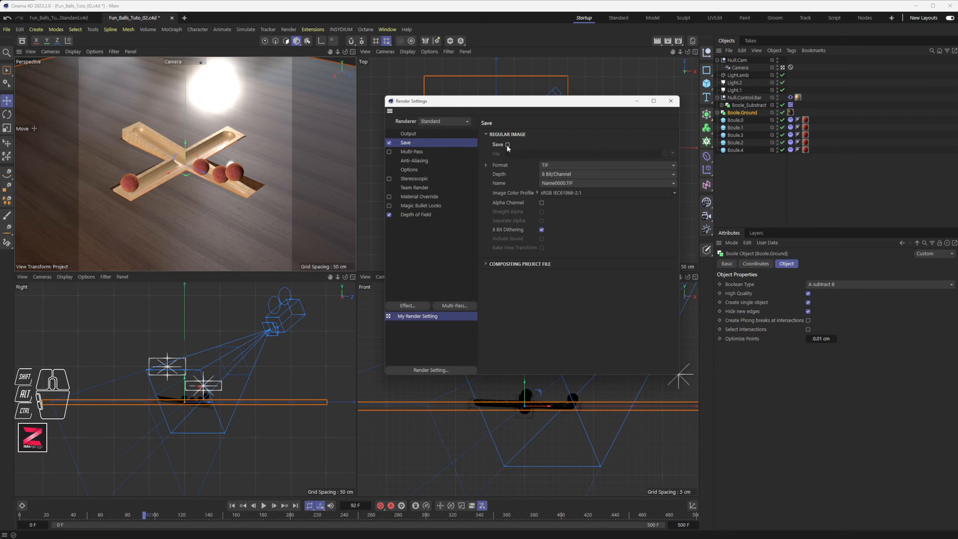
pyautogui.click(507, 145)
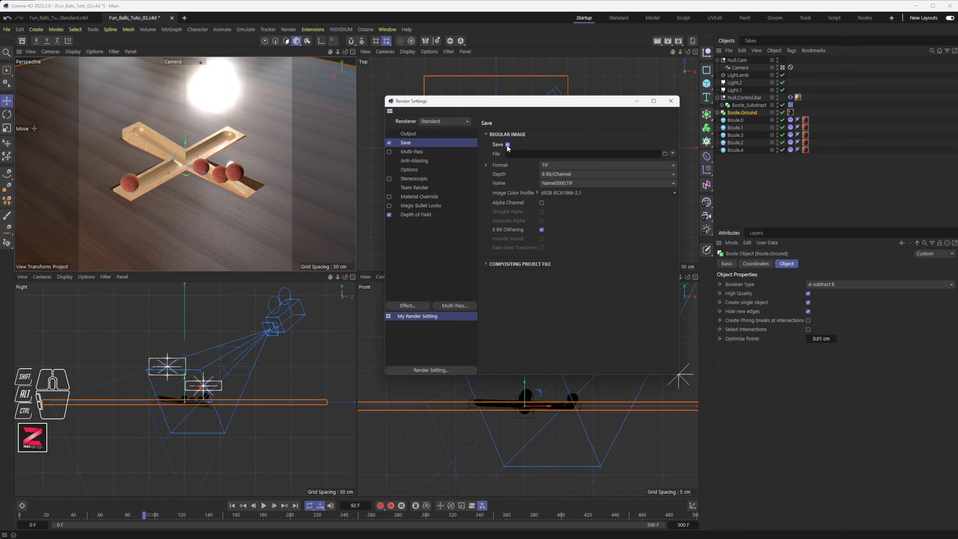
# Choose the output location by creating and opening a folder named Fun_Balls_TUTO_02_R_St_R01 inside Renders
pyautogui.click(664, 152)
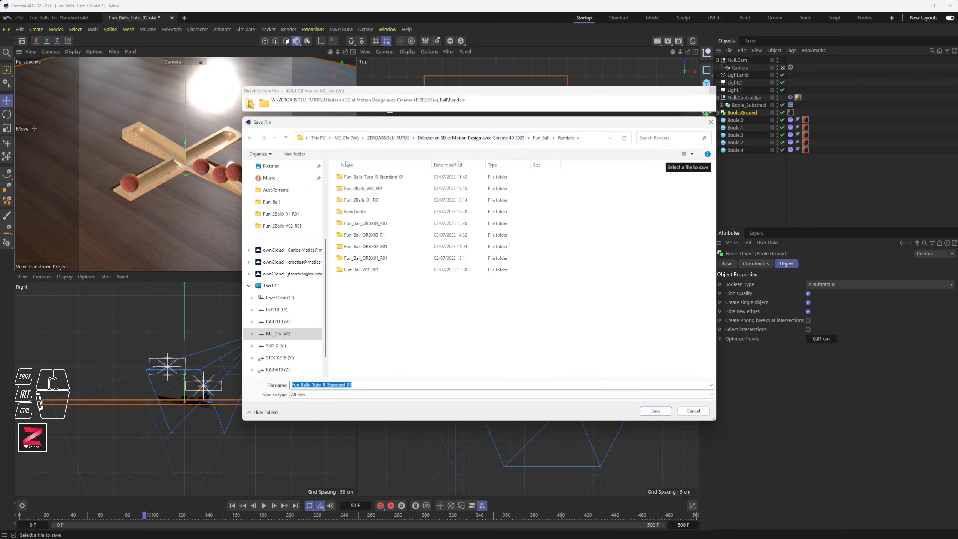
pyautogui.click(299, 156)
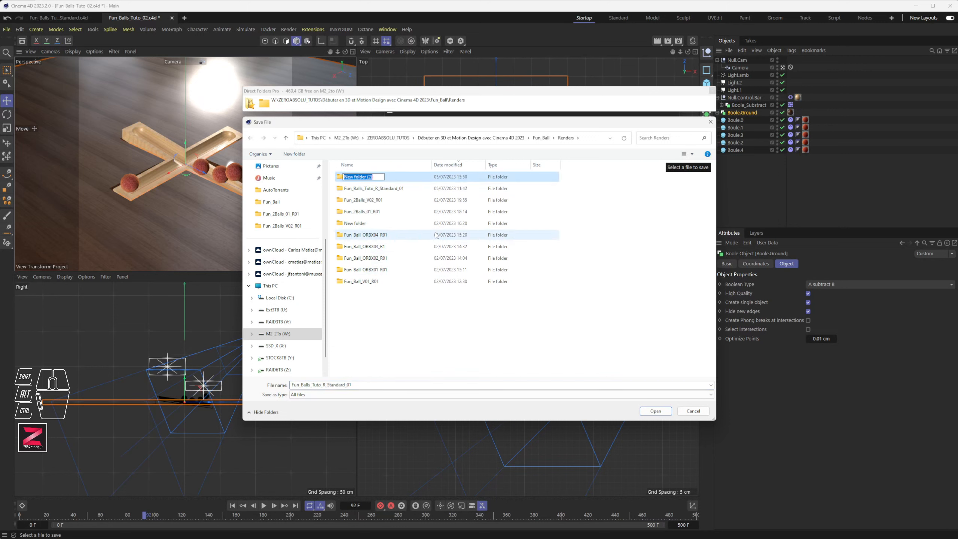
pyautogui.write('Fun_Be')
pyautogui.write('lls_TUTO_02_R_St_R01')
pyautogui.hotkey('shift', 'Home')
pyautogui.hotkey('ctrl', 'c')
pyautogui.doubleClick(358, 177)
# Name the render output file Fun_Balls_TUTO_02_R_St_R01_ and save it as the output path
pyautogui.doubleClick(307, 385)
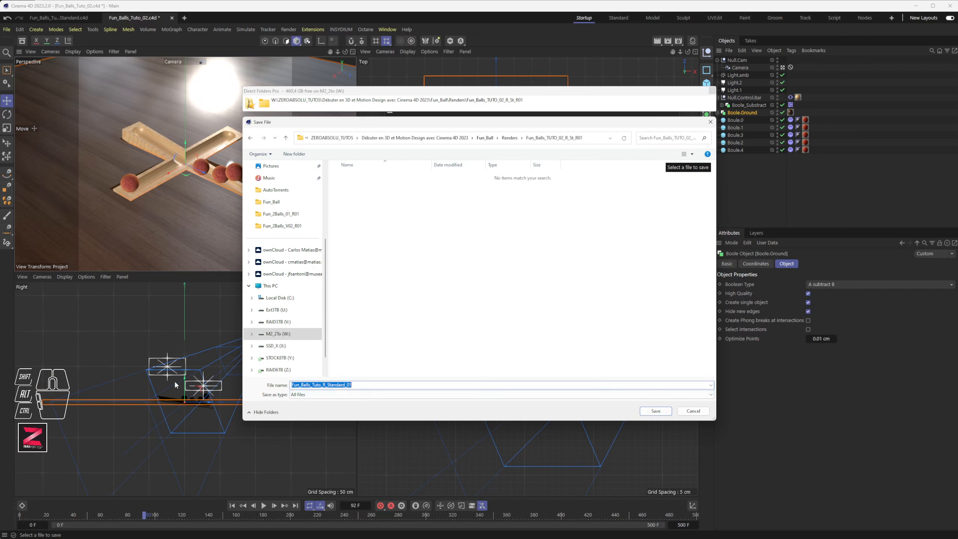
pyautogui.hotkey('ctrl', 'v')
pyautogui.click(334, 383)
pyautogui.moveTo(334, 384); pyautogui.dragTo(338, 383)
pyautogui.click(345, 385)
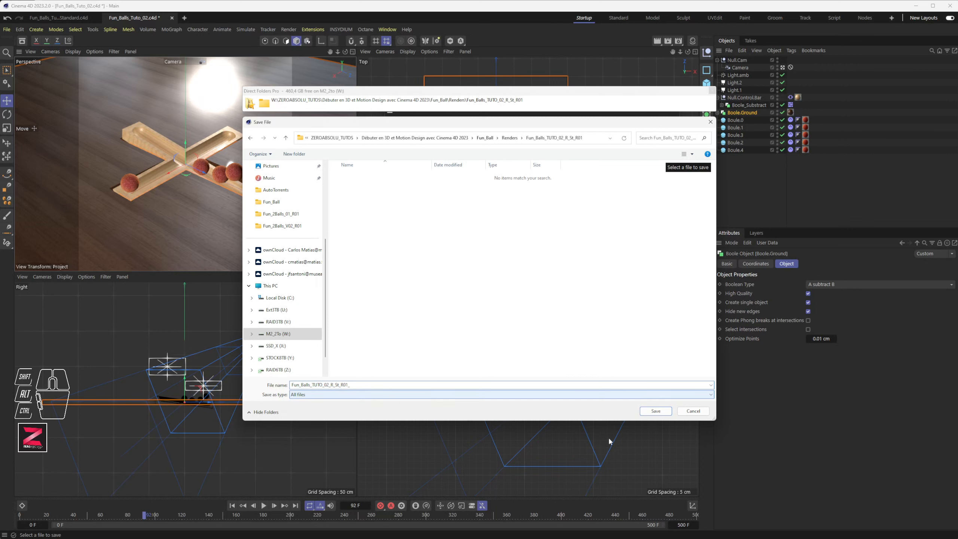
pyautogui.click(657, 411)
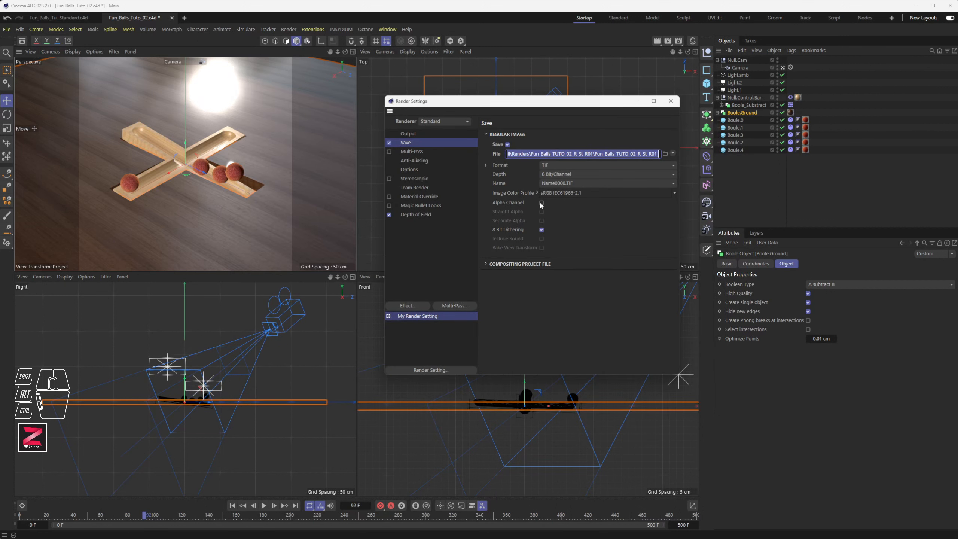
# Close the render settings, maximize the Perspective view, and save the project as Fun_Balls_Tuto_02_R01.c4d
pyautogui.click(671, 101)
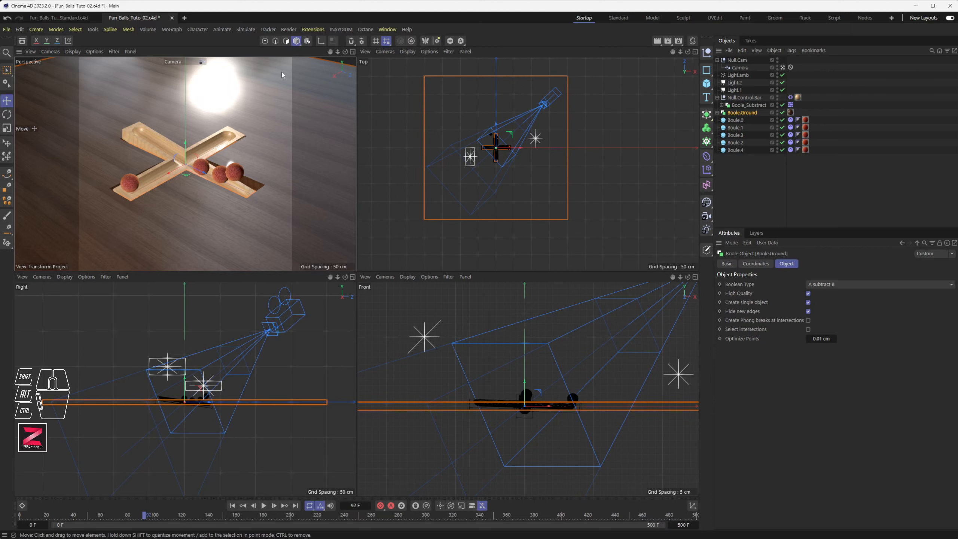
pyautogui.middleClick(264, 115)
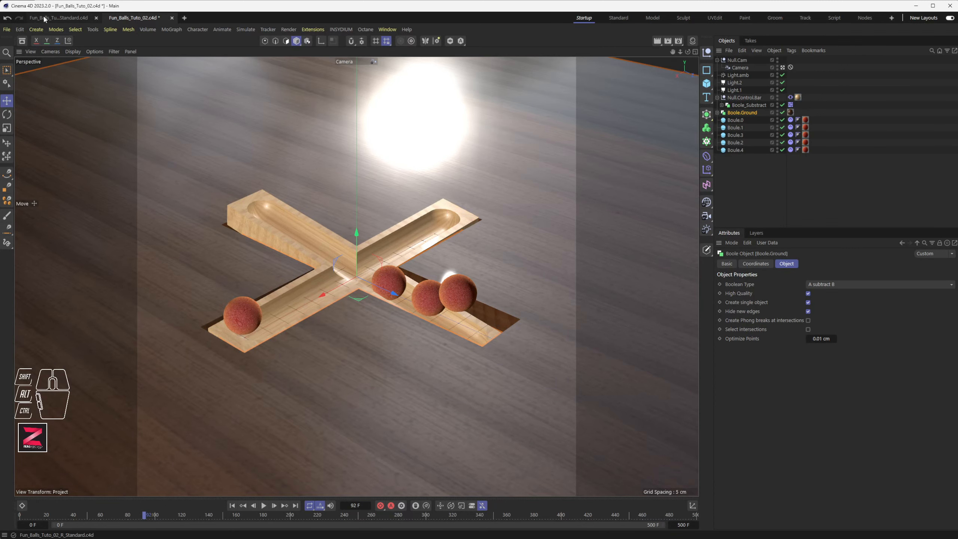
pyautogui.click(7, 30)
pyautogui.moveTo(16, 77)
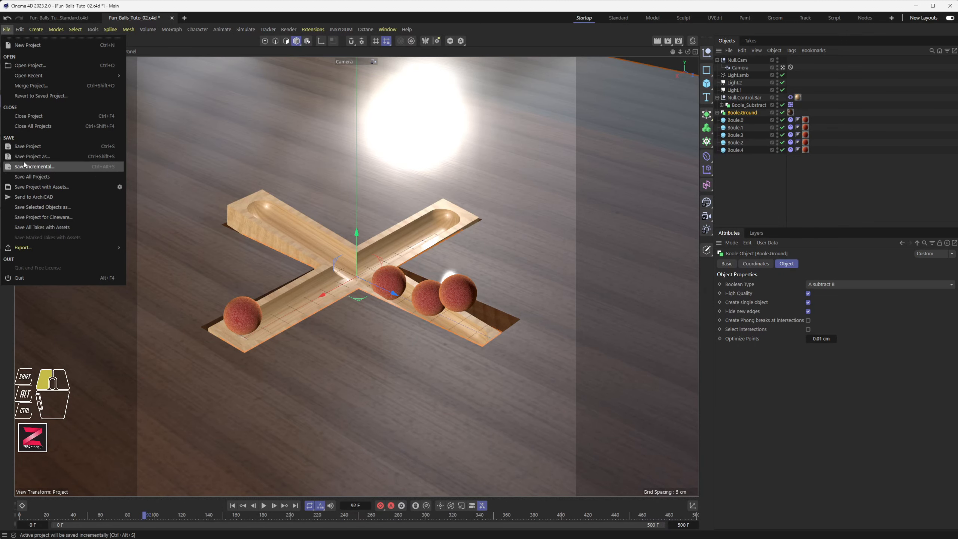
pyautogui.click(25, 159)
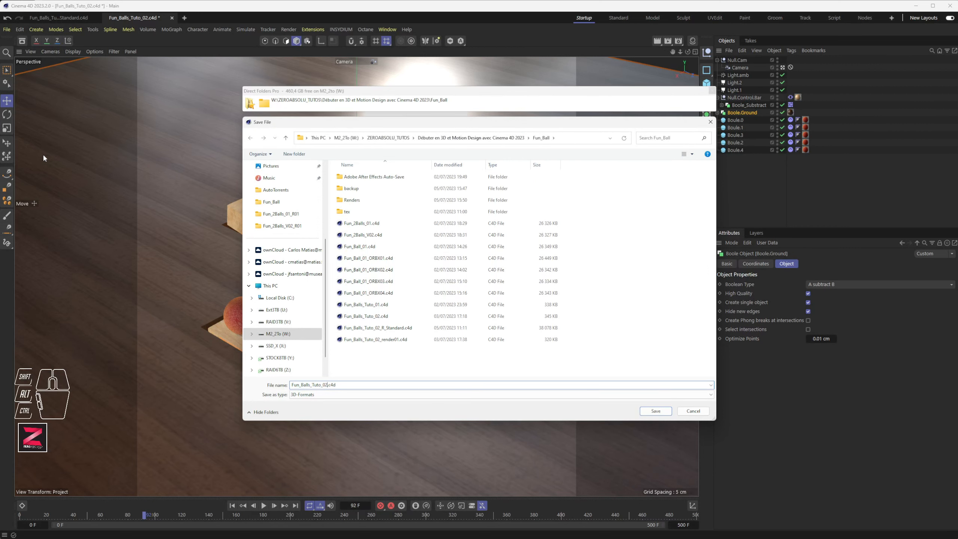
pyautogui.write('_R01')
pyautogui.press('Return')
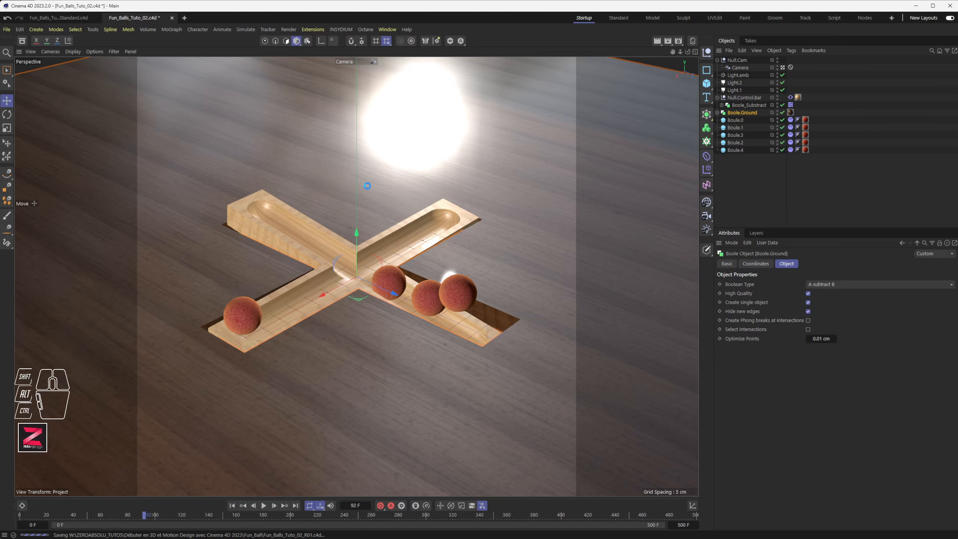
# Render to the Picture Viewer and move its window fully into view
pyautogui.click(667, 41)
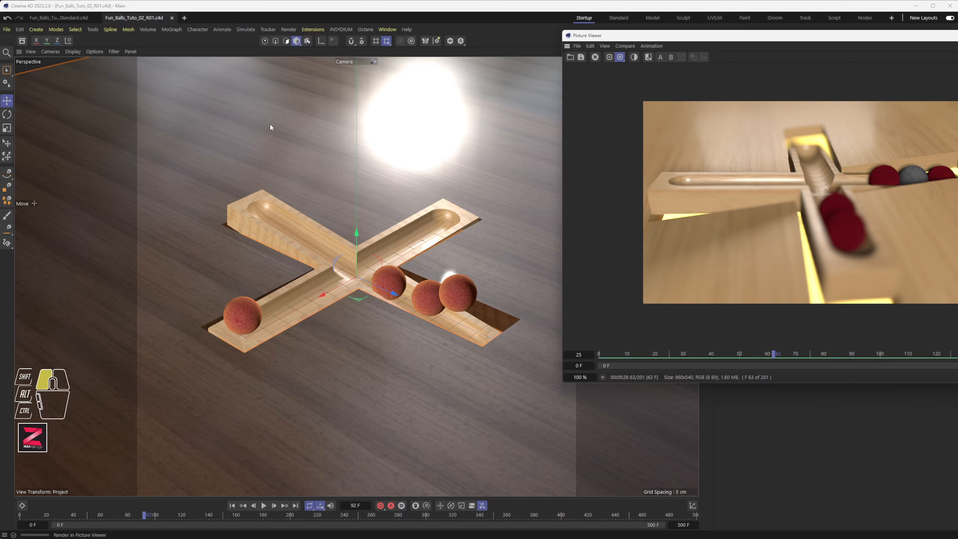
pyautogui.moveTo(674, 35); pyautogui.dragTo(270, 124)
pyautogui.moveTo(340, 128); pyautogui.dragTo(273, 117)
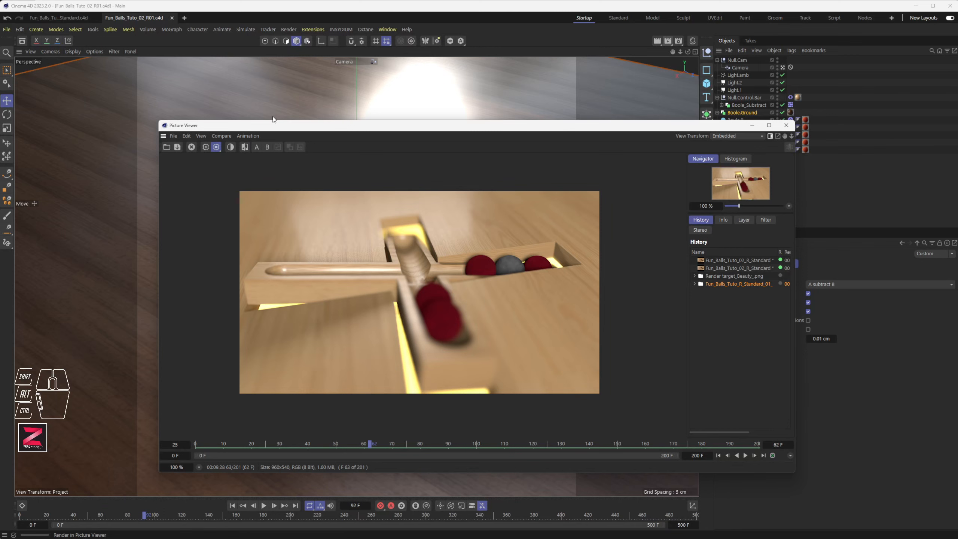
# Start rendering the frame sequence to the Picture Viewer and reposition its window so the whole image can be seen
pyautogui.moveTo(341, 128); pyautogui.dragTo(272, 117)
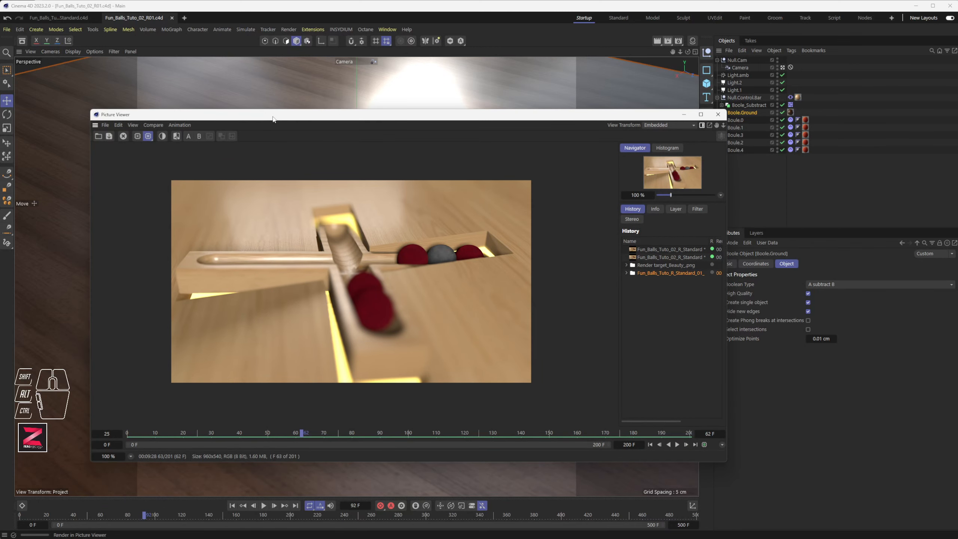
pyautogui.hotkey('shift', 'r')
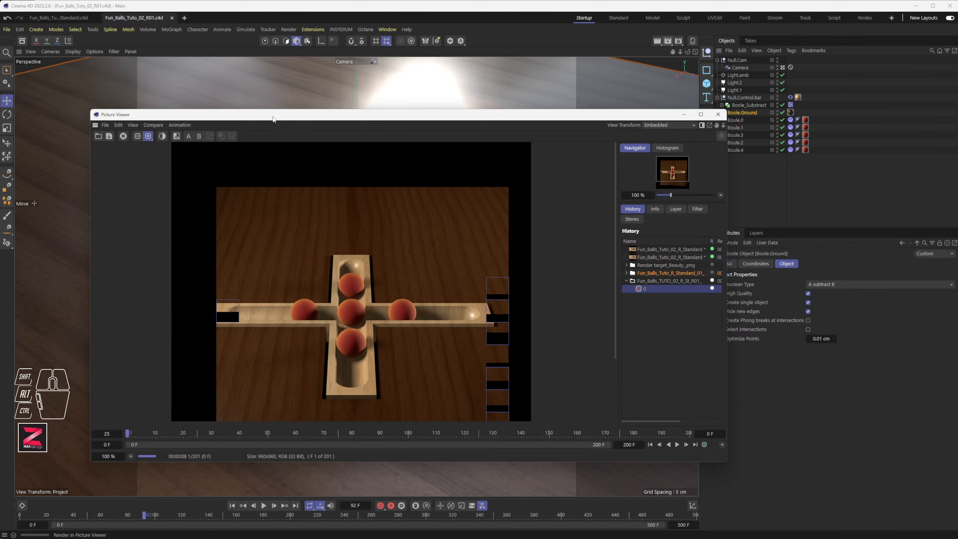
pyautogui.moveTo(272, 110); pyautogui.dragTo(282, 53)
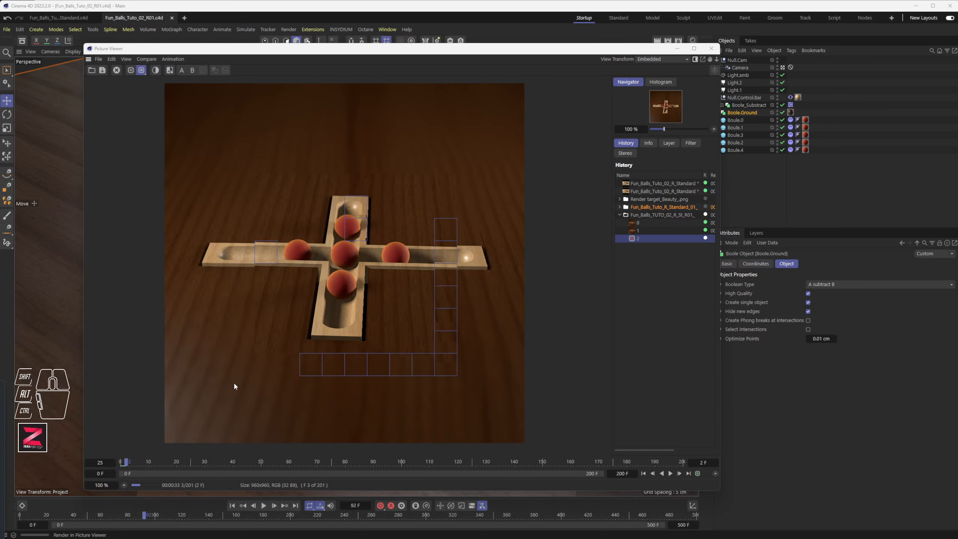
# Estimate the render time in Calculator by multiplying 27 by 100 and dividing by 60, and close it
pyautogui.press('Return')
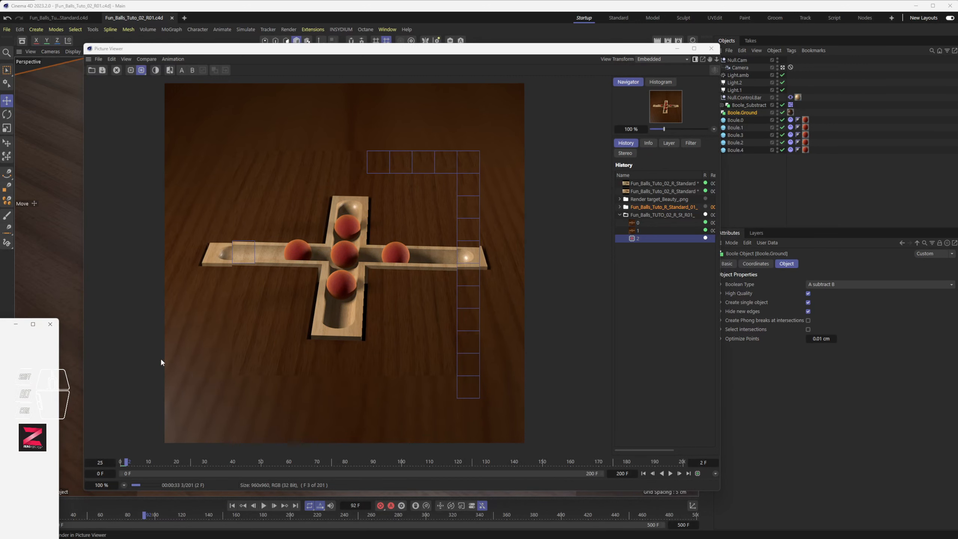
pyautogui.moveTo(1, 328); pyautogui.dragTo(331, 184)
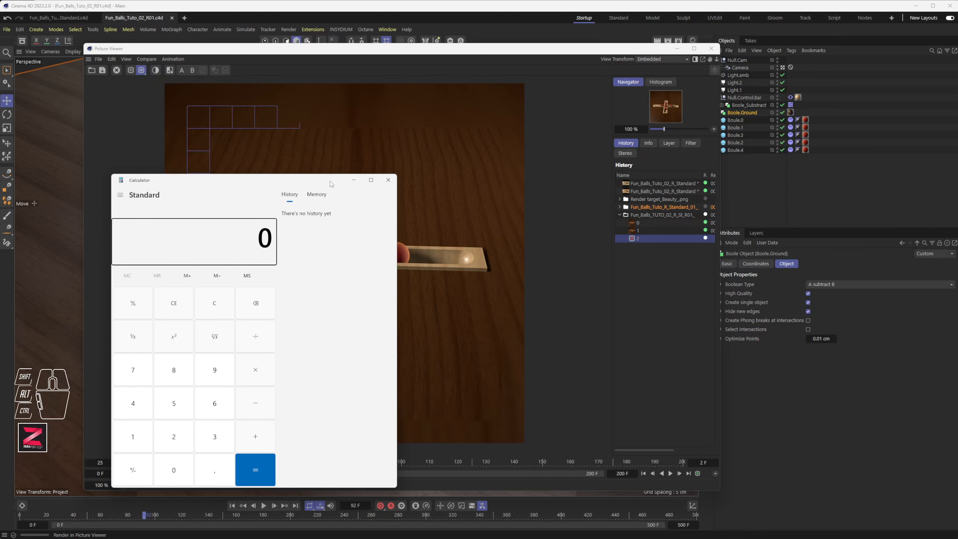
pyautogui.write('27')
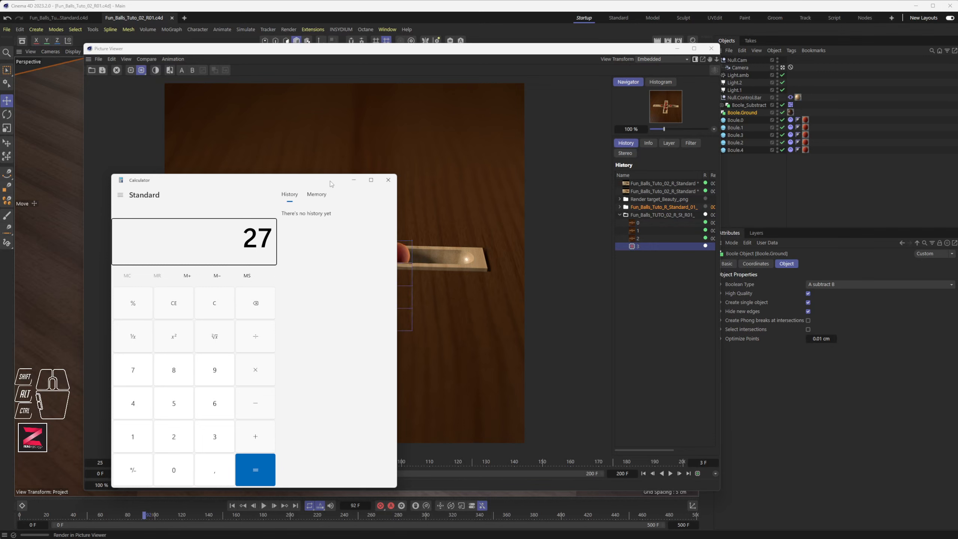
pyautogui.write('100')
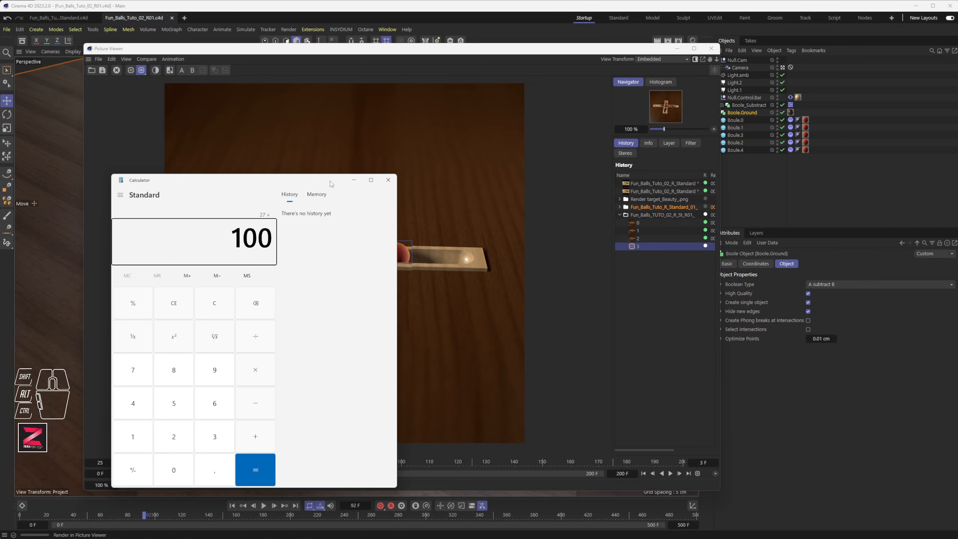
pyautogui.press('Return')
pyautogui.write('/60')
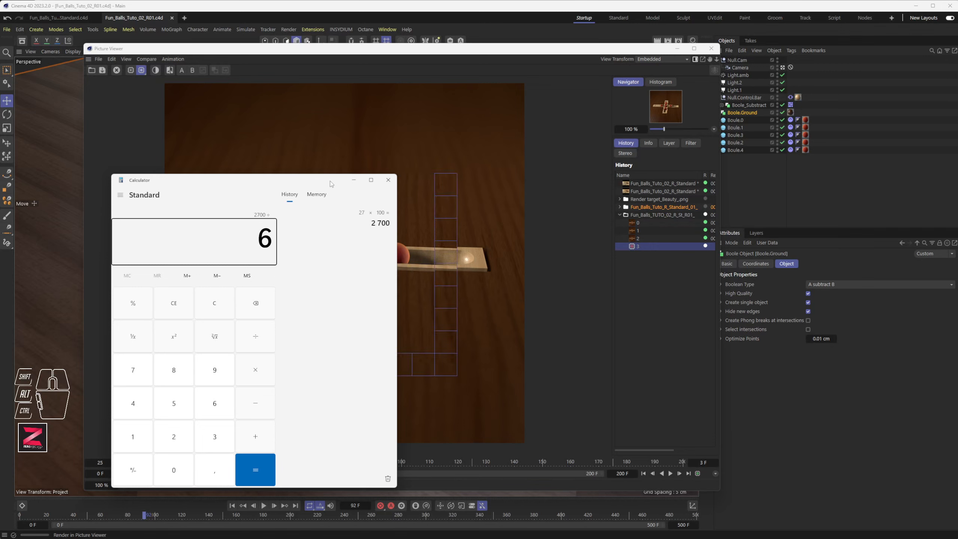
pyautogui.press('Return')
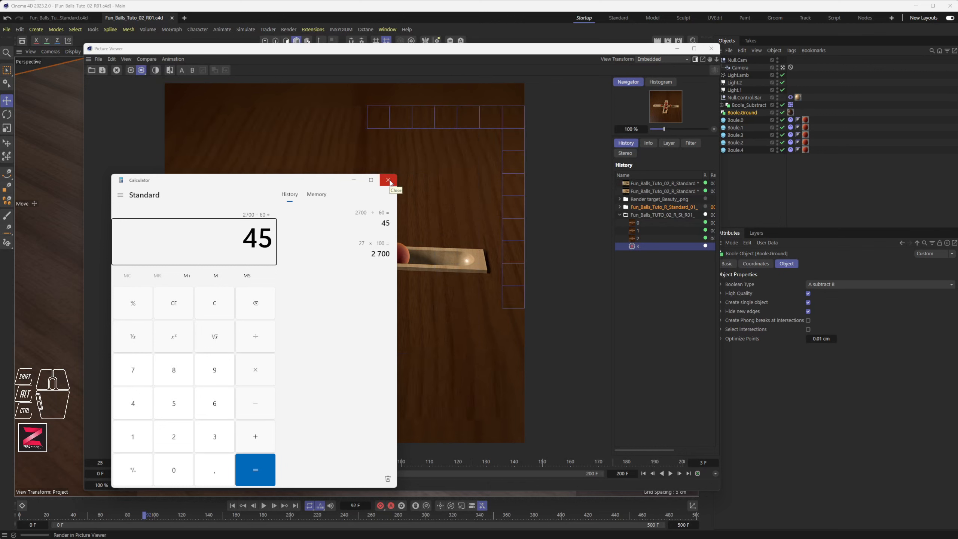
pyautogui.click(388, 181)
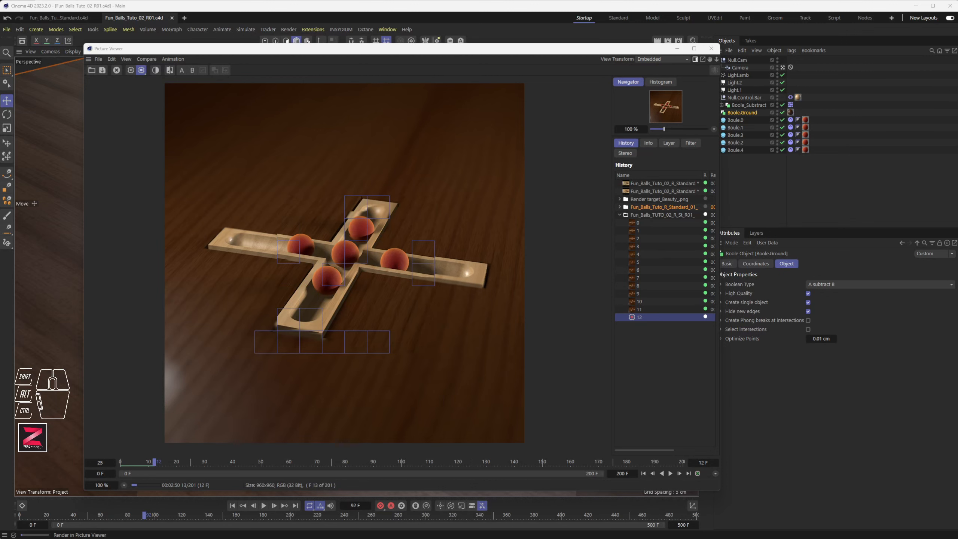
# Switch to the Corsair cooling software, raise the Custom 1 fan curve's 35 °C point to 72% speed, and close it
pyautogui.hotkey('alt', 'Tab')
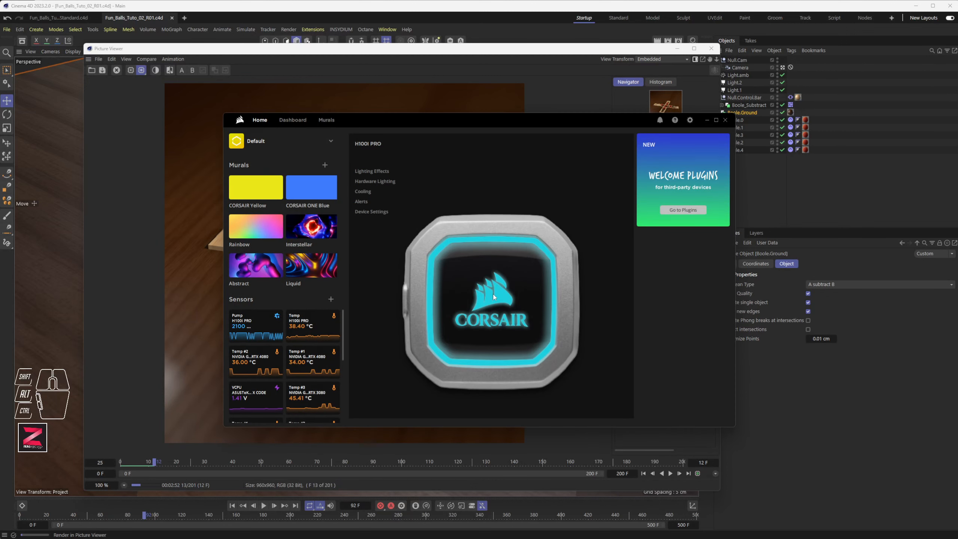
pyautogui.click(363, 191)
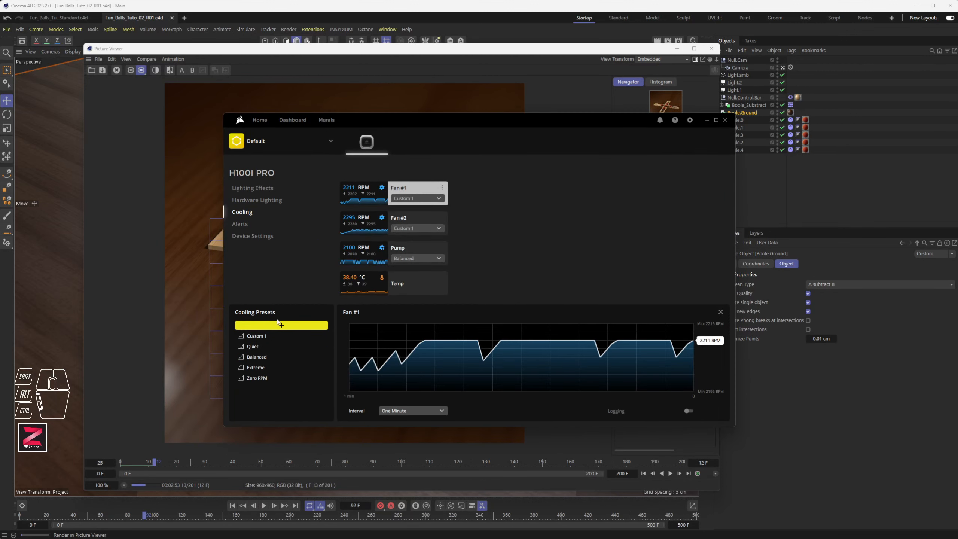
pyautogui.click(266, 336)
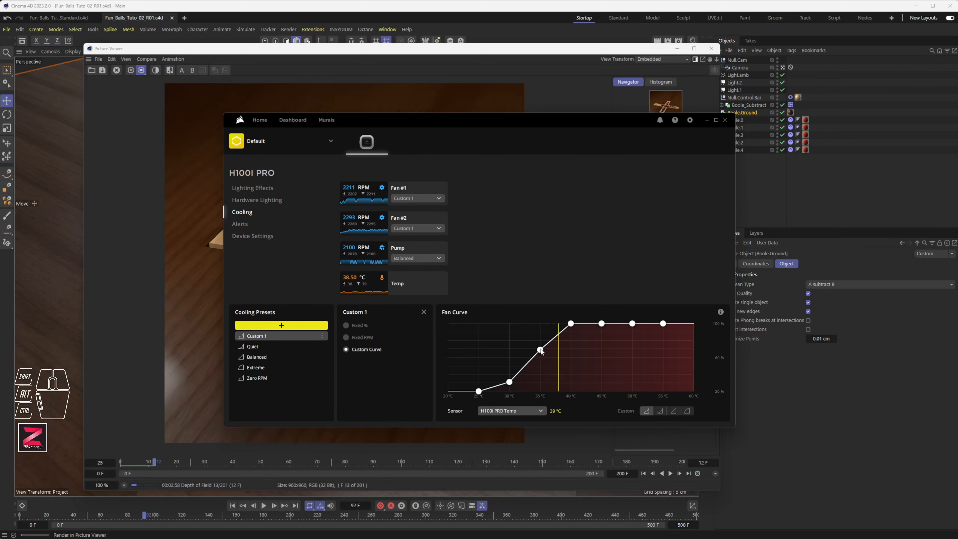
pyautogui.moveTo(539, 350)
pyautogui.mouseDown()
pyautogui.moveTo(540, 364)
pyautogui.moveTo(540, 347)
pyautogui.mouseUp()
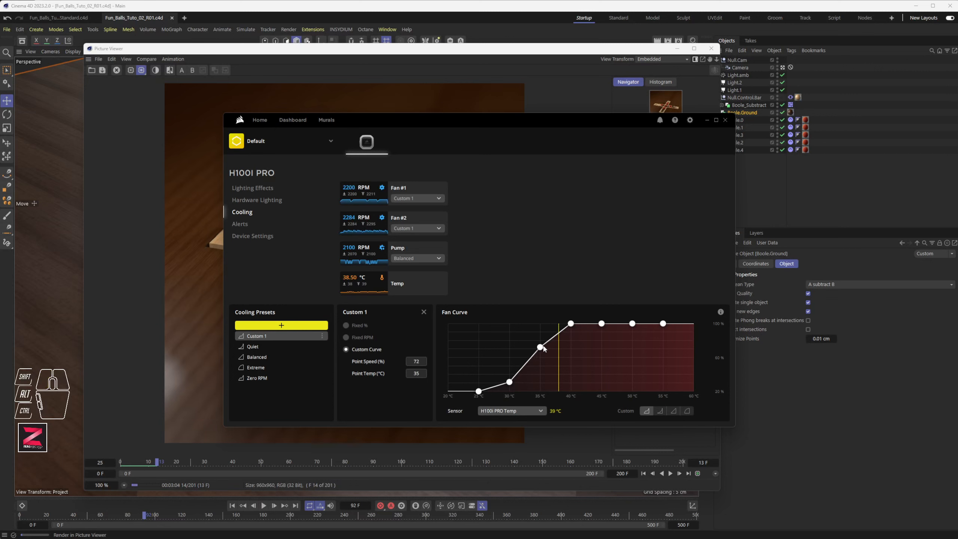
pyautogui.moveTo(543, 350)
pyautogui.click(725, 119)
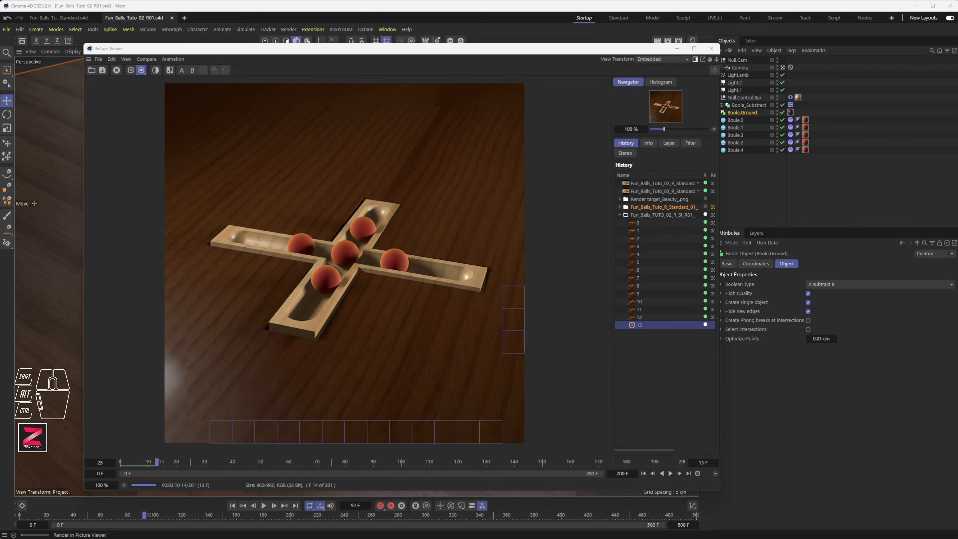
# Check the GPU graphs in the MSI Afterburner hardware monitor and move its window back off this screen
pyautogui.moveTo(642, 83); pyautogui.dragTo(495, 110)
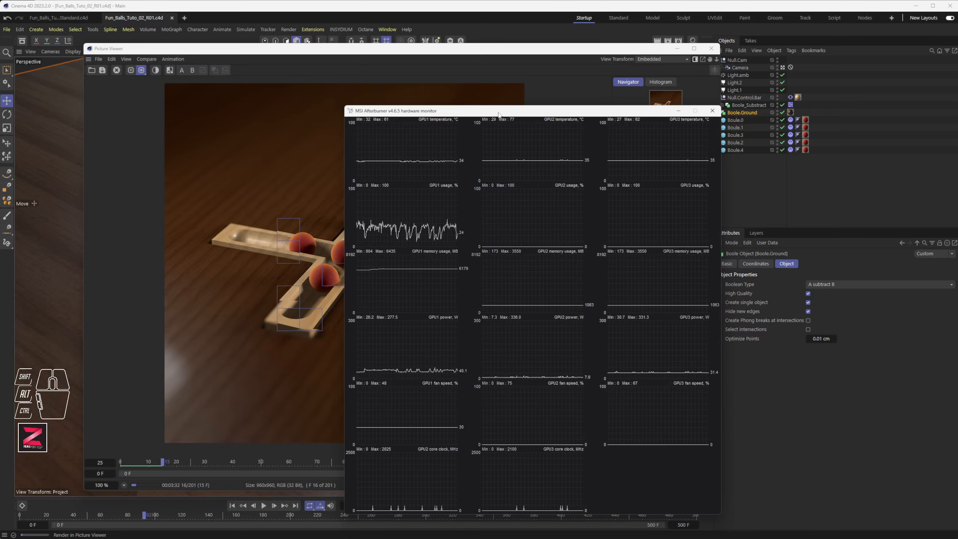
pyautogui.moveTo(497, 111); pyautogui.dragTo(957, 109)
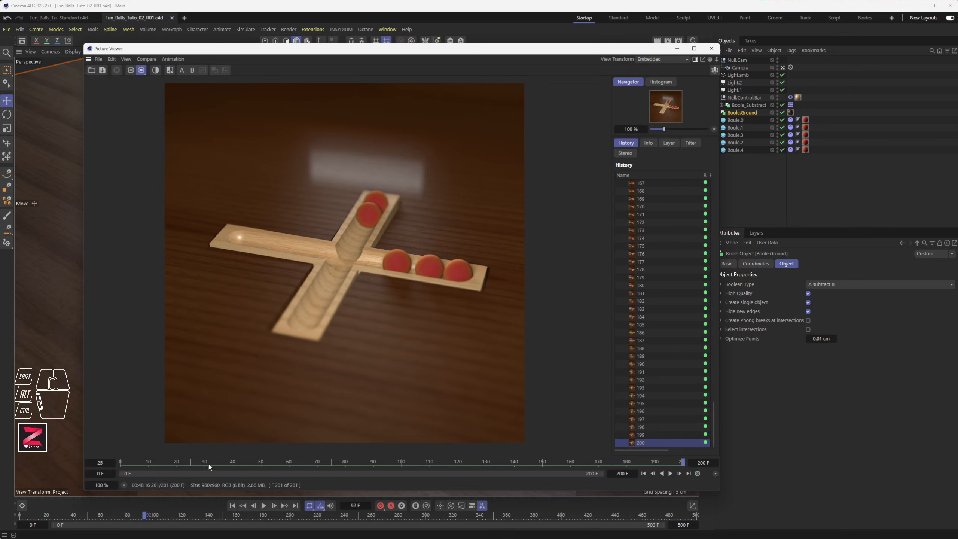
# Play the finished render sequence, stop it, and scrub back and forth through its frames, ending at frame 53
pyautogui.click(669, 474)
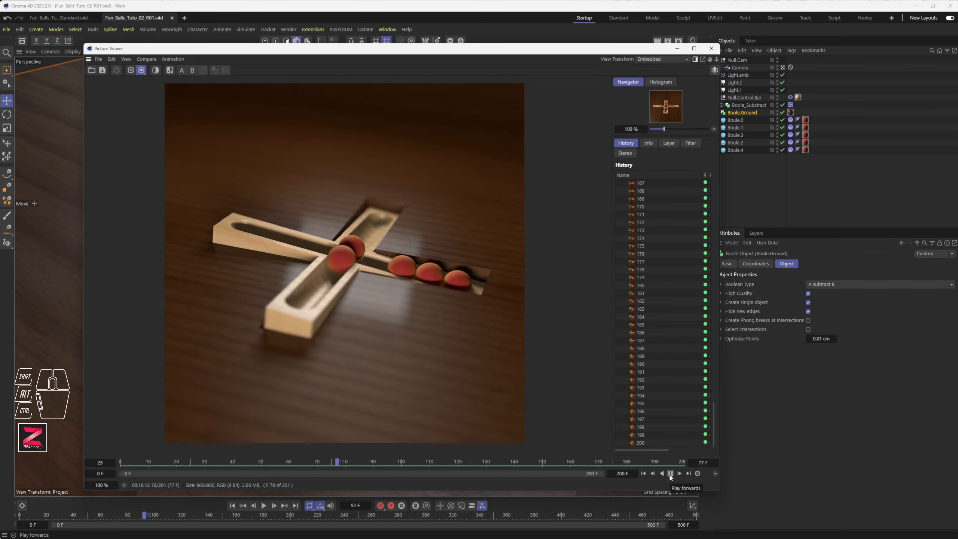
pyautogui.click(671, 474)
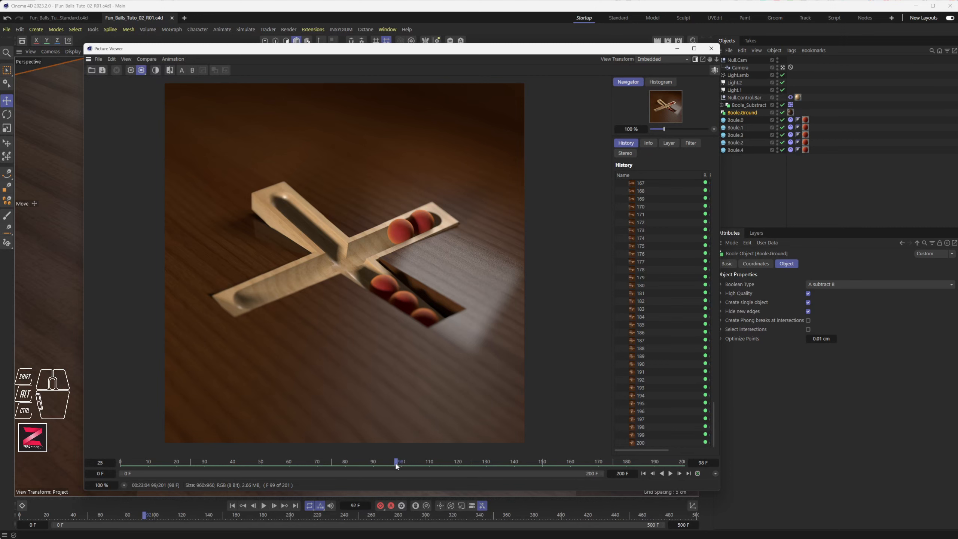
pyautogui.moveTo(396, 465); pyautogui.dragTo(306, 452)
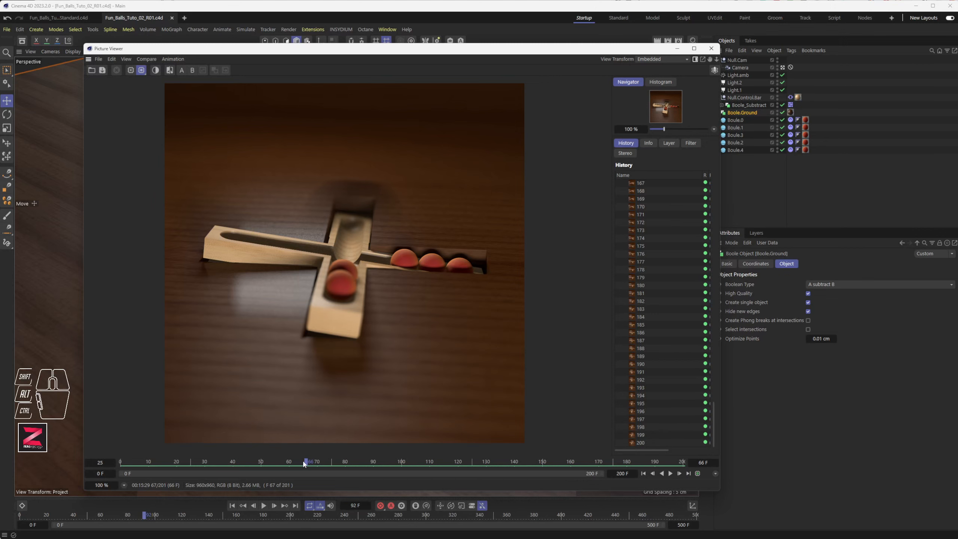
pyautogui.moveTo(304, 463); pyautogui.dragTo(649, 477)
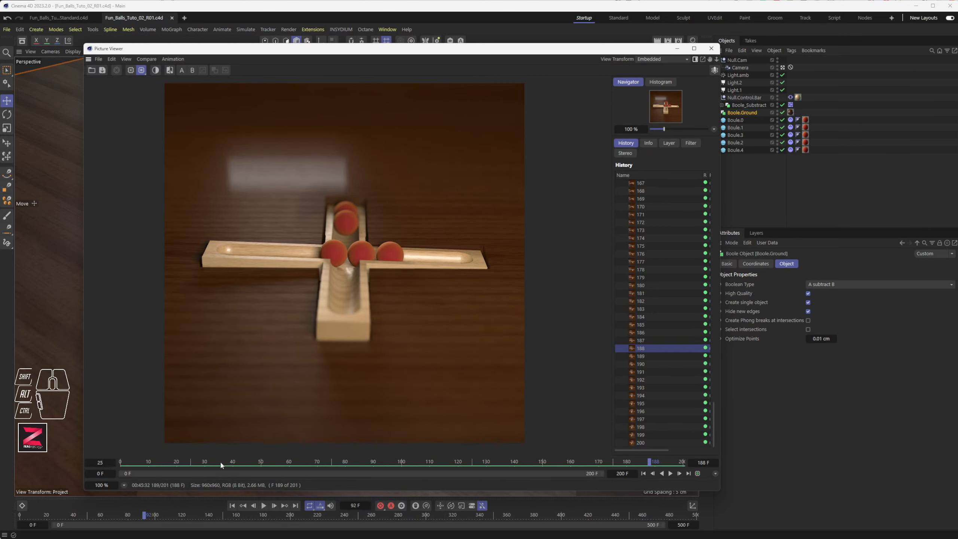
pyautogui.moveTo(215, 467); pyautogui.dragTo(271, 455)
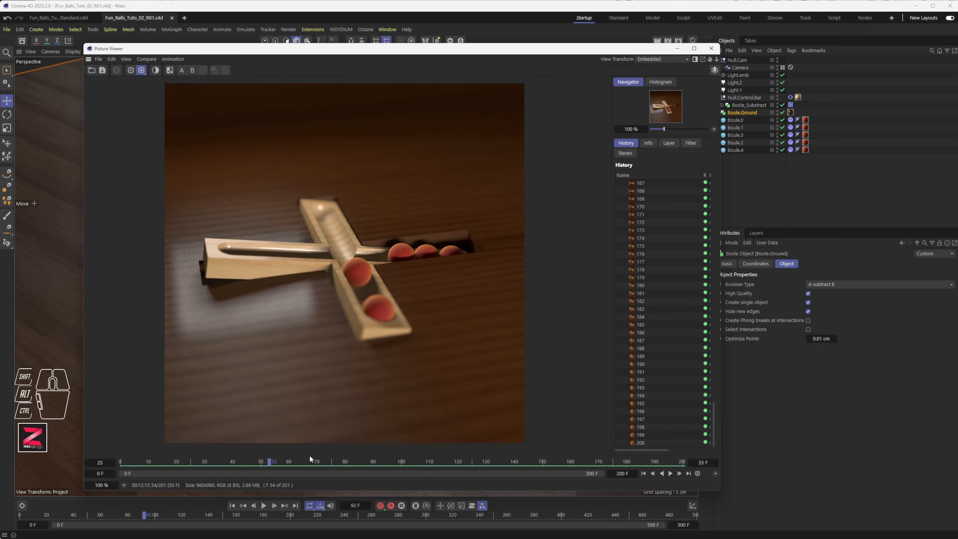
# Replay the rendered animation from frame 53, jump to frame 200, and review it again up to frame 136
pyautogui.click(670, 473)
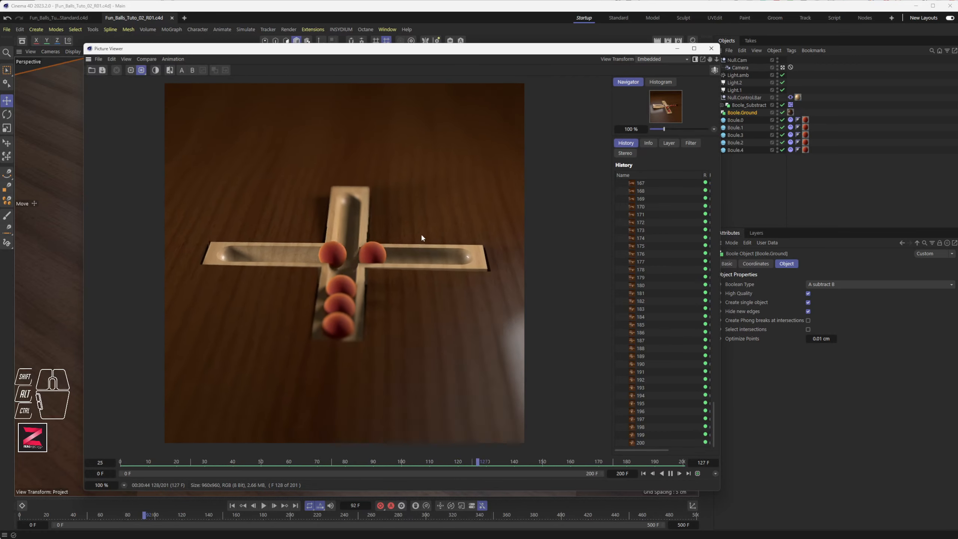
pyautogui.press('F8')
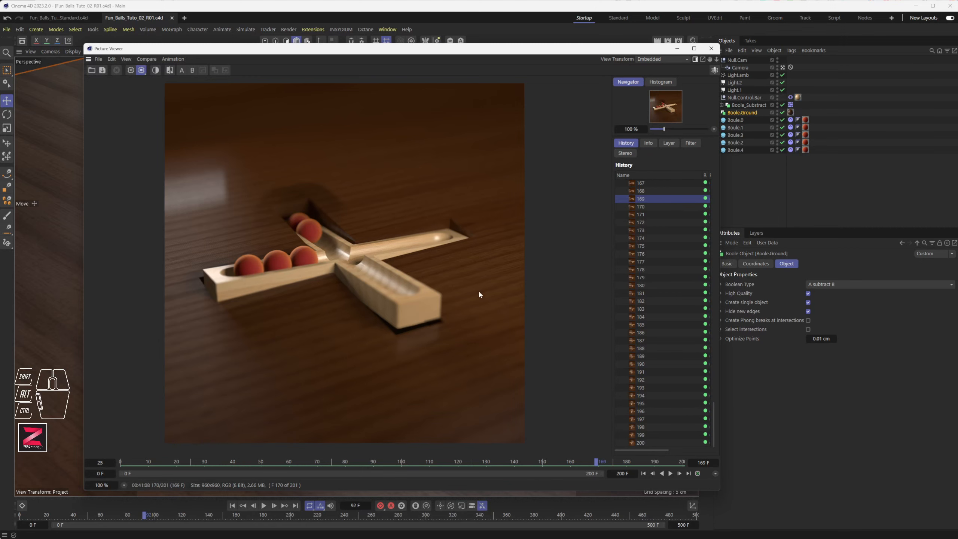
pyautogui.moveTo(608, 463); pyautogui.dragTo(704, 466)
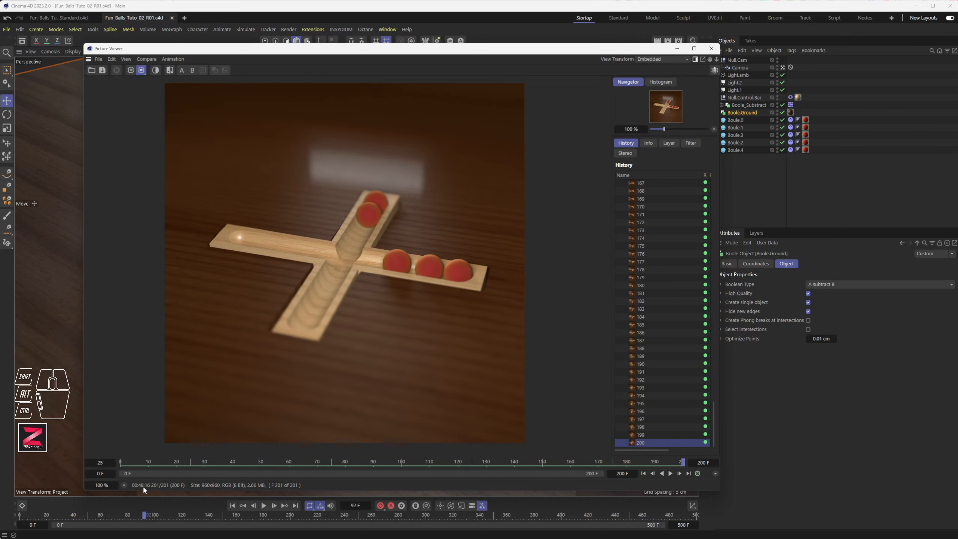
pyautogui.moveTo(146, 462); pyautogui.dragTo(152, 437)
pyautogui.press('F8')
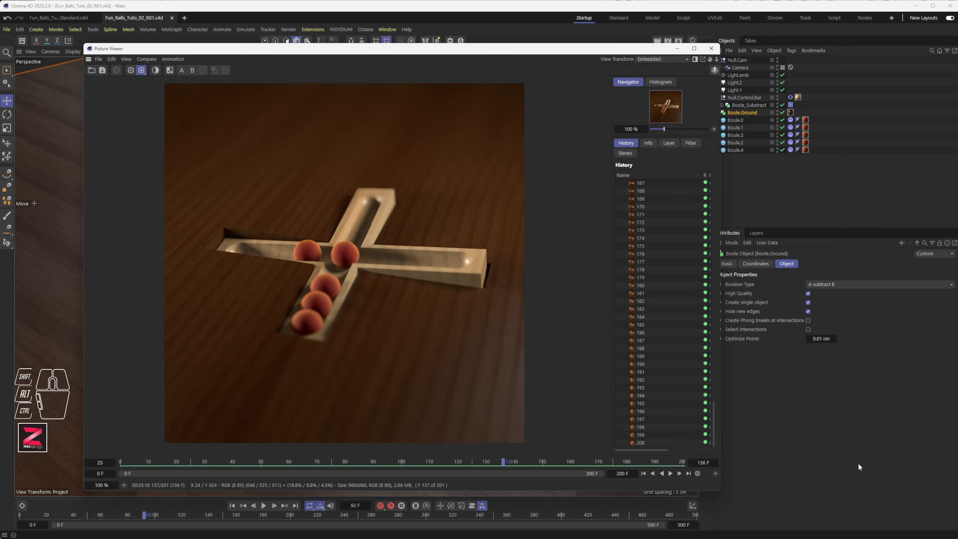
# Display the project settings and compare the rendered image and render time at frames 36 and 91
pyautogui.hotkey('ctrl', 'd')
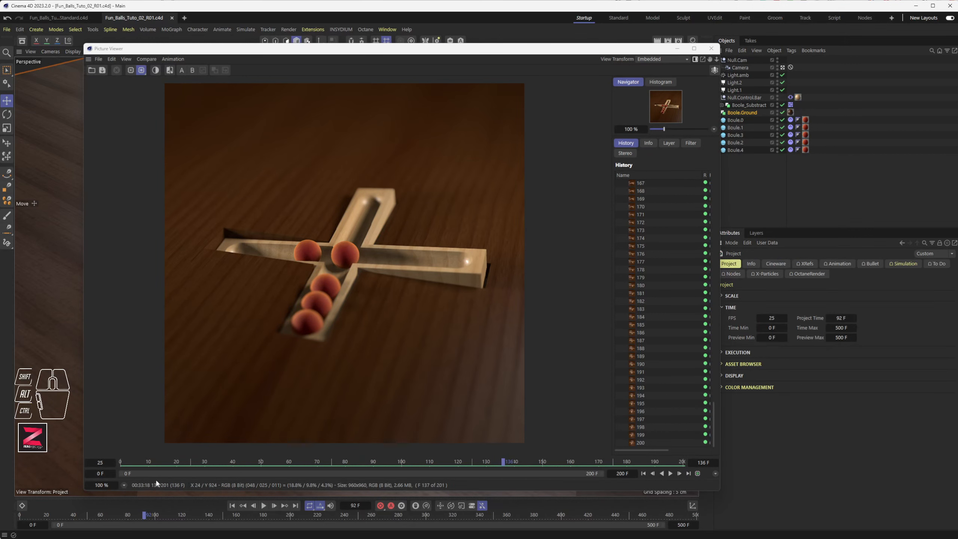
pyautogui.moveTo(249, 460); pyautogui.dragTo(222, 461)
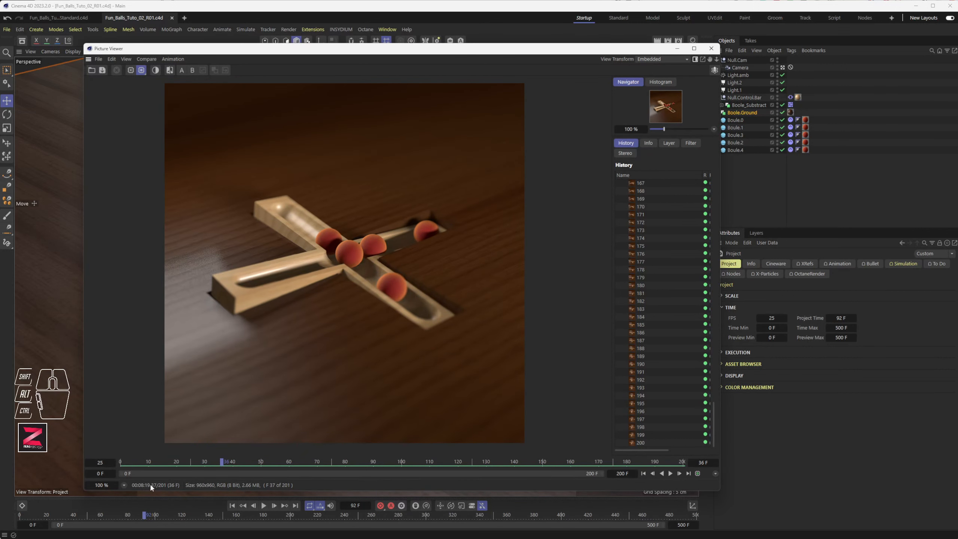
pyautogui.moveTo(224, 461); pyautogui.dragTo(377, 466)
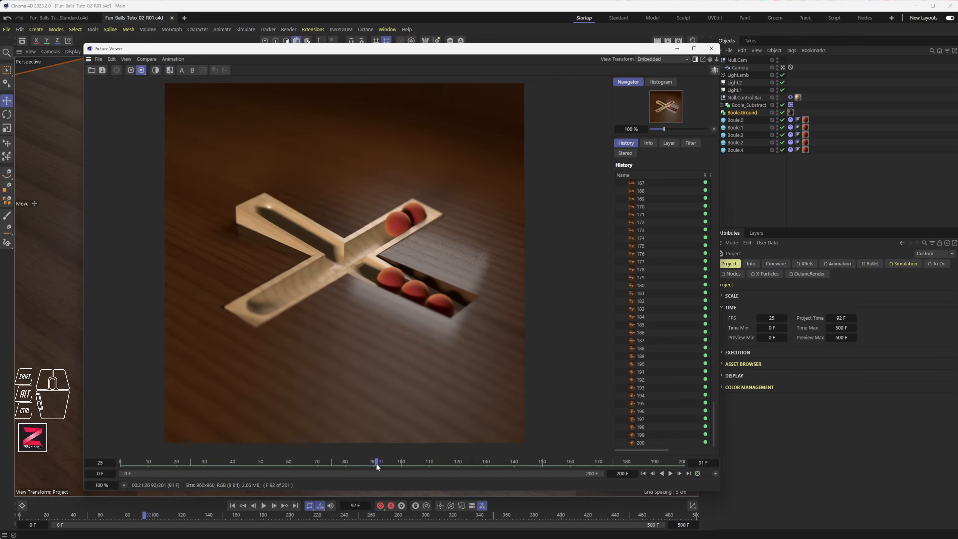
# Compare the earlier renders in the history by scrubbing through Fun_Balls_Tuto_R_Standard_01_ and Render target_Beauty_.png, and return to the former
pyautogui.scroll(20, 667, 242)
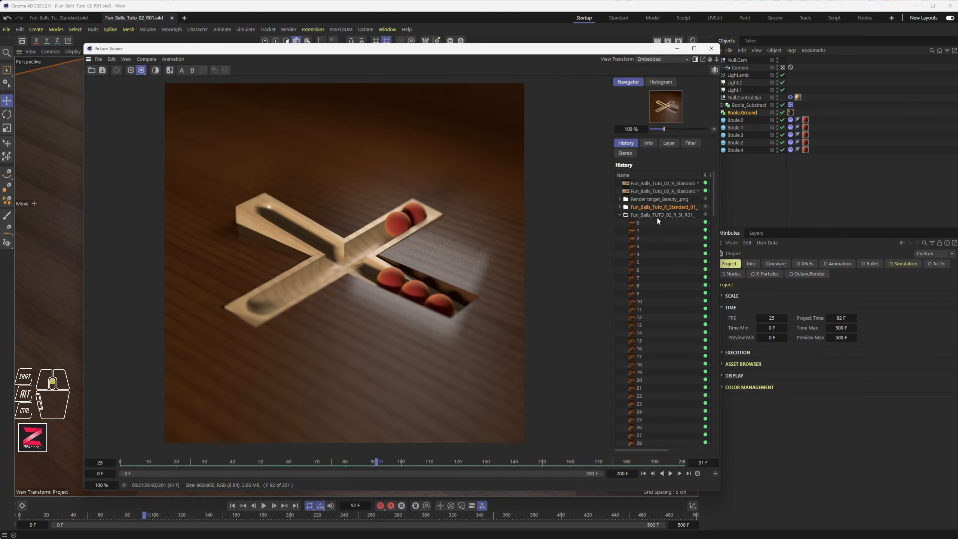
pyautogui.click(641, 213)
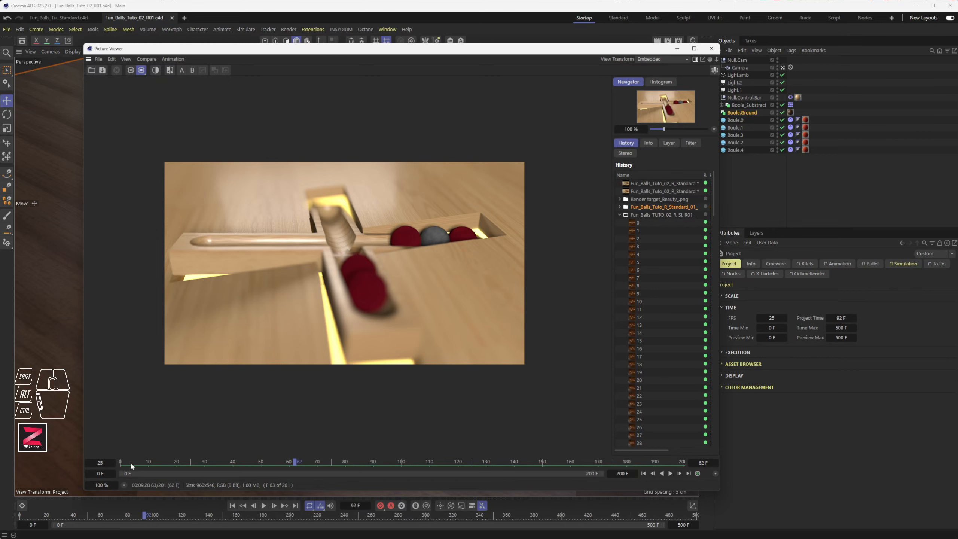
pyautogui.moveTo(130, 461); pyautogui.dragTo(709, 478)
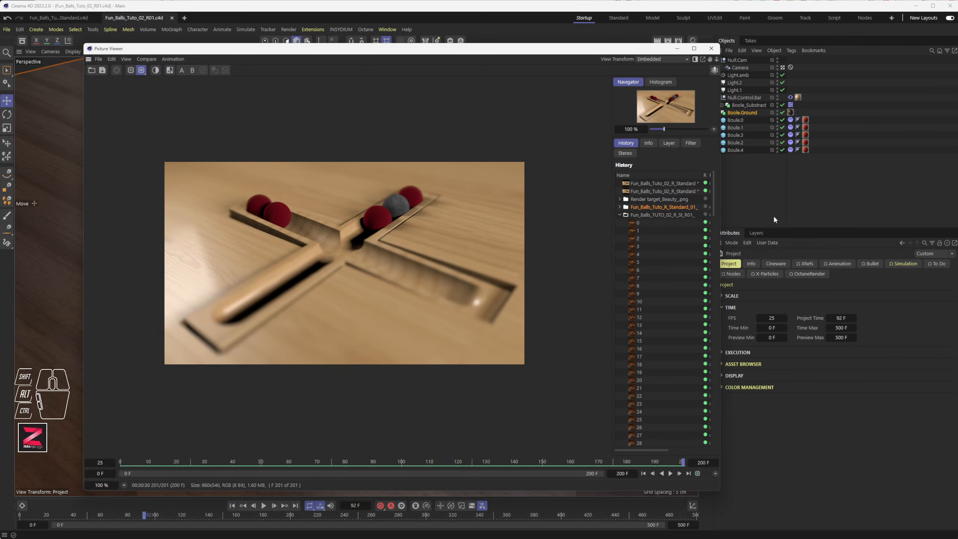
pyautogui.click(648, 199)
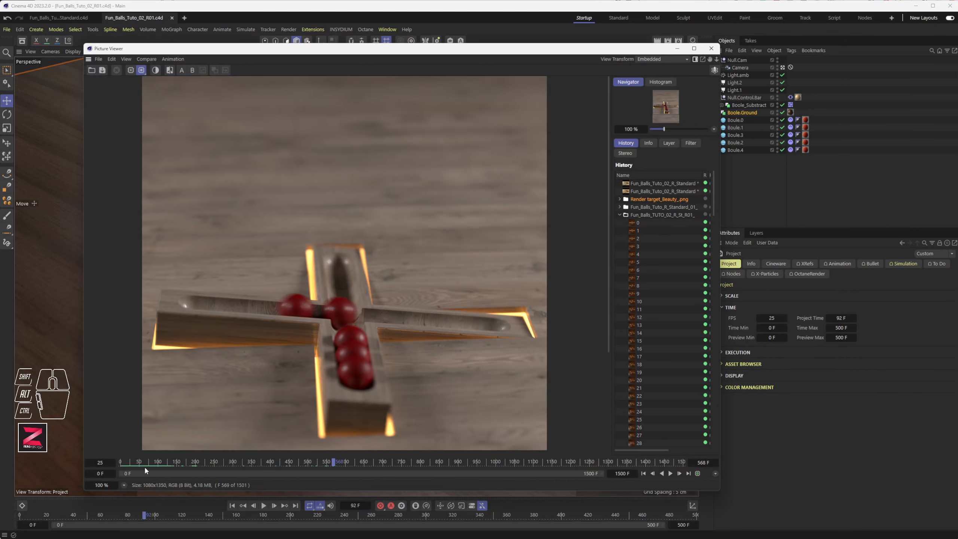
pyautogui.moveTo(144, 466); pyautogui.dragTo(406, 461)
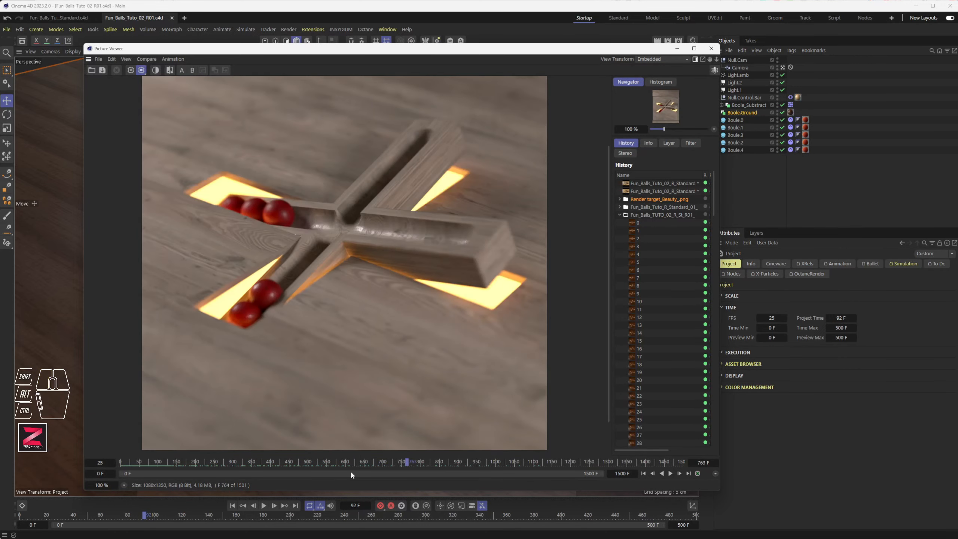
pyautogui.click(649, 207)
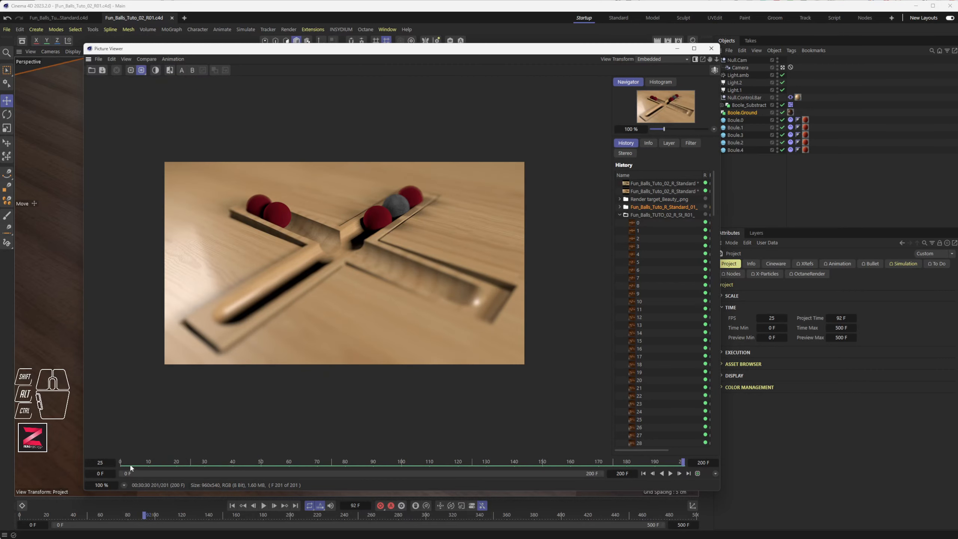
# Scrub the earlier render to frame 187, switch to the Fun_Balls_TUTO_02_R_St_R01_ sequence, and scrub it through to frame 200
pyautogui.moveTo(129, 463); pyautogui.dragTo(642, 464)
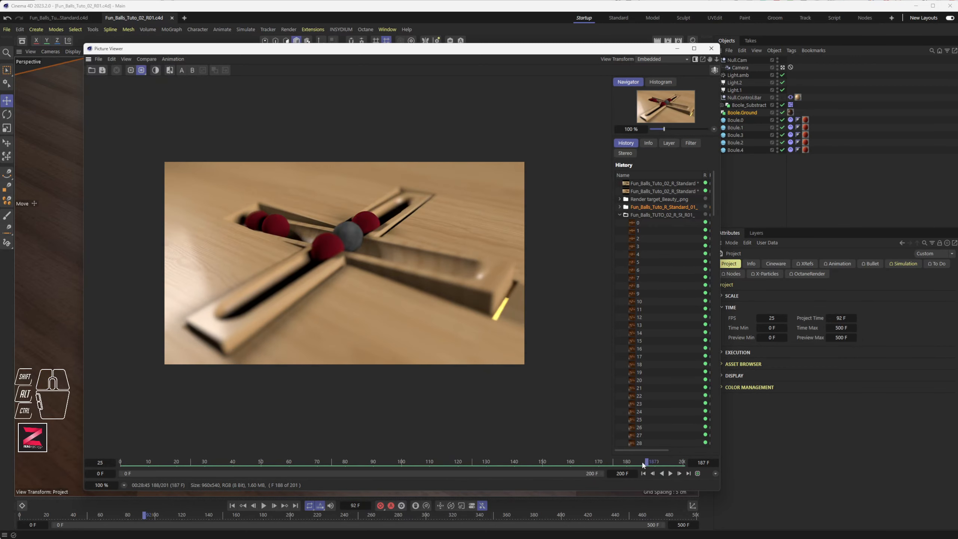
pyautogui.click(659, 214)
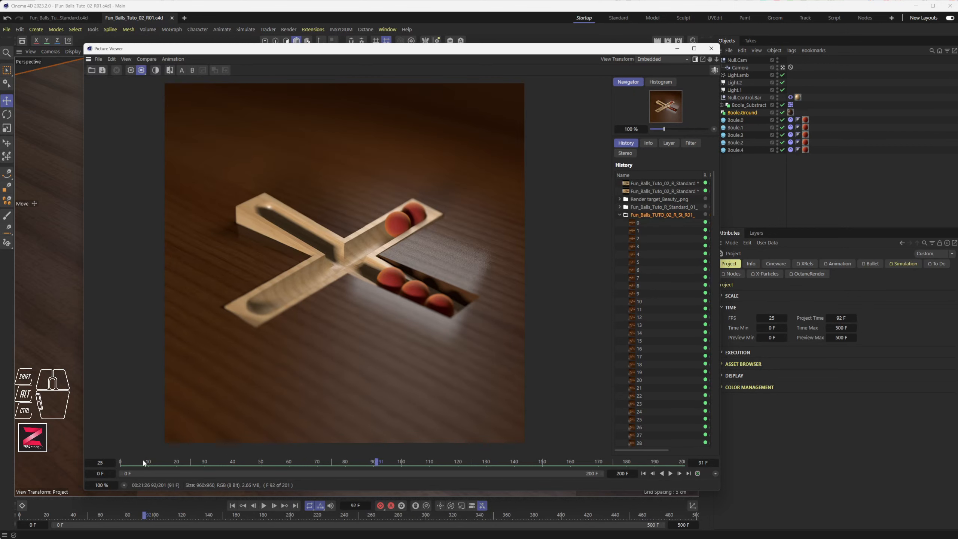
pyautogui.moveTo(143, 462); pyautogui.dragTo(748, 476)
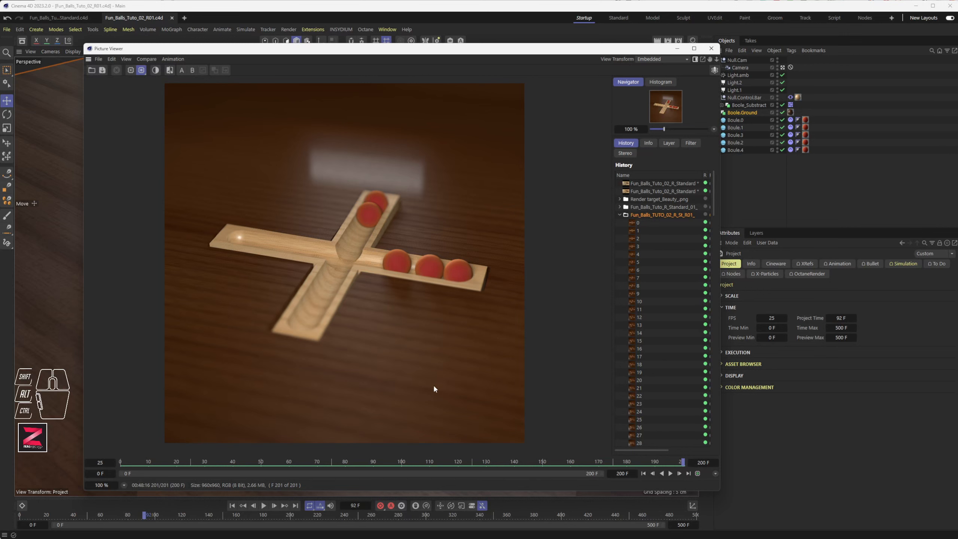
# Review the 960×960 sequence around frame 114, play it back, and stop playback at frame 16
pyautogui.moveTo(438, 460)
pyautogui.mouseDown()
pyautogui.moveTo(249, 458)
pyautogui.moveTo(605, 456)
pyautogui.moveTo(242, 452)
pyautogui.moveTo(277, 462)
pyautogui.moveTo(442, 462)
pyautogui.mouseUp()
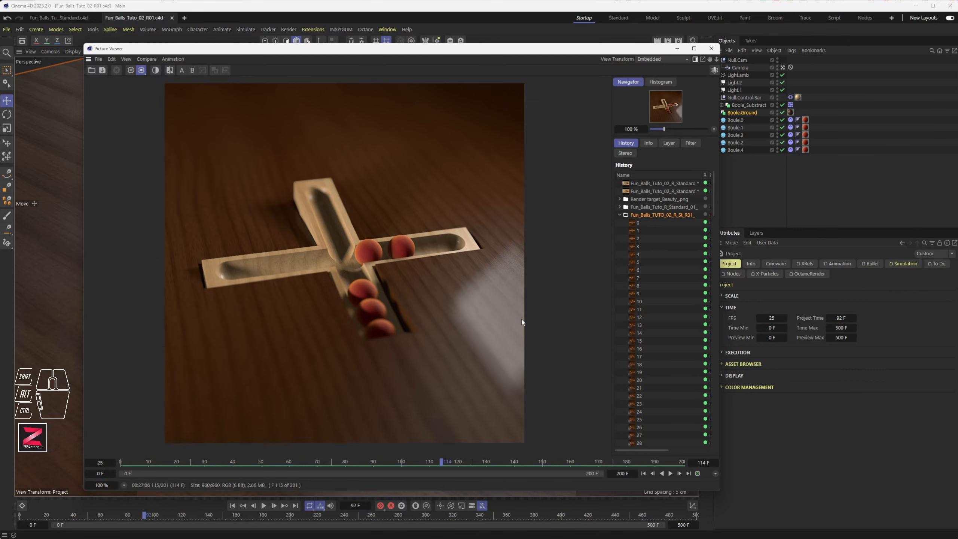
pyautogui.moveTo(296, 455); pyautogui.dragTo(348, 461)
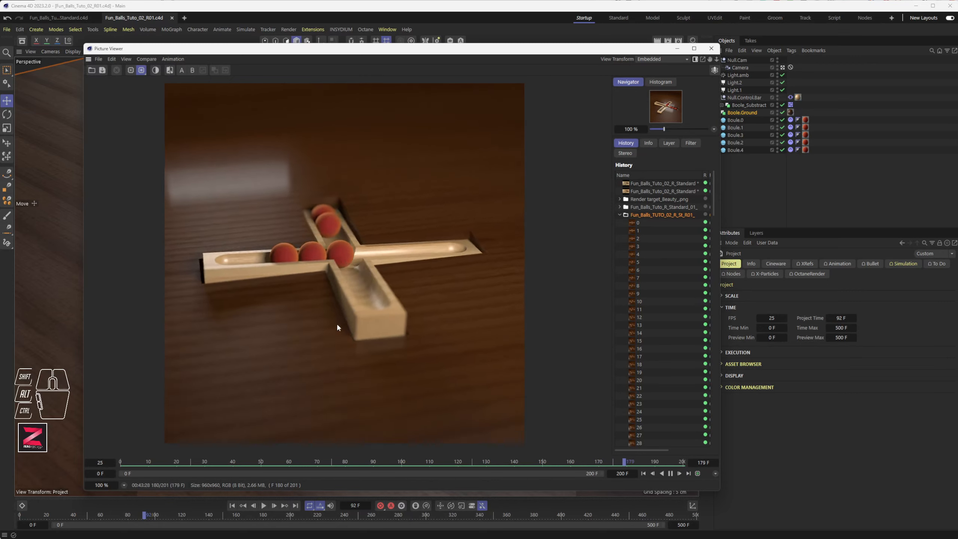
pyautogui.press('space')
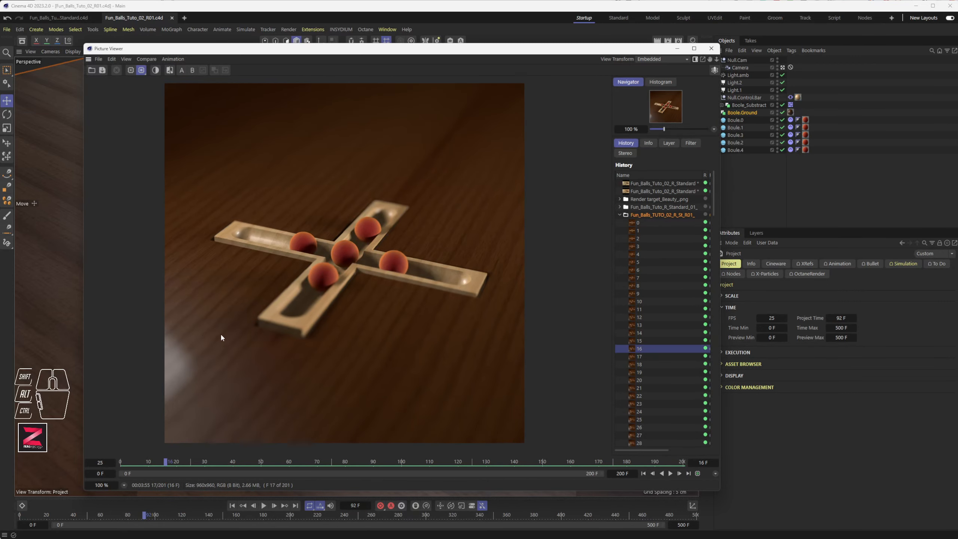
# Inspect the balls and wooden cross at 225% magnification, scrubbing from frame 16 back to frame 2
pyautogui.scroll(2, 360, 252)
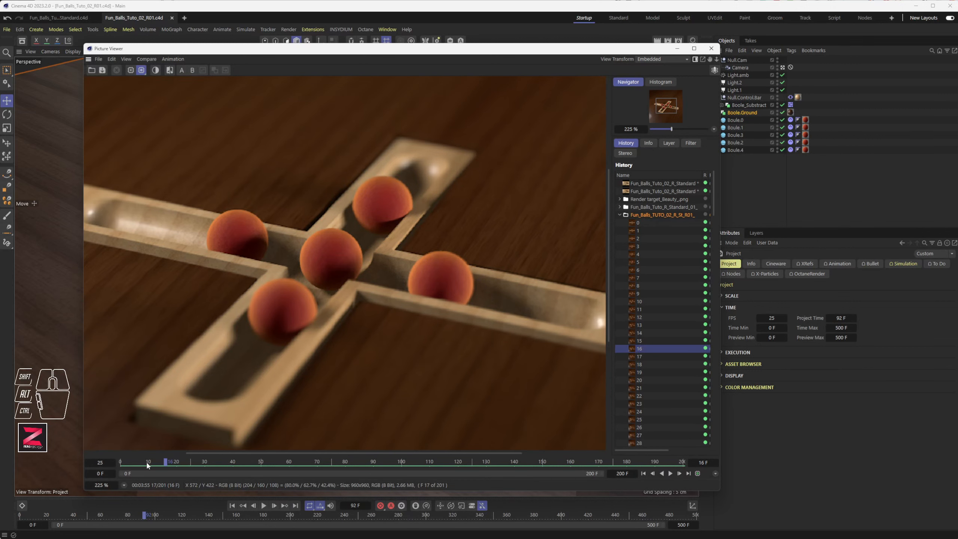
pyautogui.moveTo(148, 465); pyautogui.dragTo(126, 464)
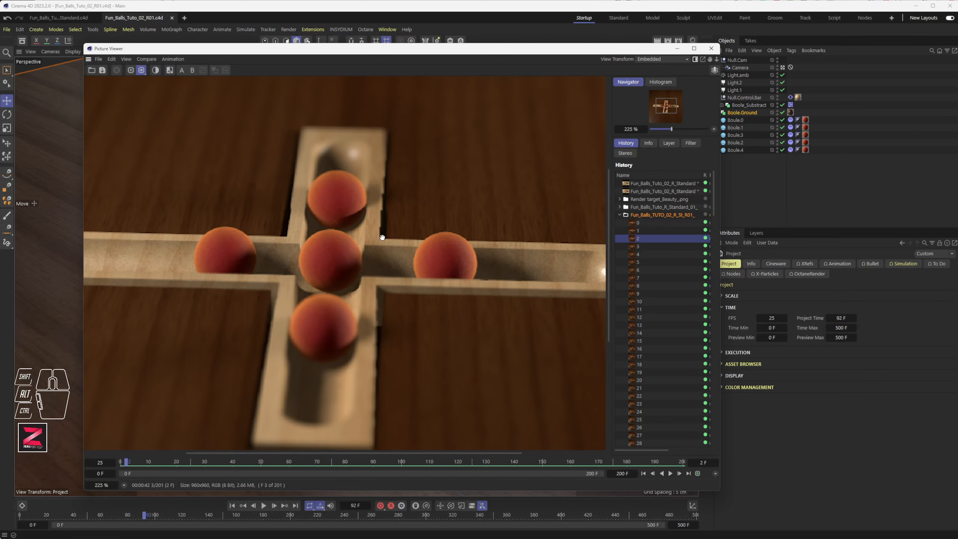
pyautogui.scroll(-2, 379, 207)
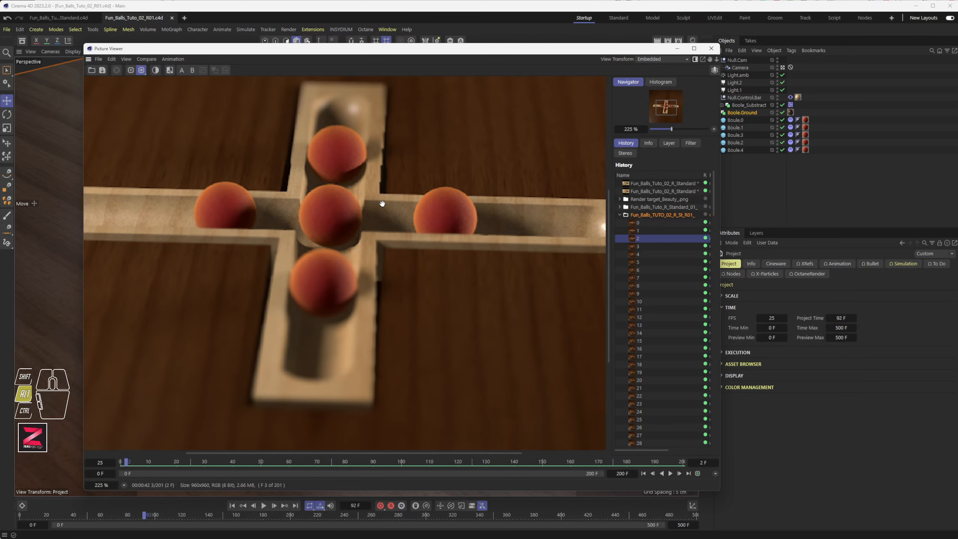
# Reduce the render's magnification to 90% and scrub the sequence from frame 2 to frame 40
pyautogui.scroll(-2, 380, 204)
pyautogui.keyDown('ctrl'); pyautogui.scroll(-3, 382, 203); pyautogui.keyUp('ctrl')
pyautogui.keyDown('ctrl'); pyautogui.scroll(-2, 385, 202); pyautogui.keyUp('ctrl')
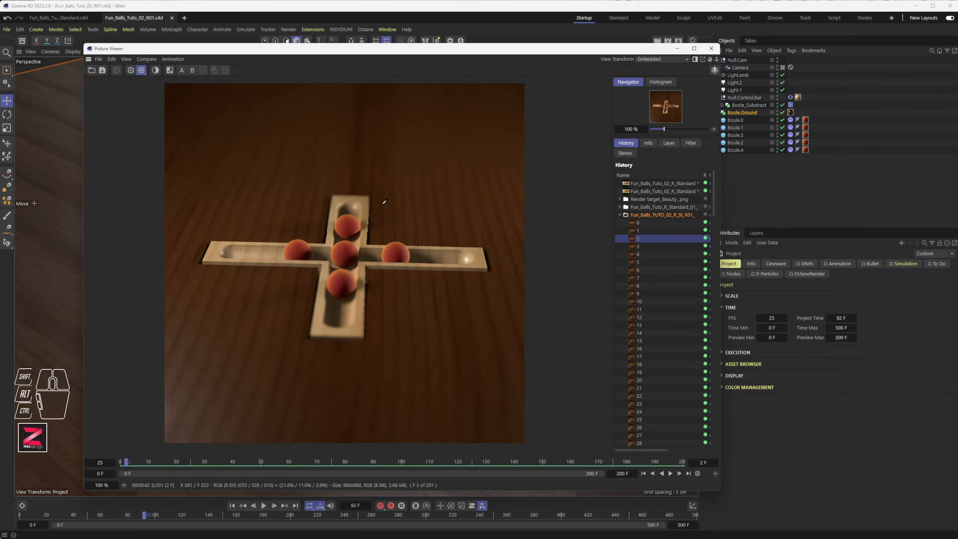
pyautogui.keyDown('ctrl'); pyautogui.scroll(-2, 373, 215); pyautogui.keyUp('ctrl')
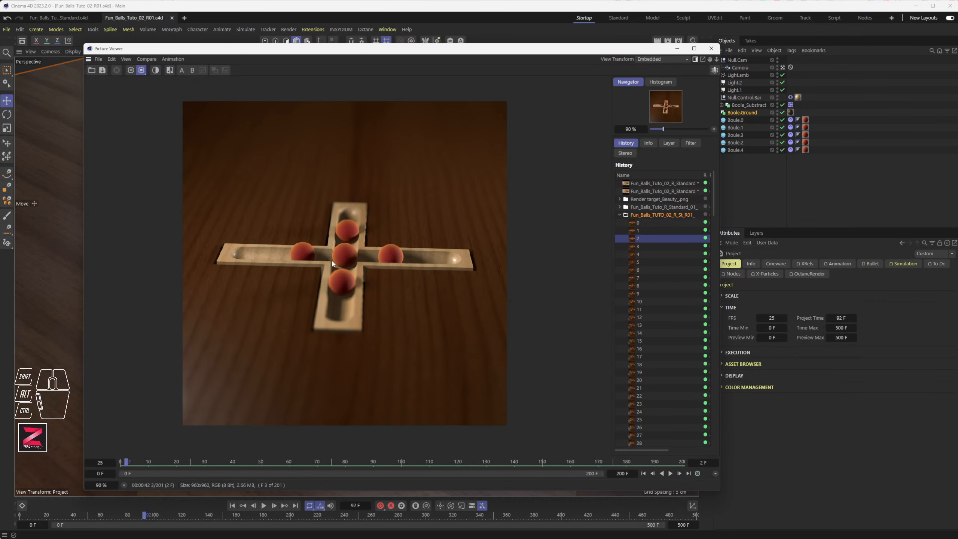
pyautogui.moveTo(129, 464); pyautogui.dragTo(232, 461)
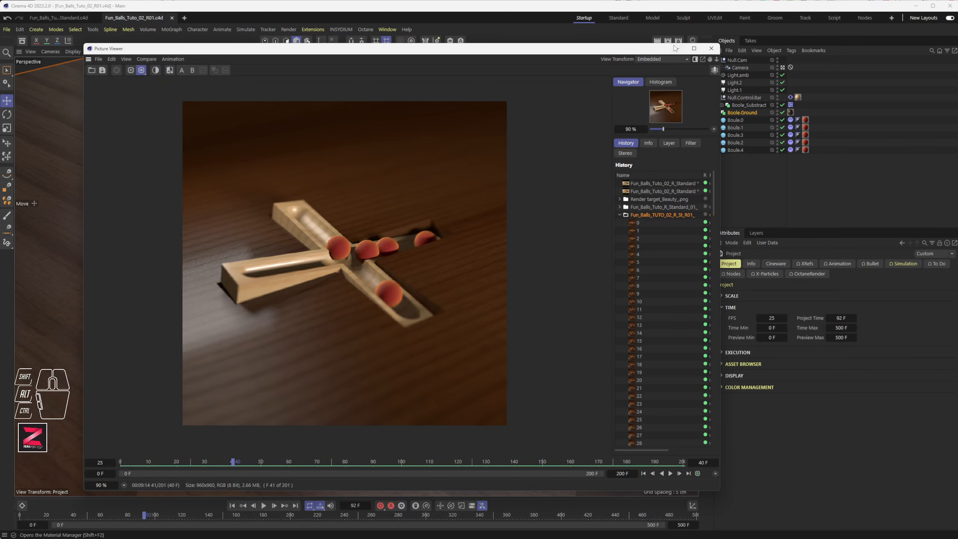